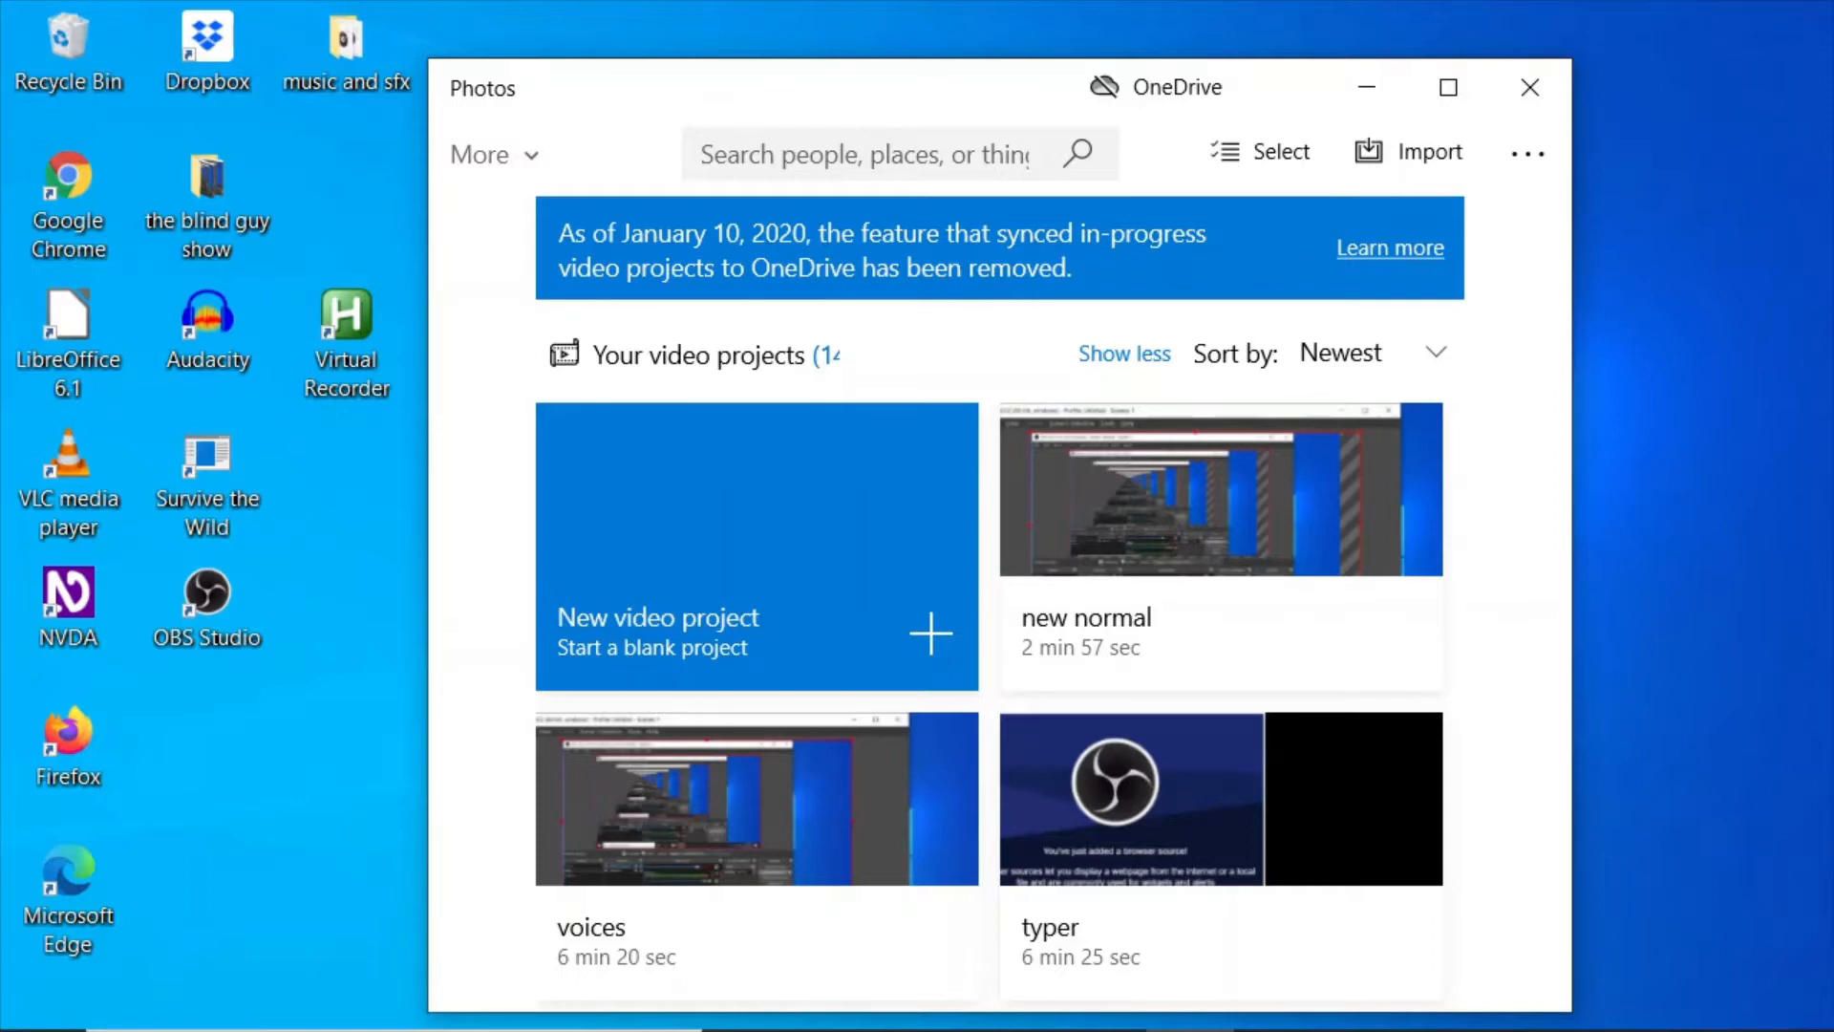
Examine the home page's controls, from search, selection and import through the video projects section and its sort order.
key(Tab)
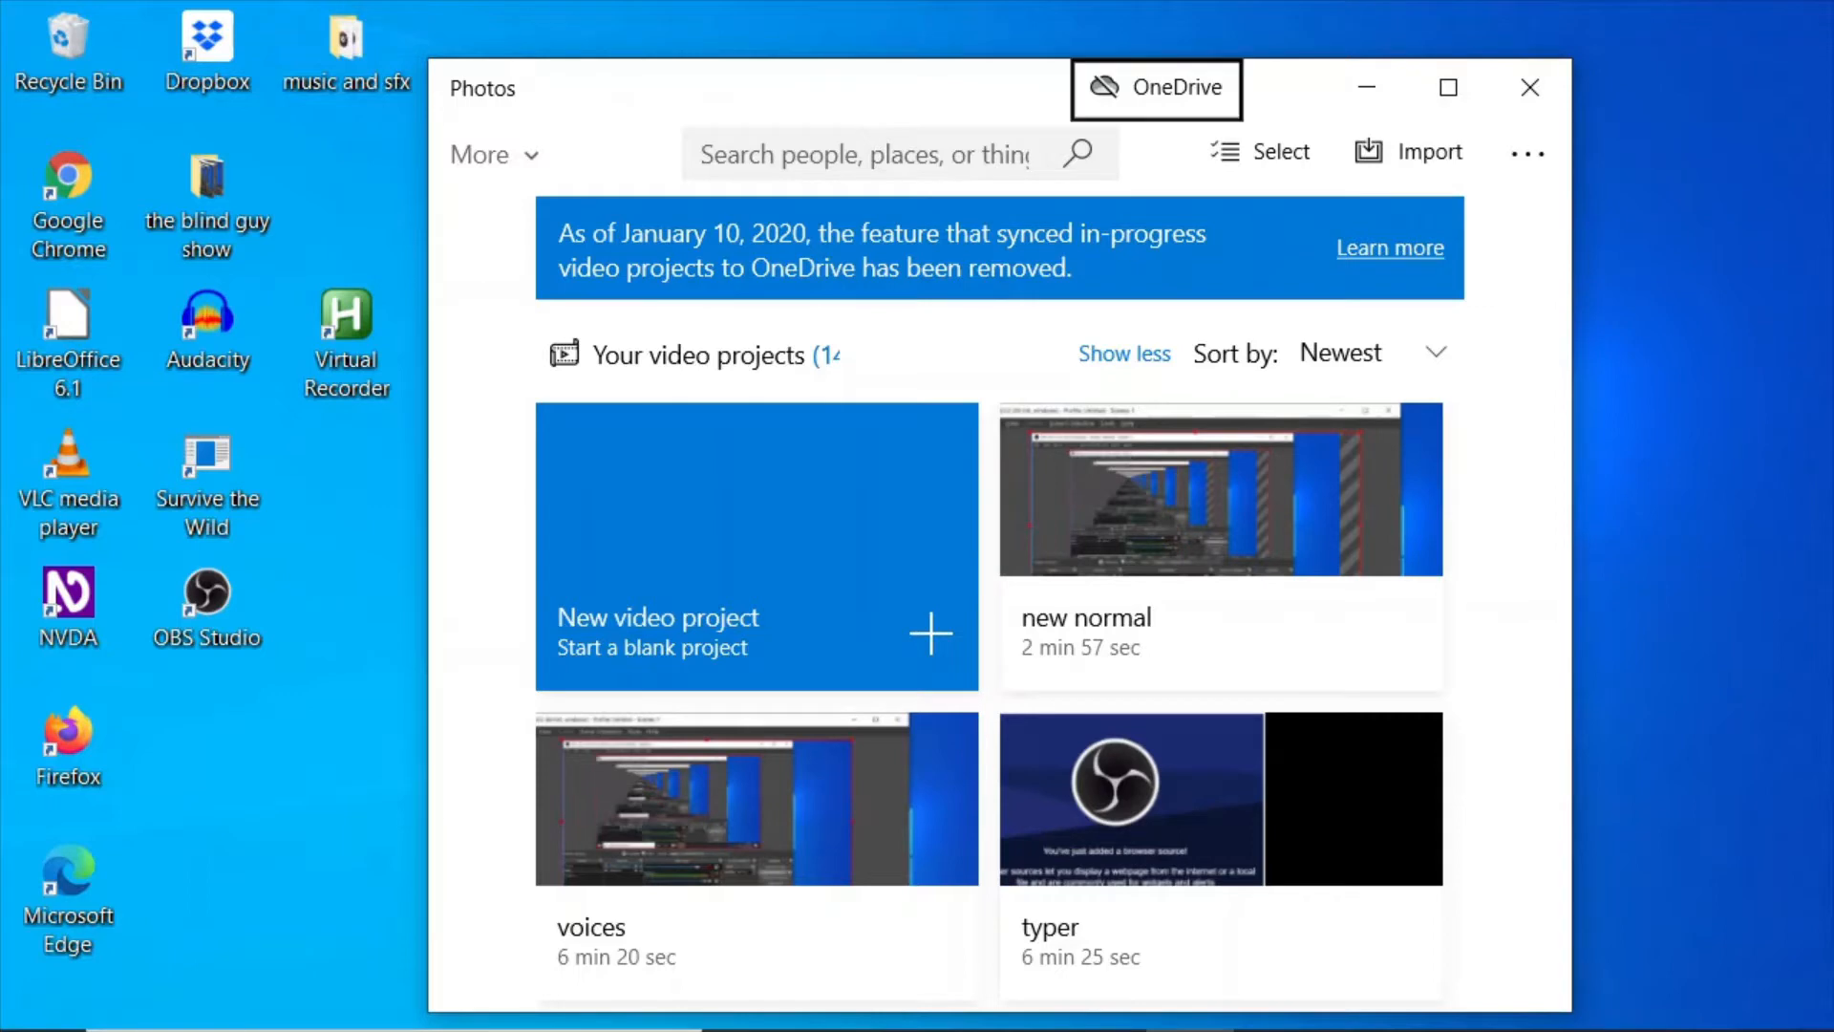
key(Tab)
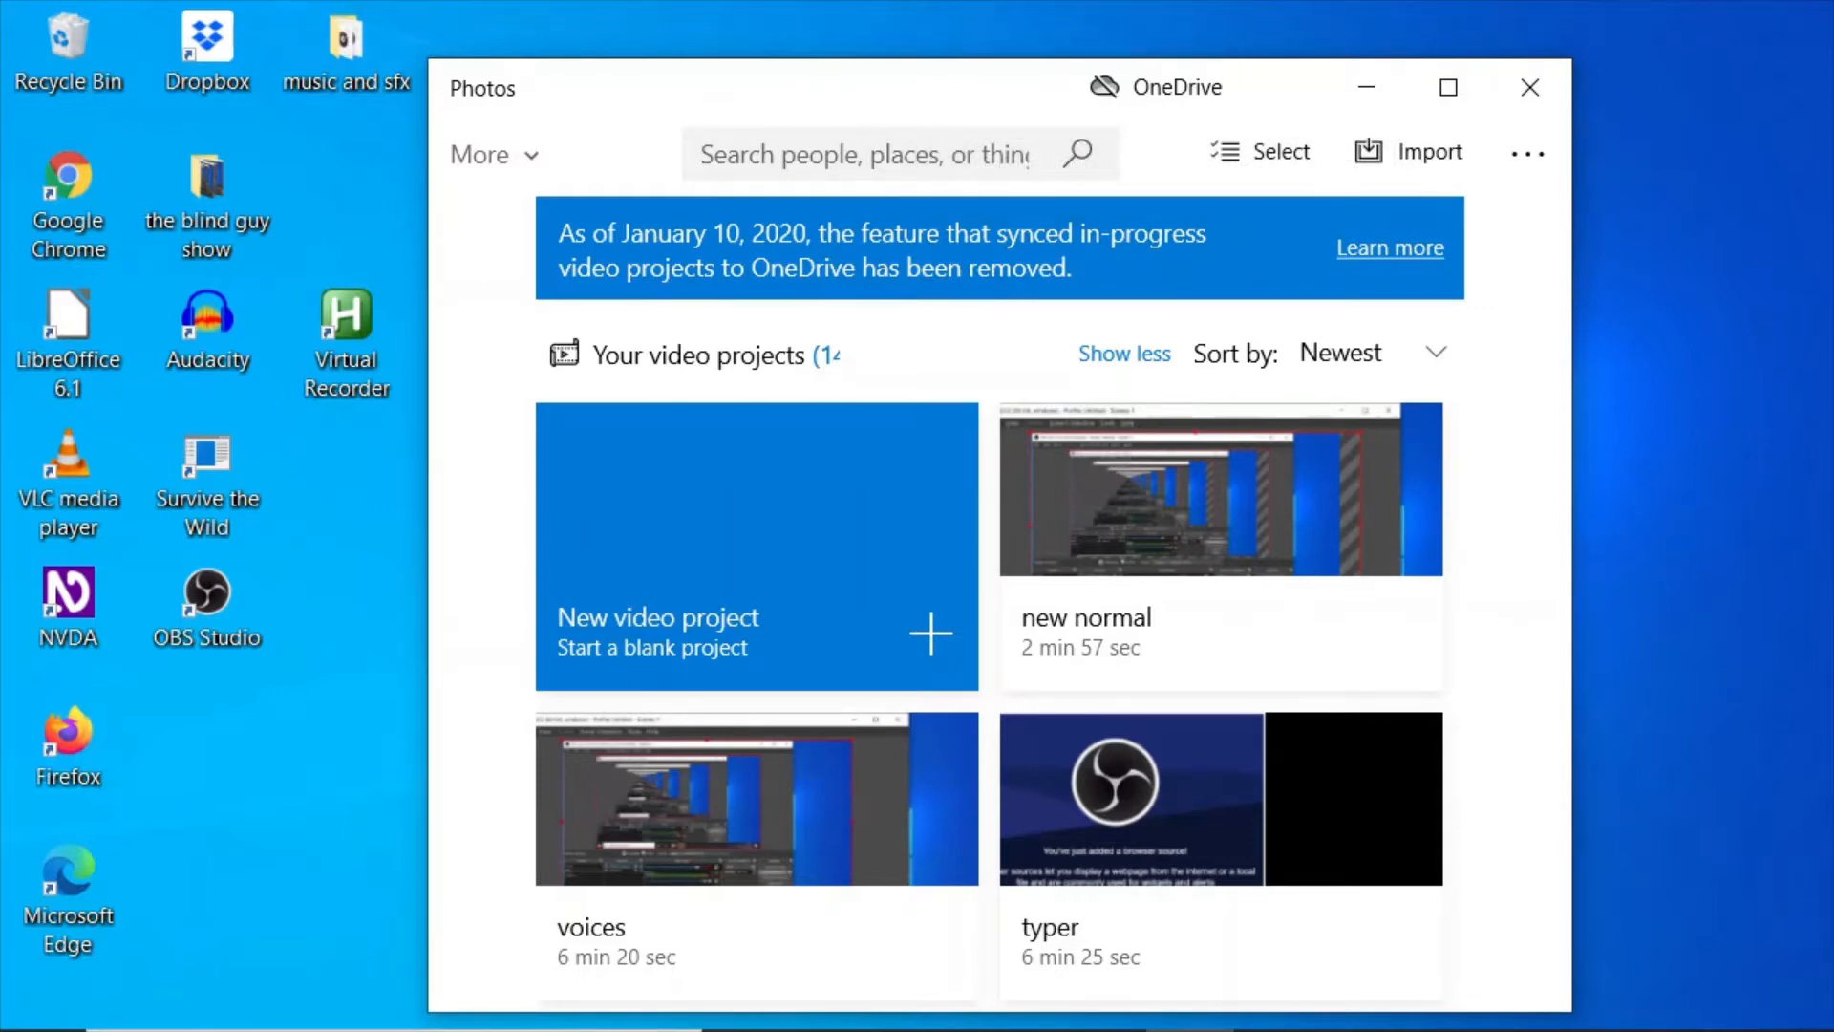
key(Tab)
key(Tab)
key(Tab)
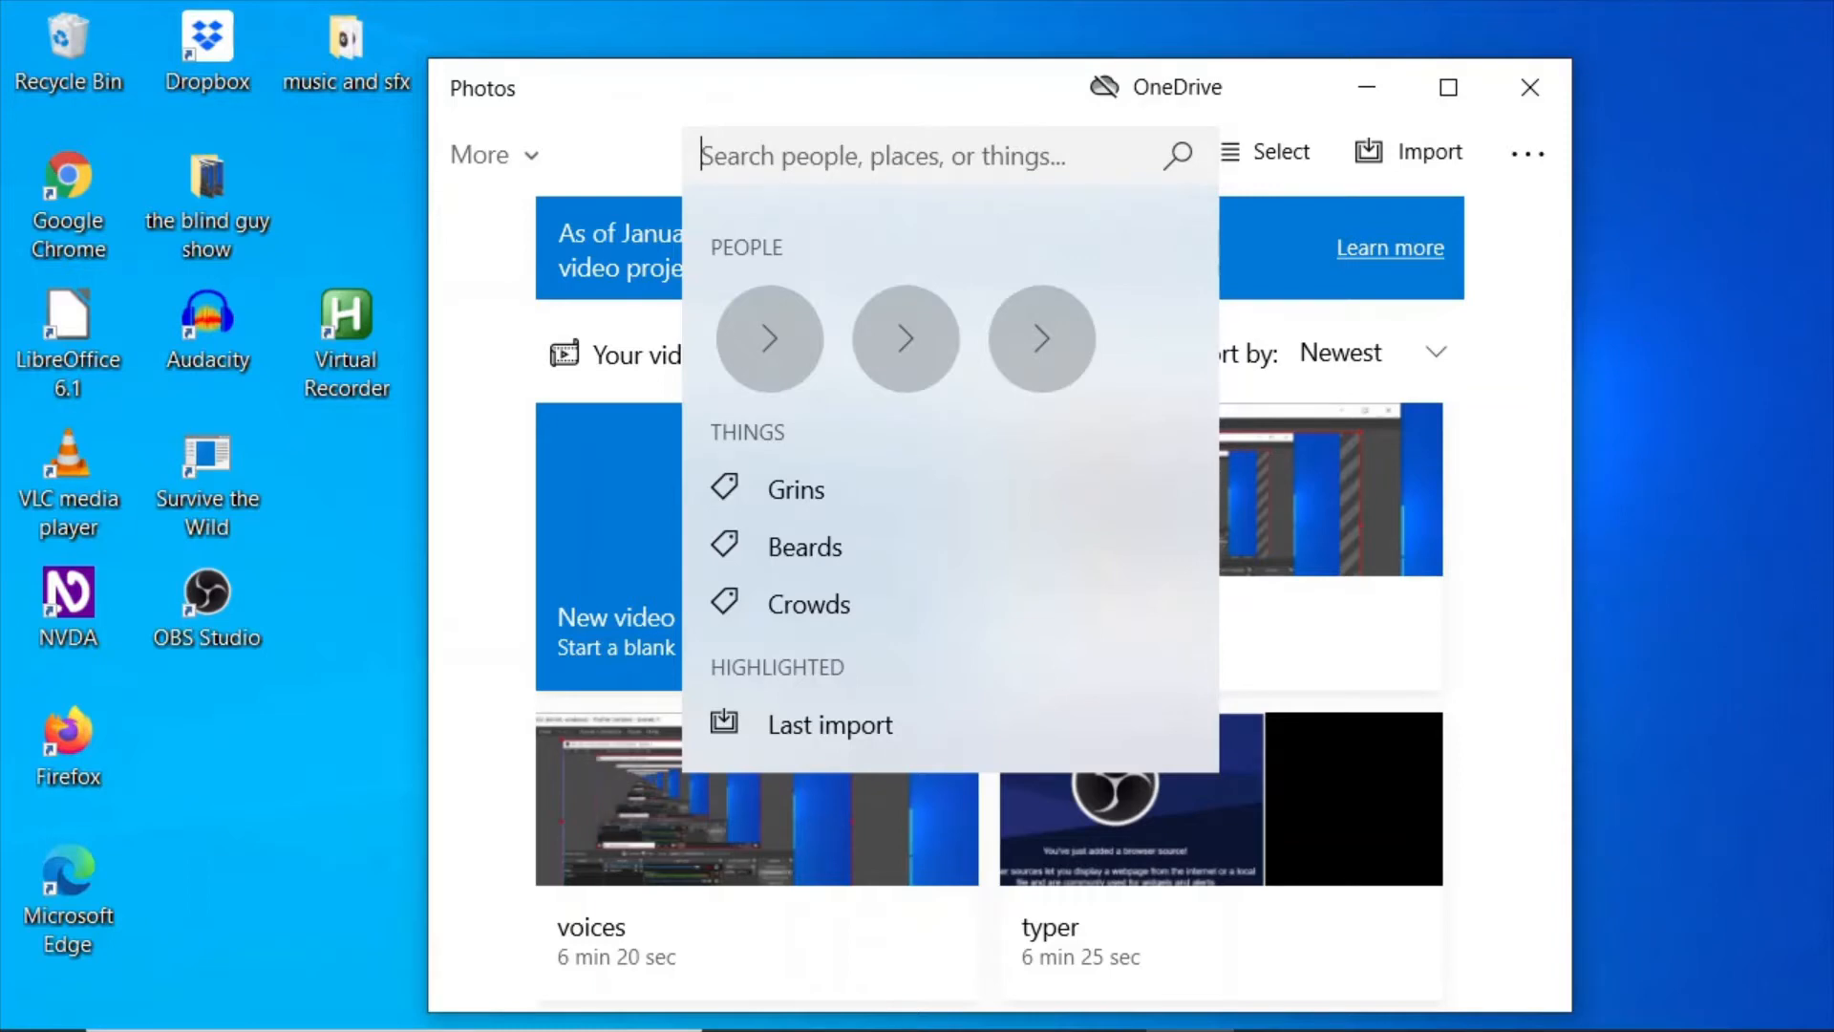
key(Tab)
key(Tab)
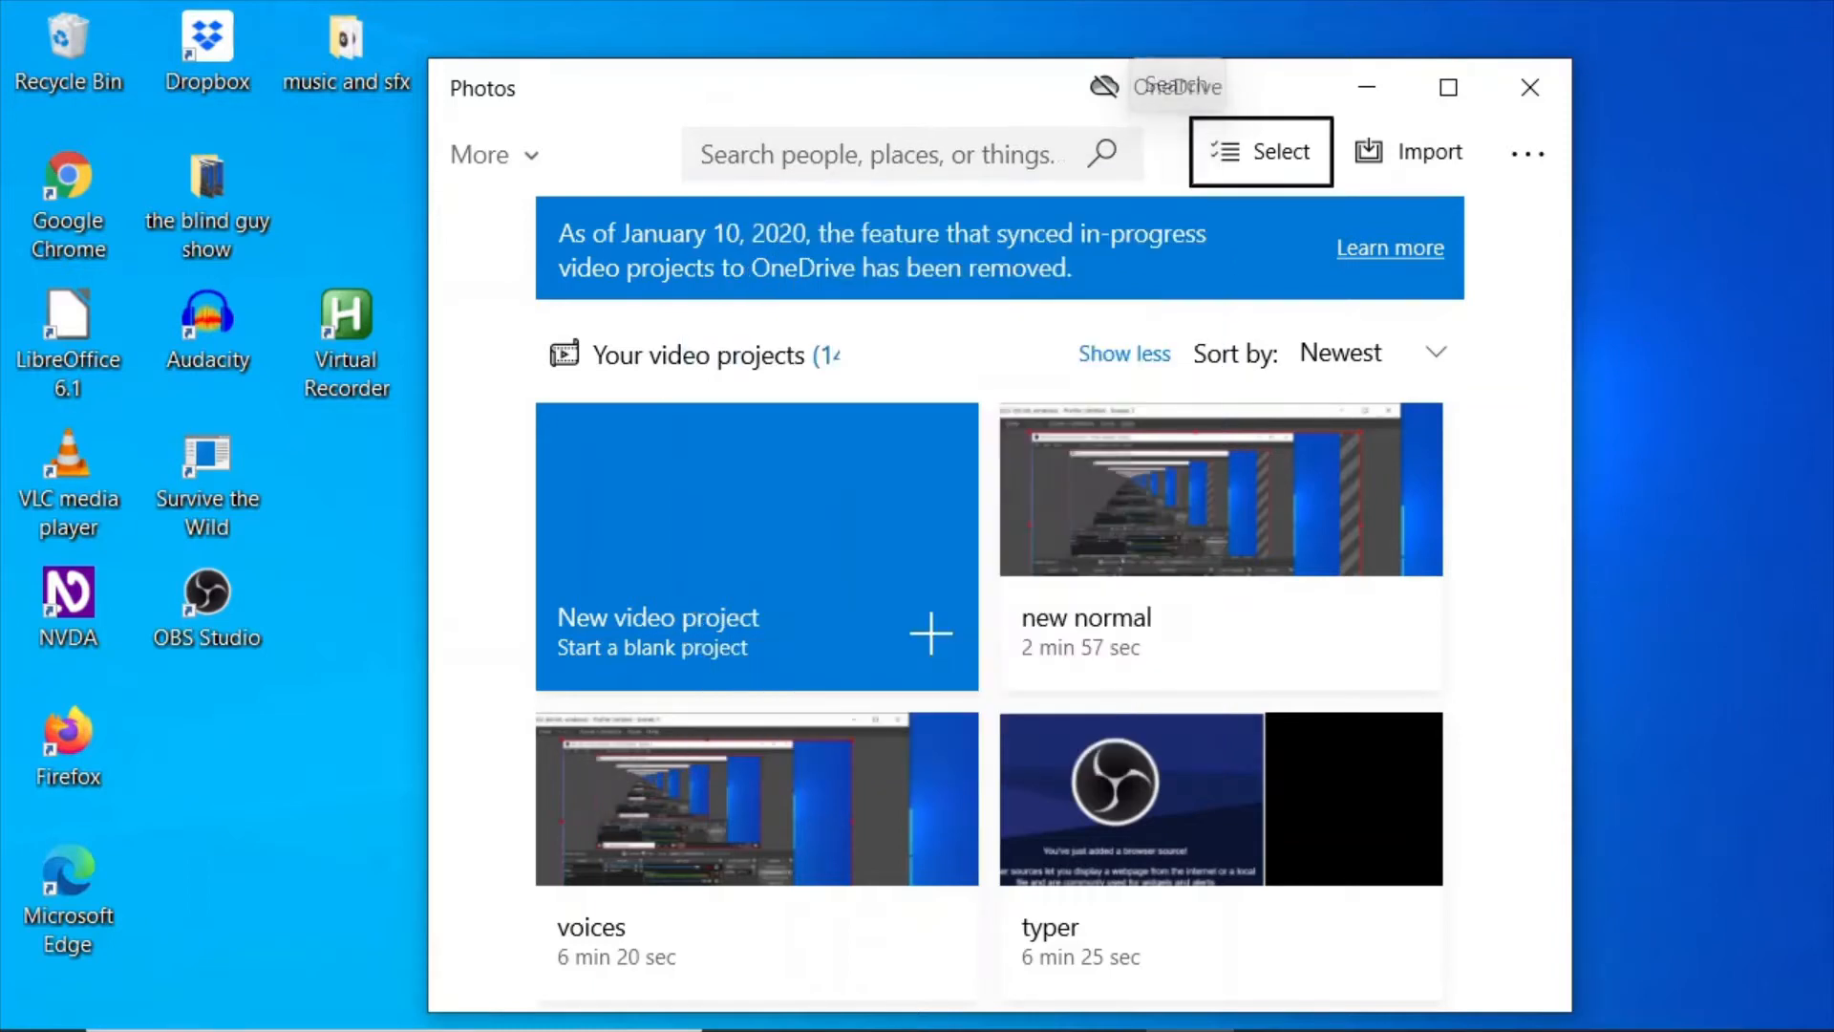
key(Tab)
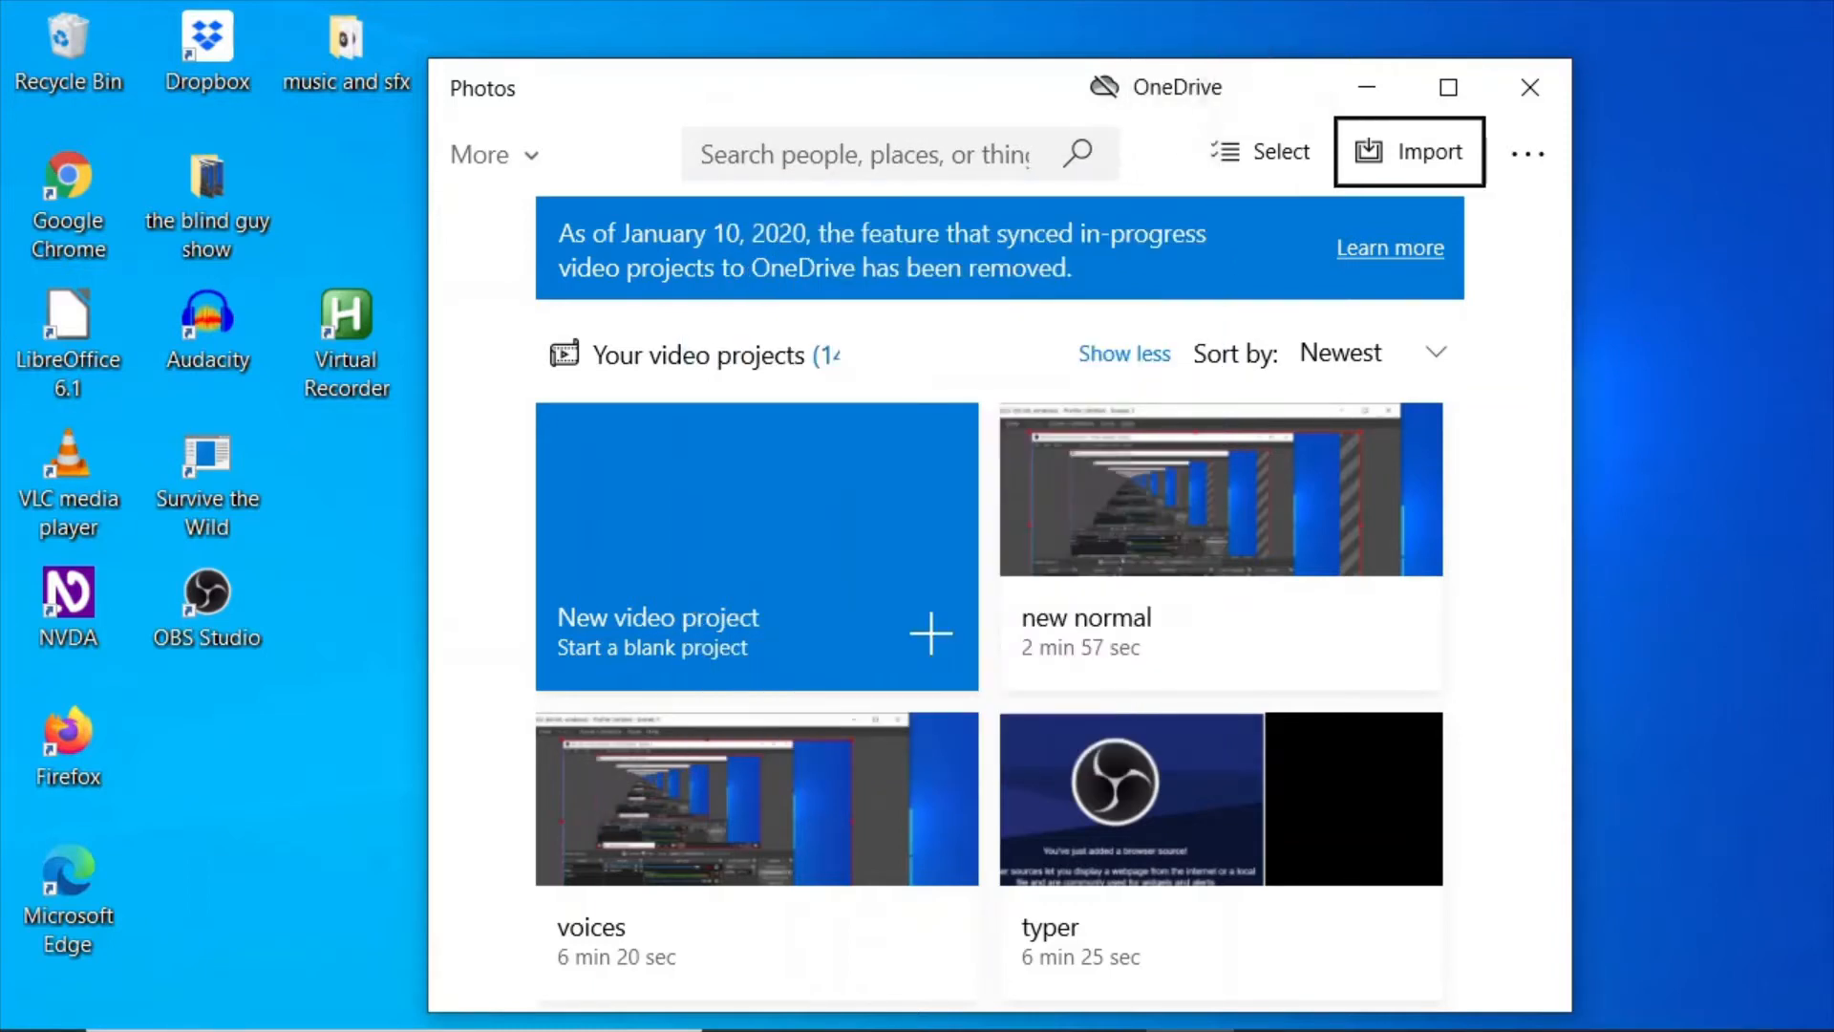
key(Tab)
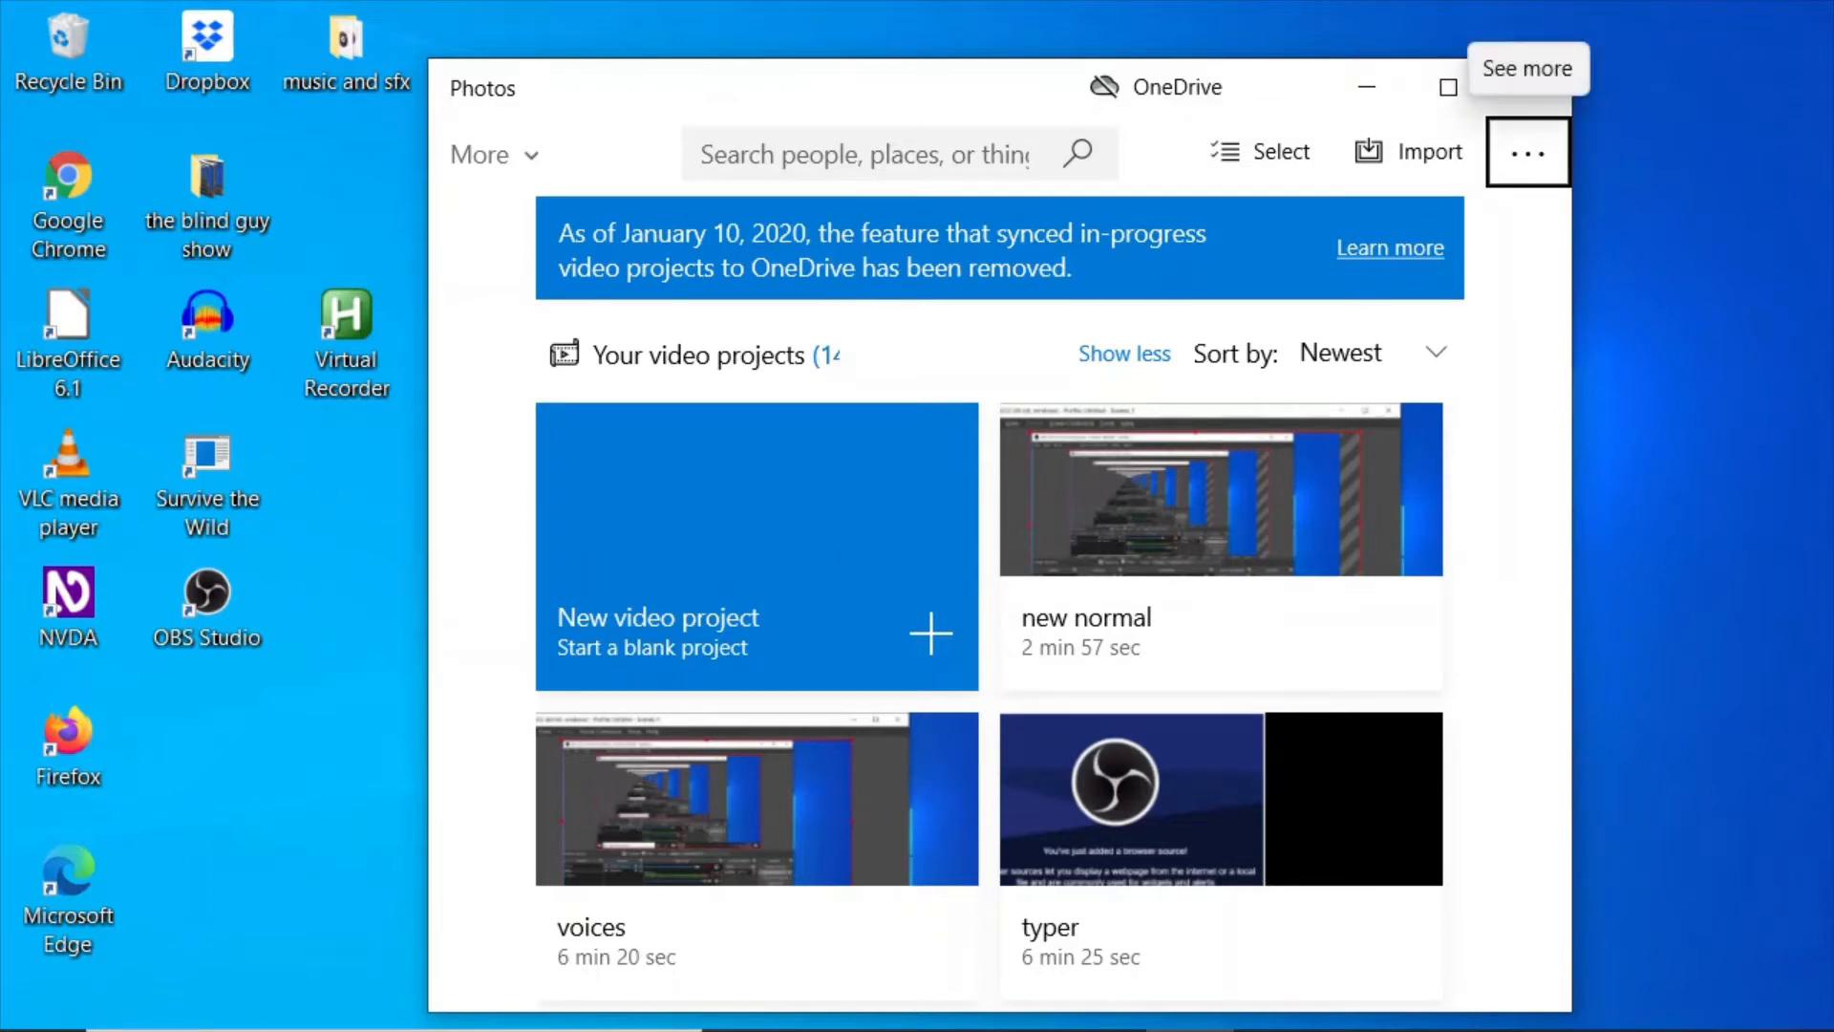
key(Tab)
key(Tab)
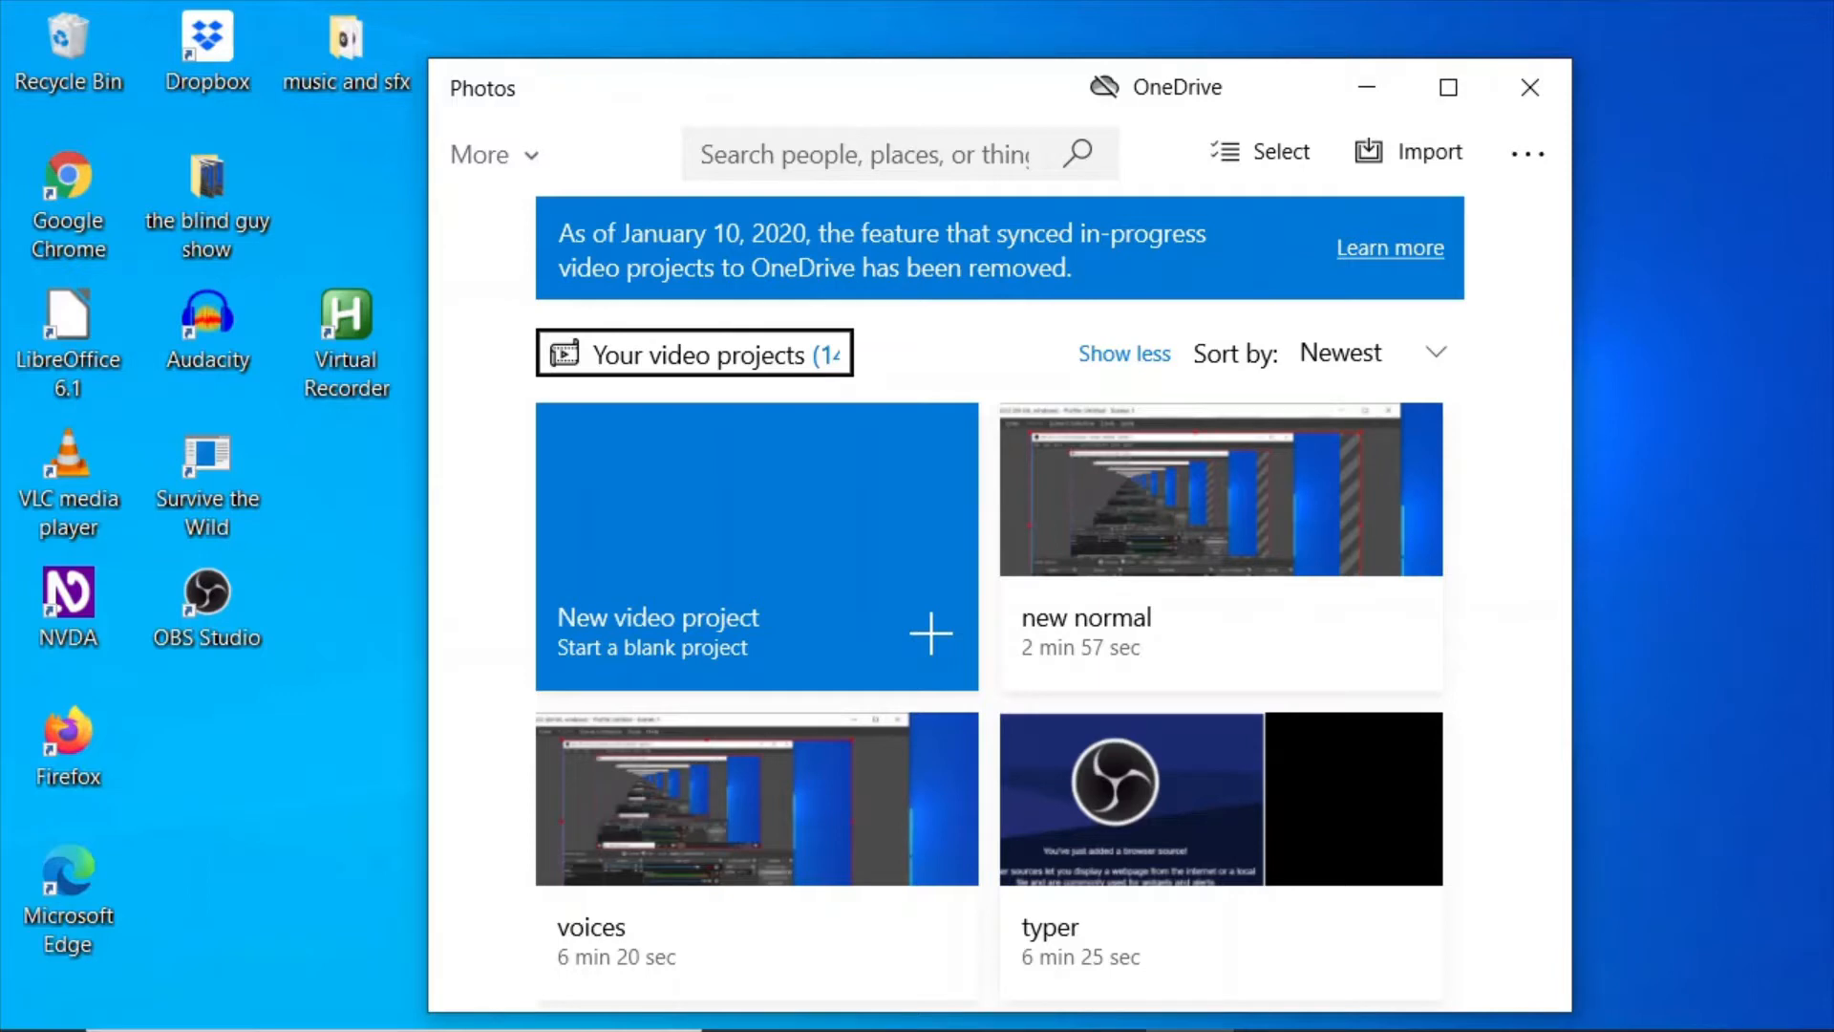
key(Tab)
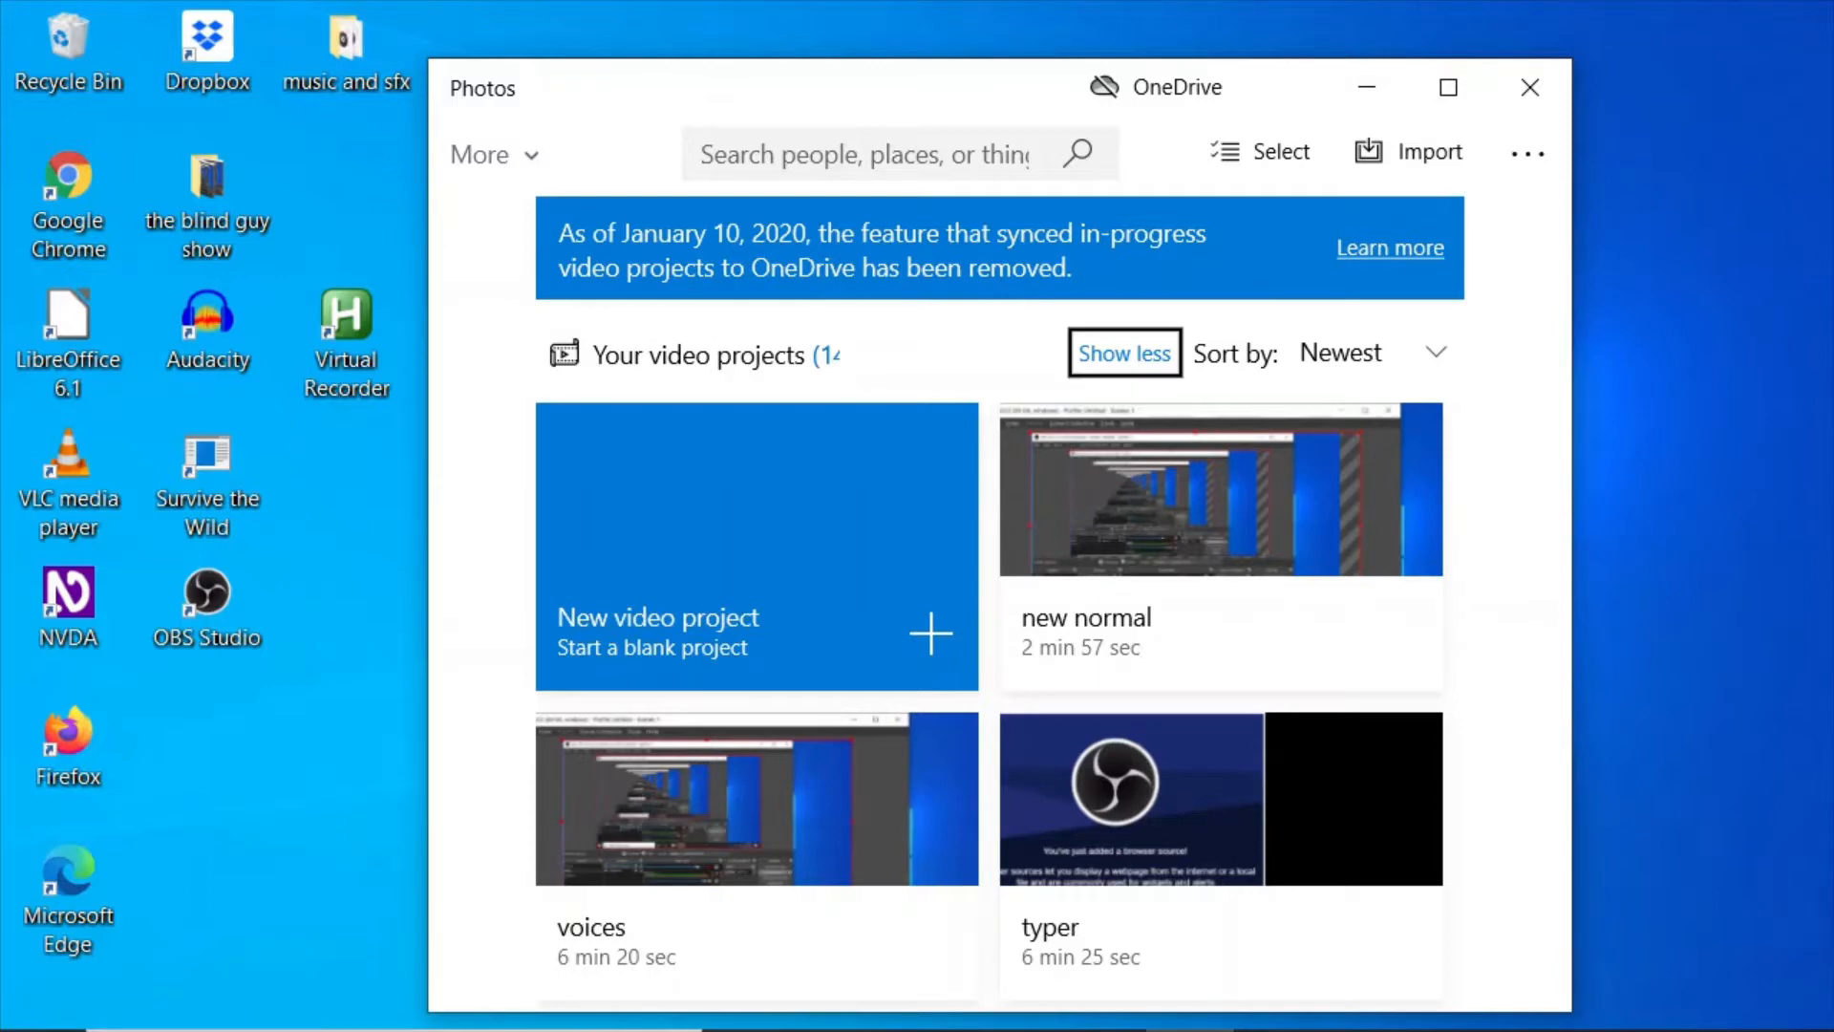
key(shift+Tab)
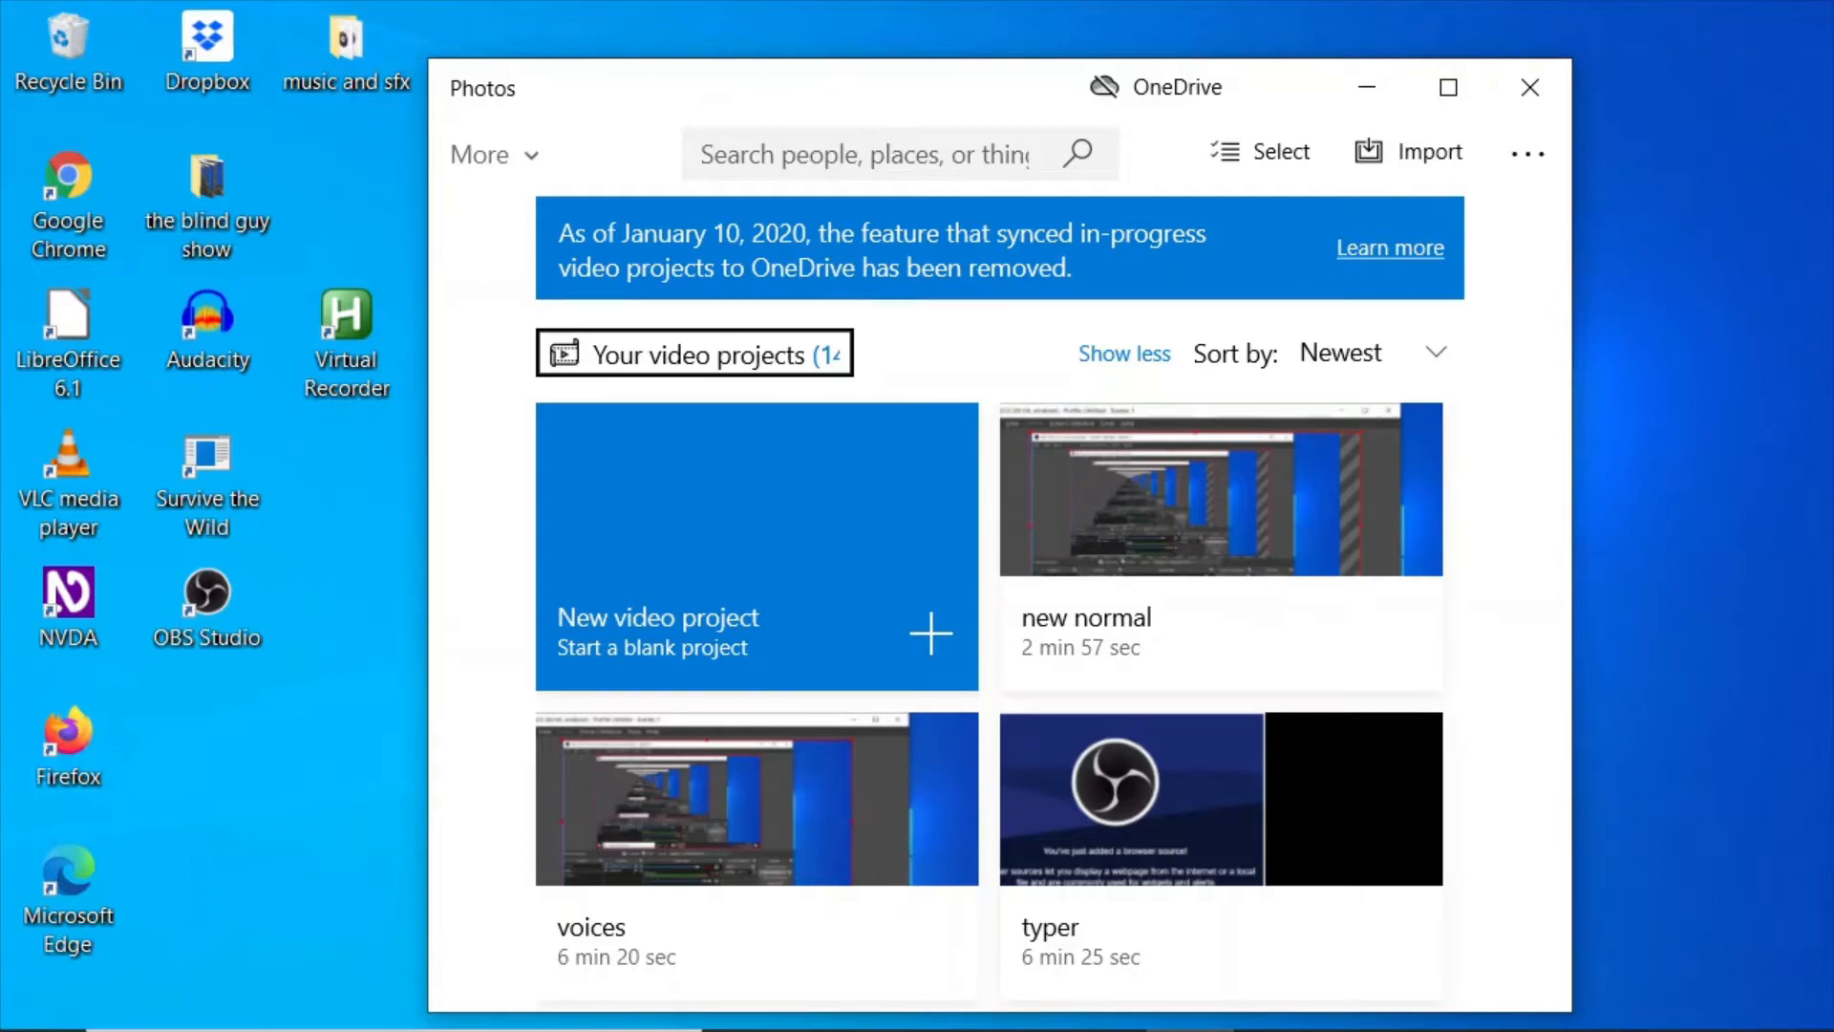
key(Down)
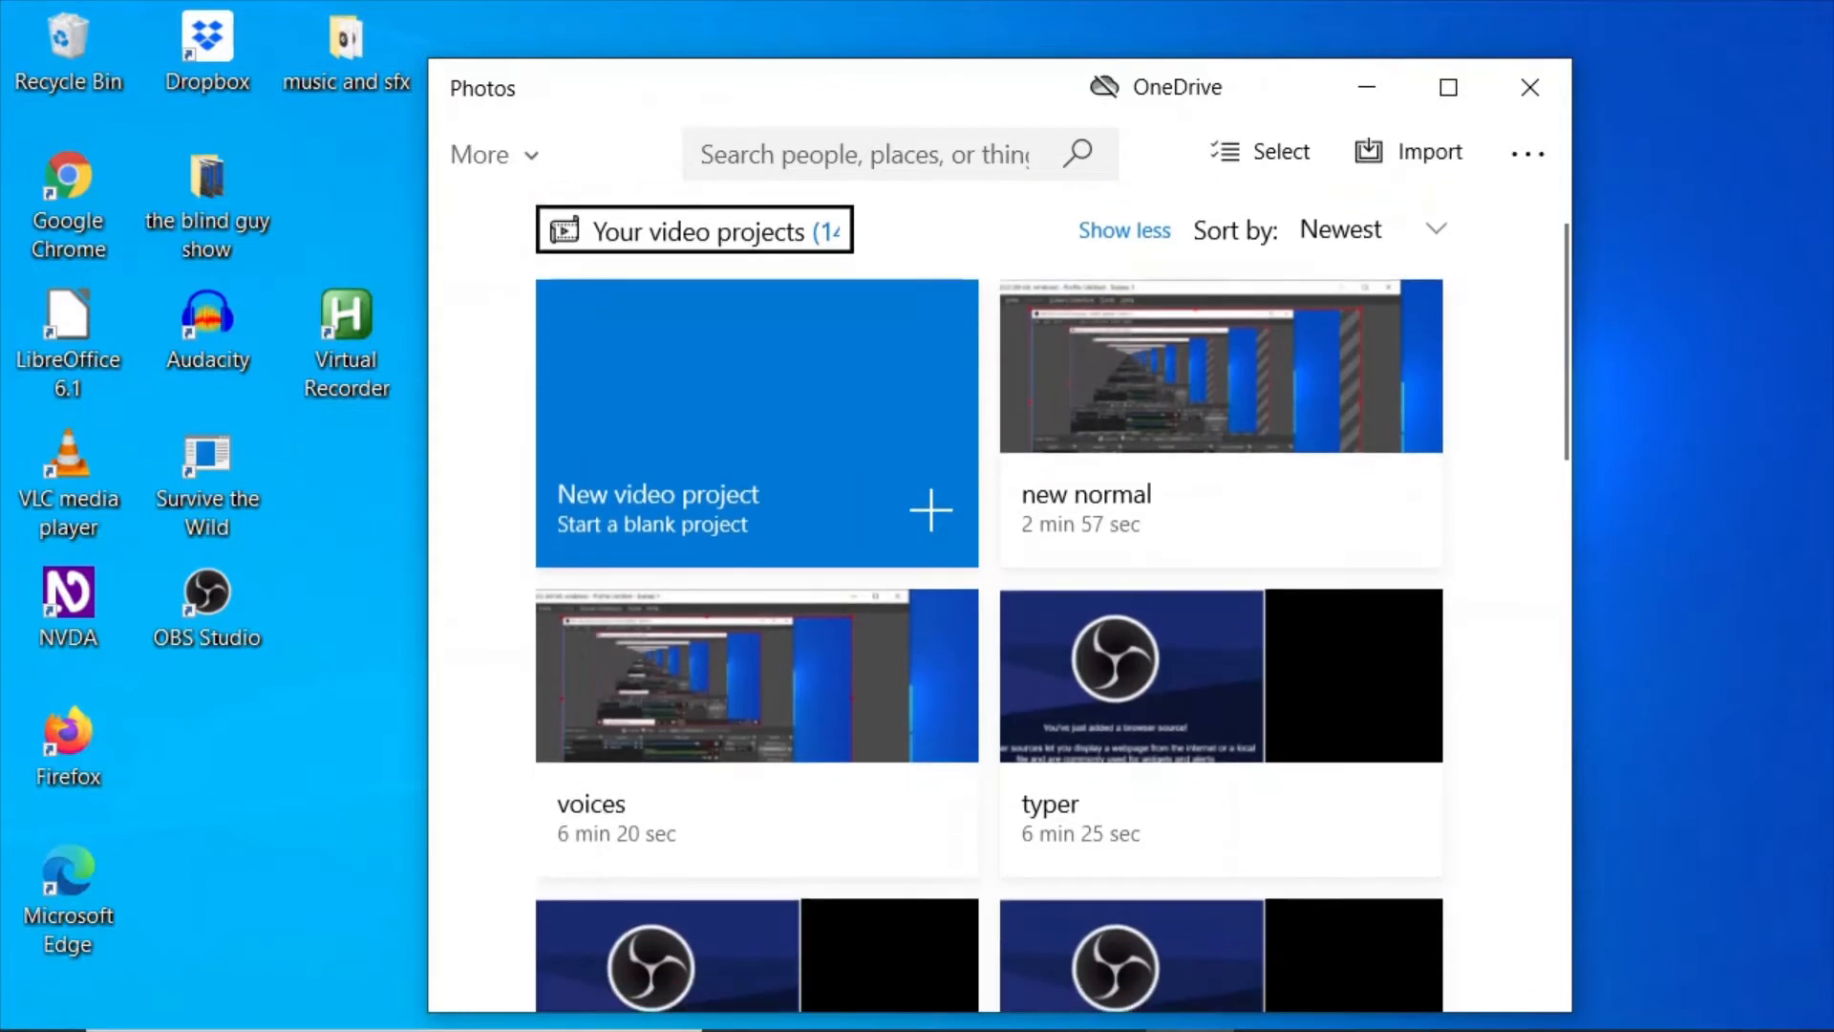
key(Up)
key(Down)
key(Tab)
key(Tab)
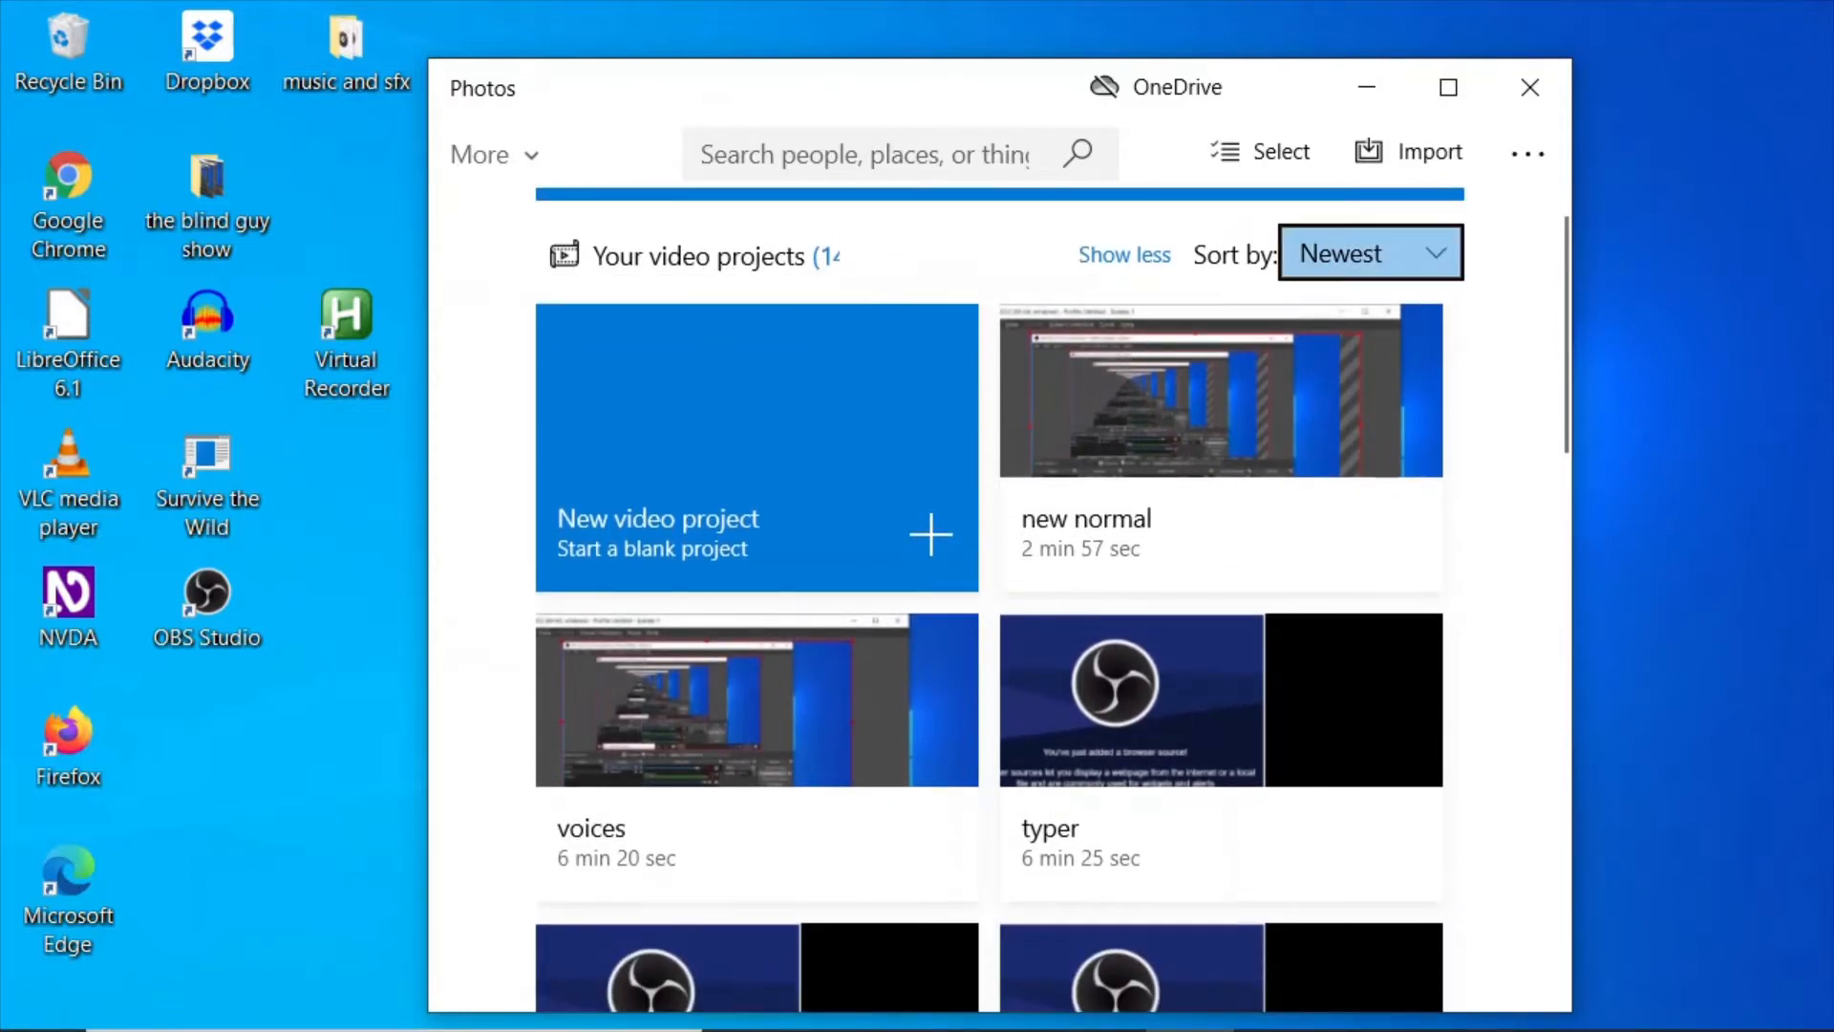
Start a new blank video project from the video projects collection.
key(Tab)
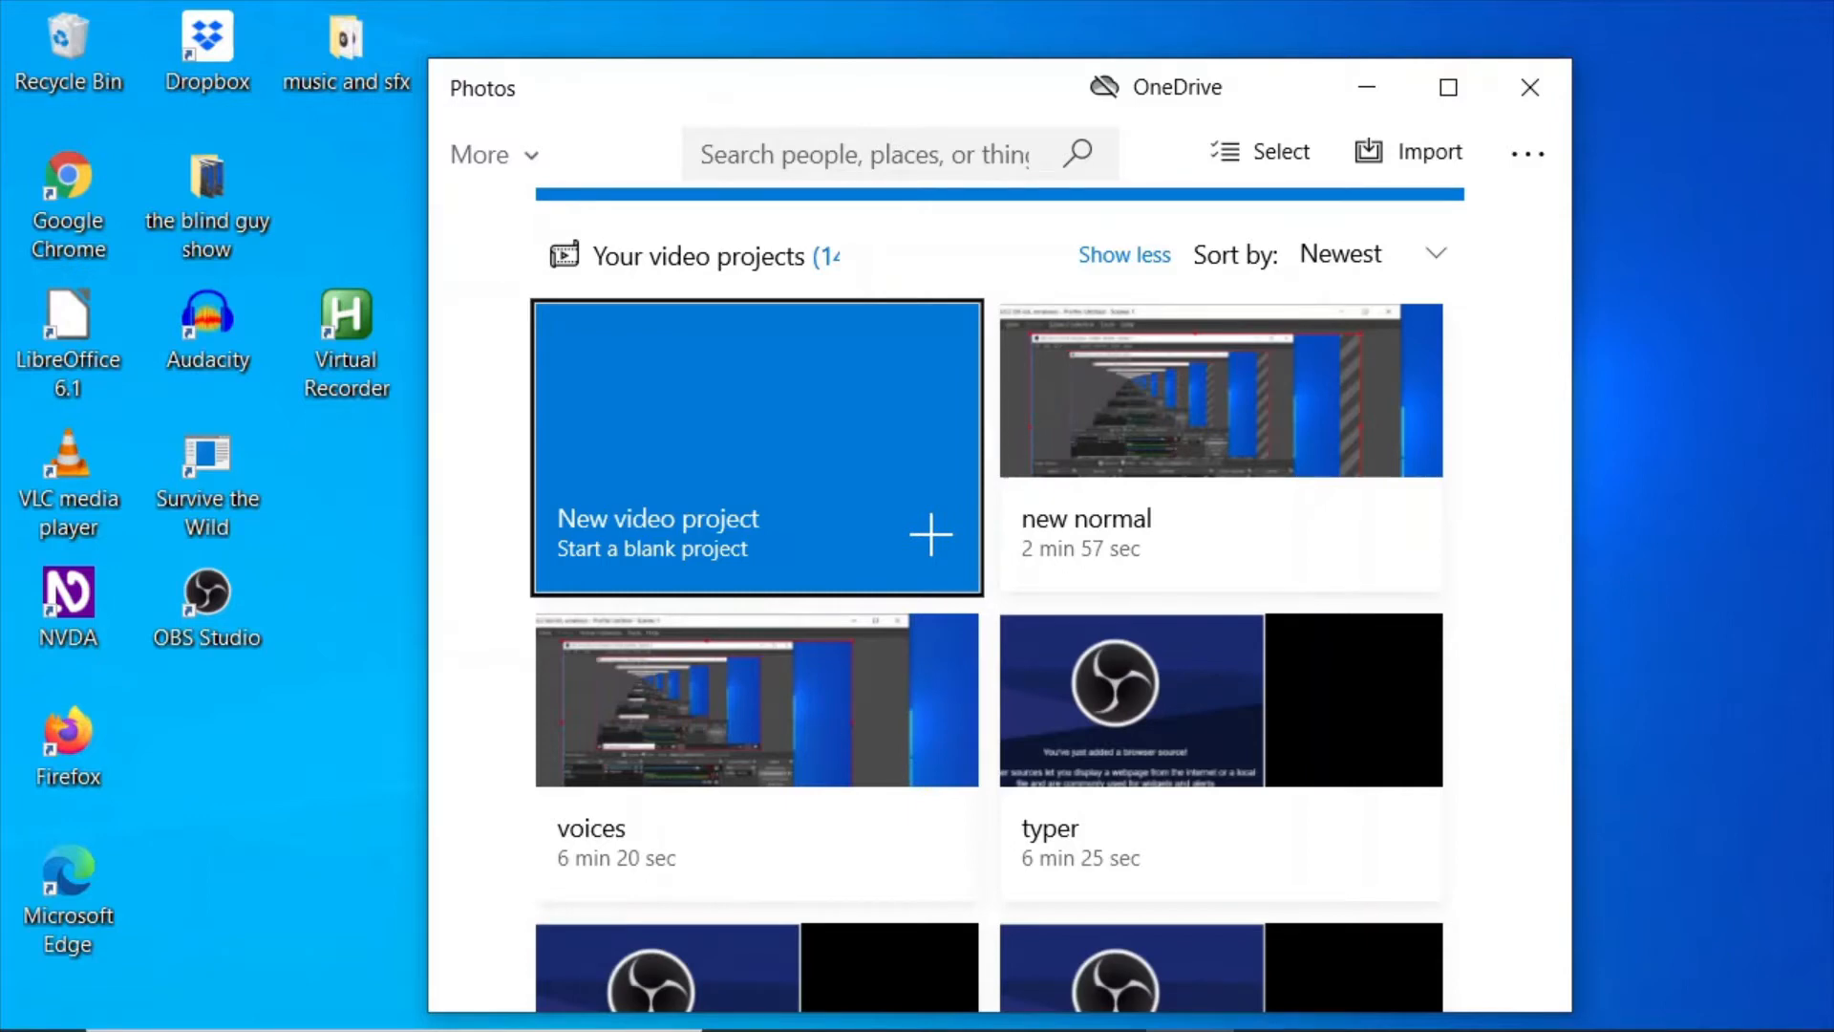
key(Right)
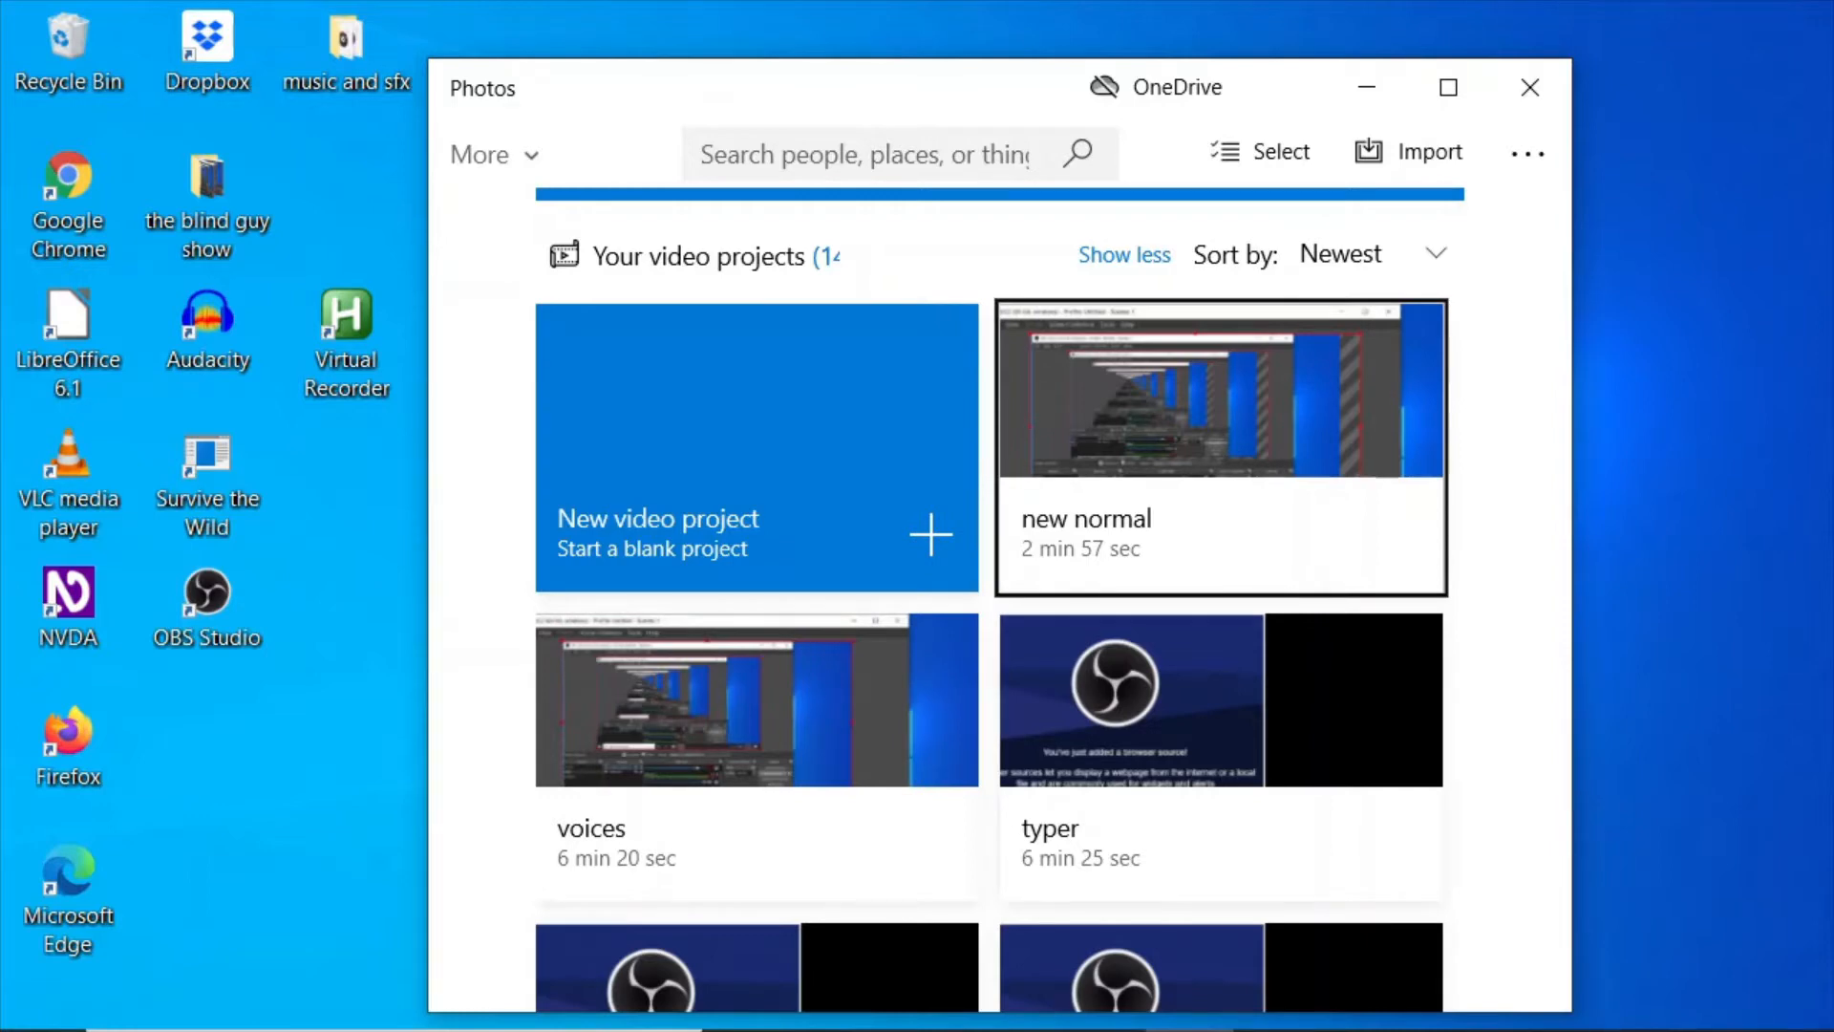
key(Left)
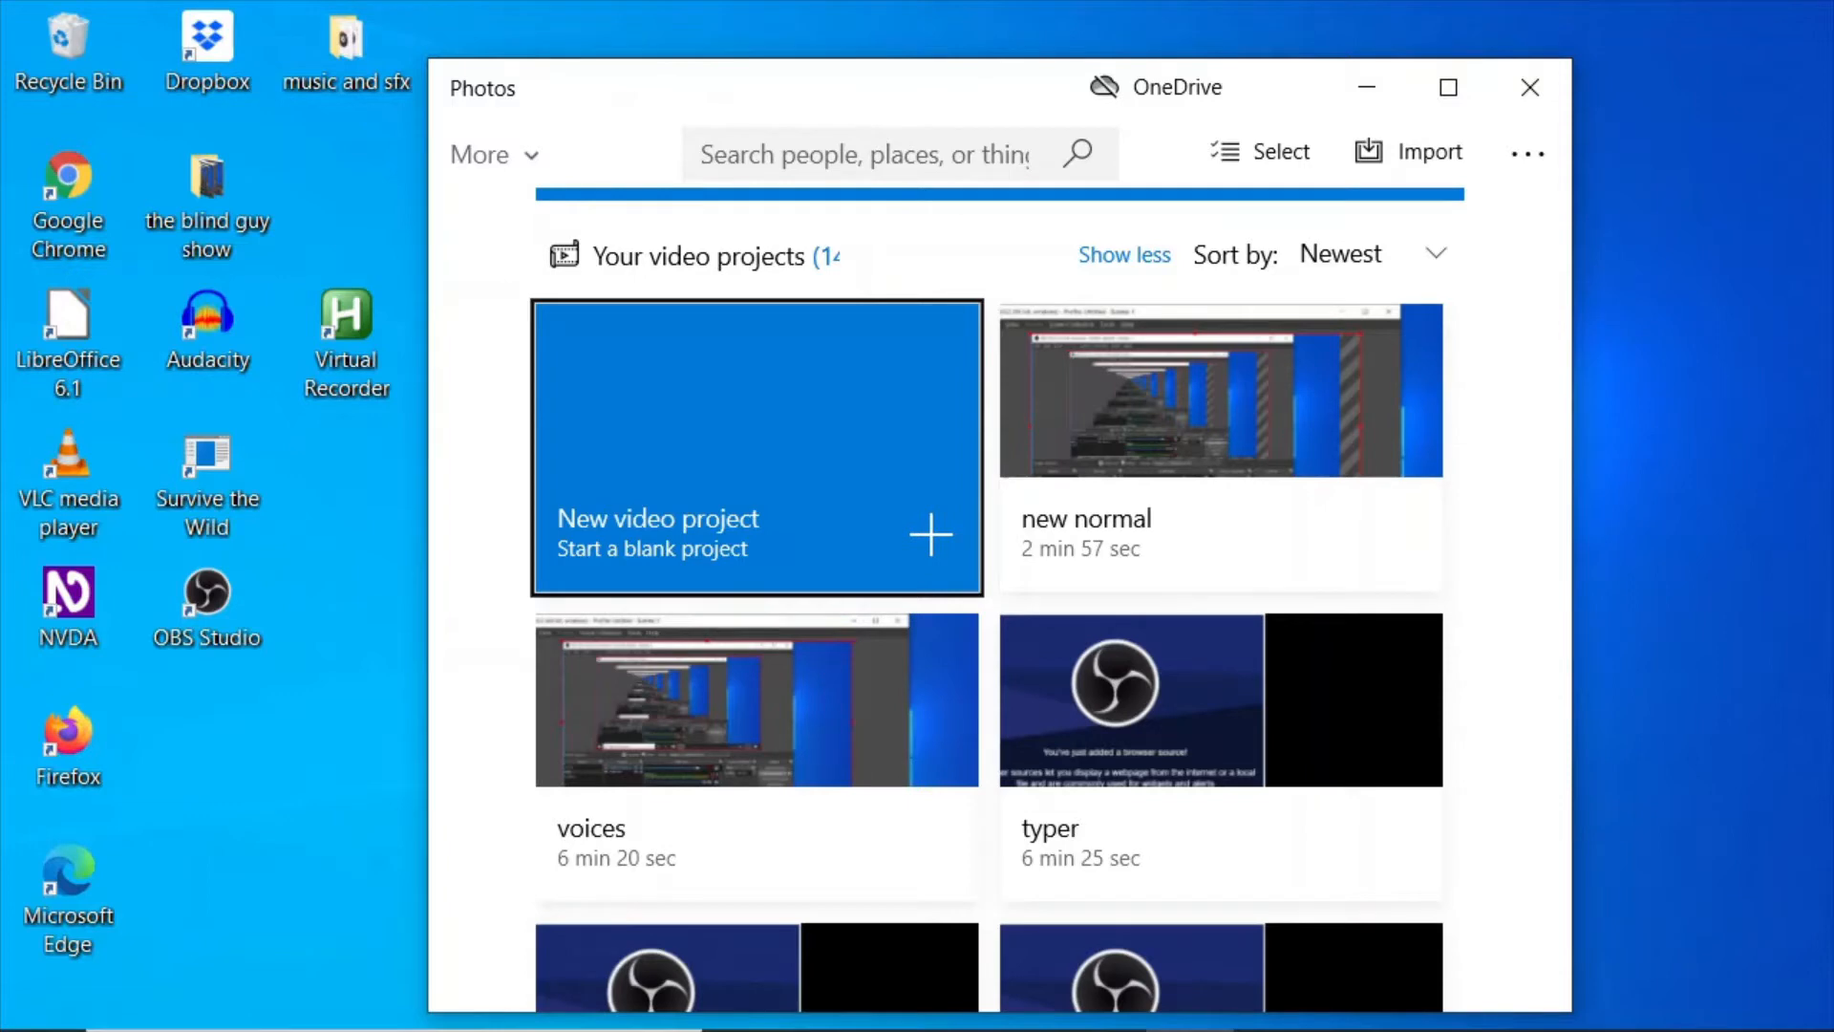
key(Return)
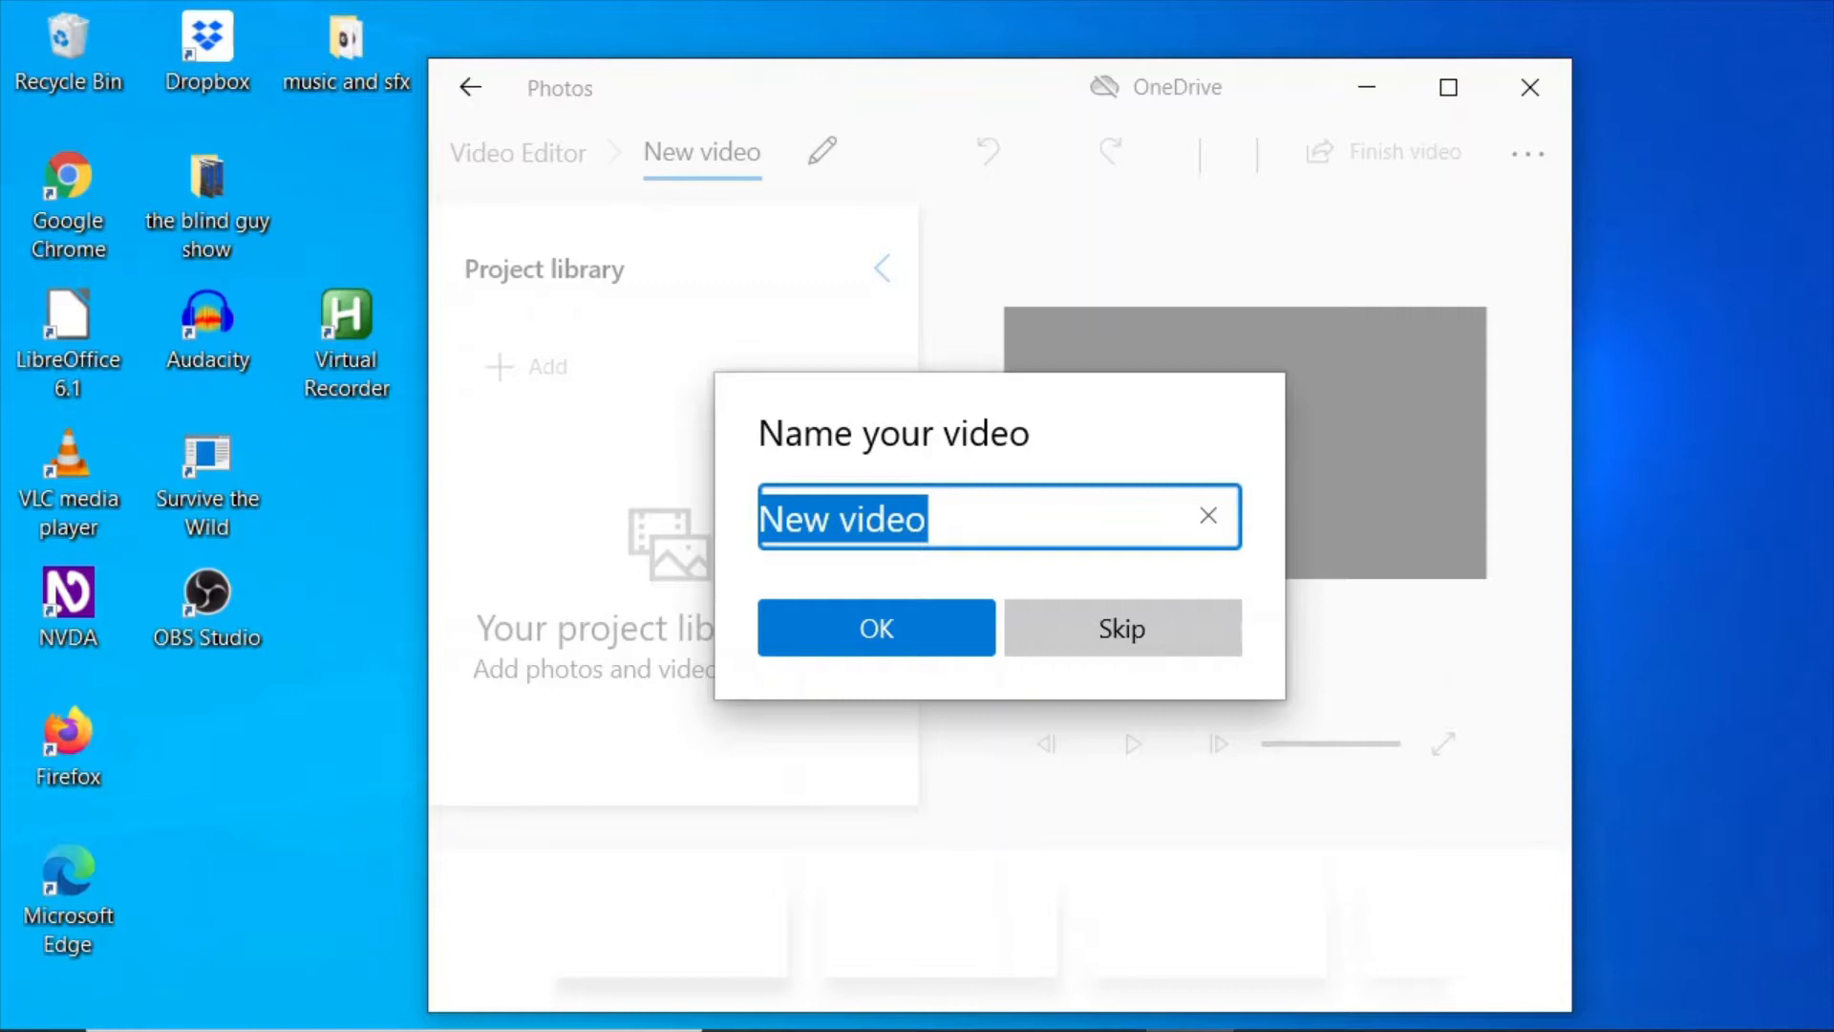
Replace the default video name with "test" and accept it.
key(BackSpace)
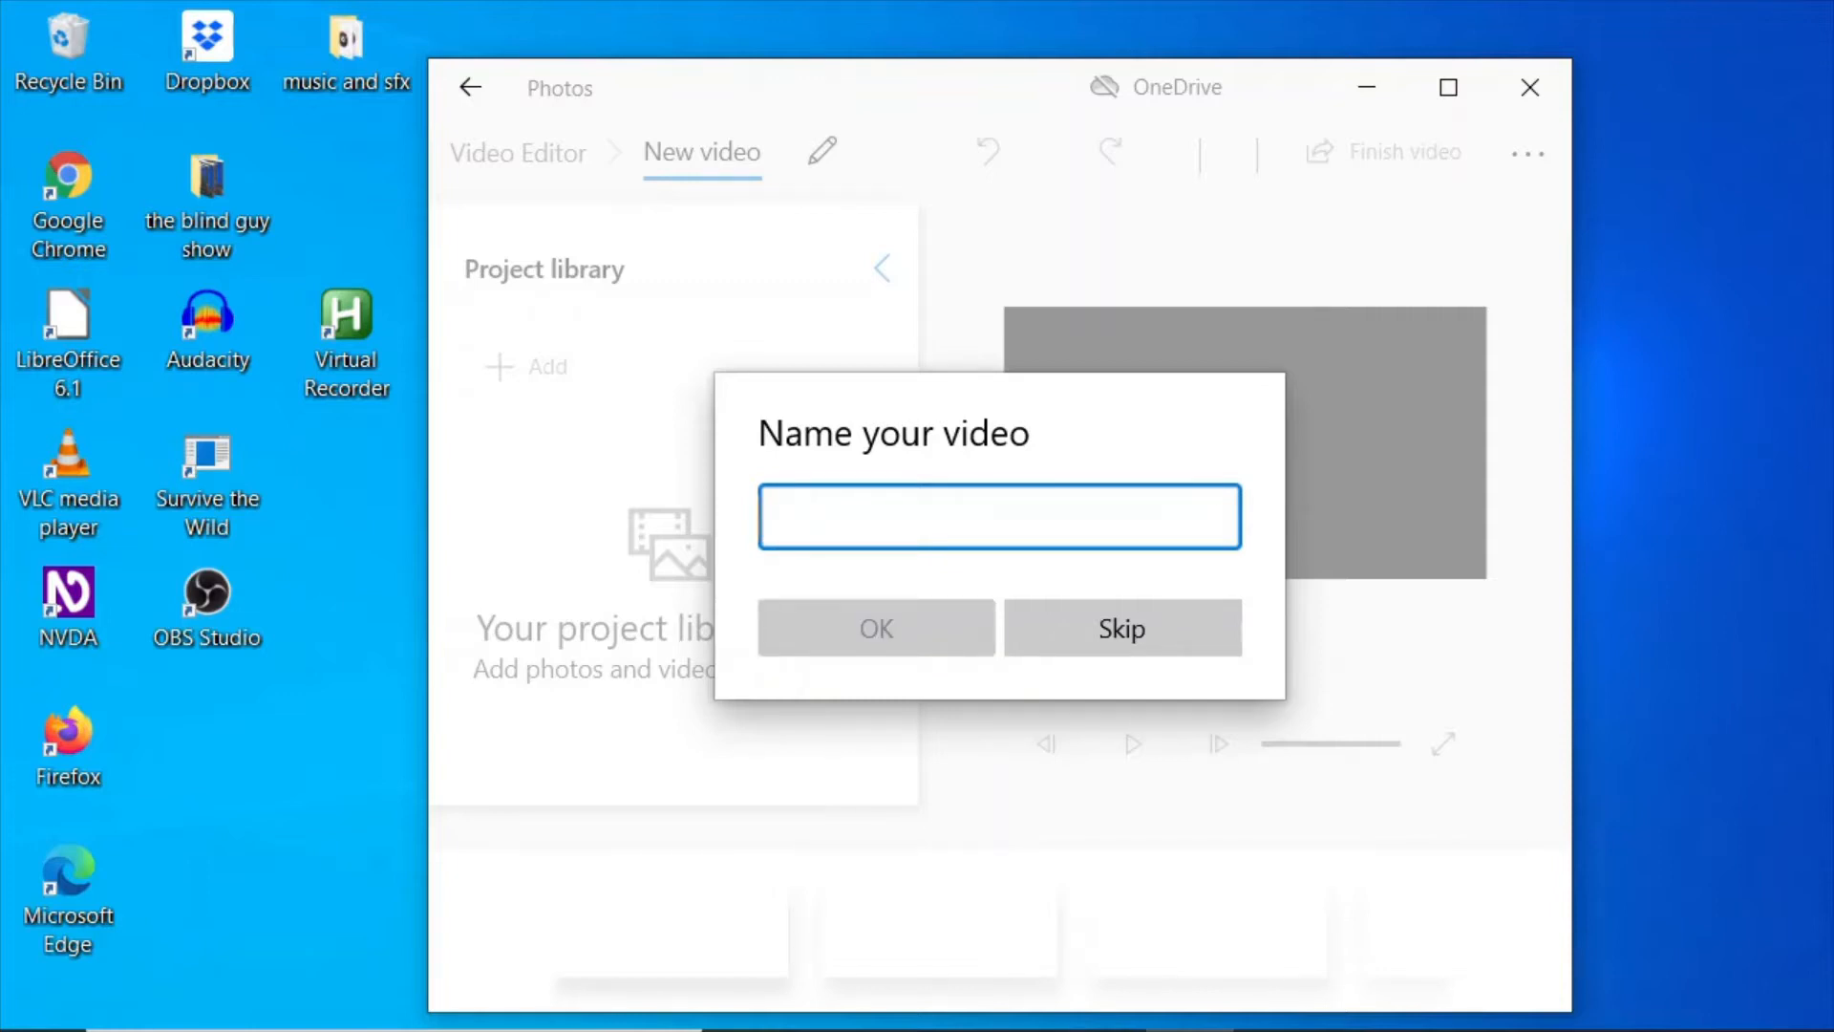
text(teat)
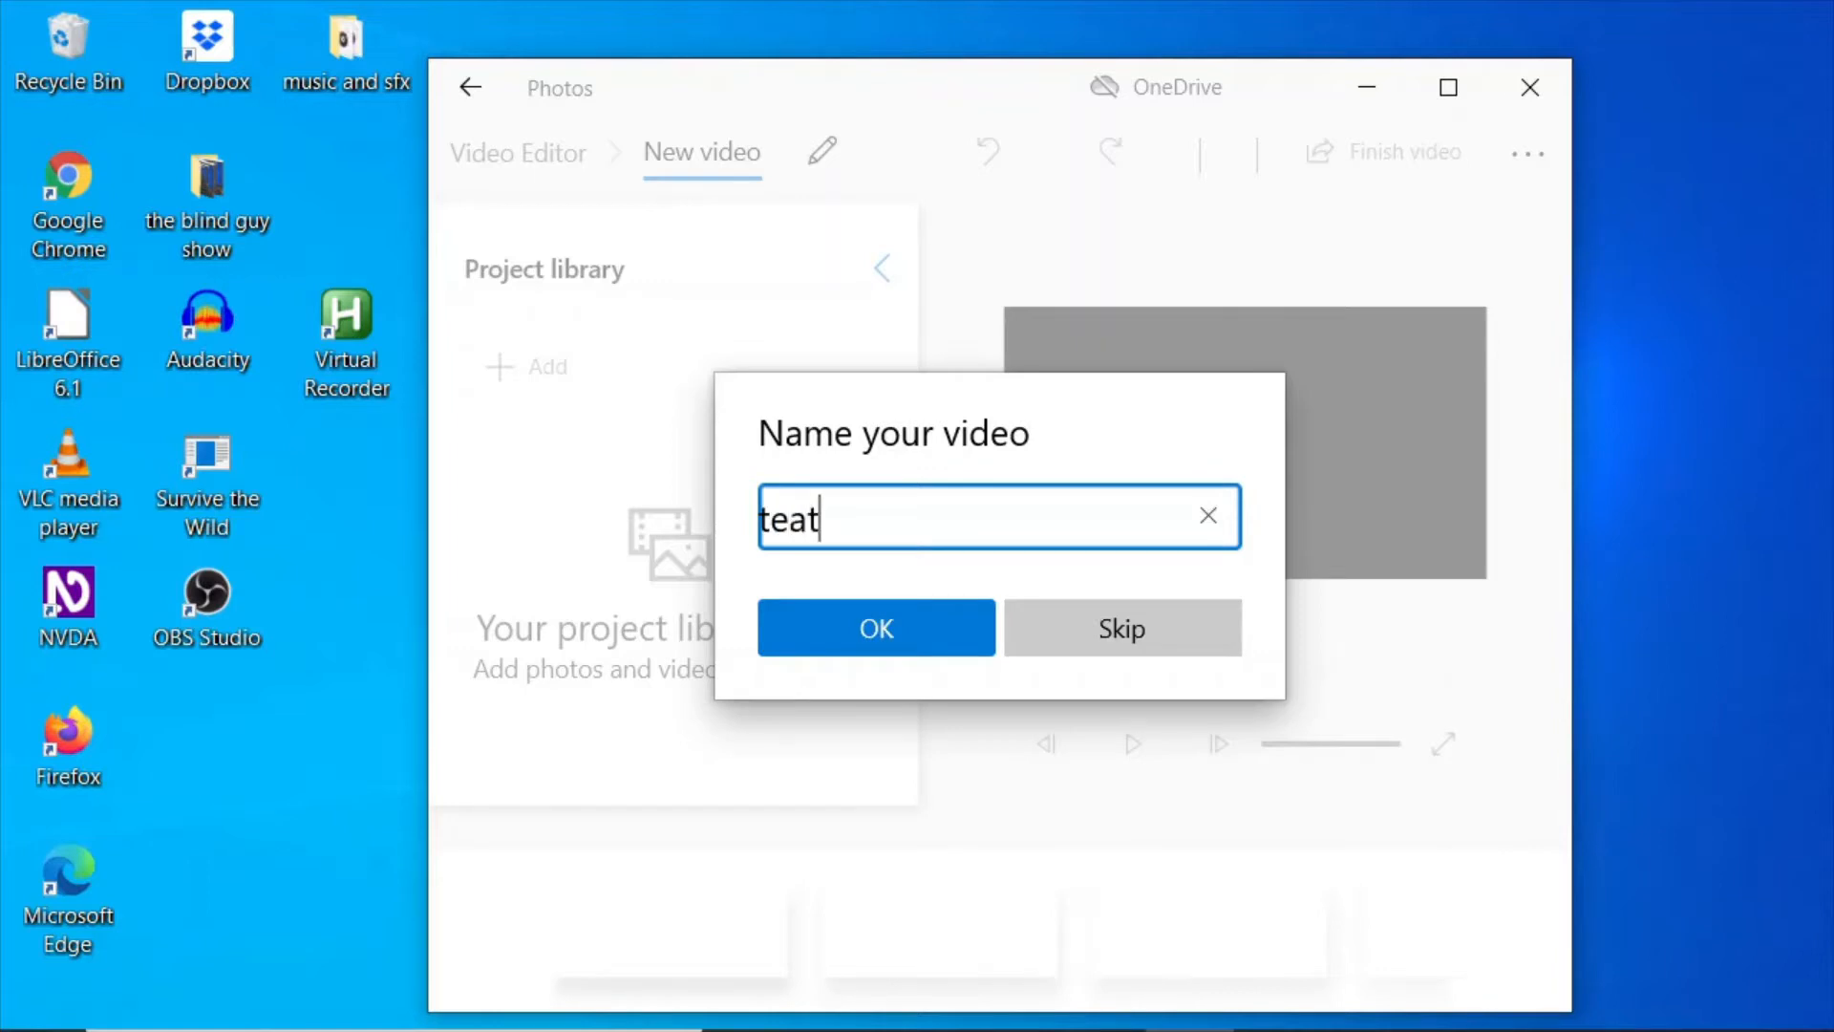
key(BackSpace)
key(BackSpace)
text(st)
key(Tab)
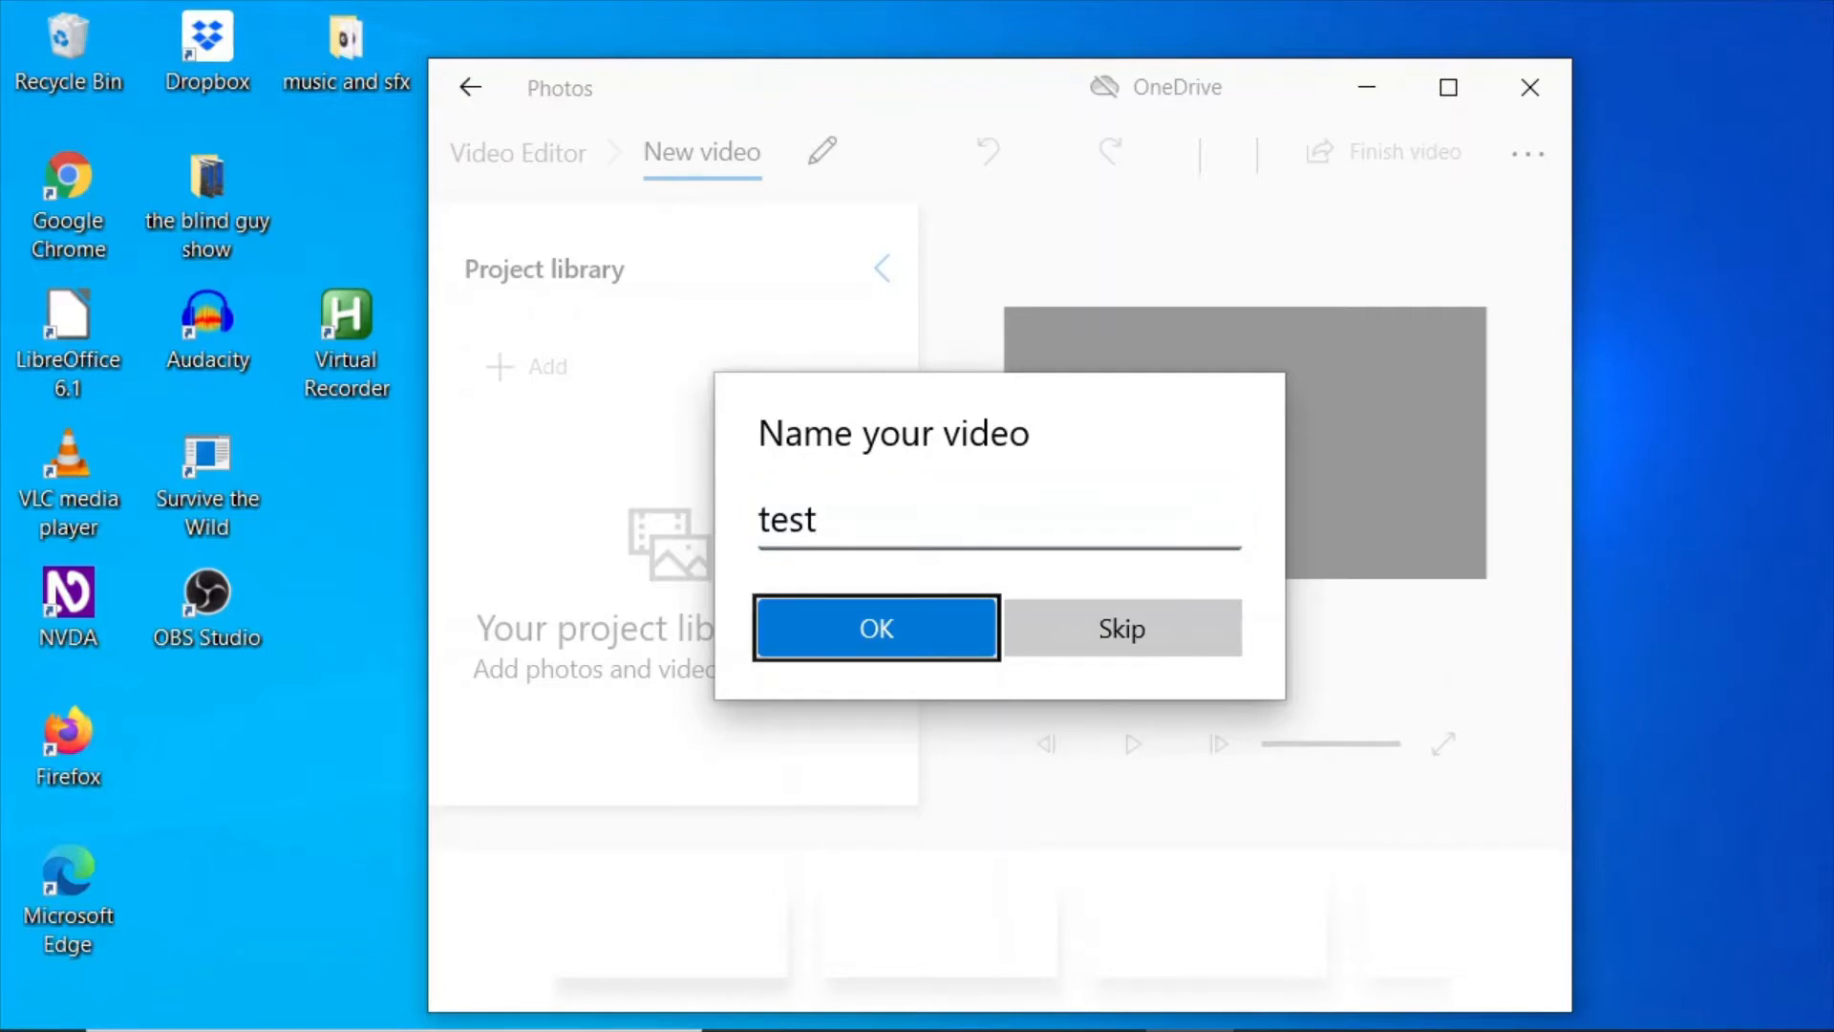
key(Return)
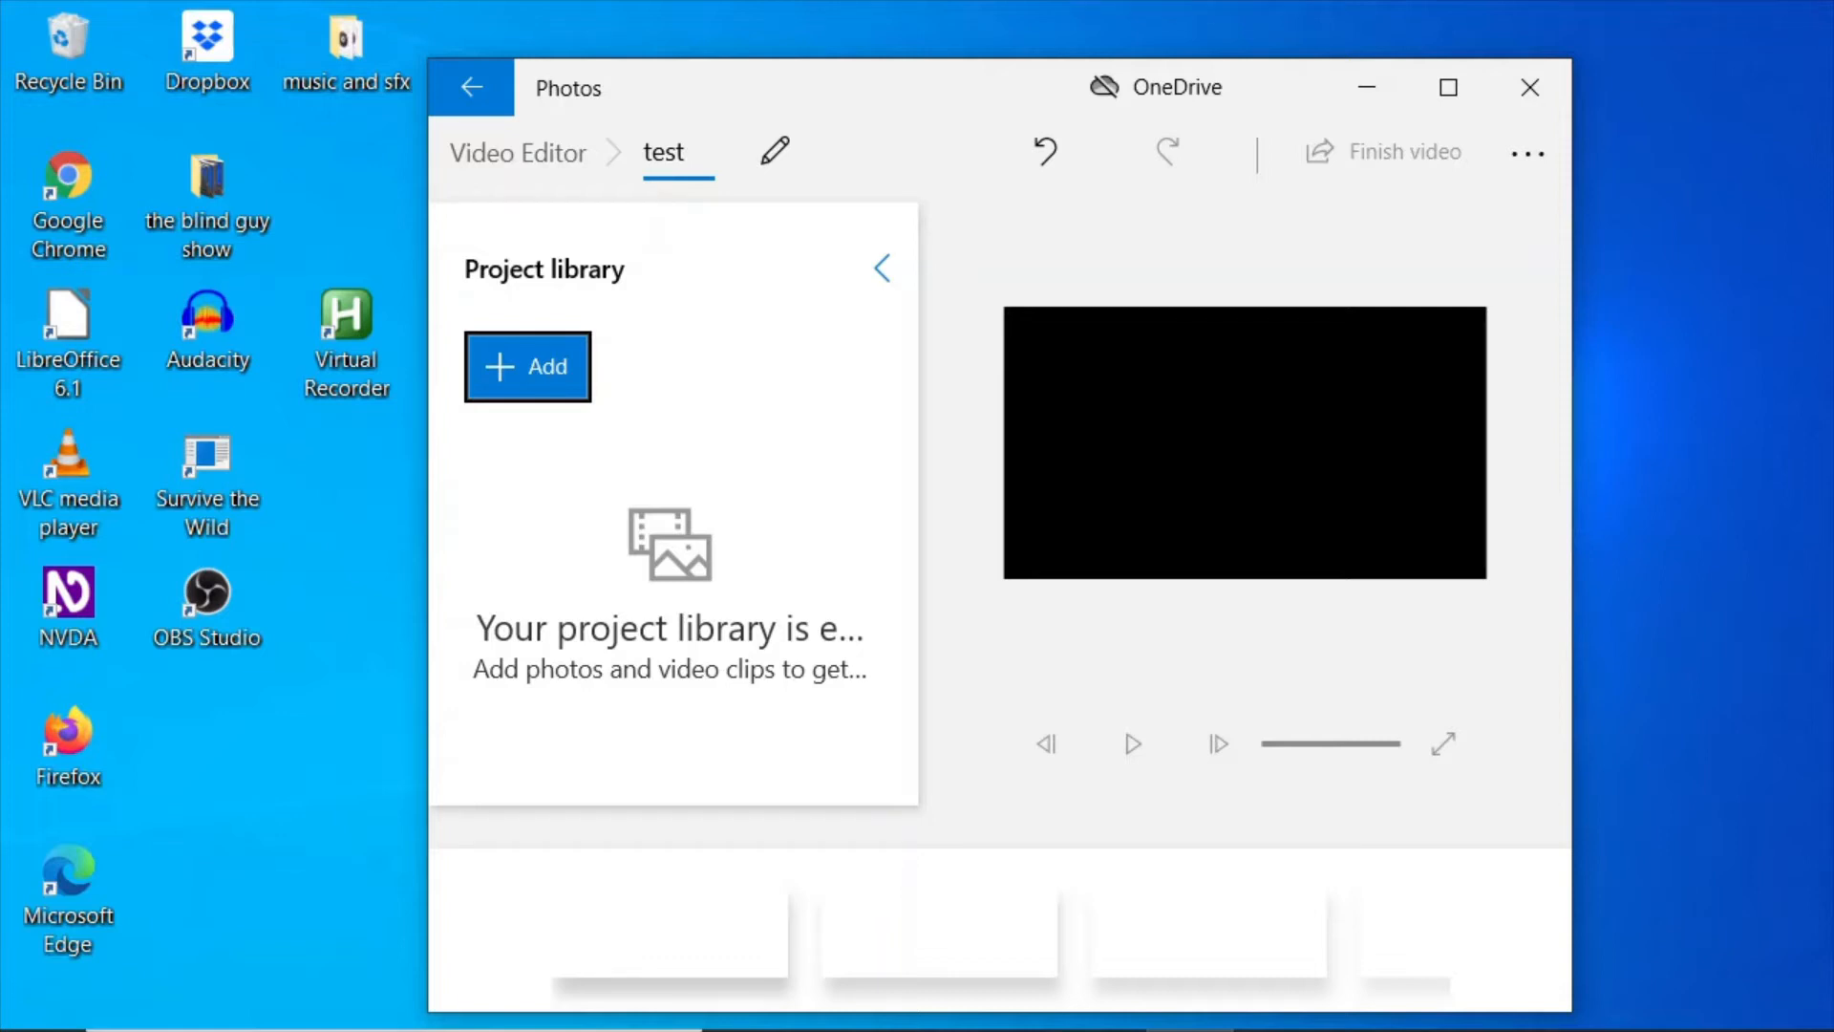
Review the sources for adding photos and videos to the project library and choose From this PC.
key(Tab)
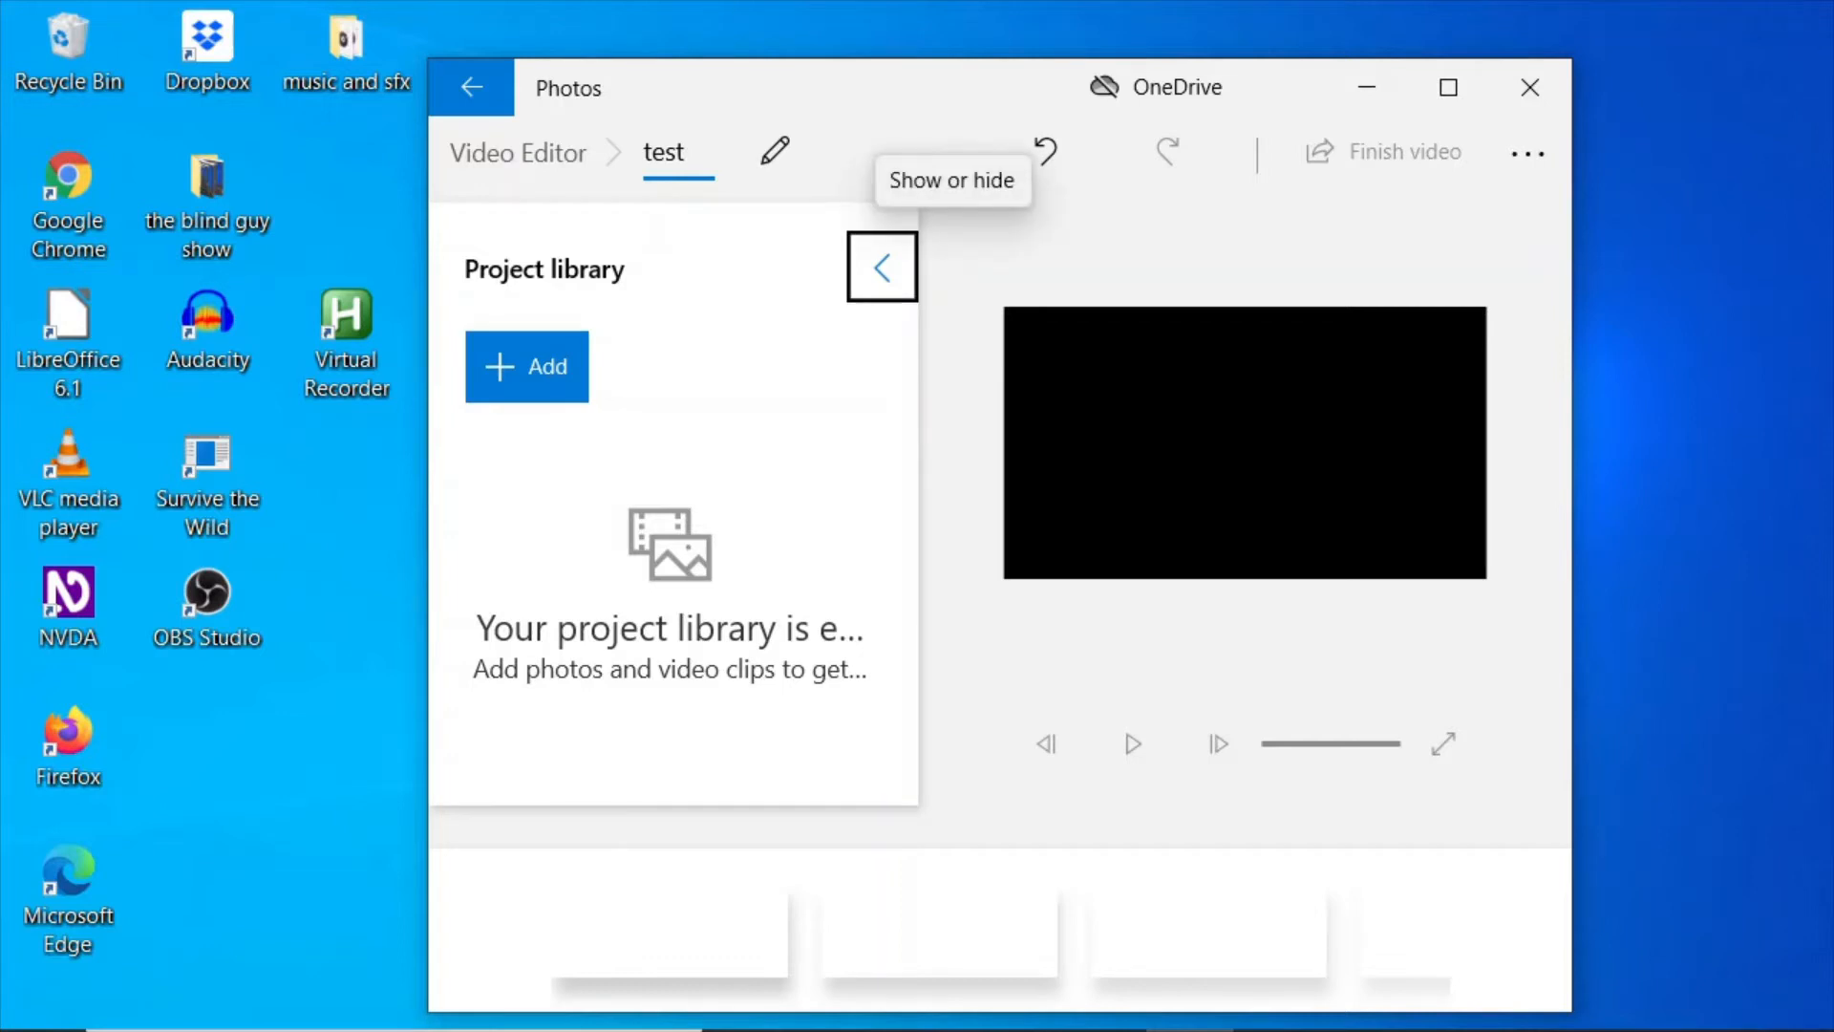
key(shift+Tab)
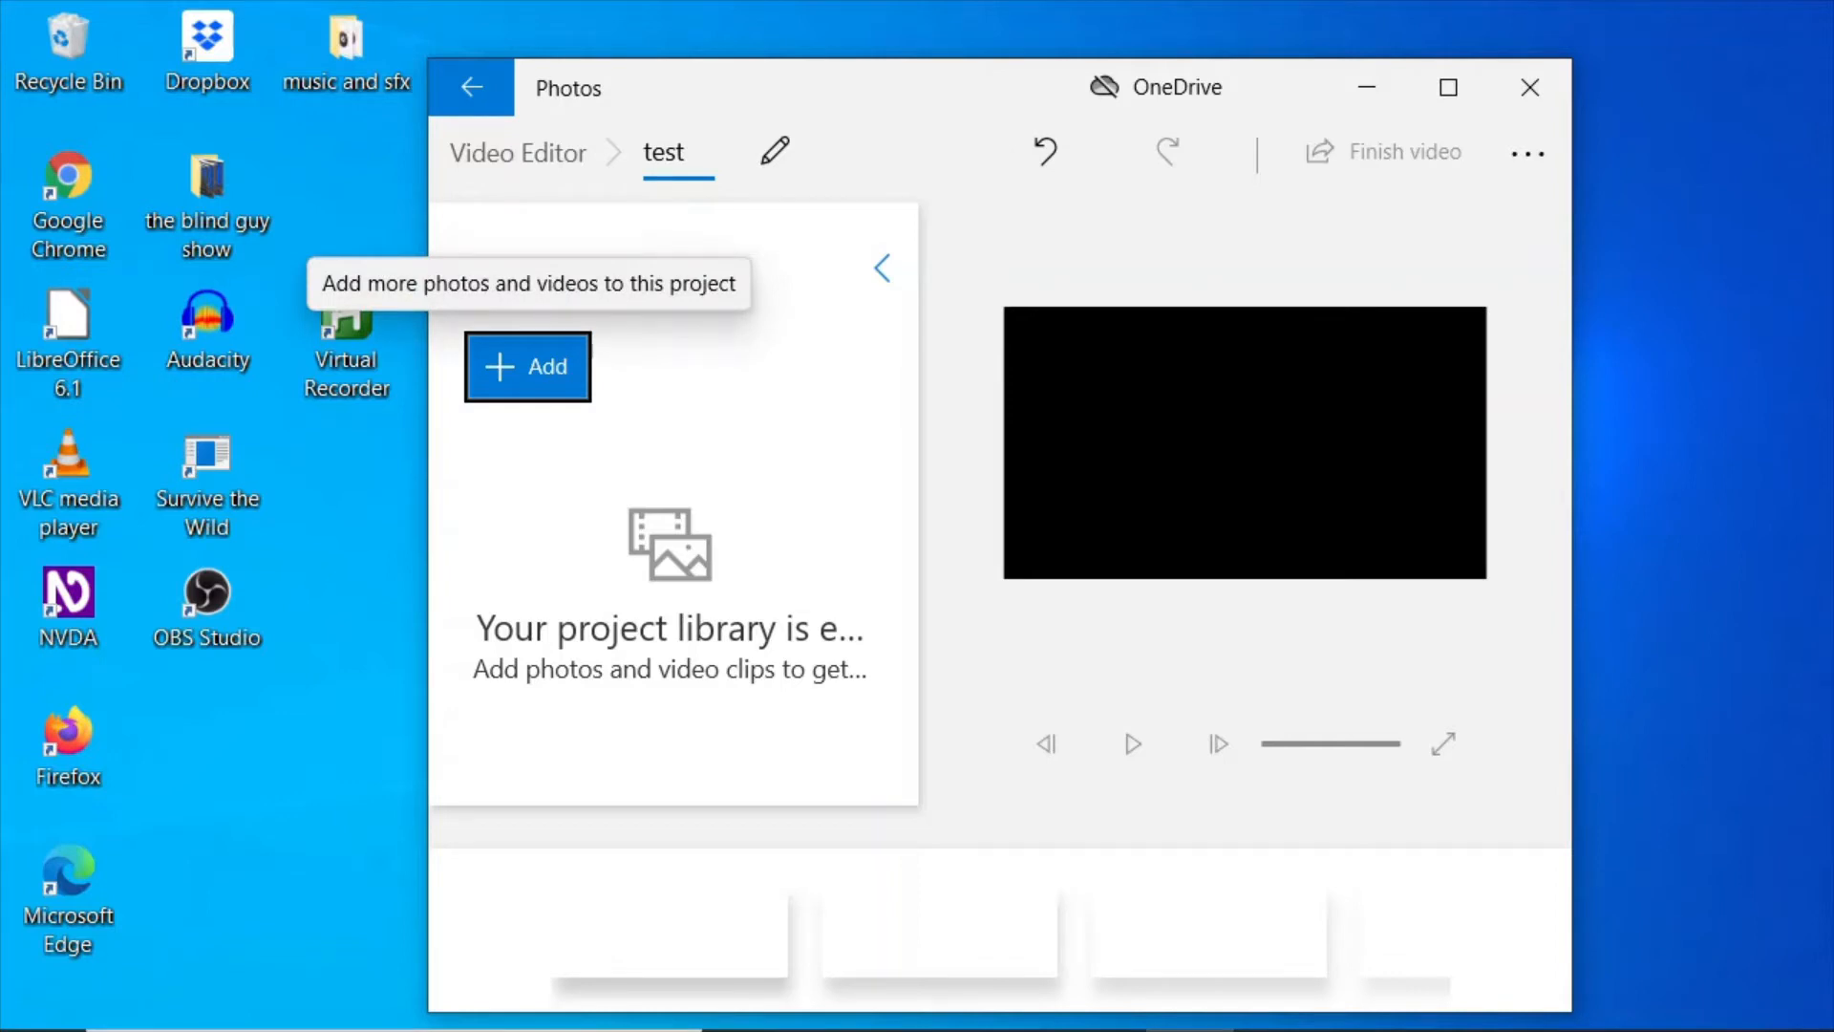
key(Return)
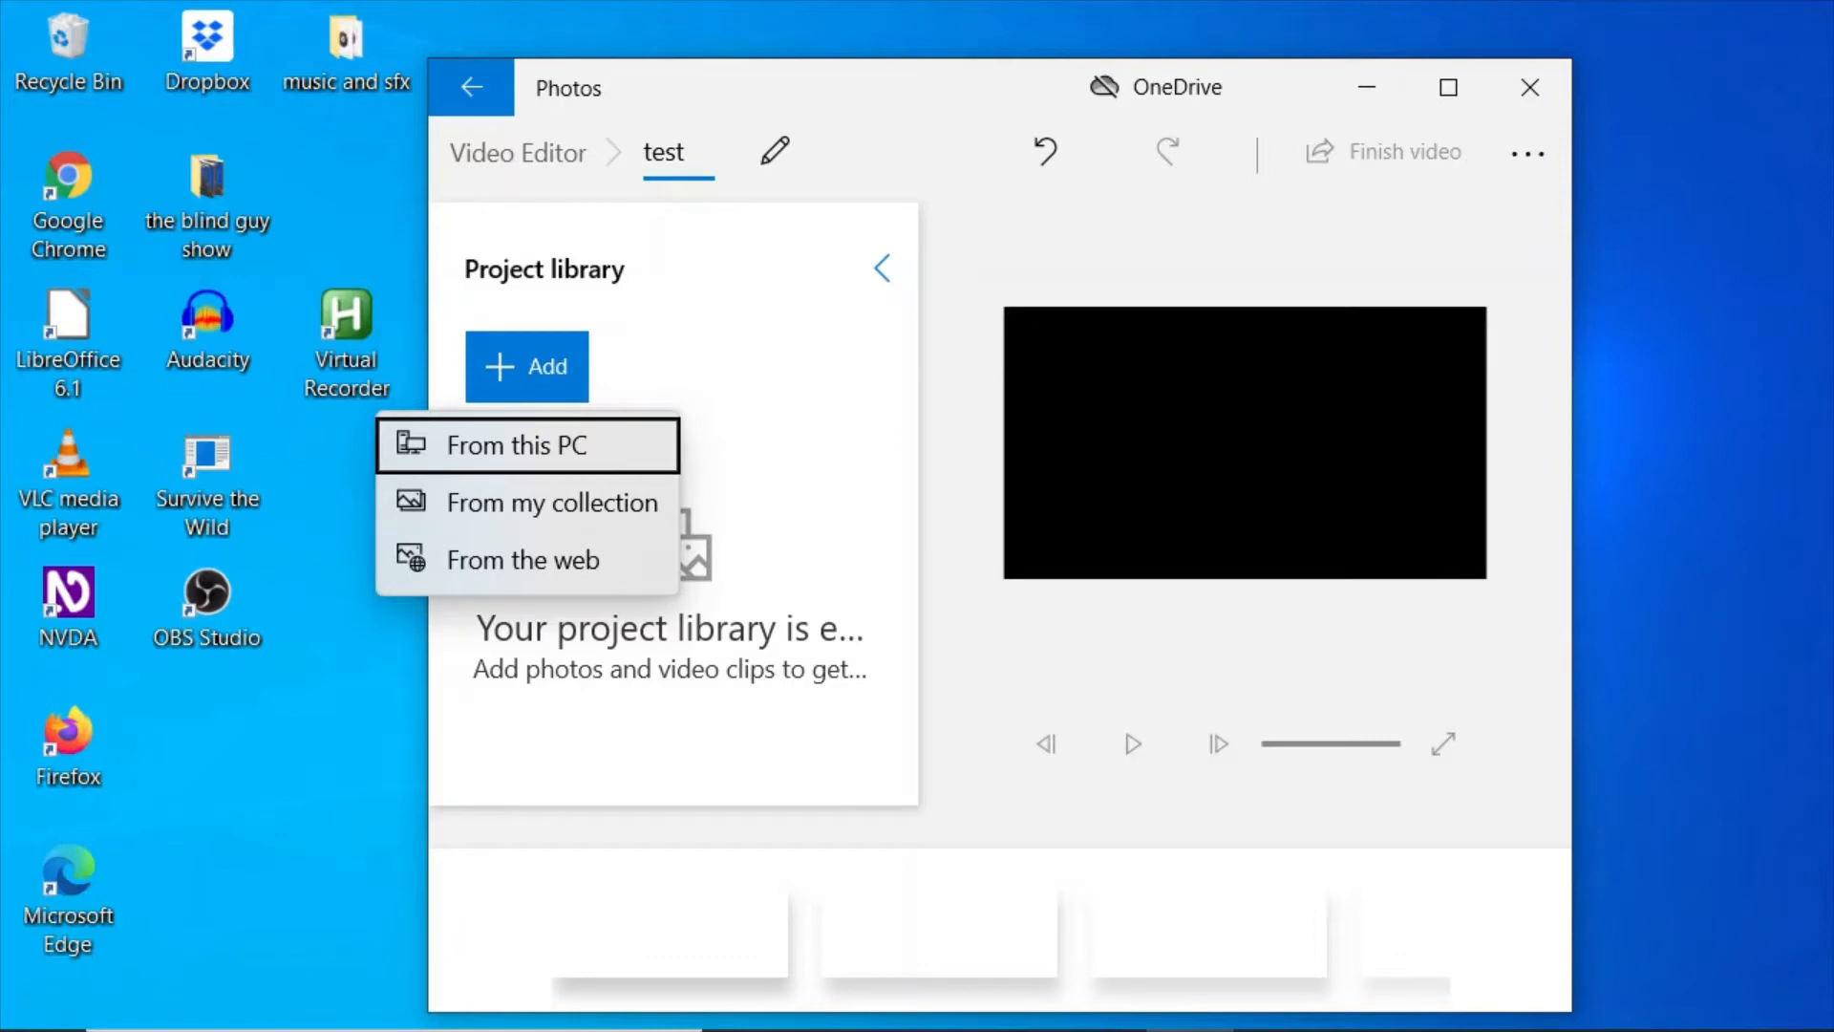
key(Down)
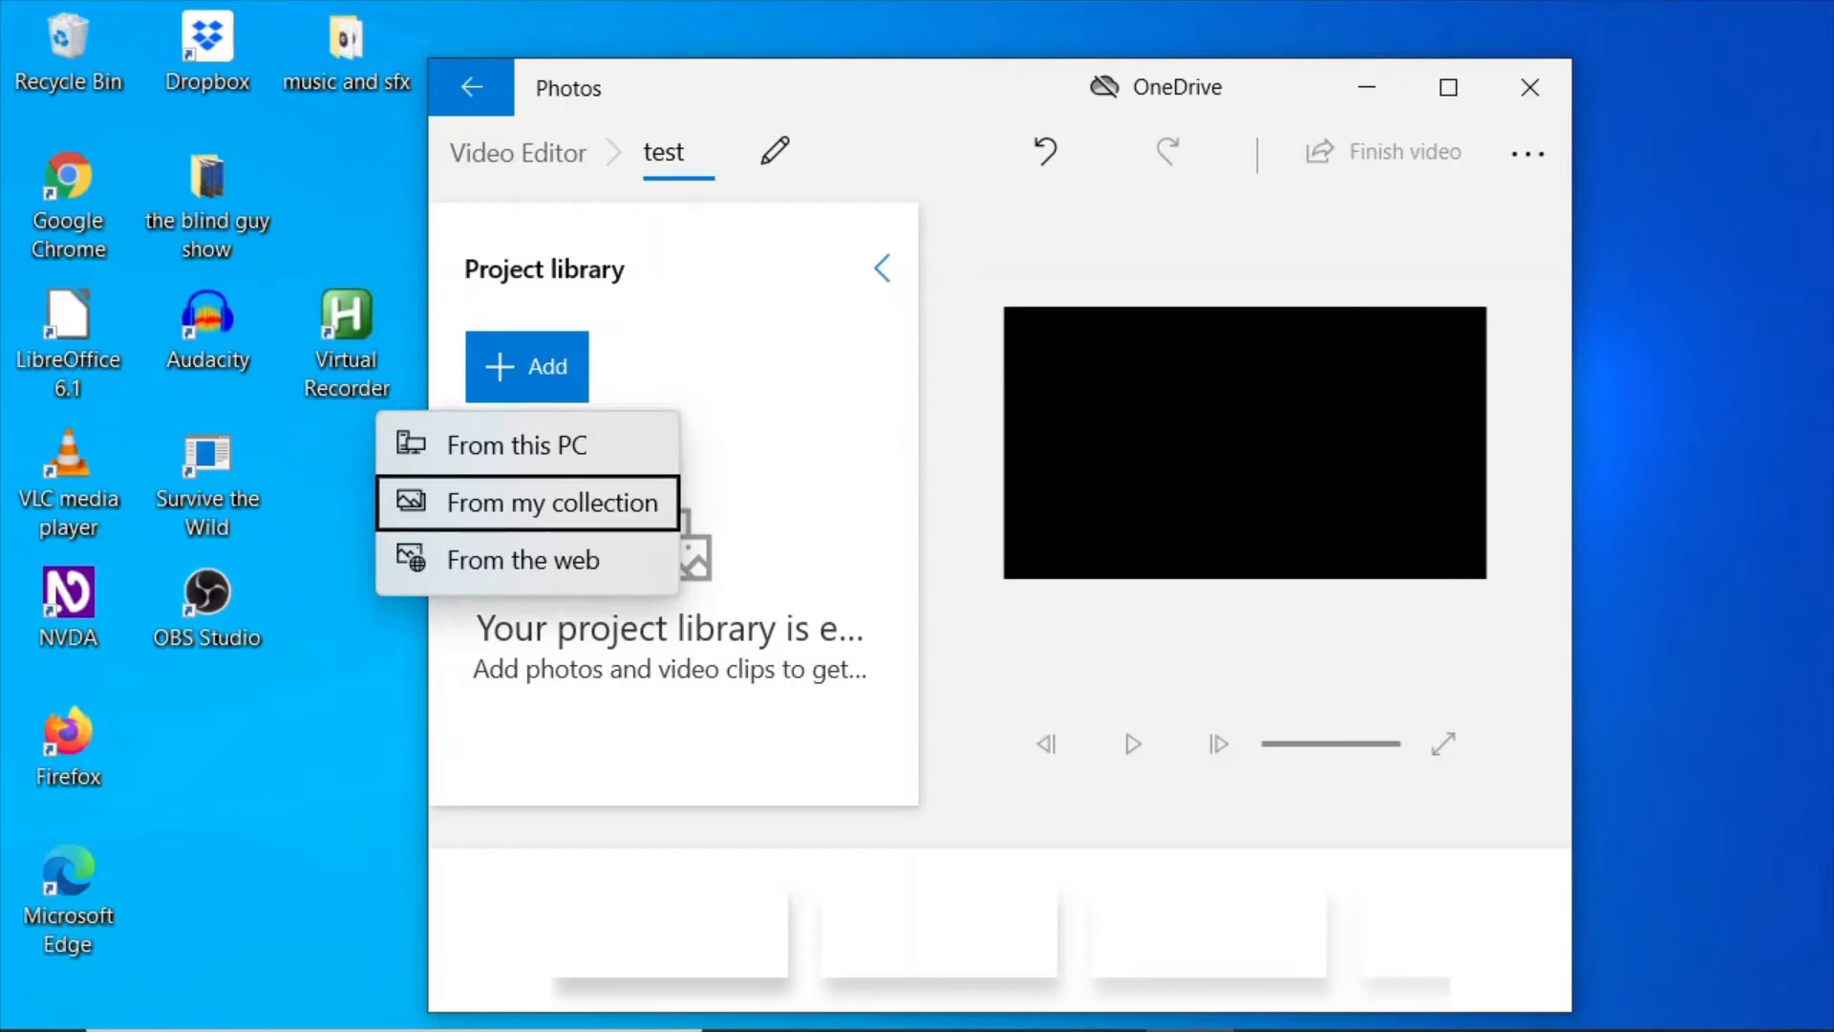
key(Down)
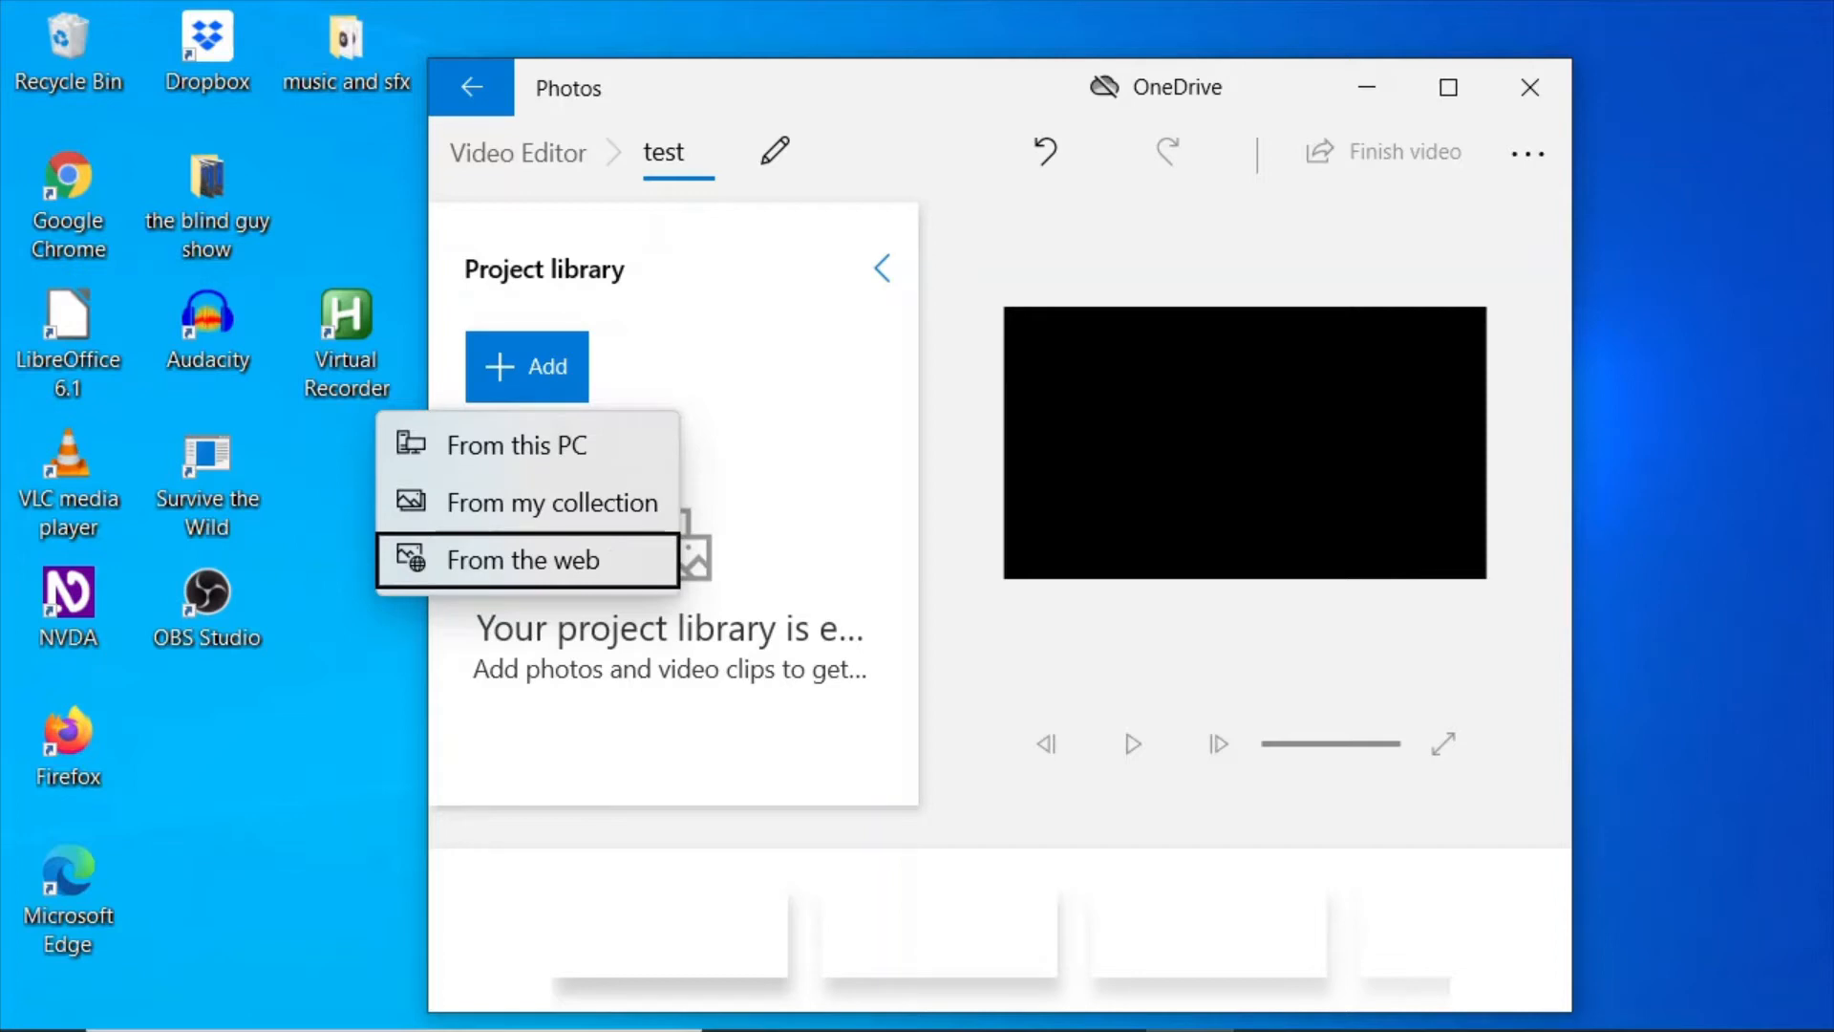
key(Up)
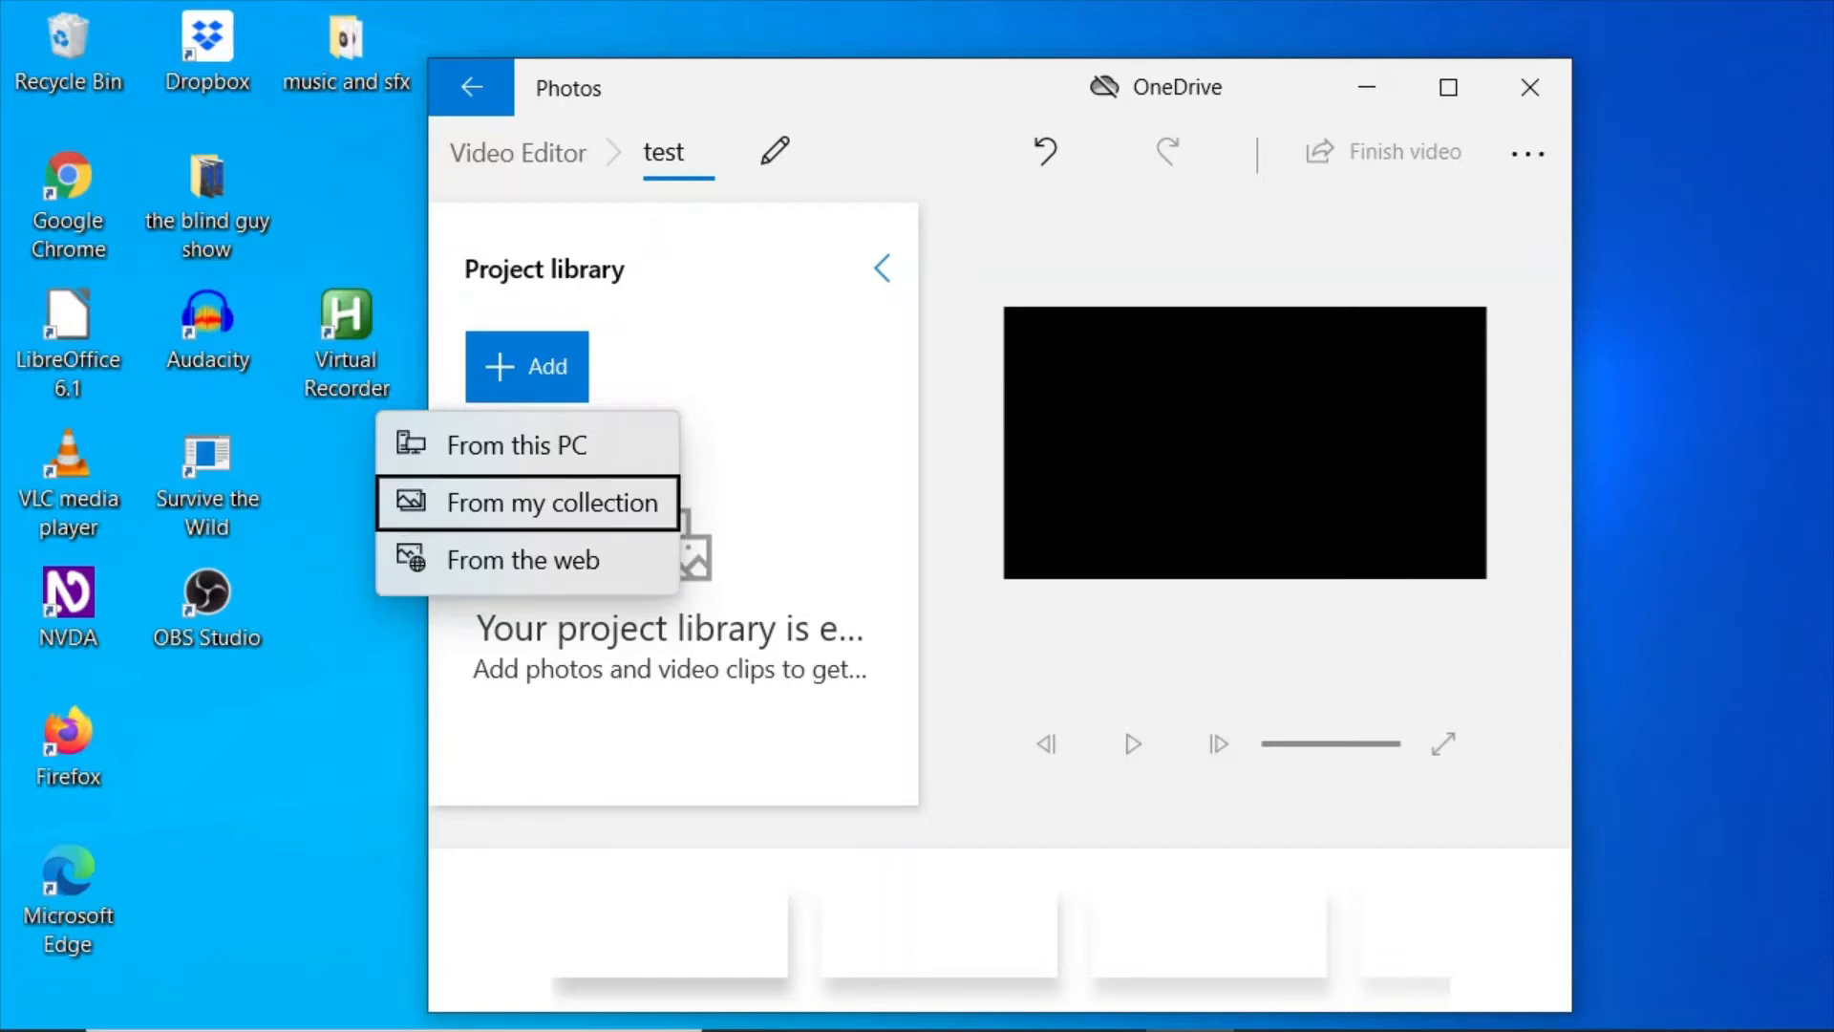
key(Up)
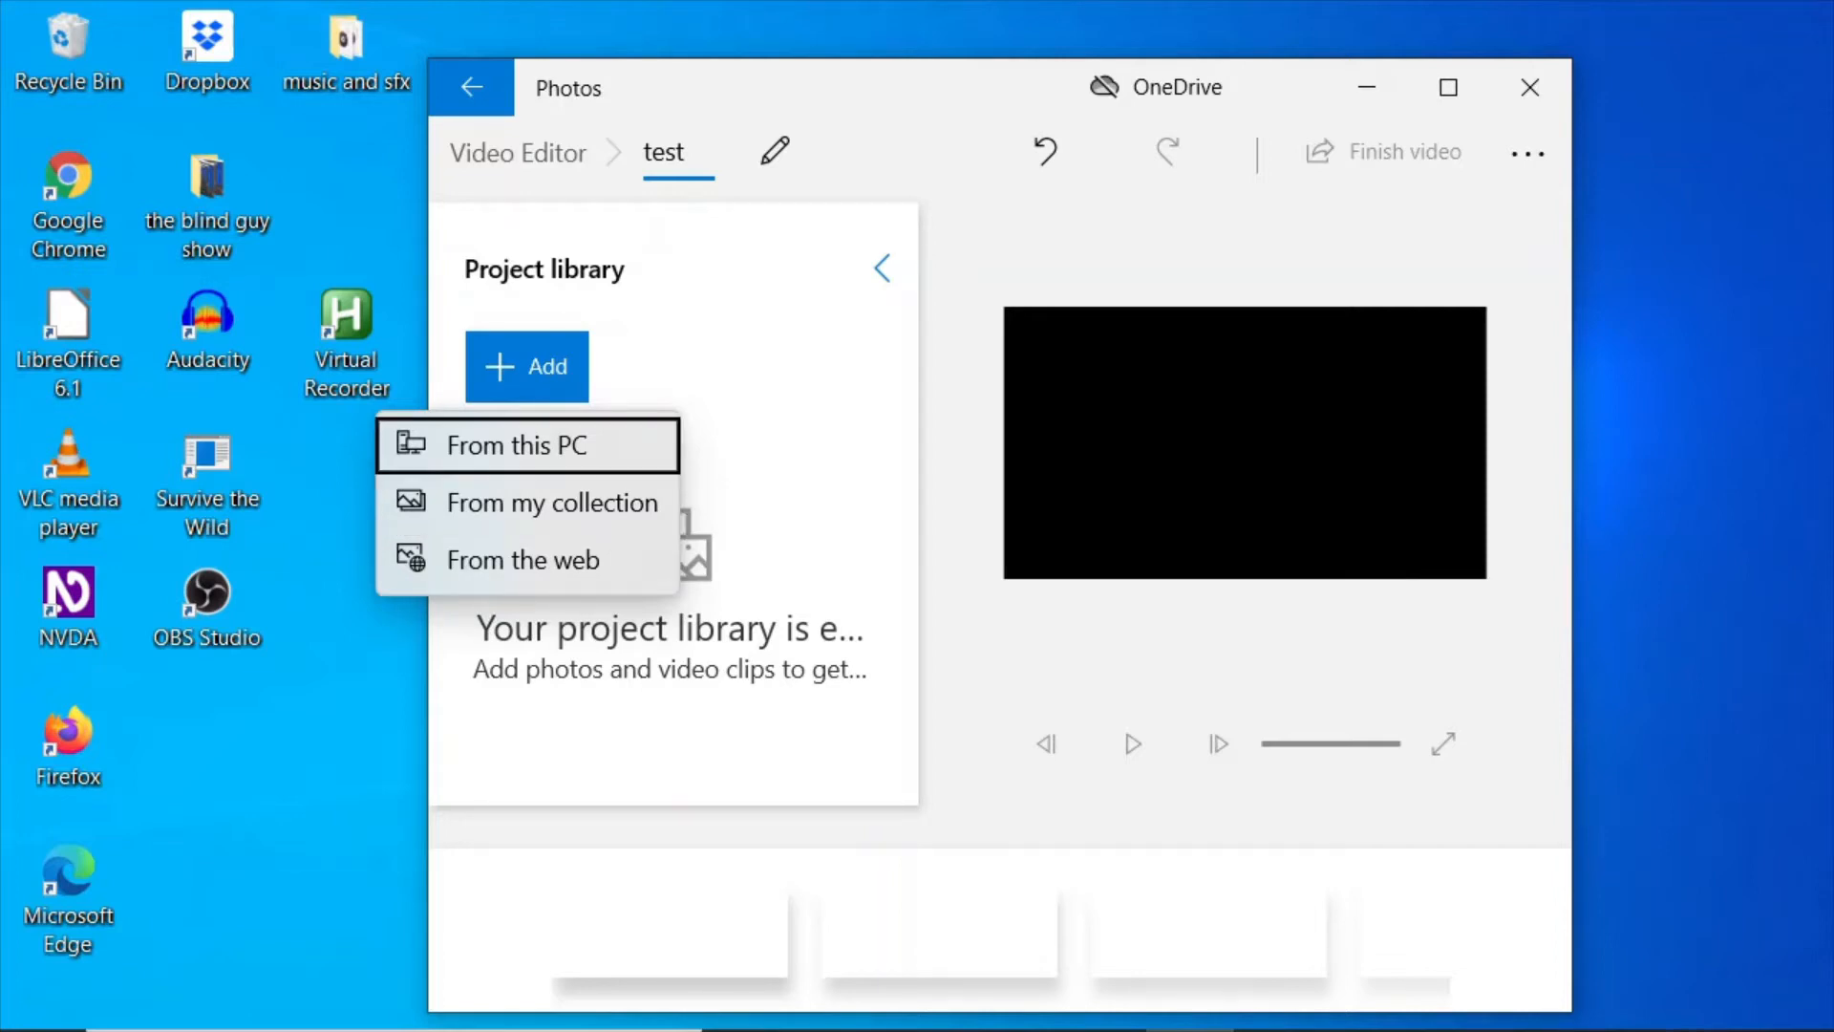
key(Return)
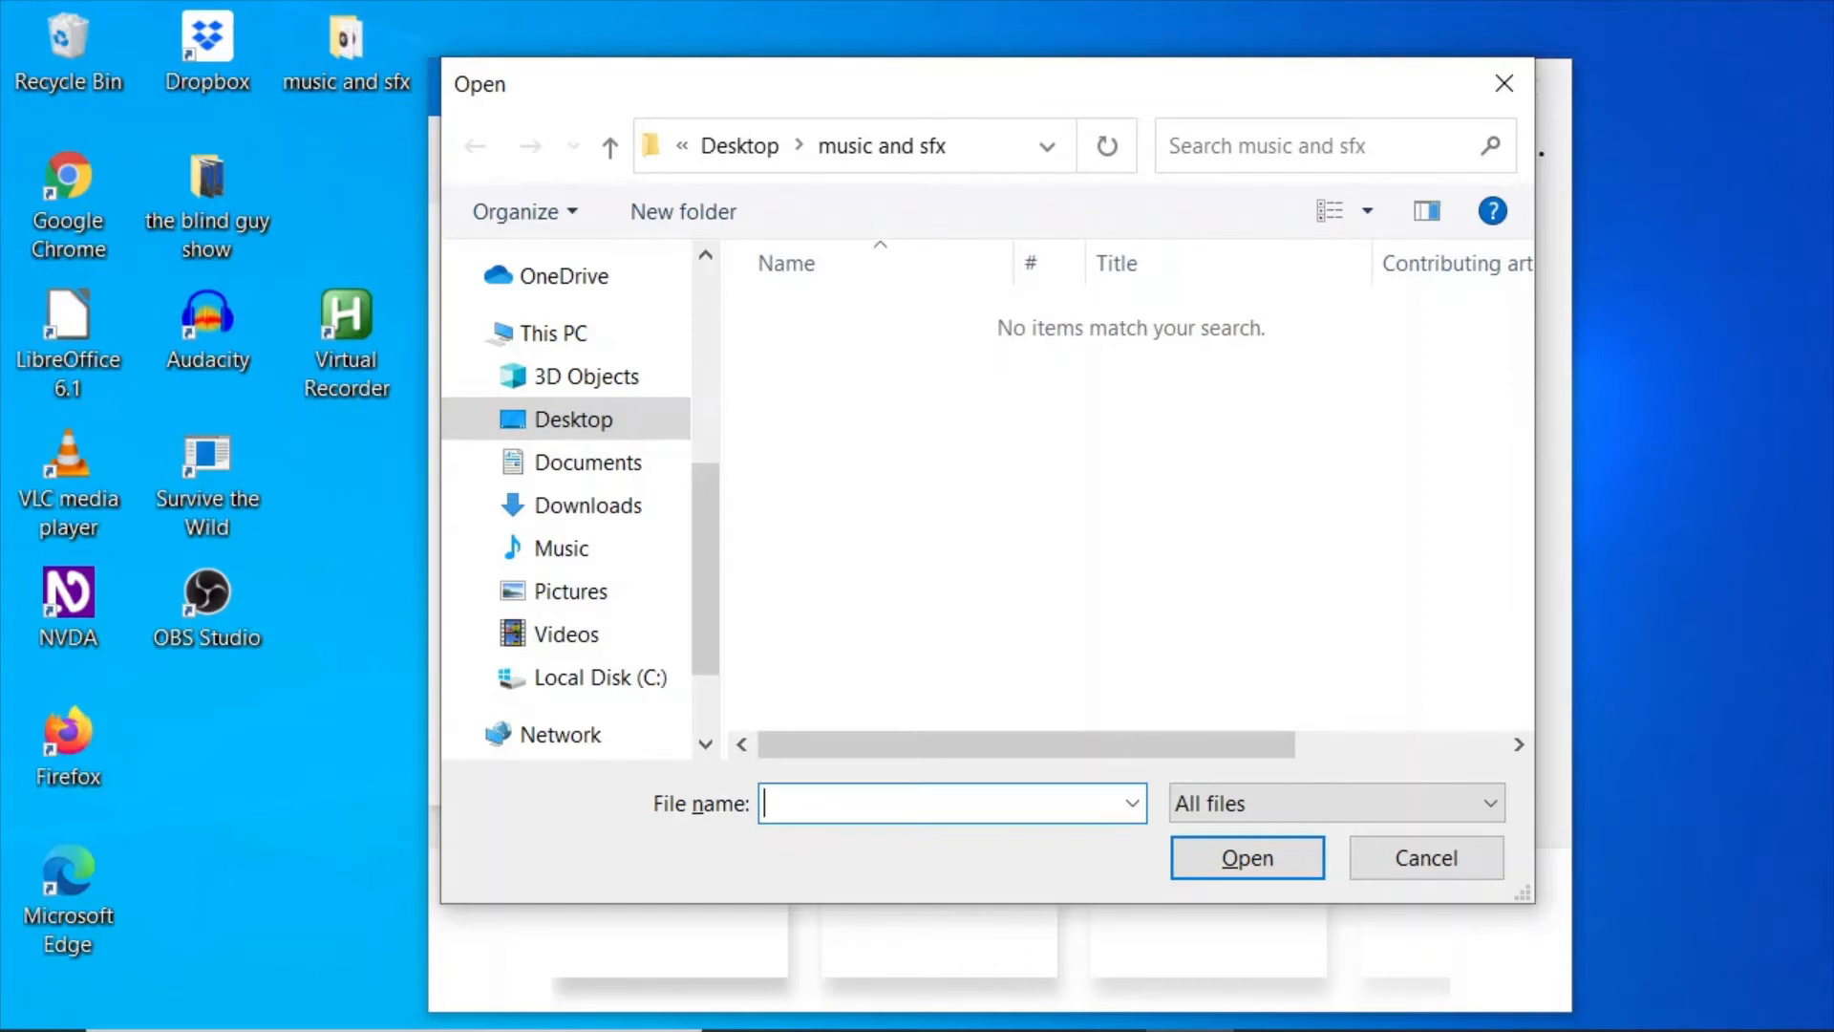
Open the Desktop folder "the blind guy show" in the file dialog and go to its list of files.
key(Tab)
key(Tab)
key(Tab)
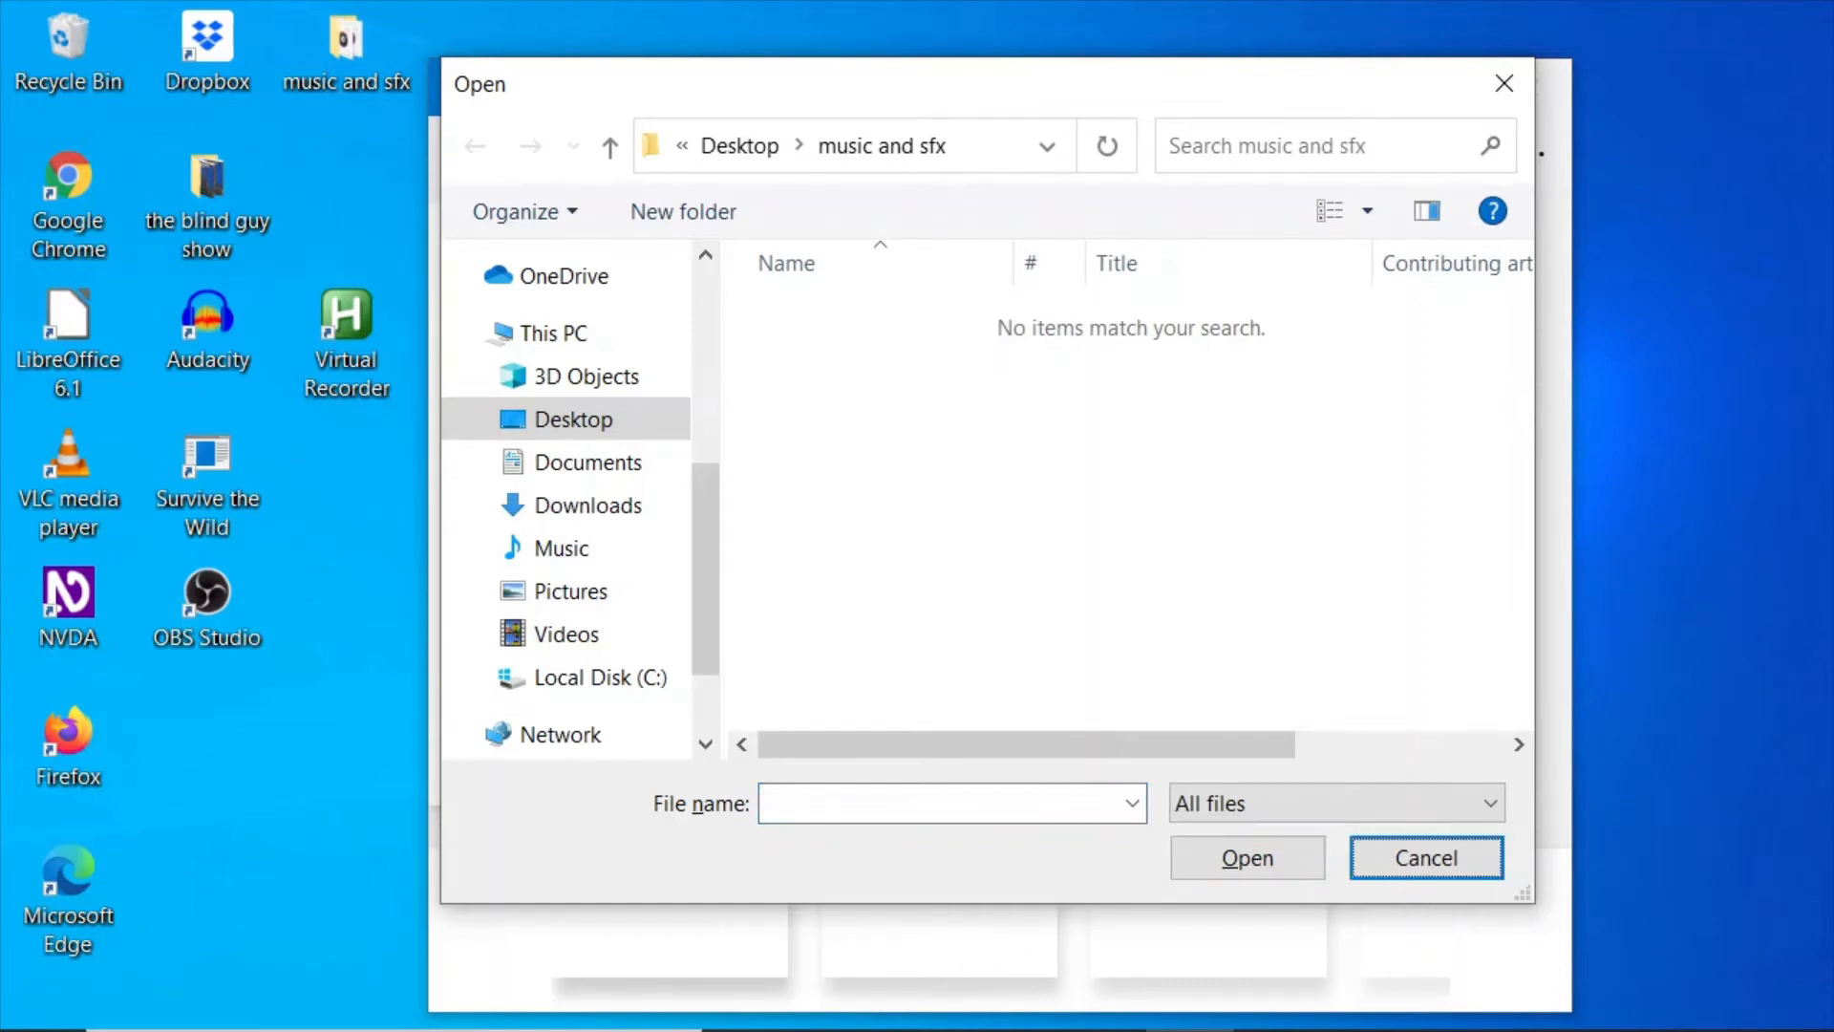
key(Tab)
key(Tab)
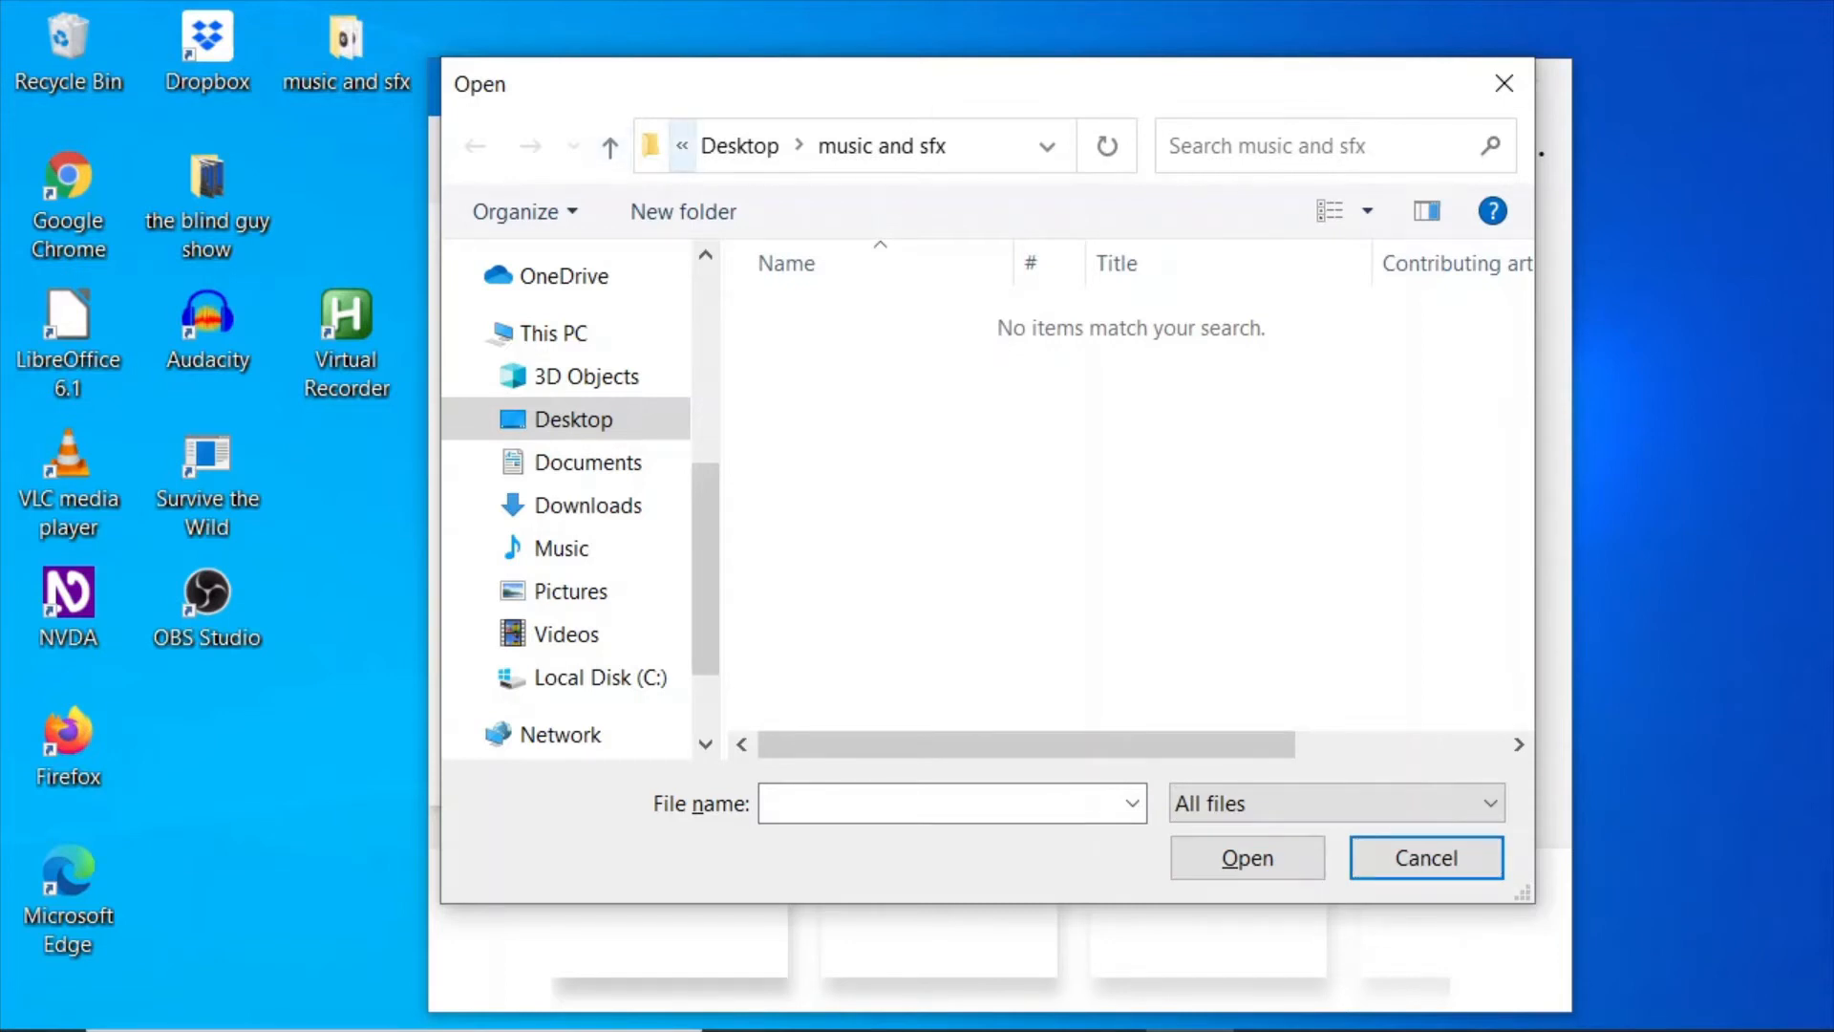
key(Tab)
key(Tab)
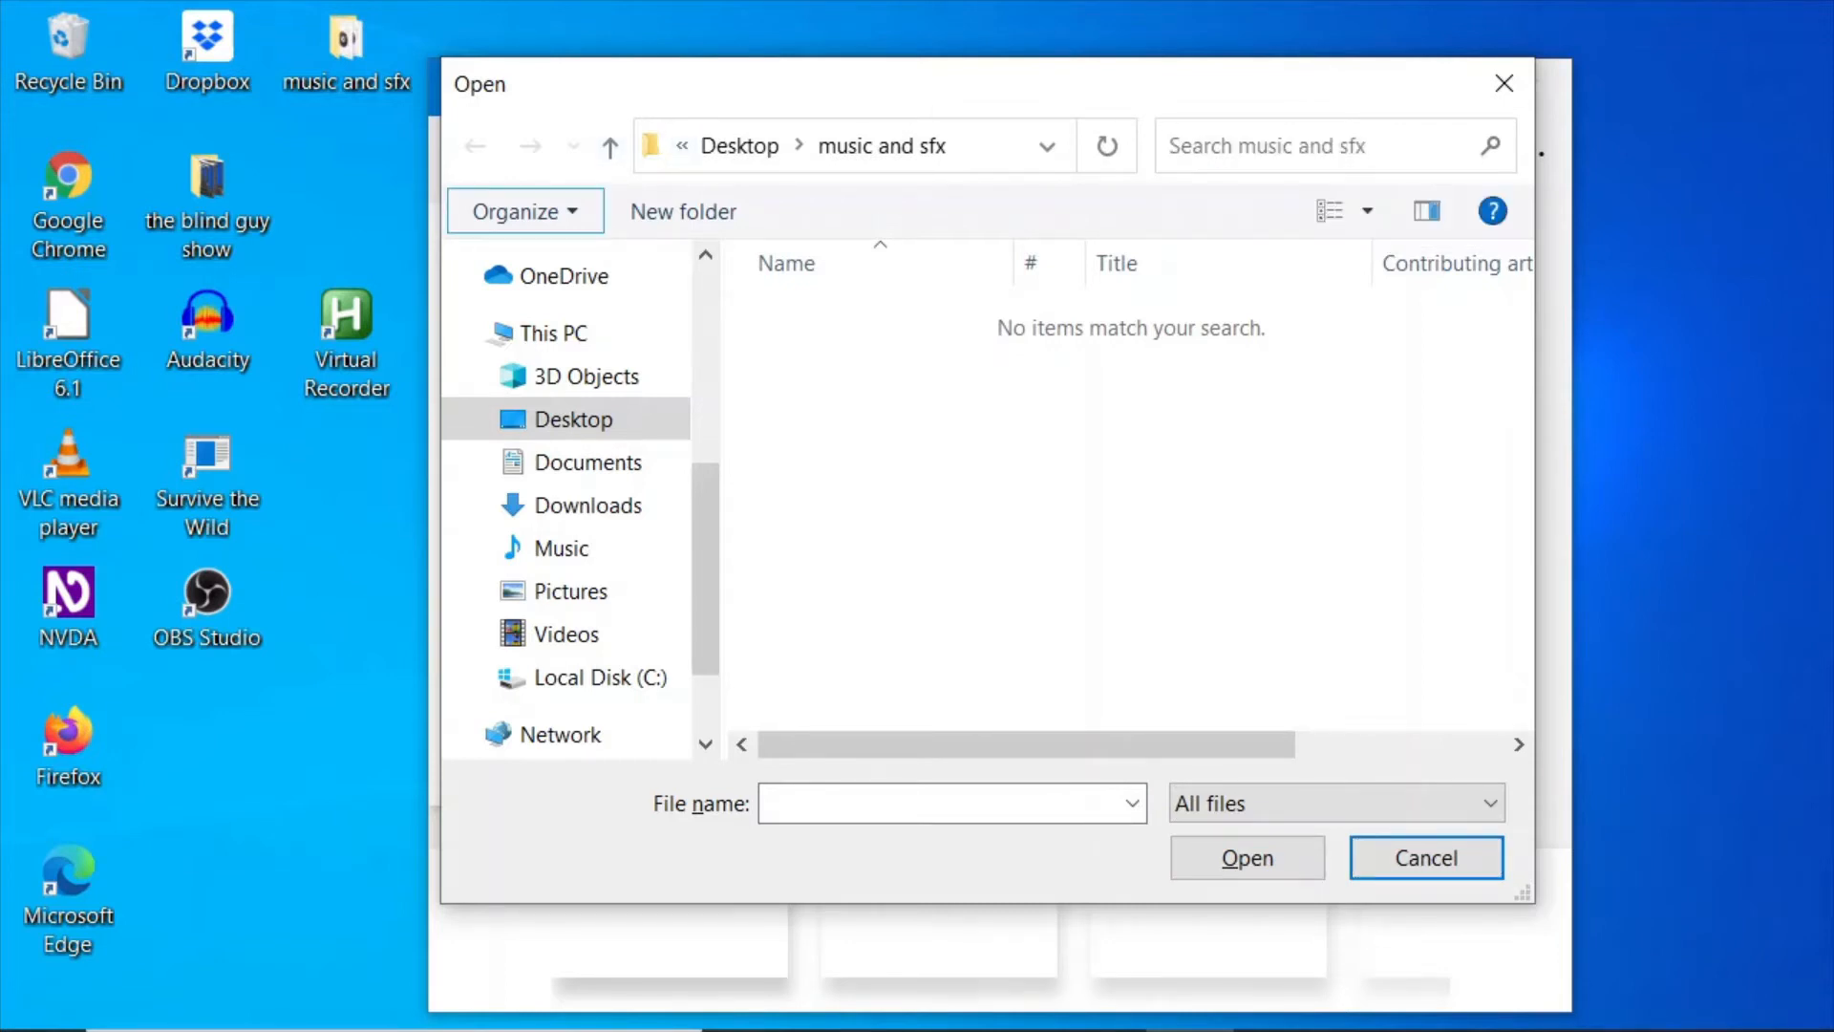
key(Tab)
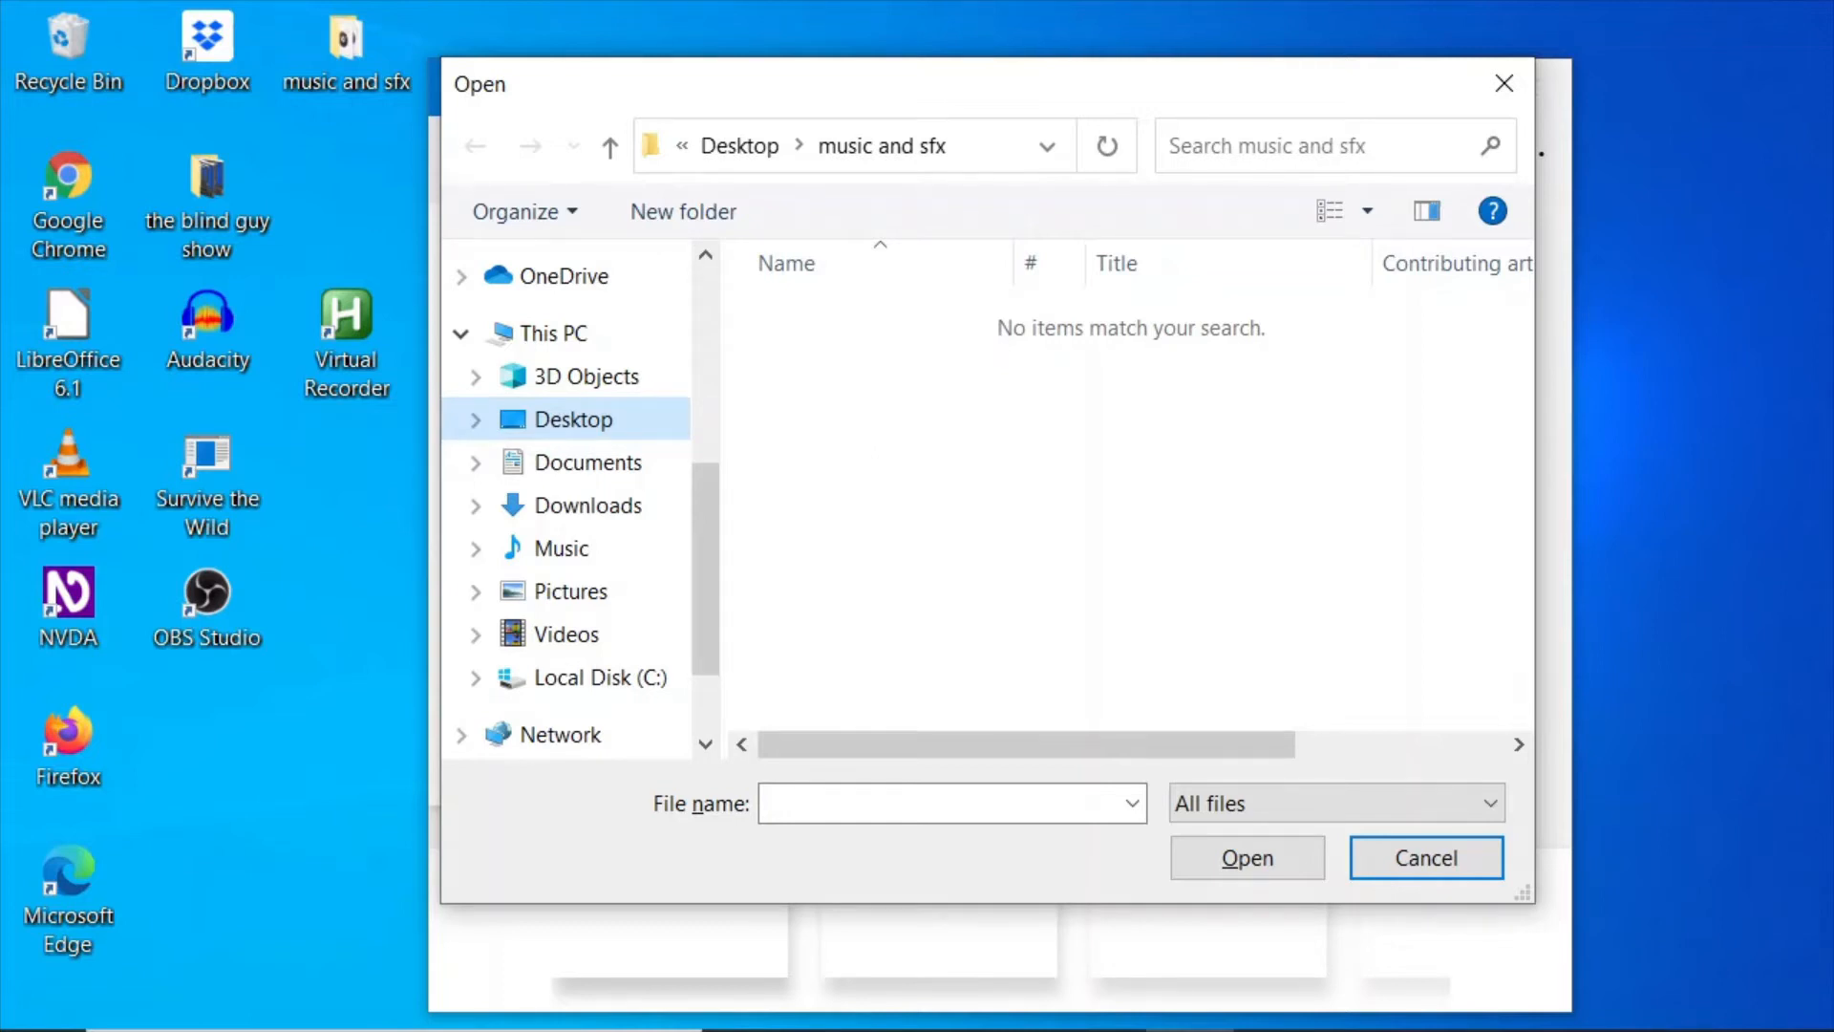
key(Right)
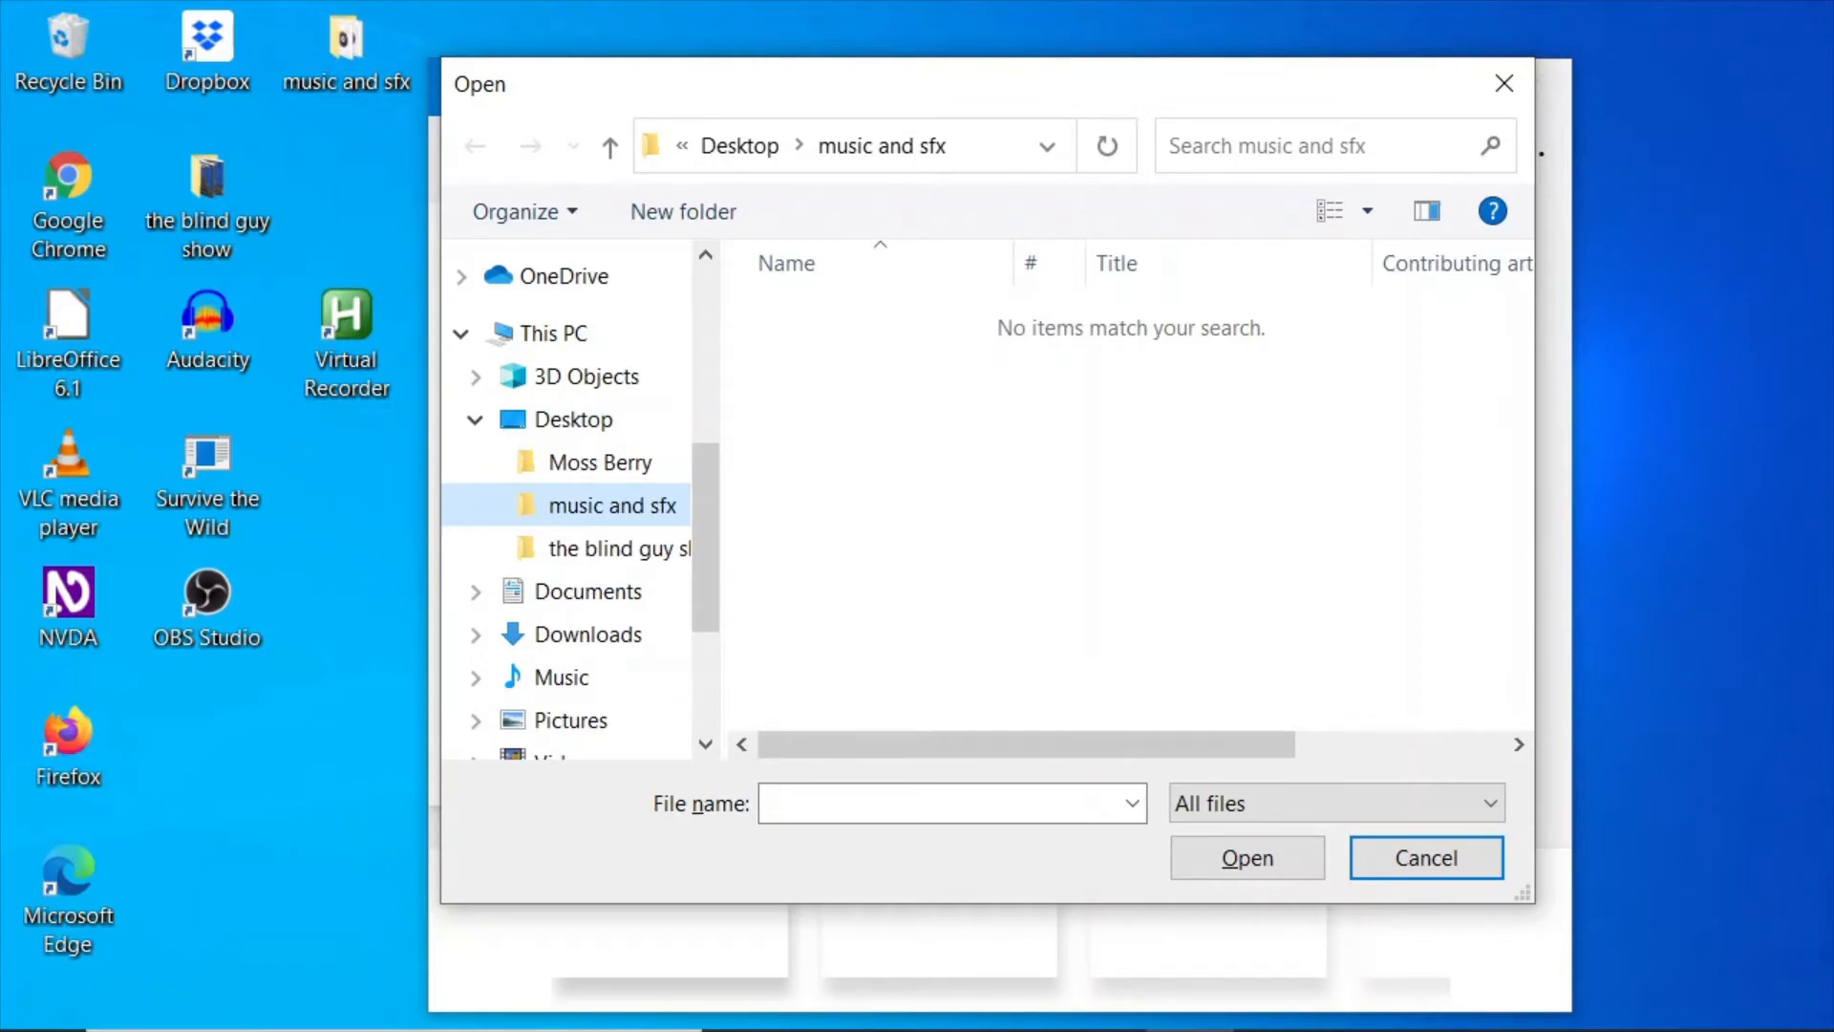
key(Down)
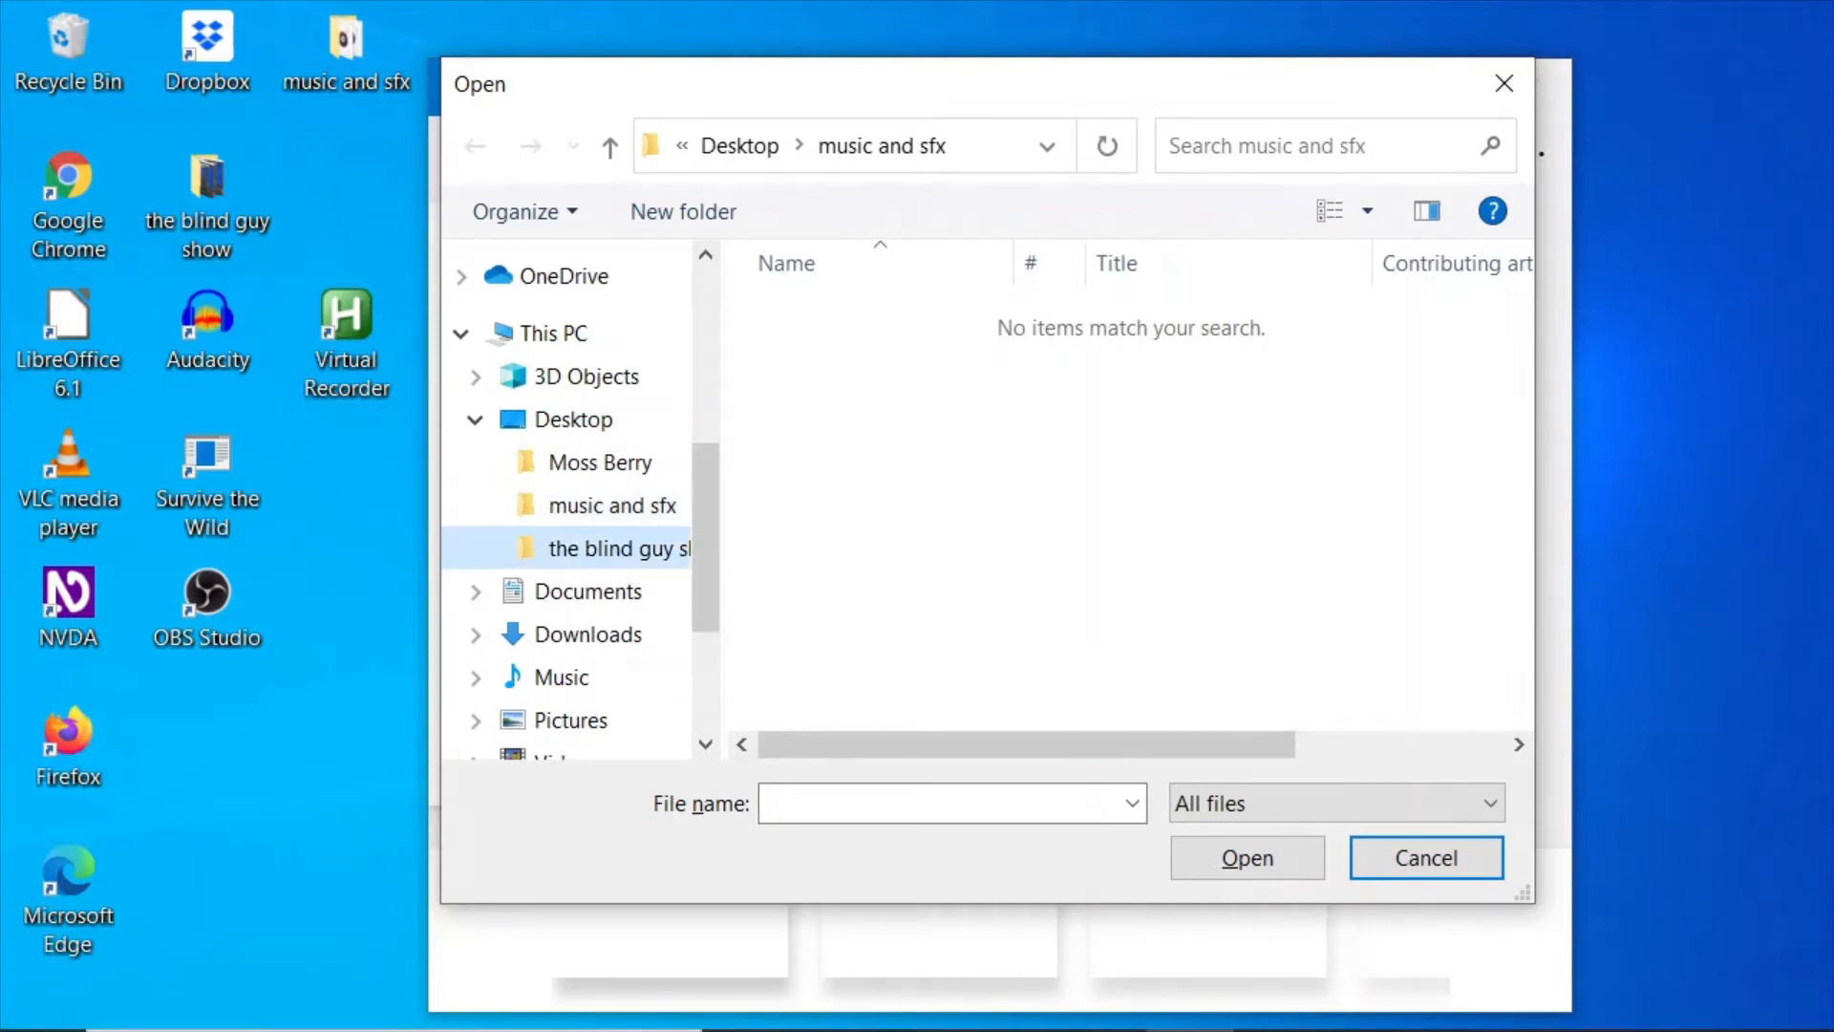
key(Return)
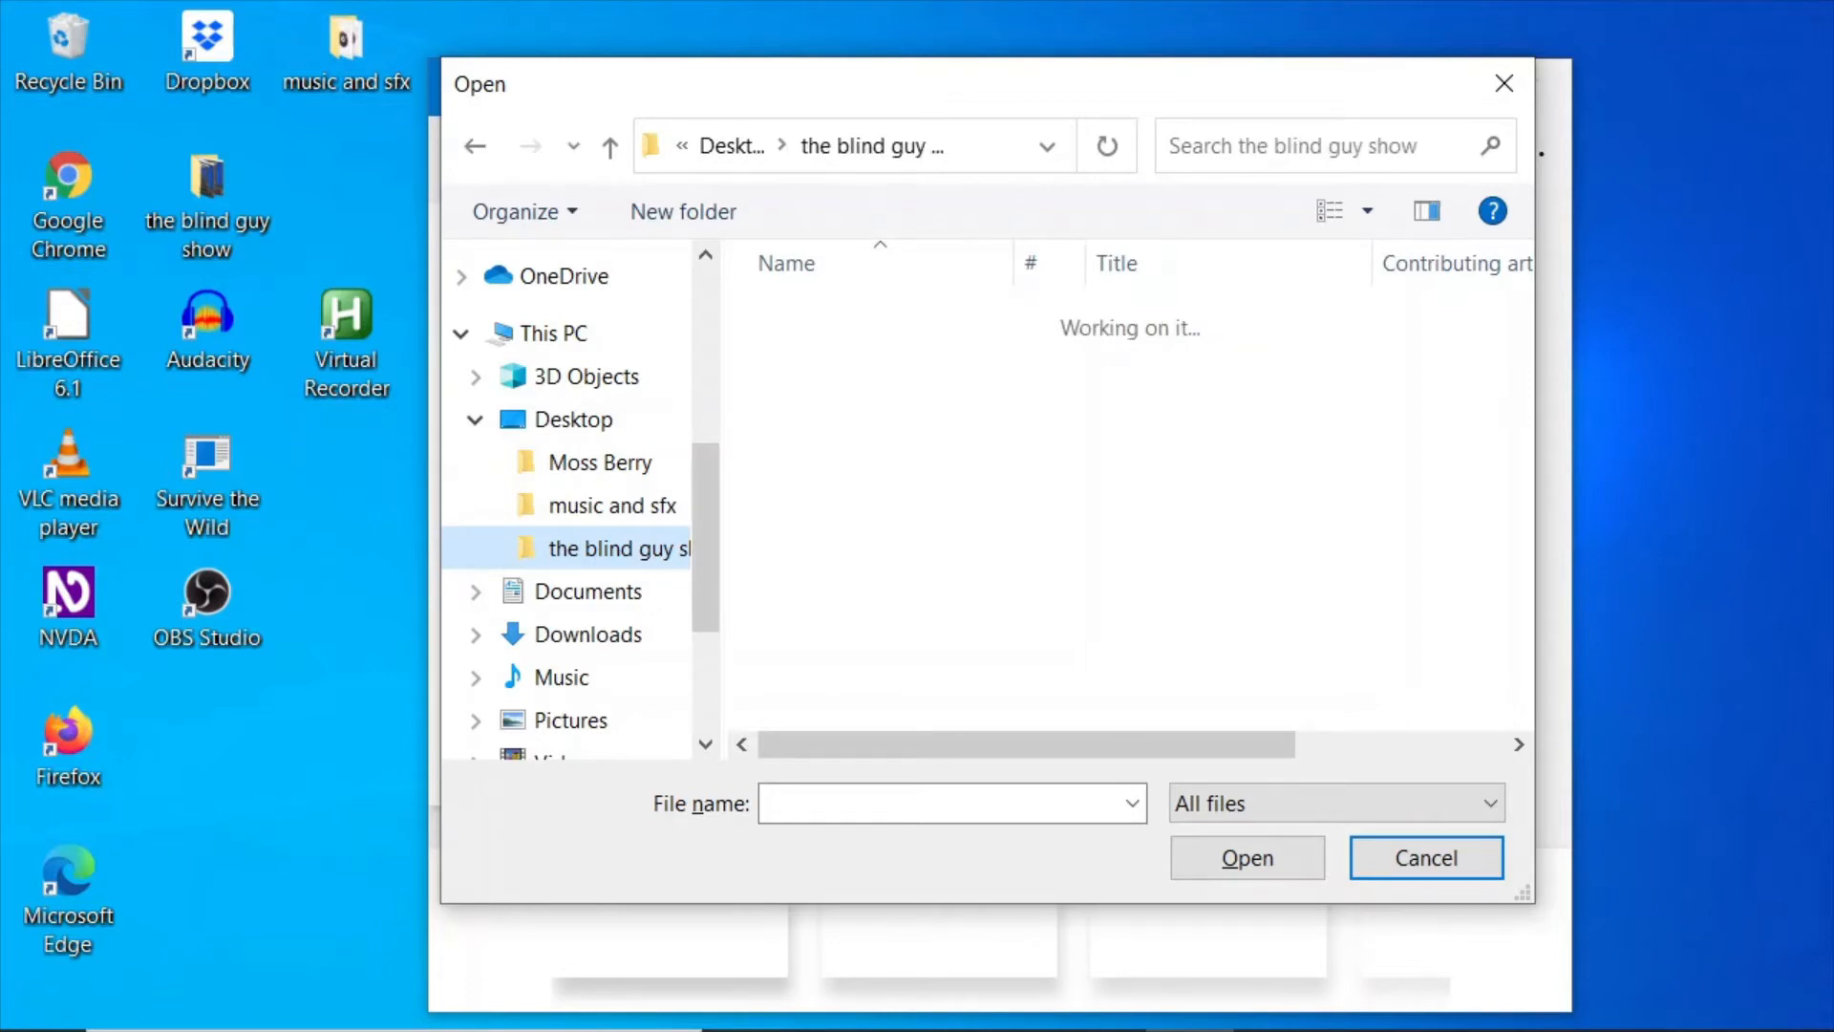
key(Tab)
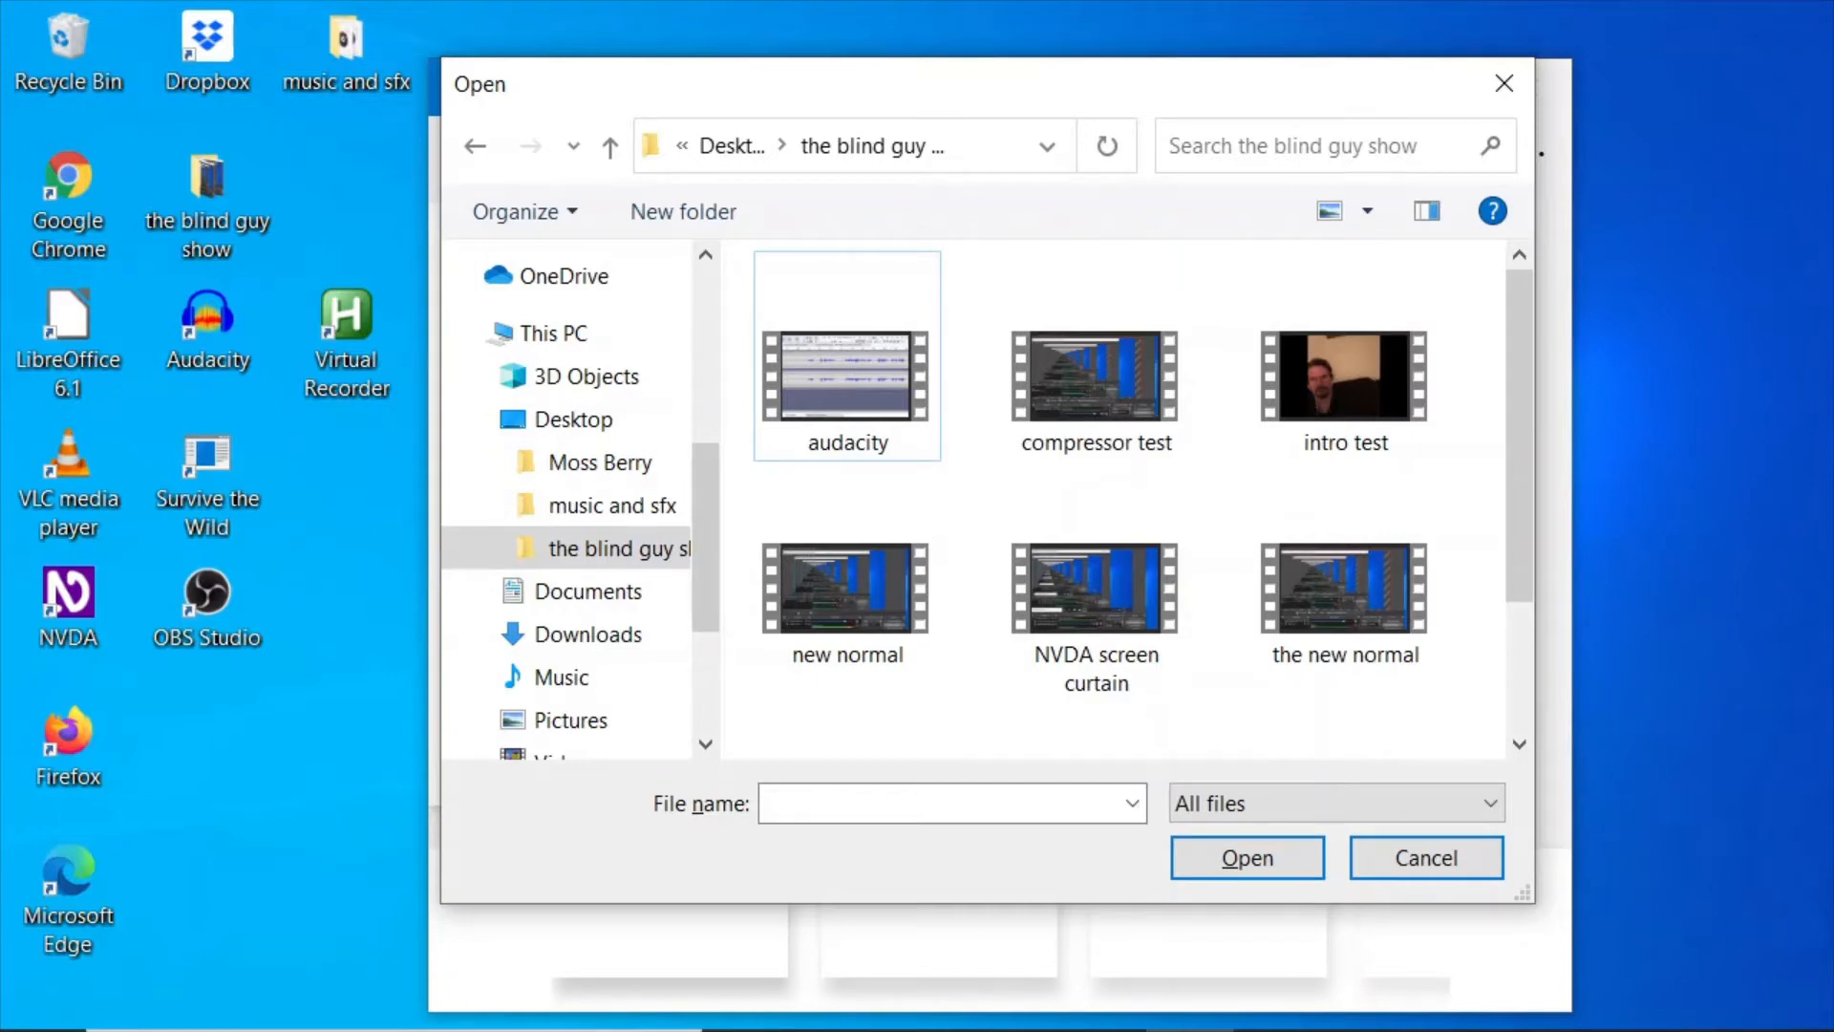
Look through the video files in the folder and open "typer online" to add it to the project library.
key(Down)
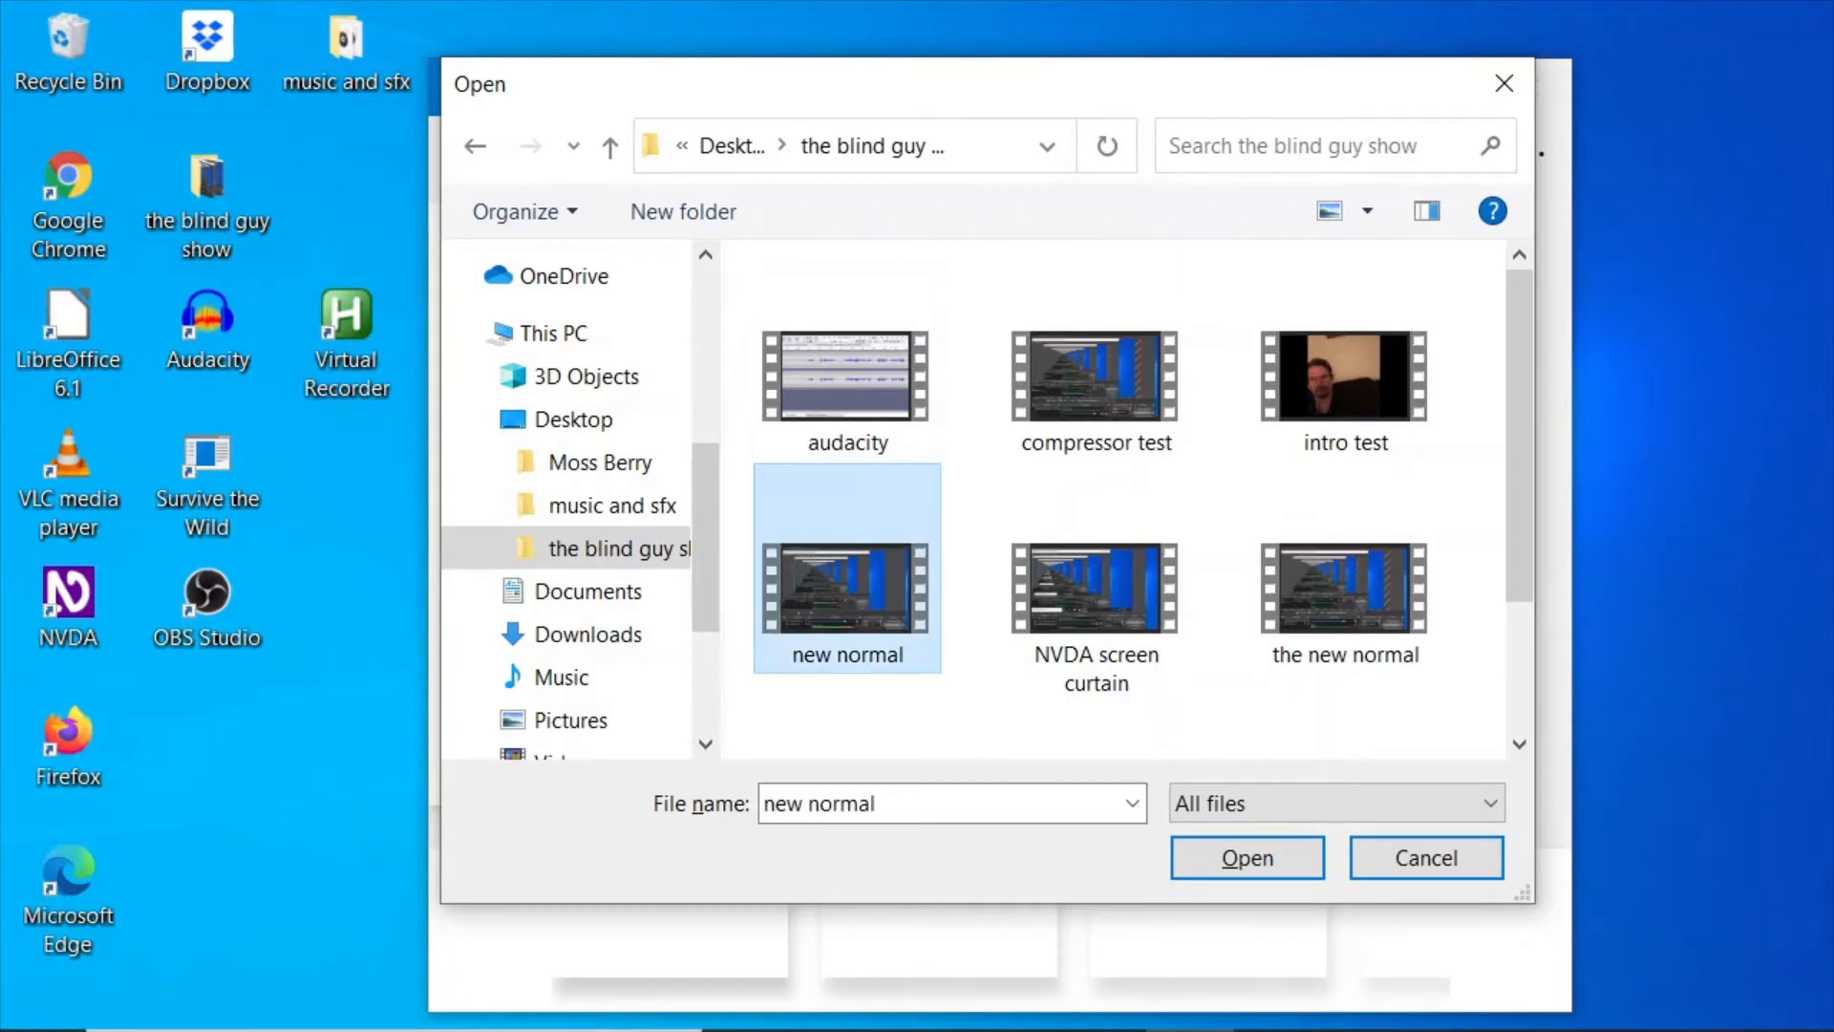
key(Down)
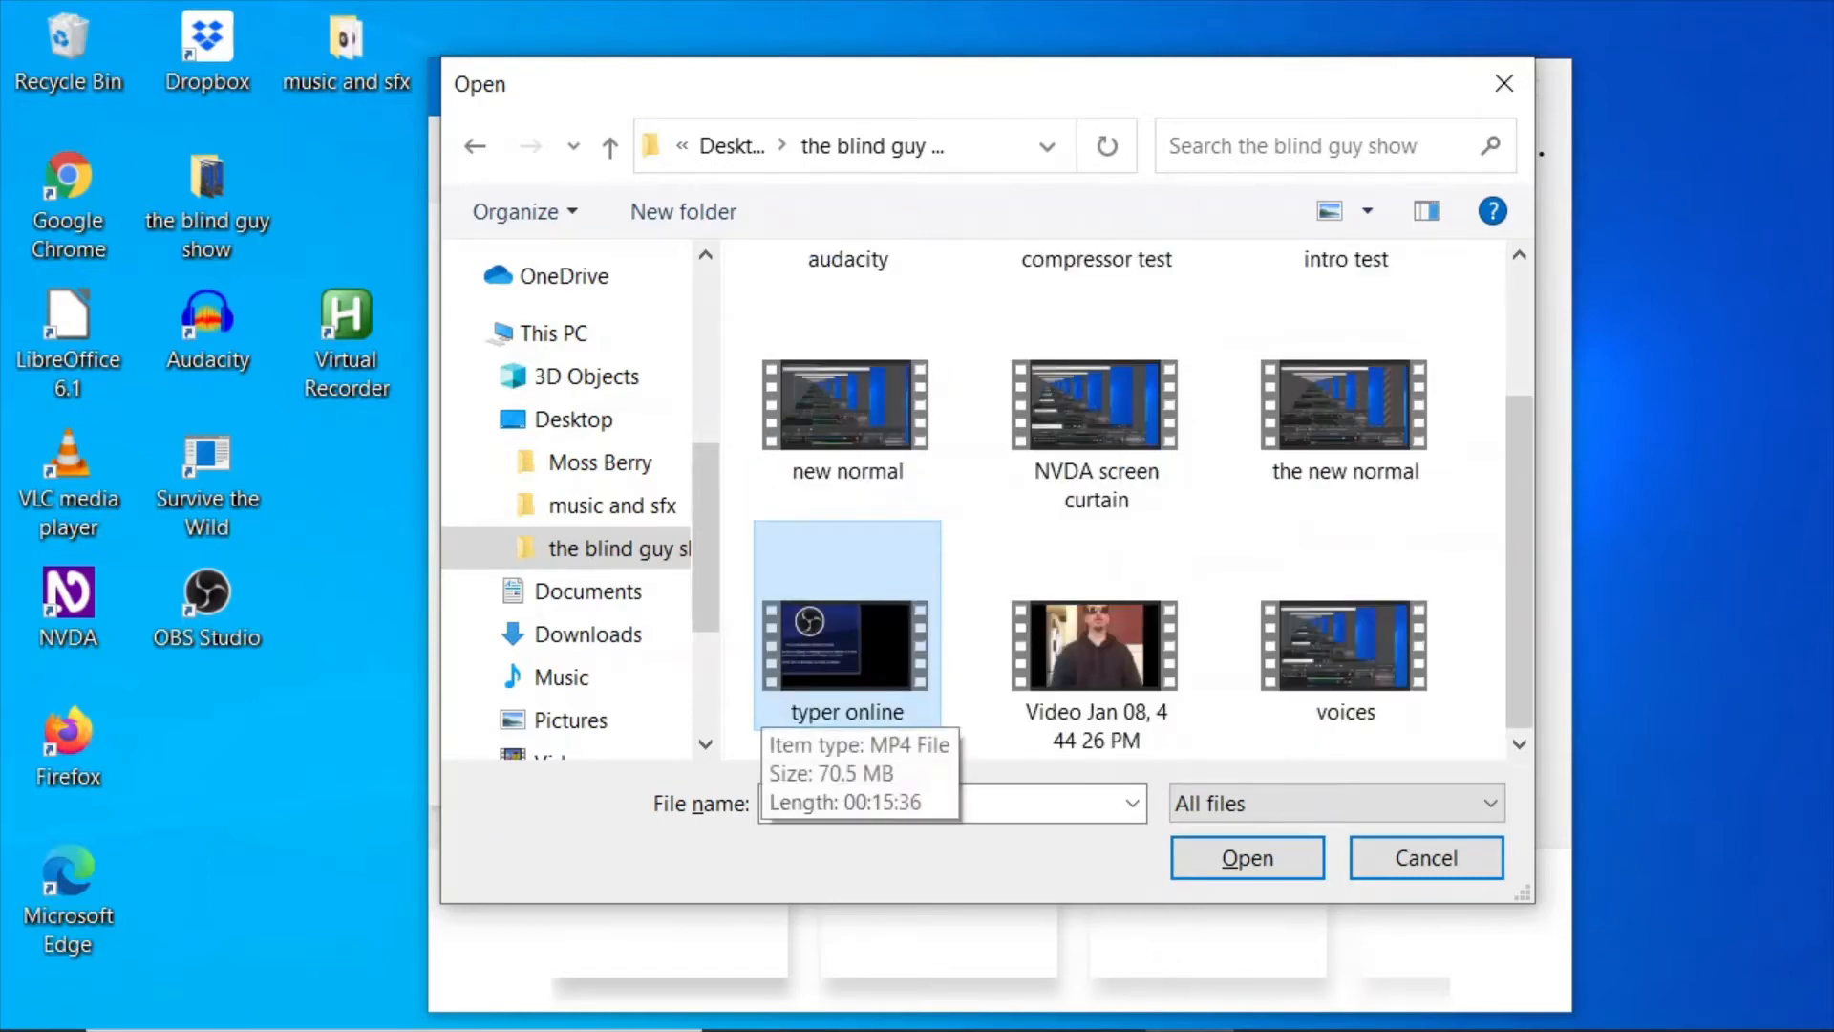
key(Up)
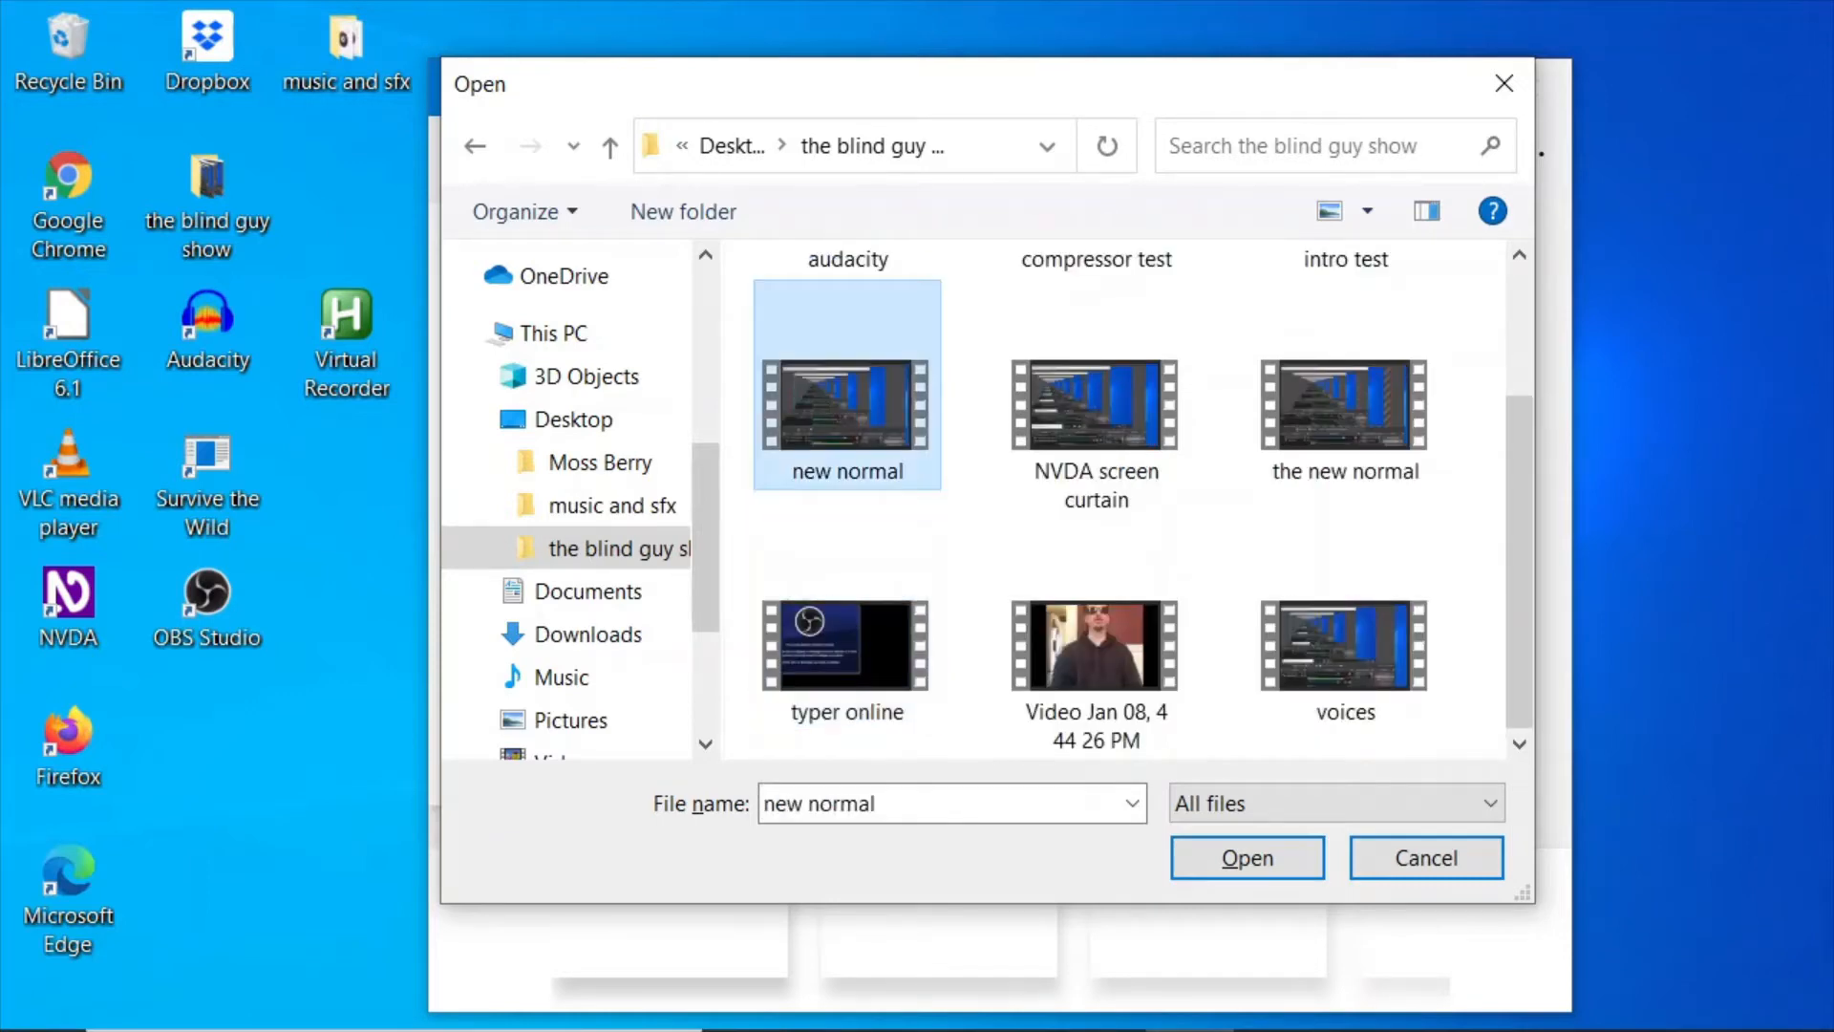
key(Right)
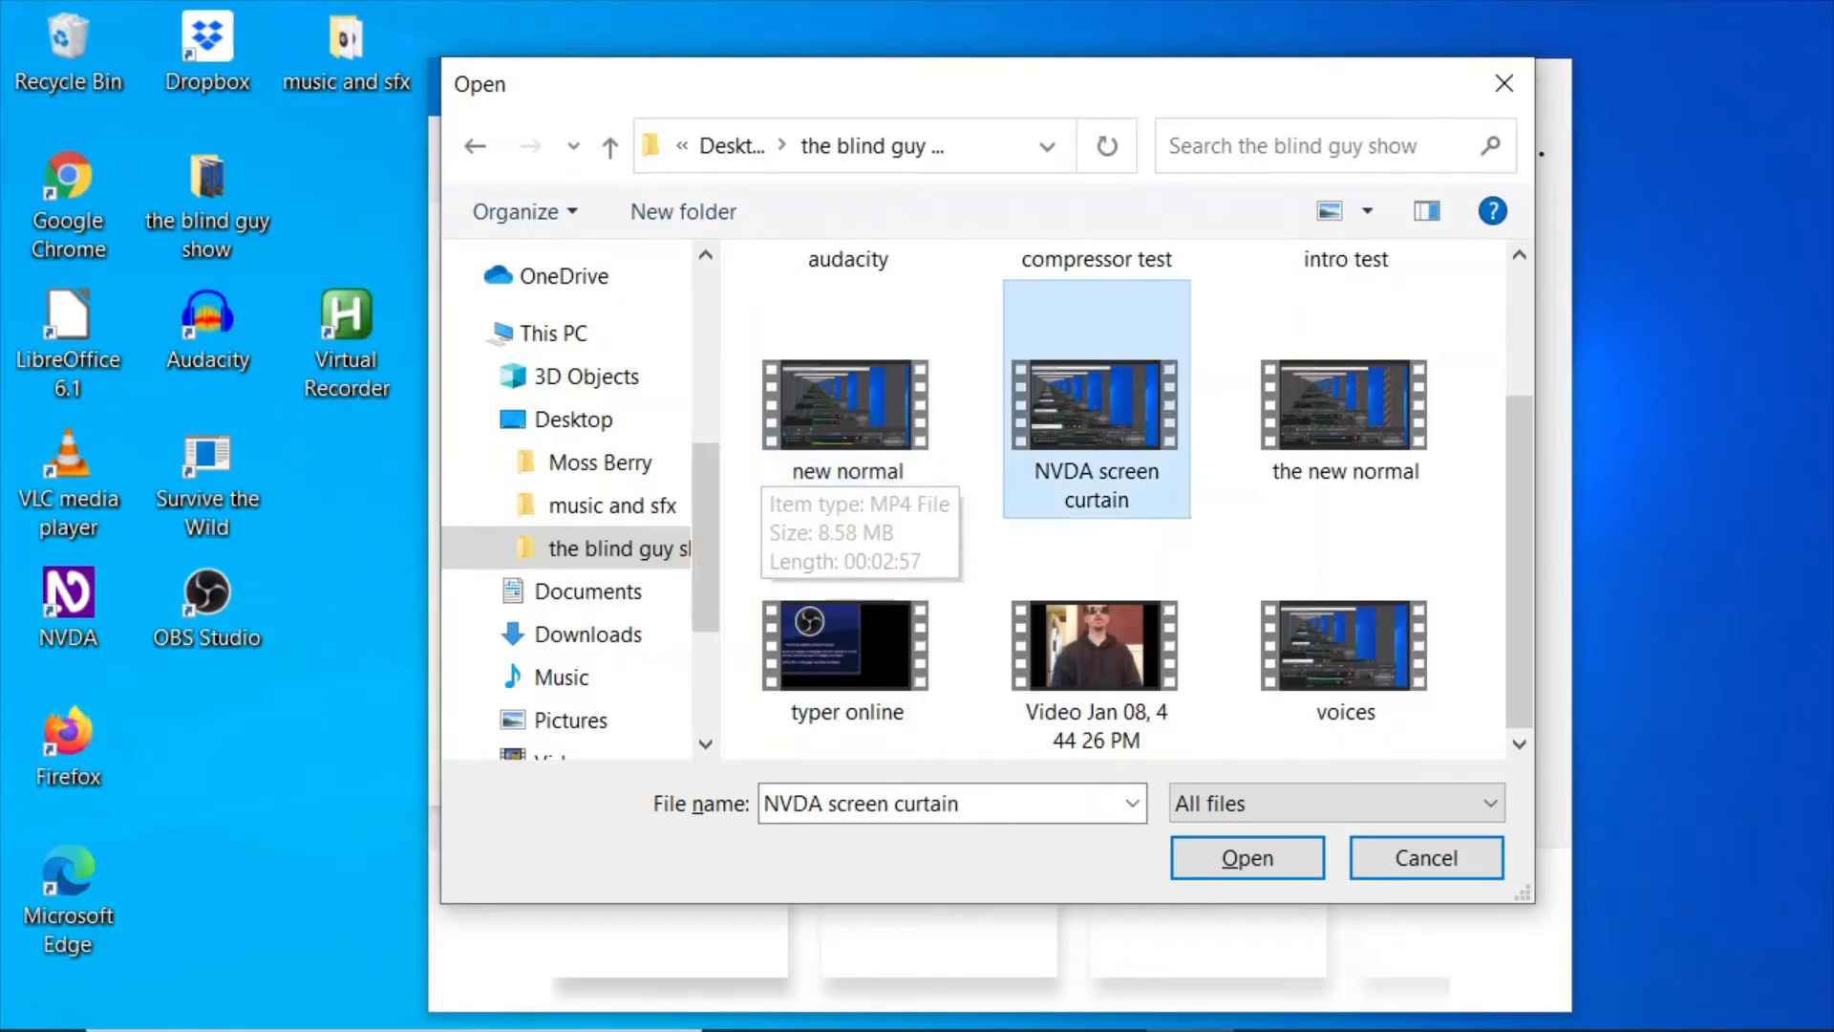
key(Right)
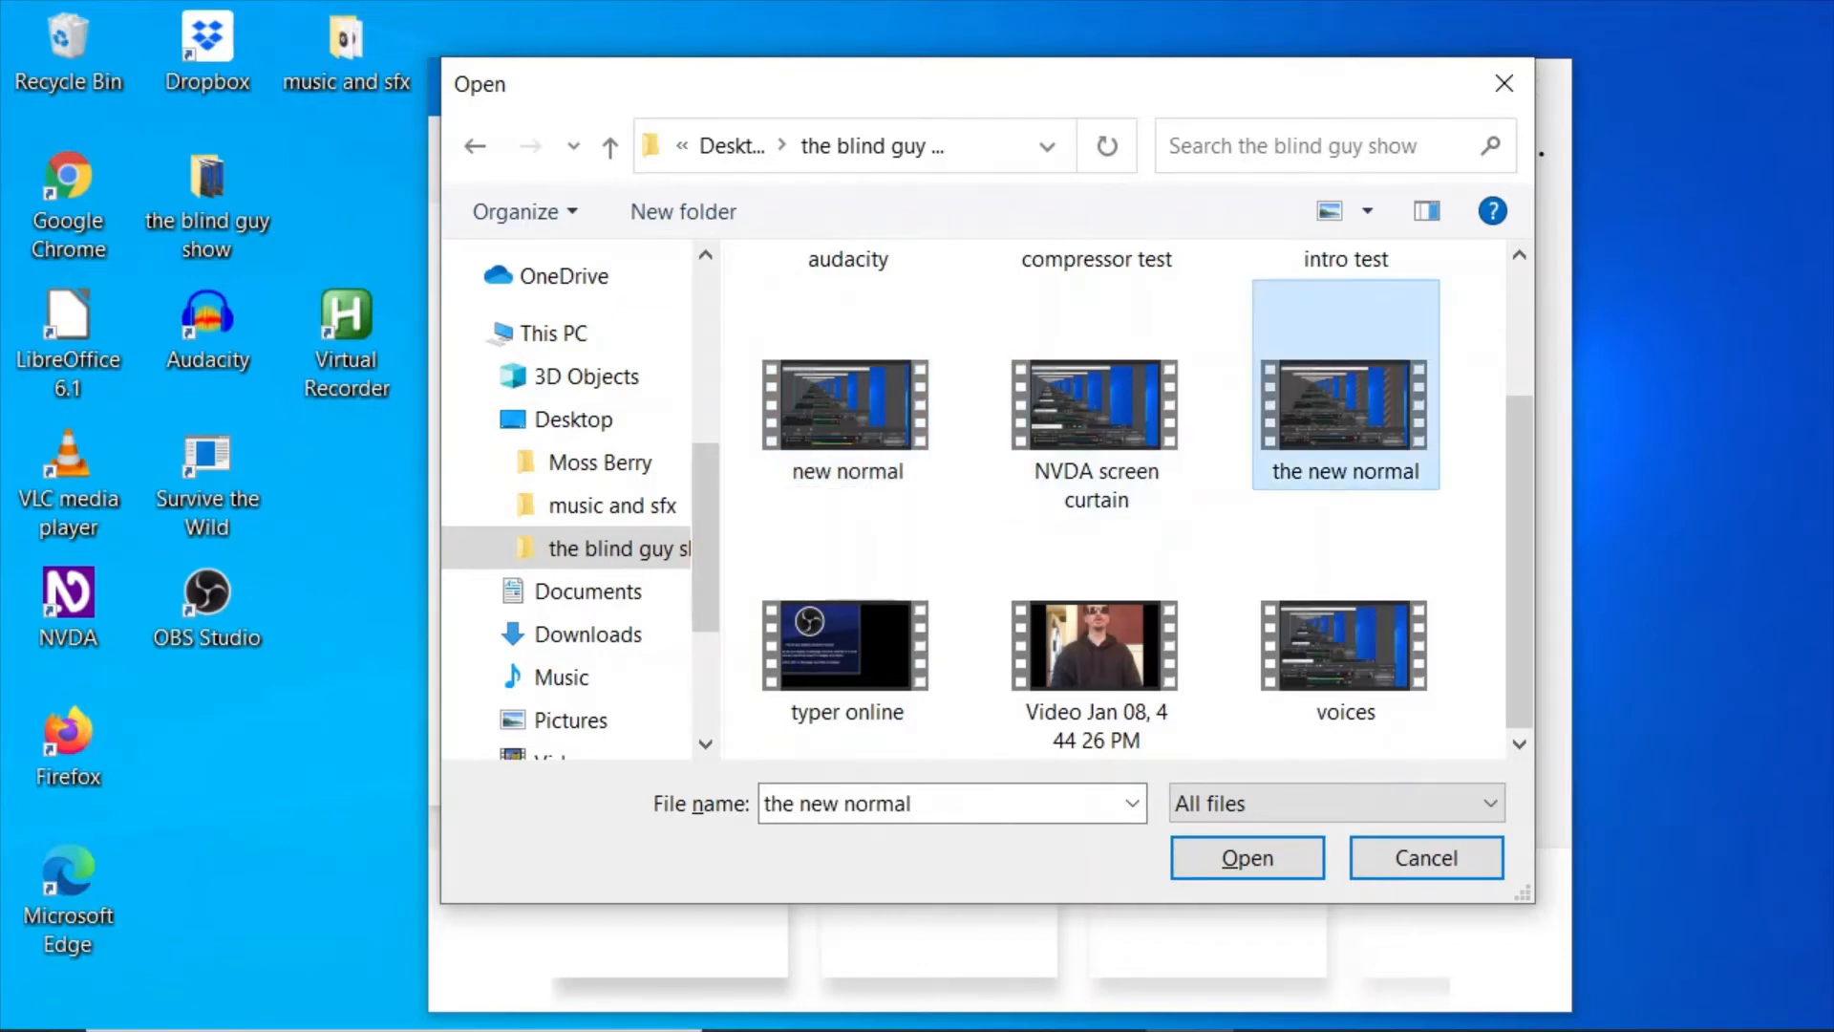
key(Right)
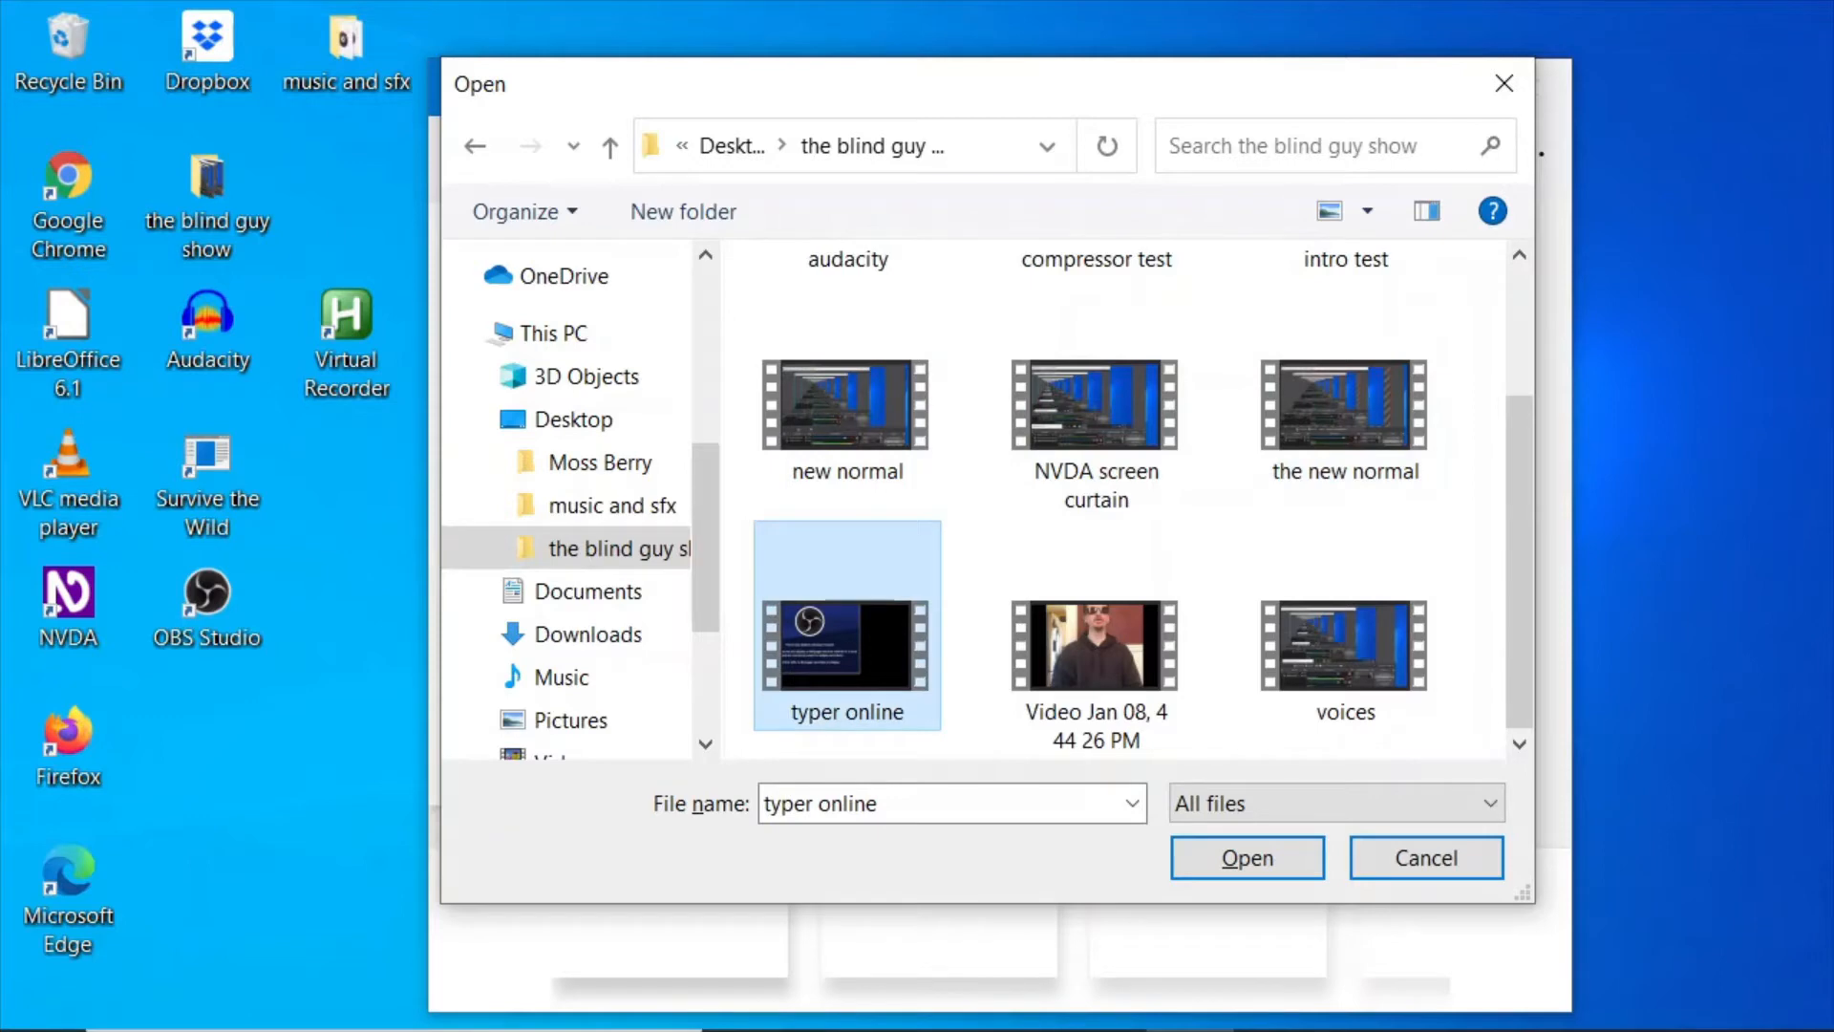
key(Right)
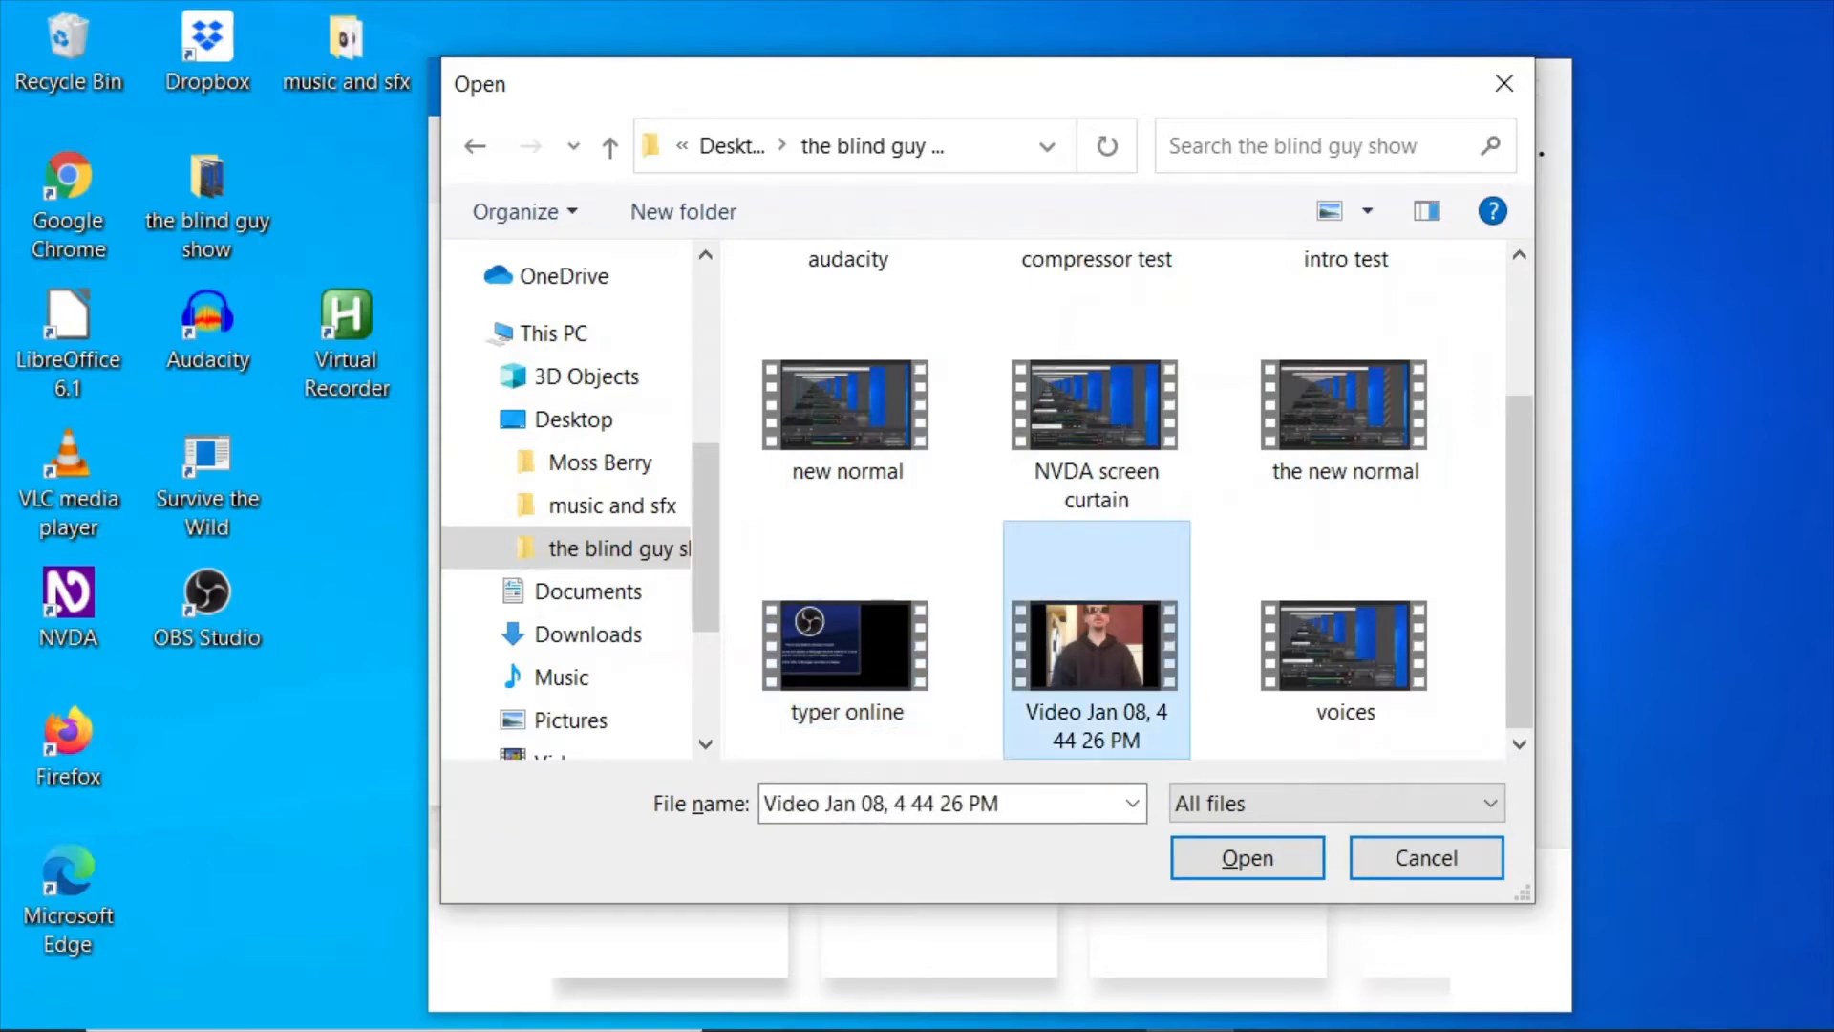
key(Right)
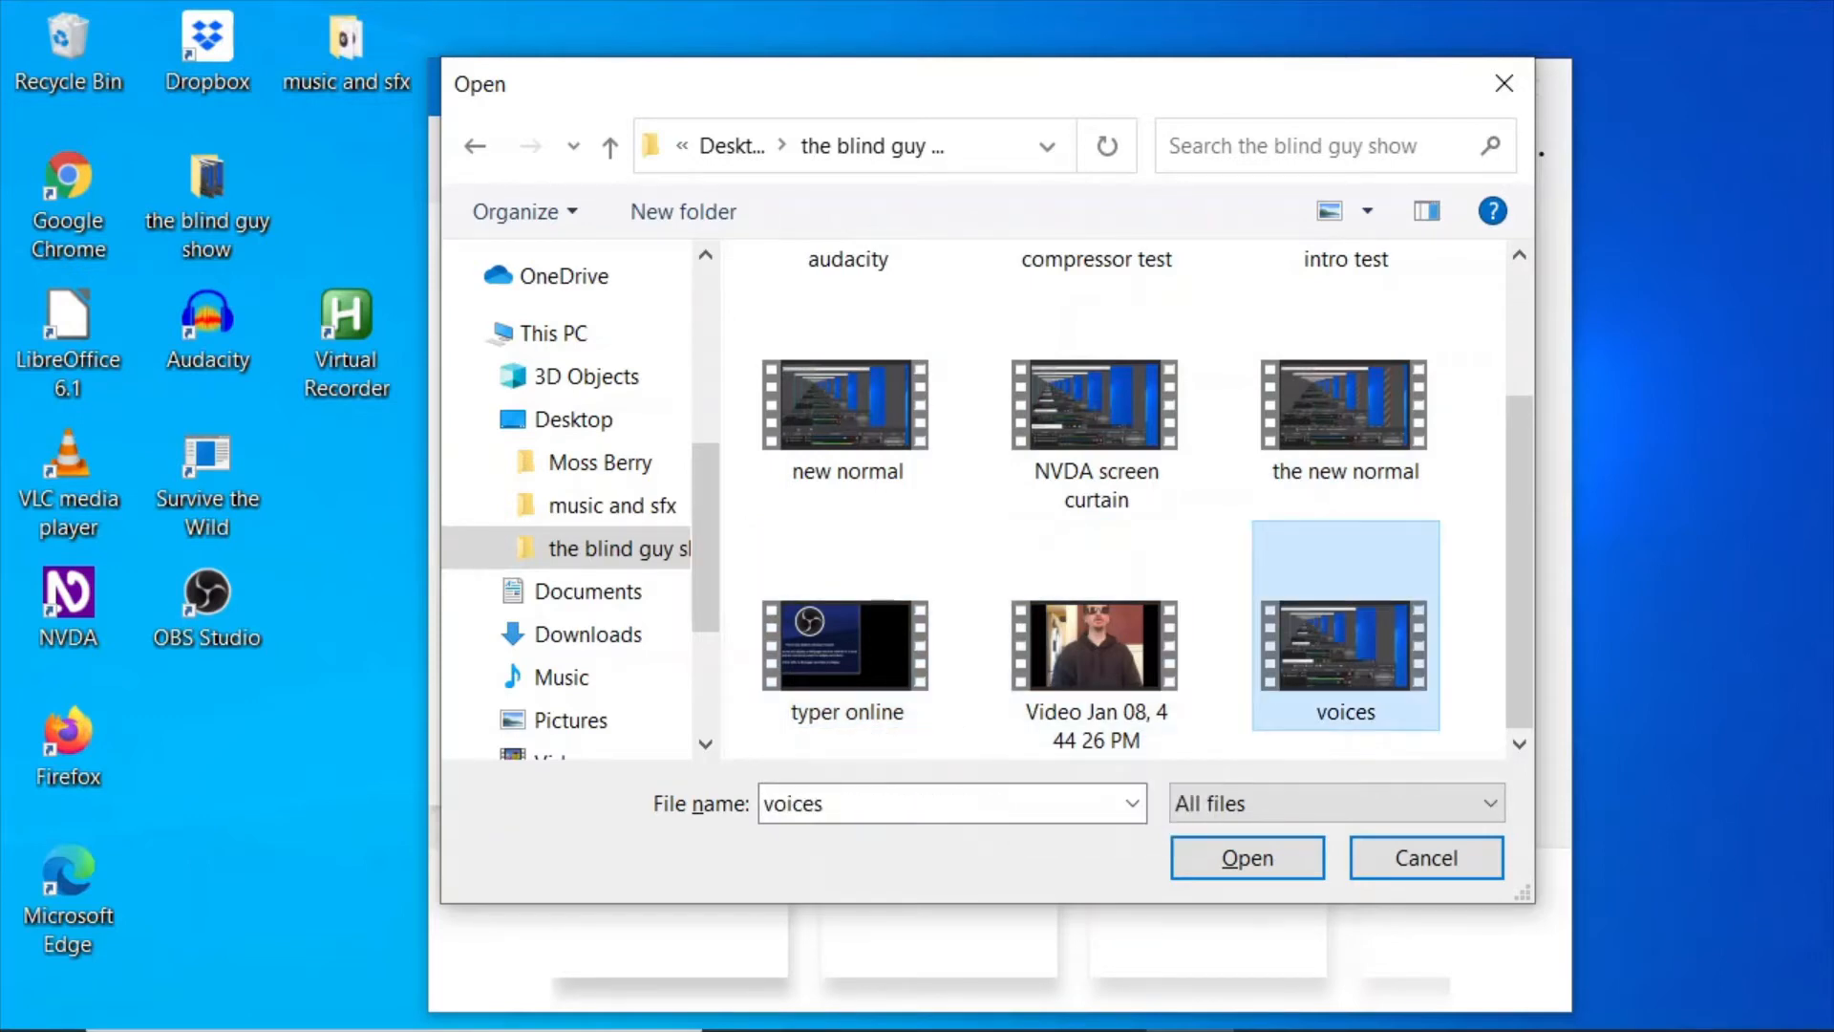
key(Left)
key(Left)
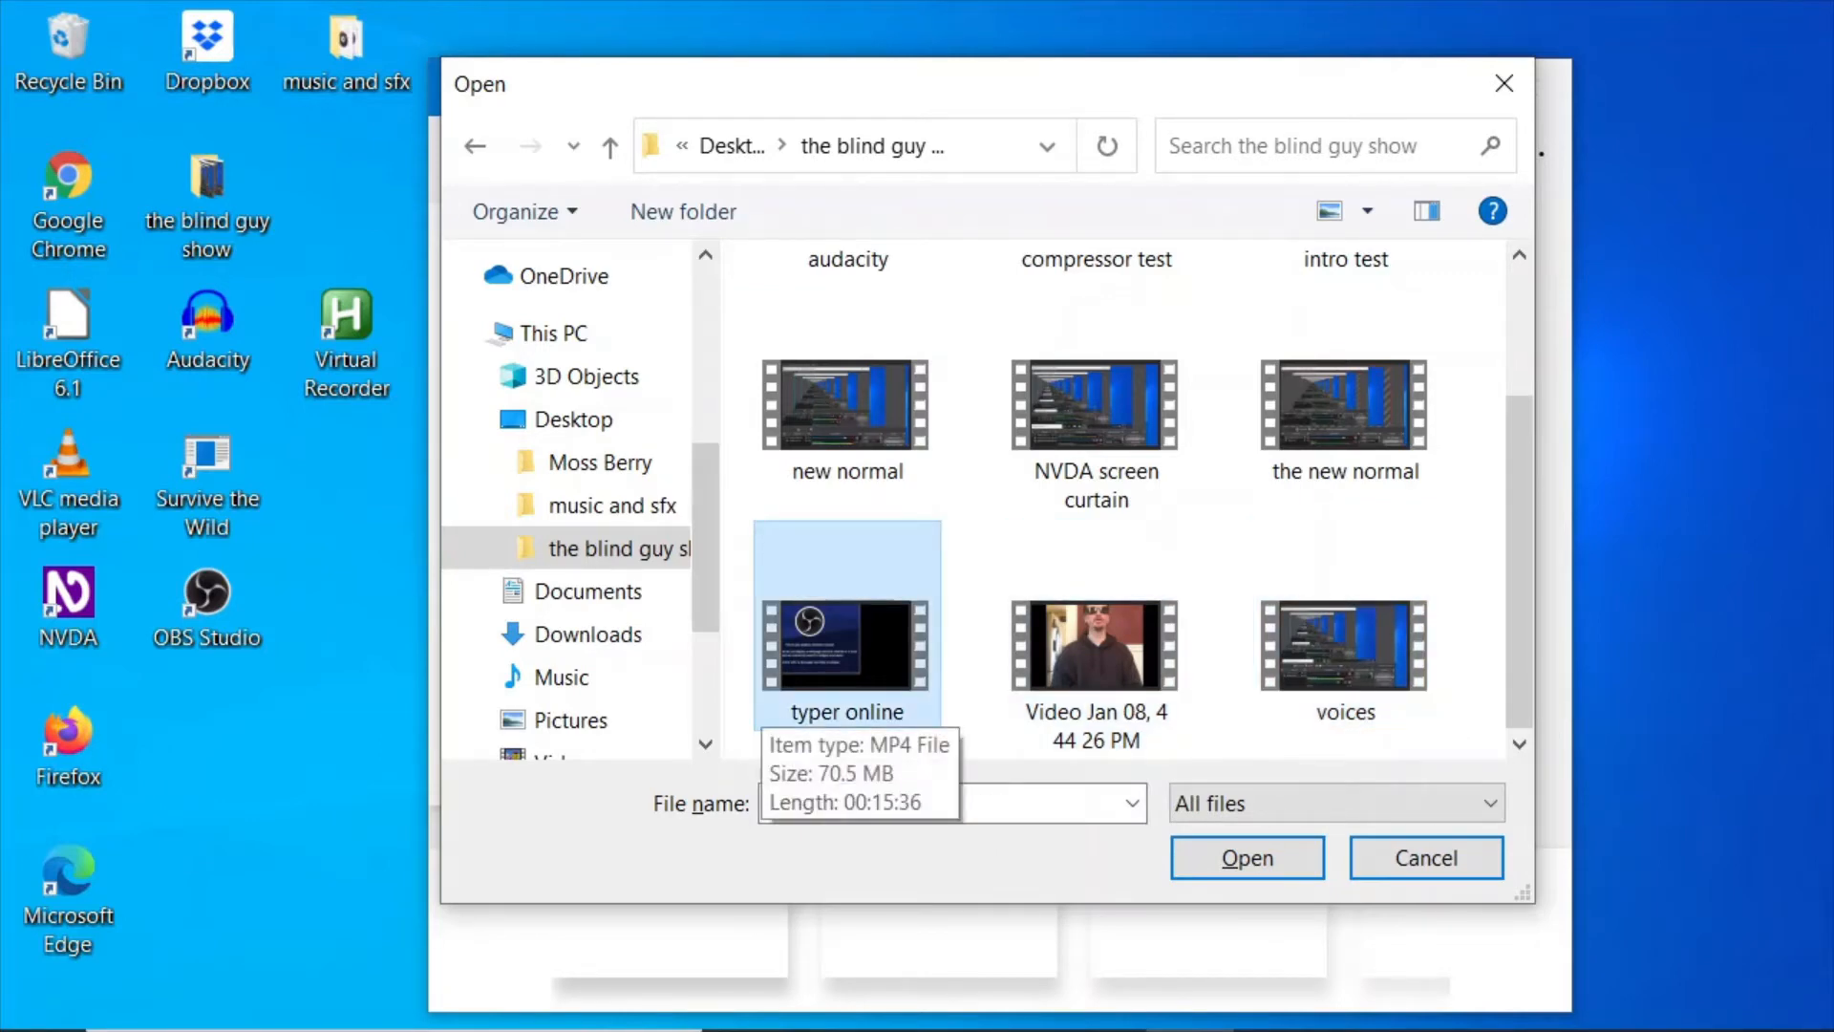
key(Return)
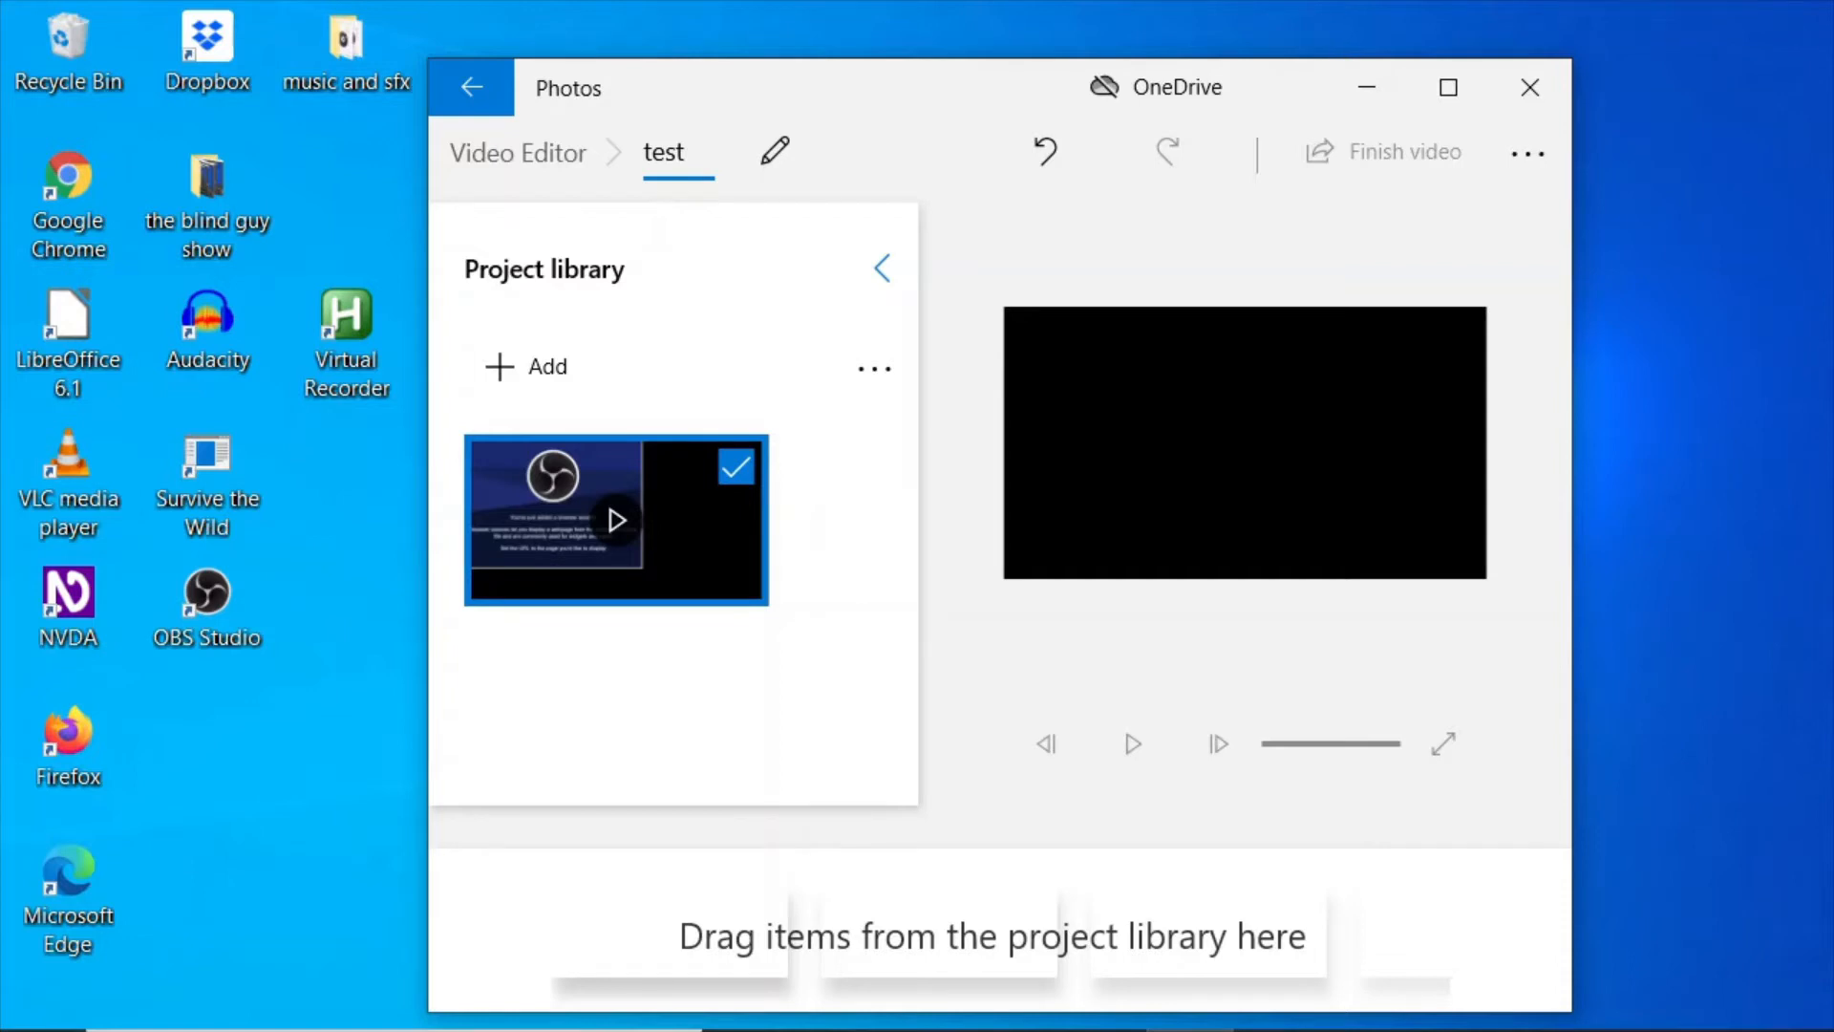
Examine the editor's title, undo, more-options and project library controls in order, ending on the imported clip.
key(Tab)
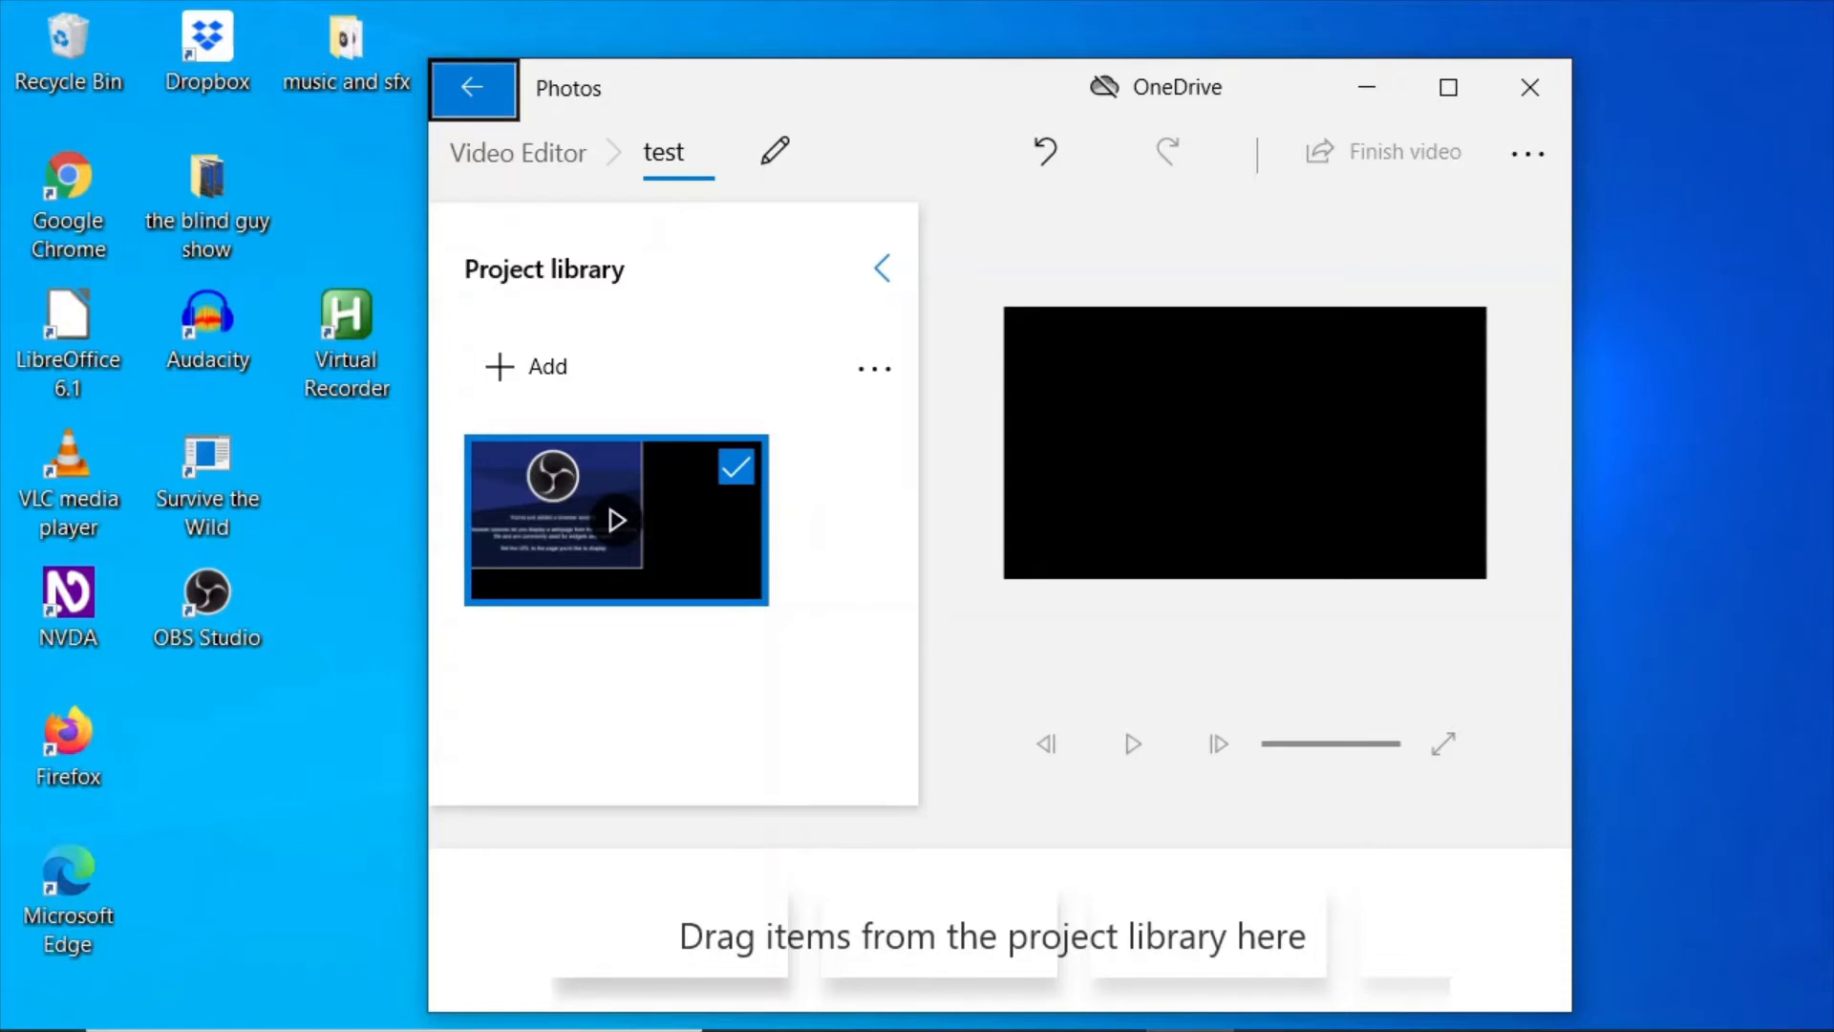
key(Tab)
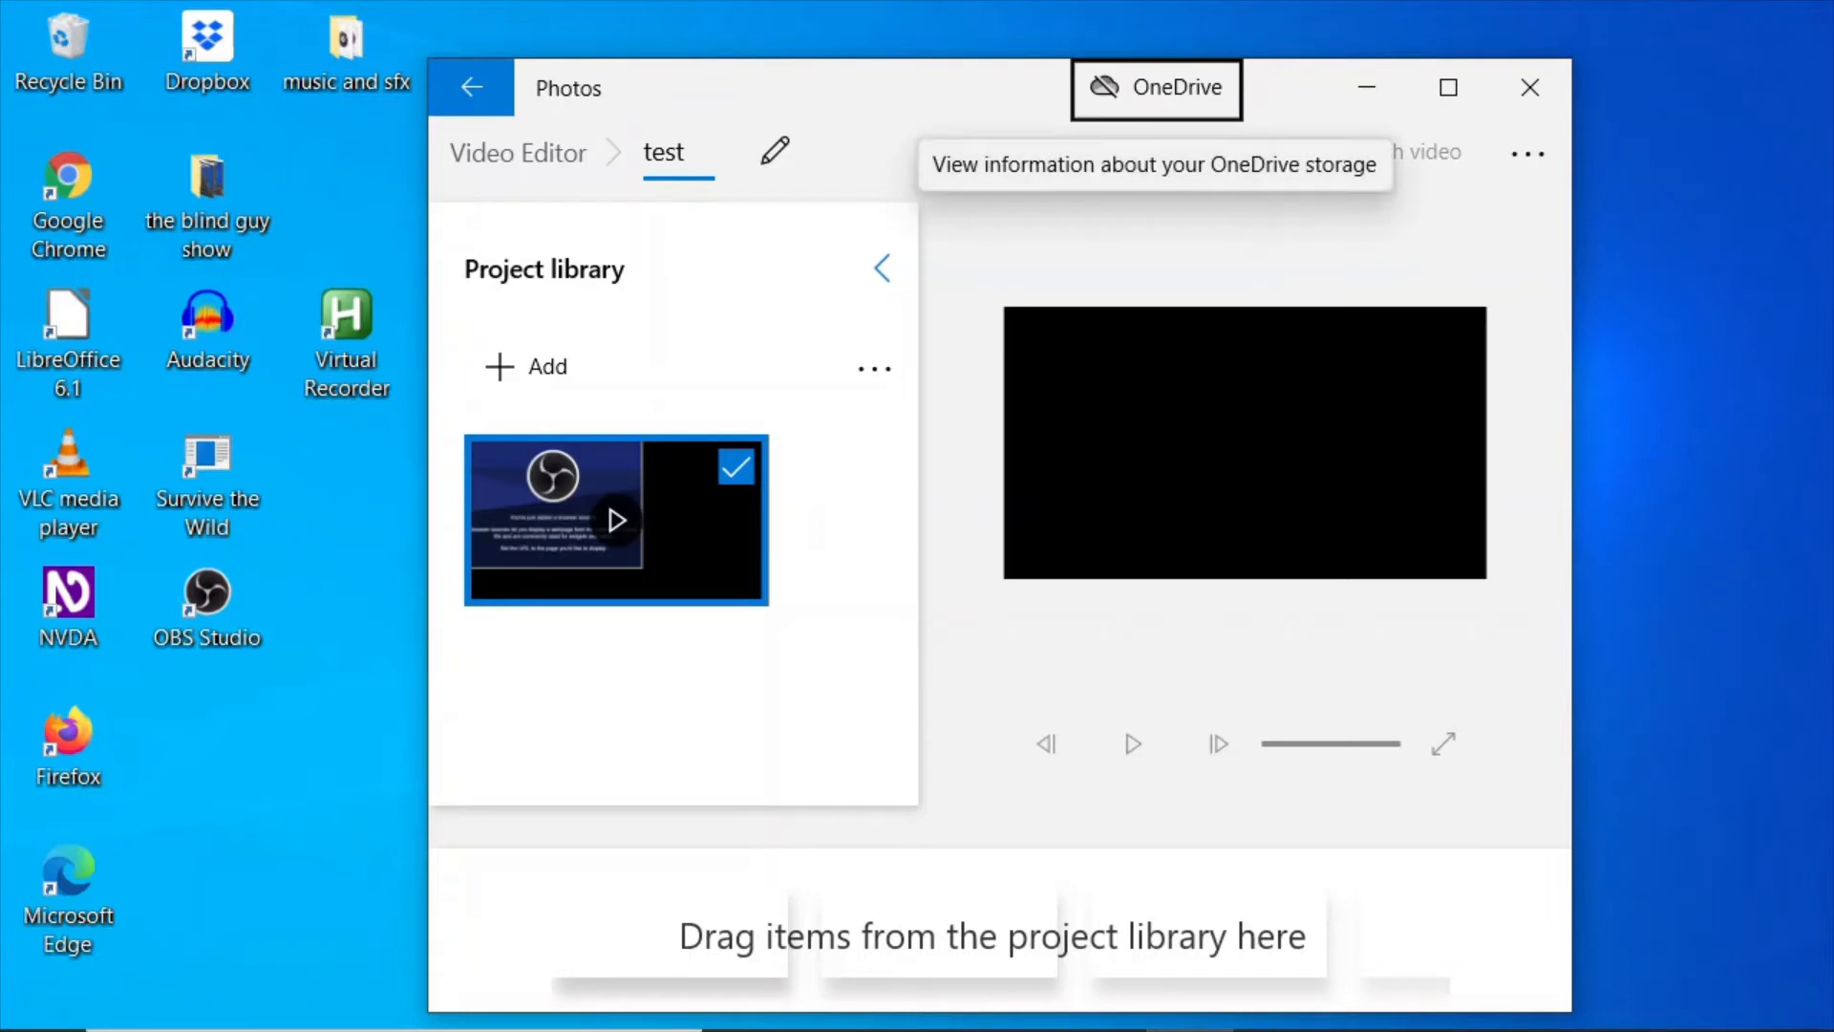
key(Tab)
key(Tab)
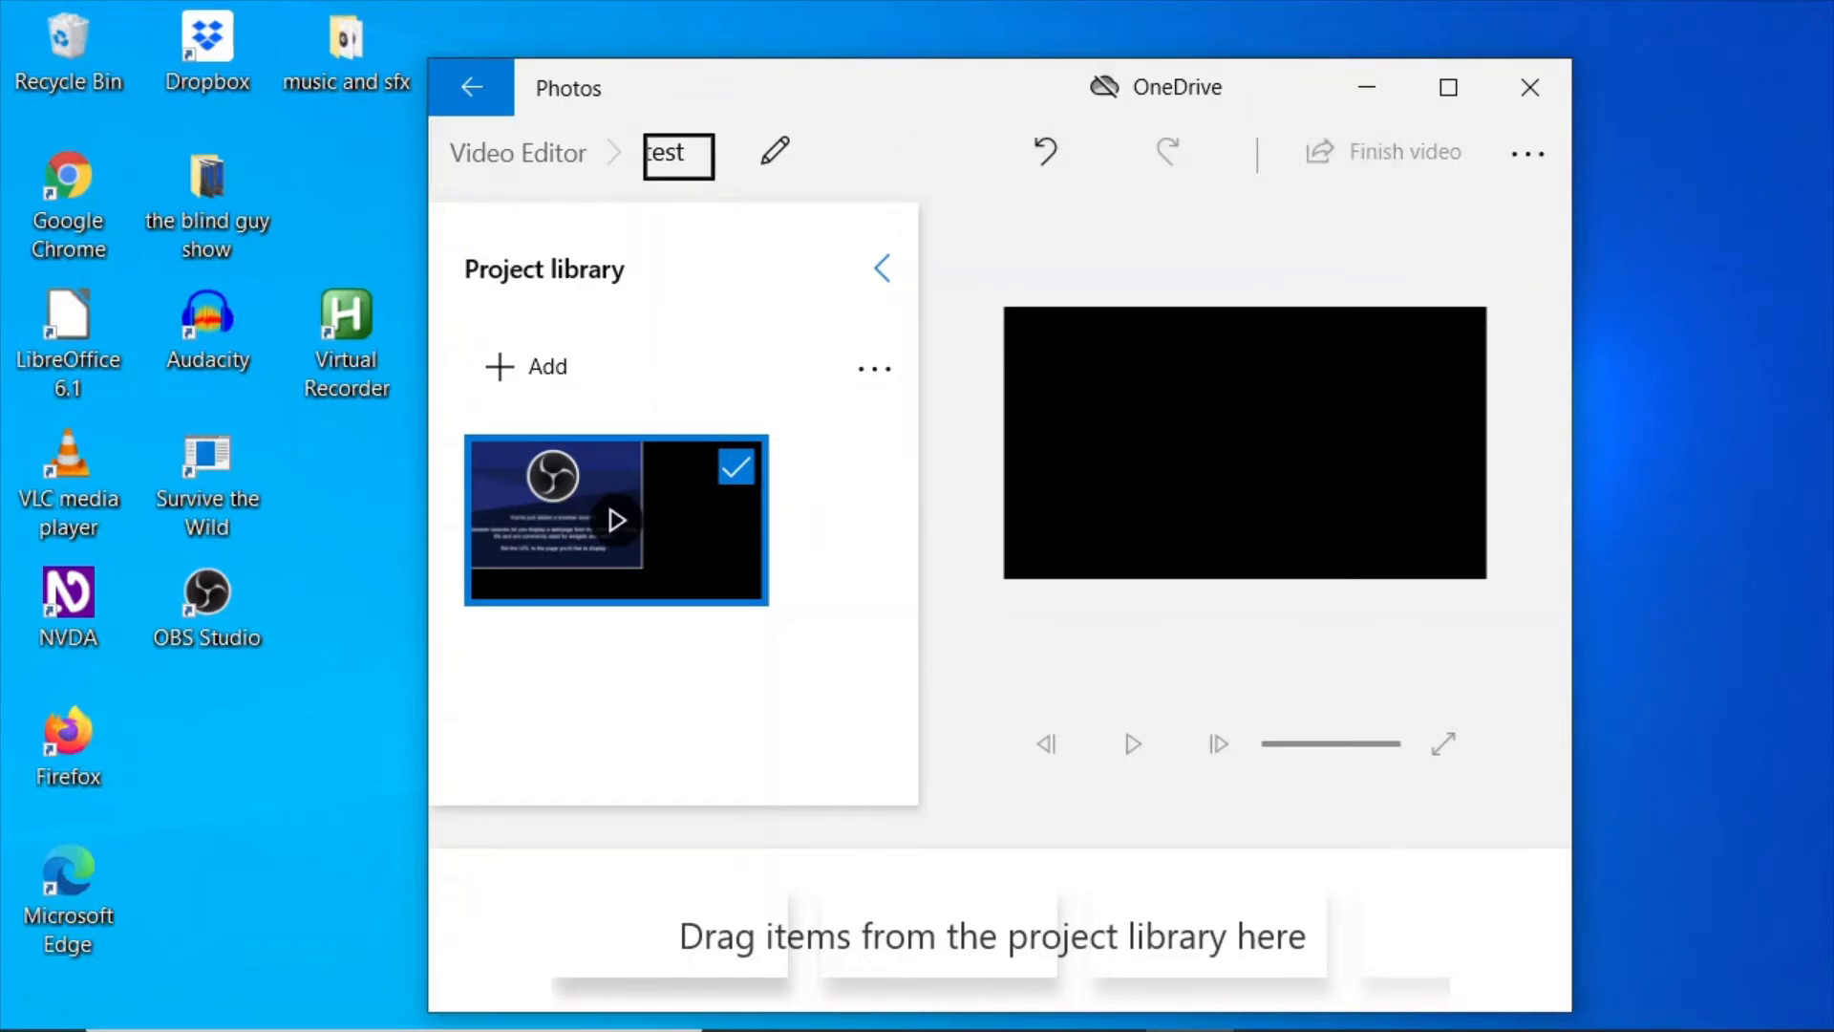
key(Tab)
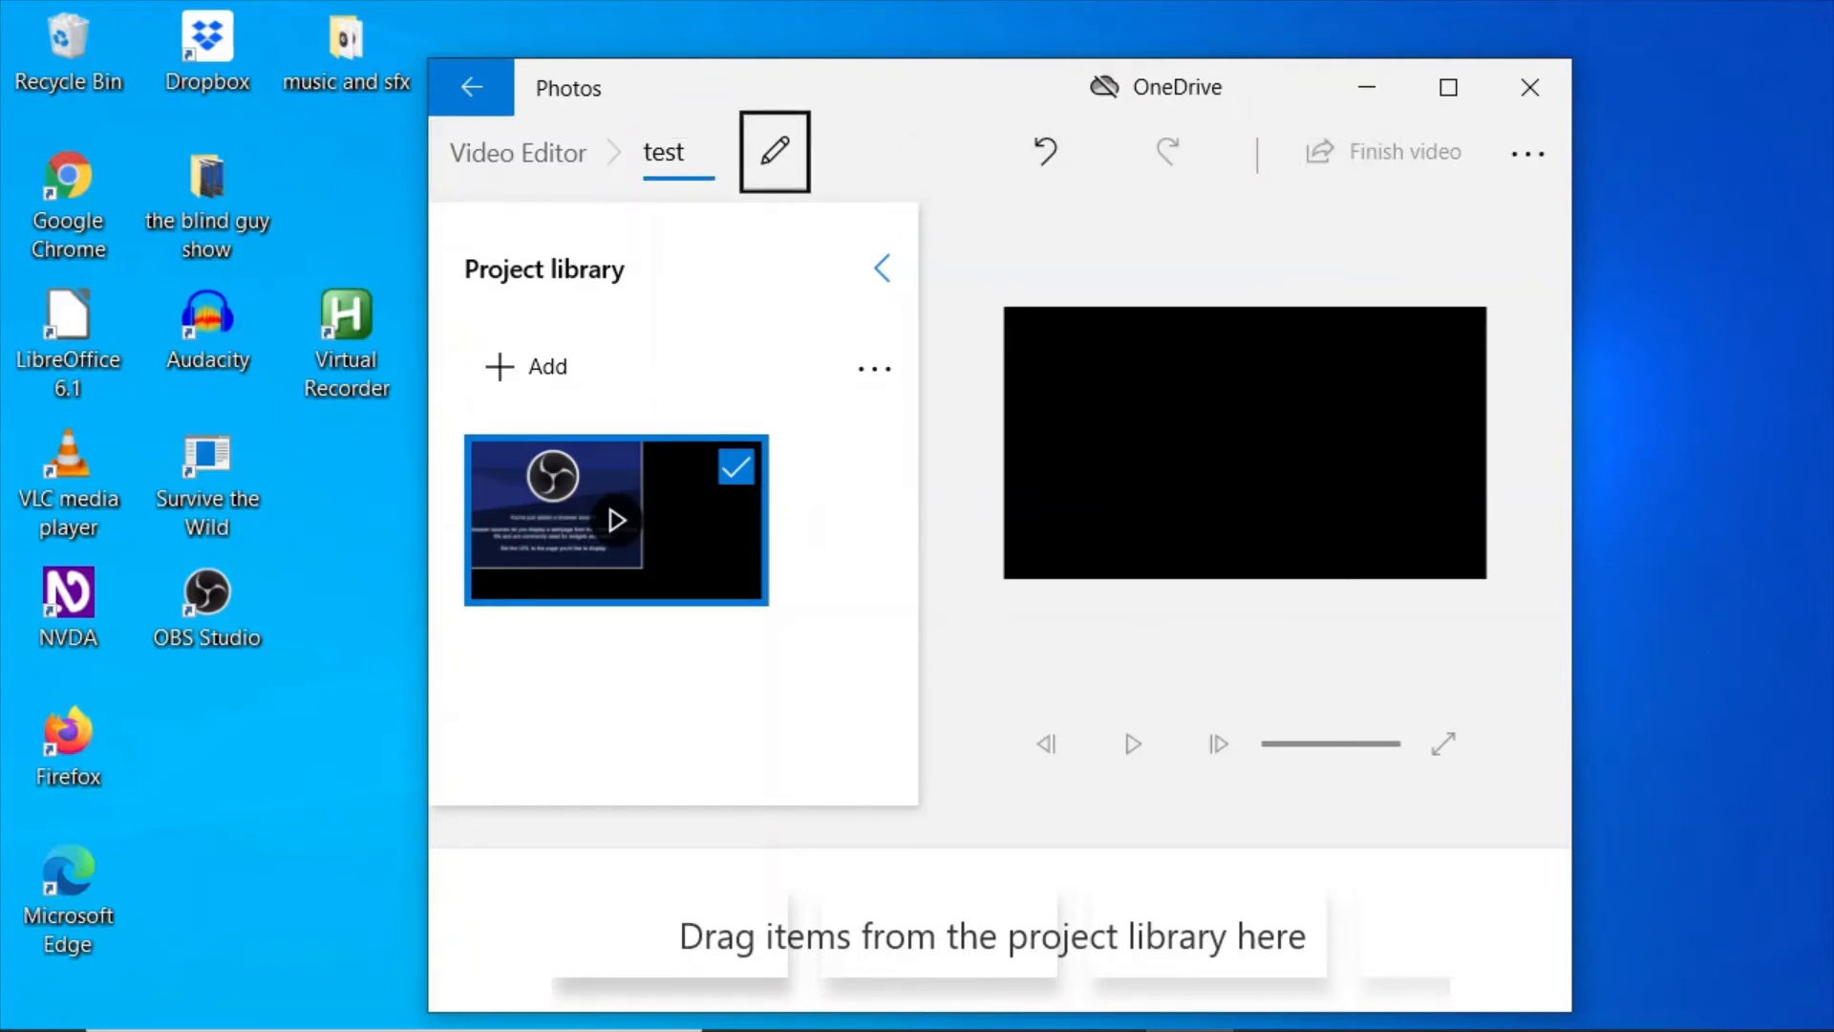
key(Tab)
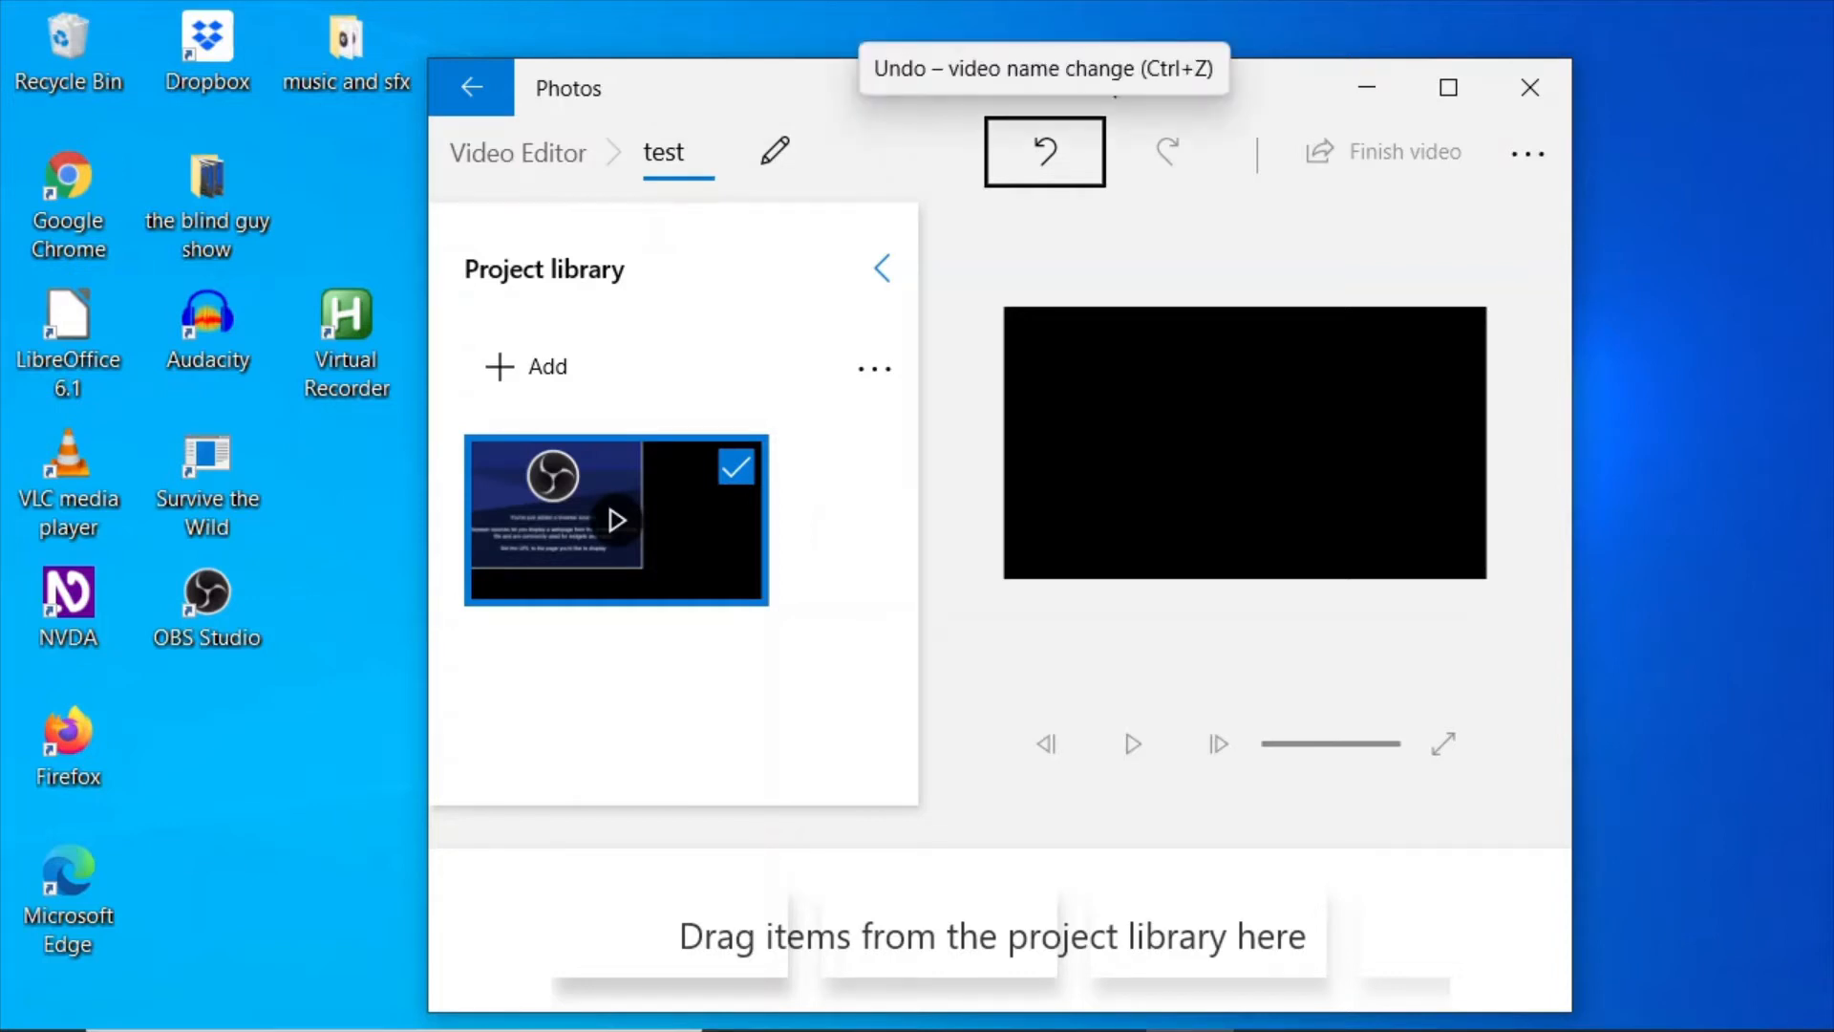
key(Tab)
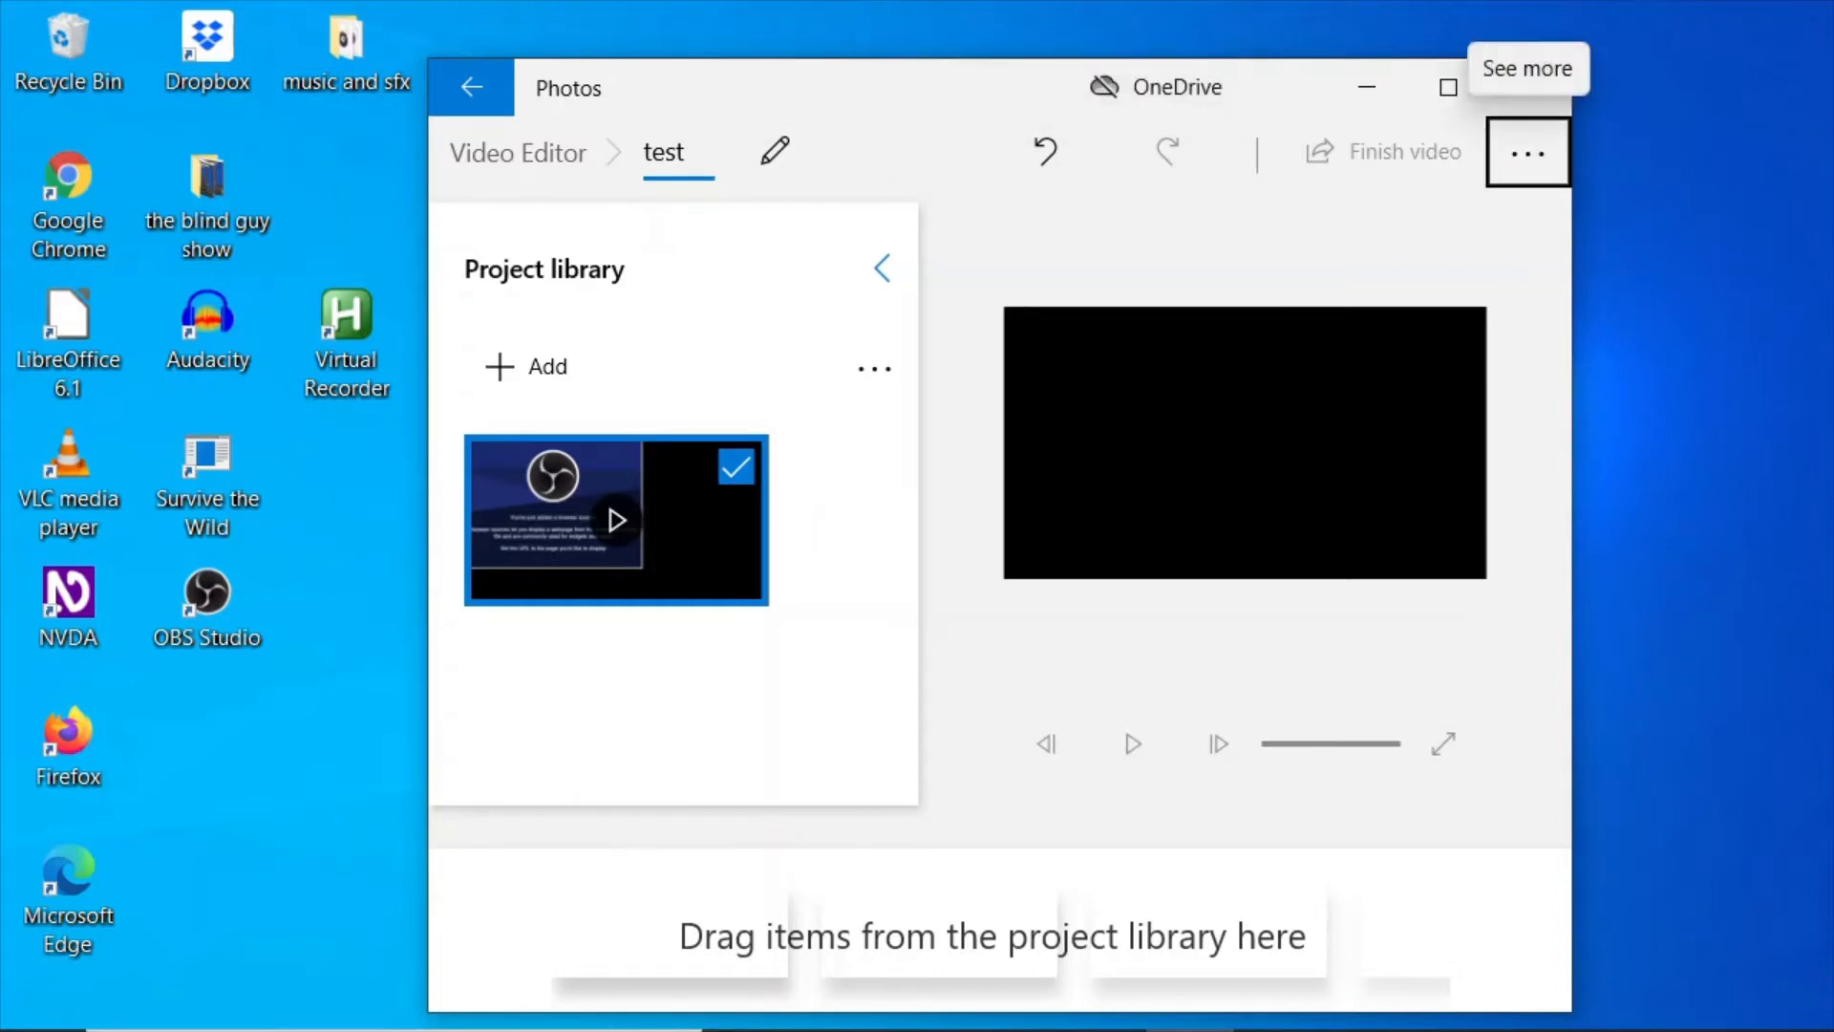
key(Tab)
key(Tab)
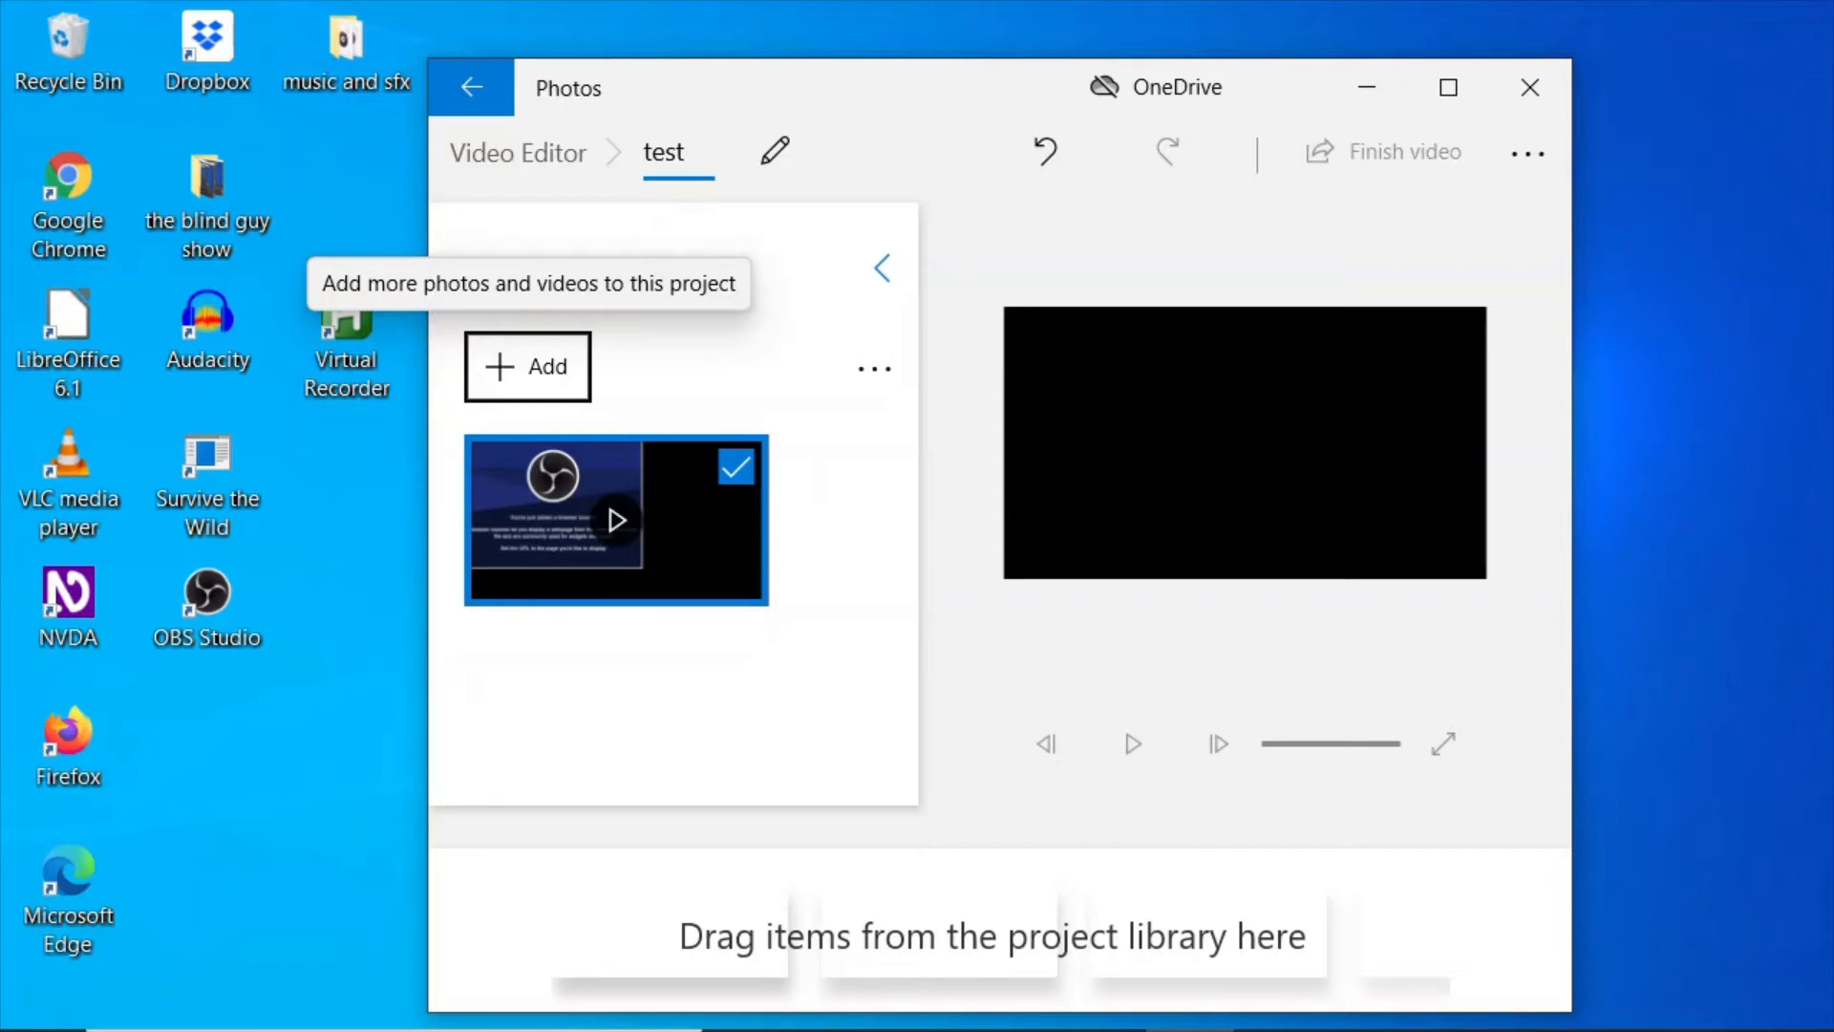
key(Tab)
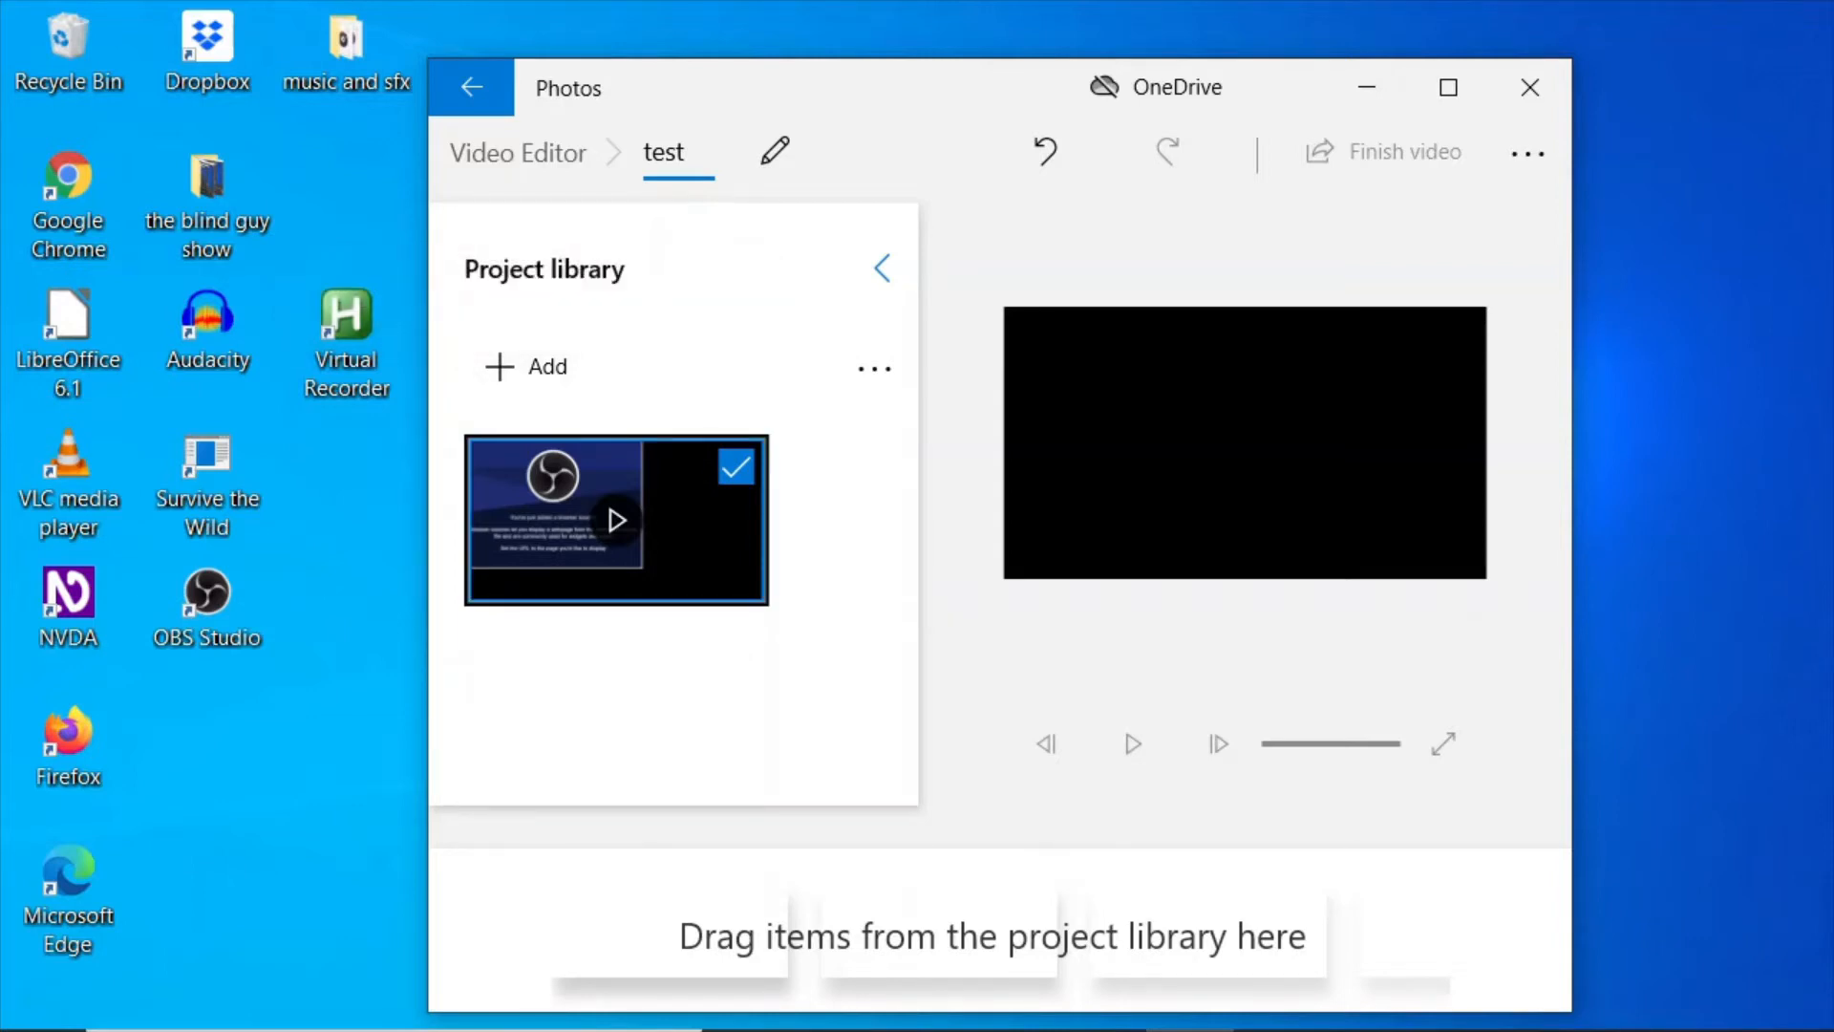
Review the actions available for the "typer online" clip in the project library and place it in the storyboard.
key(Tab)
key(shift+Tab)
key(shift+F10)
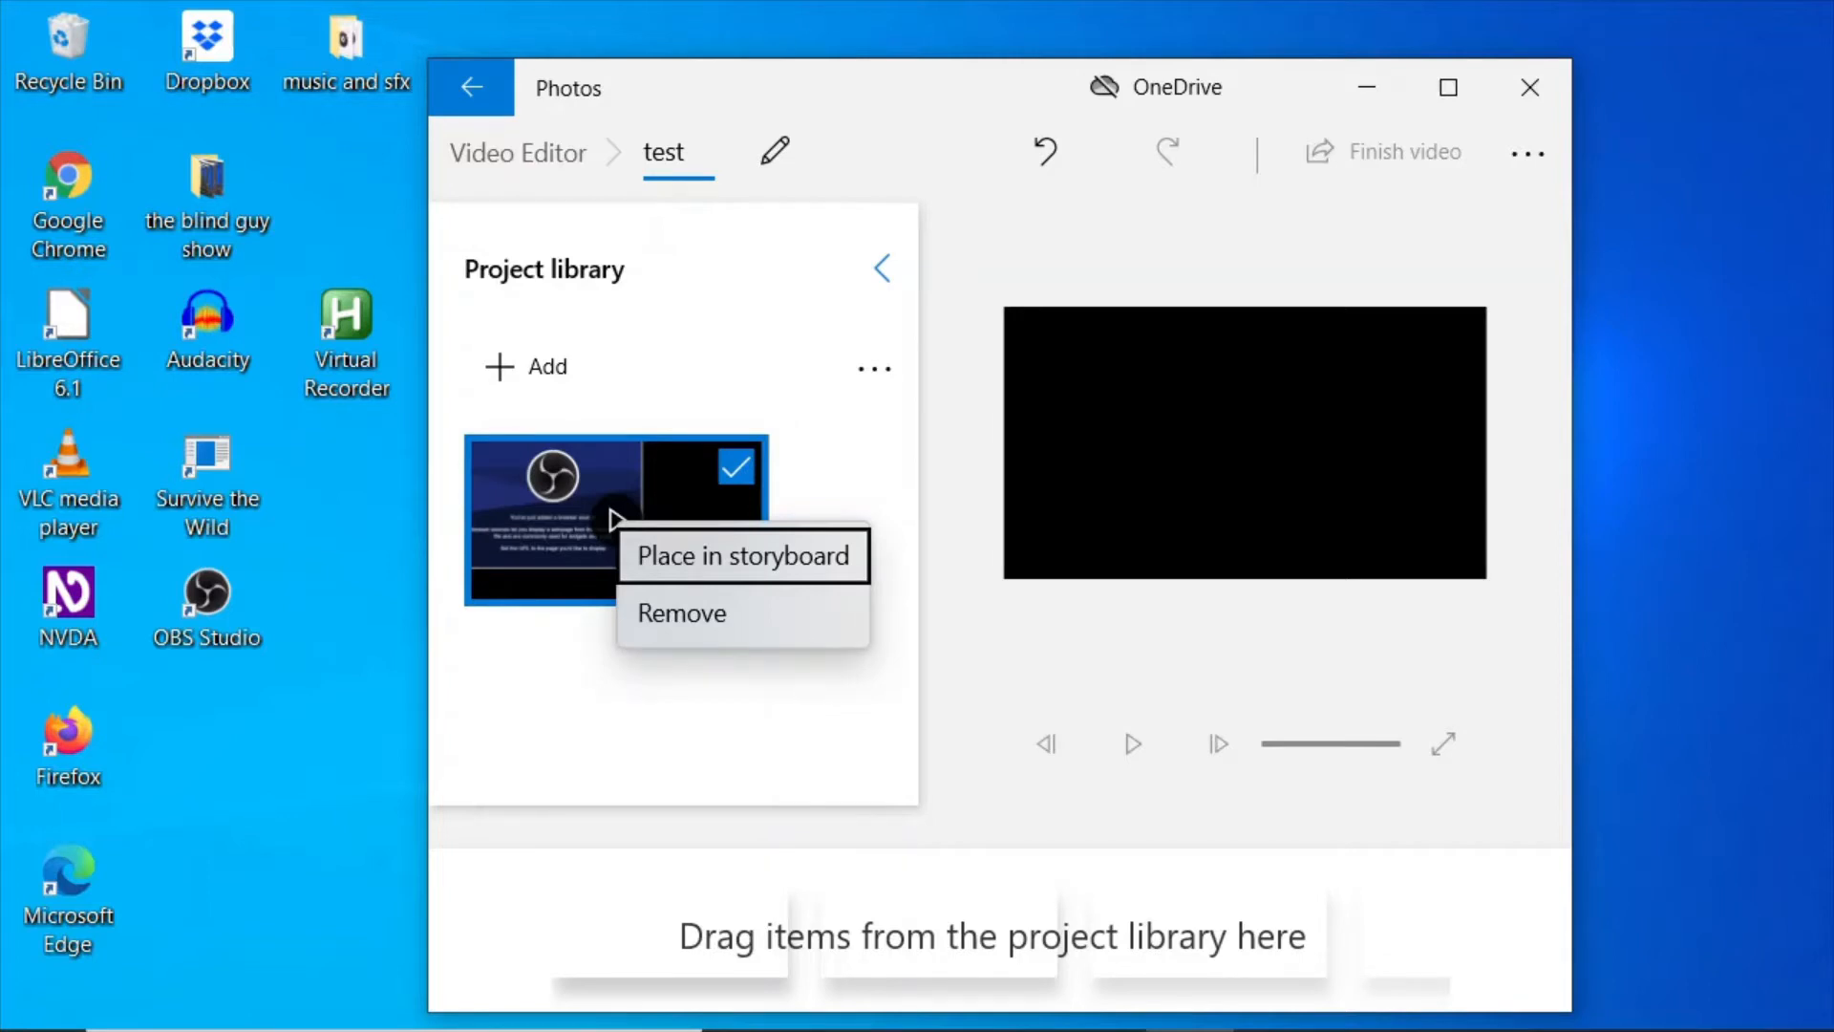
key(Escape)
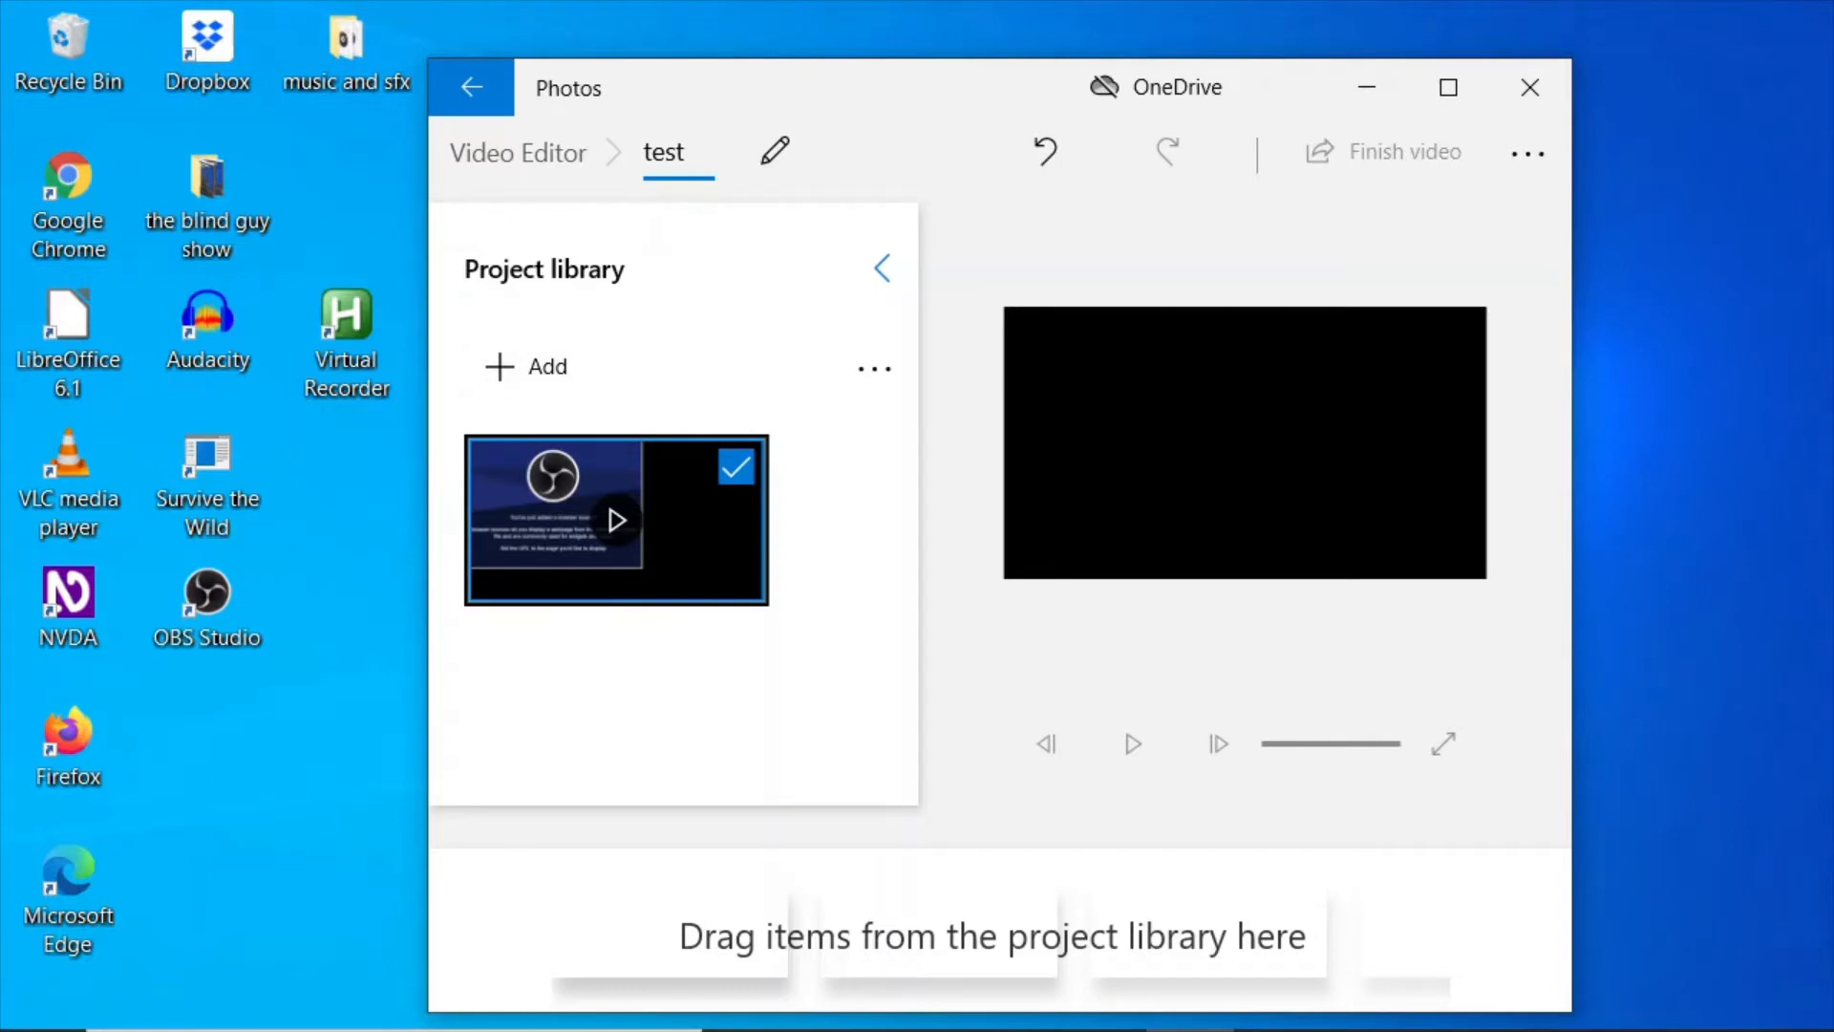
right_click(614, 520)
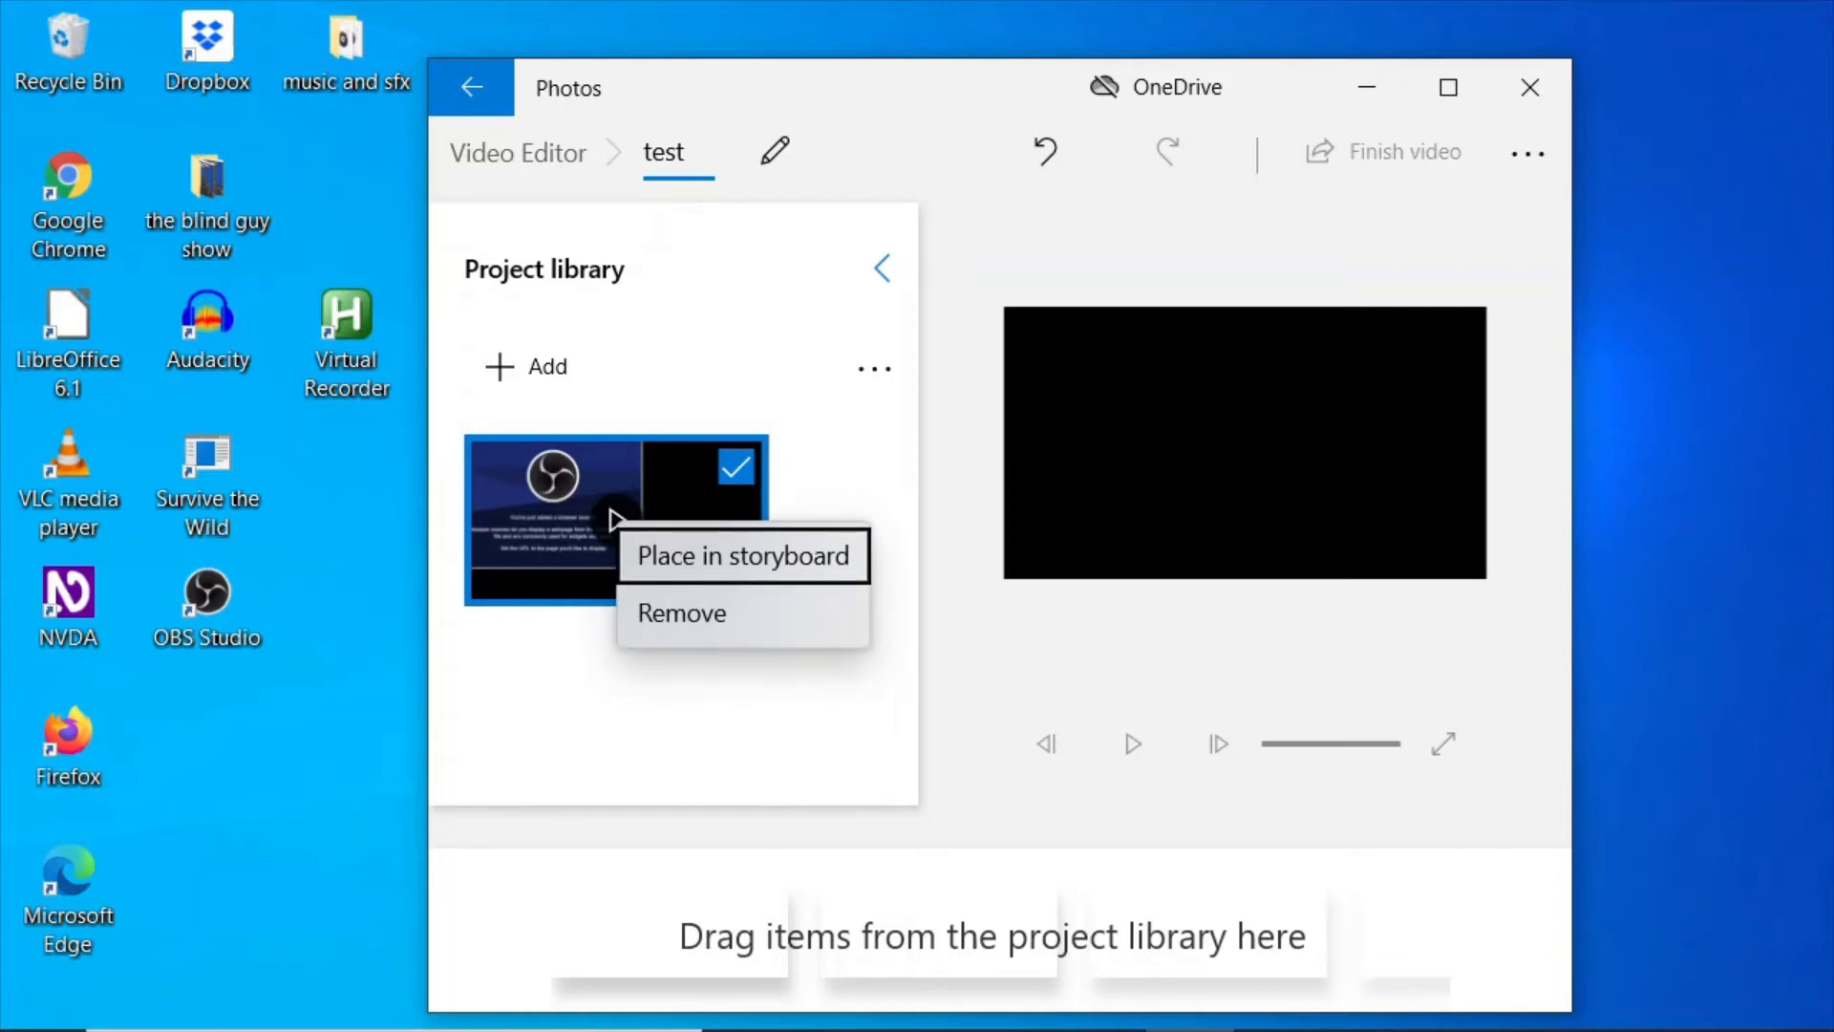
key(Down)
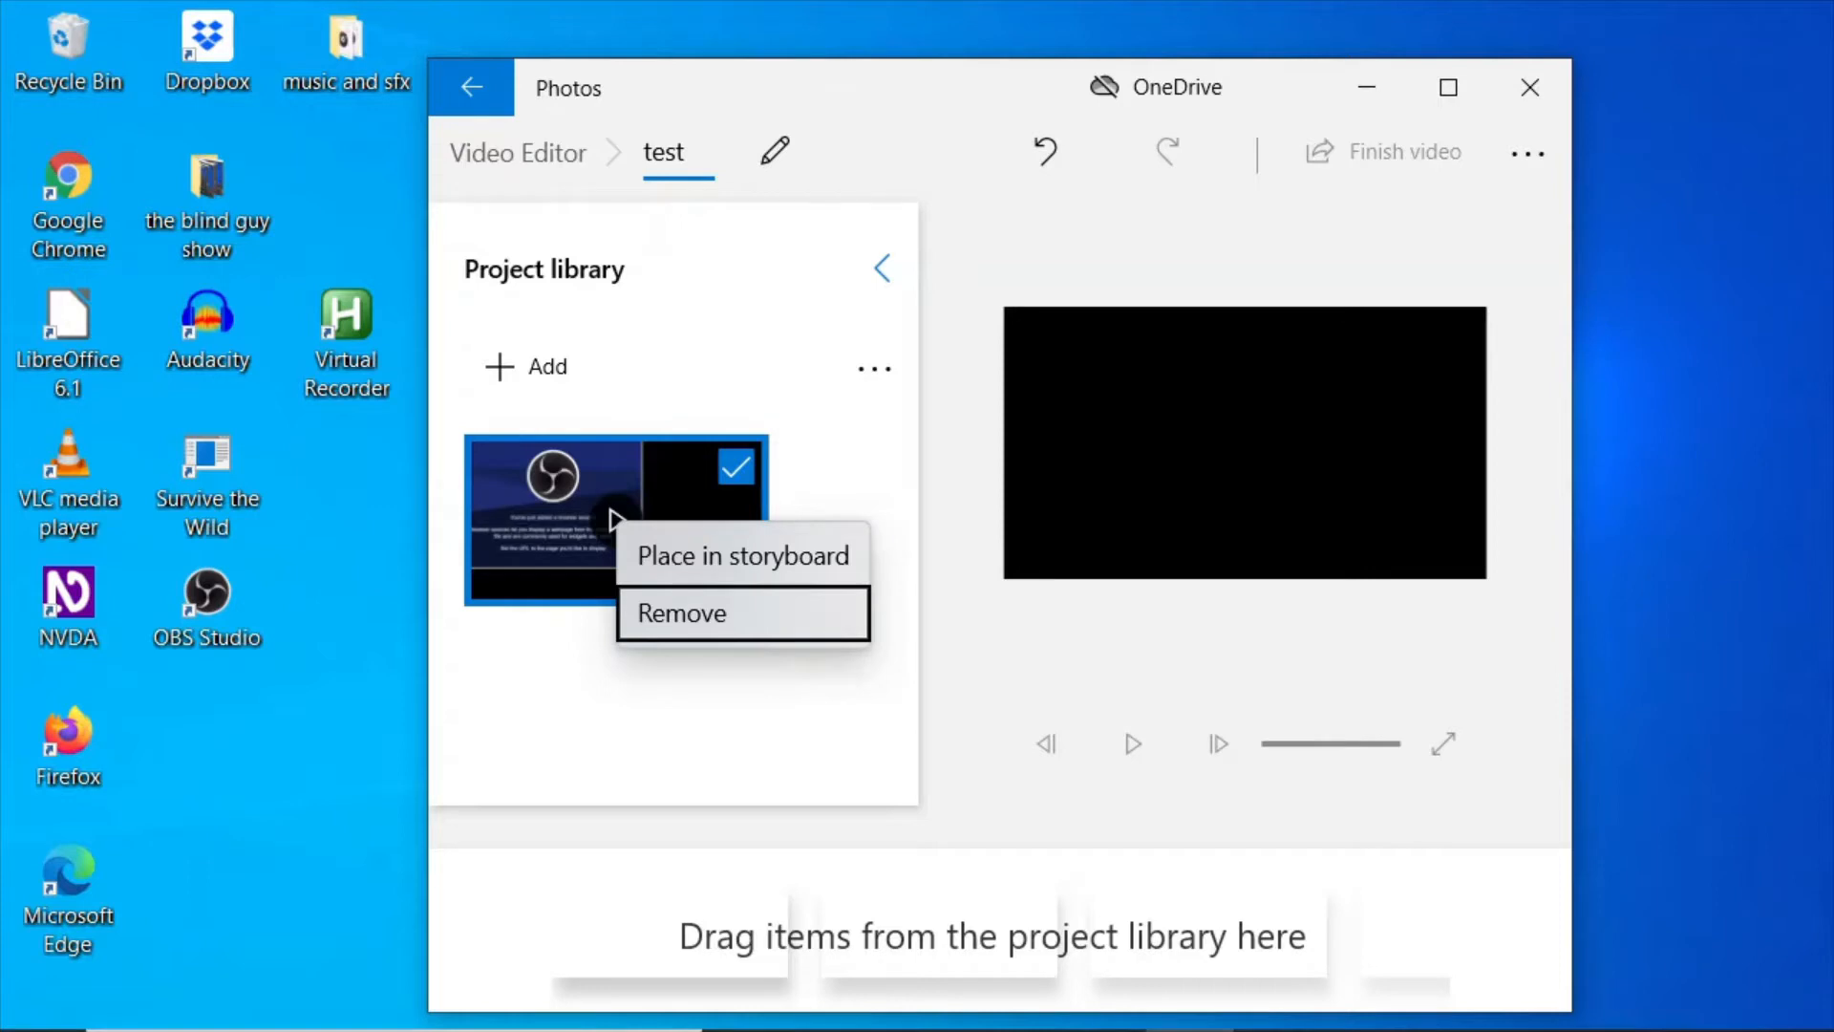
key(Up)
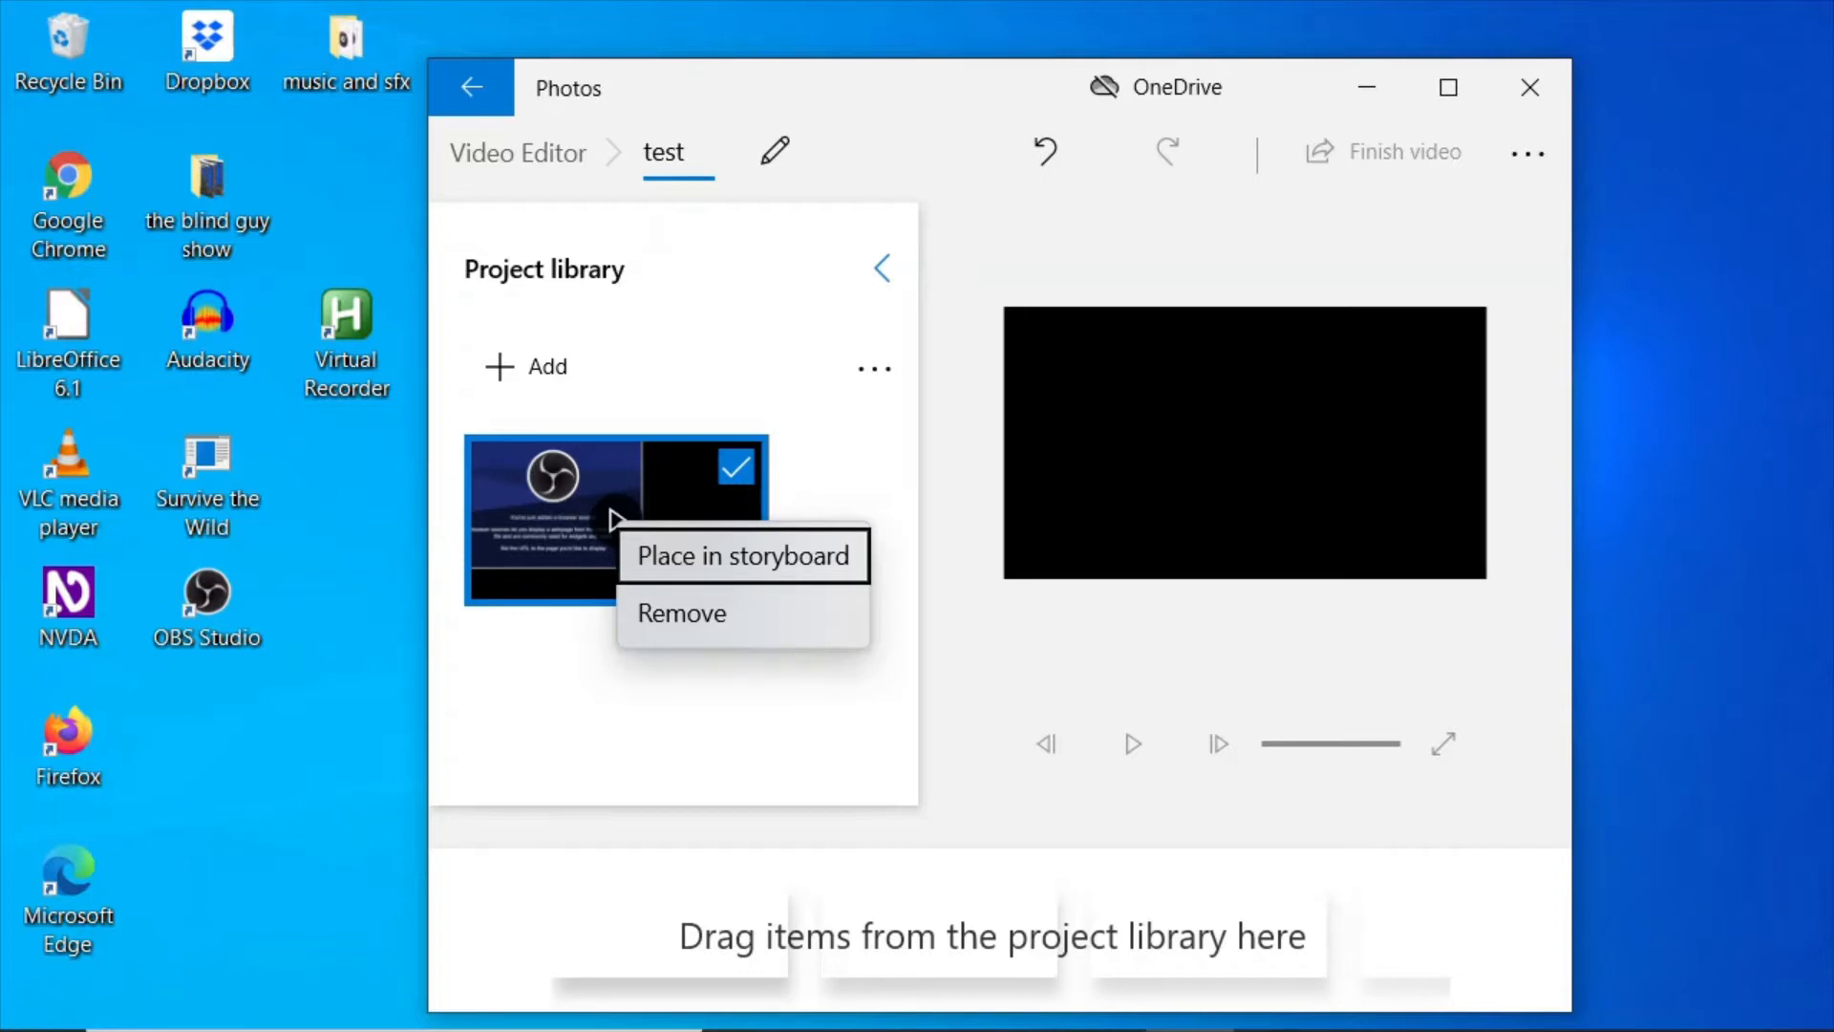
key(Return)
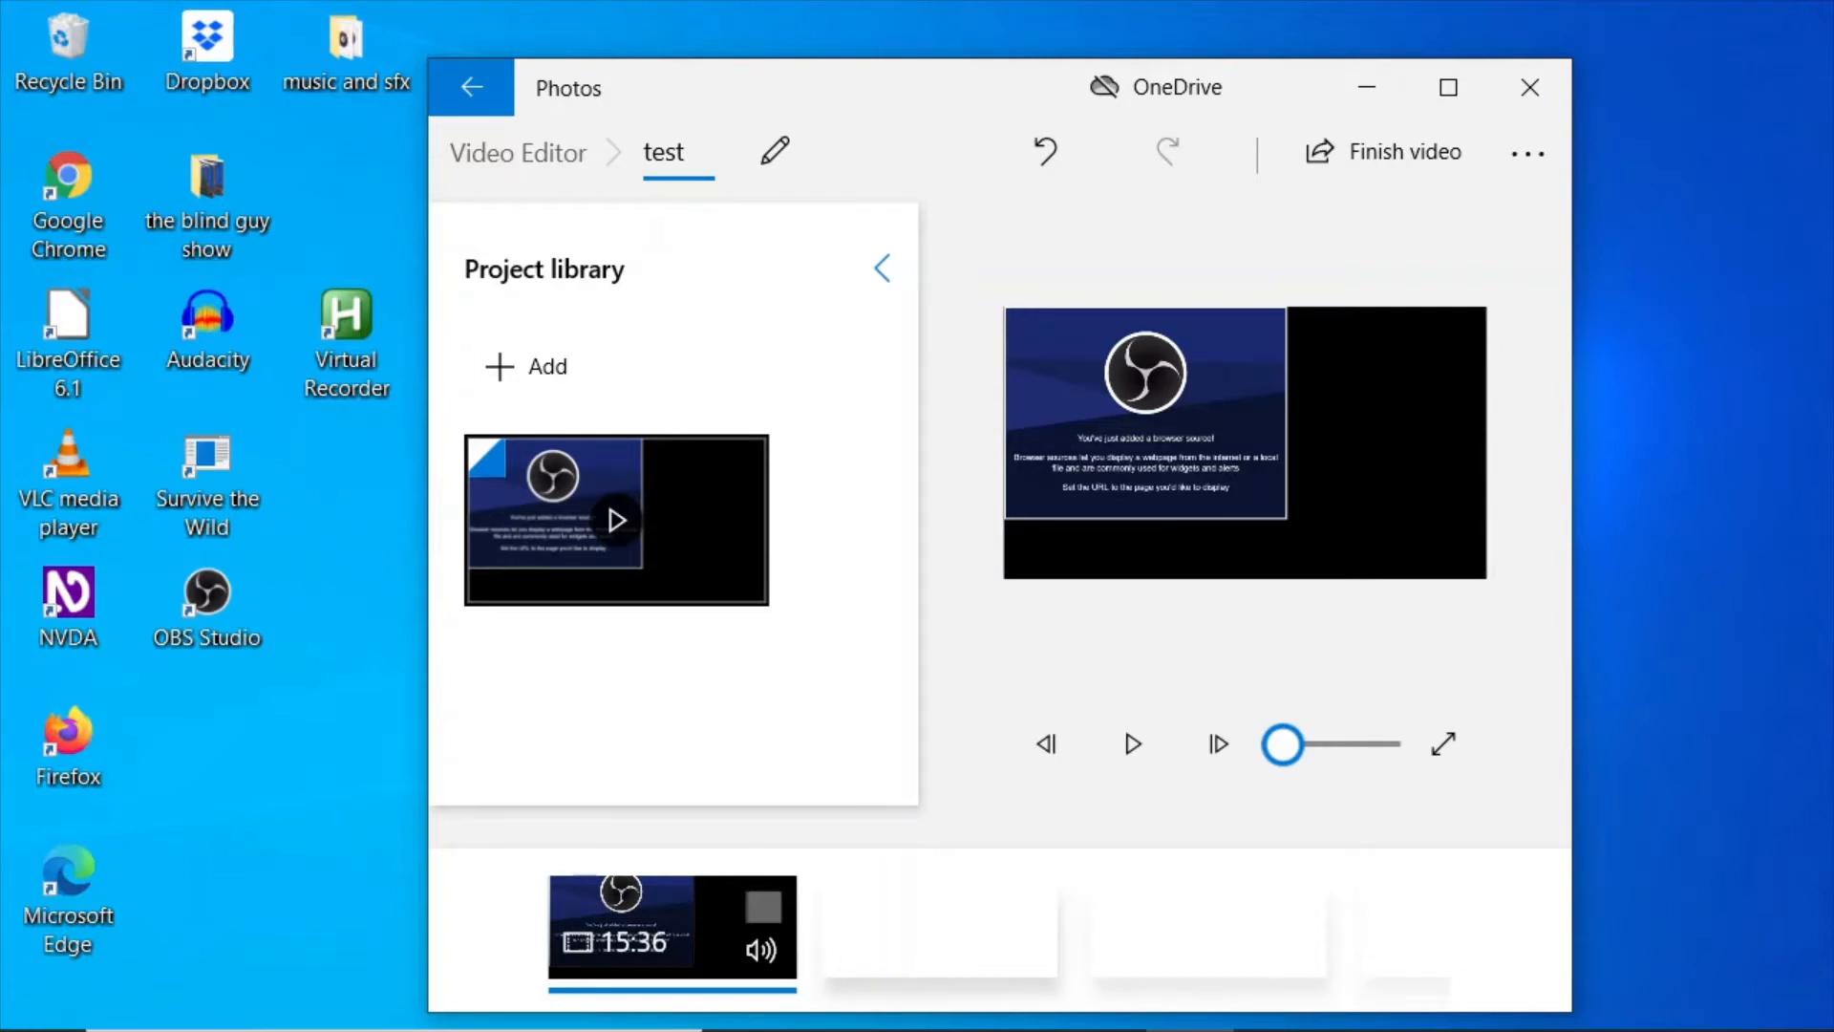
Examine the preview's frame-stepping, play, seek and full-screen controls, ending on the clip in the storyboard.
key(Tab)
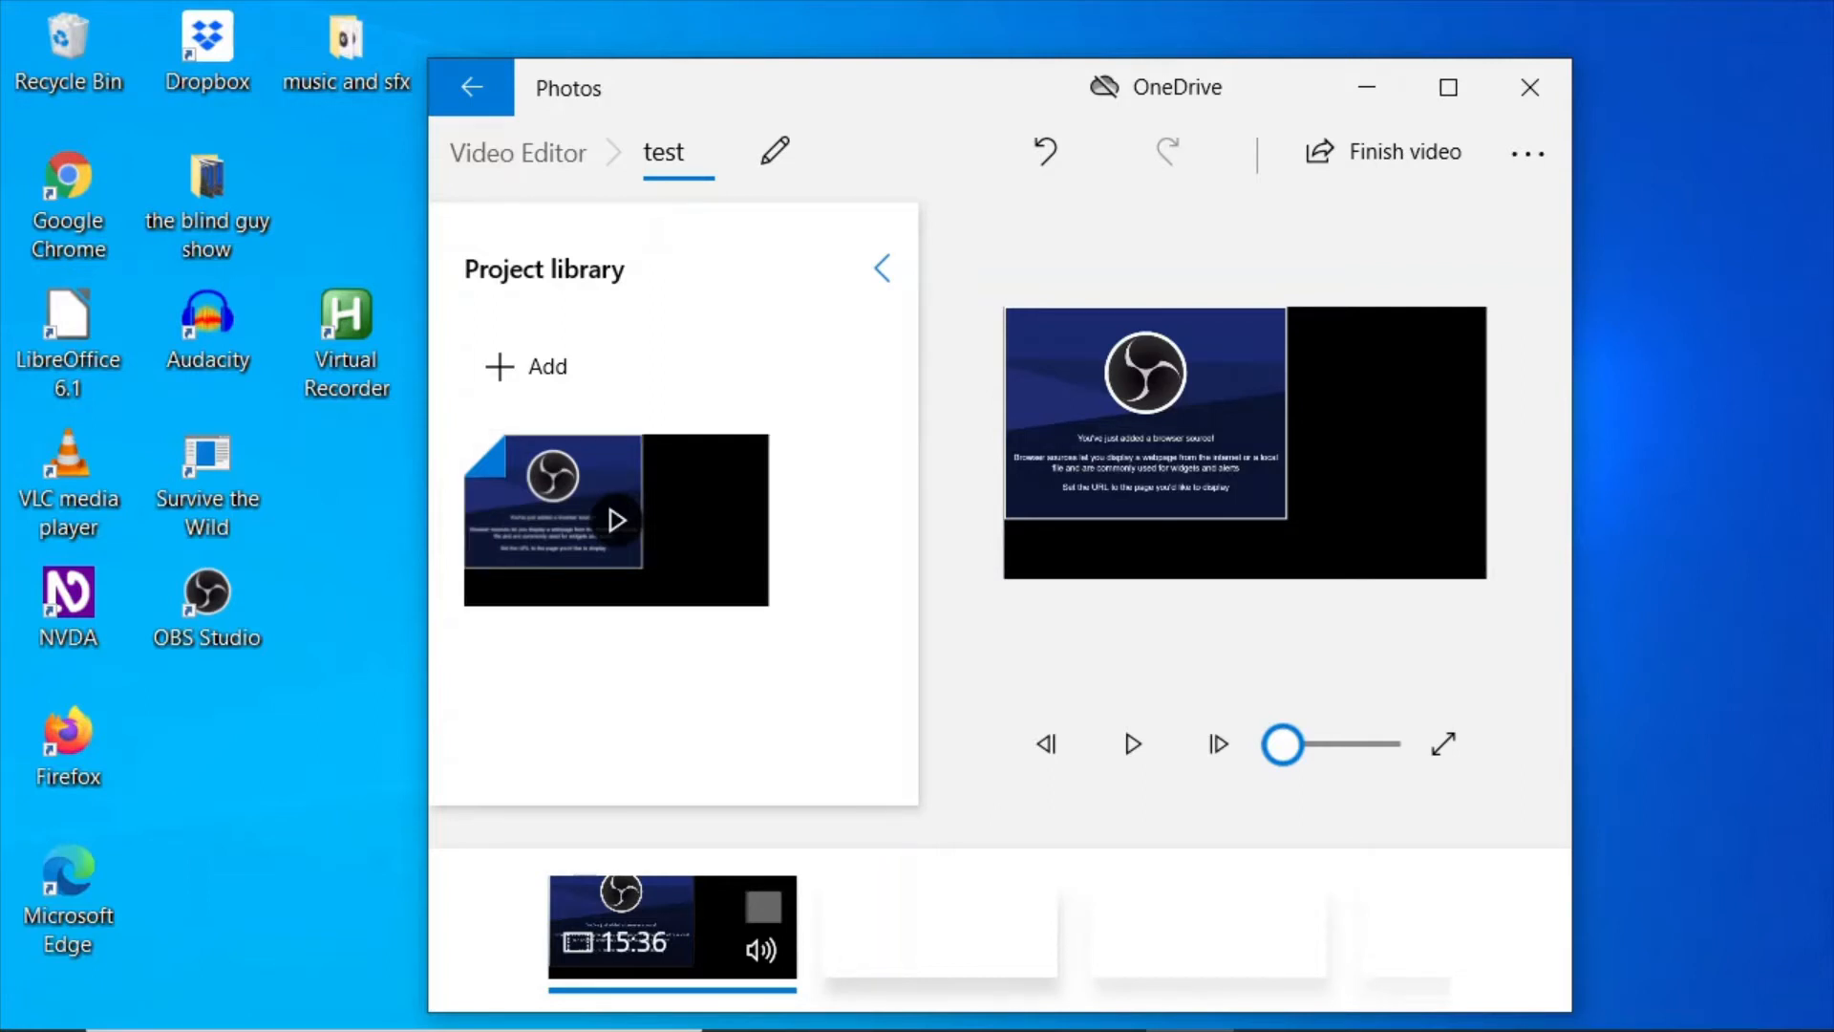
key(Tab)
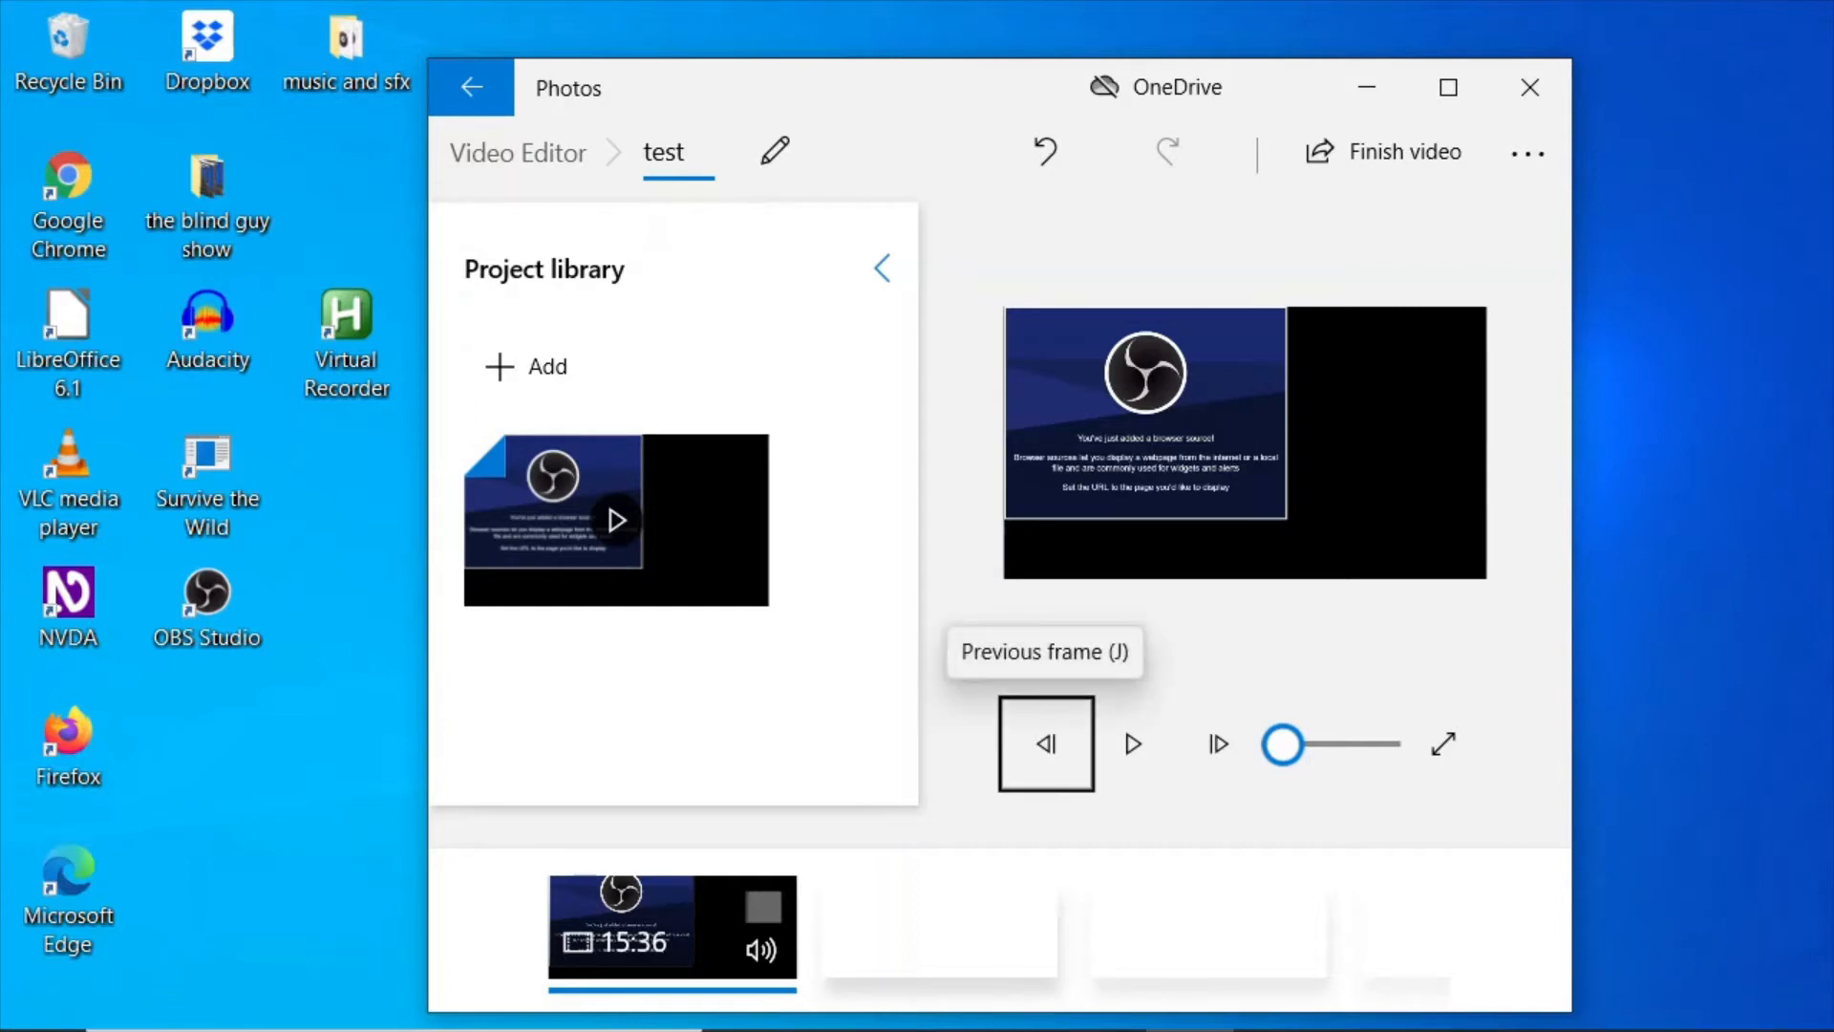
key(Tab)
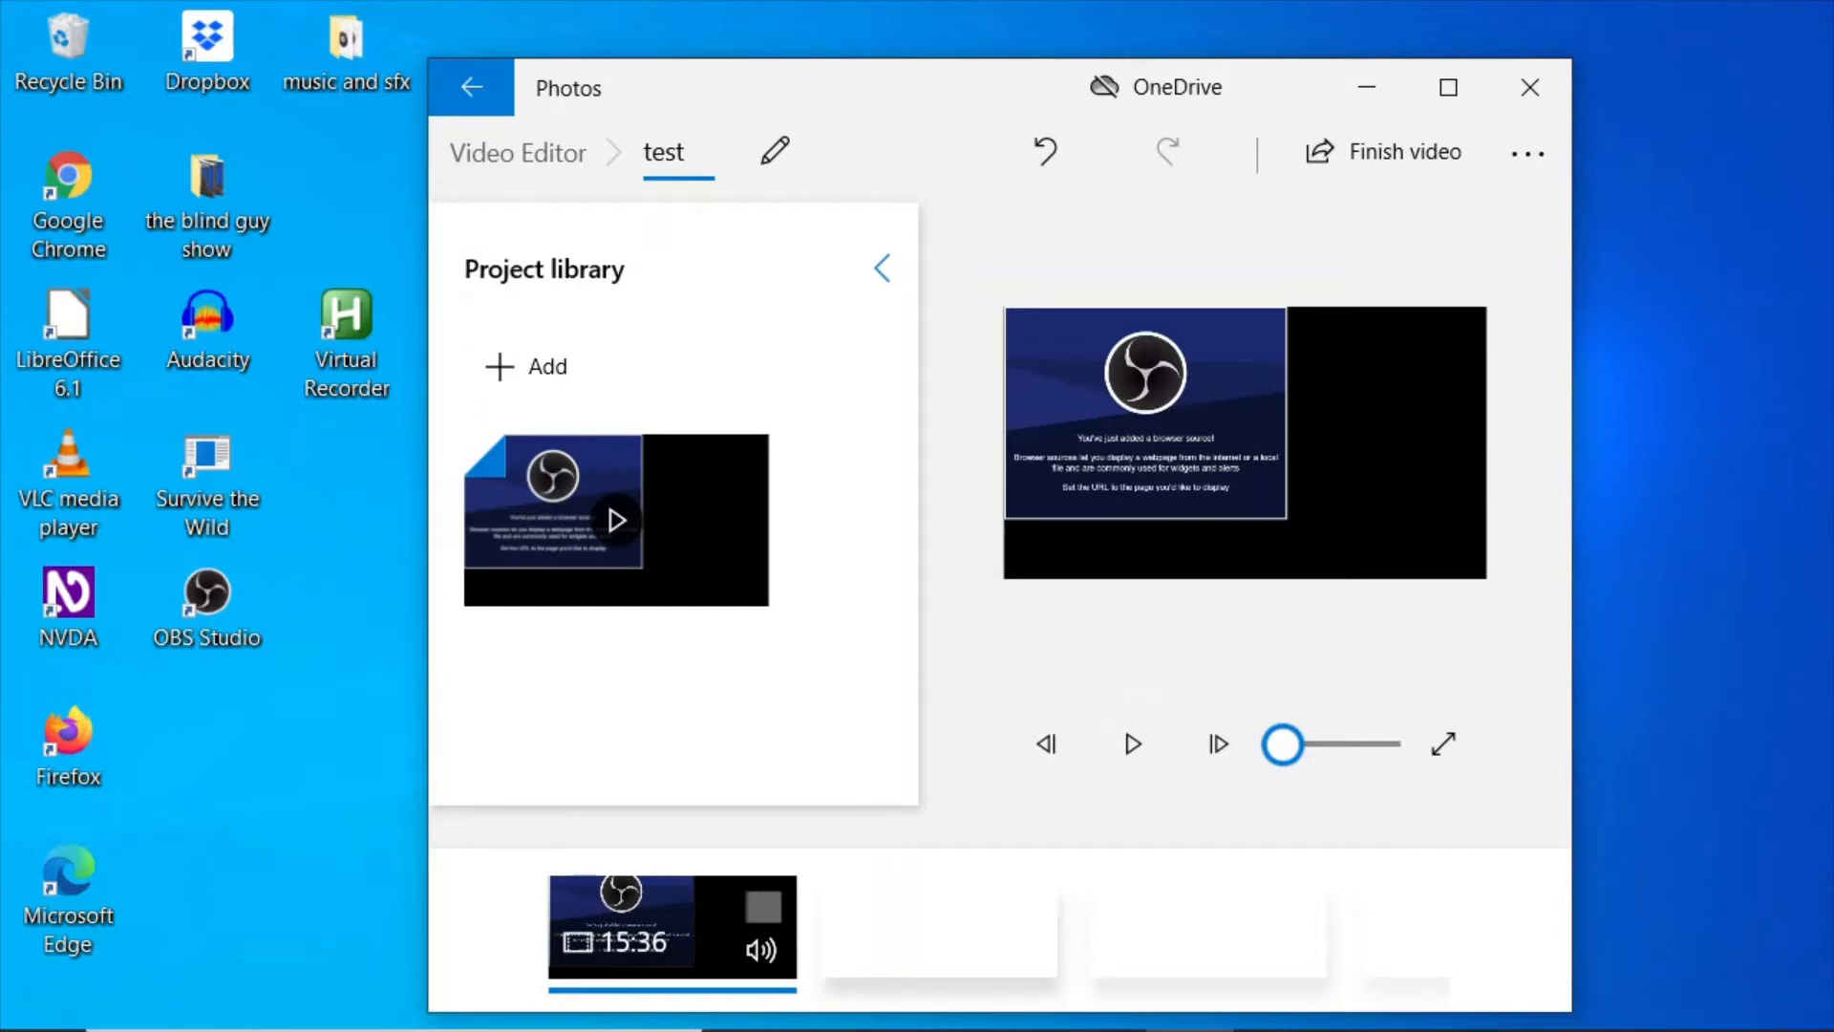
key(Tab)
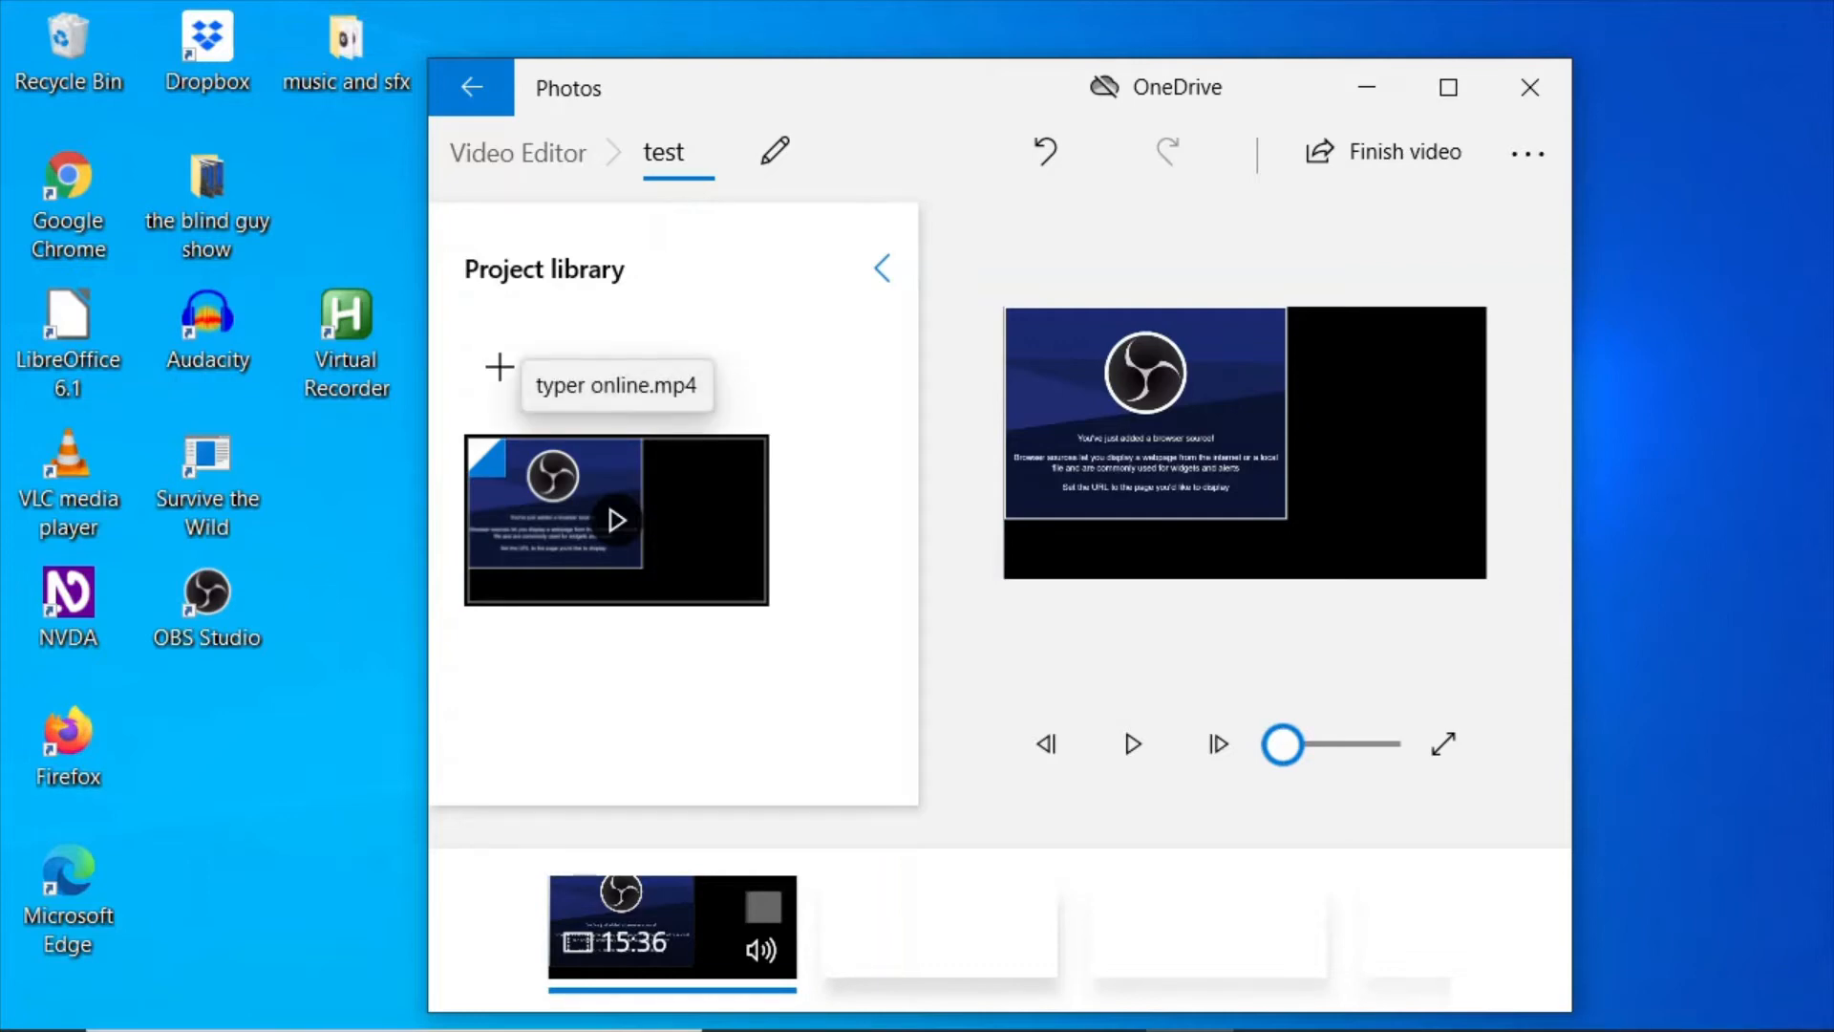
key(Tab)
key(Tab)
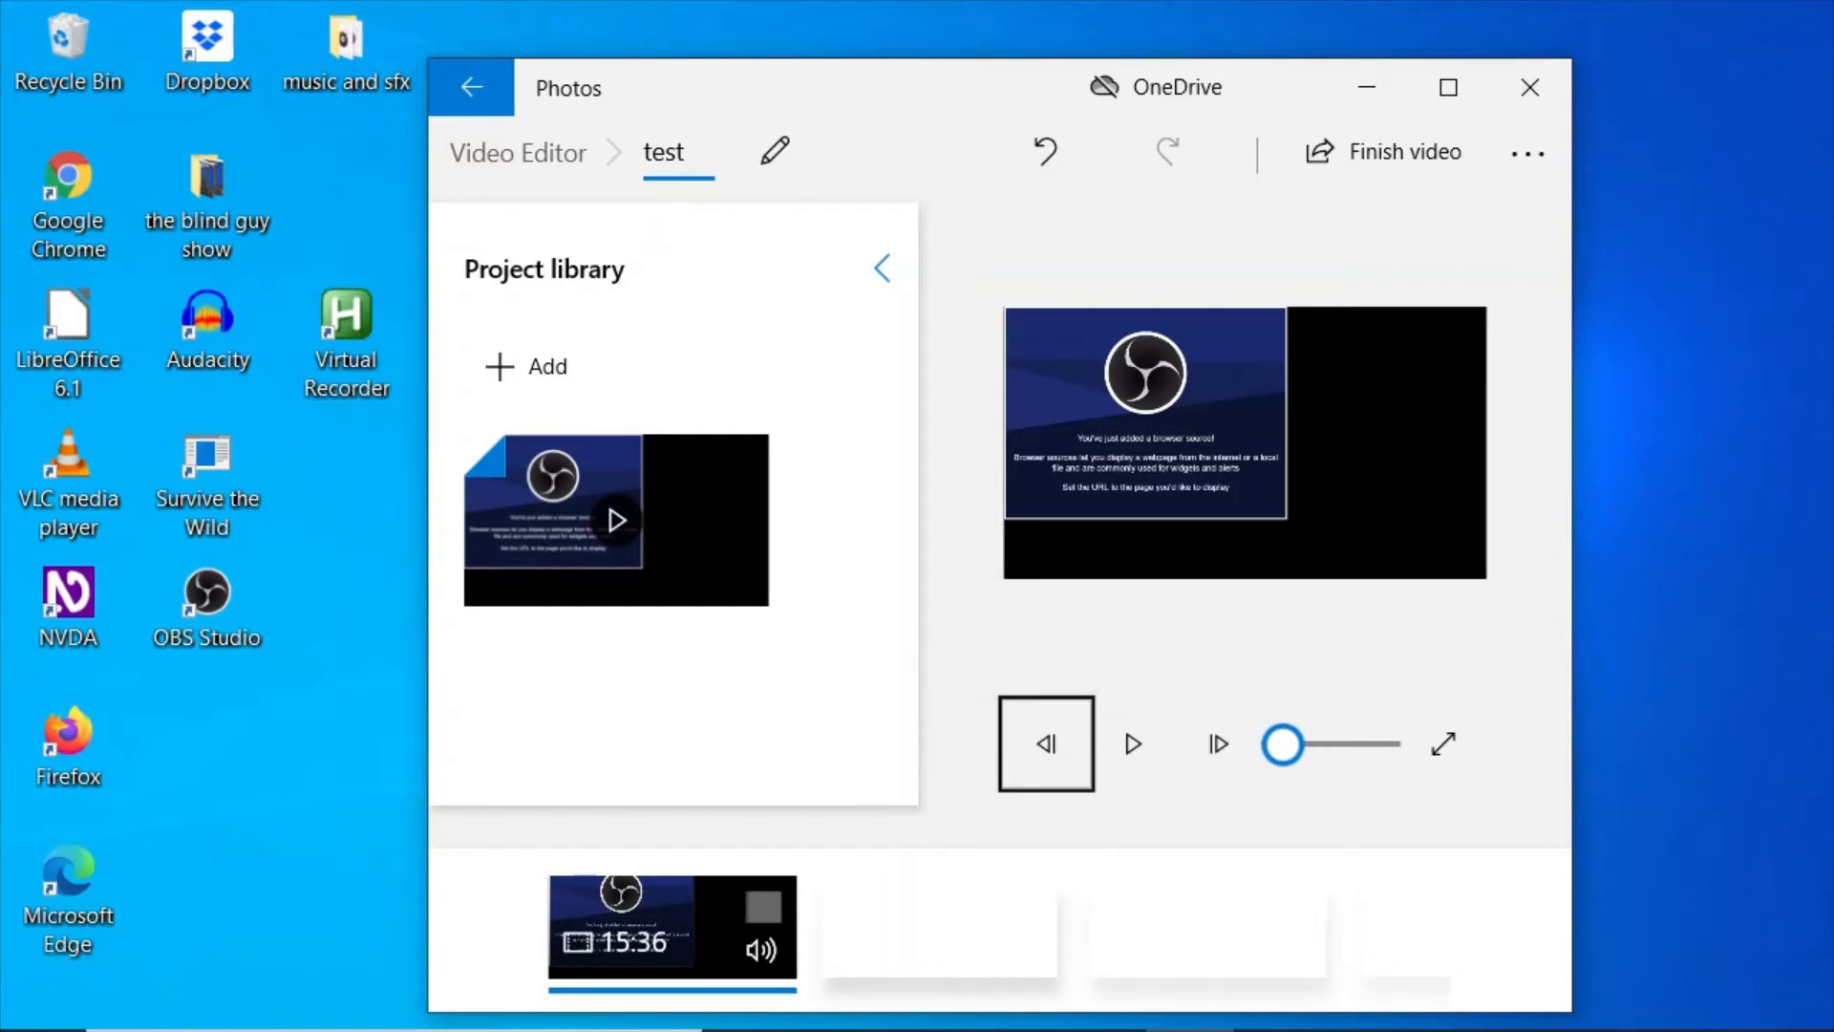
key(Tab)
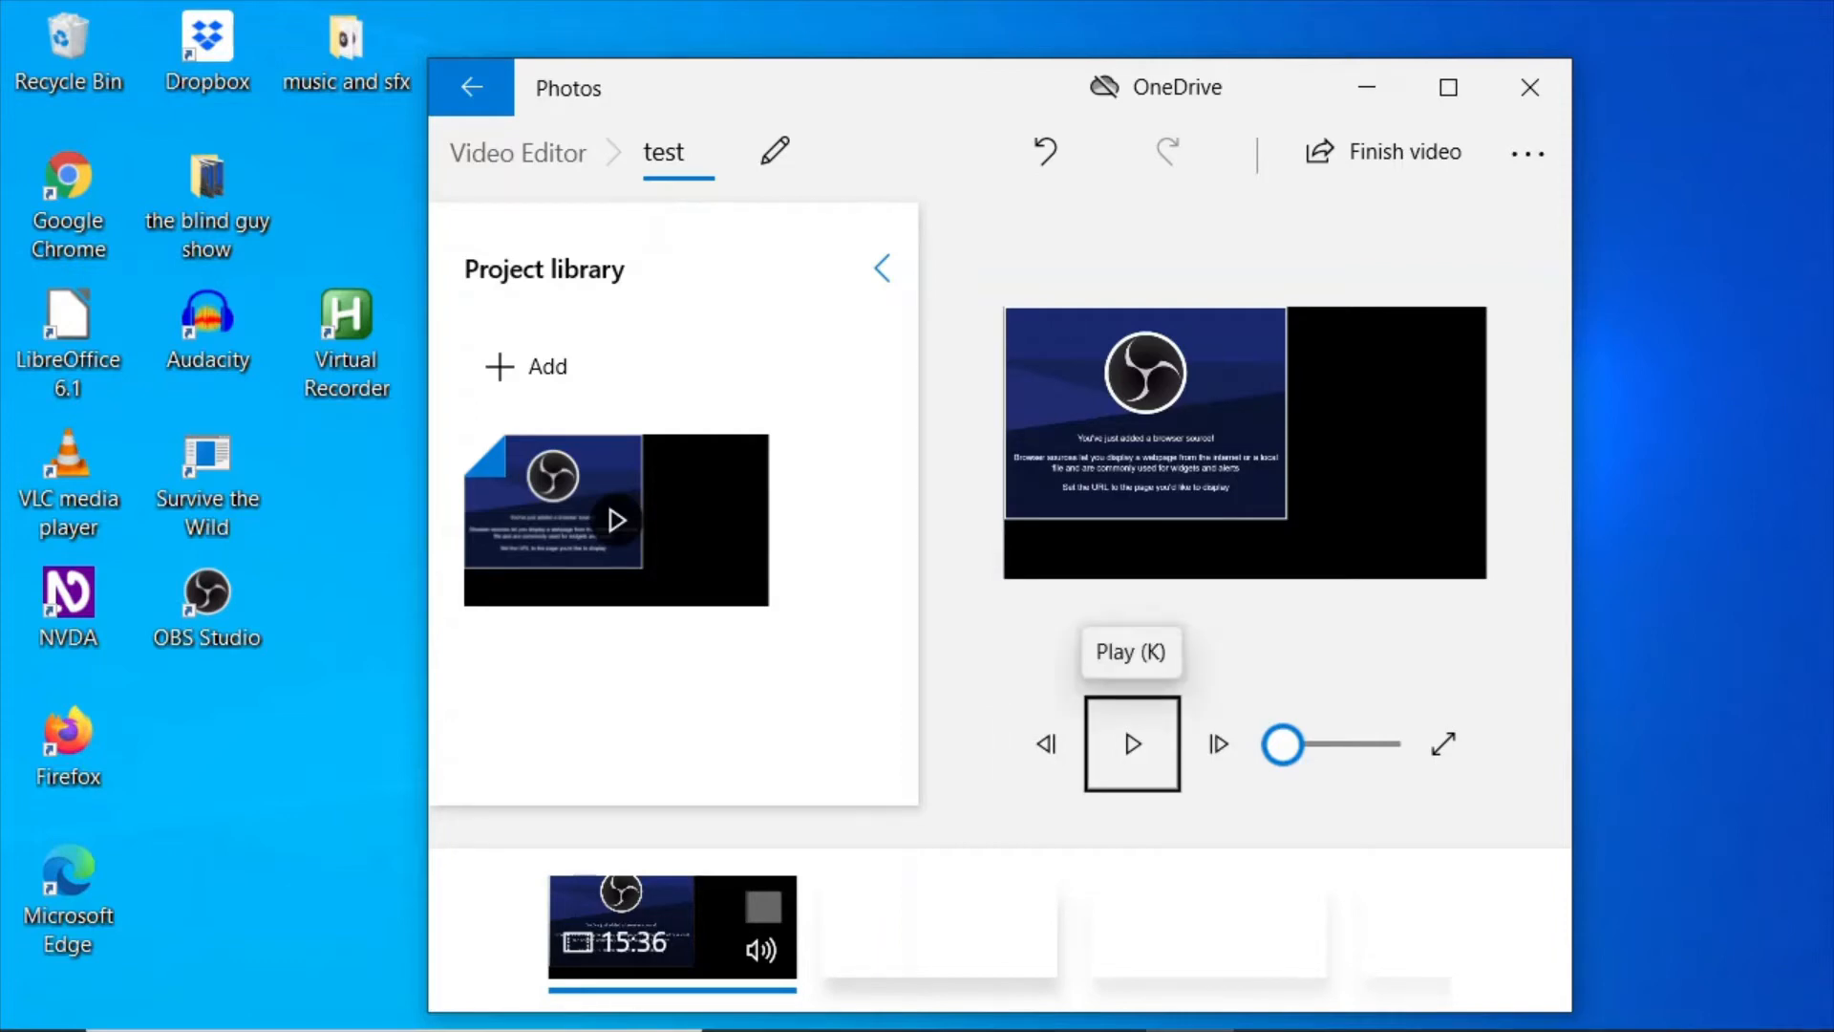
key(Tab)
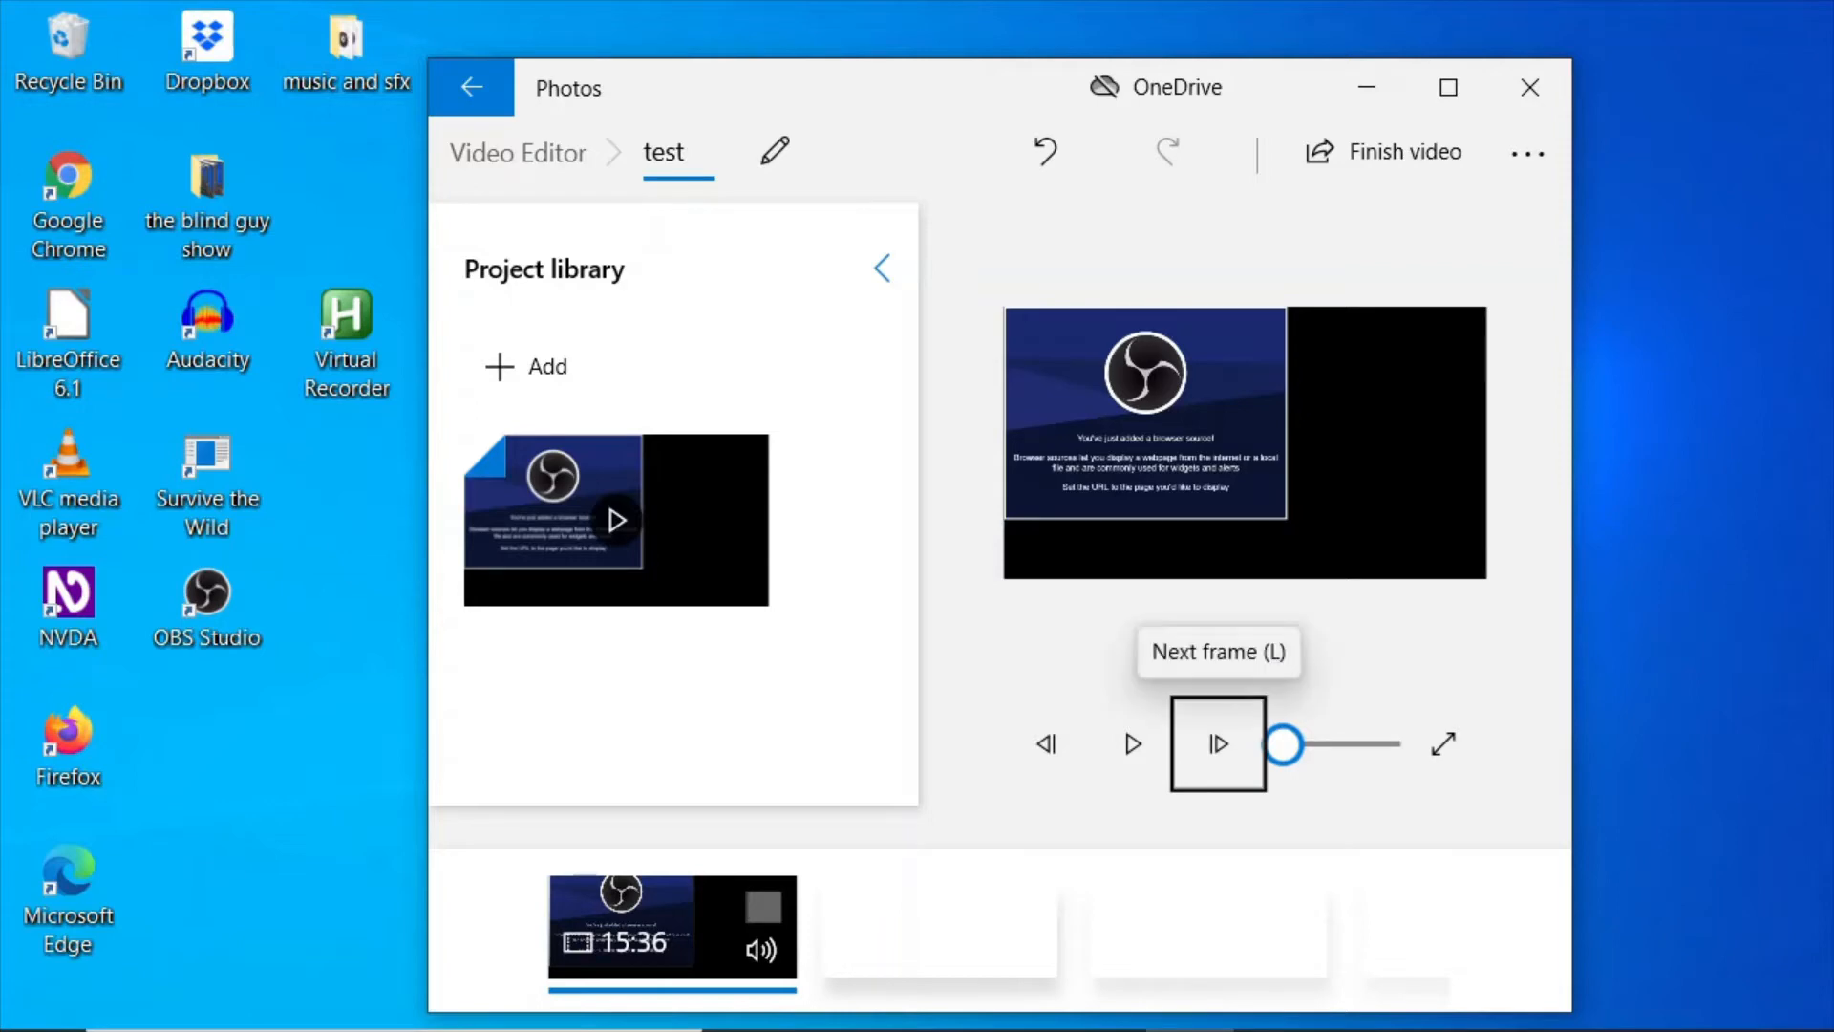
key(Tab)
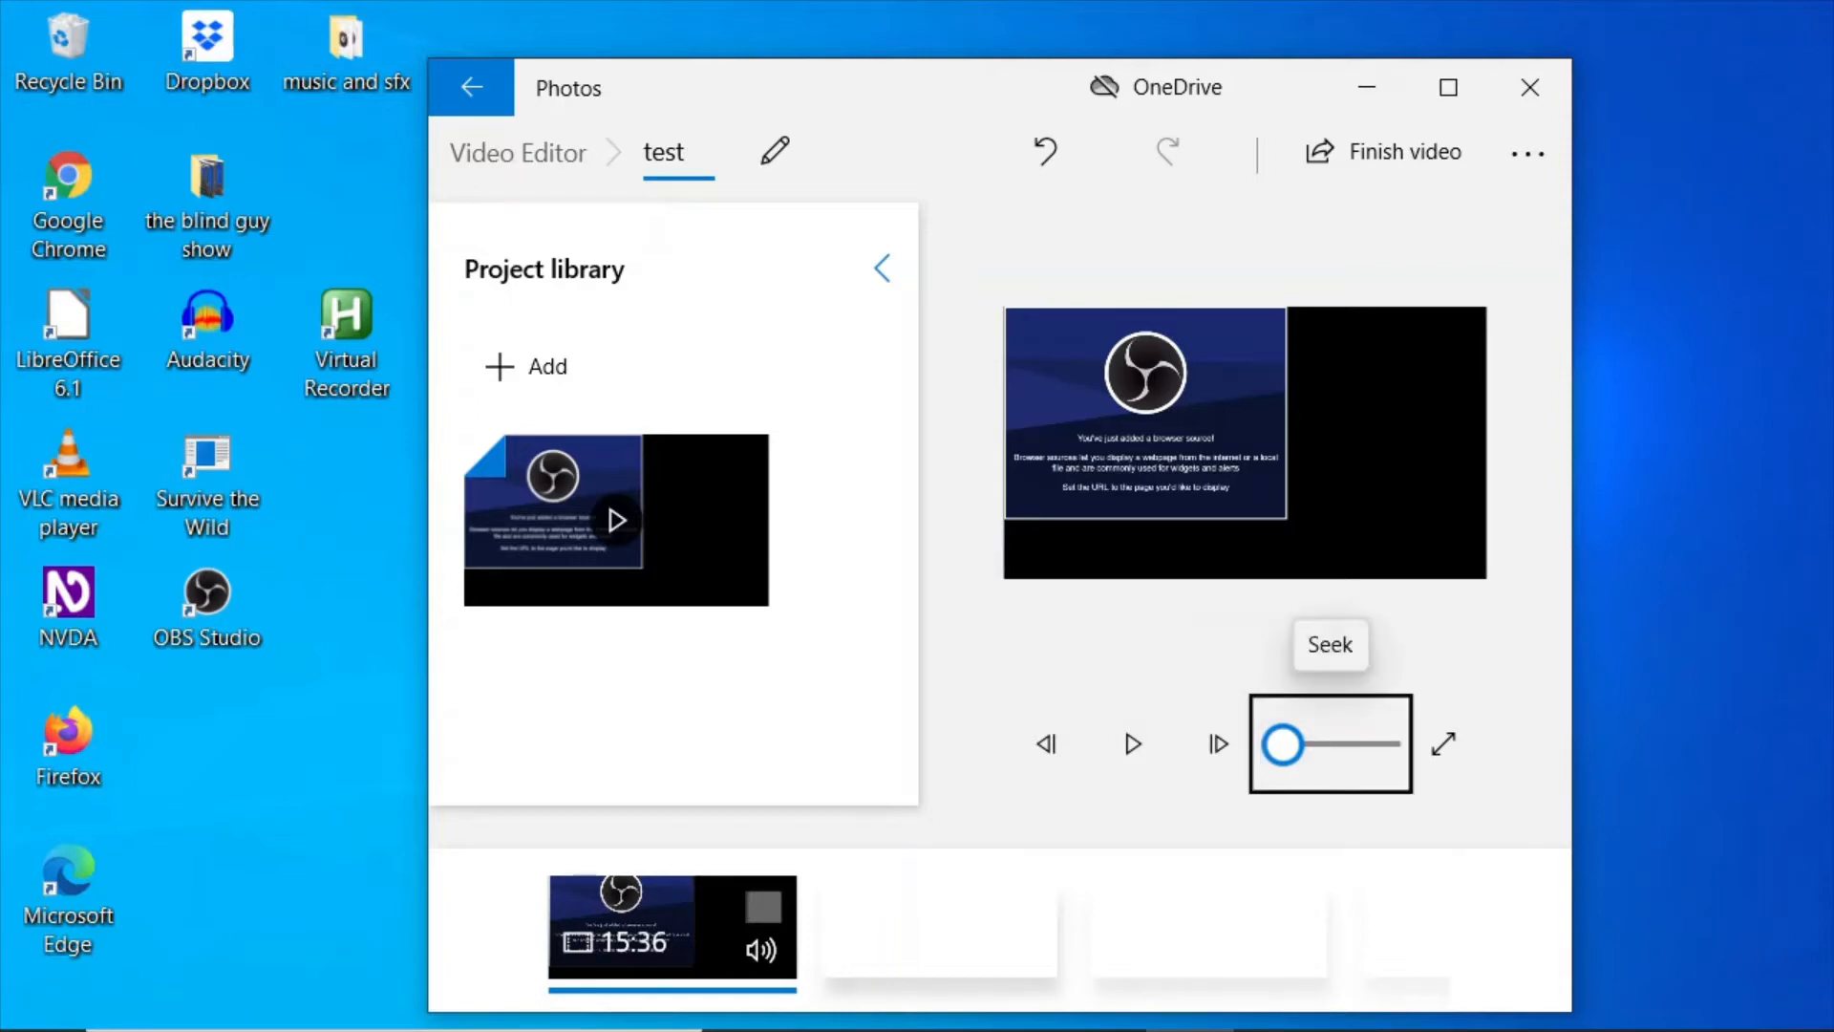
key(Tab)
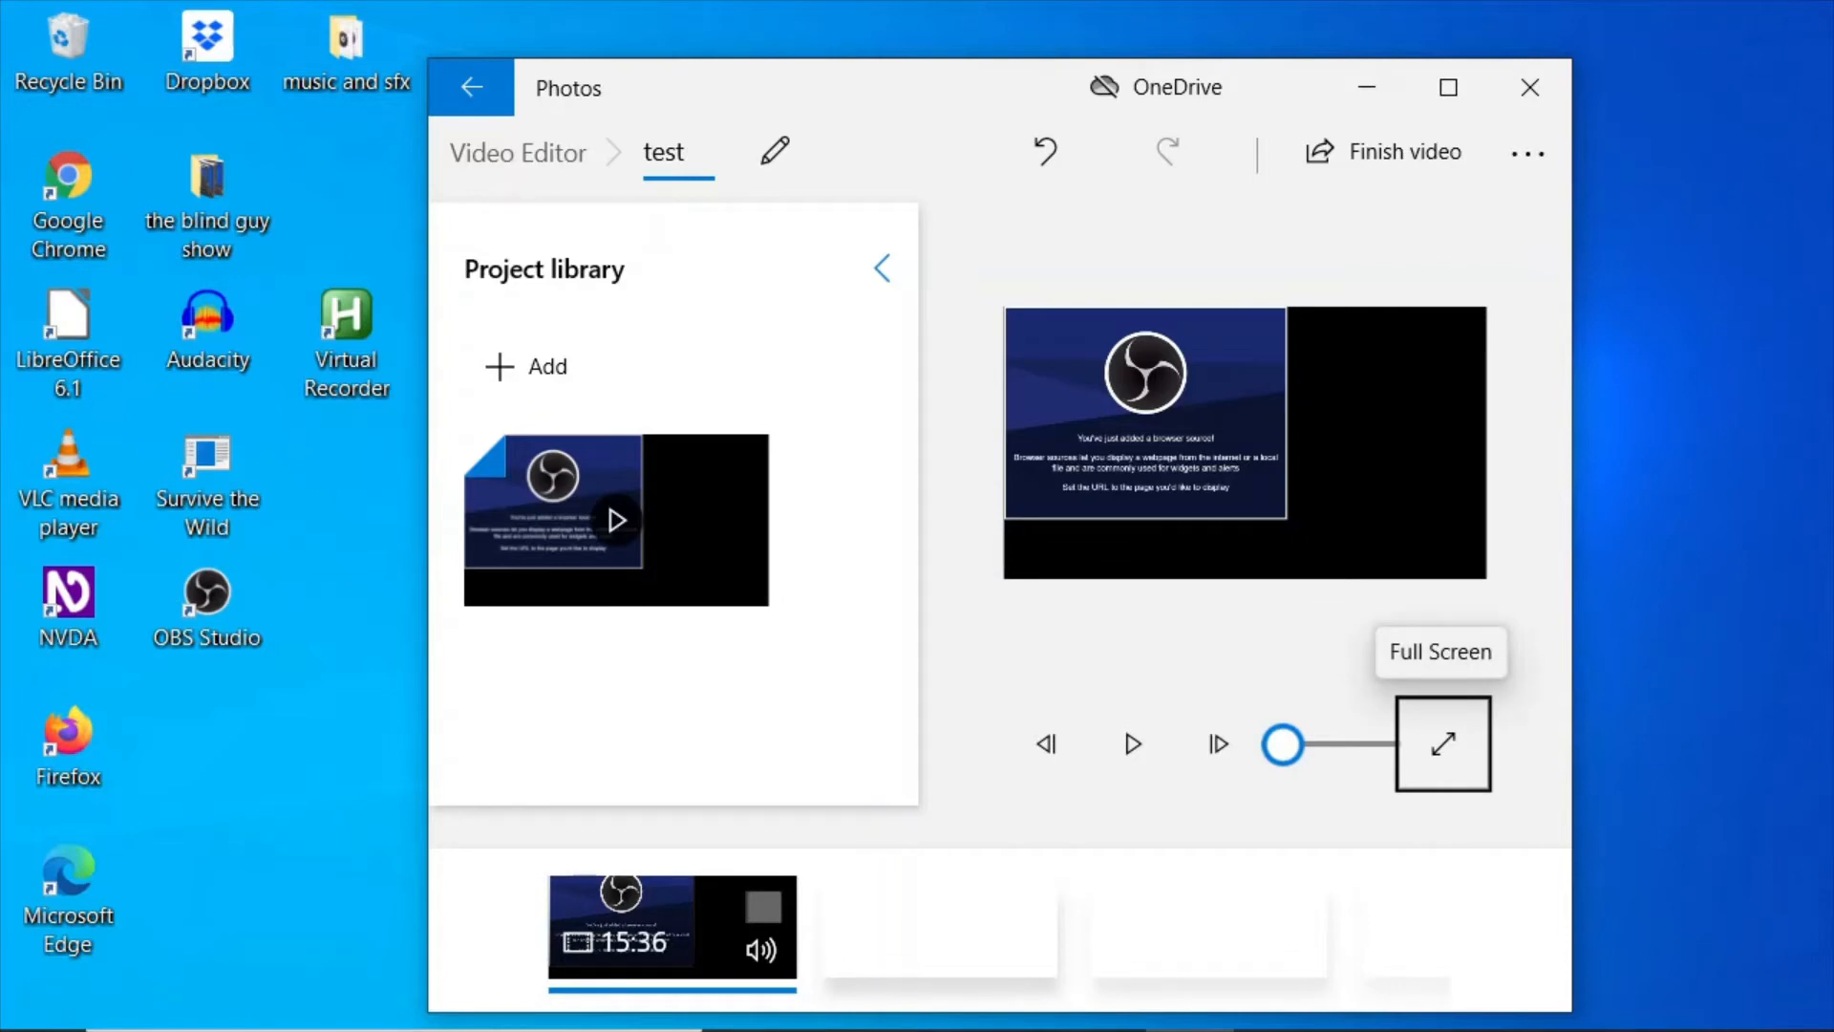
key(Tab)
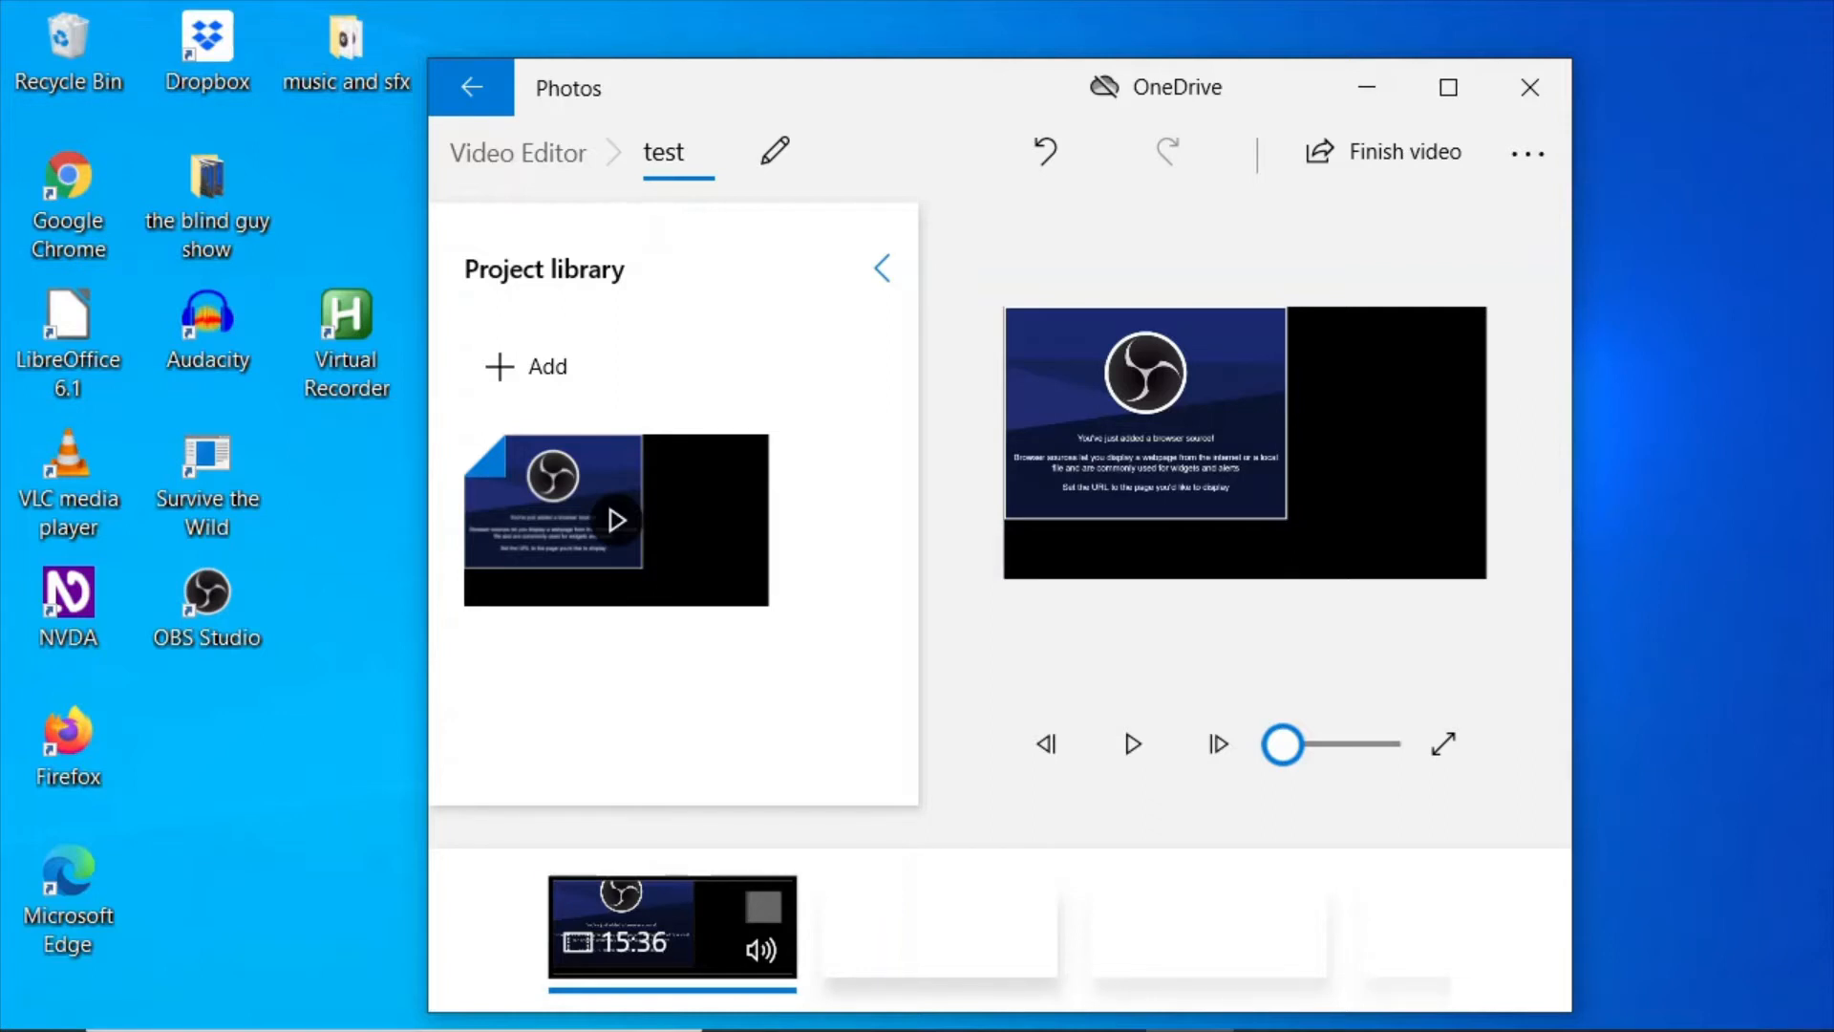
Play the video preview, pause it at about 7.1 seconds, and return to the clip in the storyboard.
key(shift+Tab)
key(shift+Tab)
key(shift+Tab)
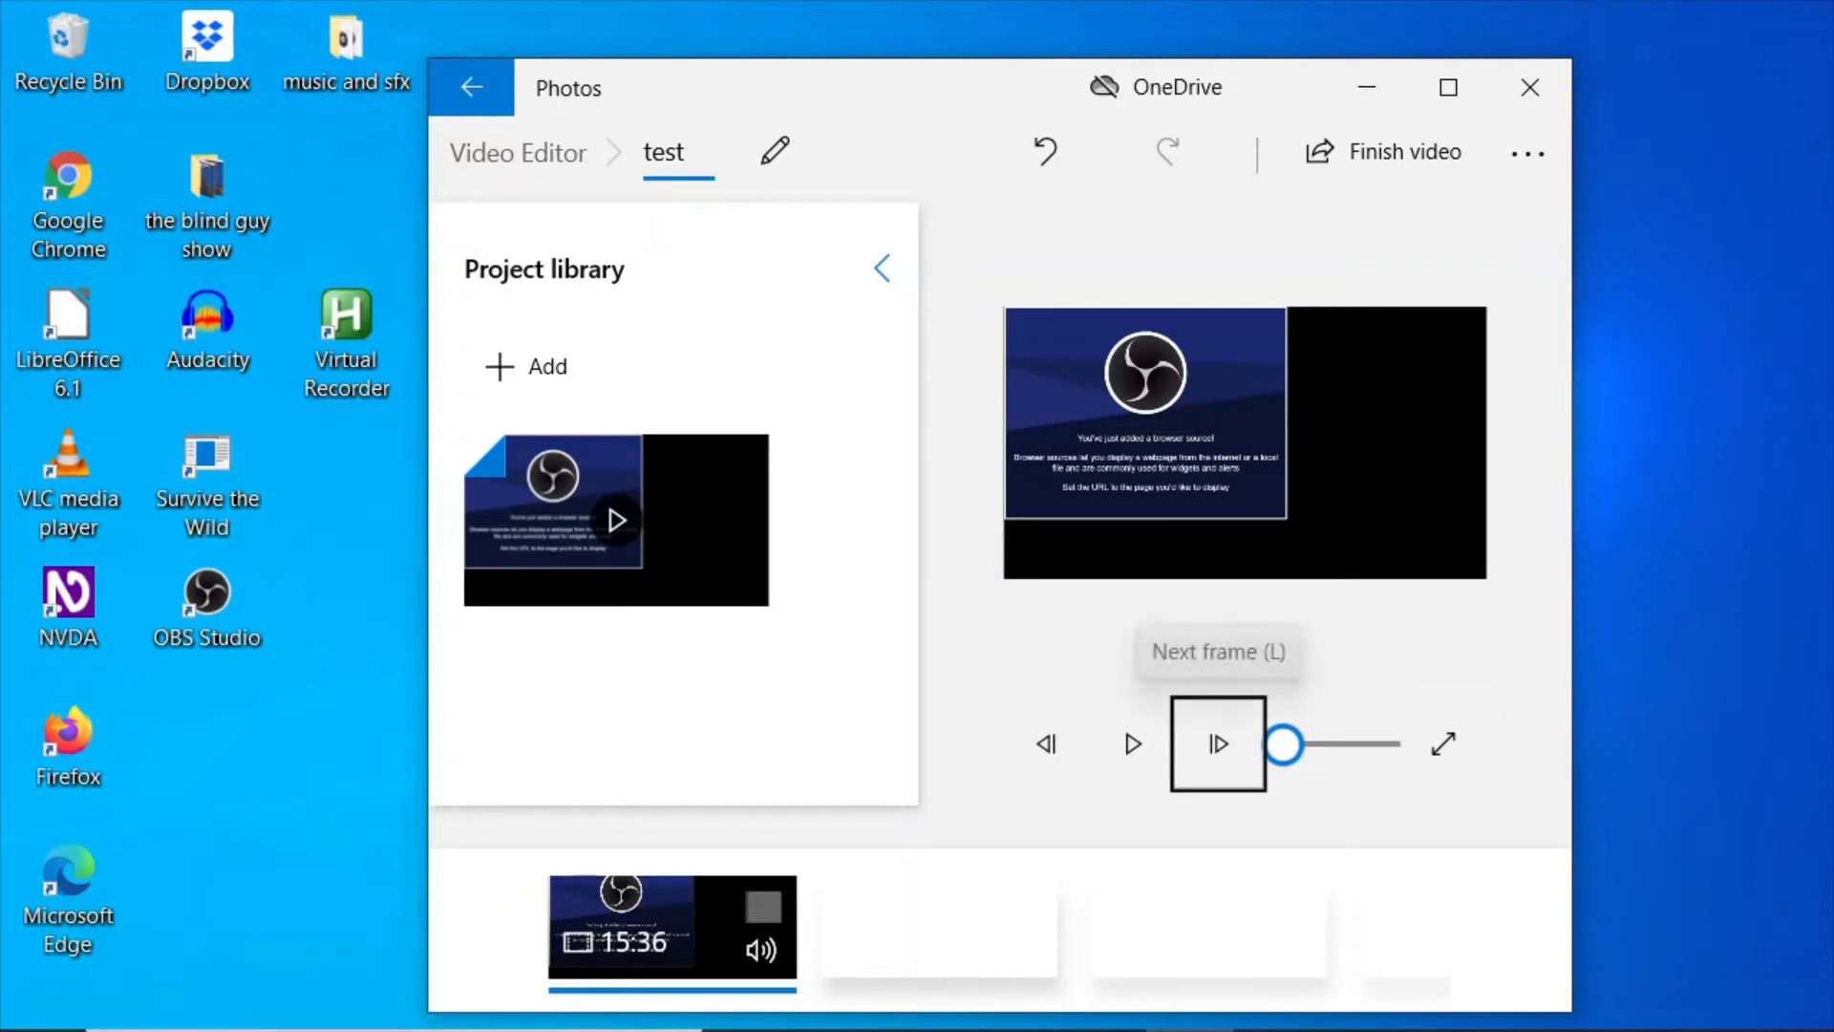
key(shift+Tab)
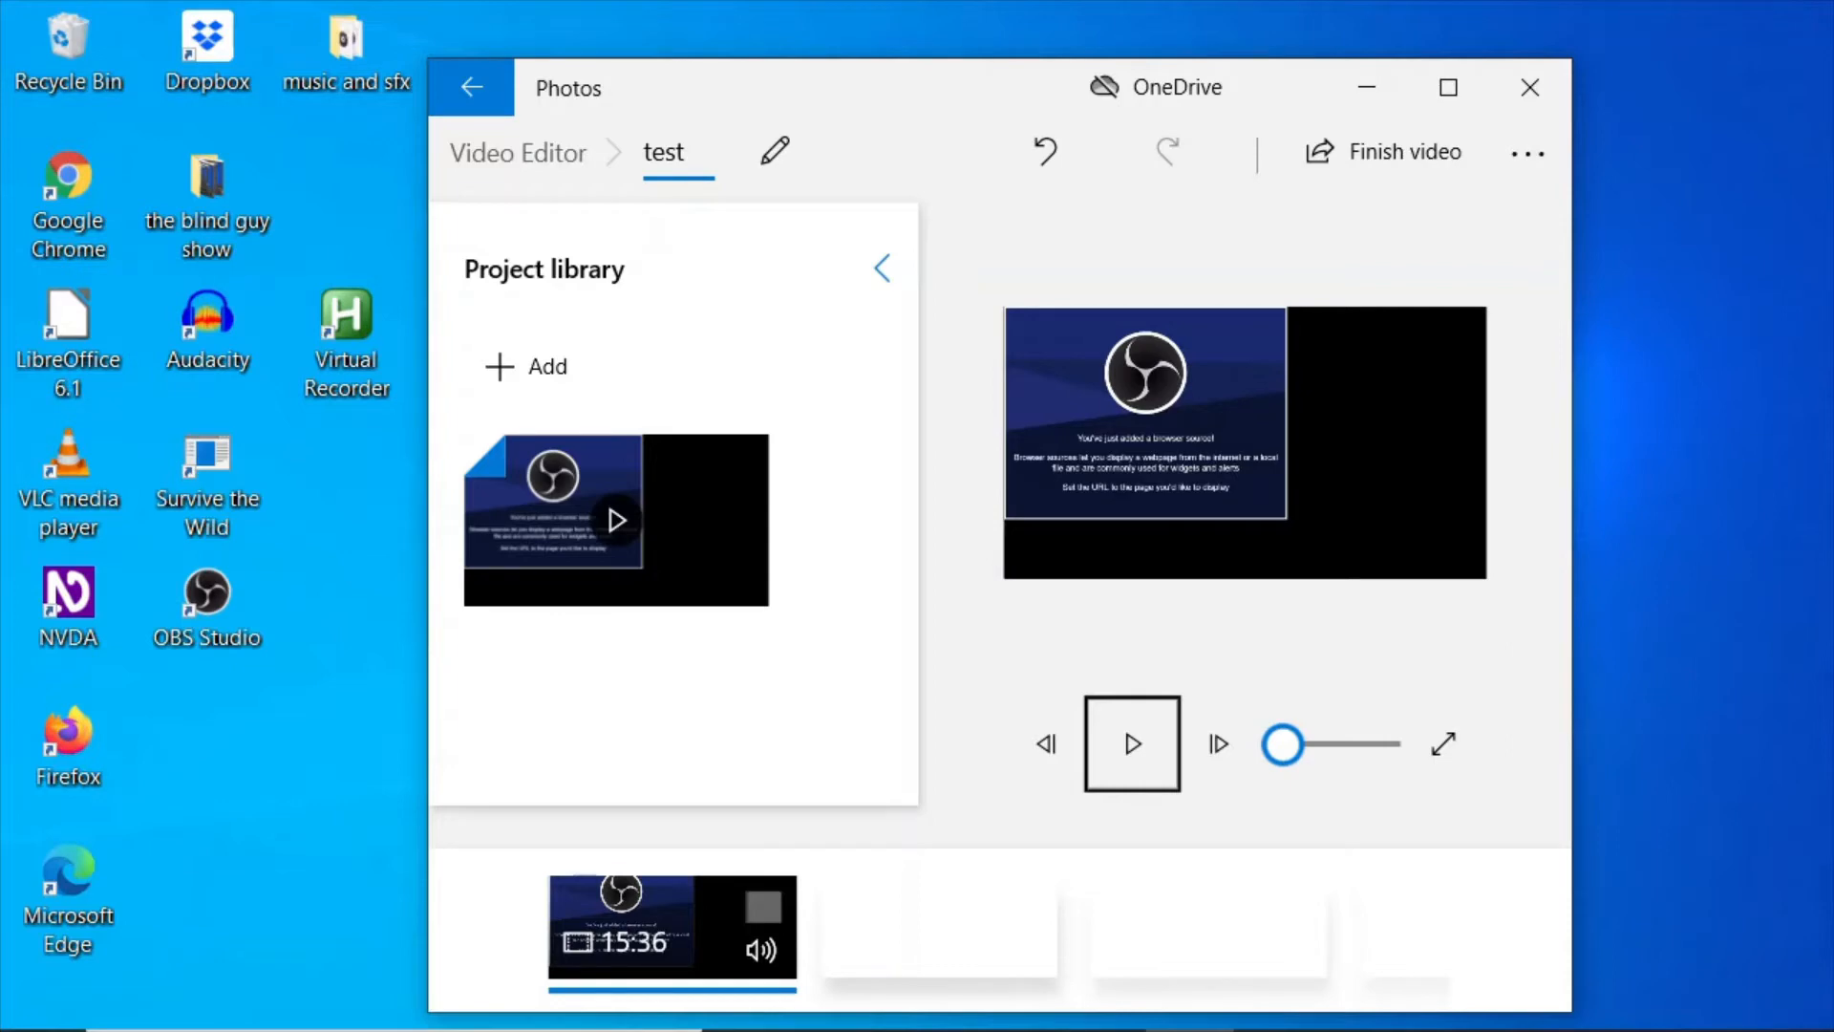
key(space)
key(space)
key(Tab)
key(Tab)
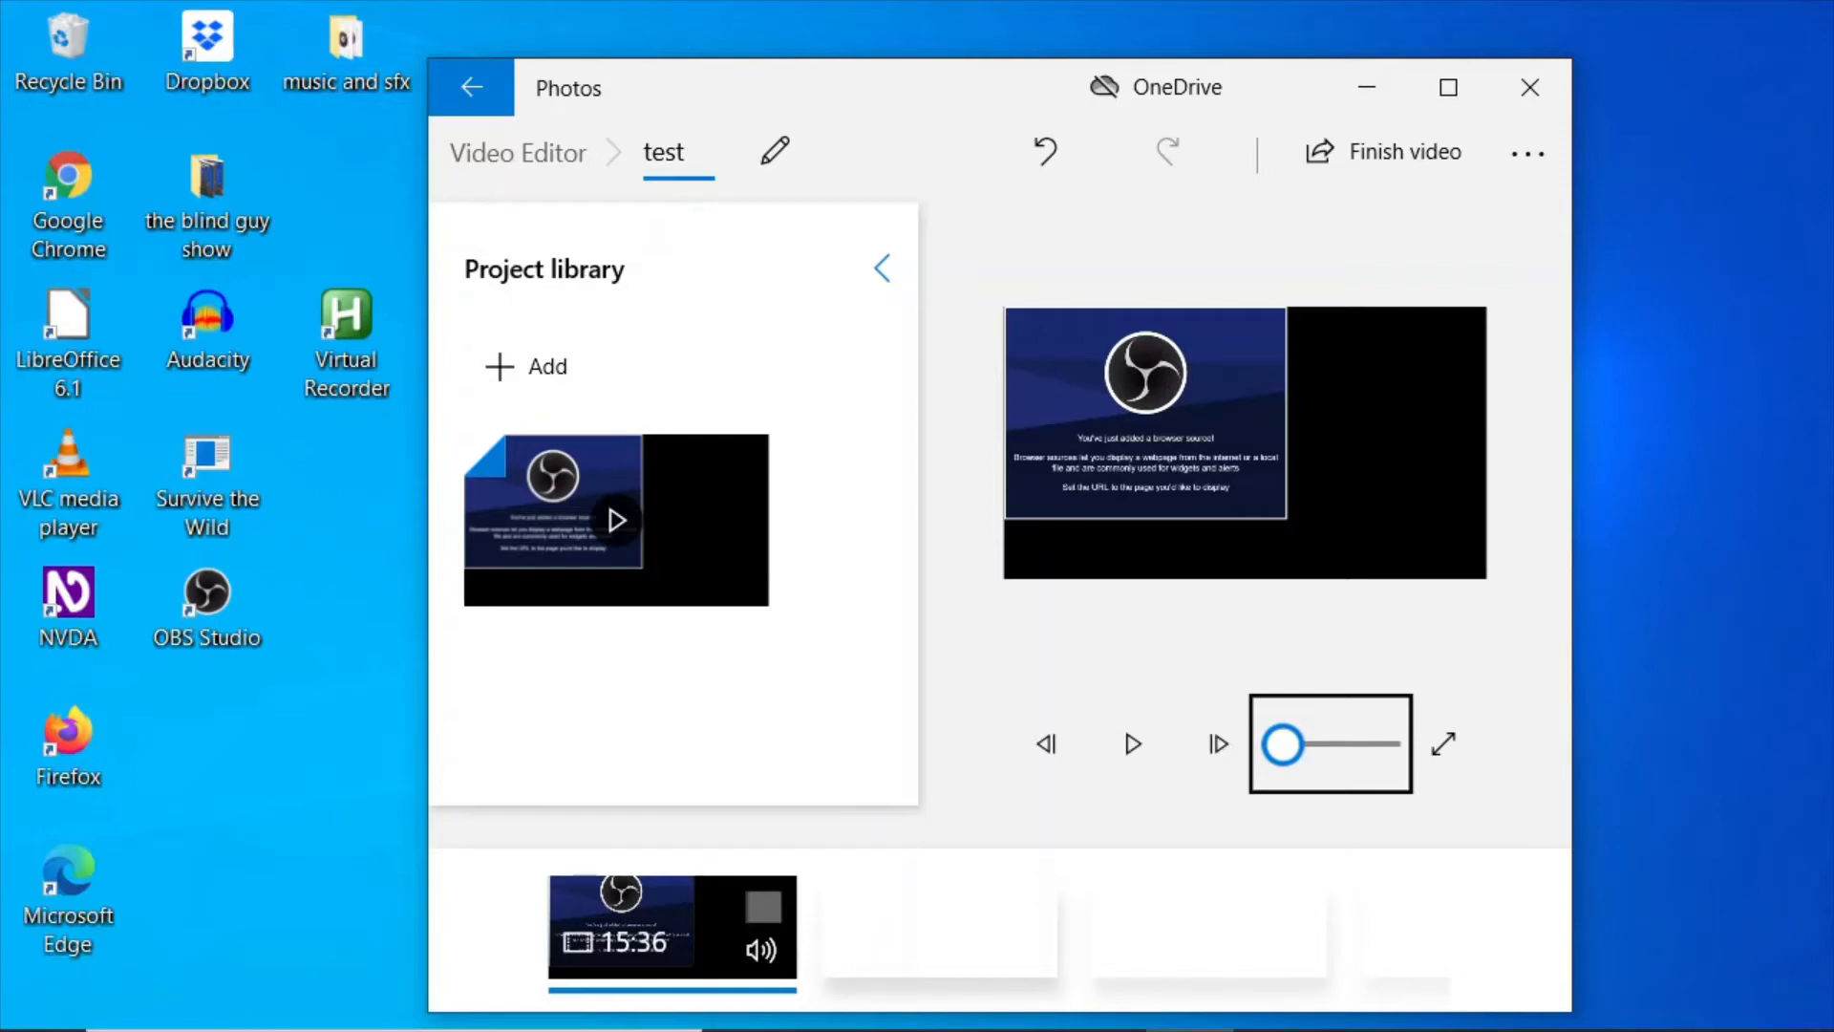
key(Tab)
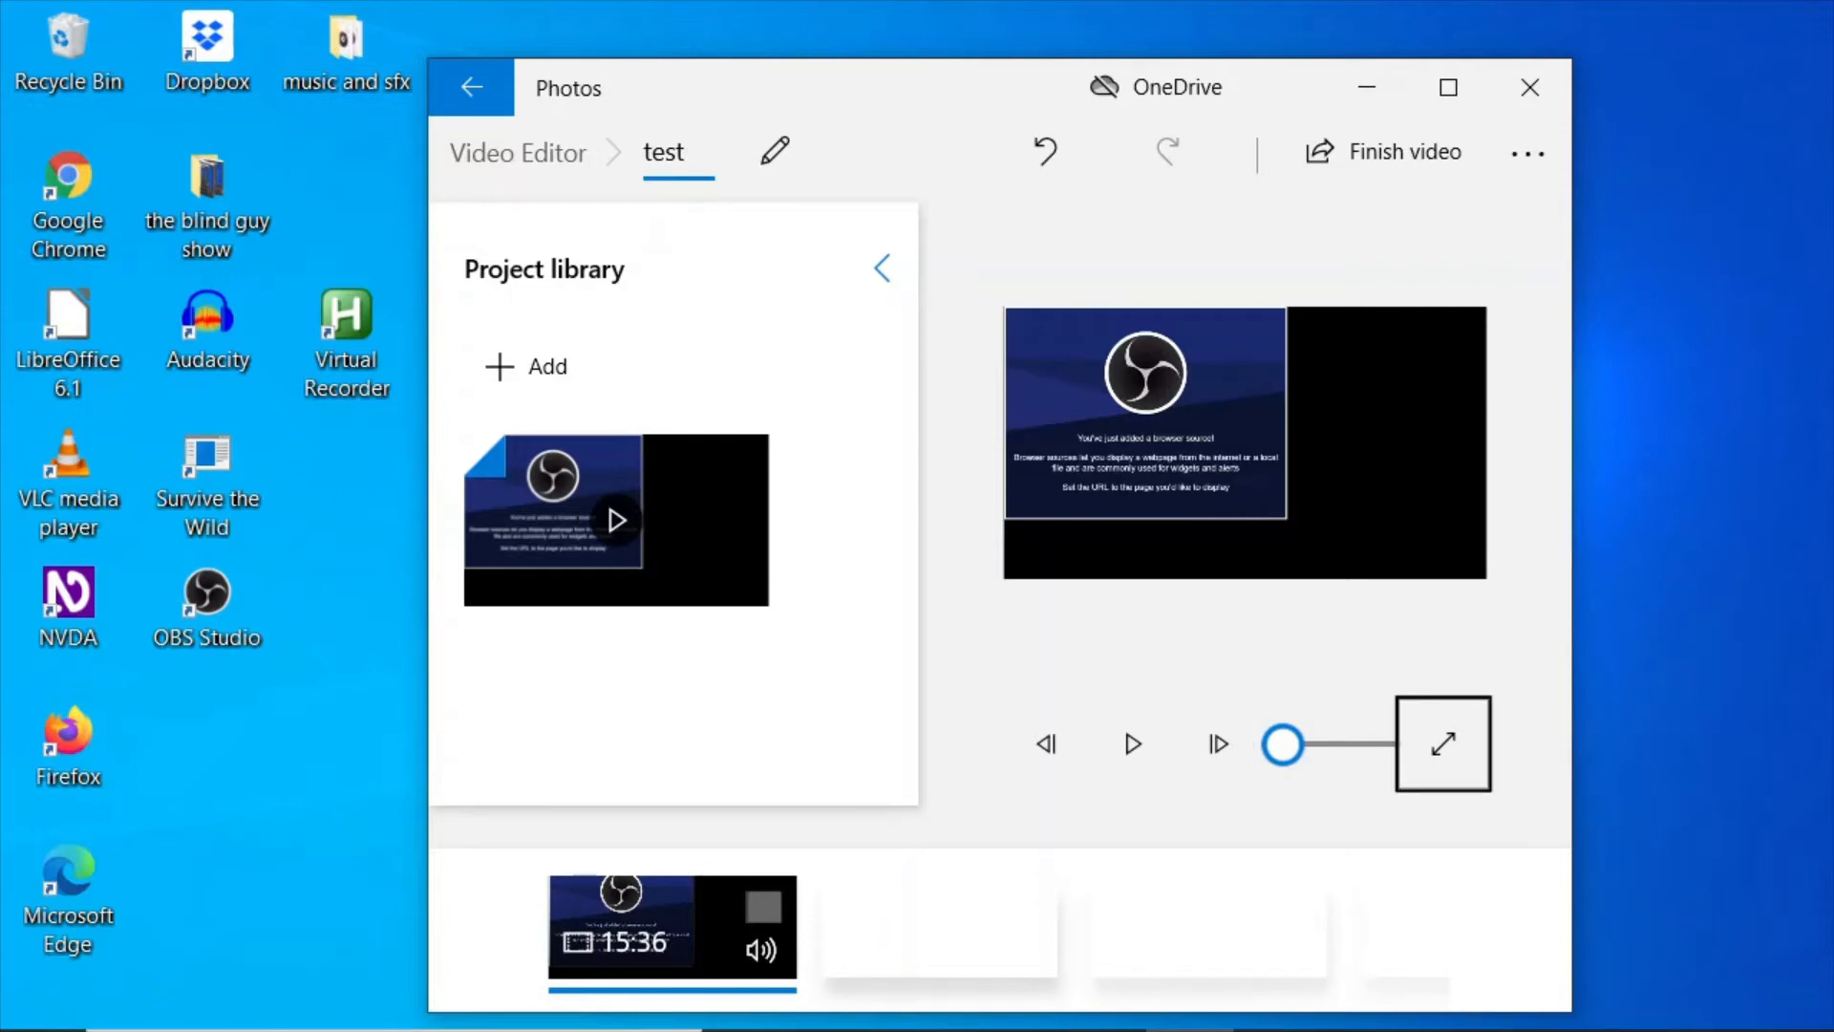
key(Tab)
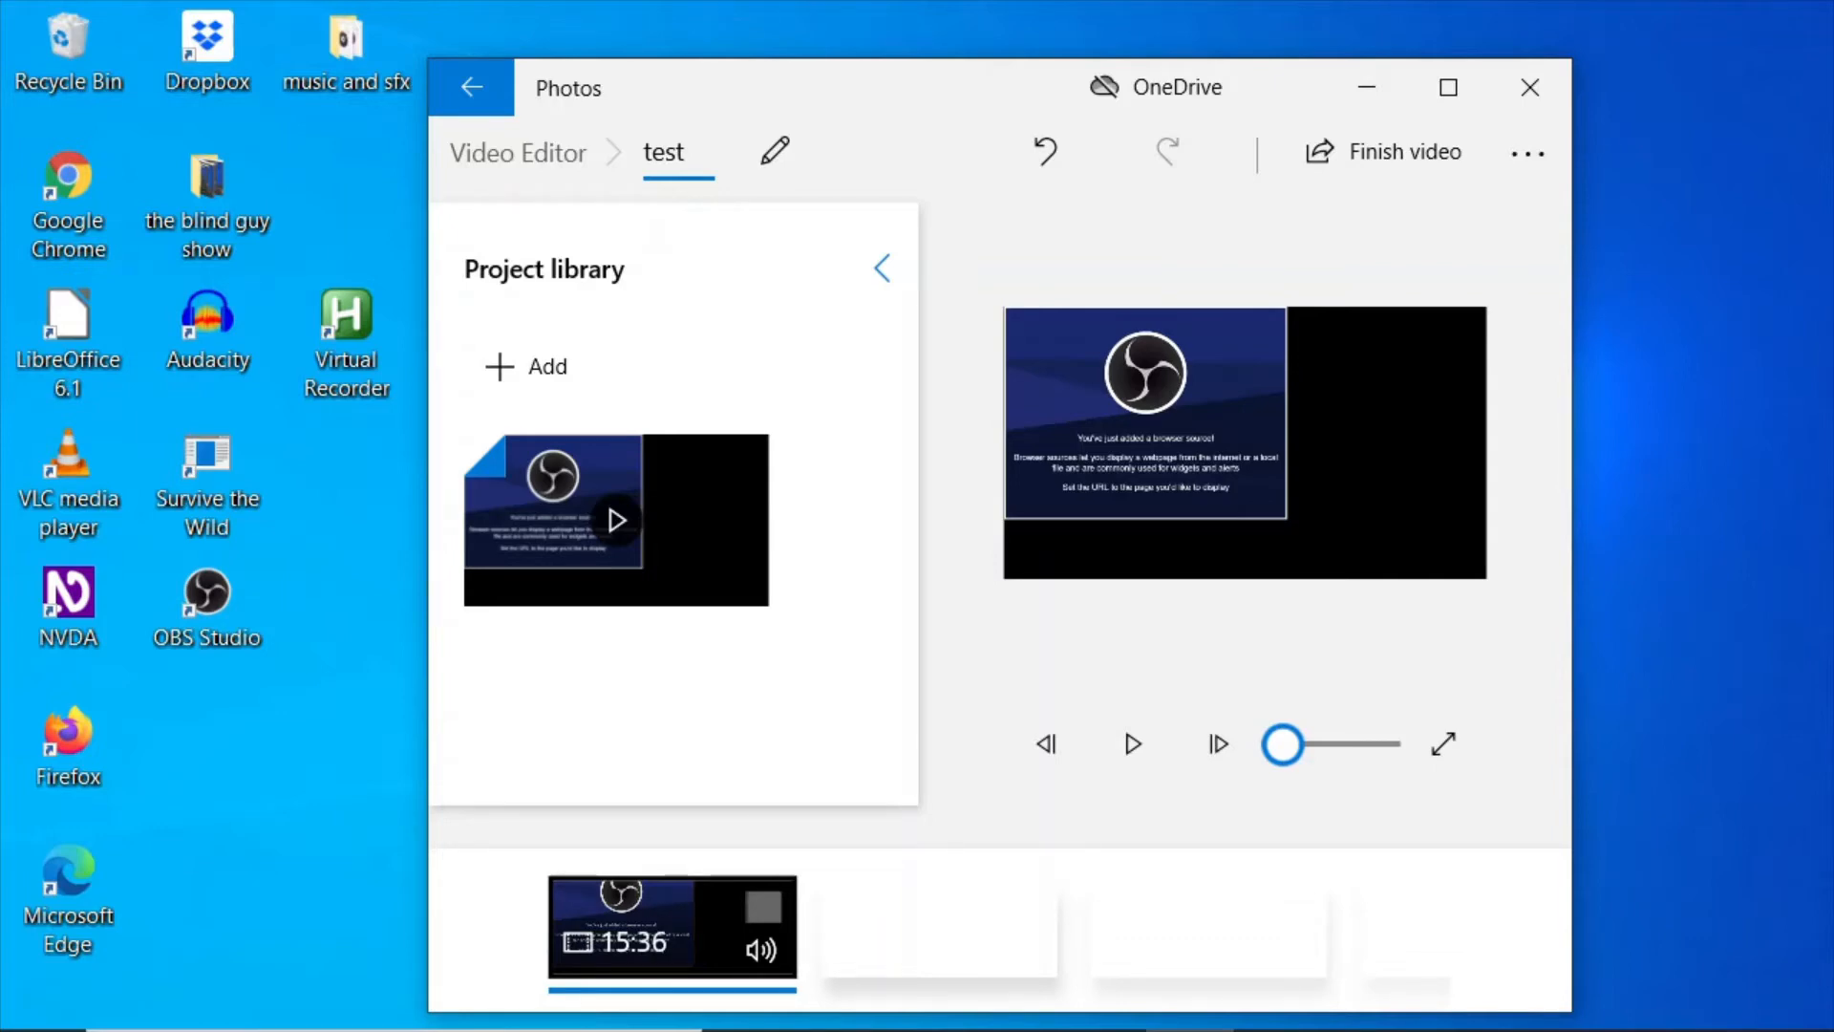
Review the actions available for the storyboard clip in order, from Add title card through Remove everything.
key(shift+F10)
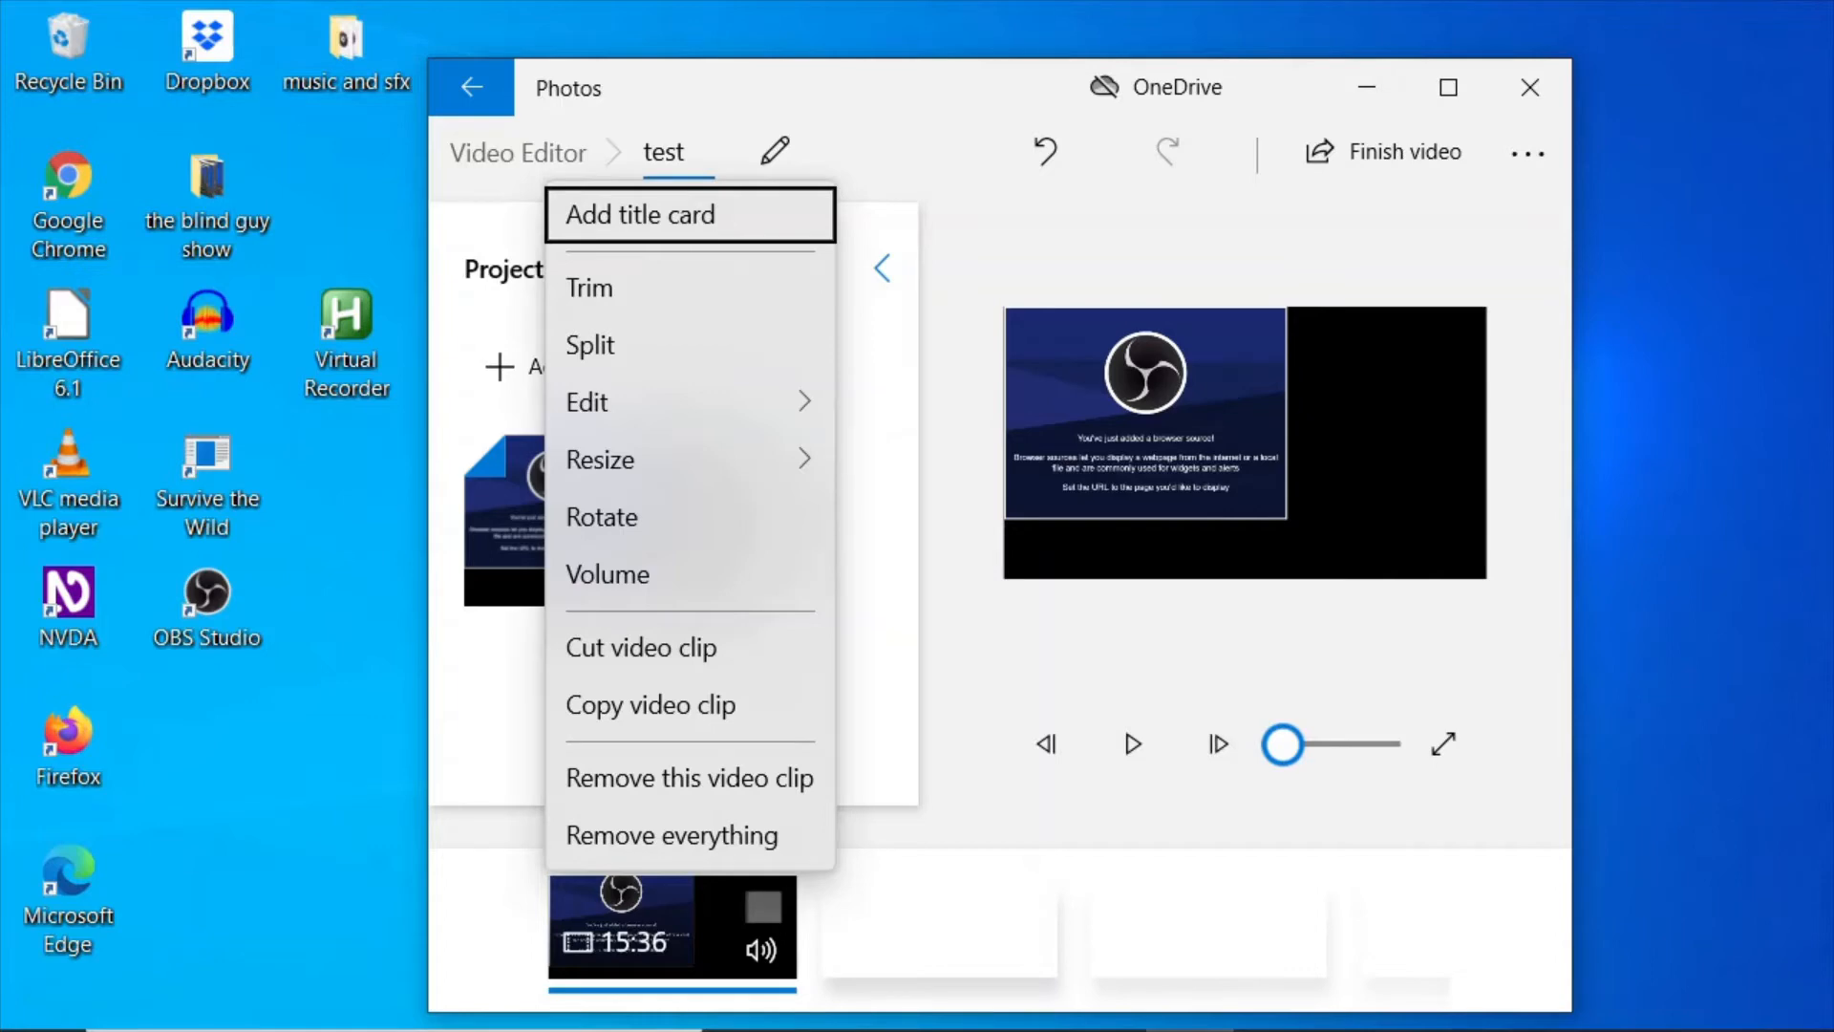
key(Down)
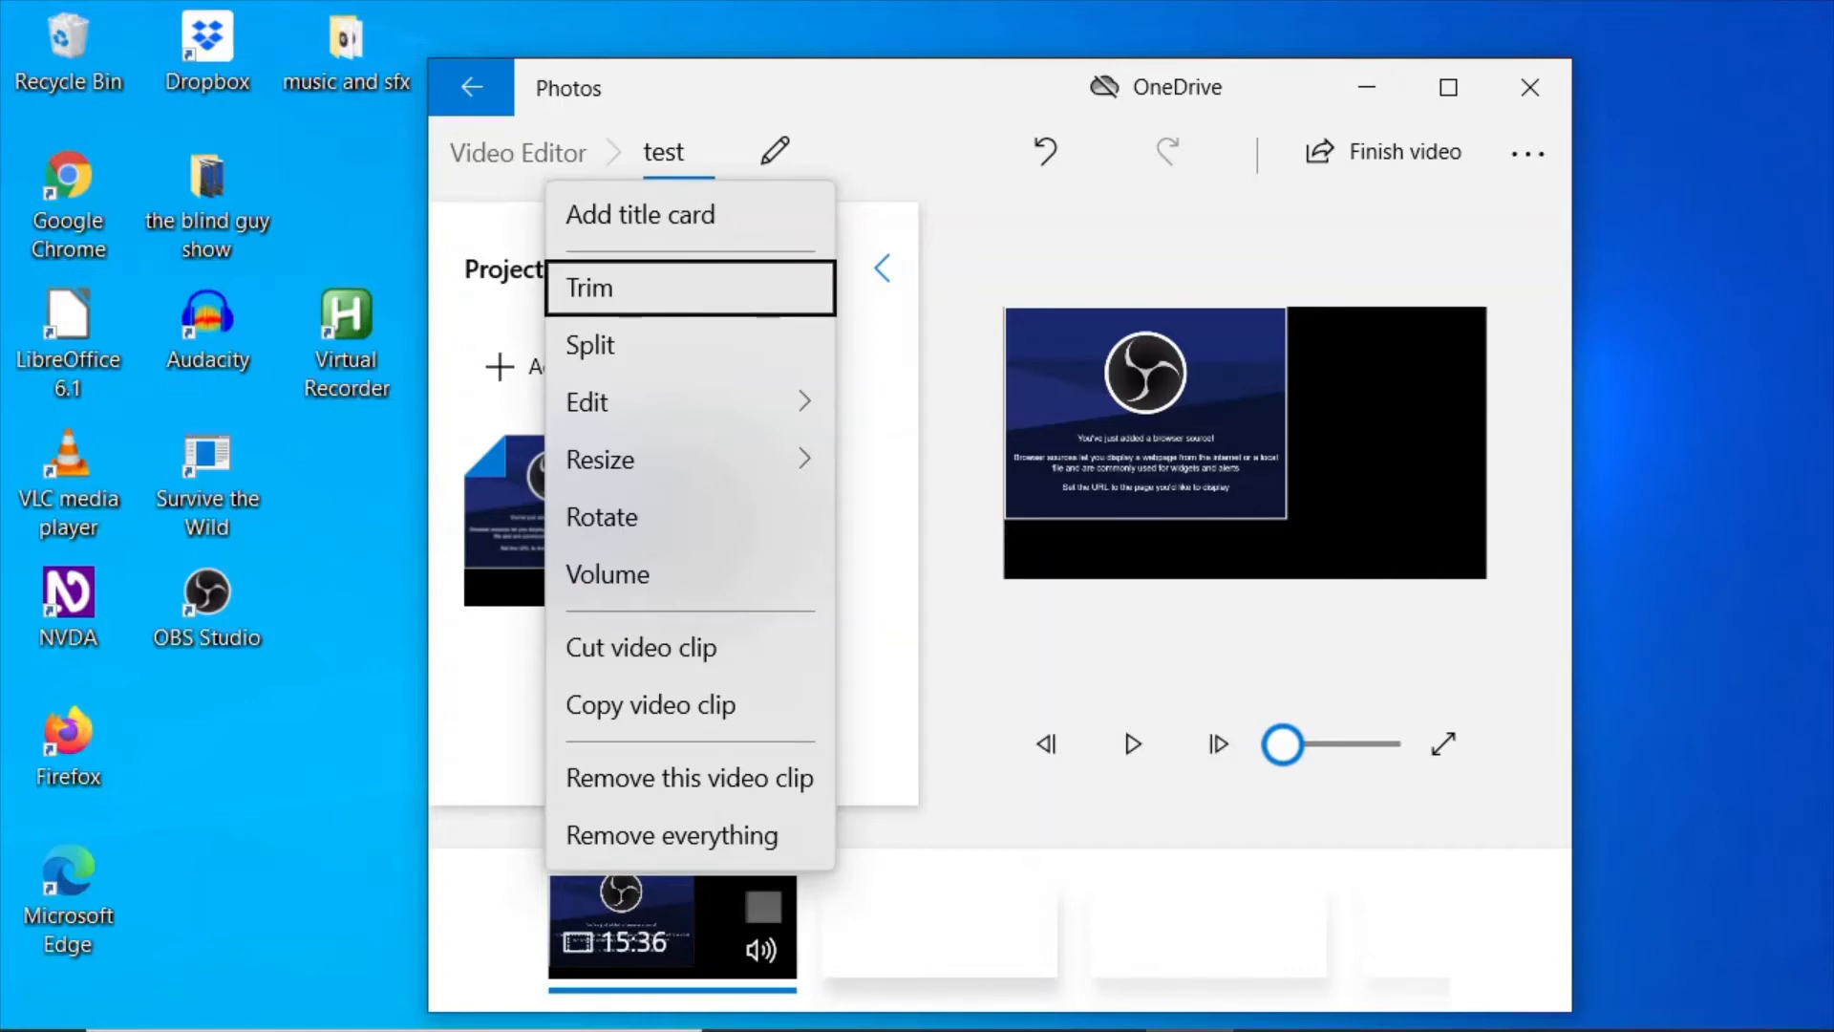
key(Down)
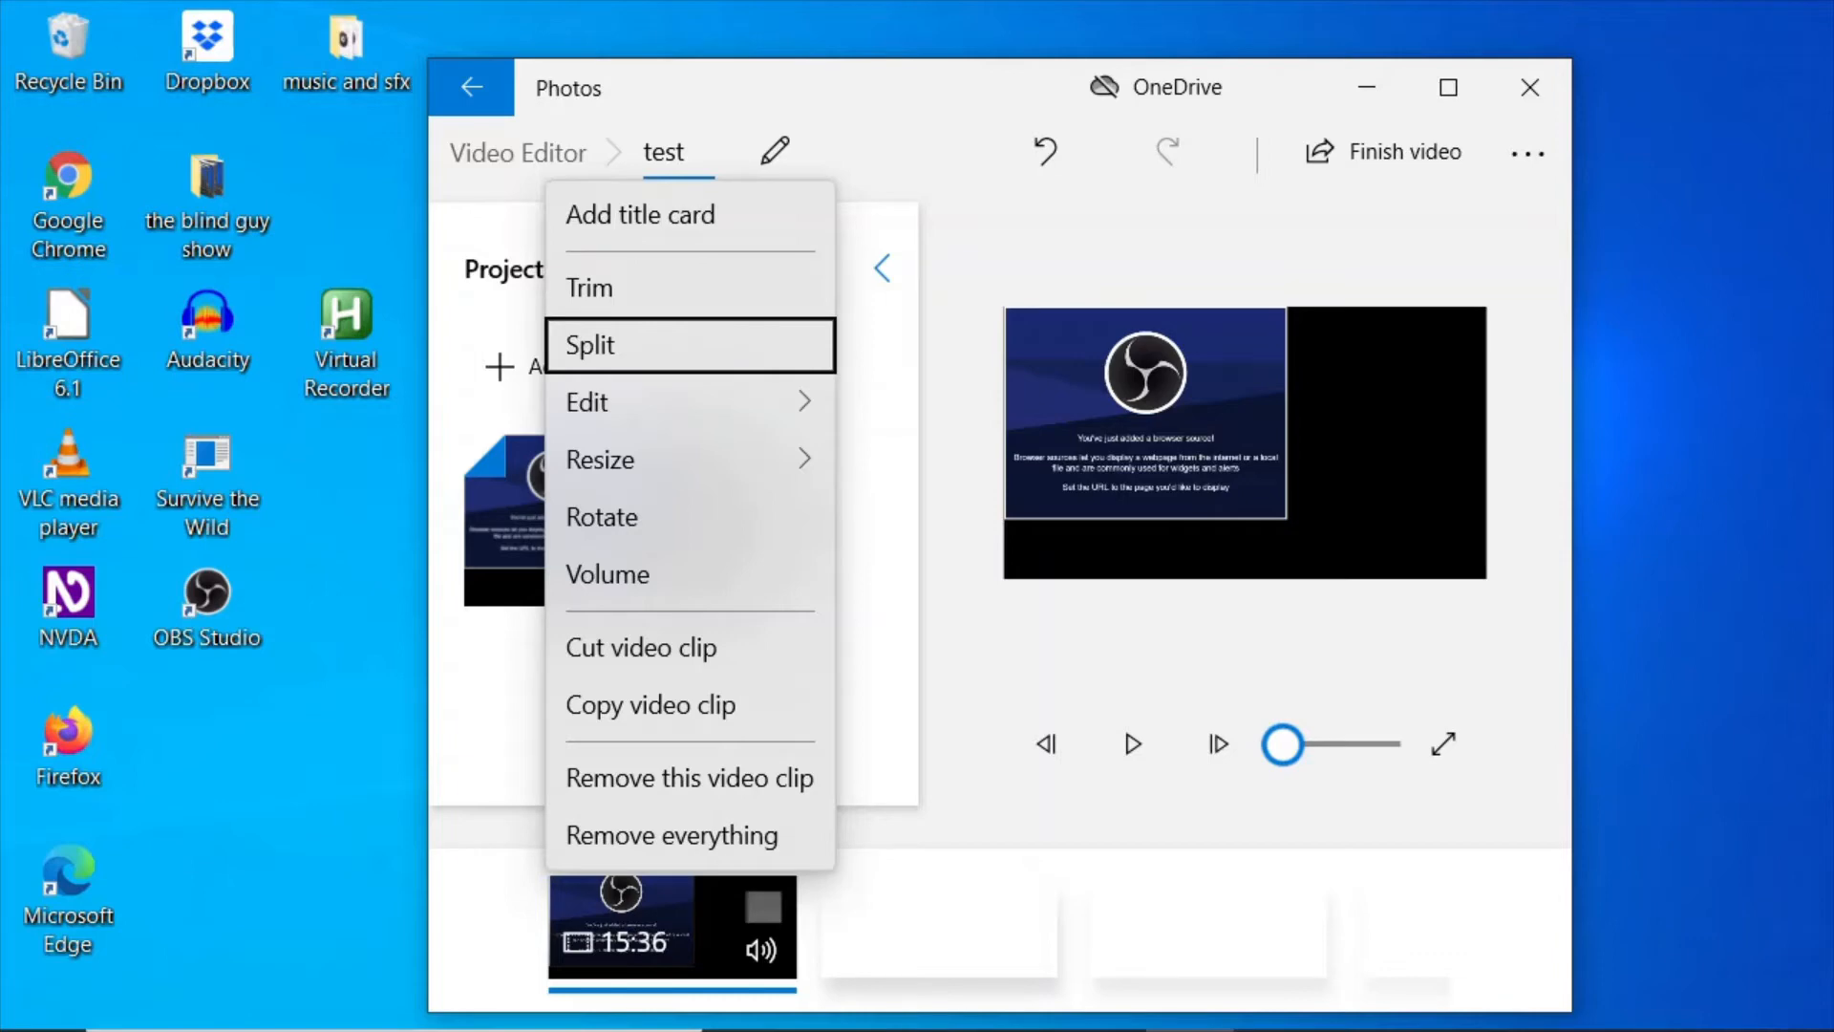
key(Down)
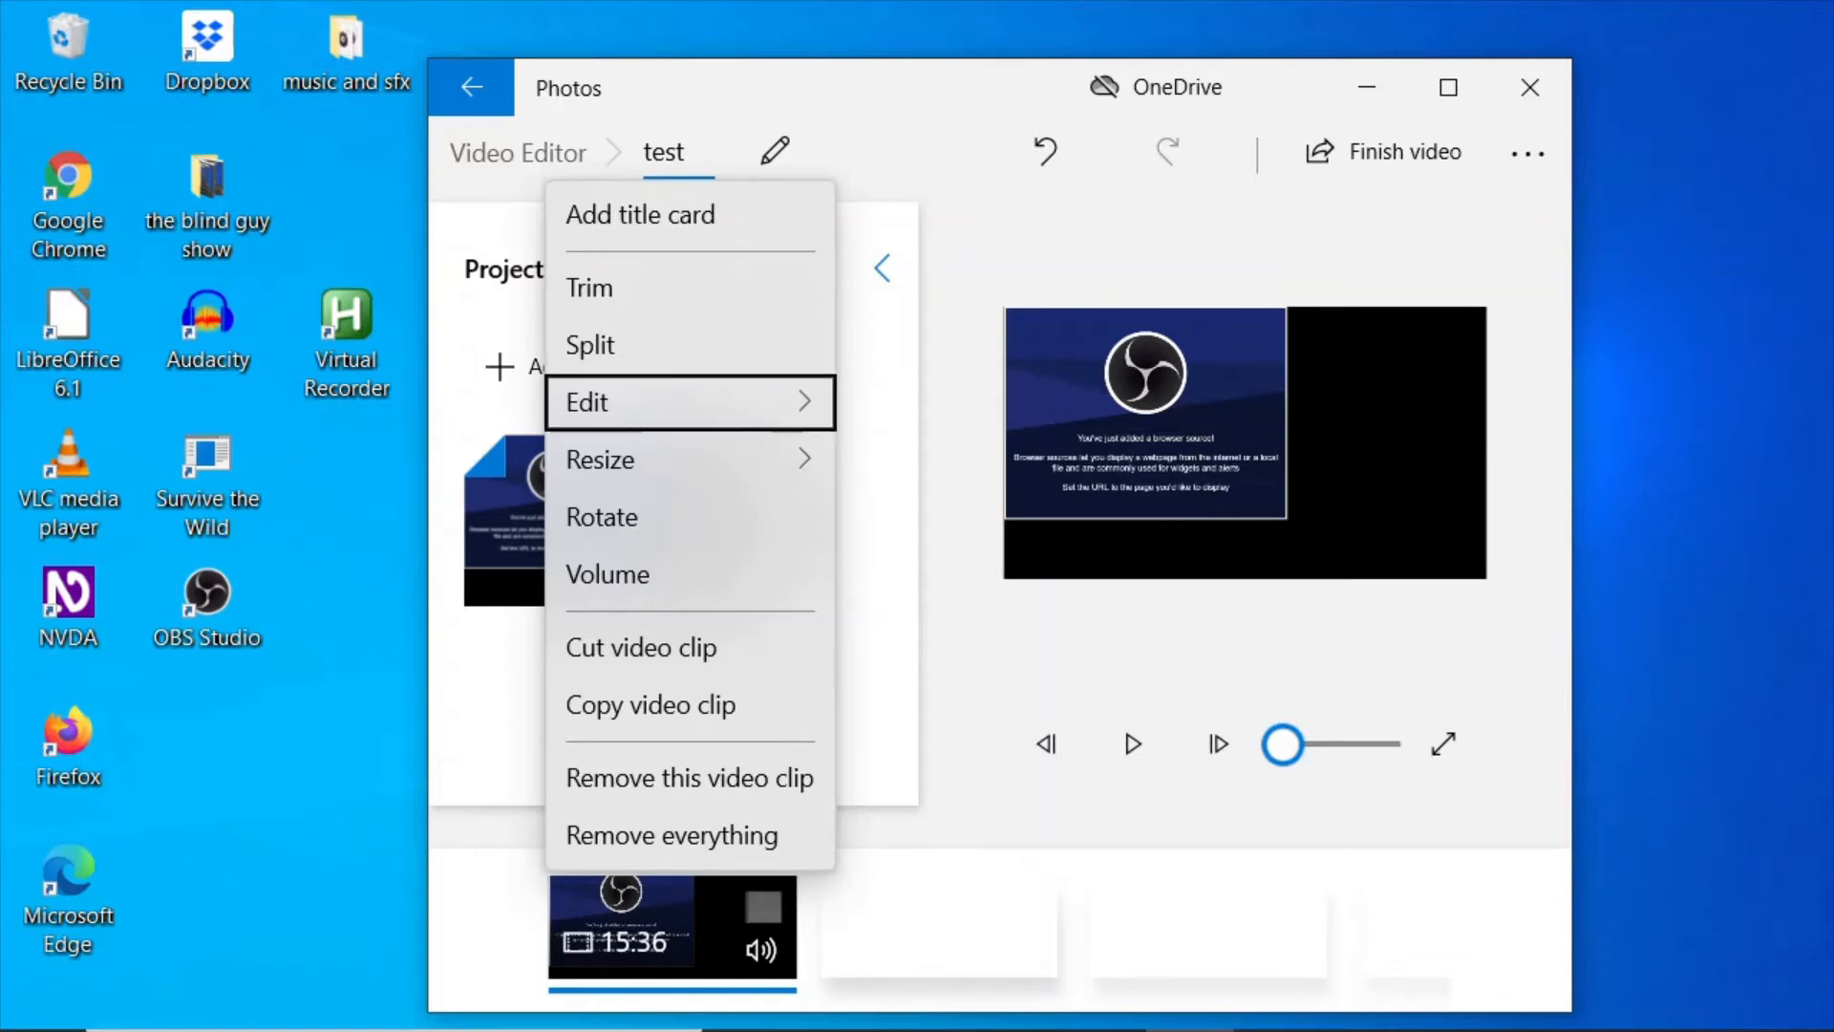
key(Down)
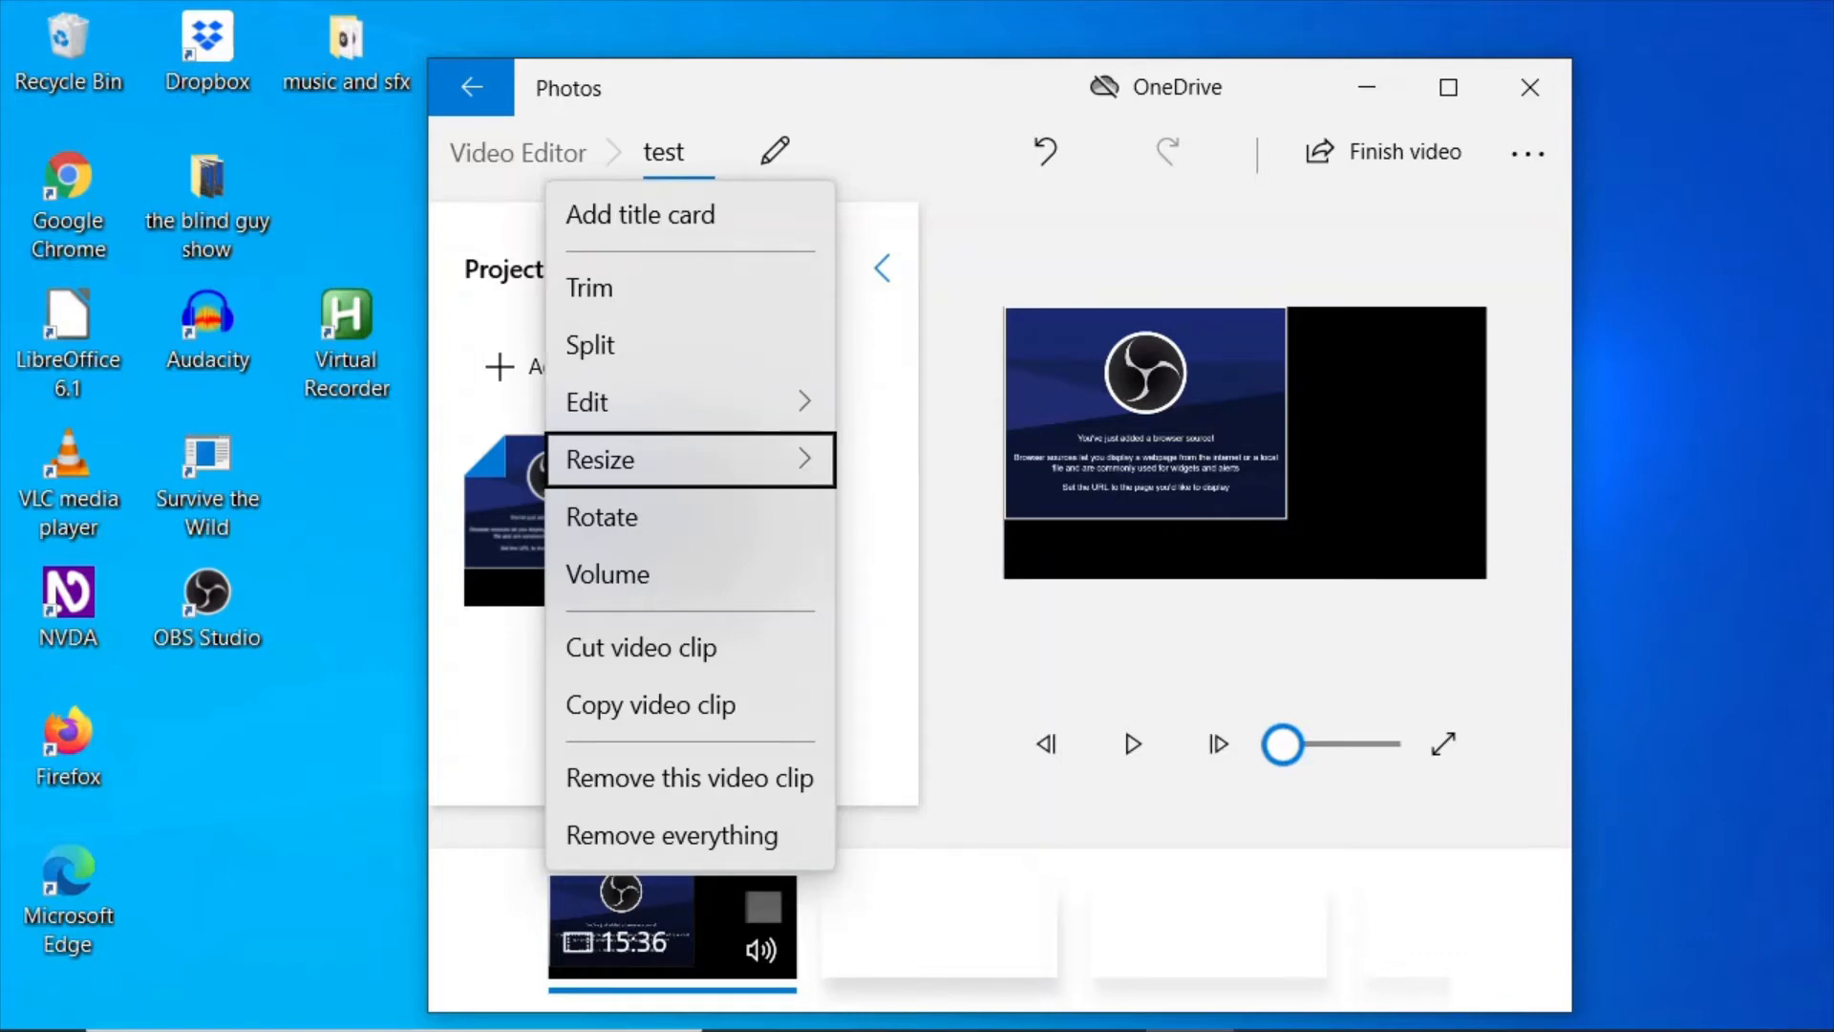
key(Down)
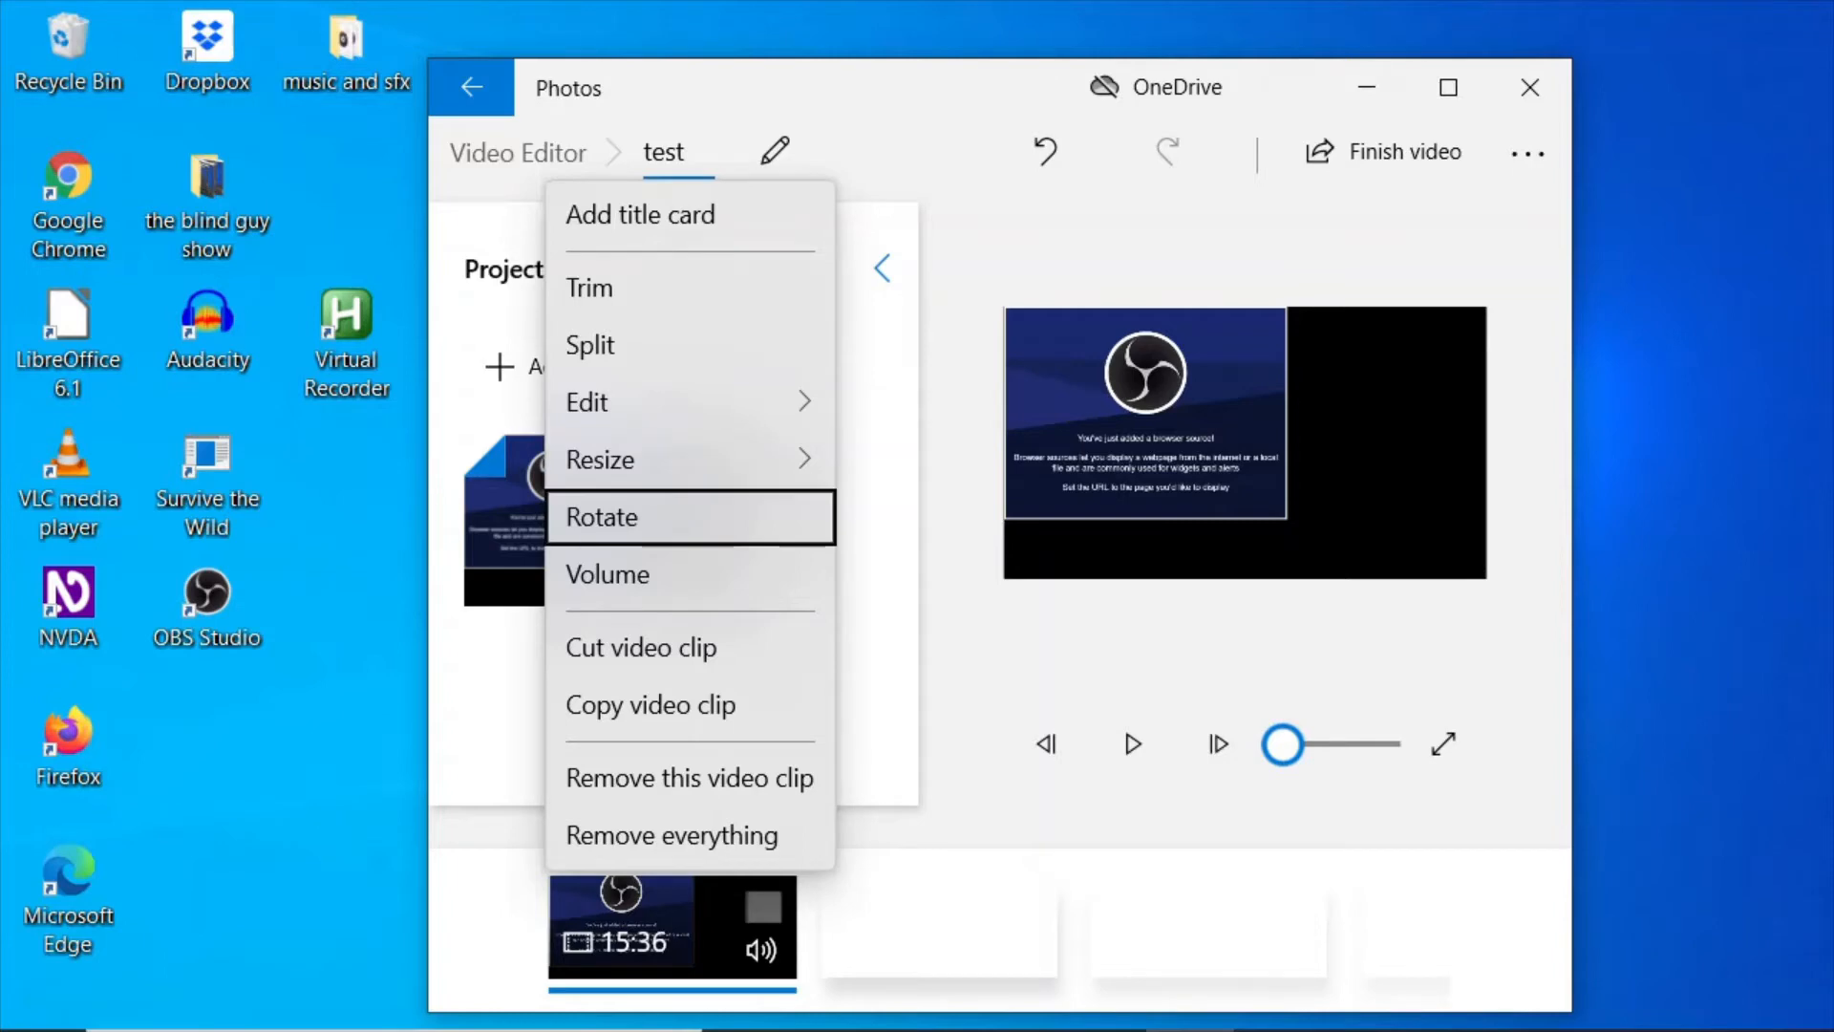
key(Down)
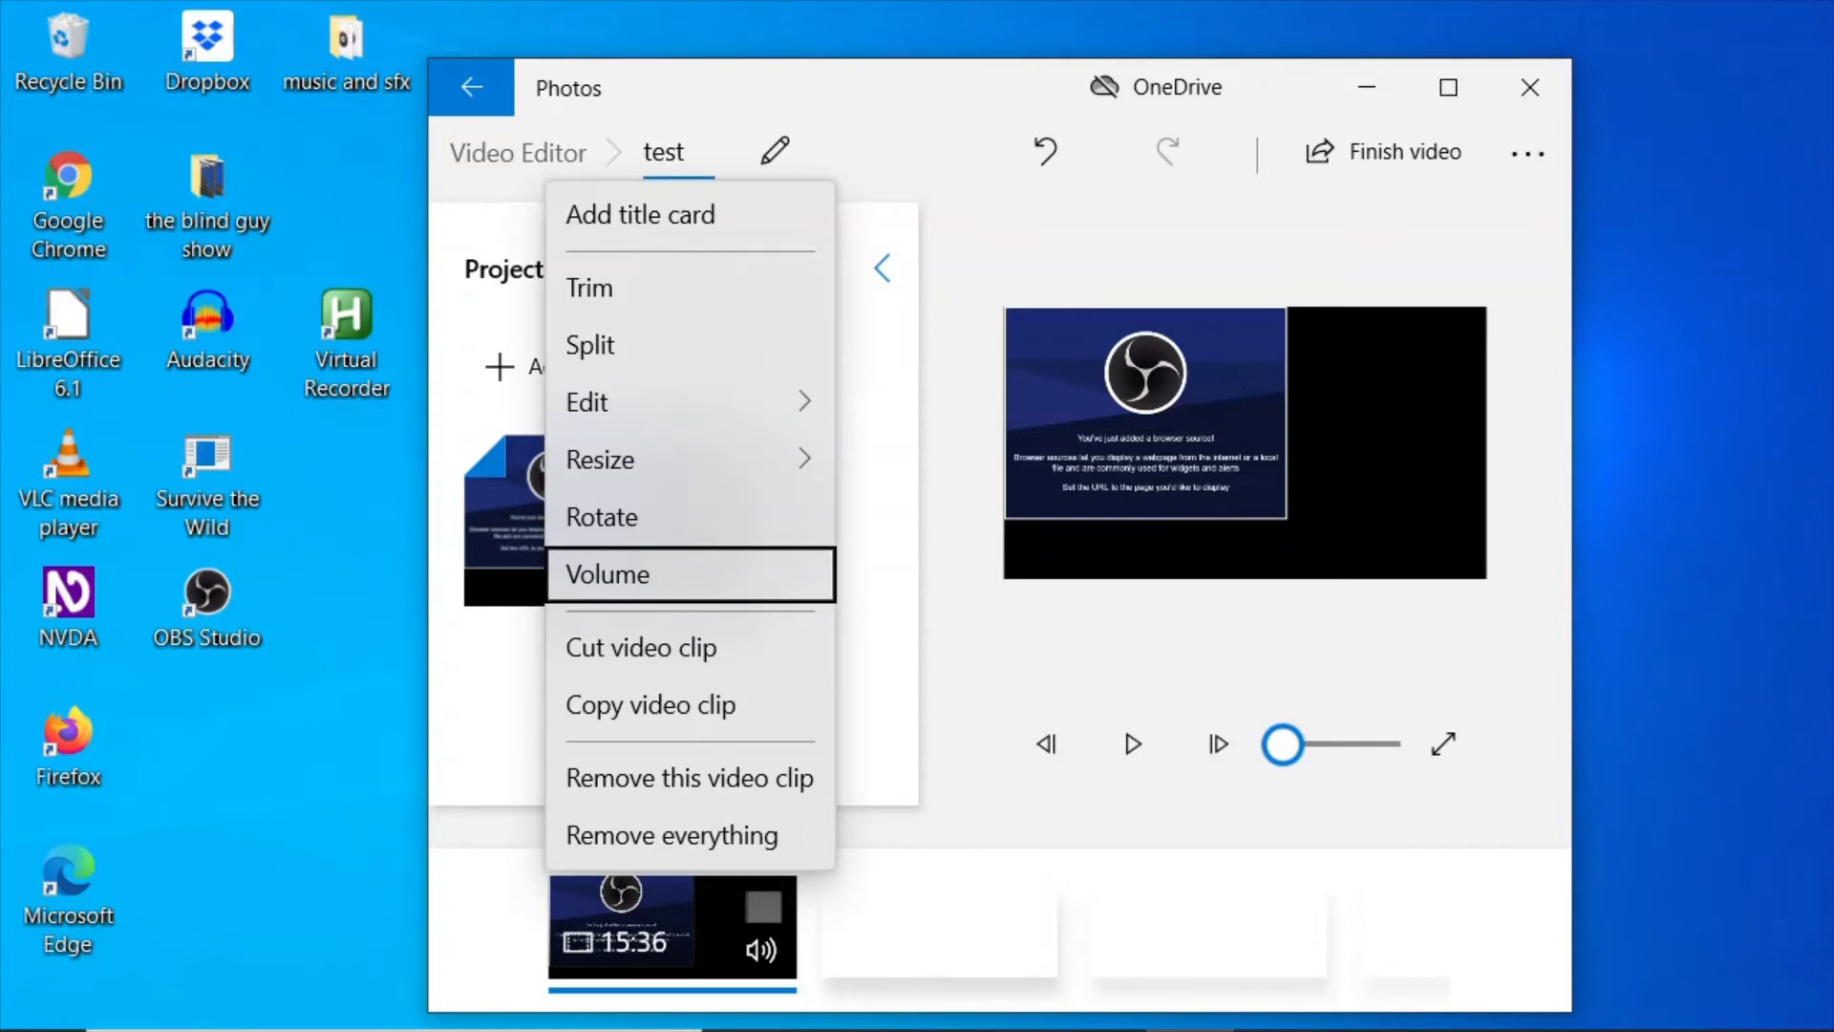
key(Down)
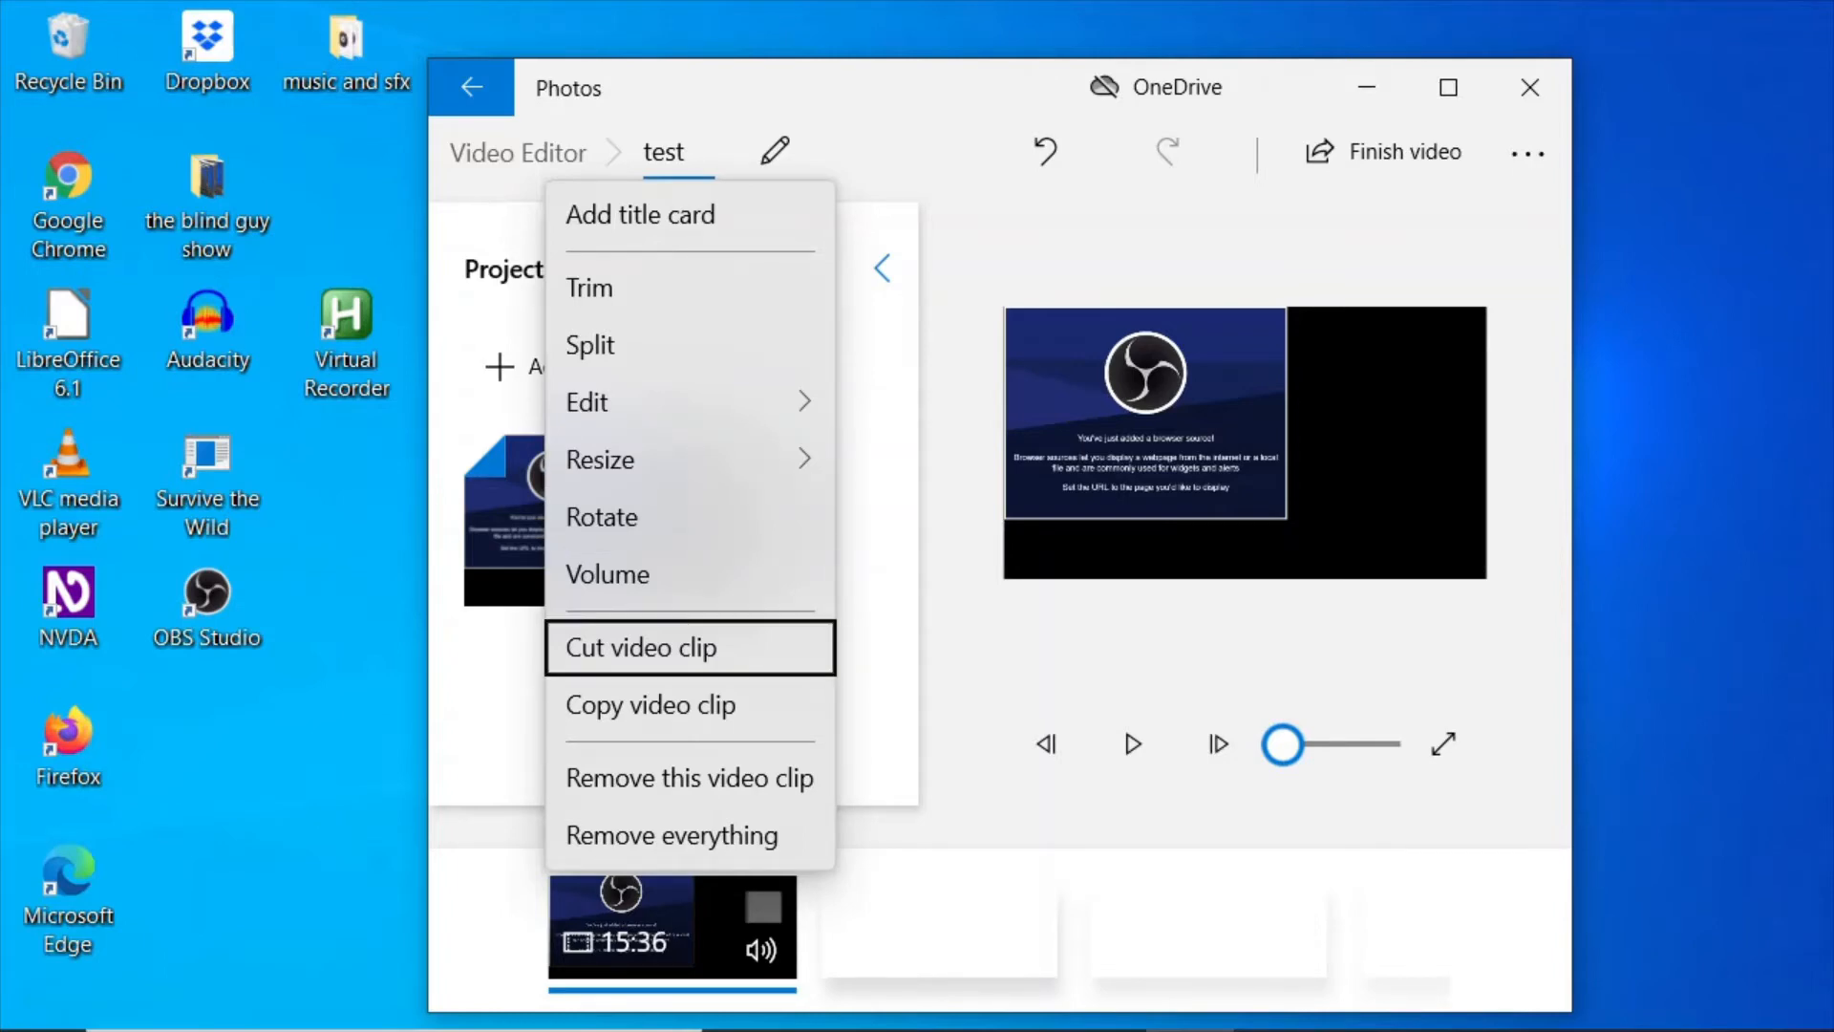
key(Down)
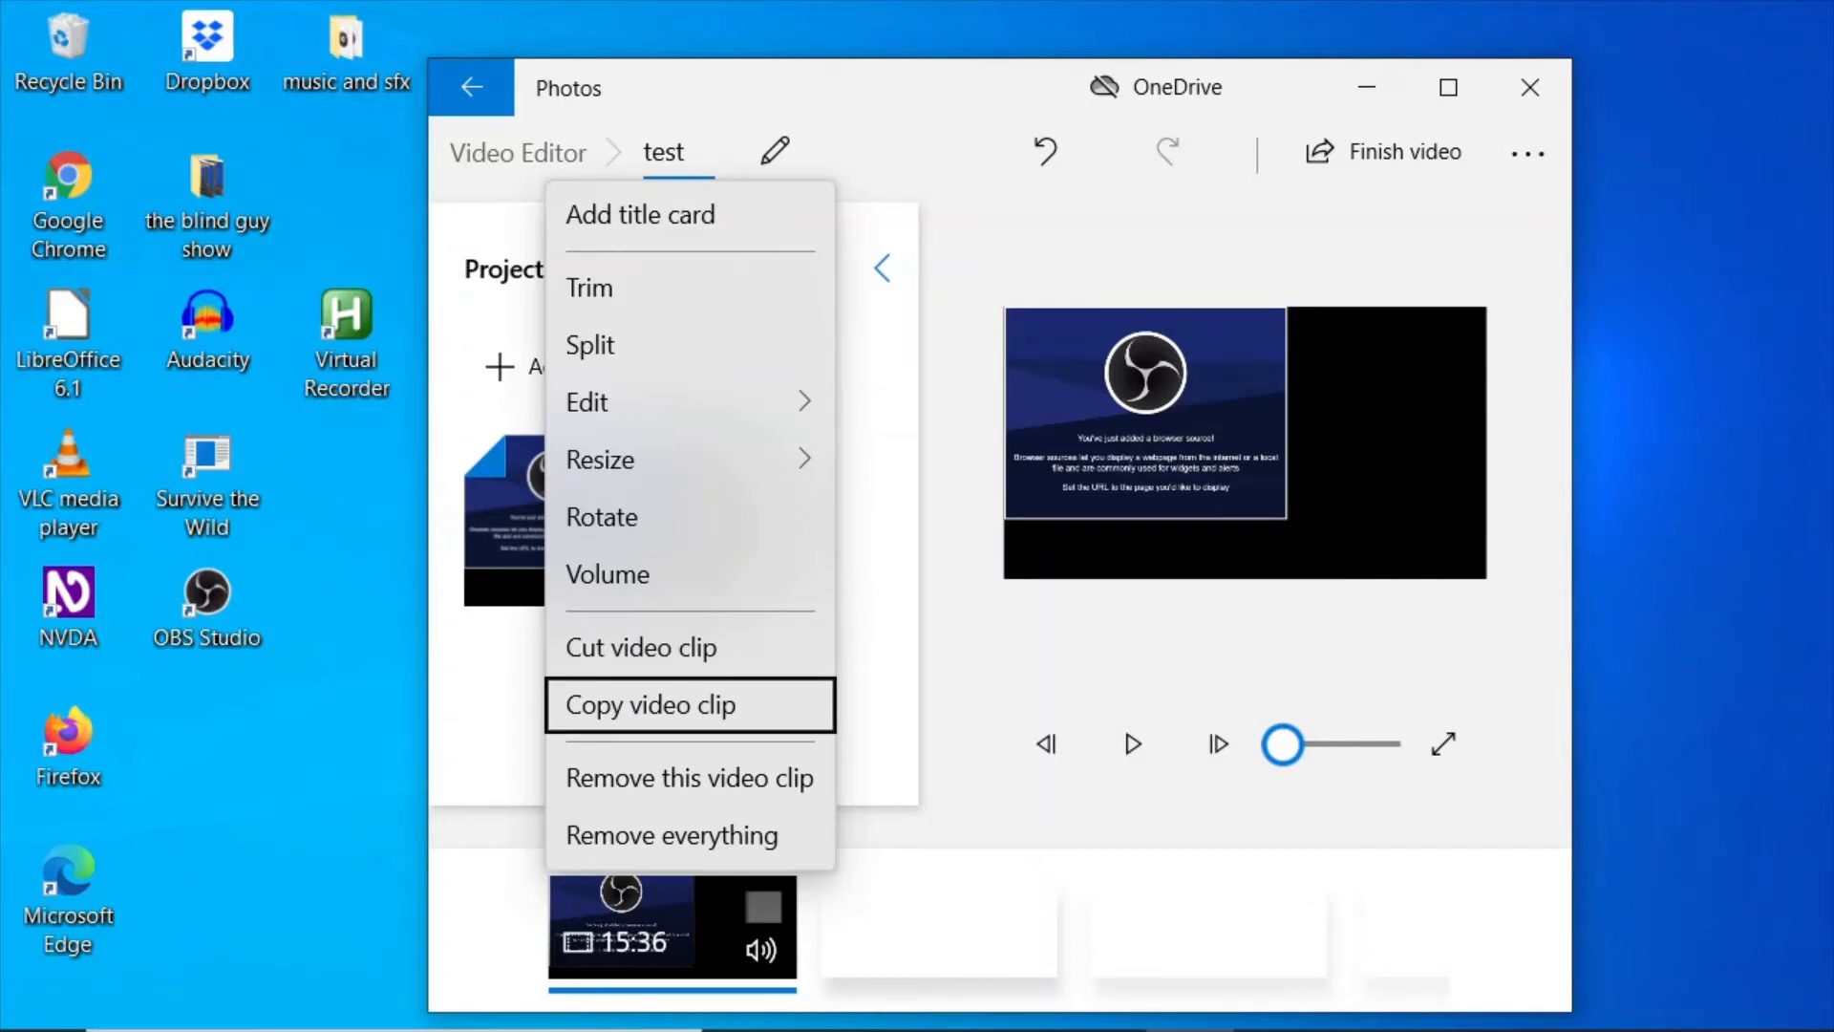
key(Down)
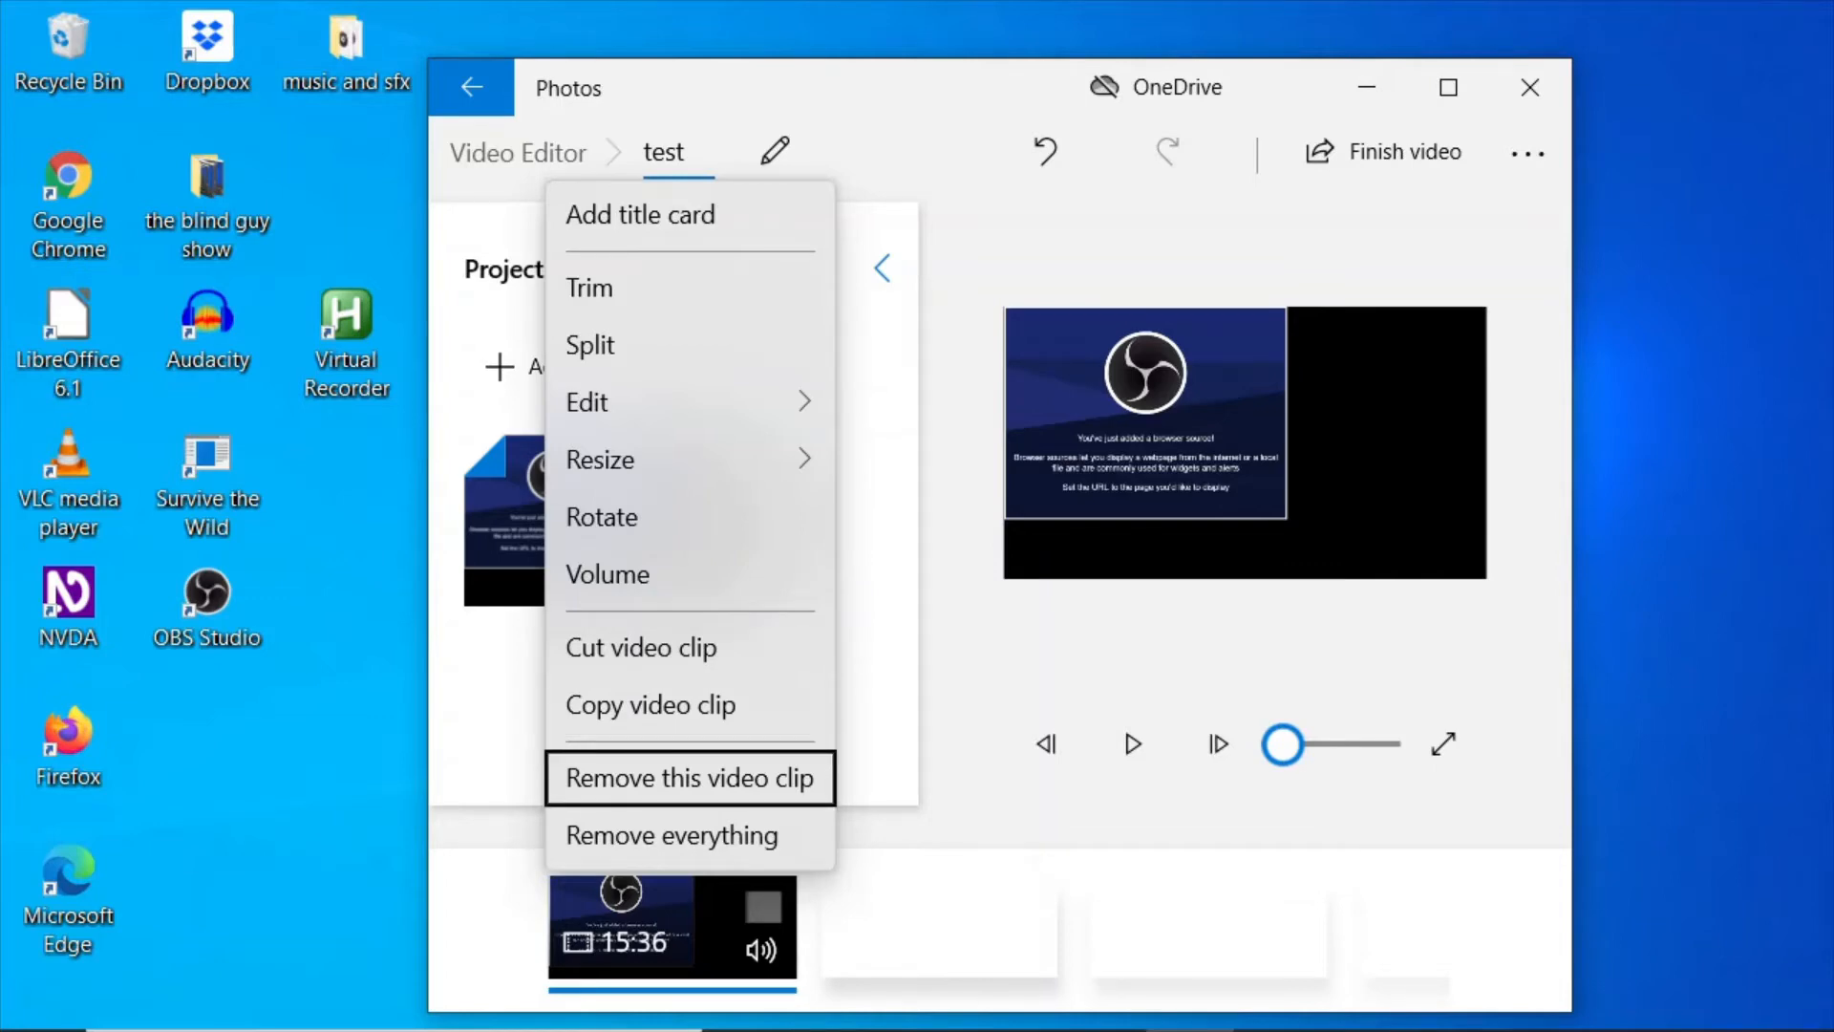
key(Down)
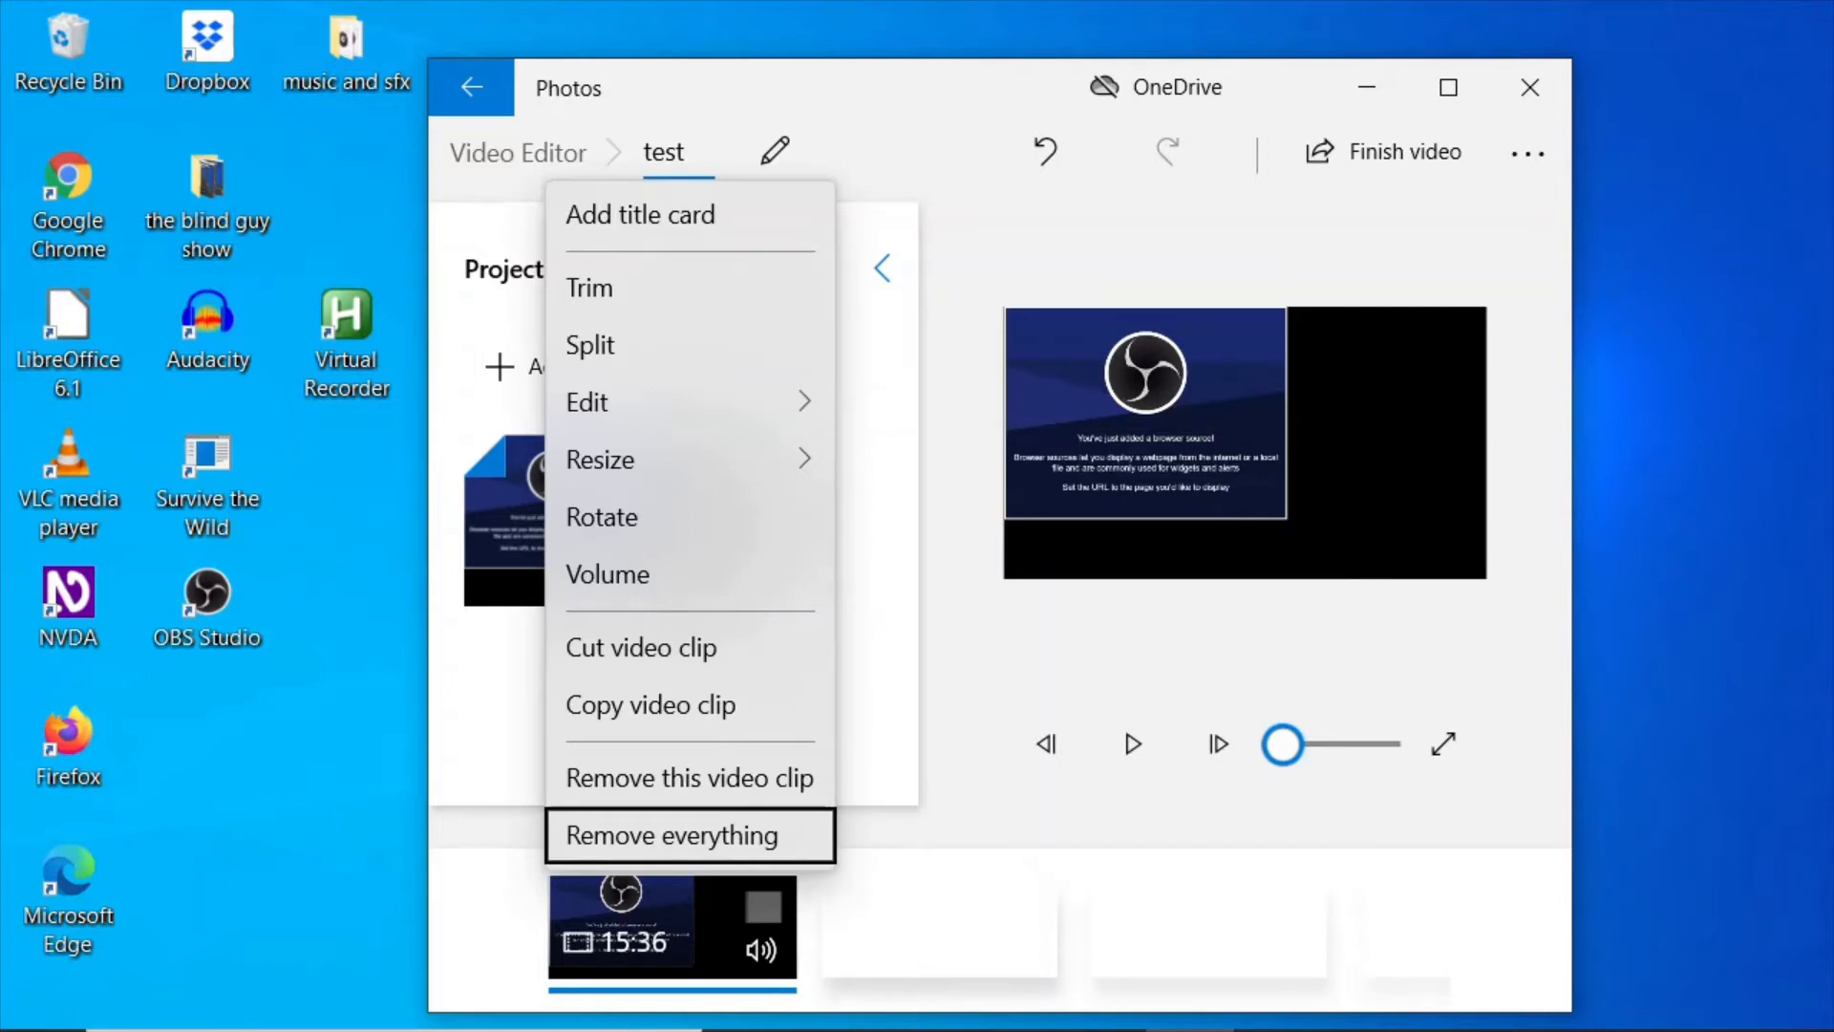
Look through the storyboard clip's Edit options, from Text to Speed, and return to the main list of clip actions.
key(Up)
key(Up)
key(Up)
key(Up)
key(Up)
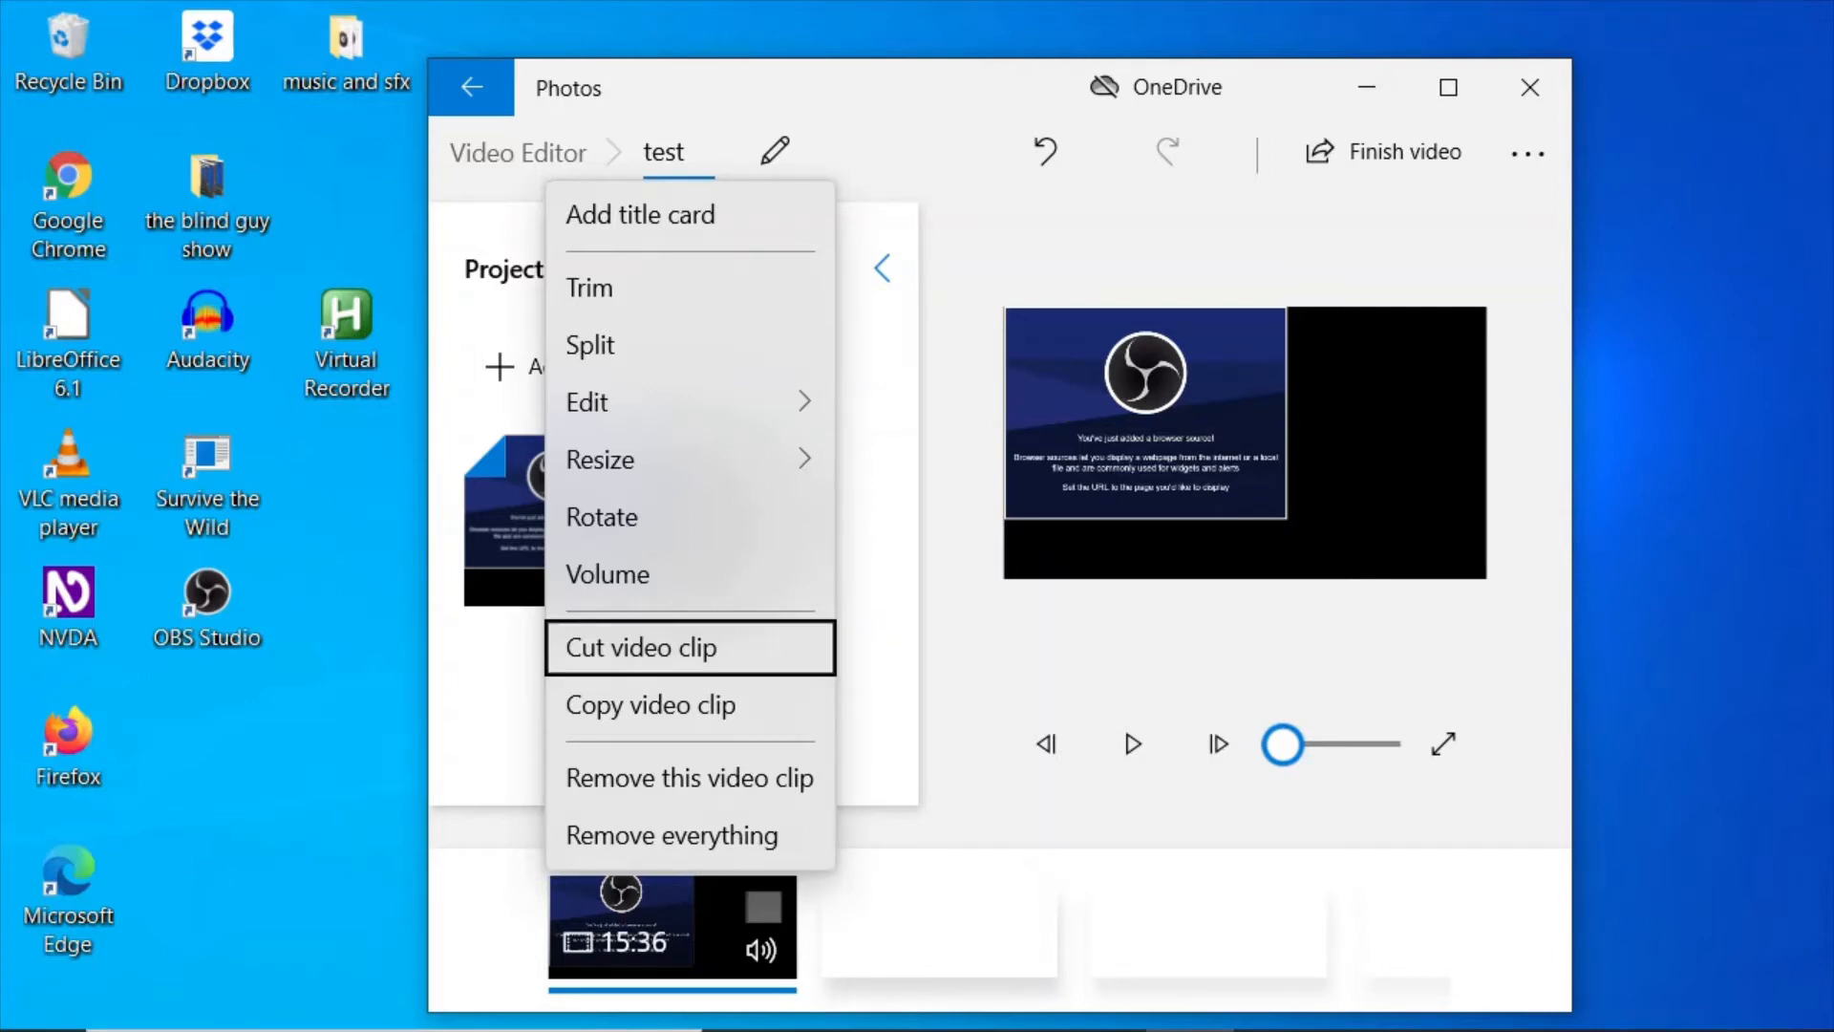
key(Up)
key(Up)
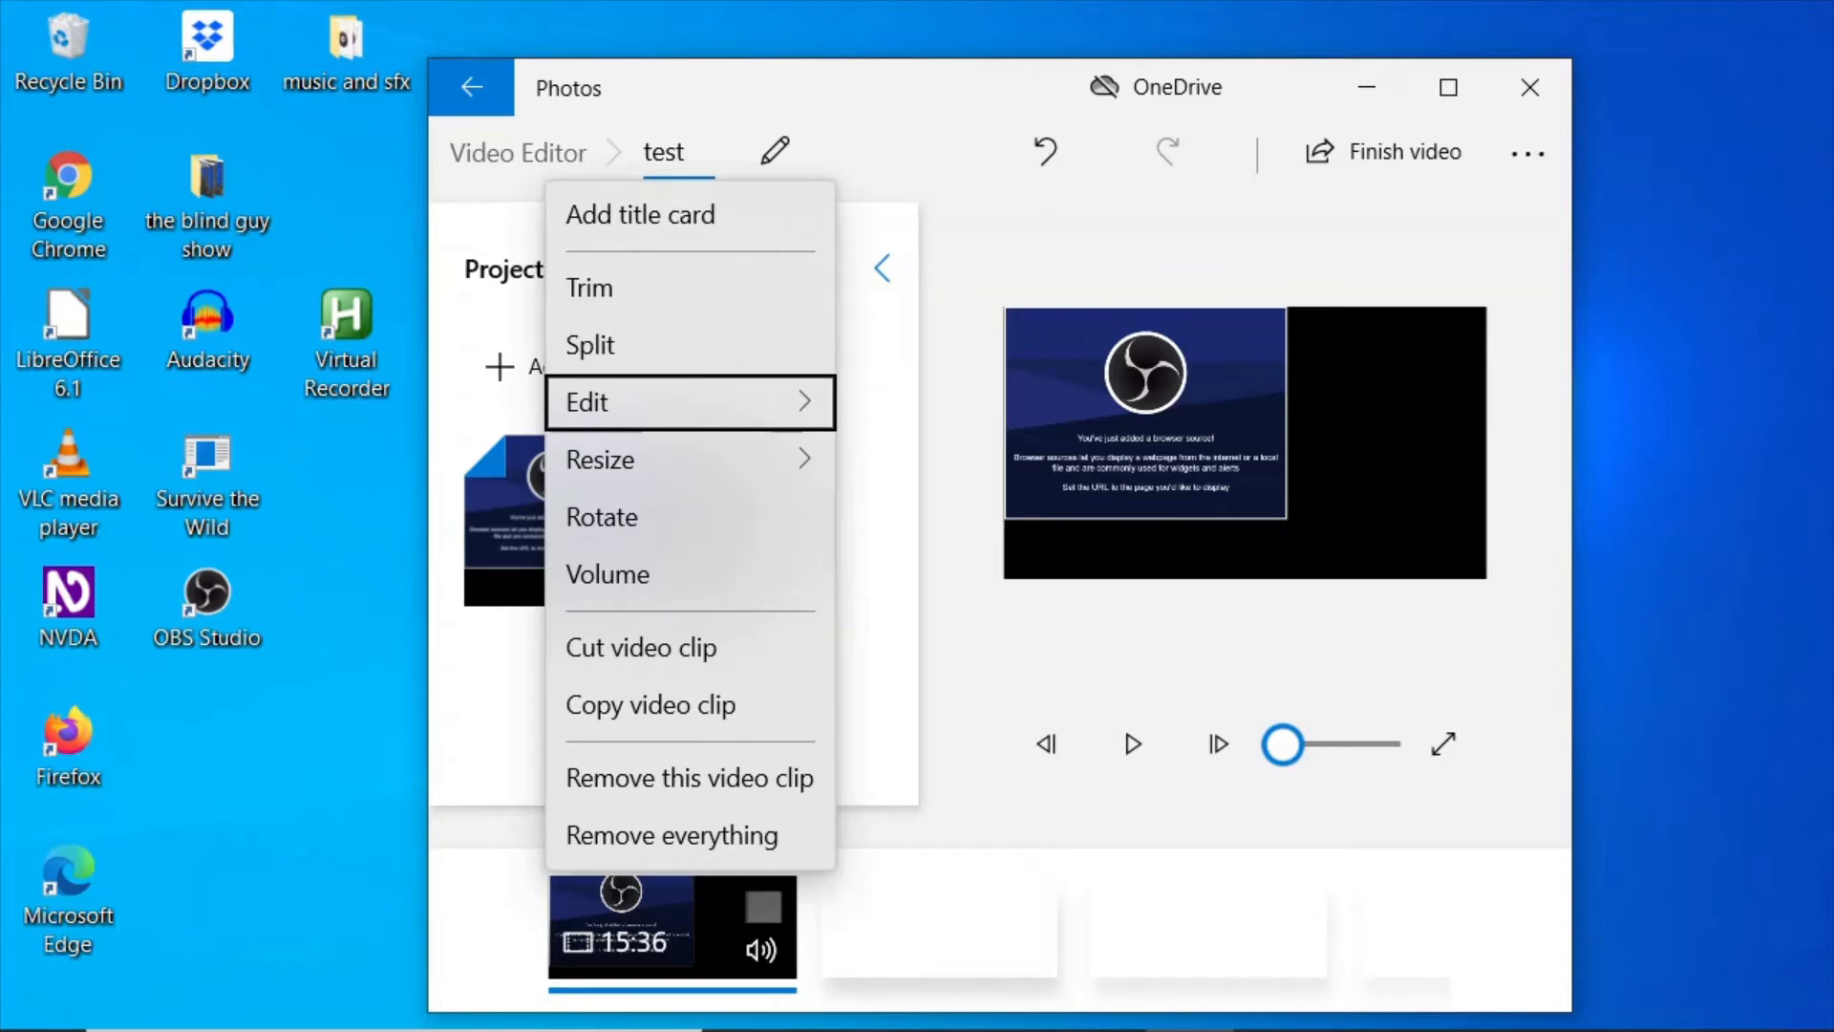
key(Right)
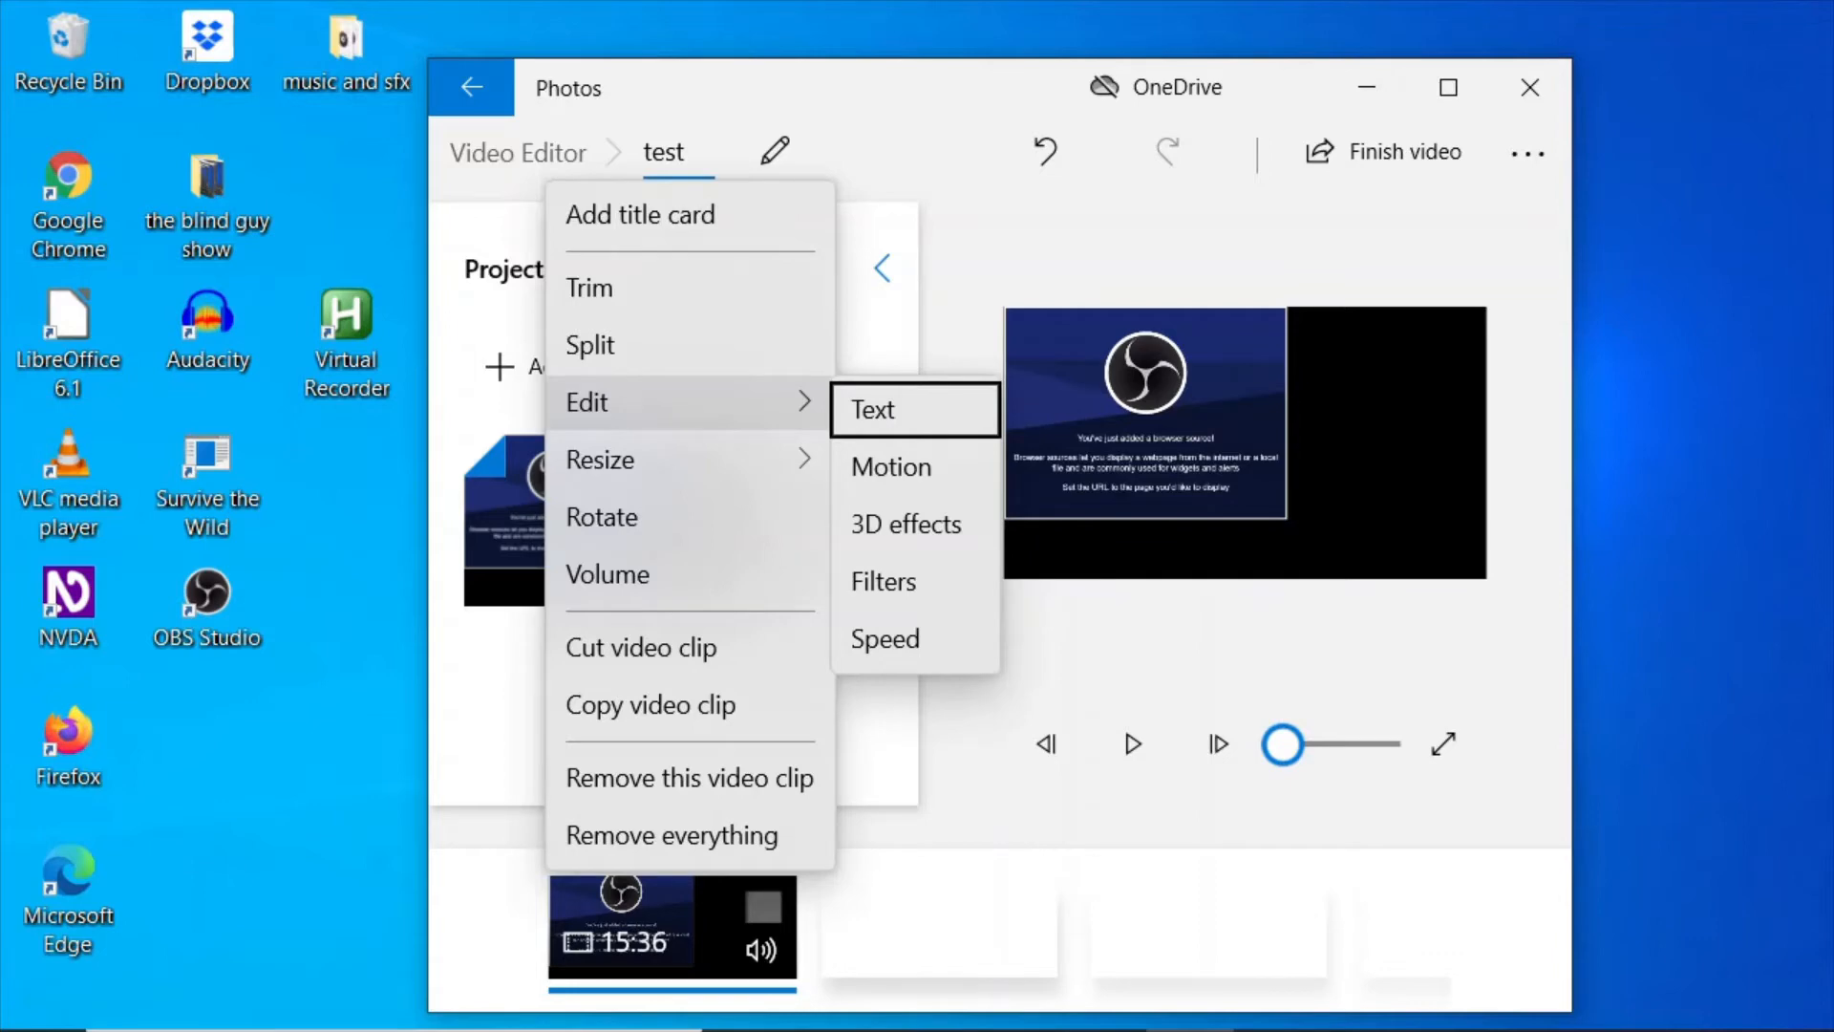
key(Down)
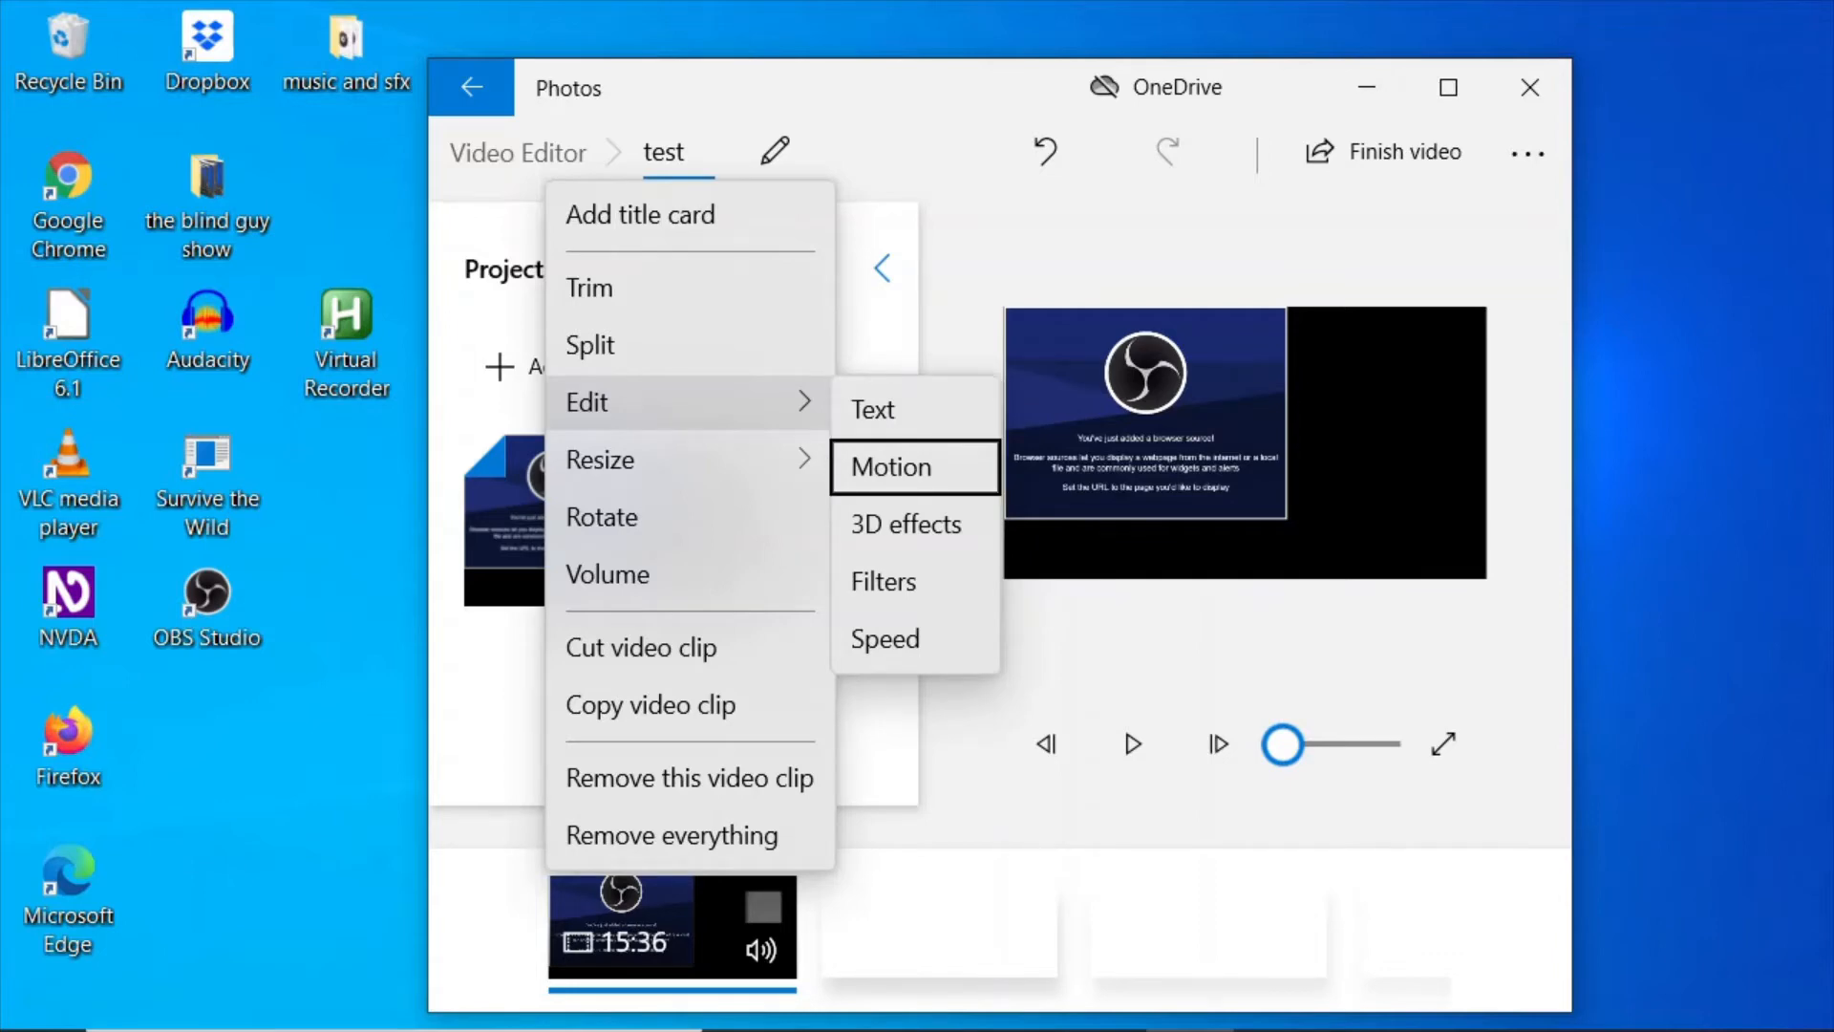
key(Down)
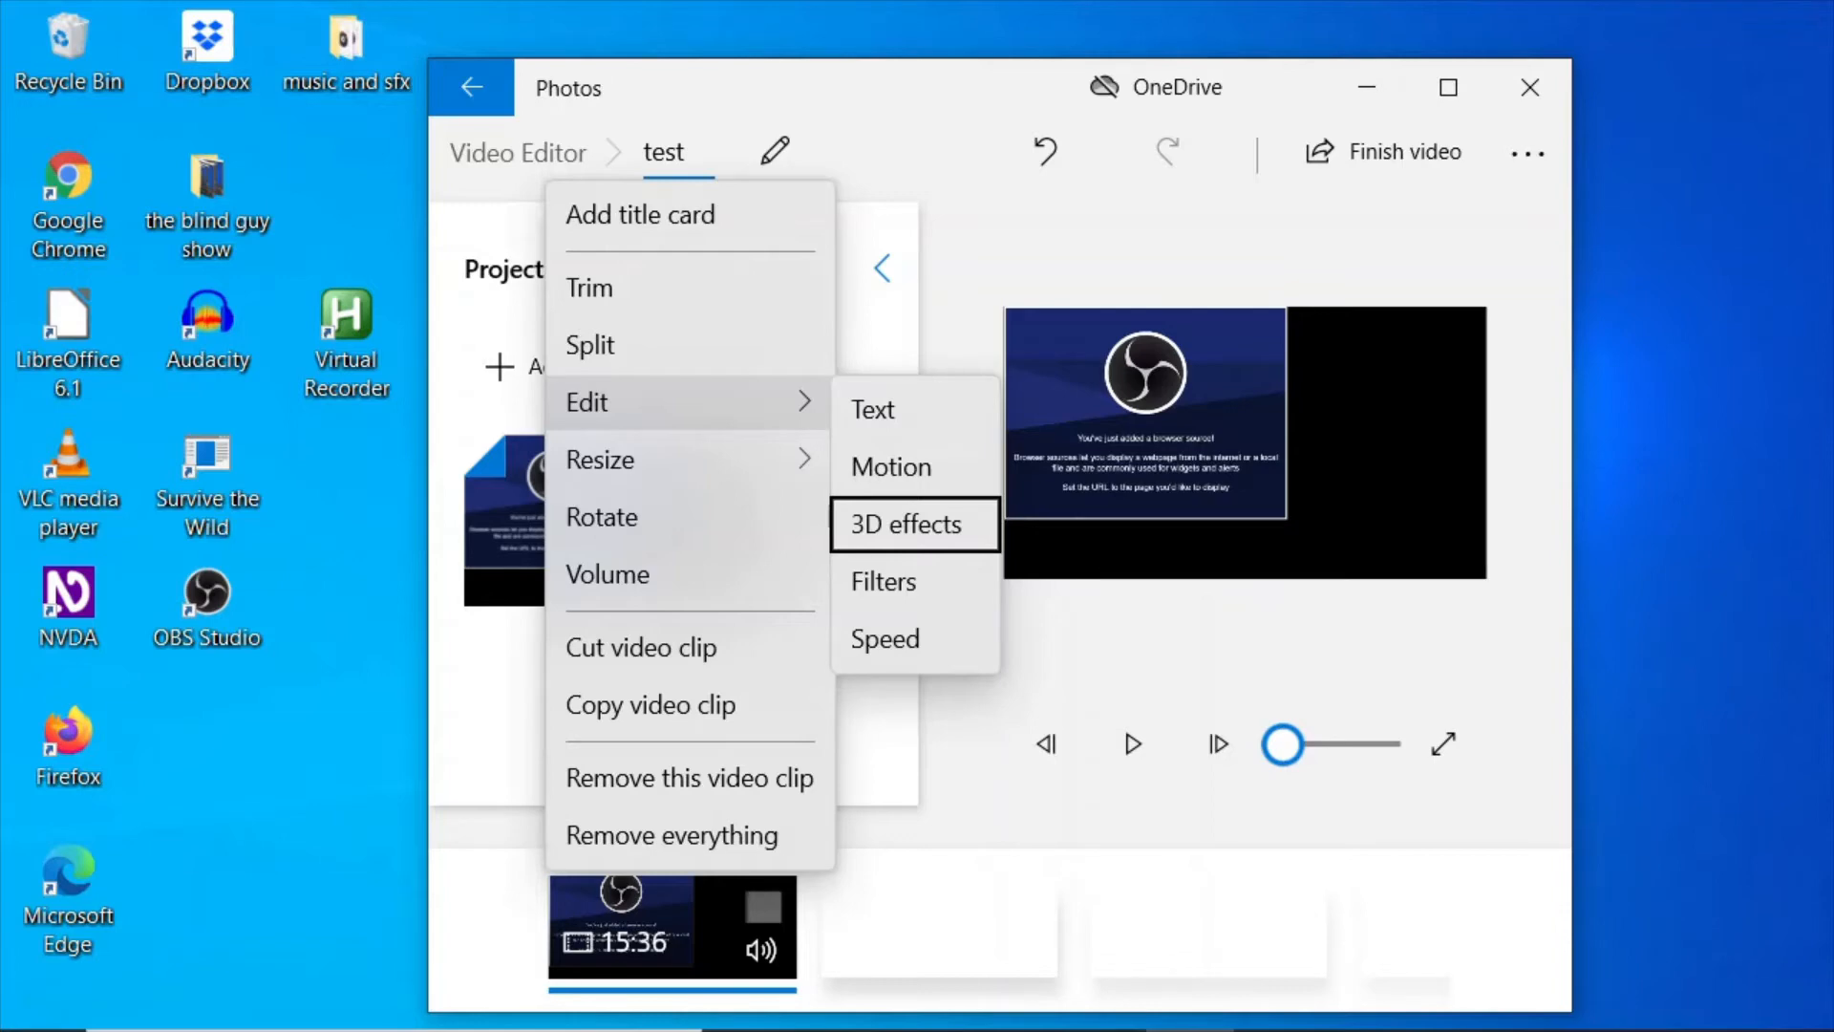
key(Down)
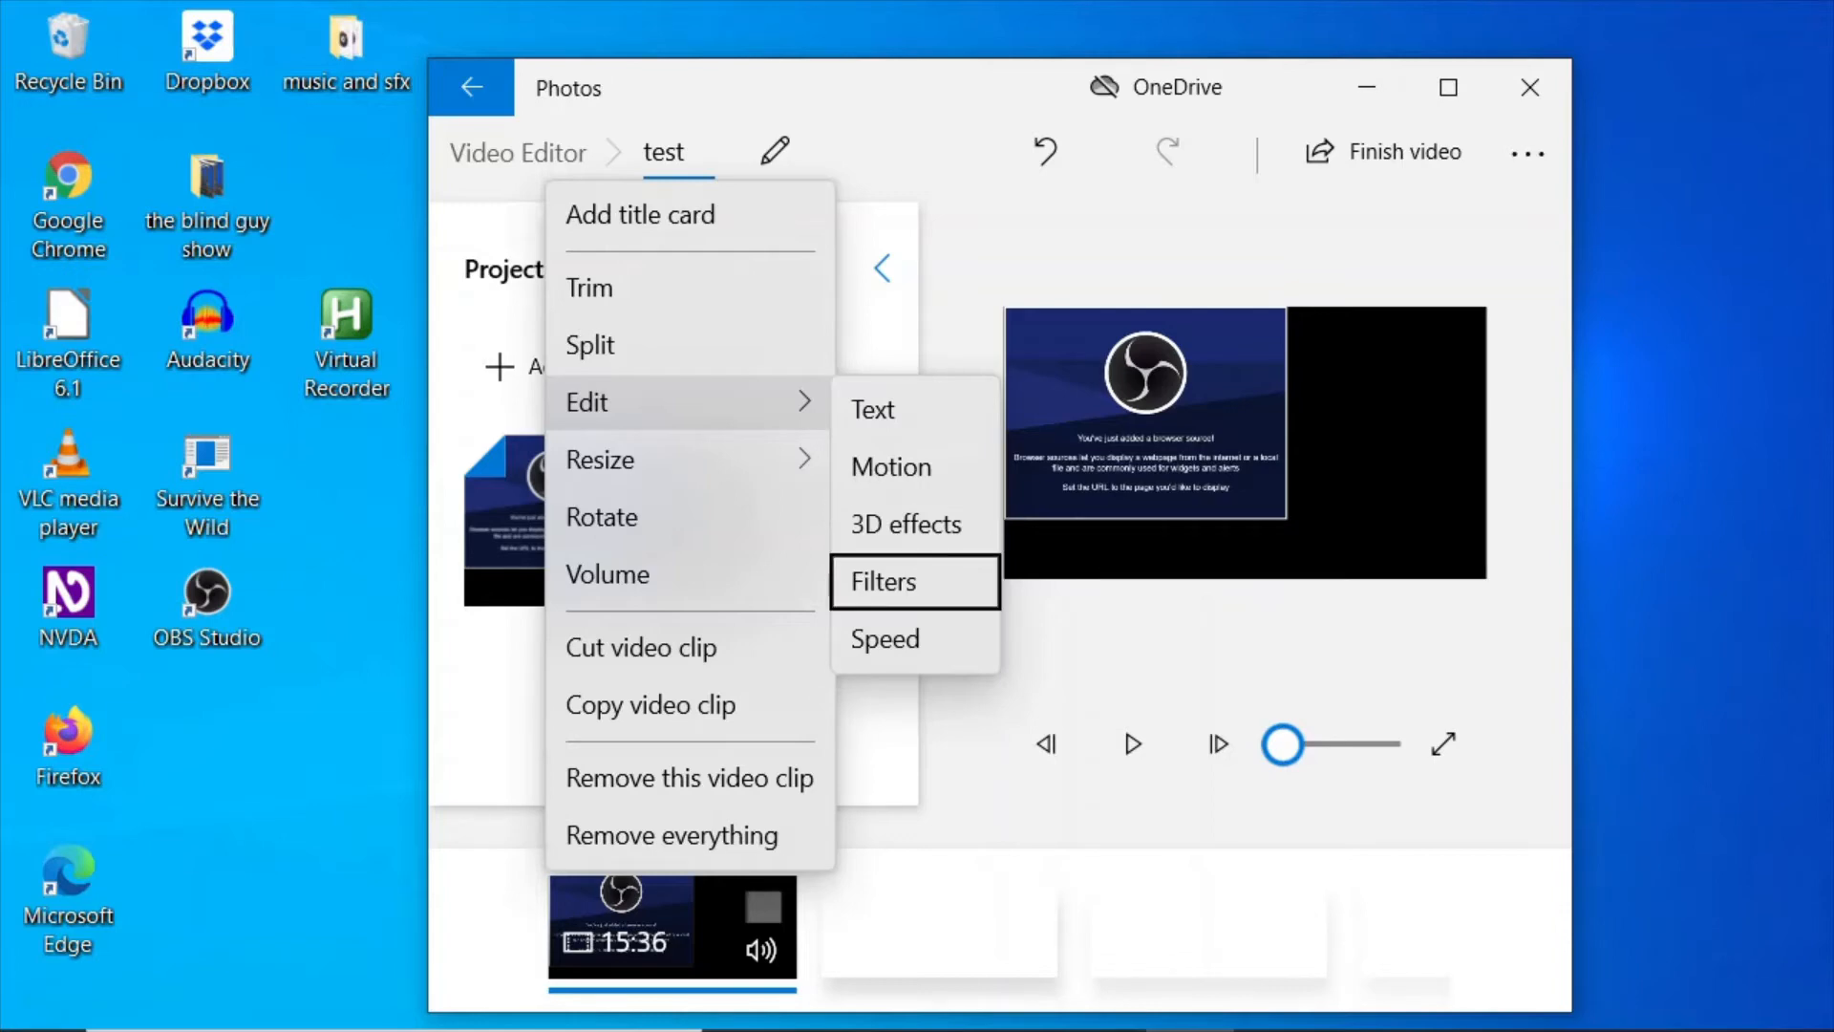
key(Down)
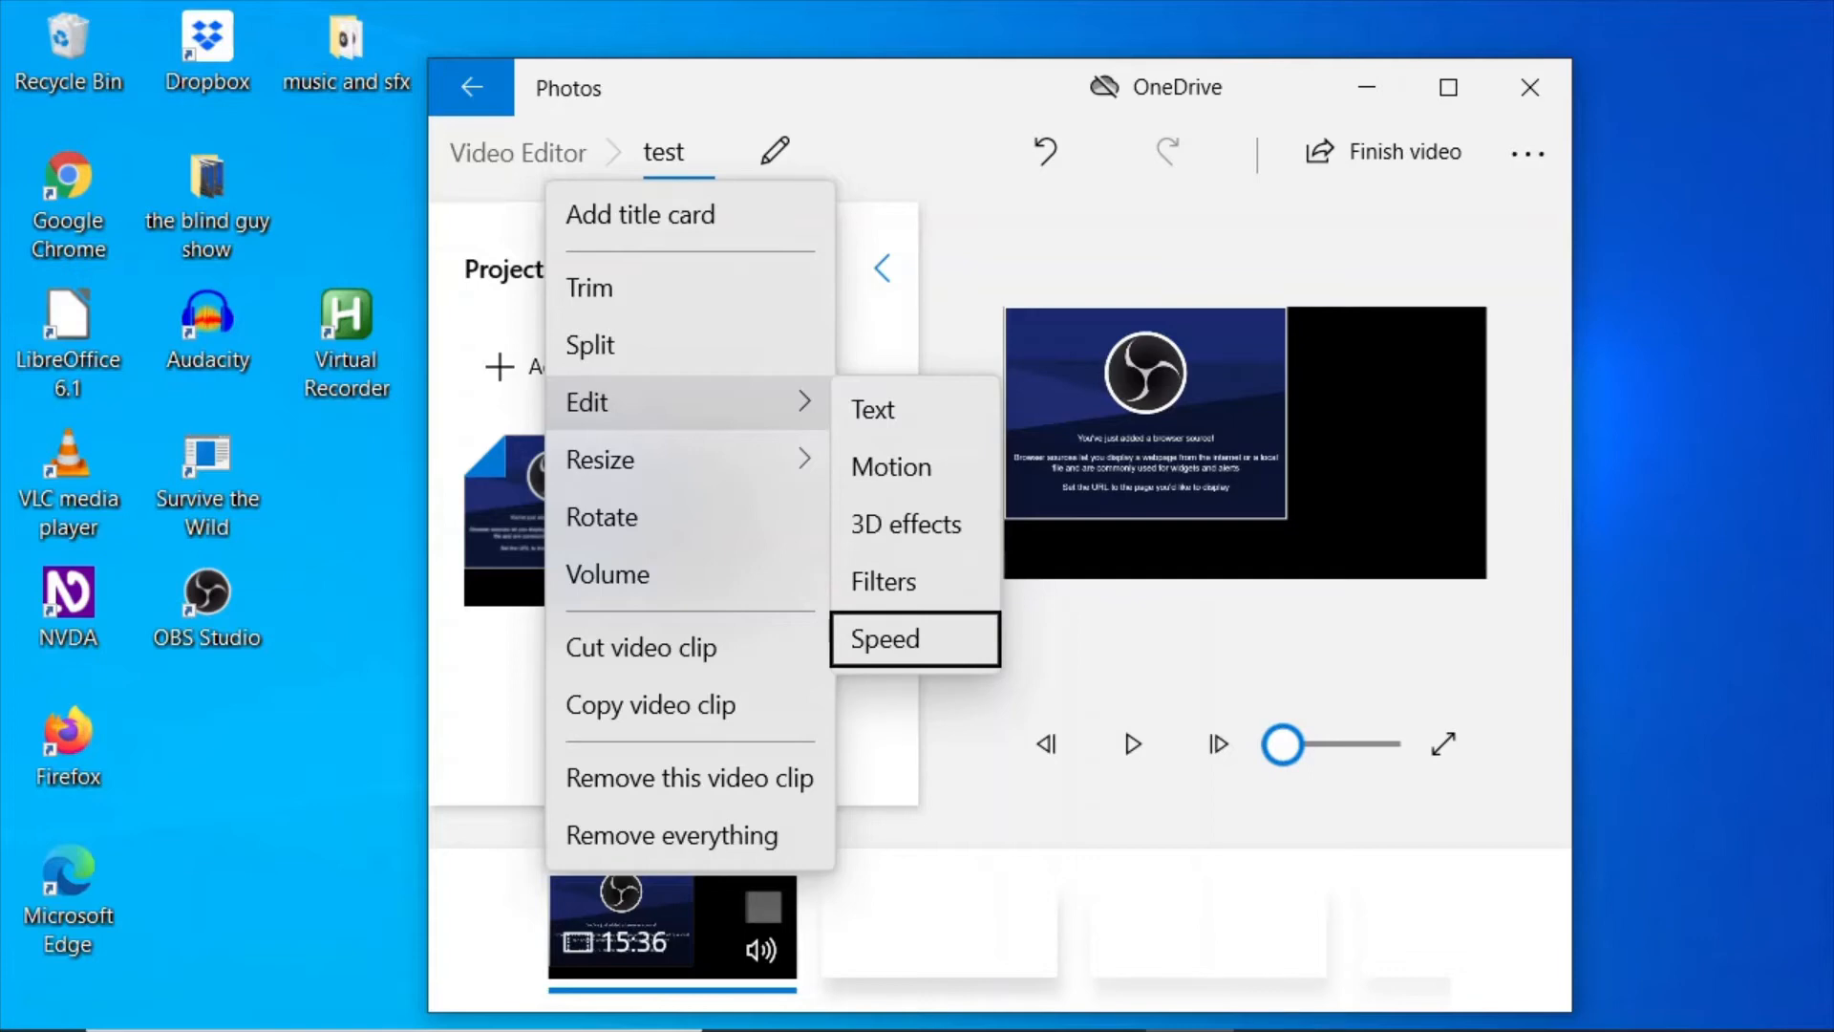
key(Up)
key(Up)
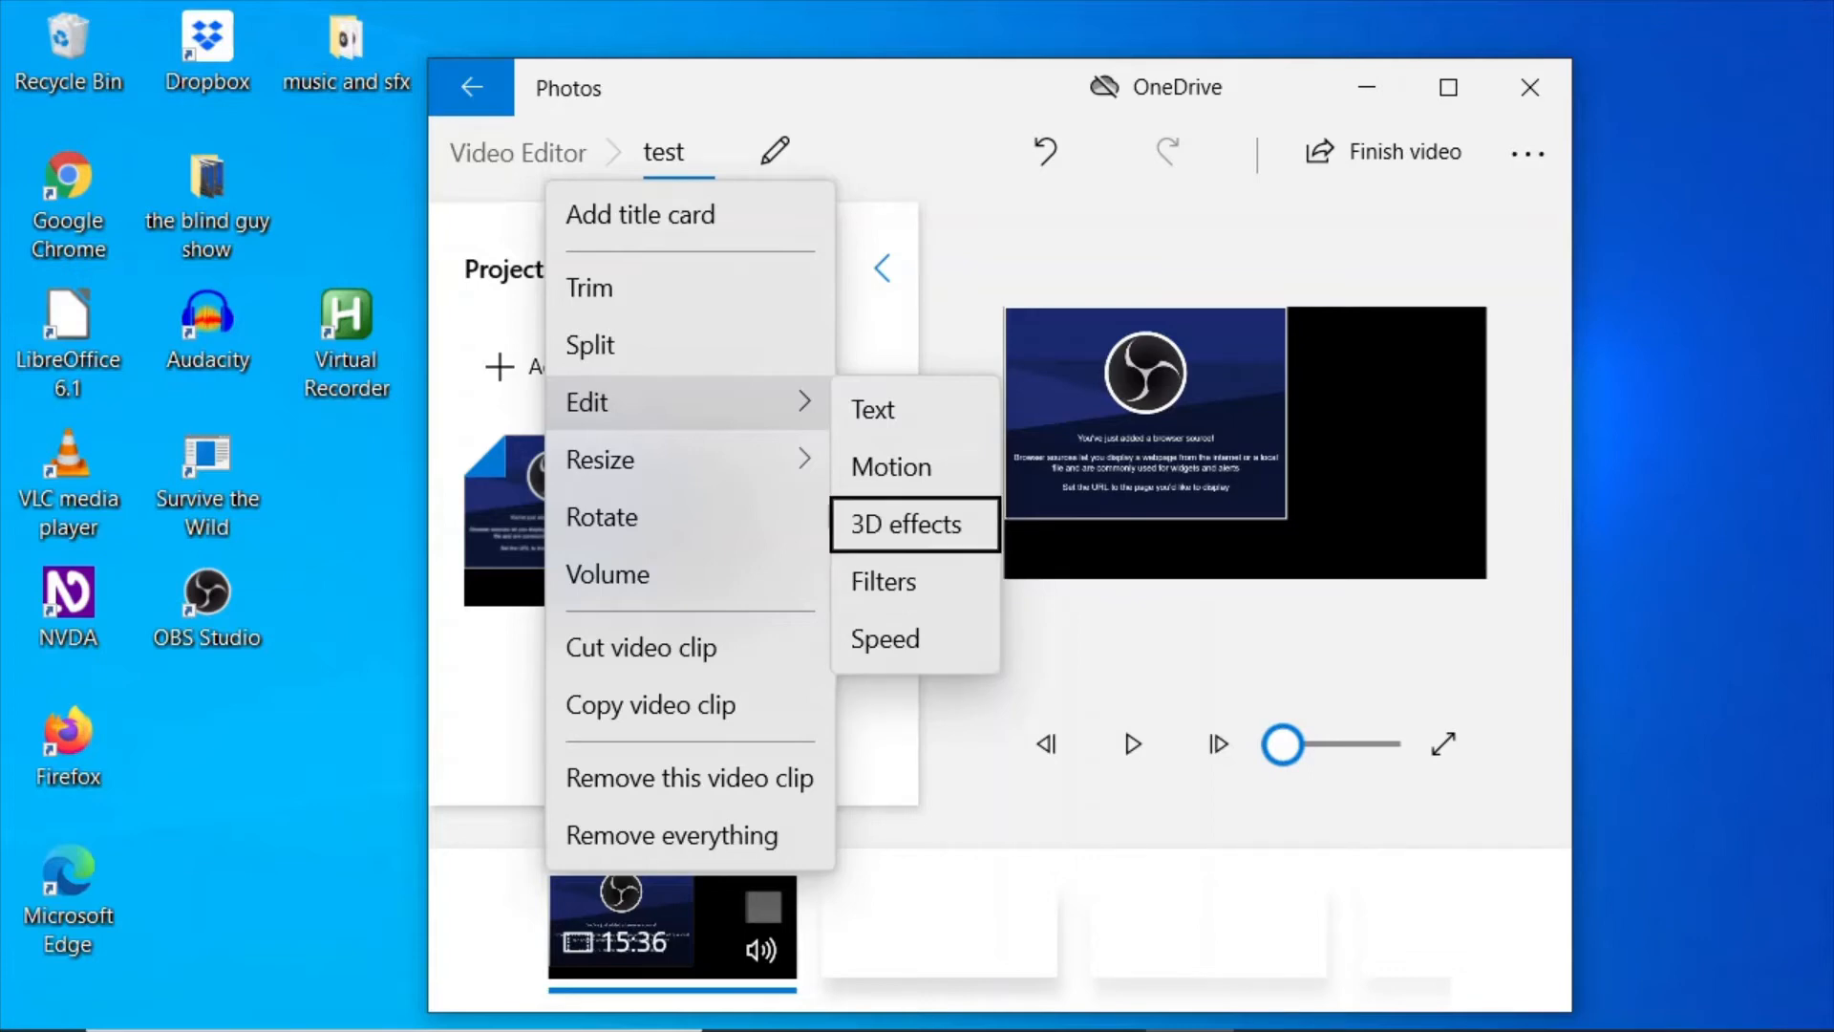
key(Up)
key(Up)
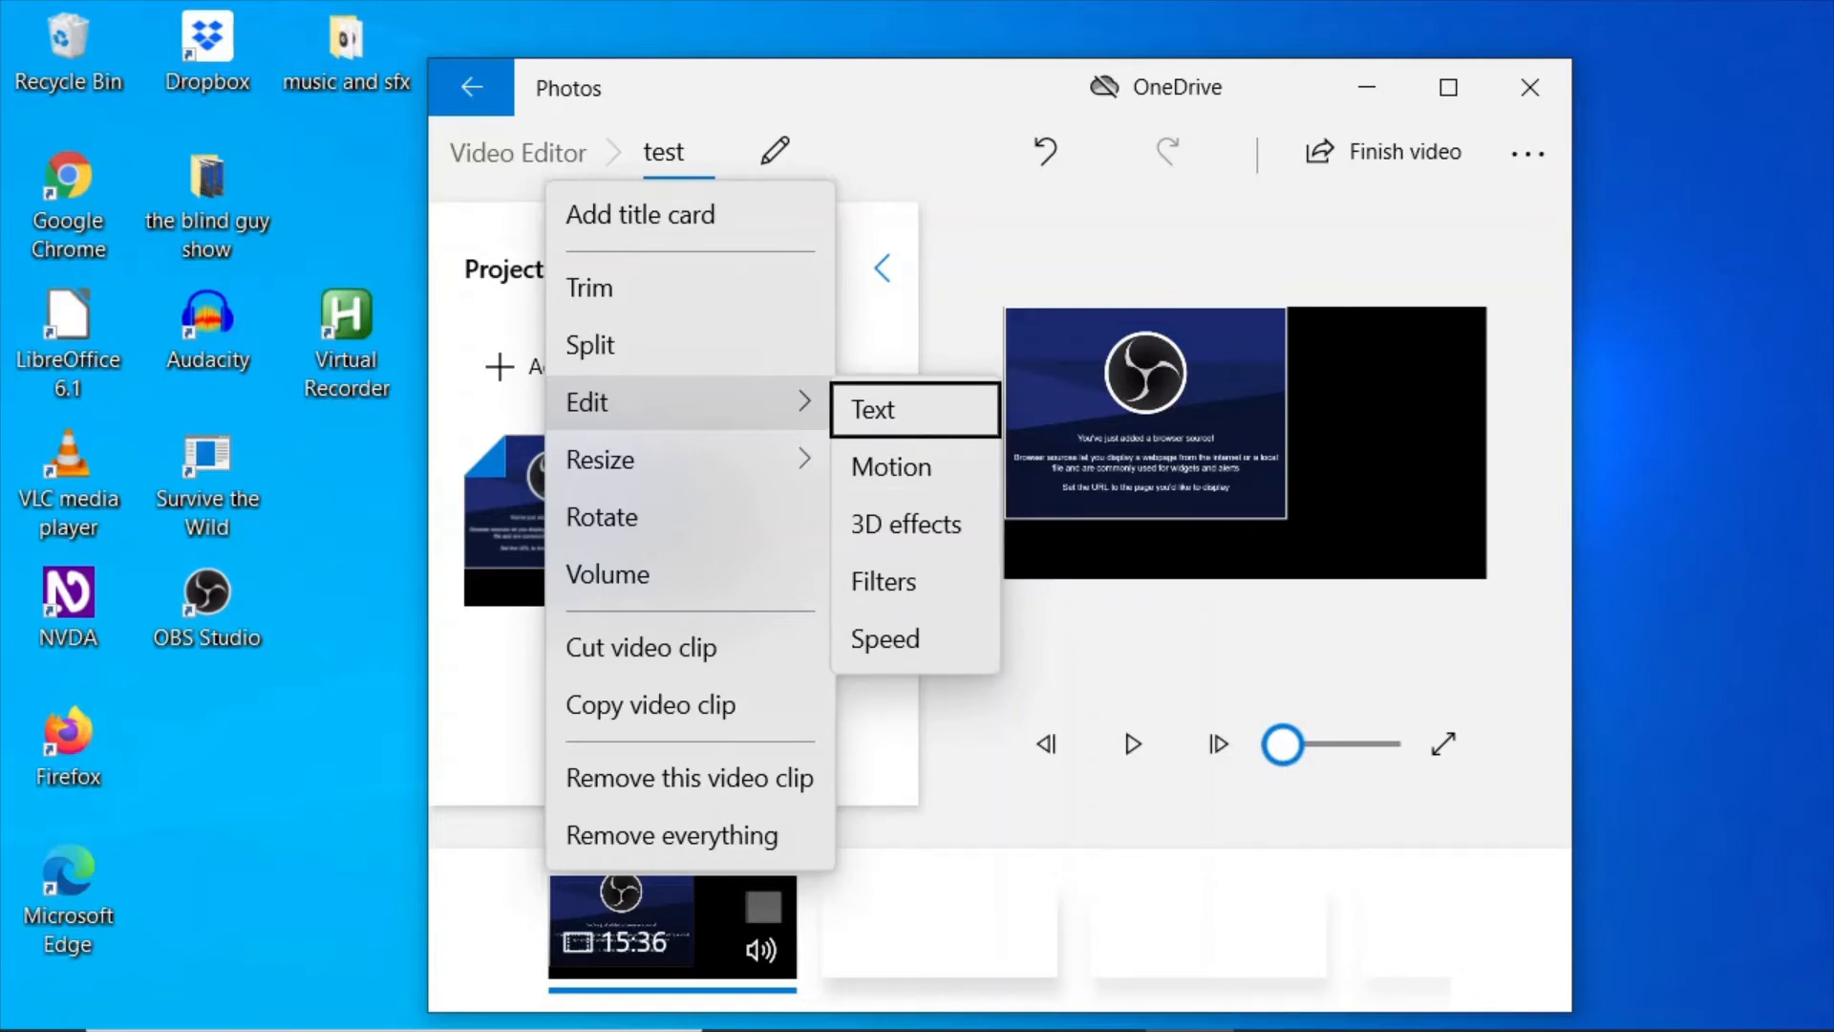
key(Left)
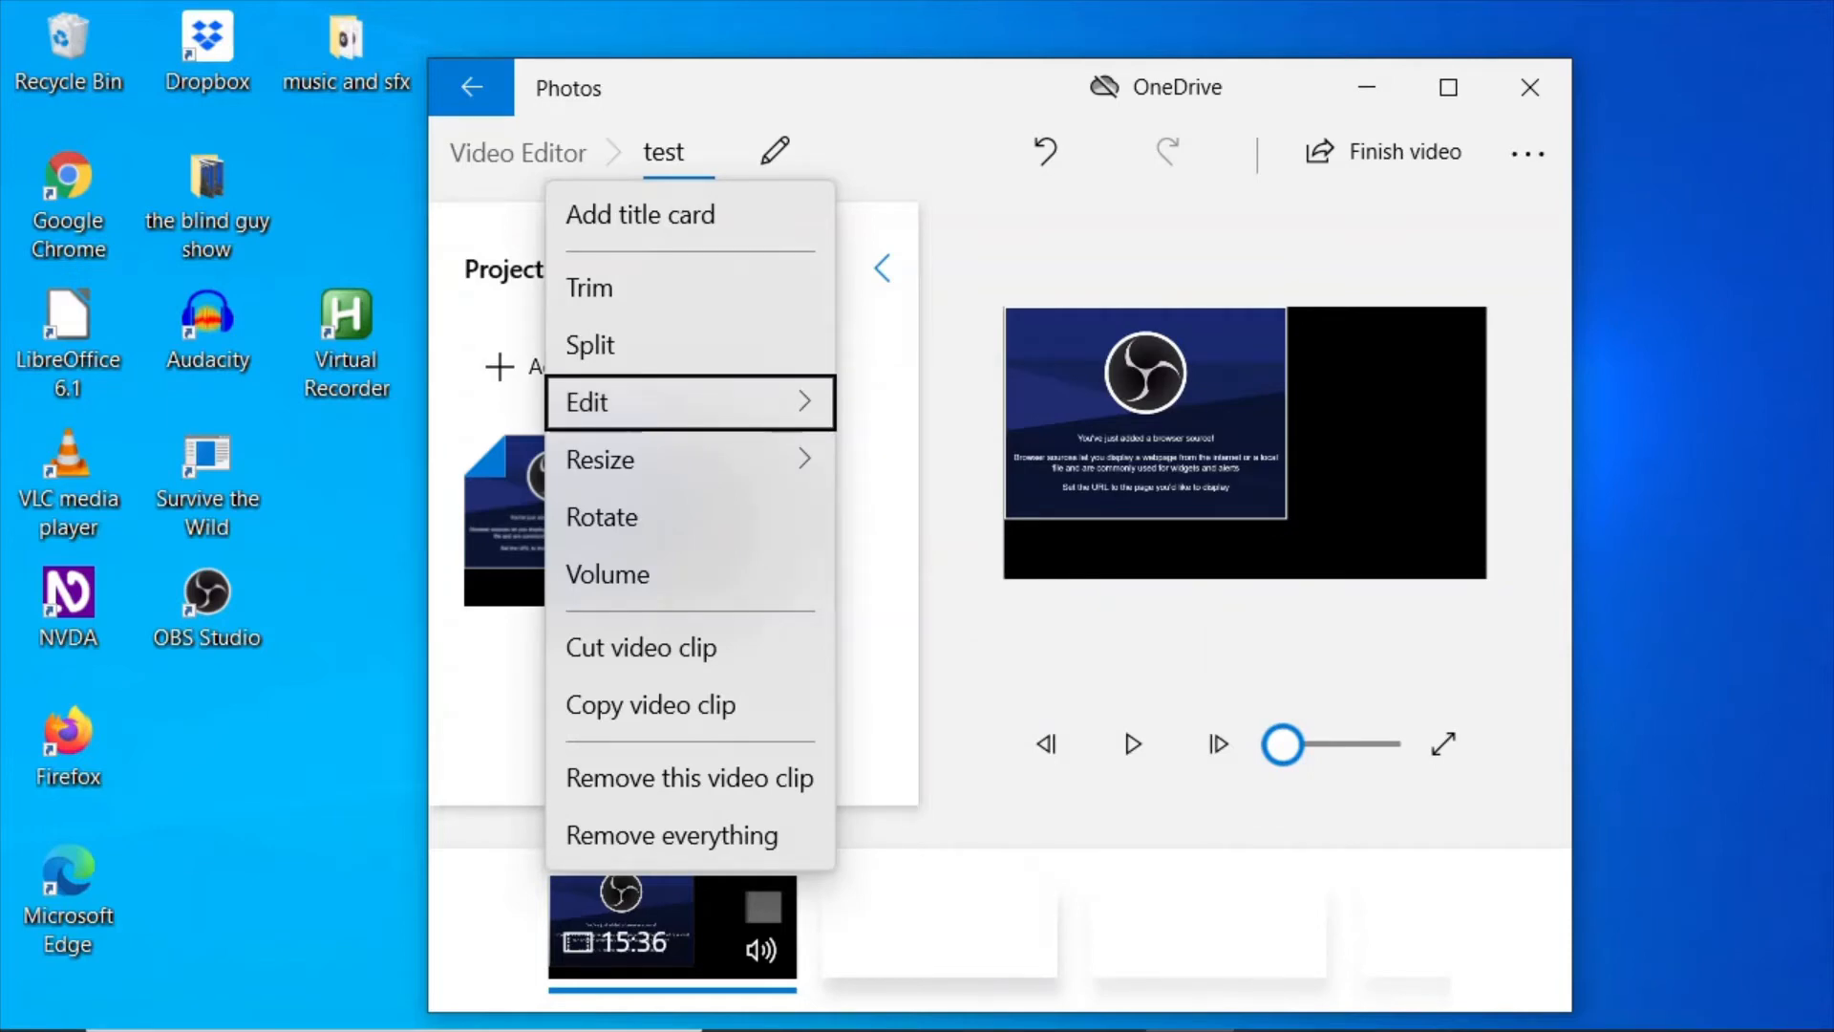
Open Split for the storyboard clip and go through its playback controls and split-point slider.
key(Up)
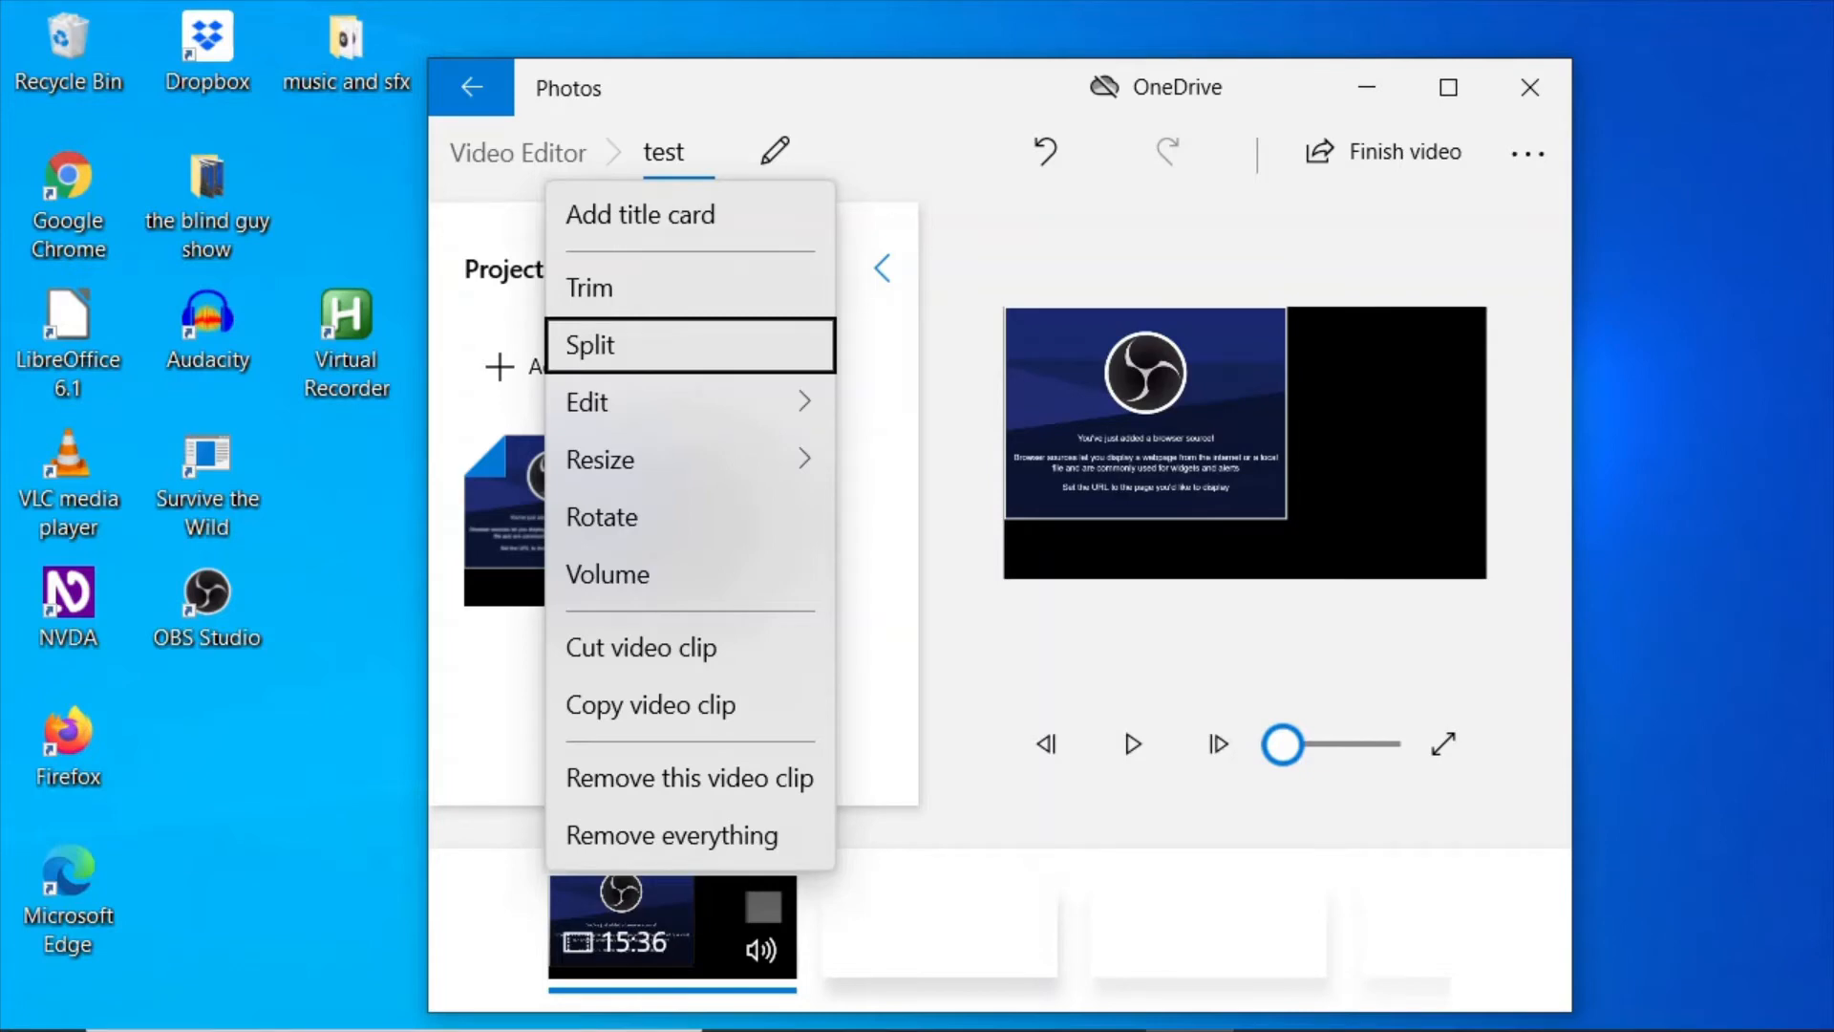
key(Return)
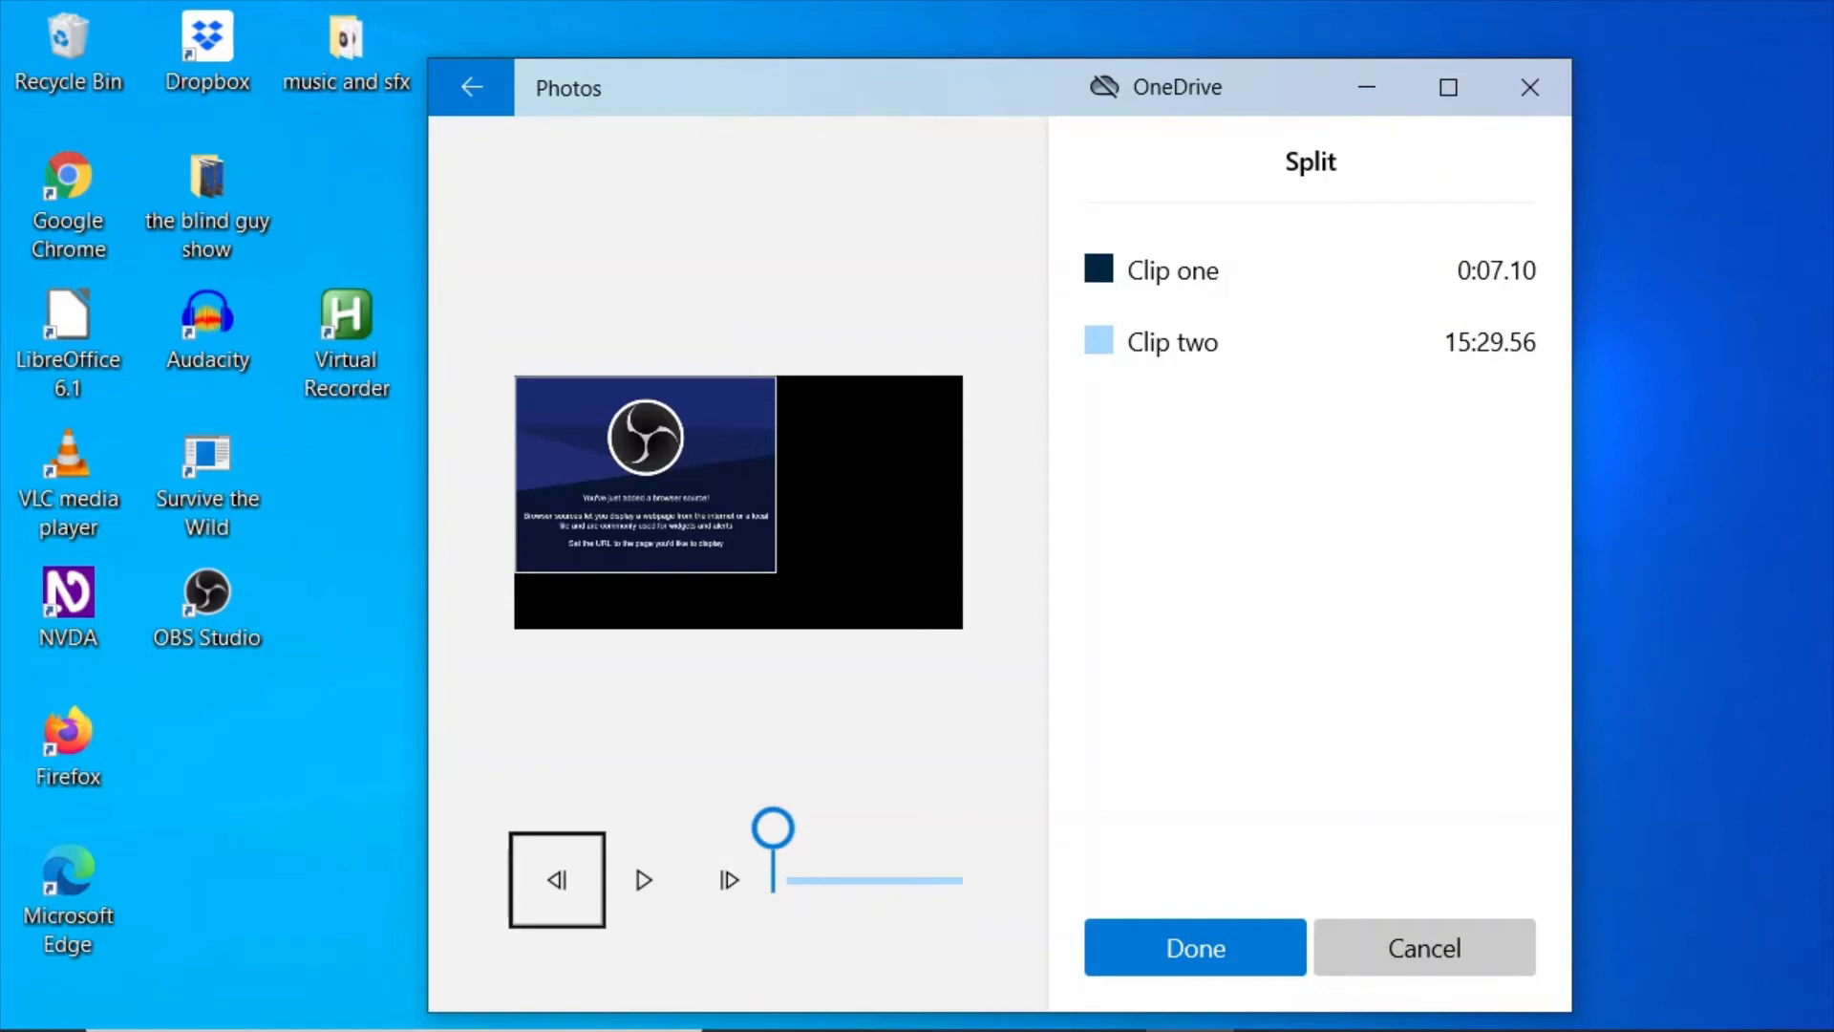
key(Tab)
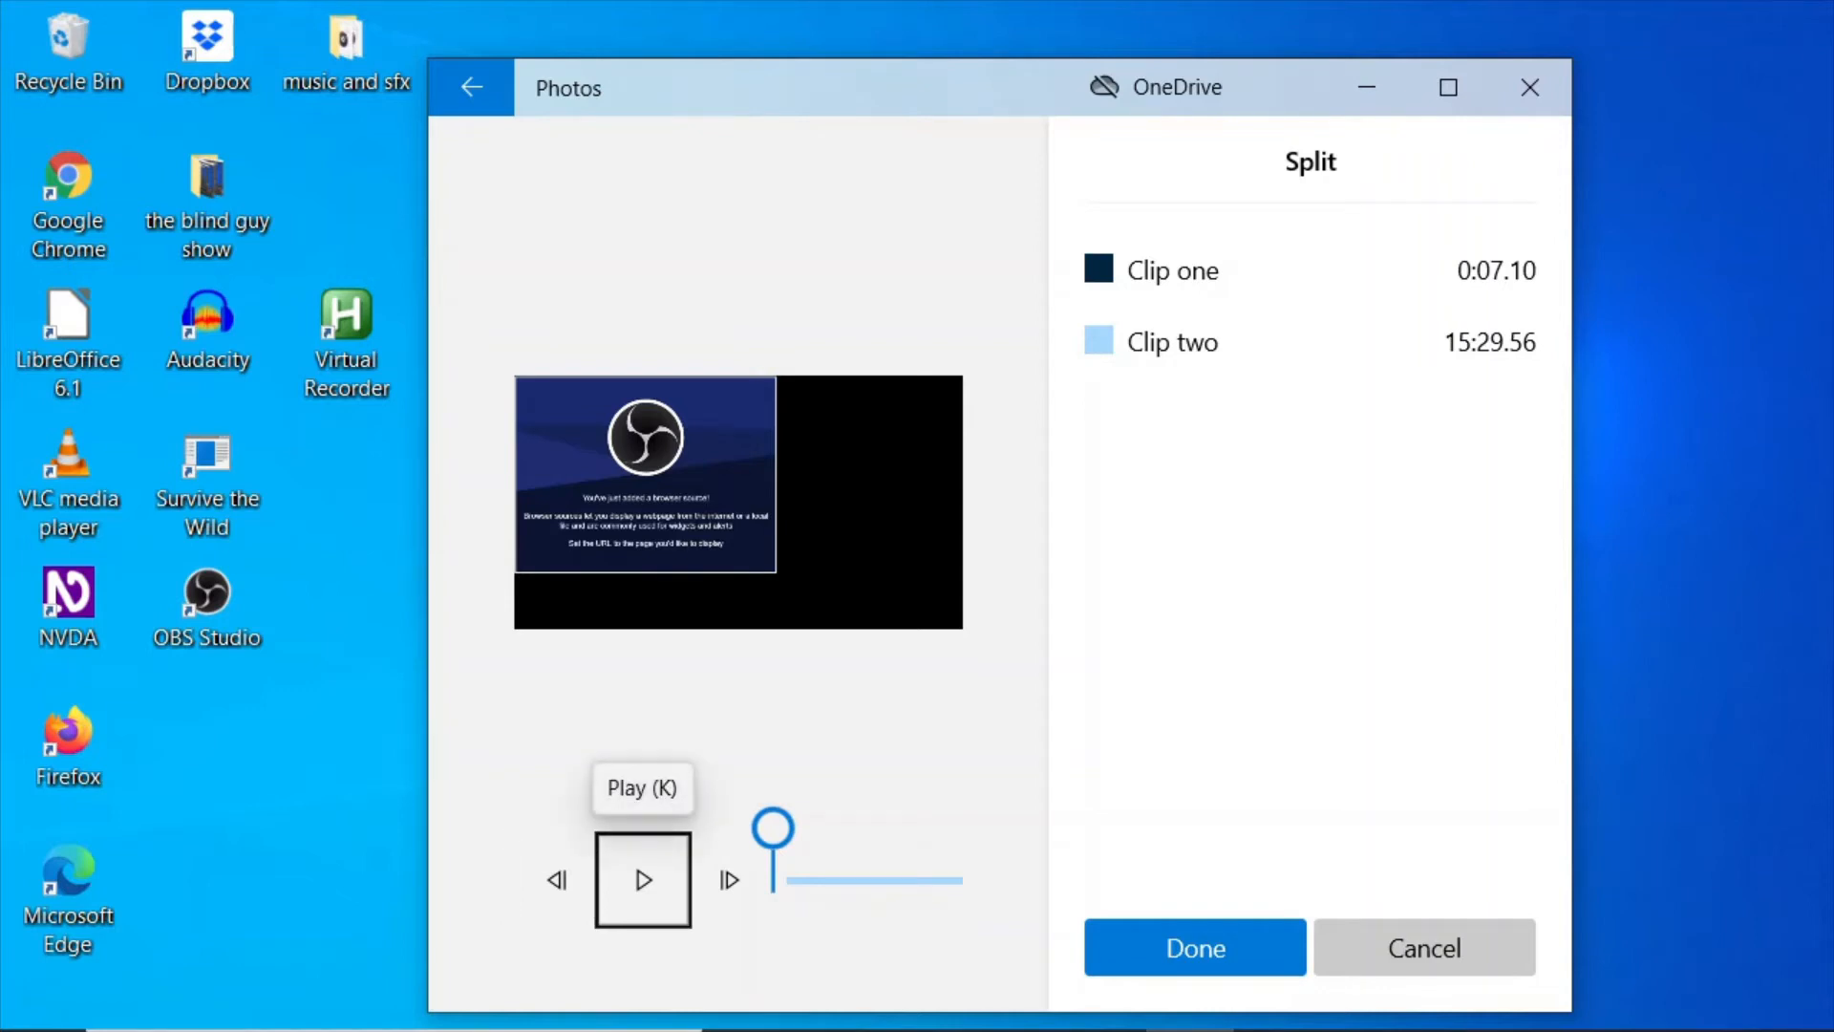
key(Tab)
key(Tab)
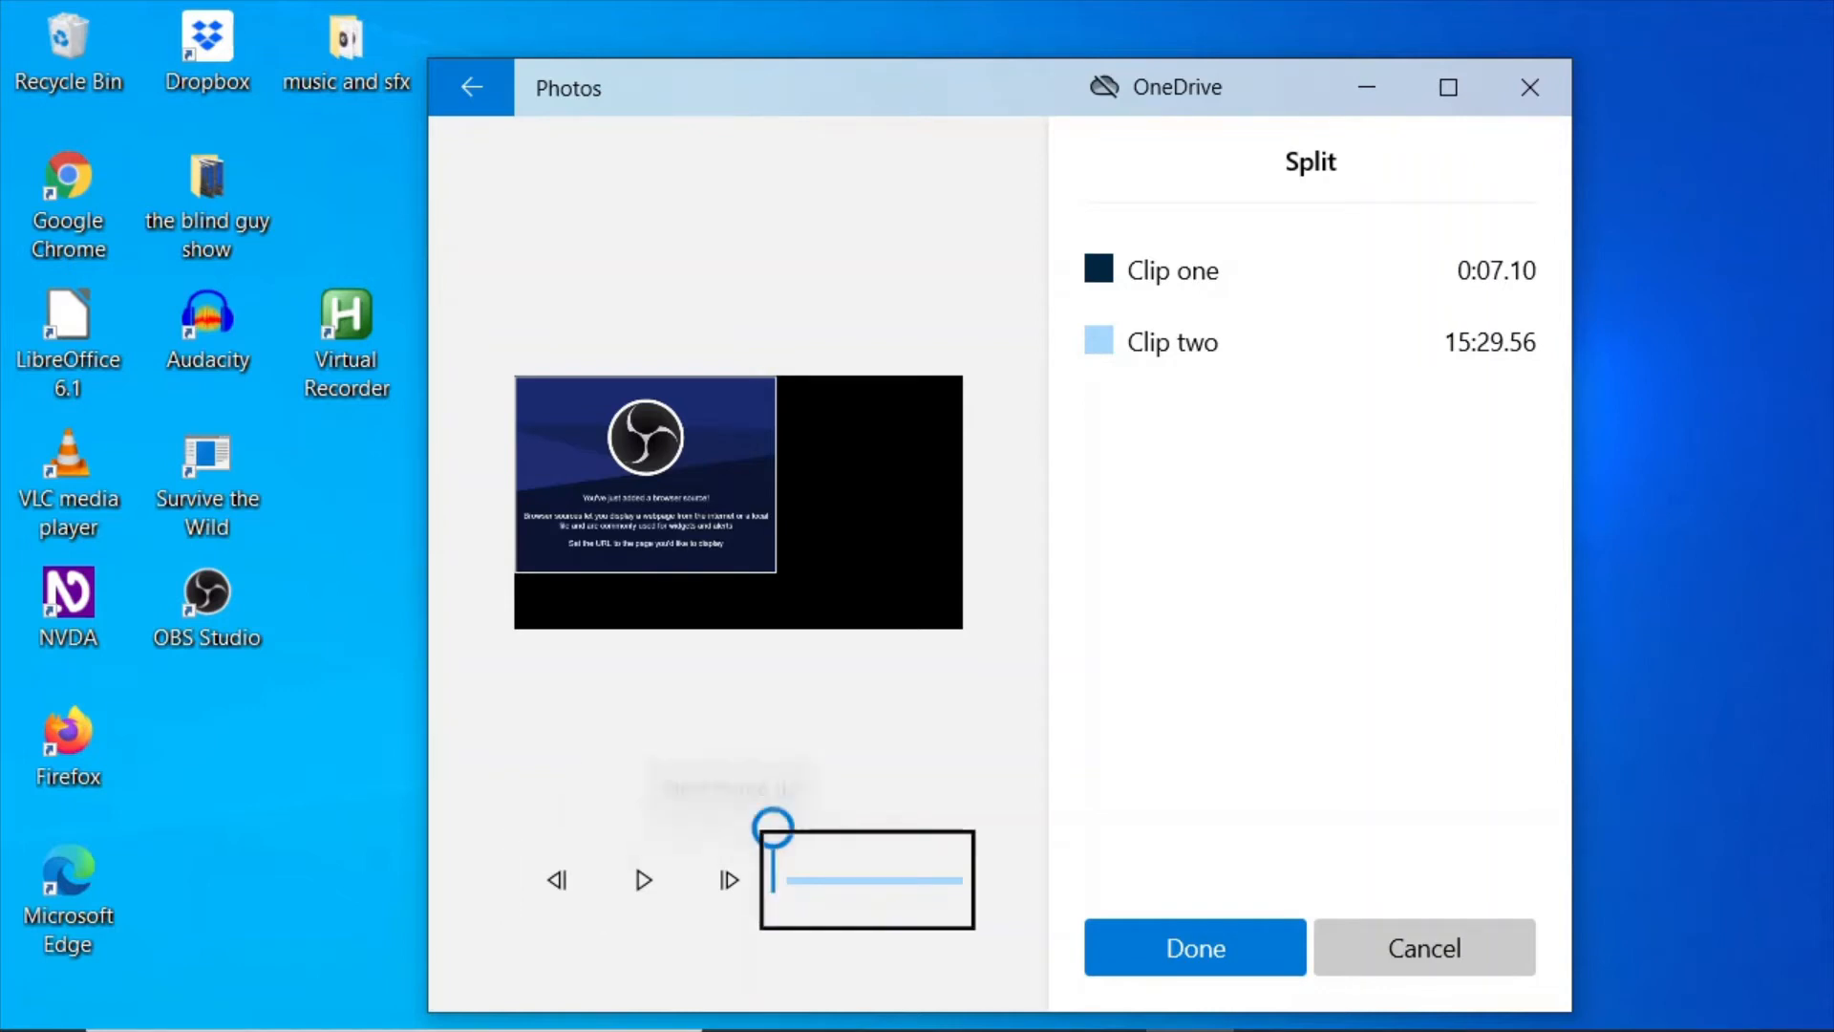
key(Tab)
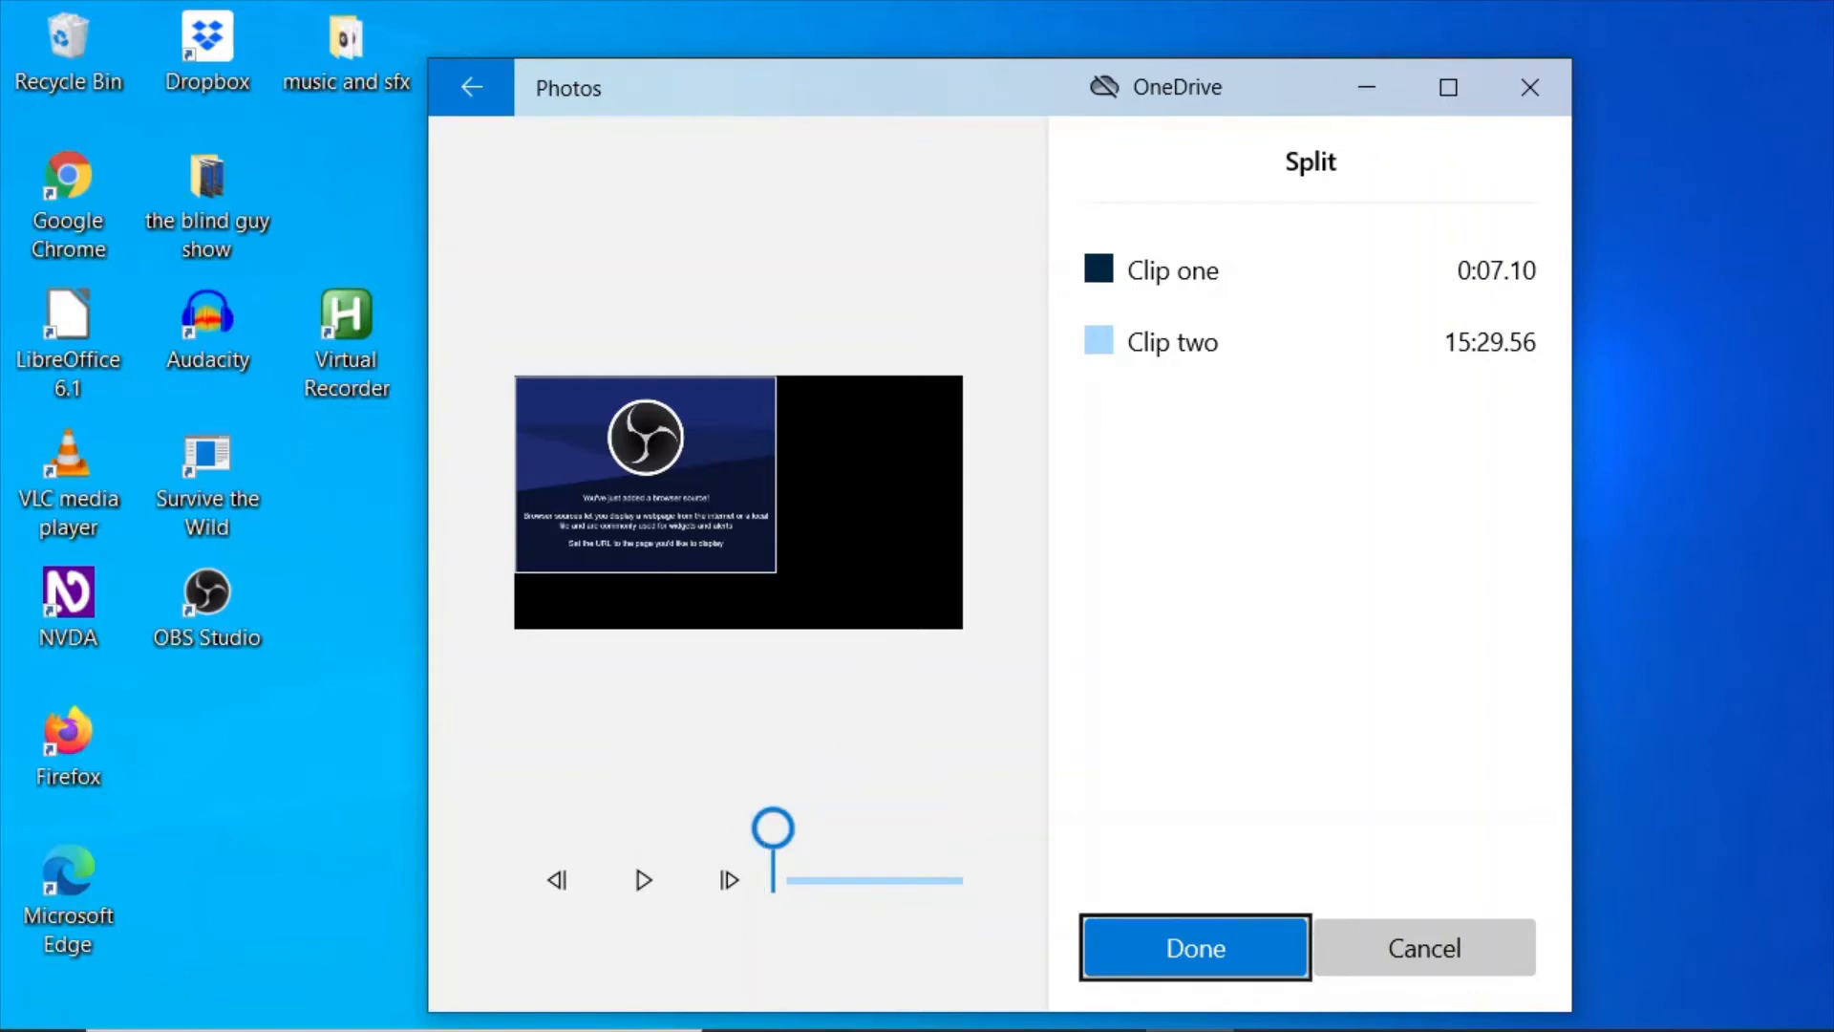
Recheck the playback and split-point controls, and apply the split at 0:07.10 to divide the clip in two.
key(shift+Tab)
key(shift+Tab)
key(shift+Tab)
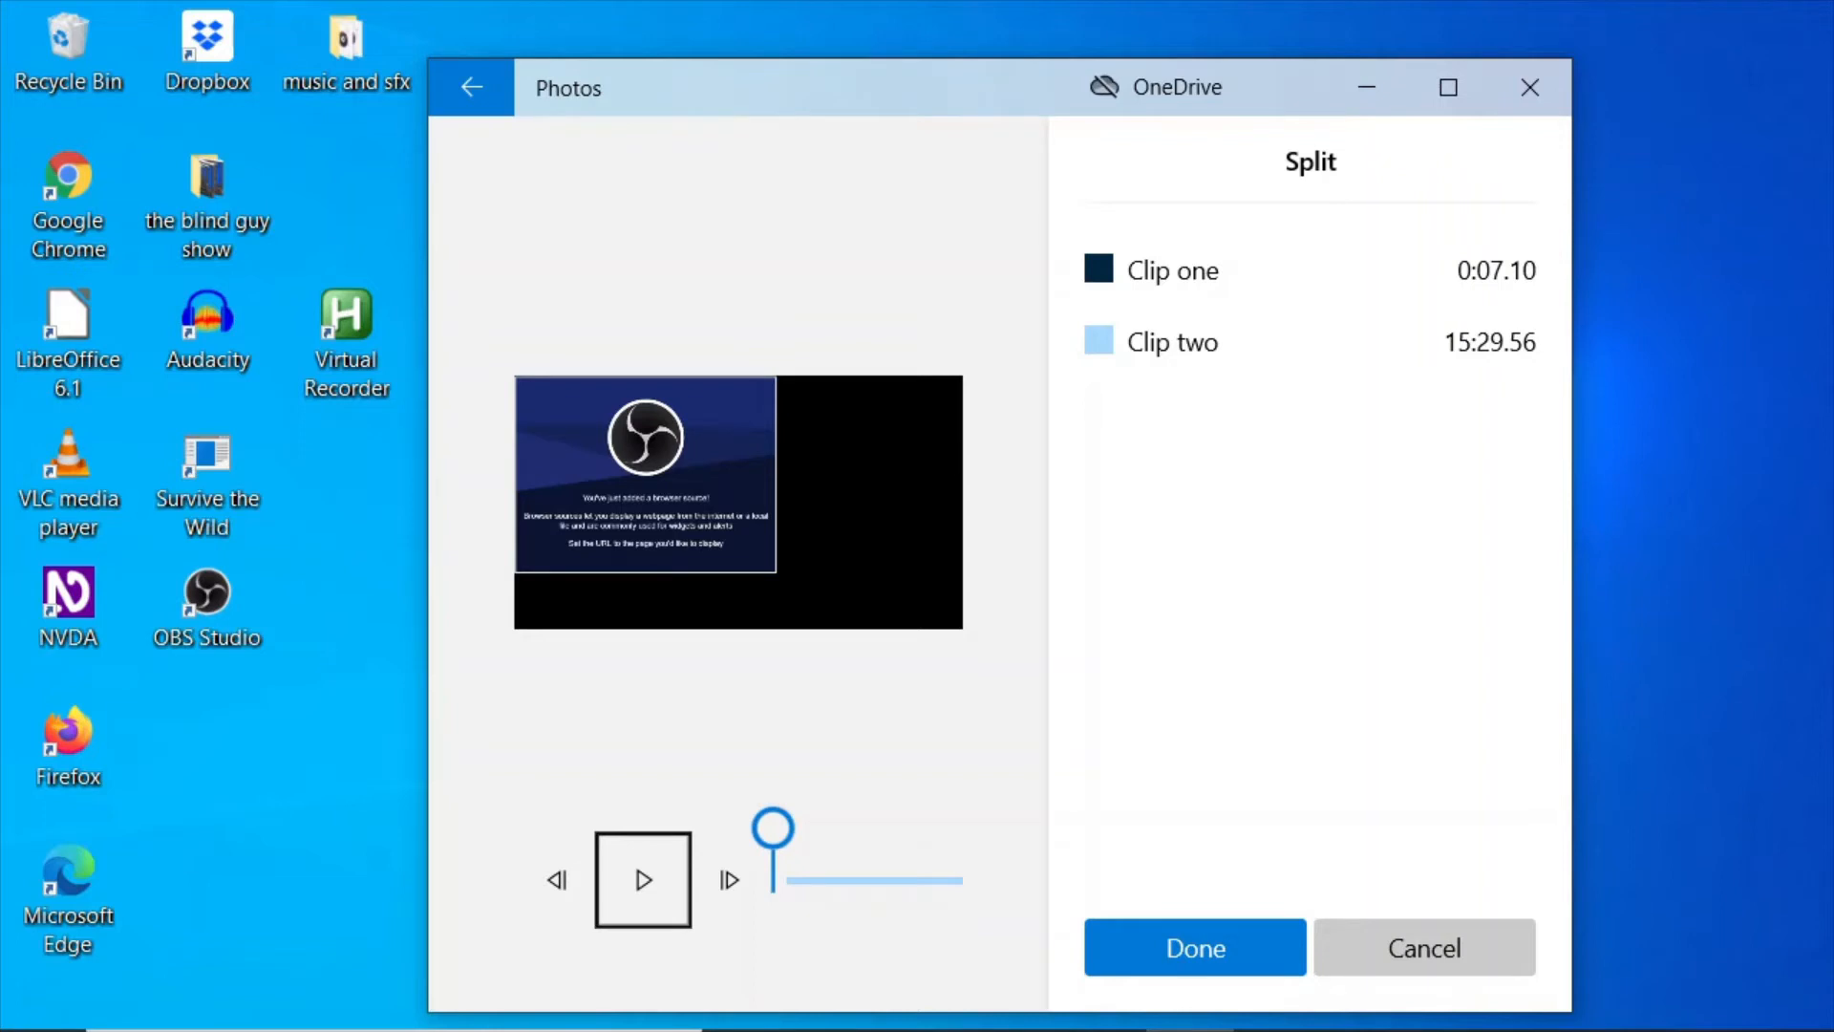
key(Tab)
key(Tab)
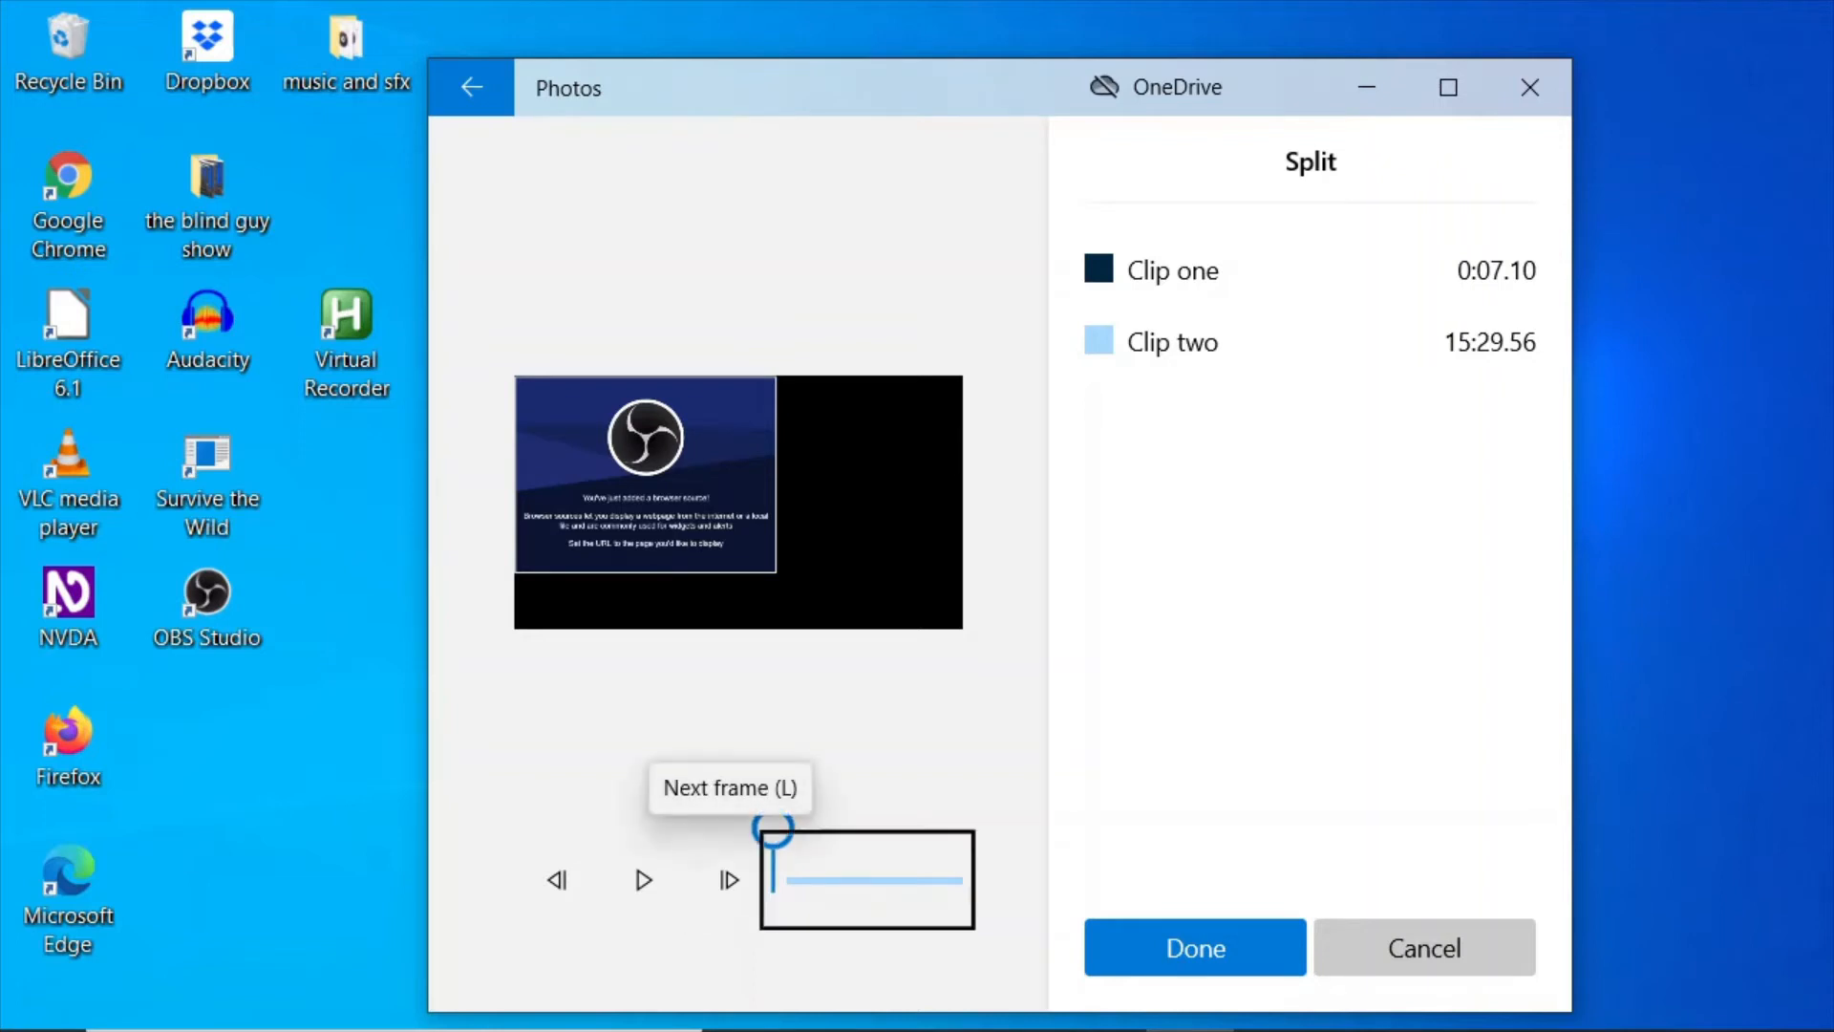
key(Tab)
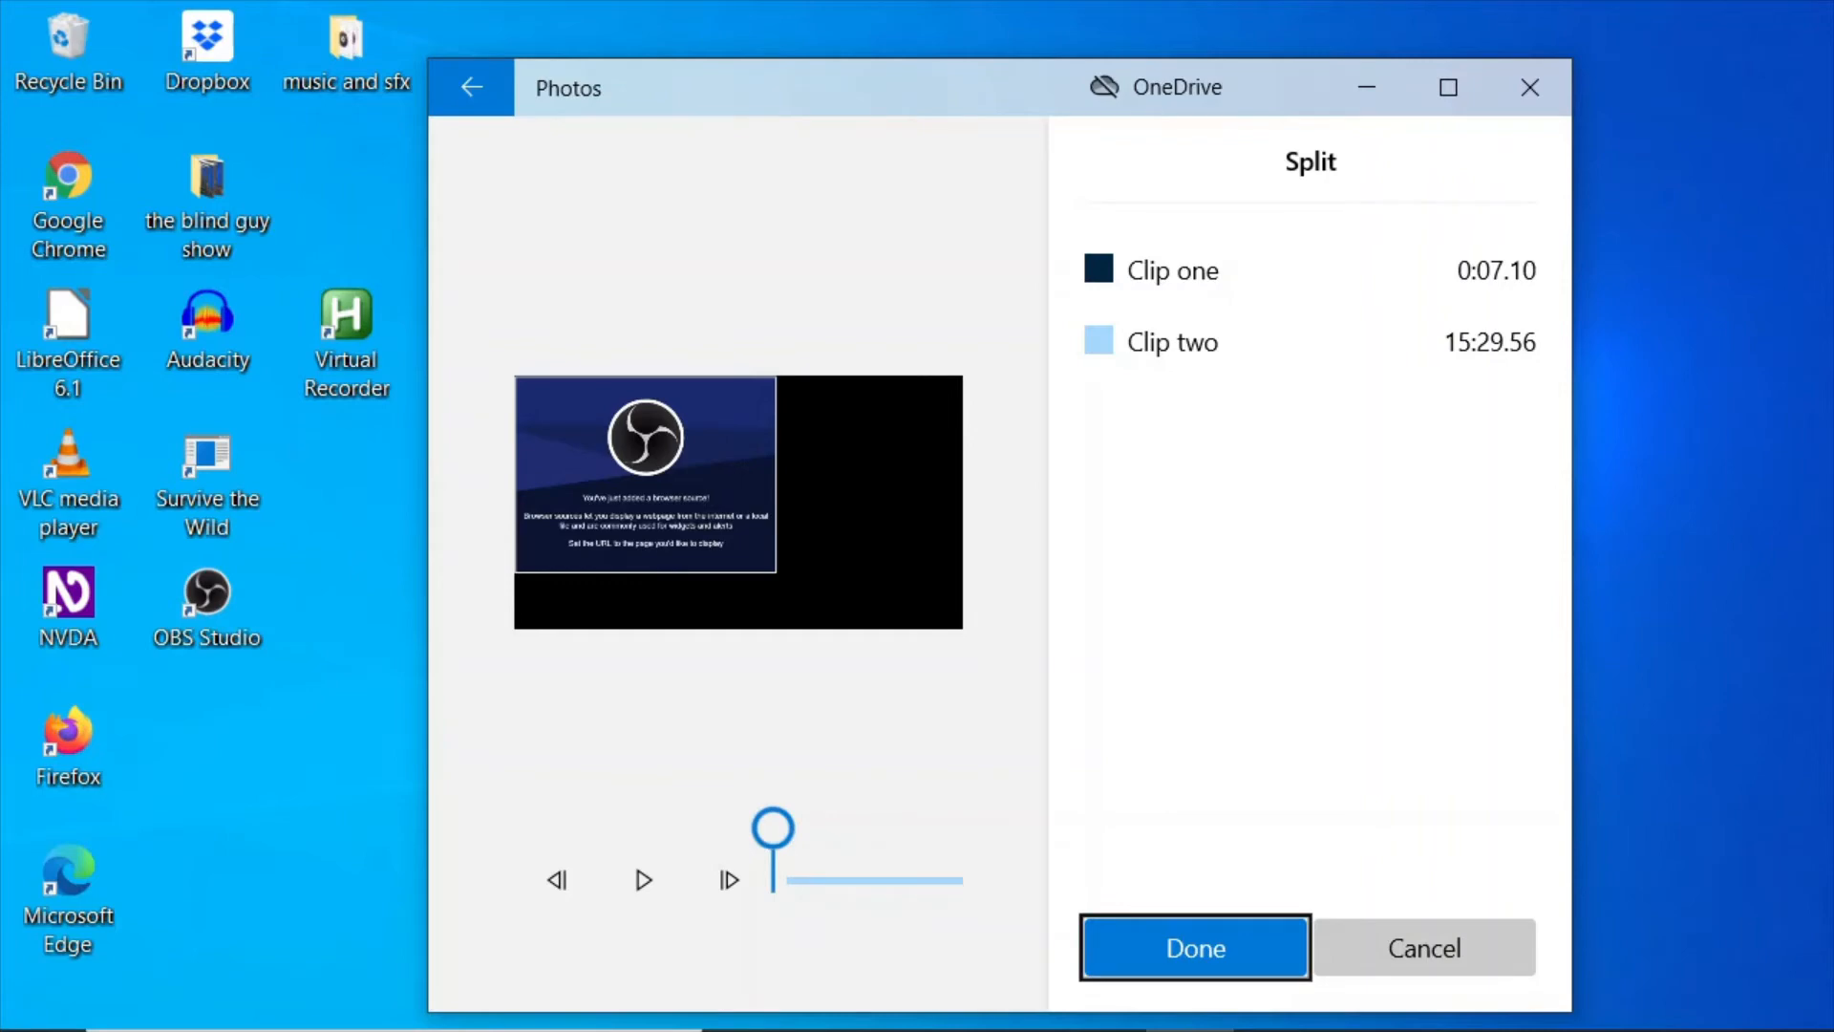
key(Return)
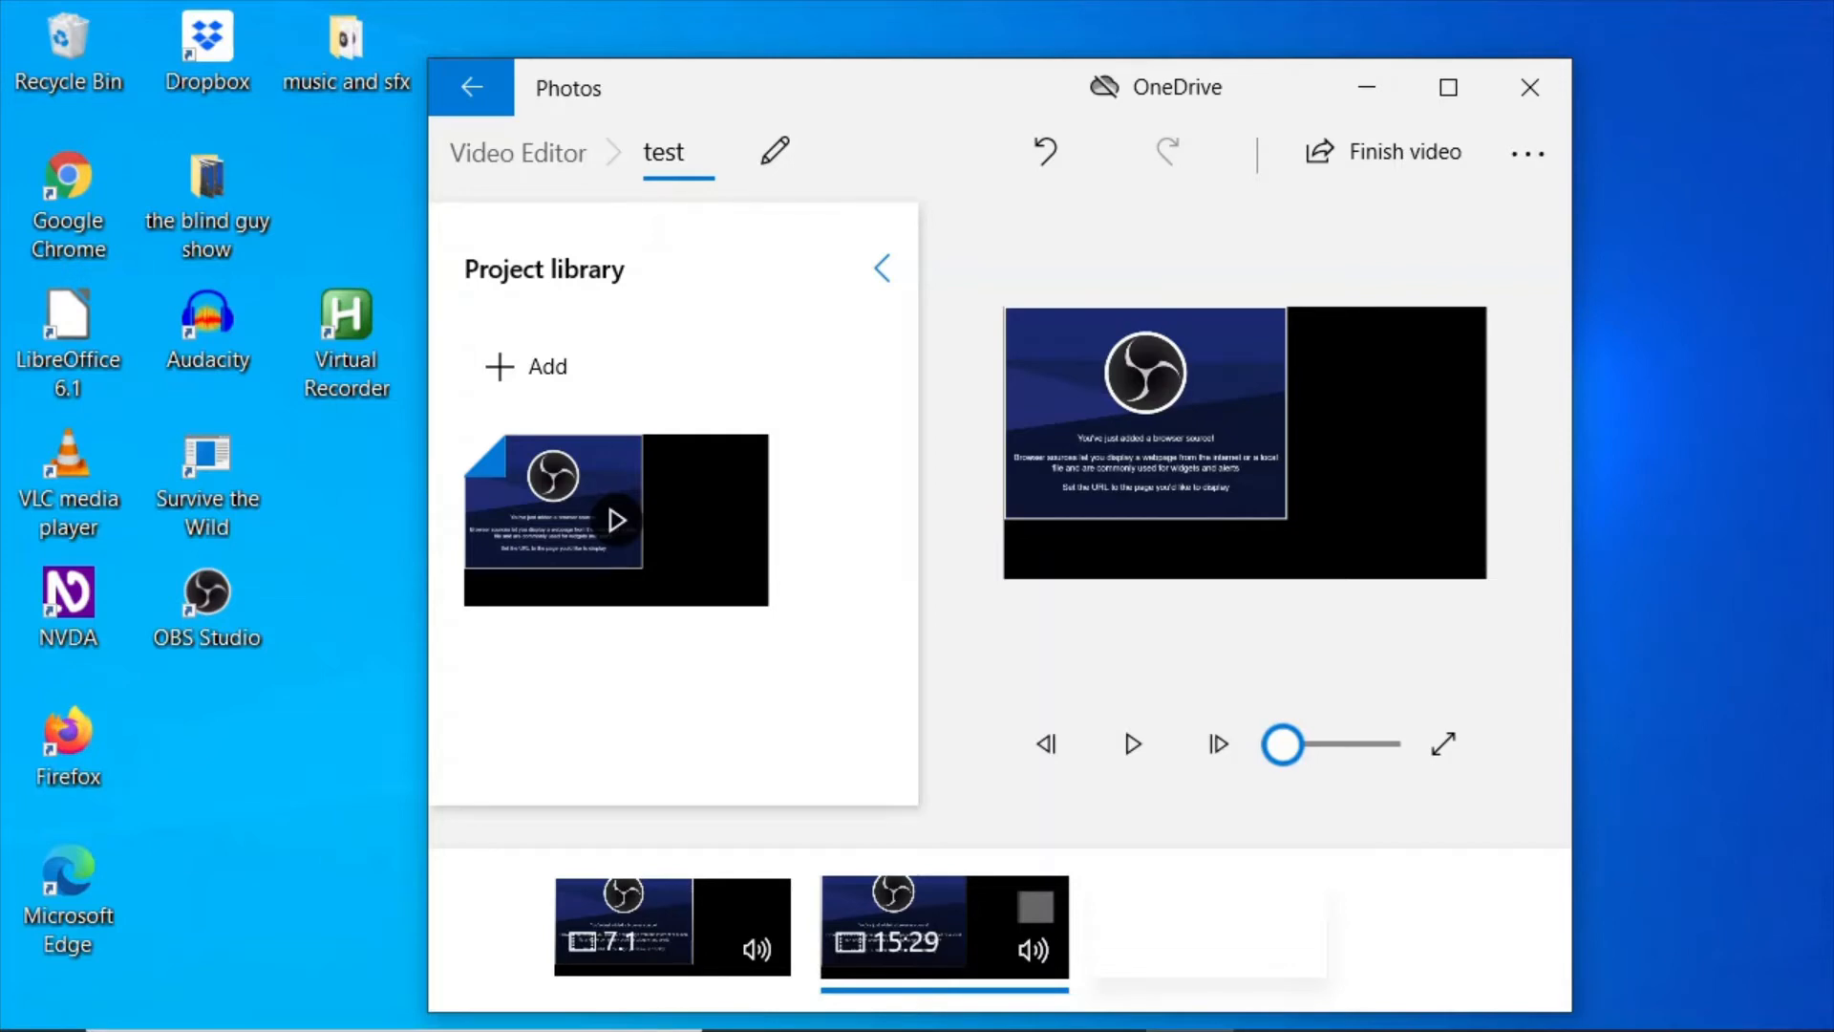
Go through the two storyboard clips, and briefly play and pause the preview from the second one.
key(Tab)
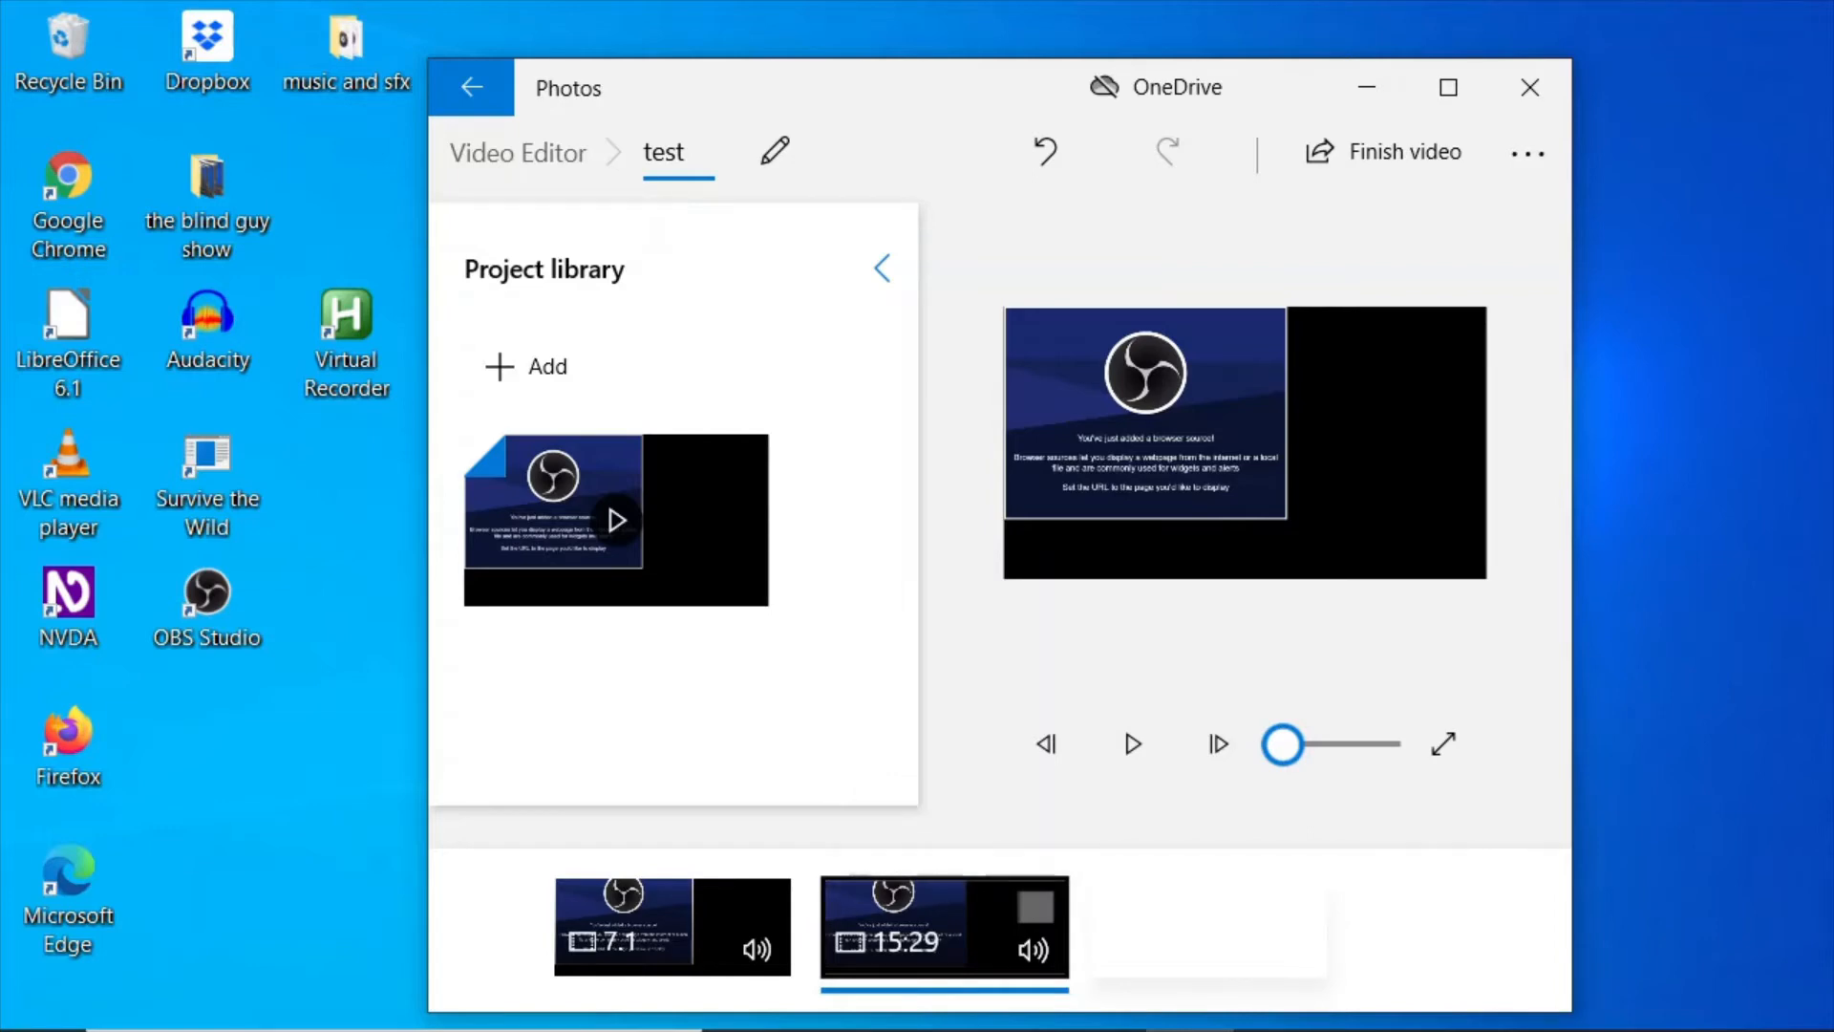
key(Left)
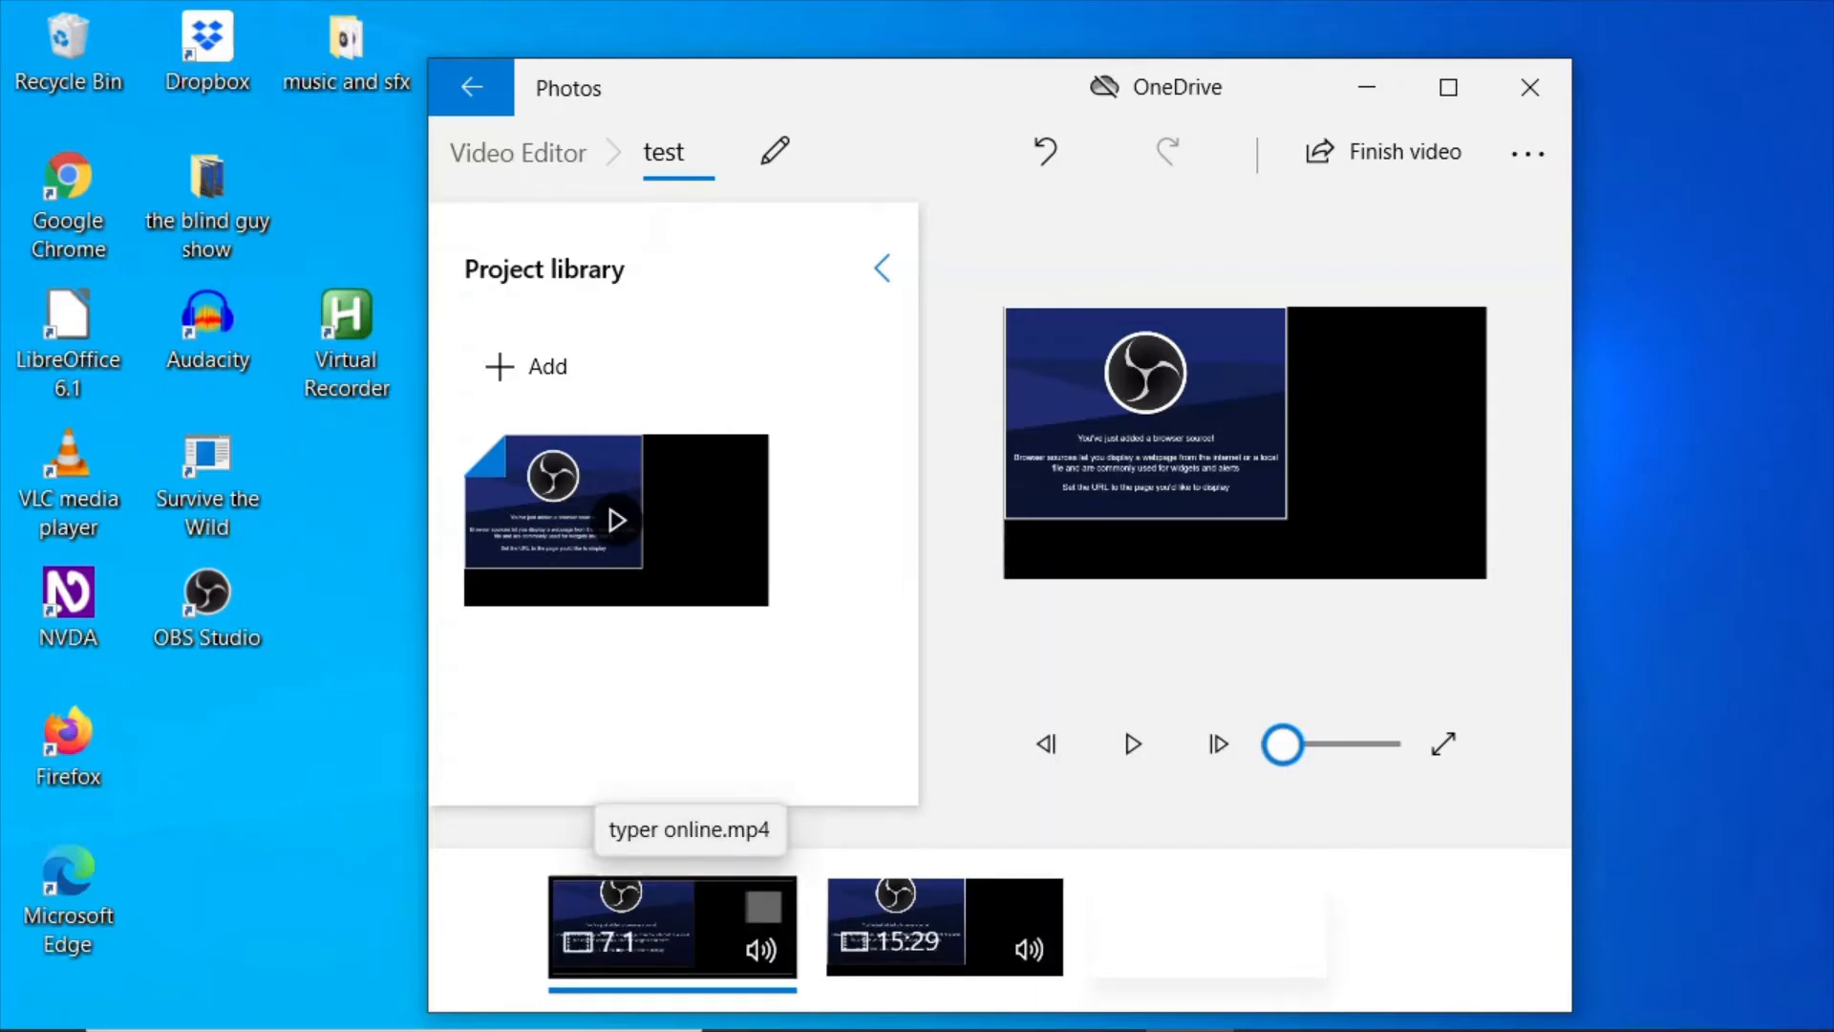
key(Right)
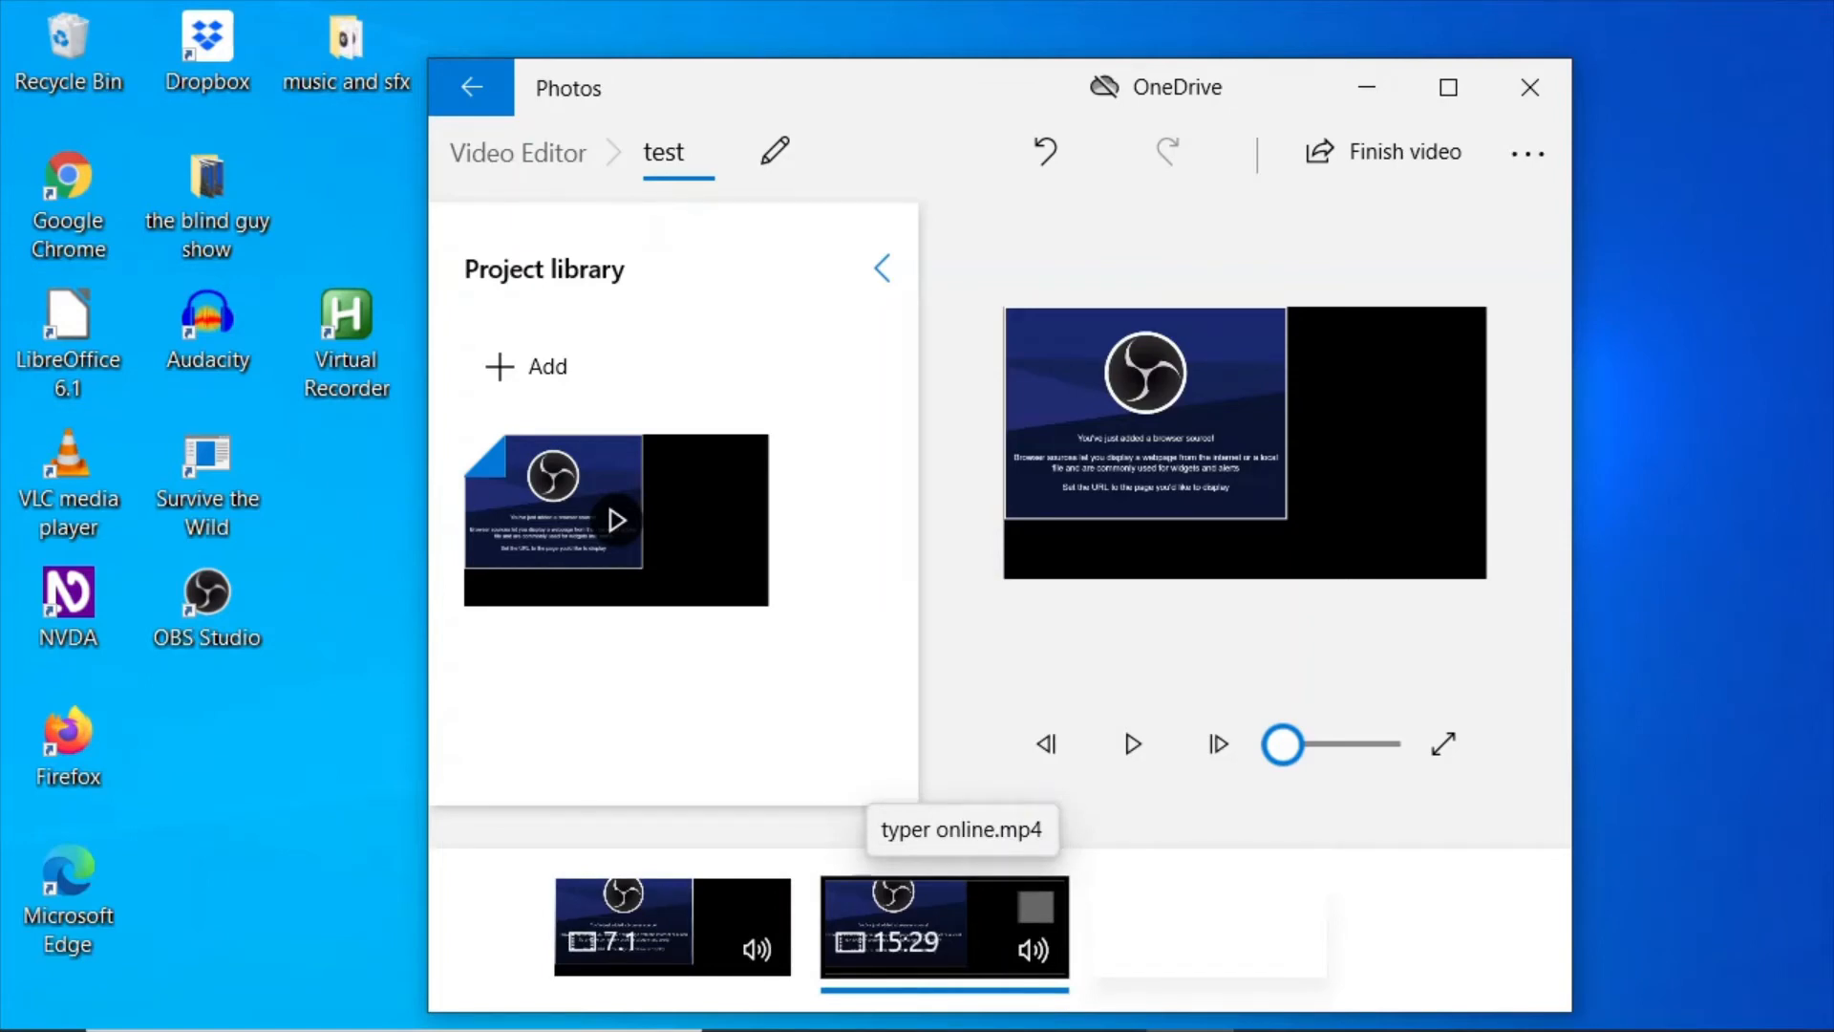
key(shift+Tab)
key(shift+Tab)
key(shift+Tab)
key(shift+Tab)
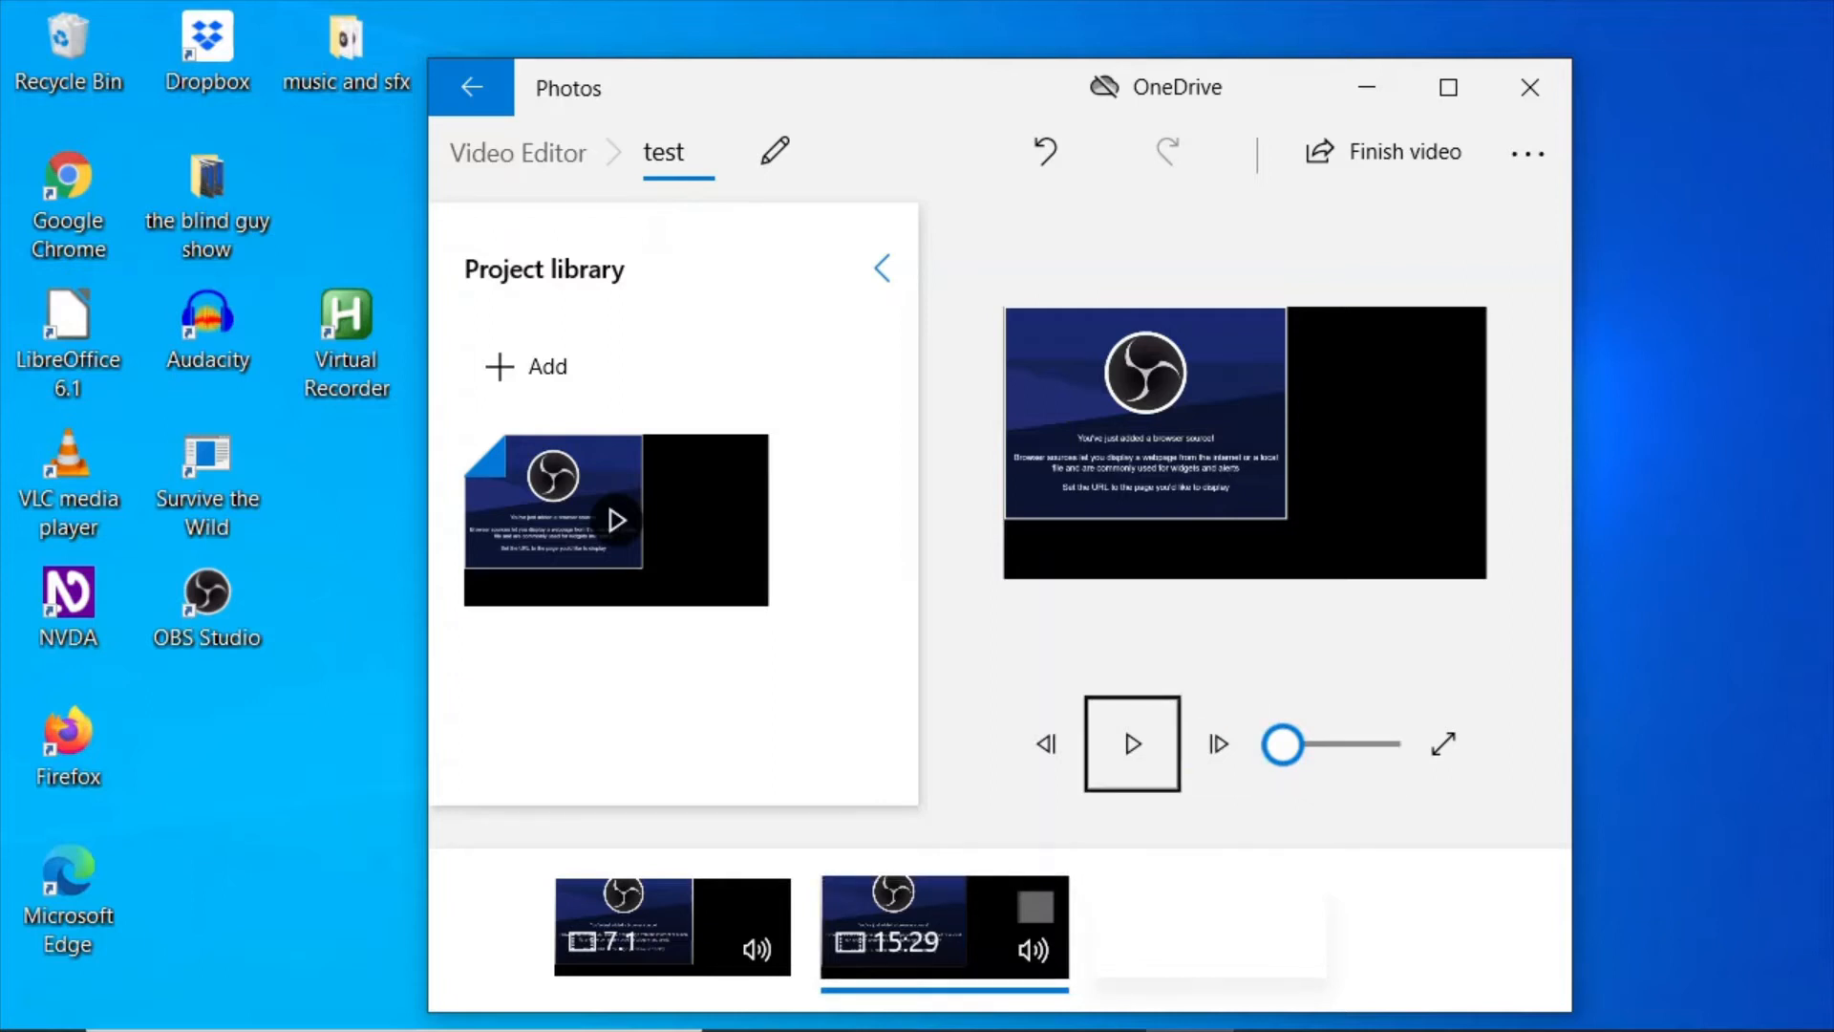
key(space)
key(space)
Open Split for the second storyboard clip.
key(Tab)
key(Tab)
key(Tab)
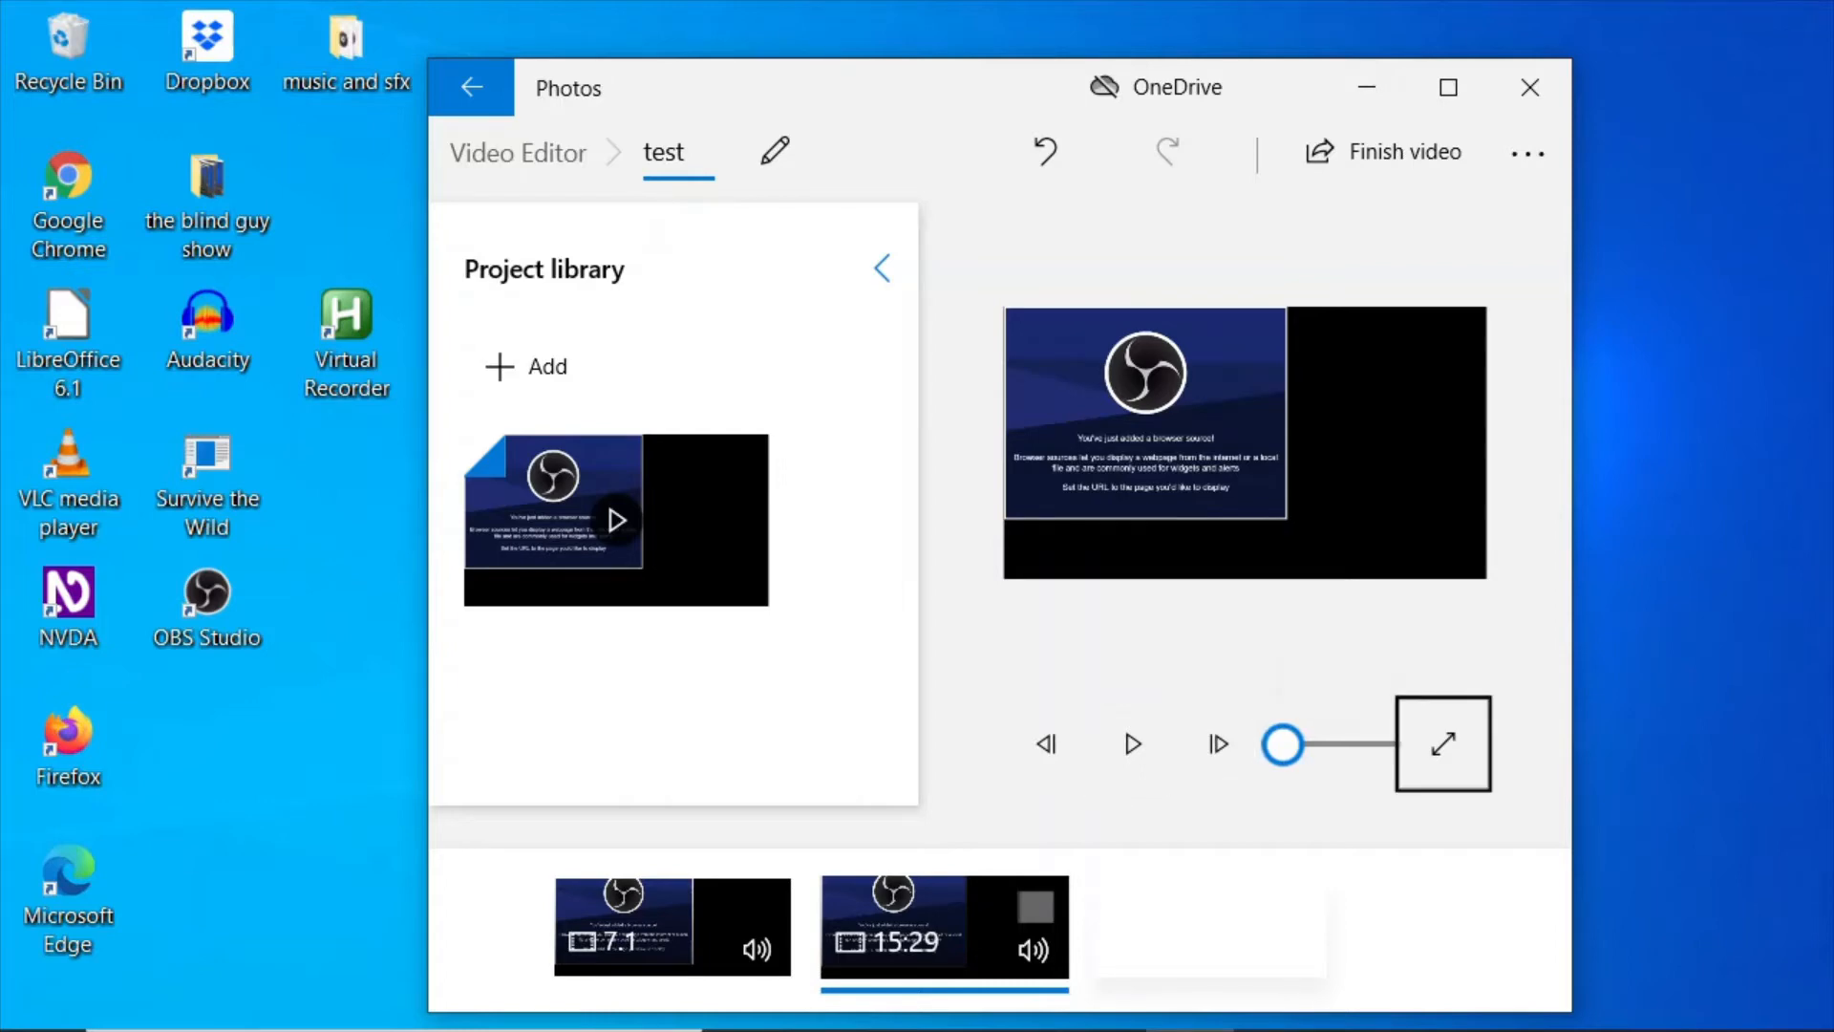
key(Tab)
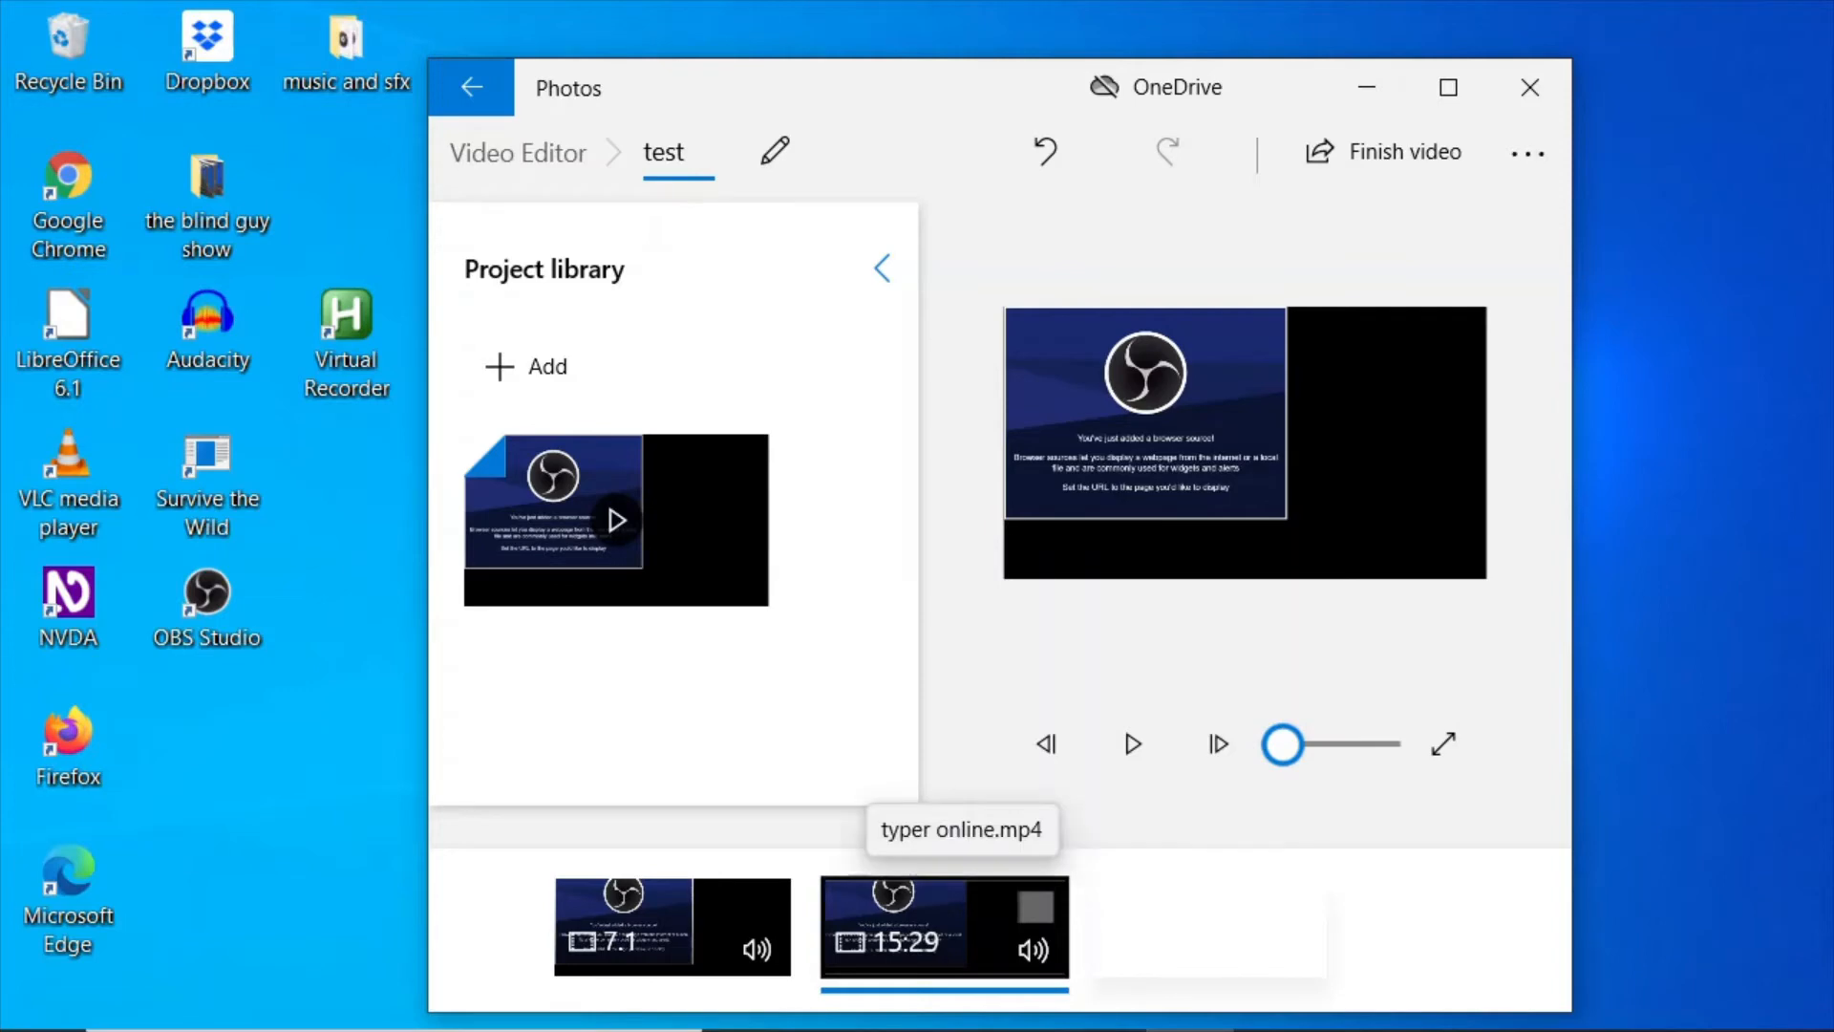
key(shift+F10)
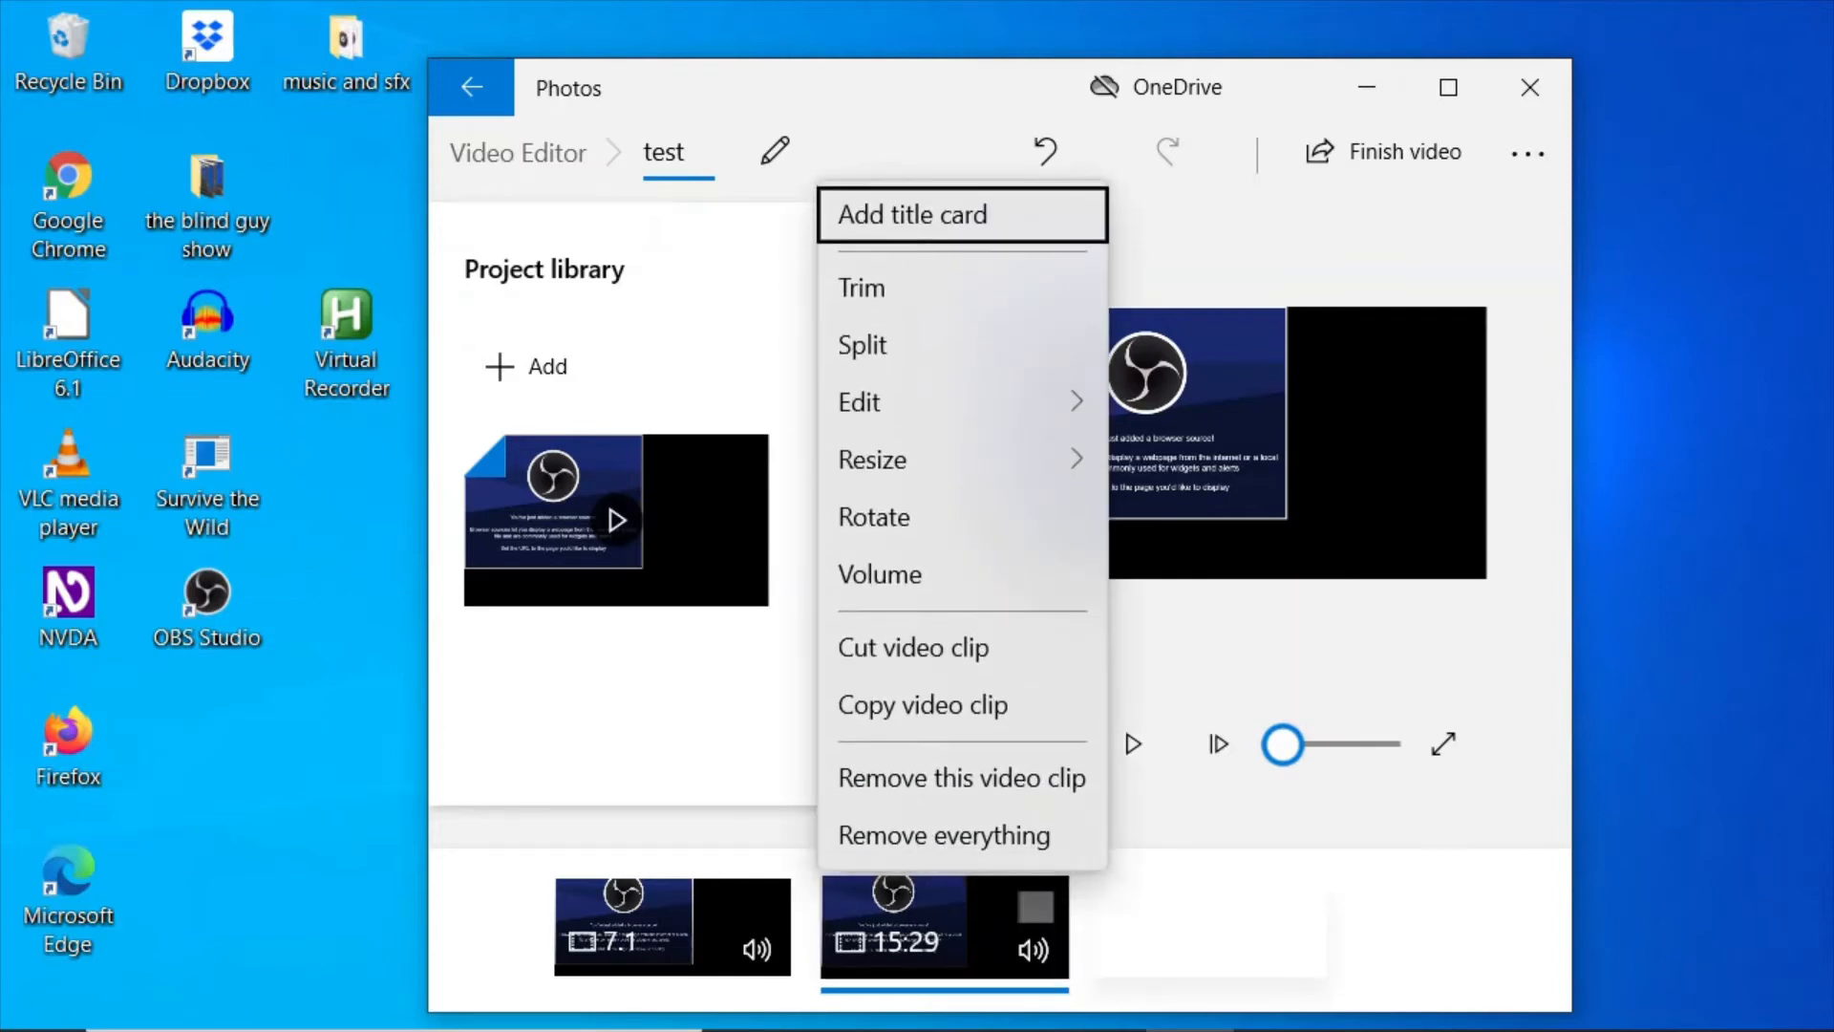
key(Down)
key(Down)
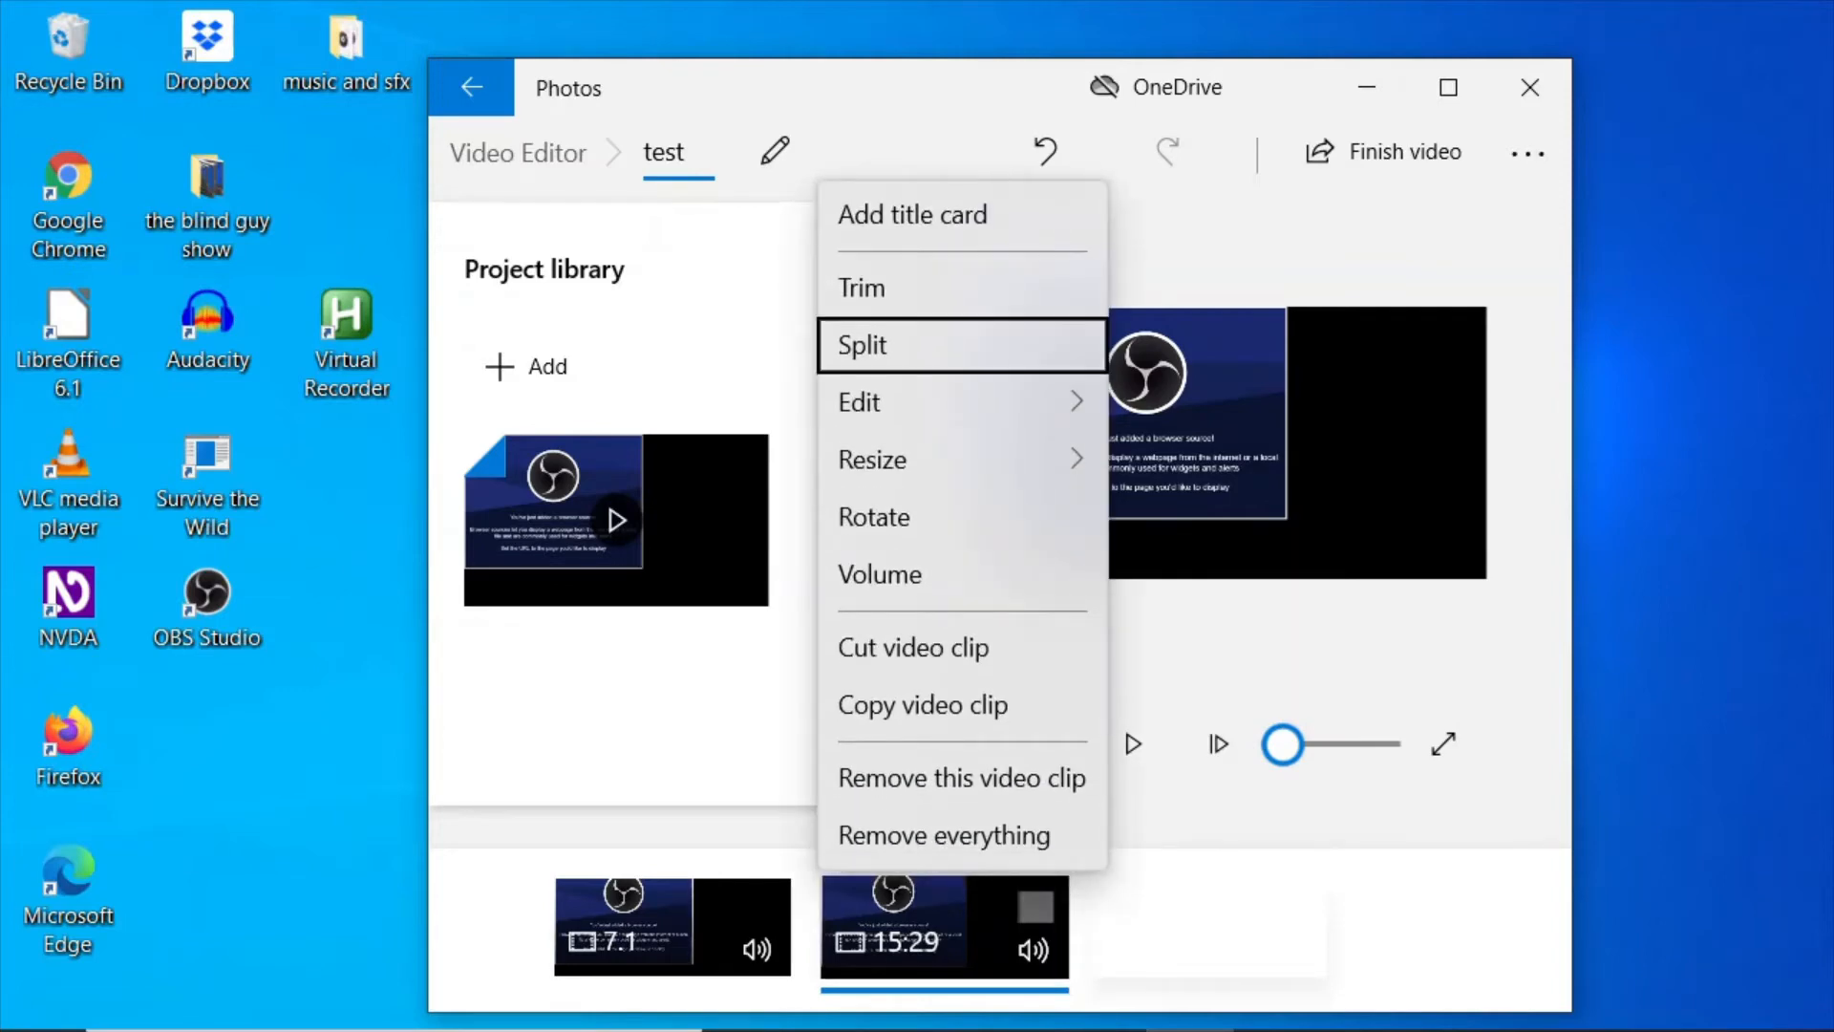
key(Return)
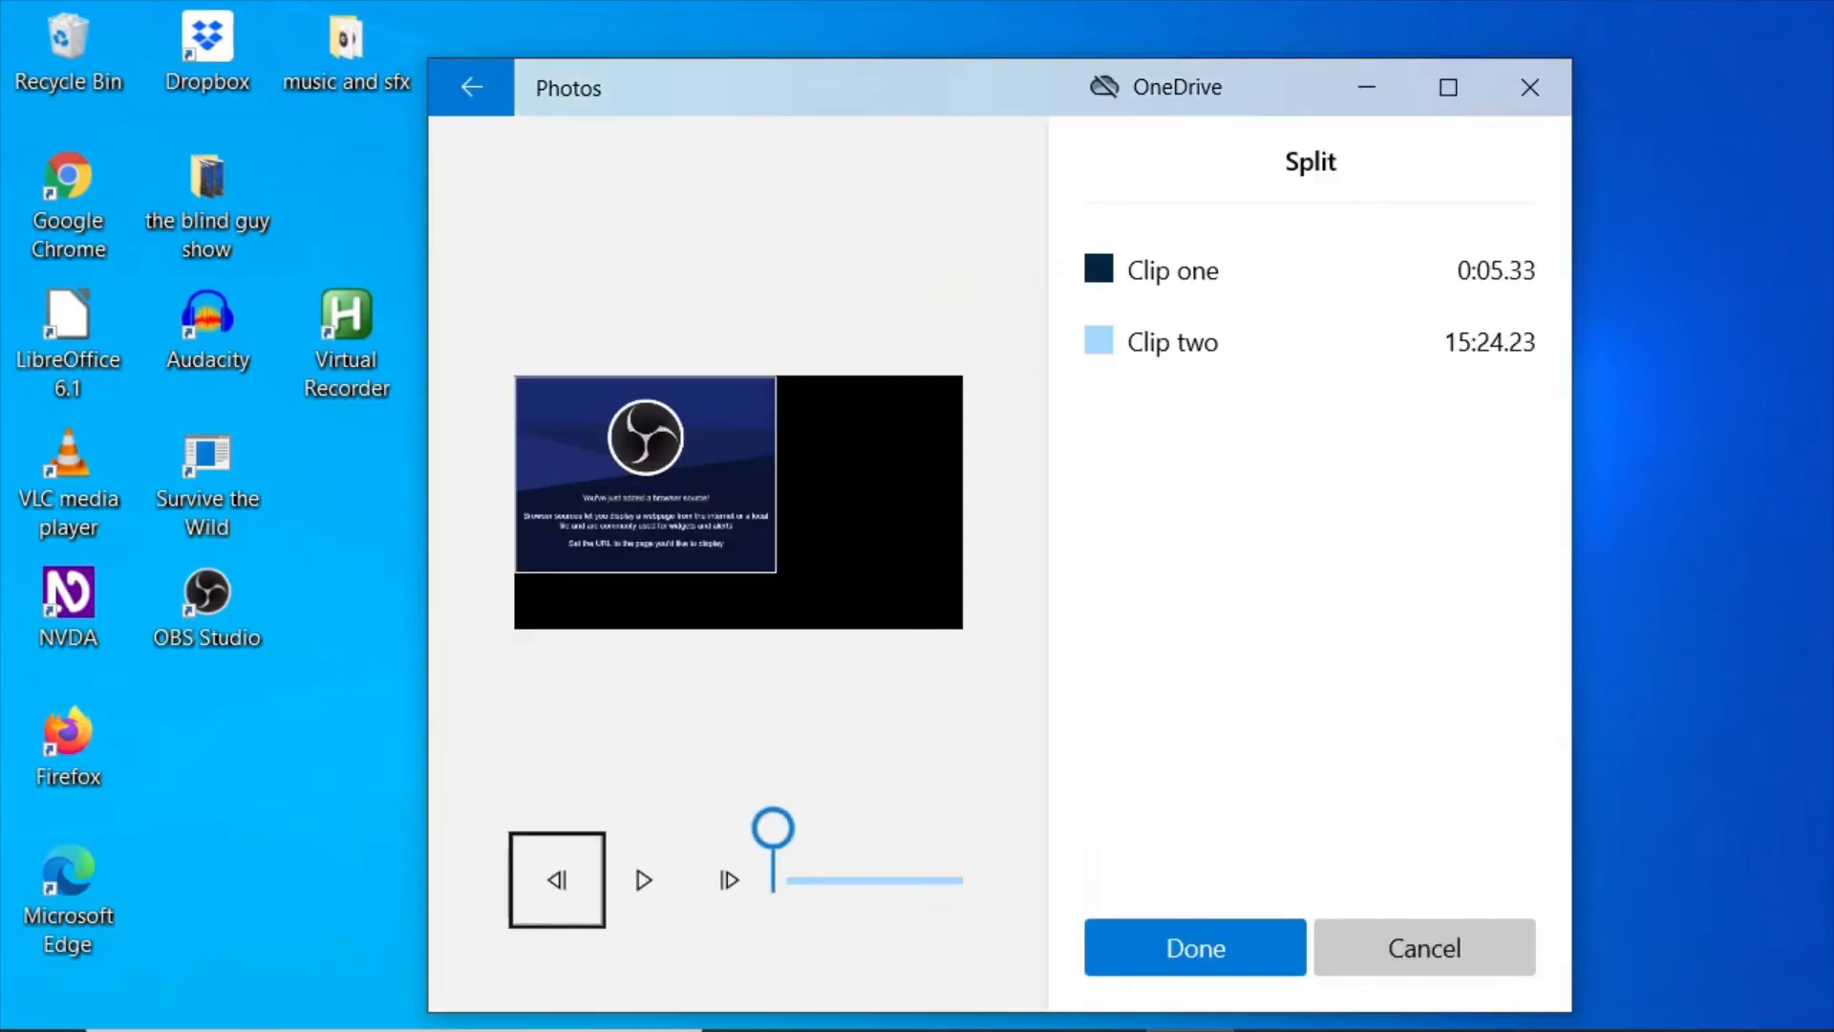
Play the clip in Split and pause it with the split point at 0:14.66.
key(Tab)
key(Tab)
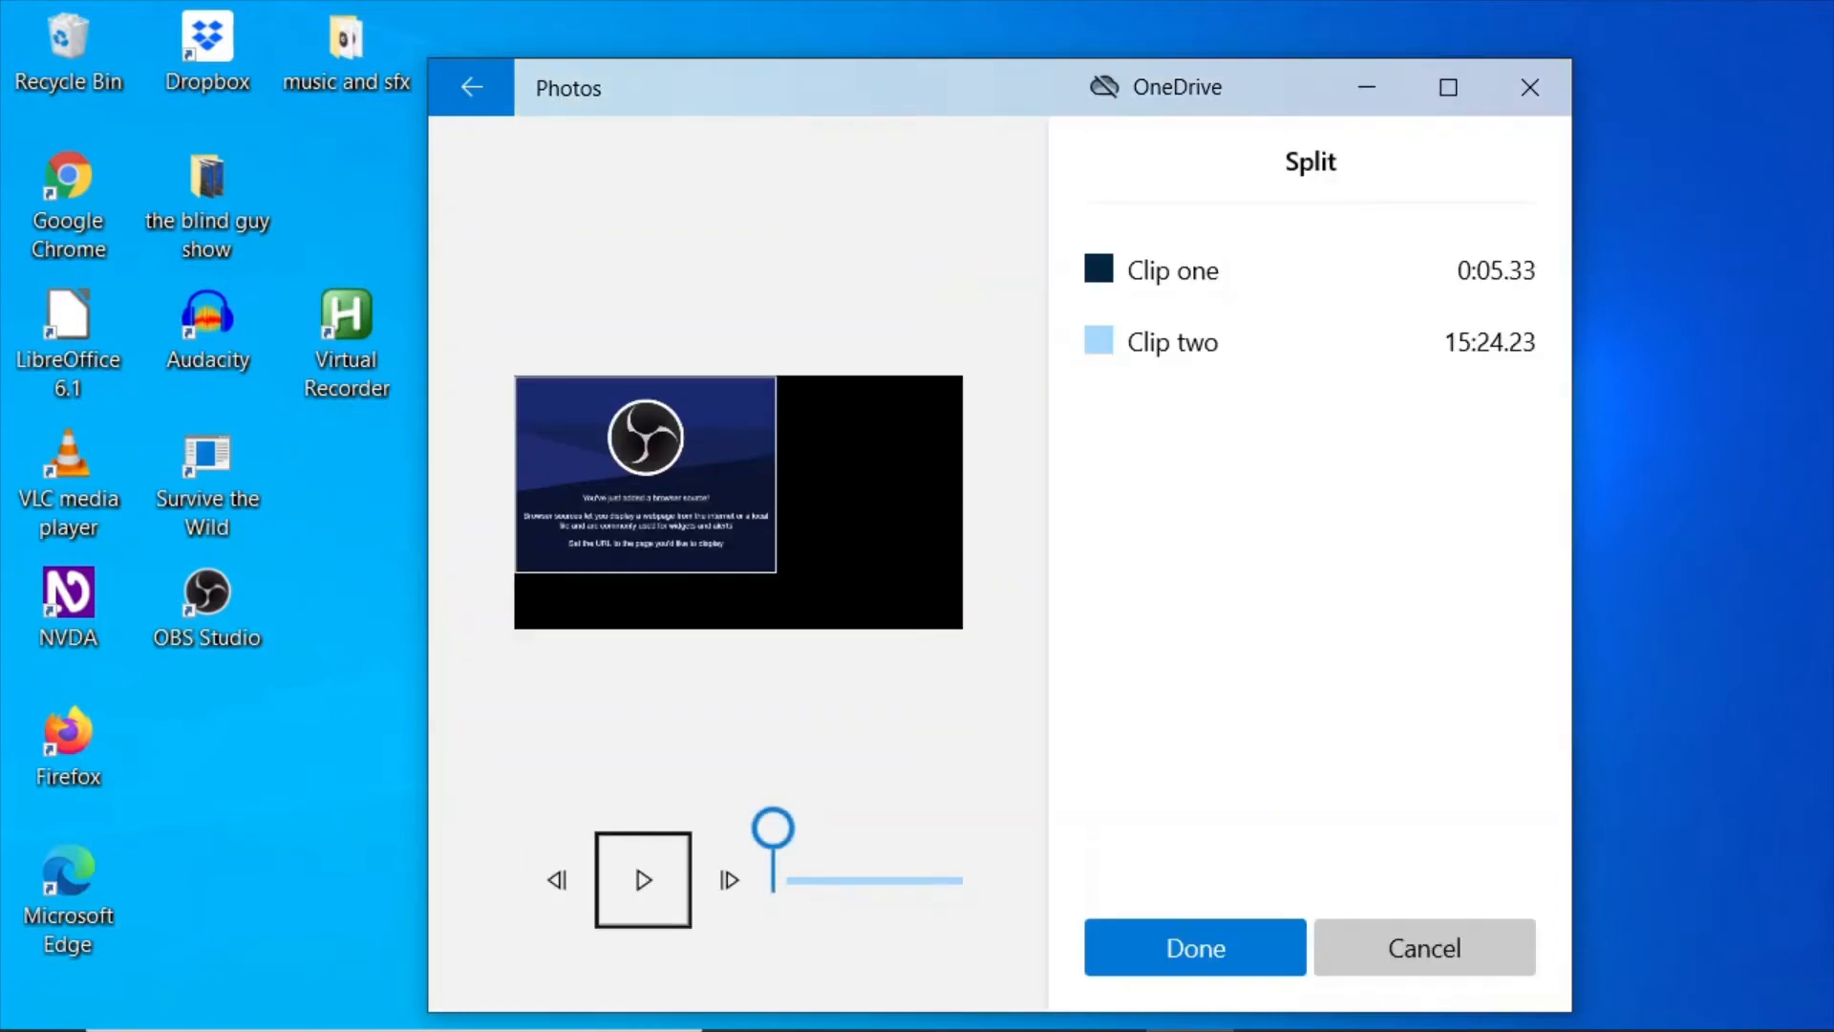
key(Tab)
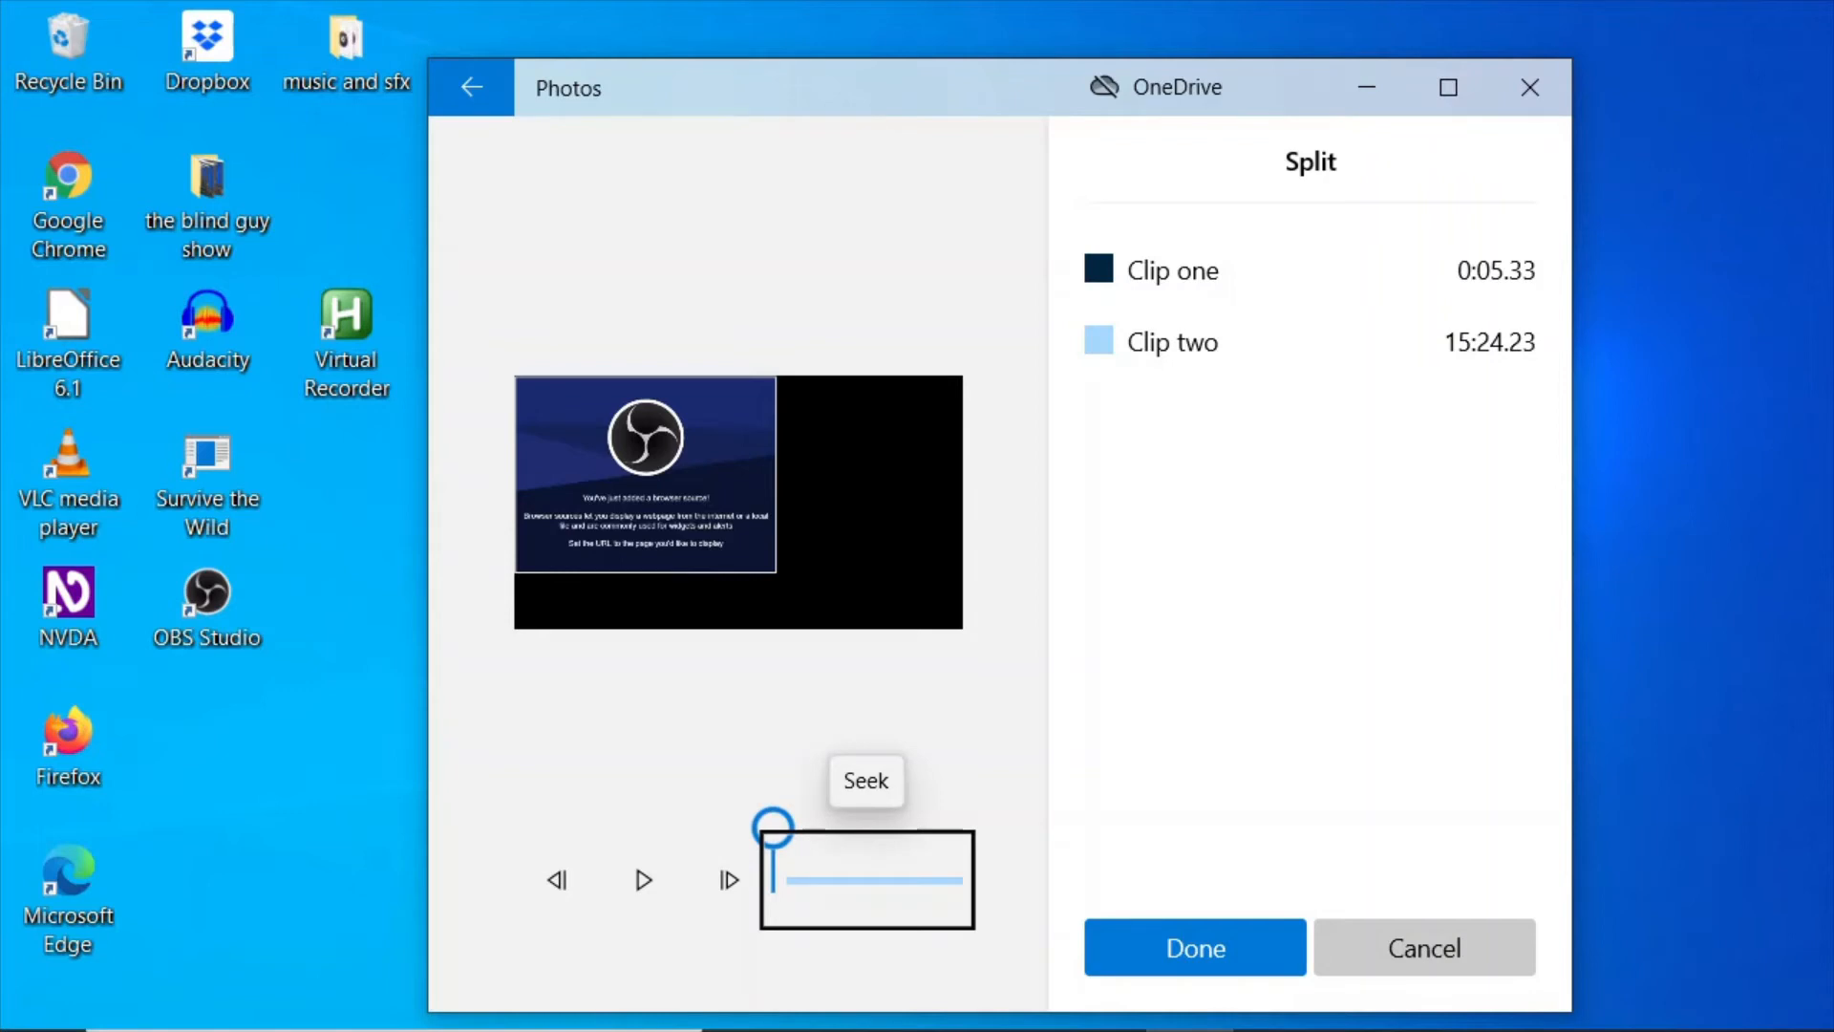
key(shift+Tab)
key(shift+Tab)
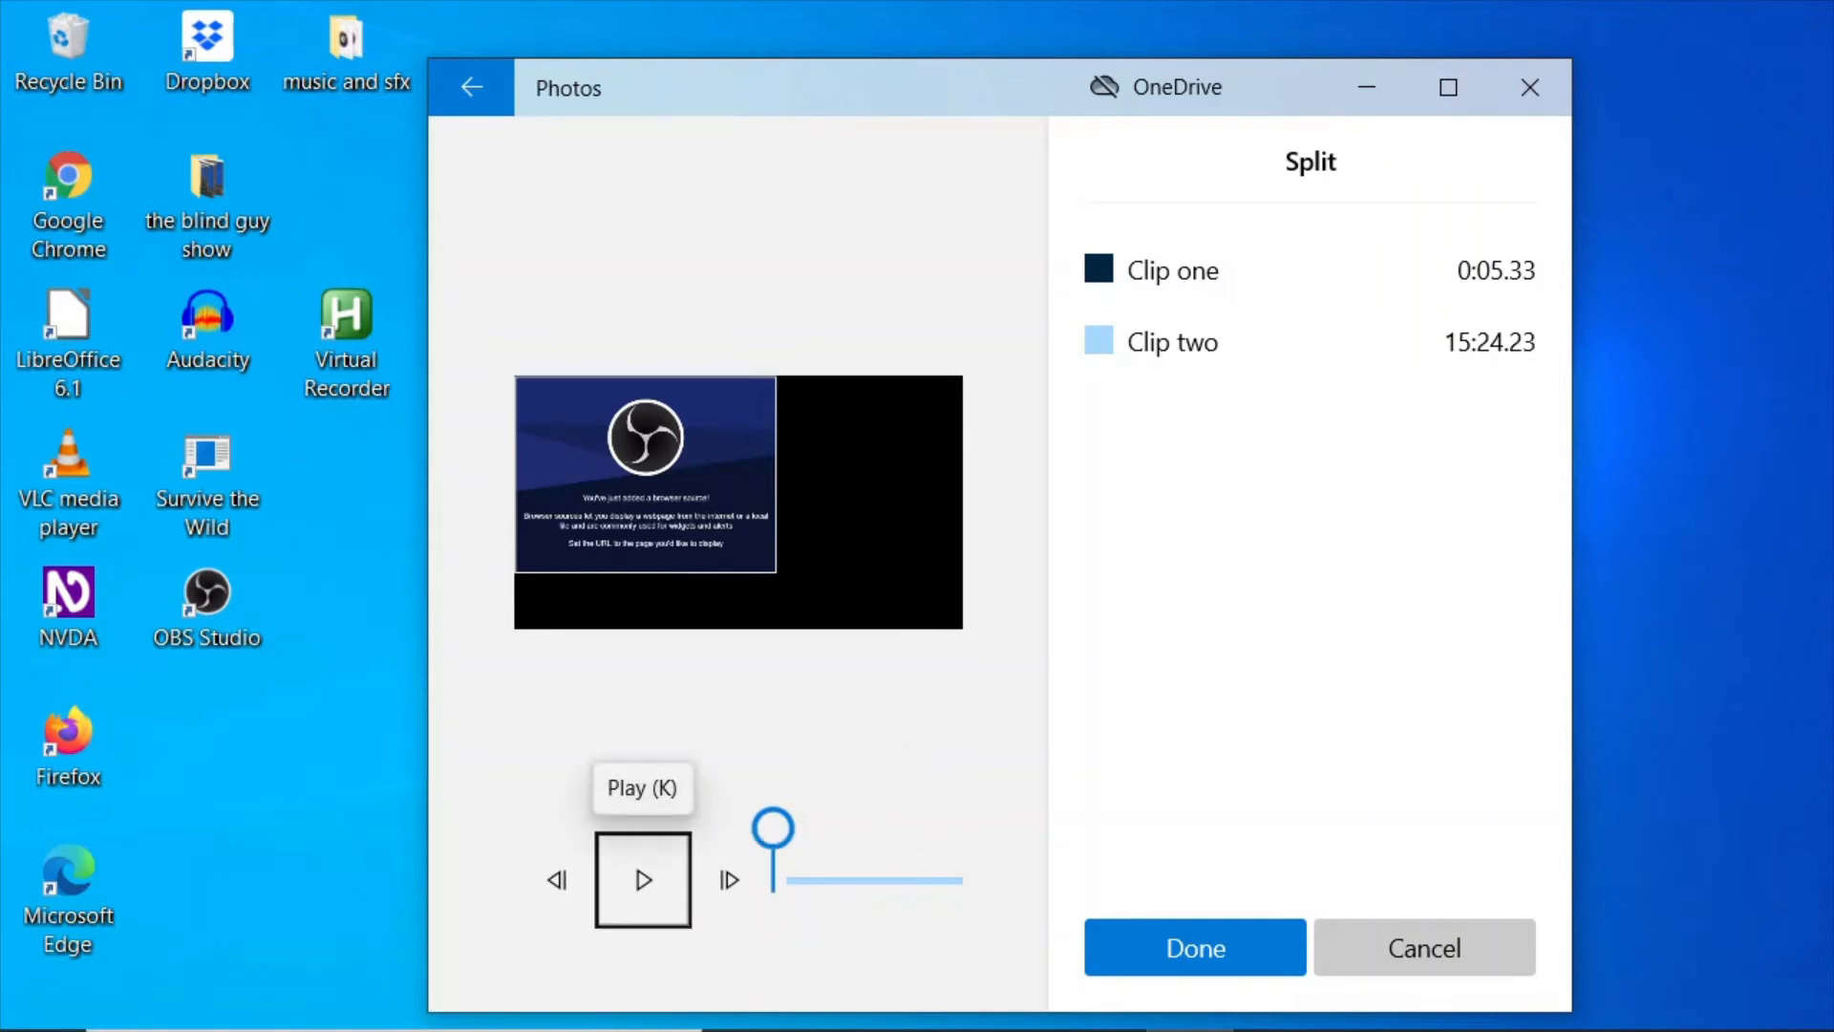
key(space)
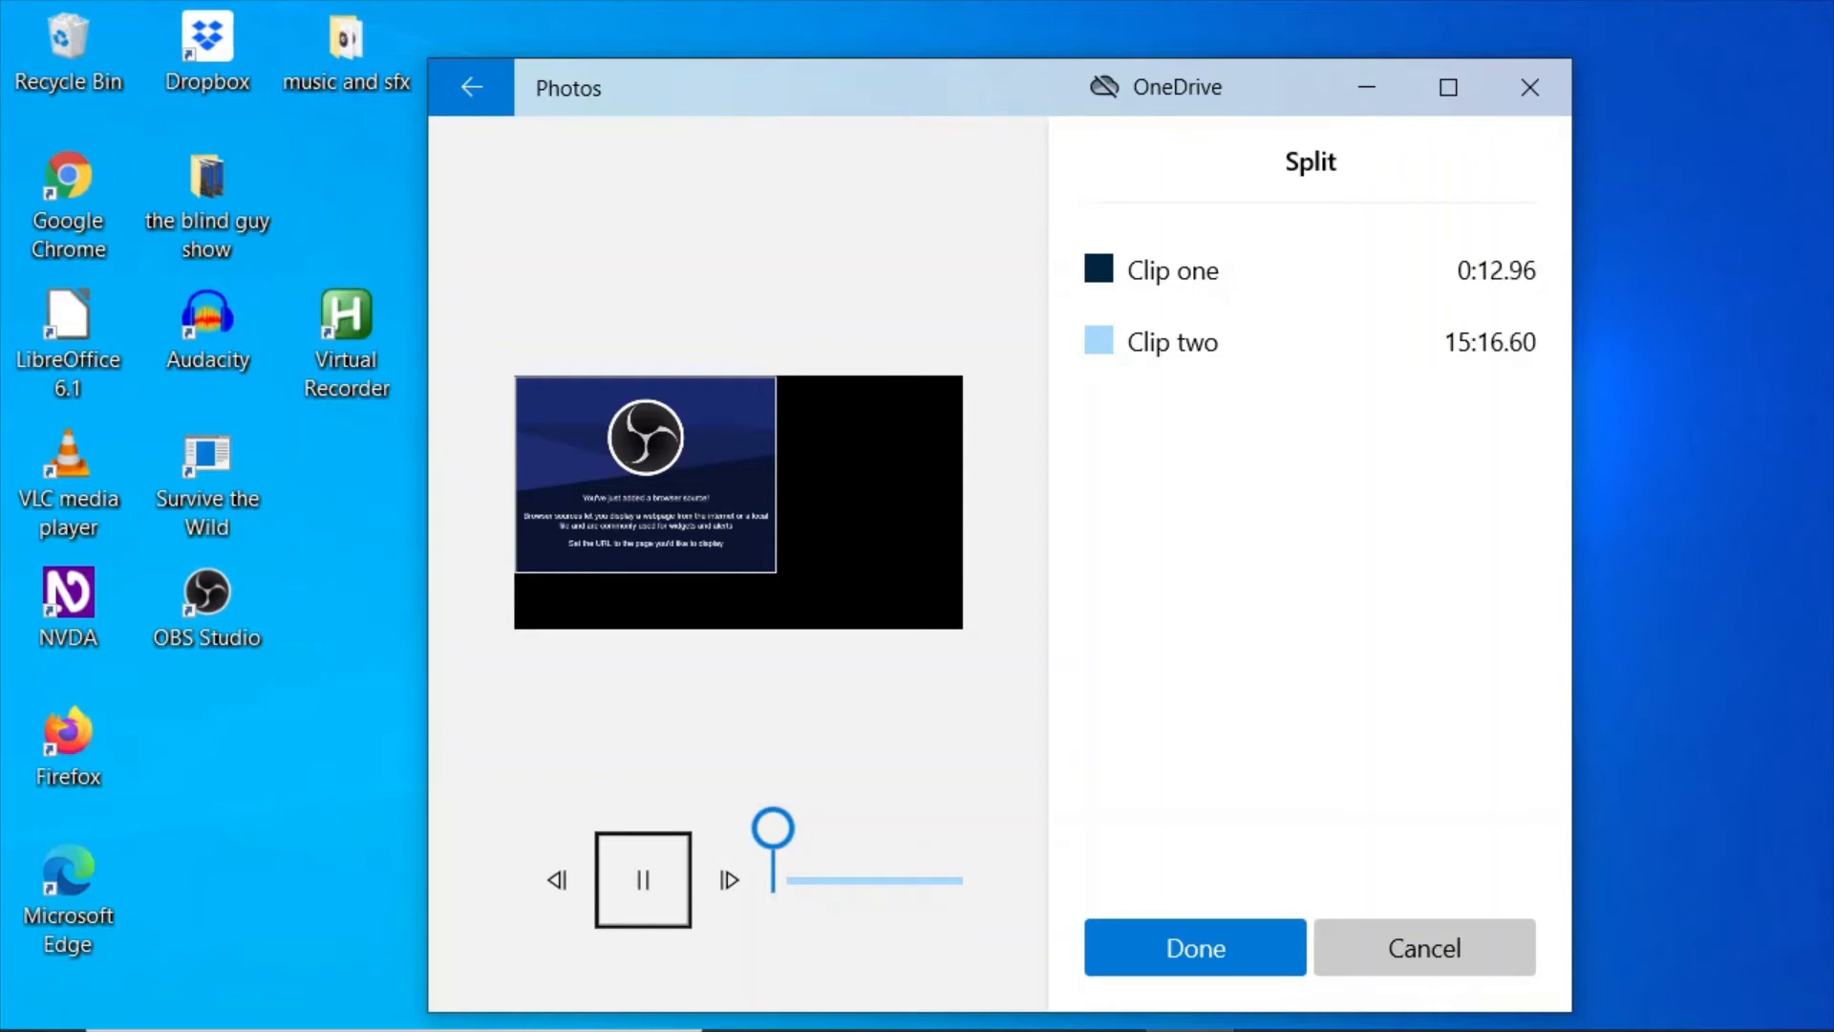
key(space)
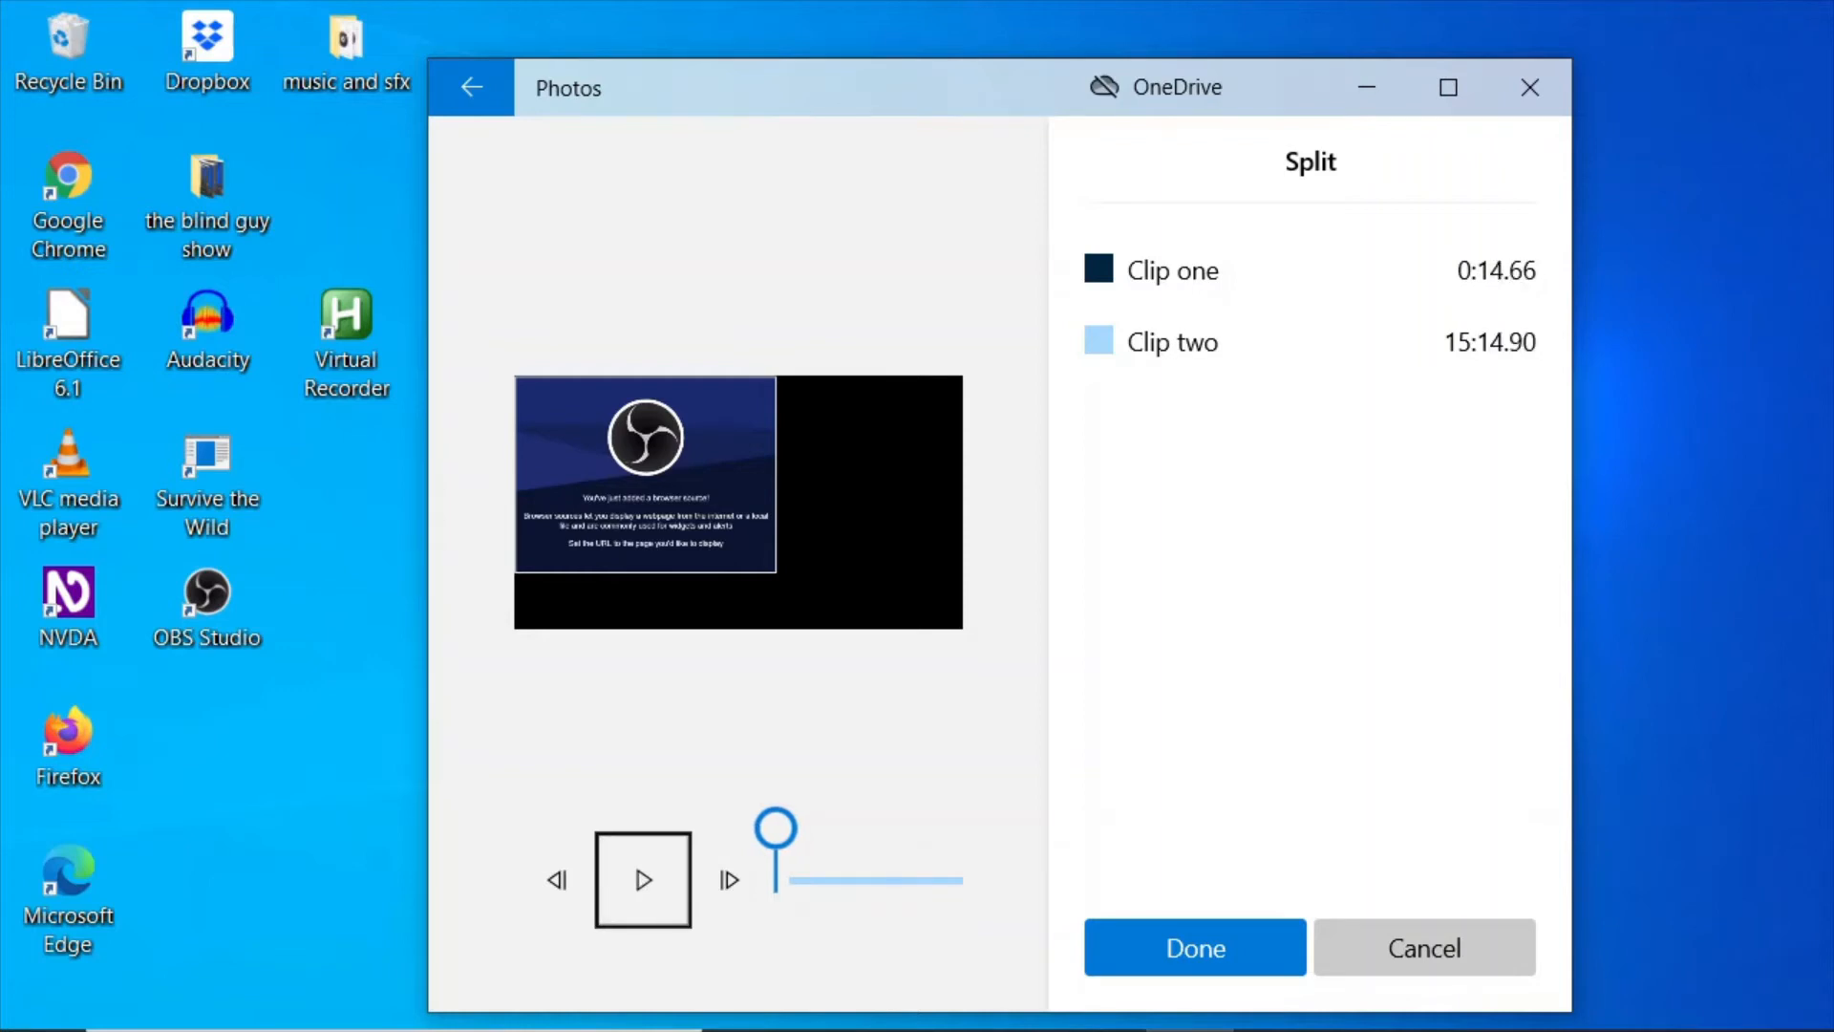
Move the split point back to the beginning of the clip, at 0:00.00.
key(Tab)
key(Tab)
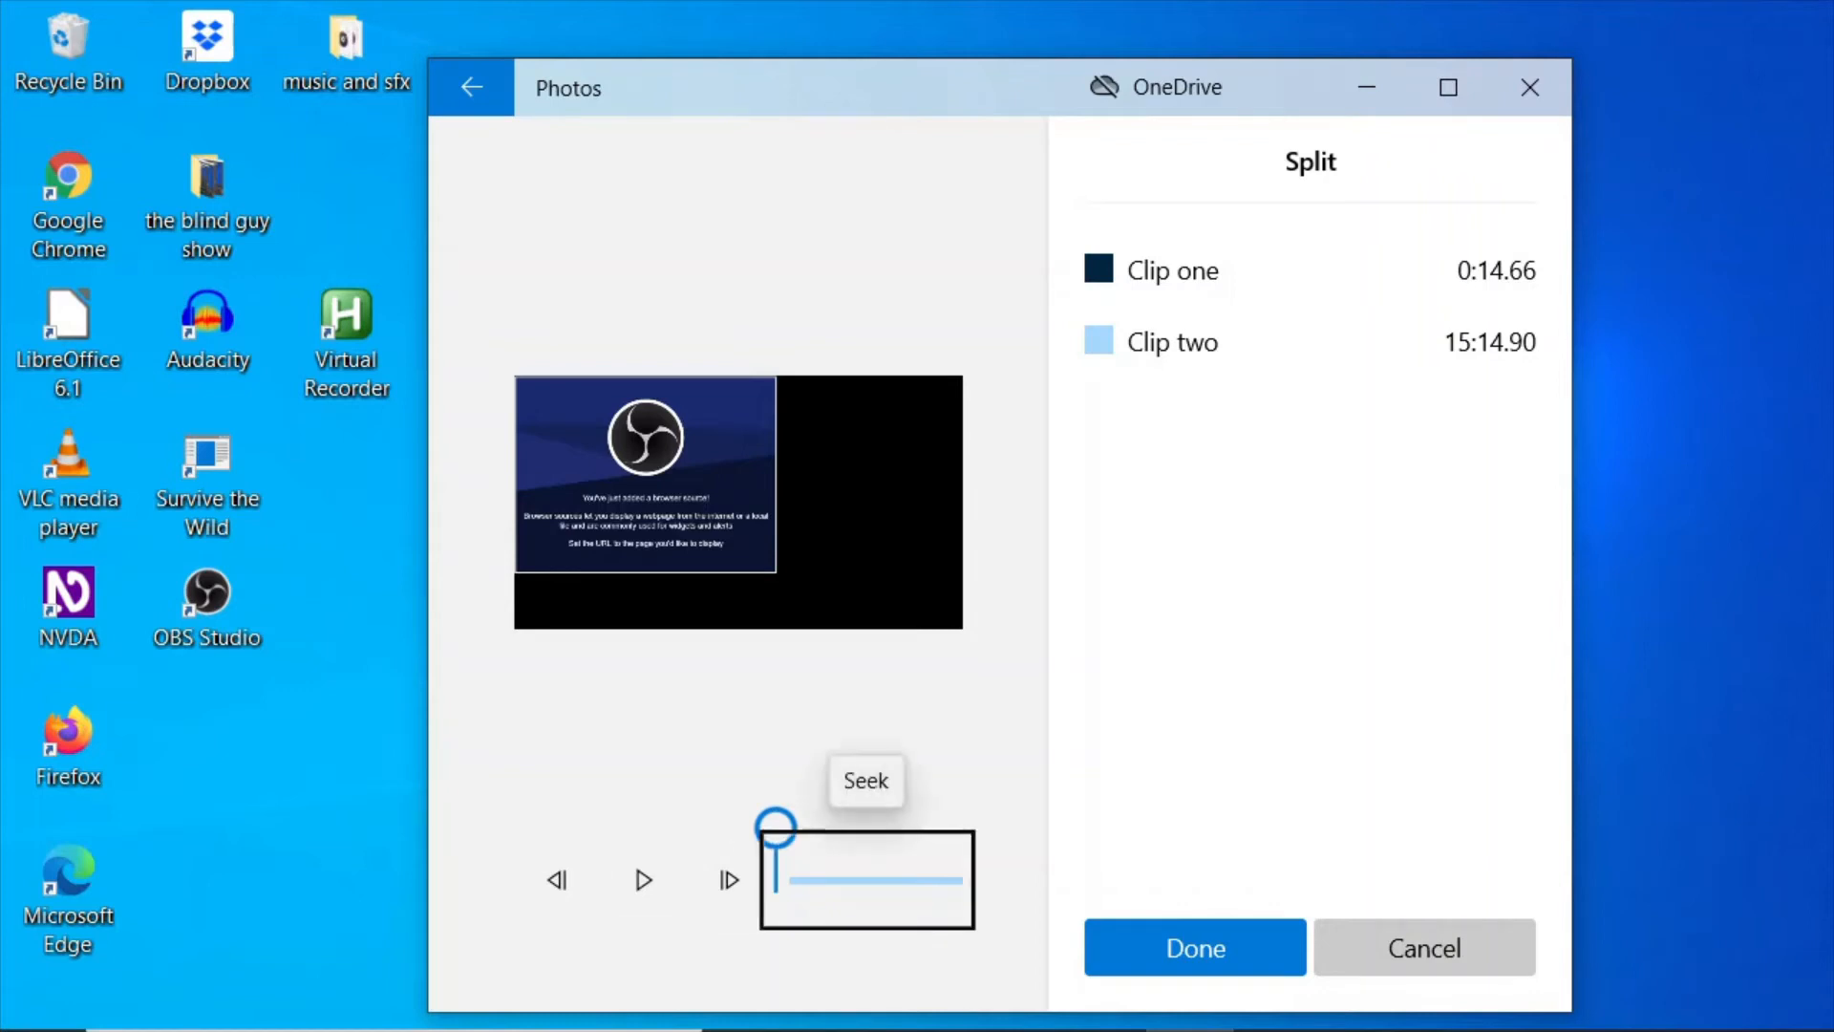
key(Left)
key(Home)
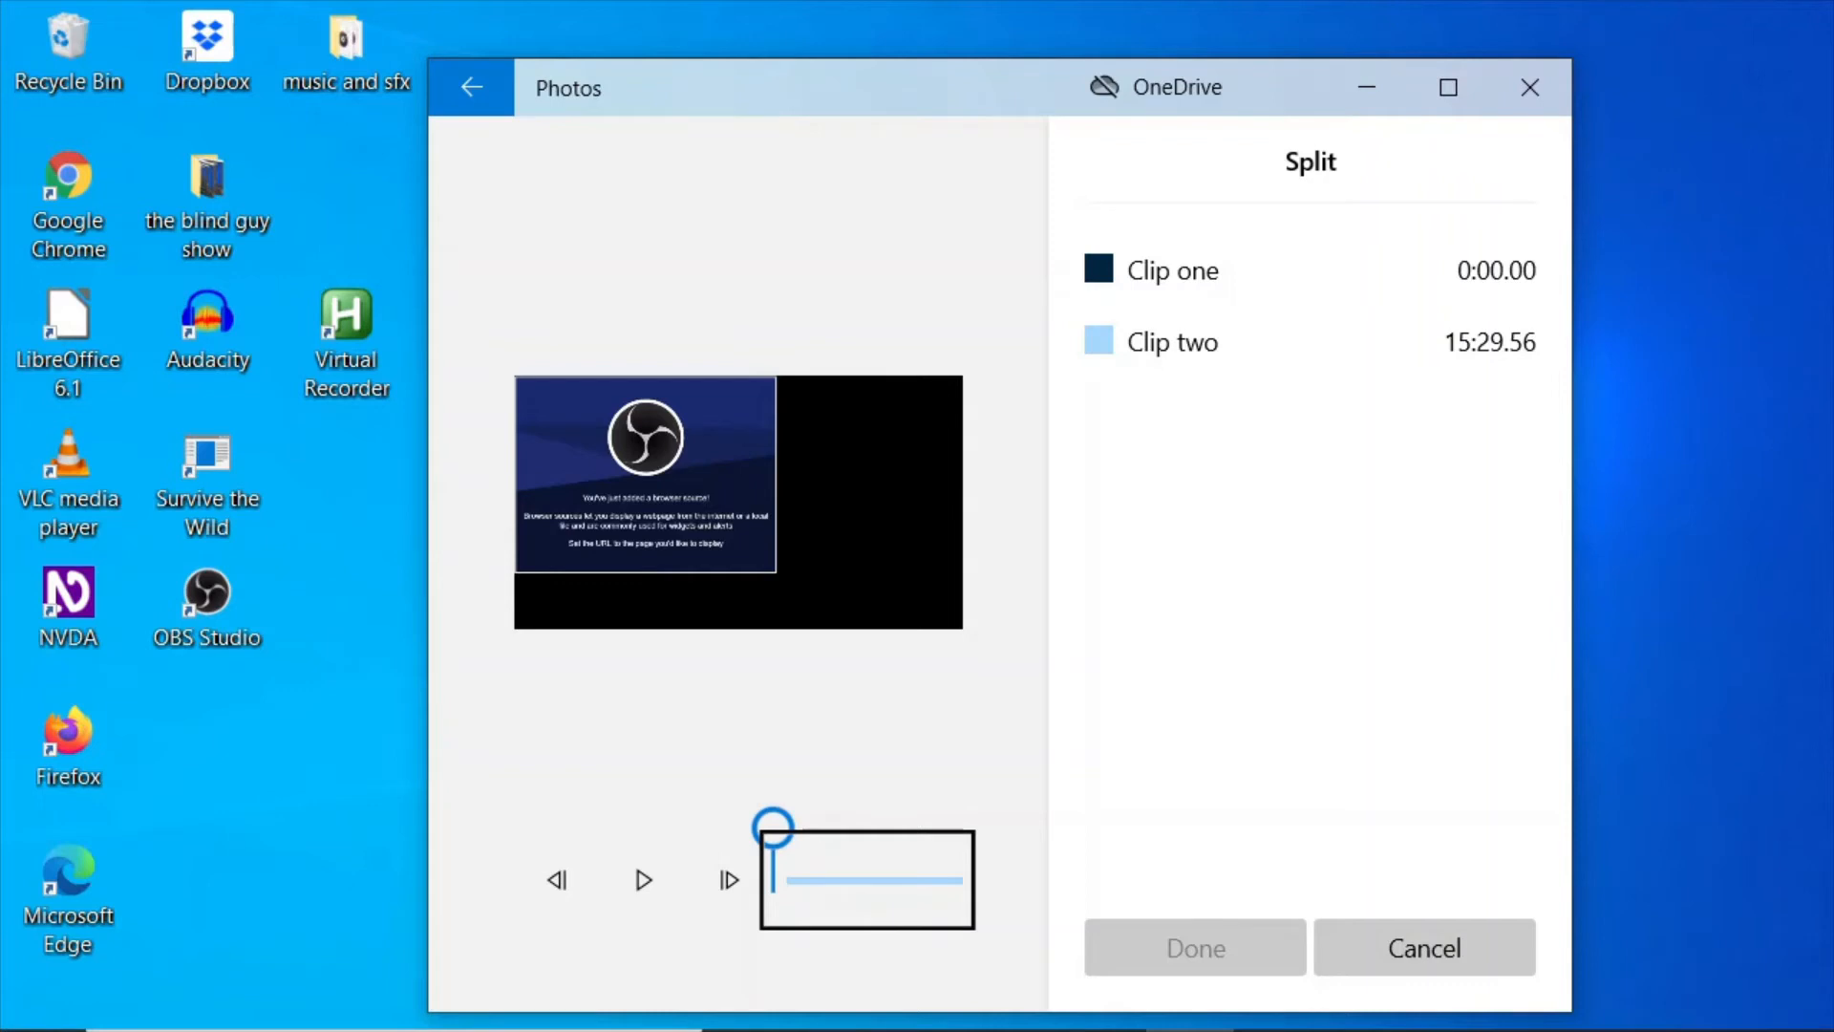
Play the clip, pause with the split point at 0:05.43, and apply the split.
key(shift+Tab)
key(shift+Tab)
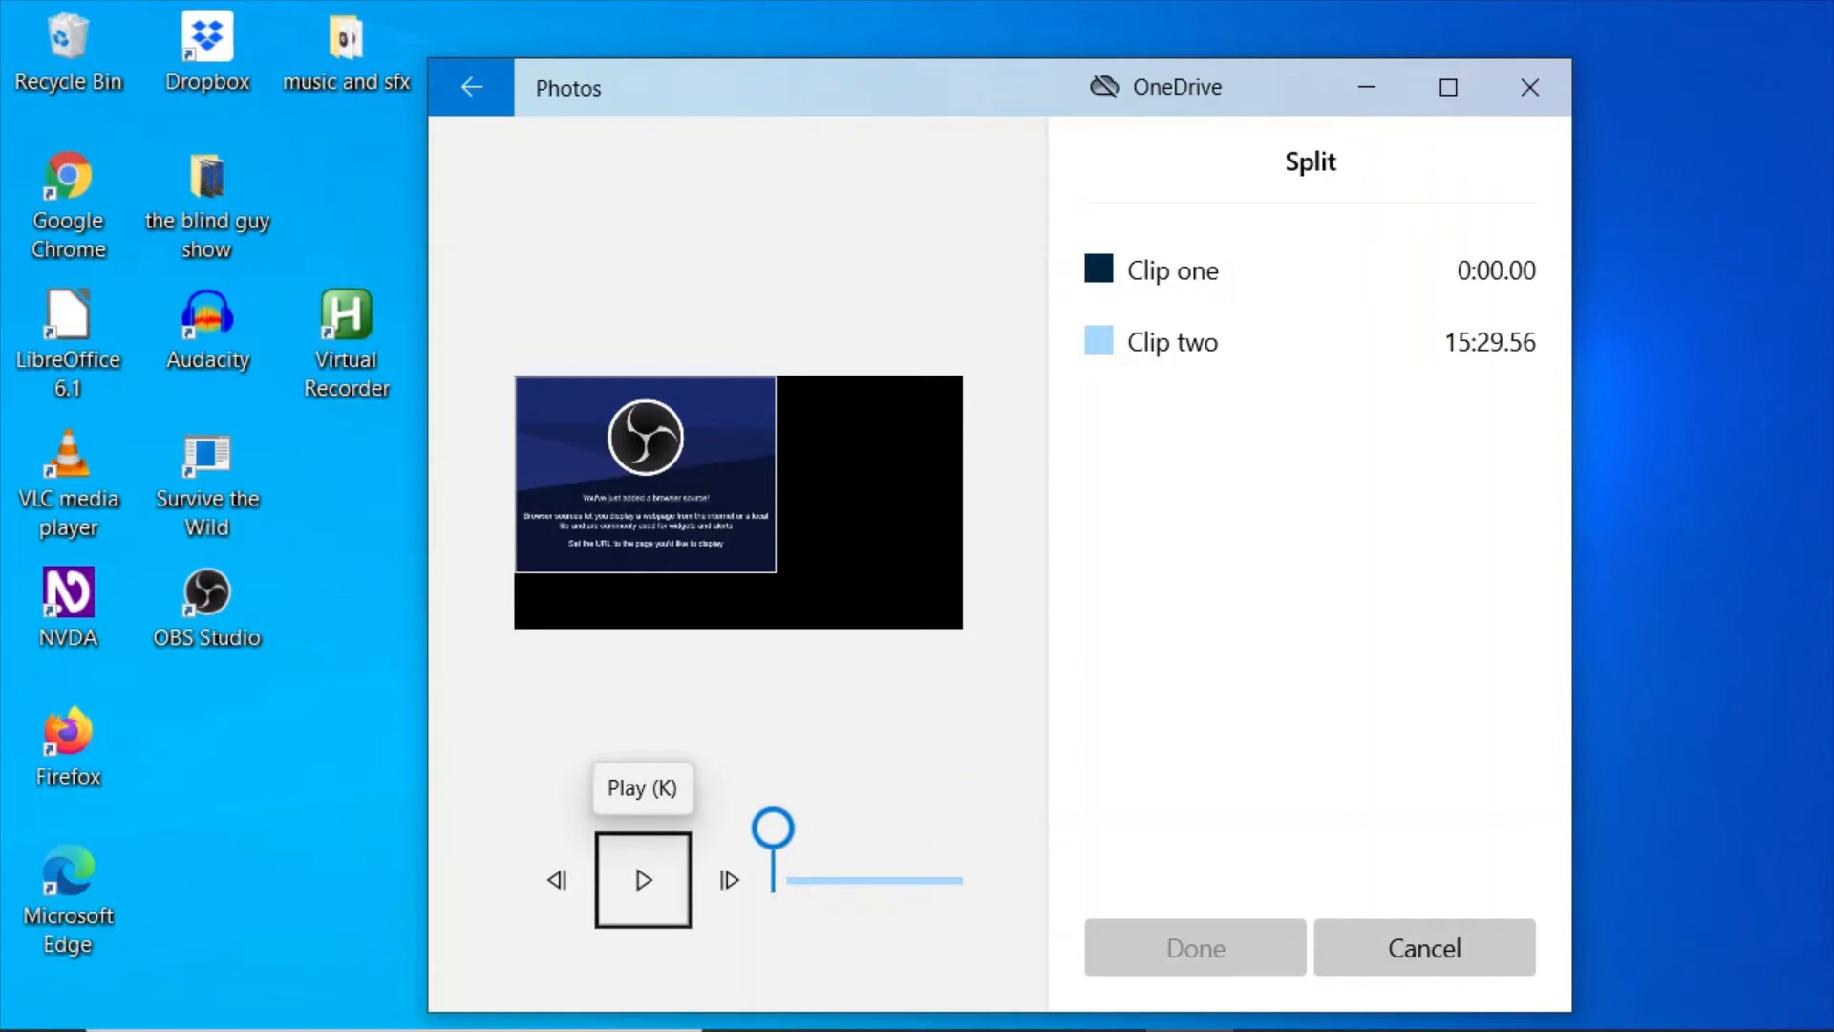
key(space)
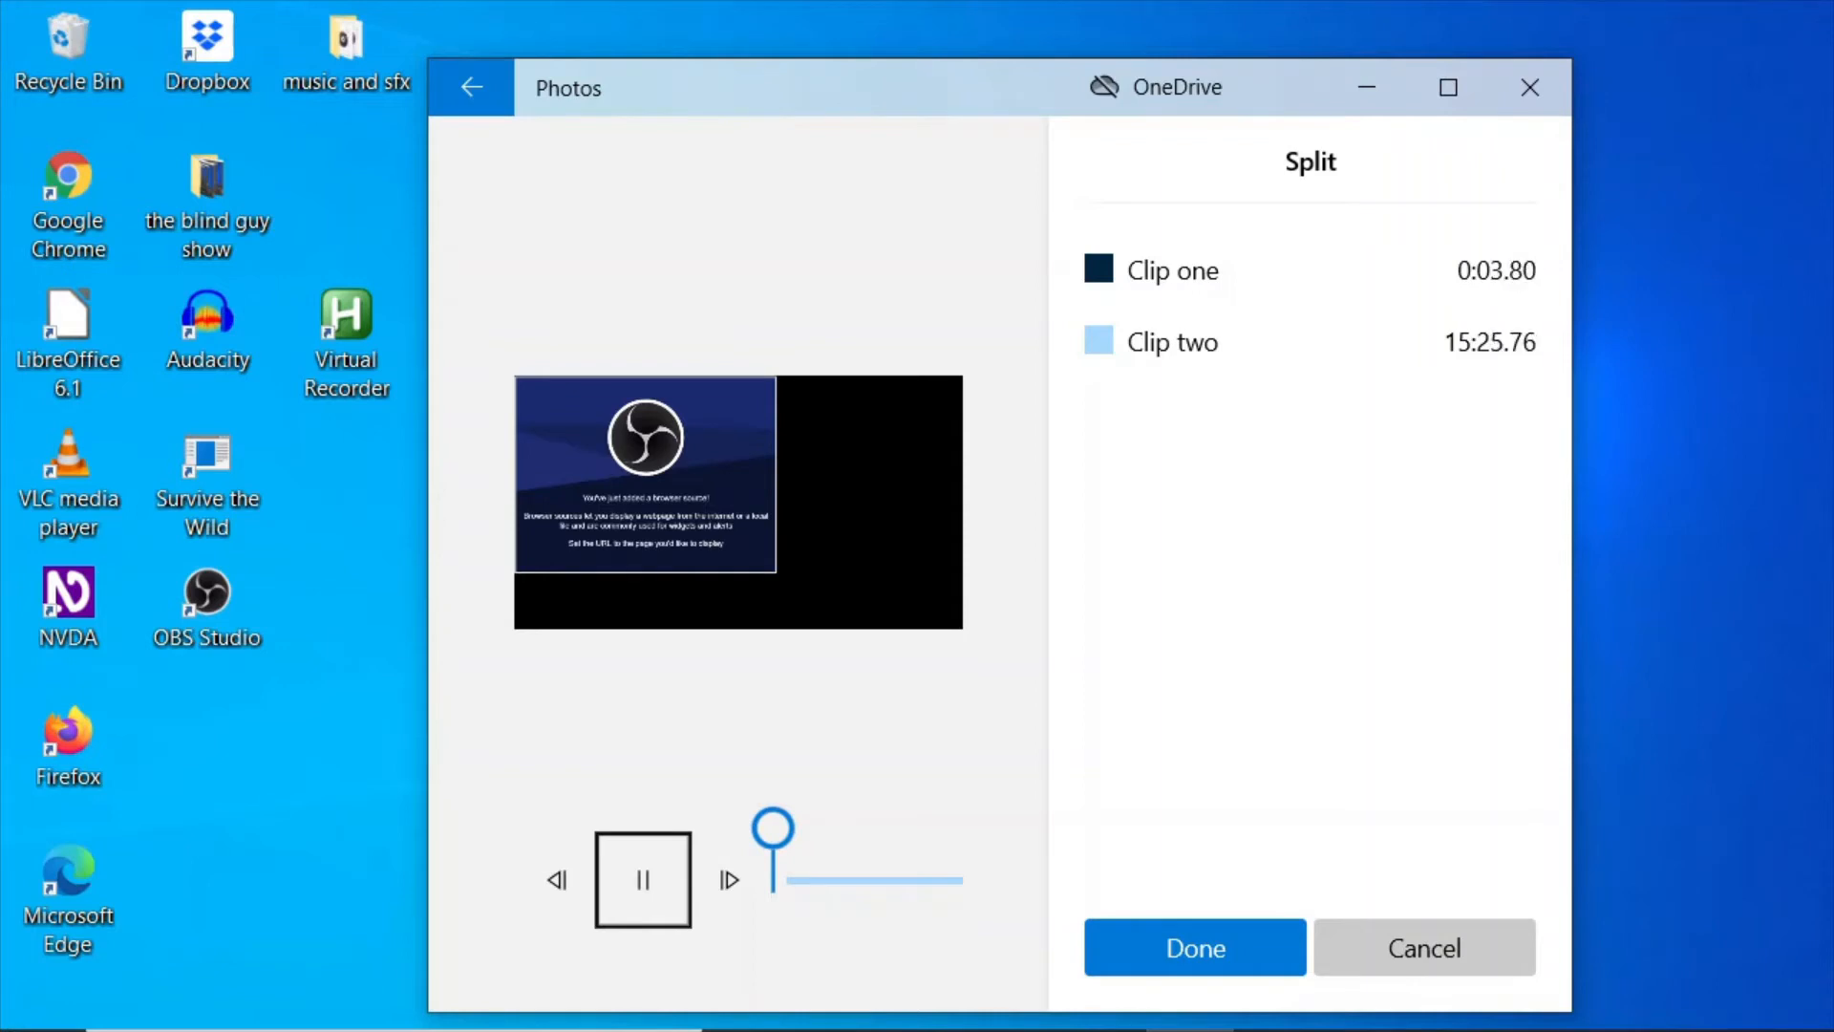
key(space)
key(Tab)
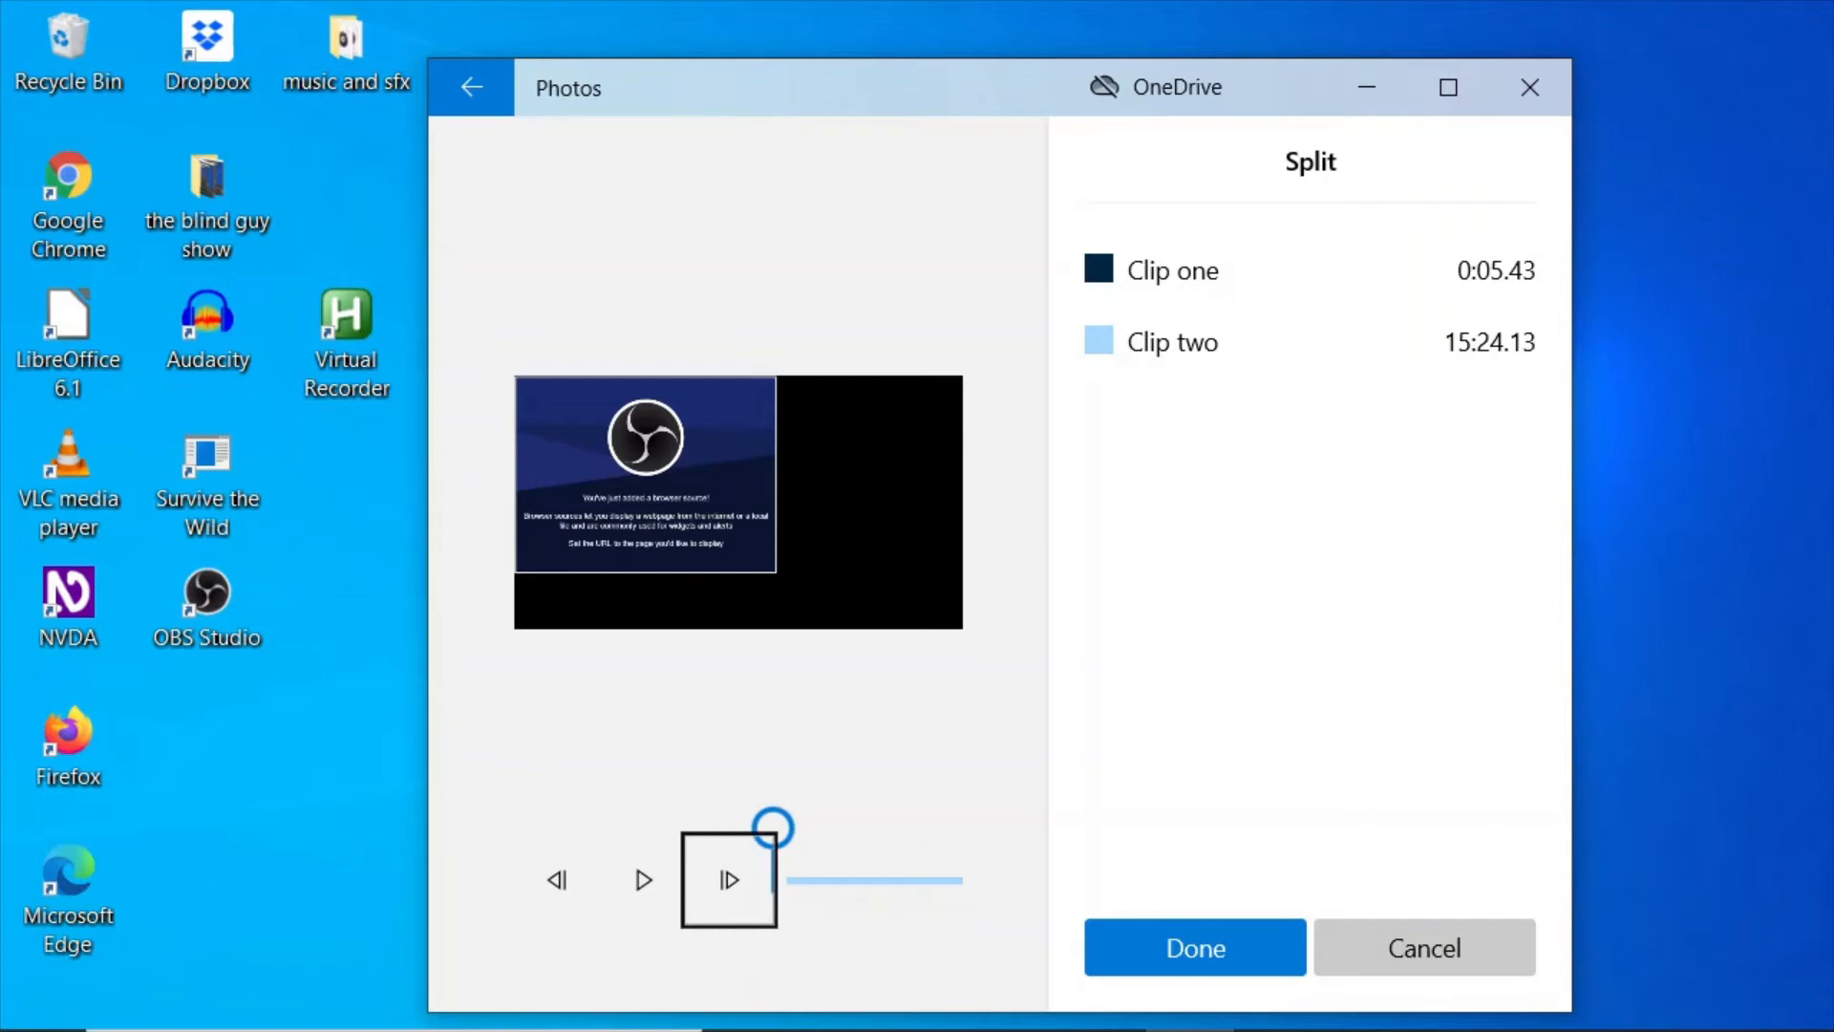
key(Tab)
key(Tab)
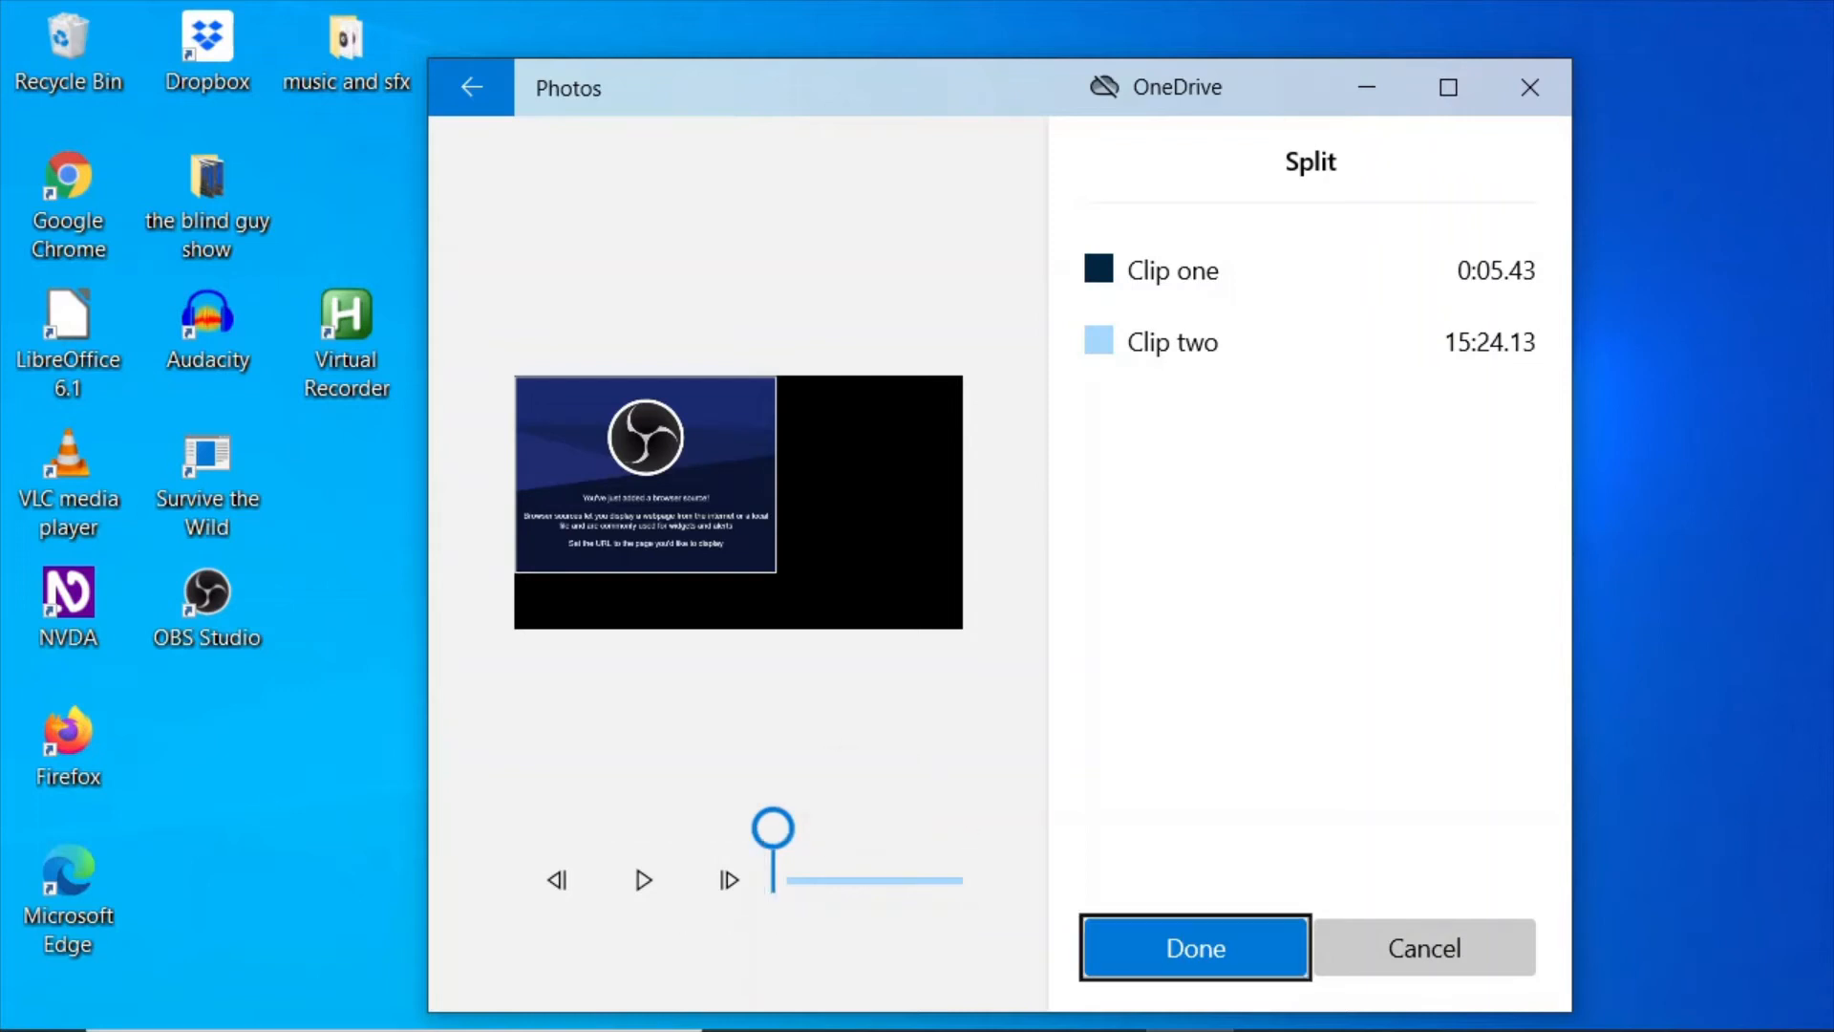
key(Return)
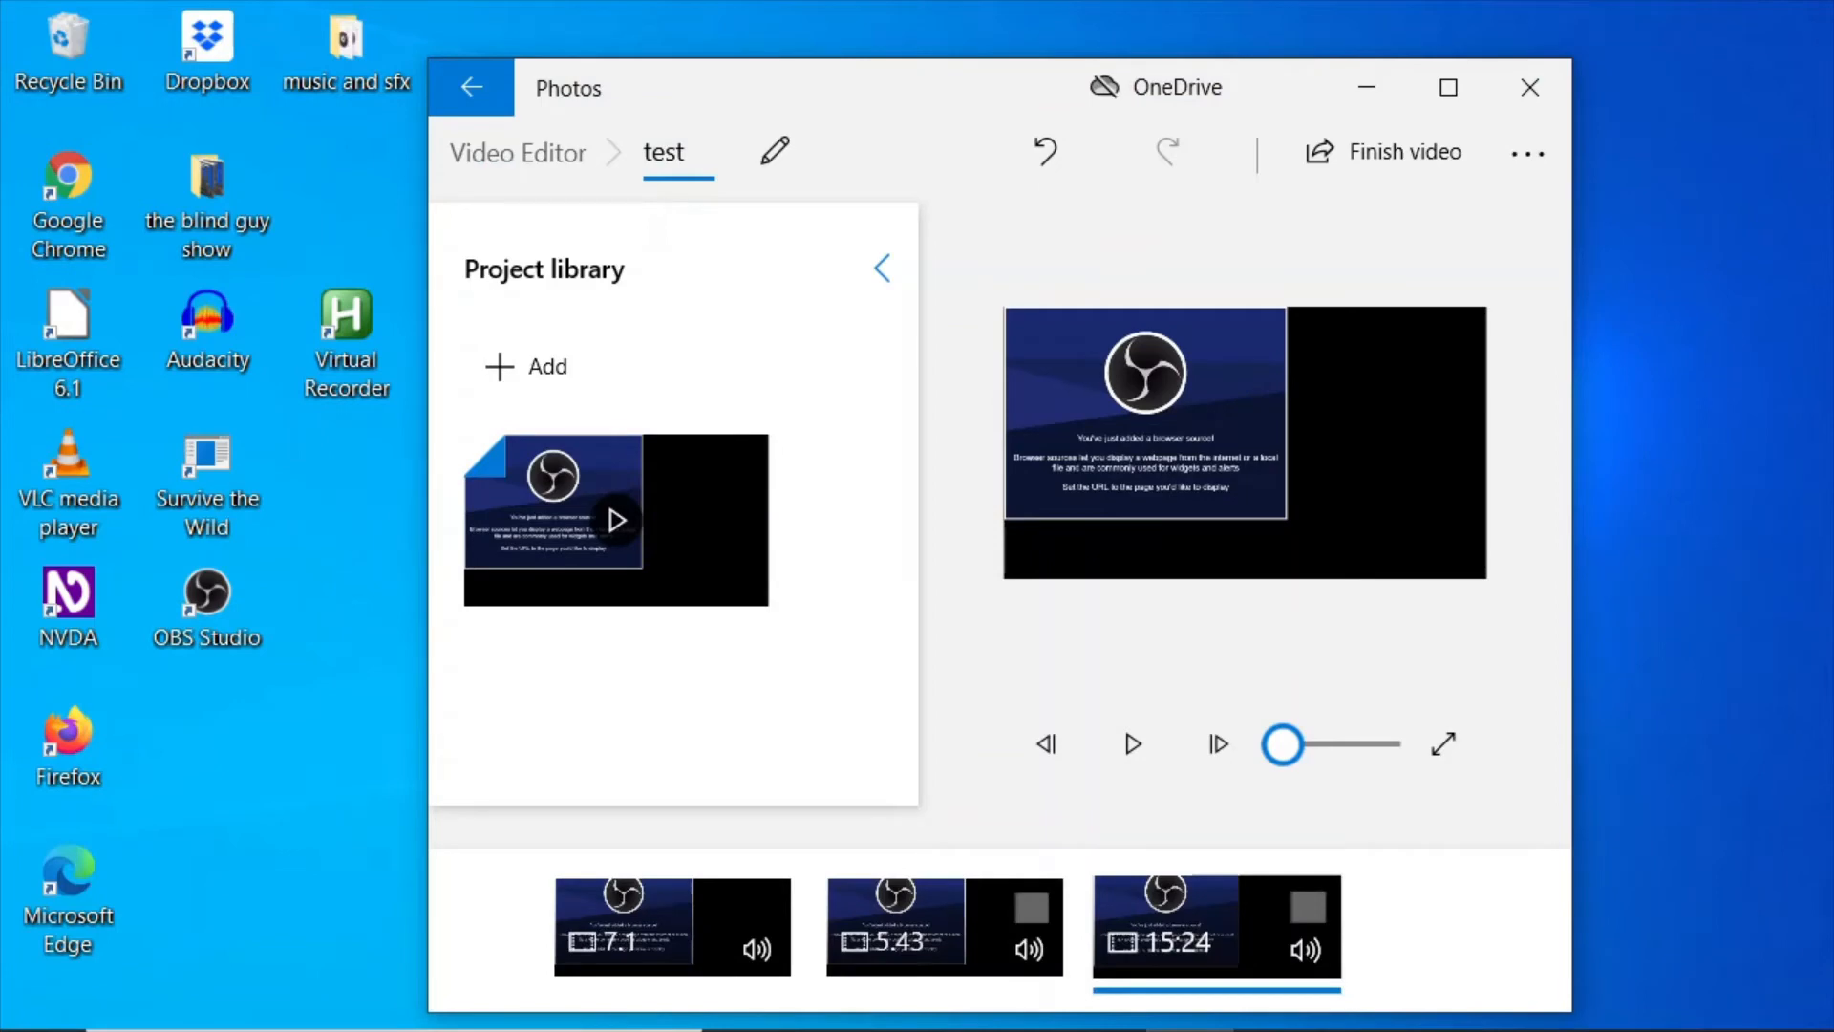
Remove the middle 5.43-second clip from the storyboard.
key(Tab)
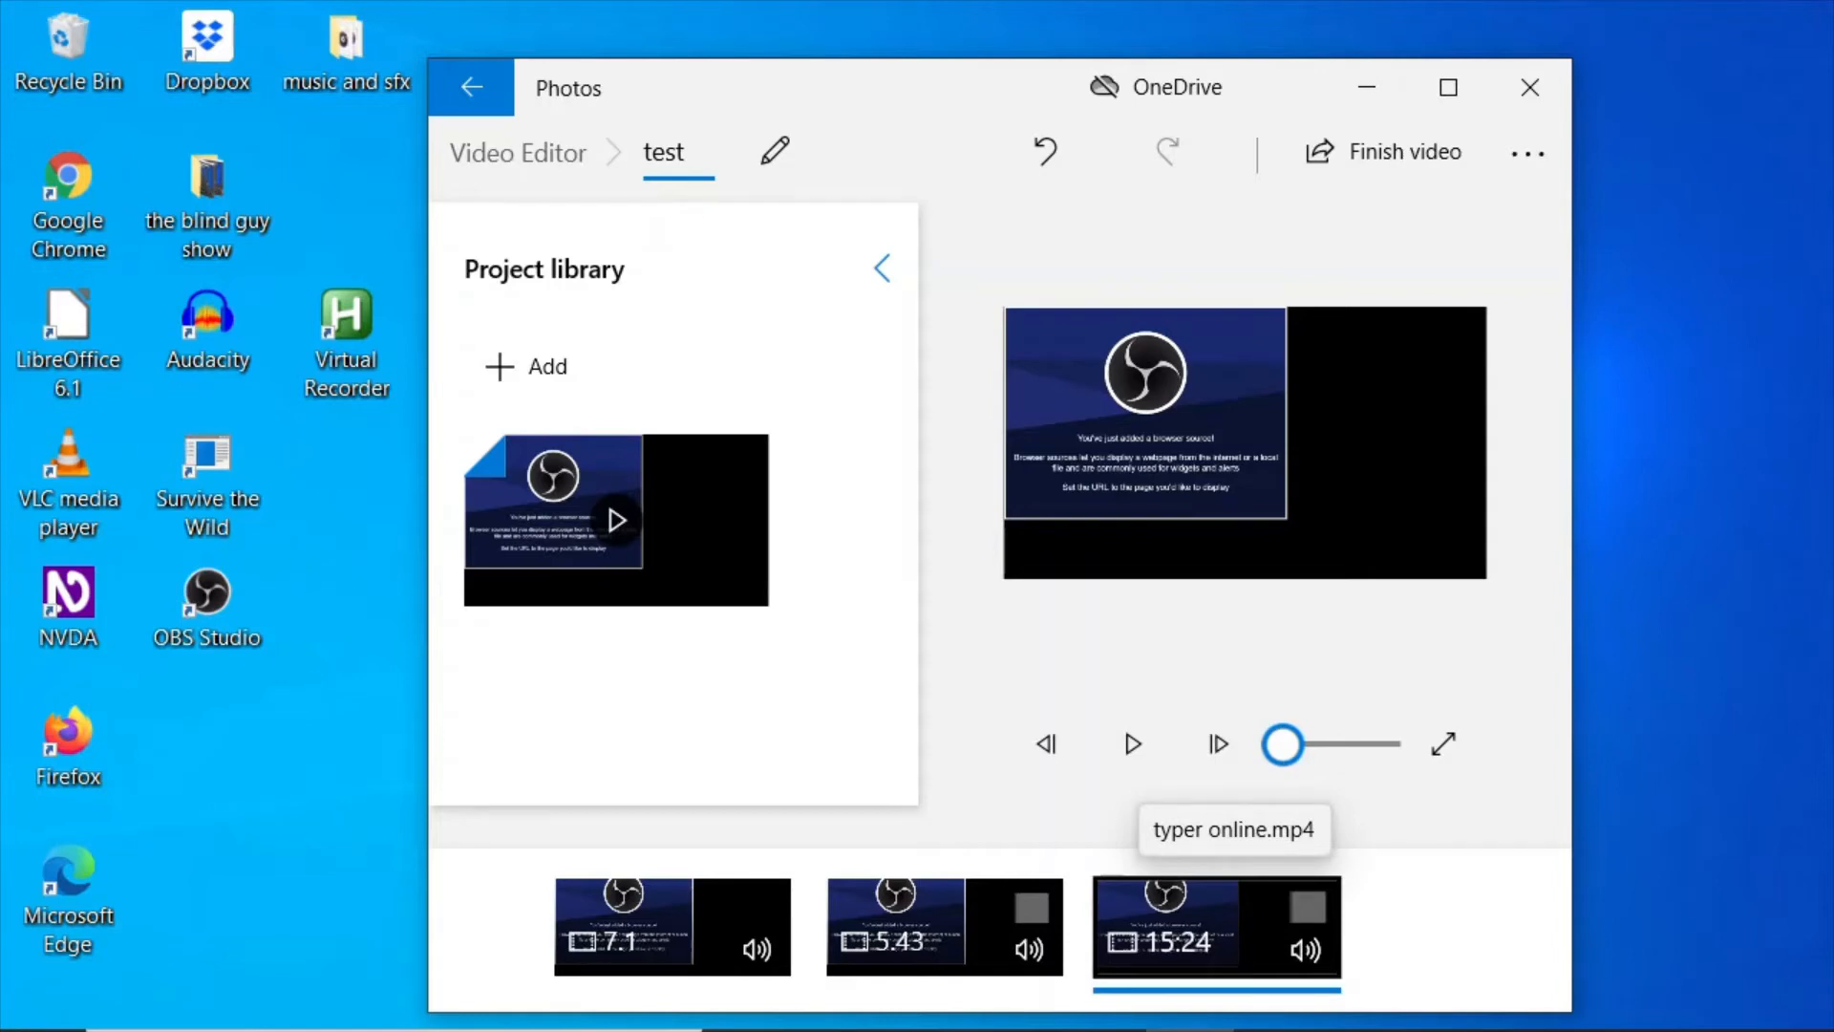
key(Left)
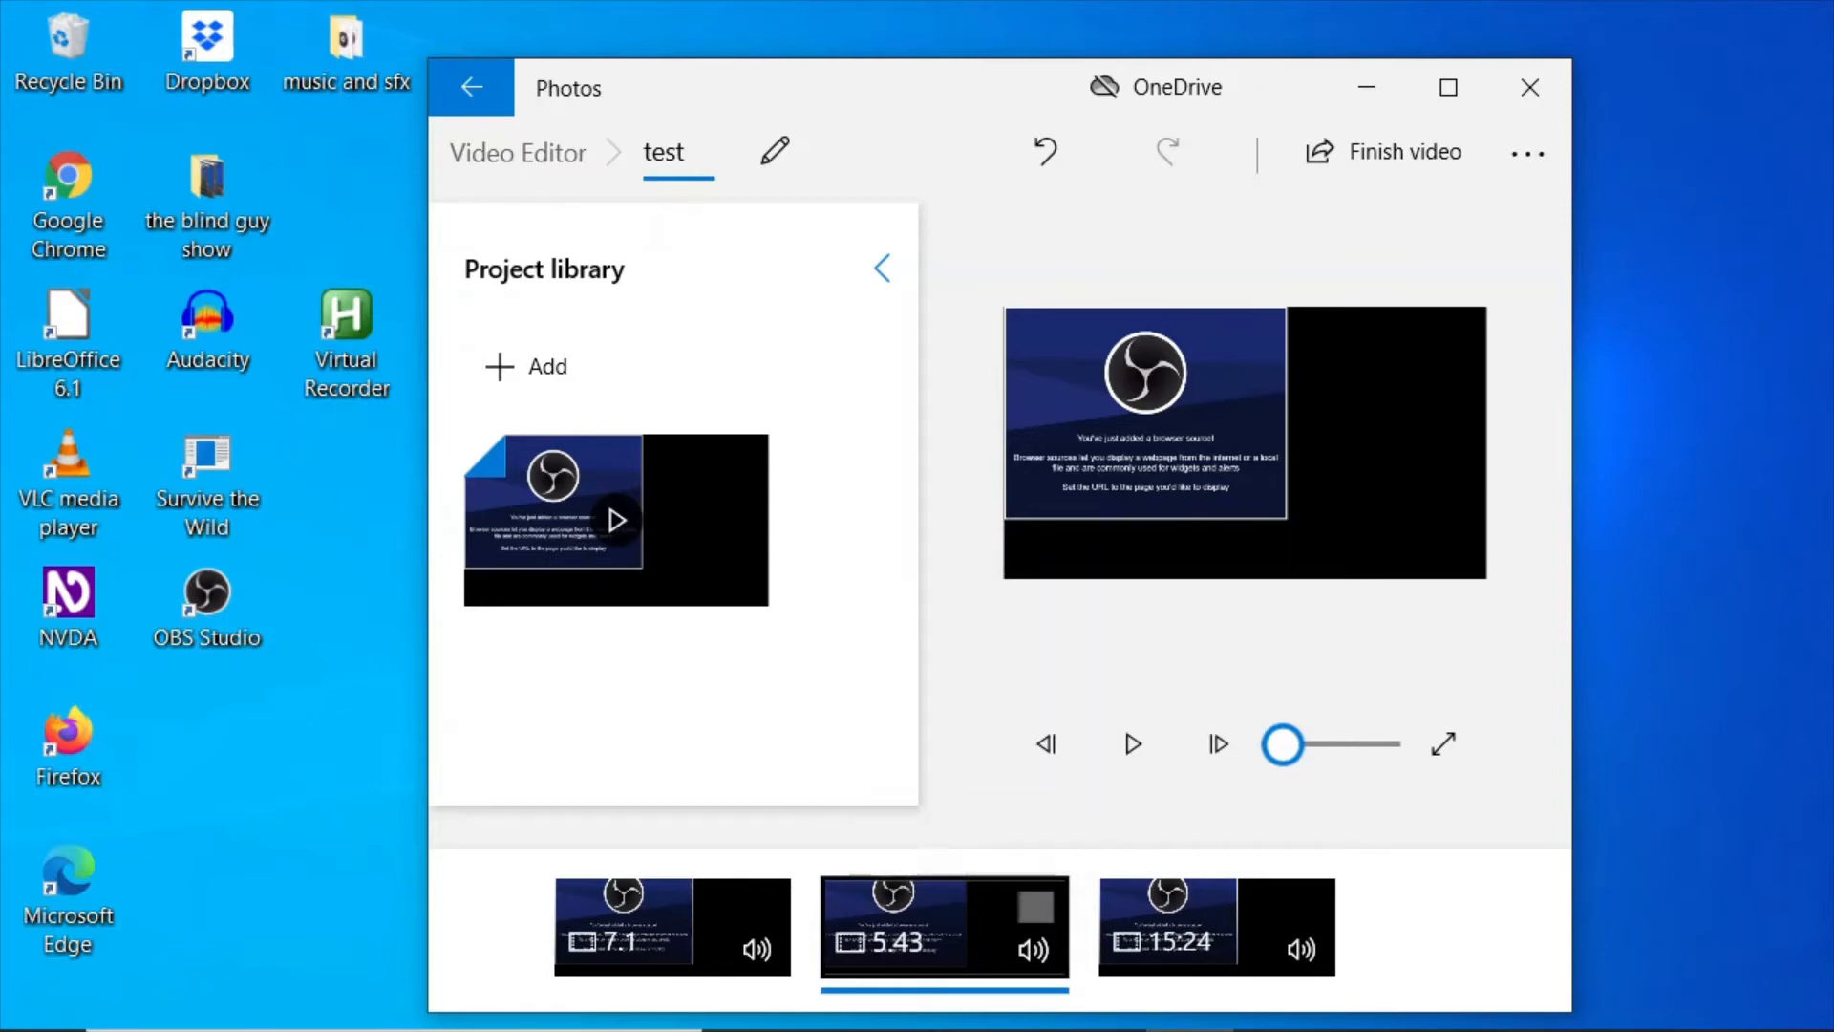
key(shift+F10)
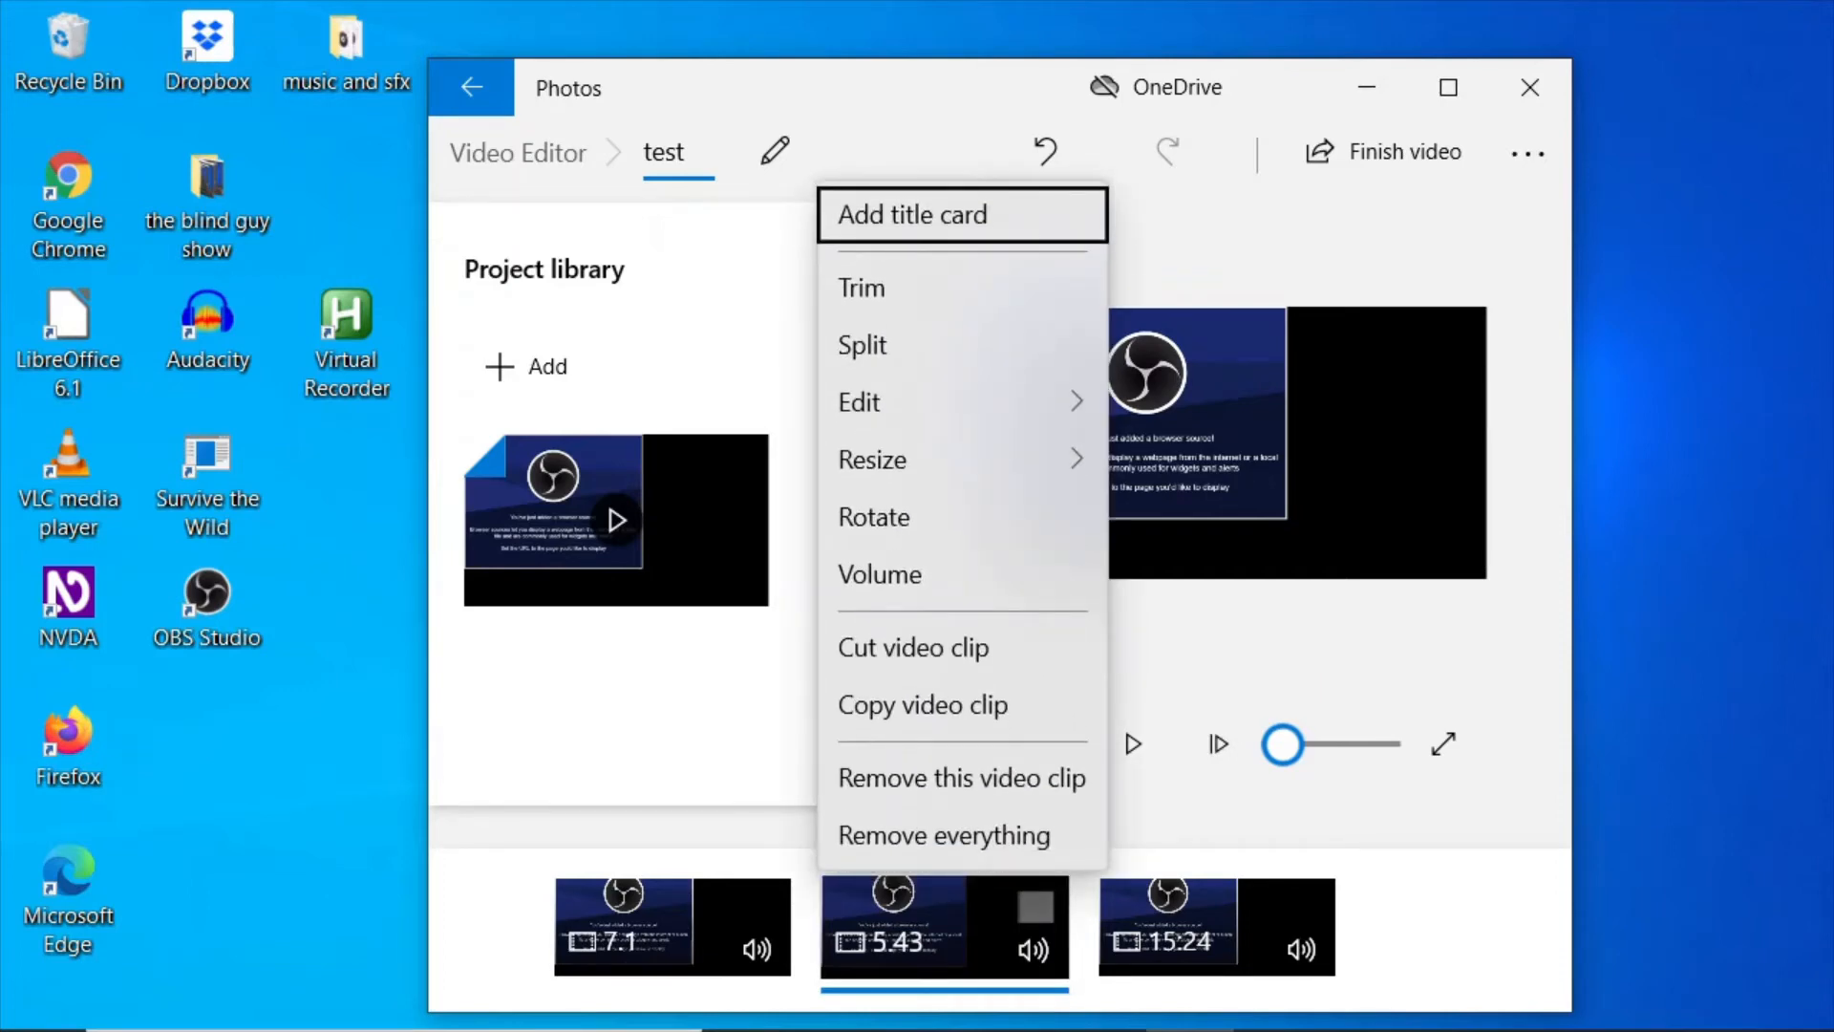
key(Down)
key(Down)
key(Down)
key(Down)
key(Down)
key(Down)
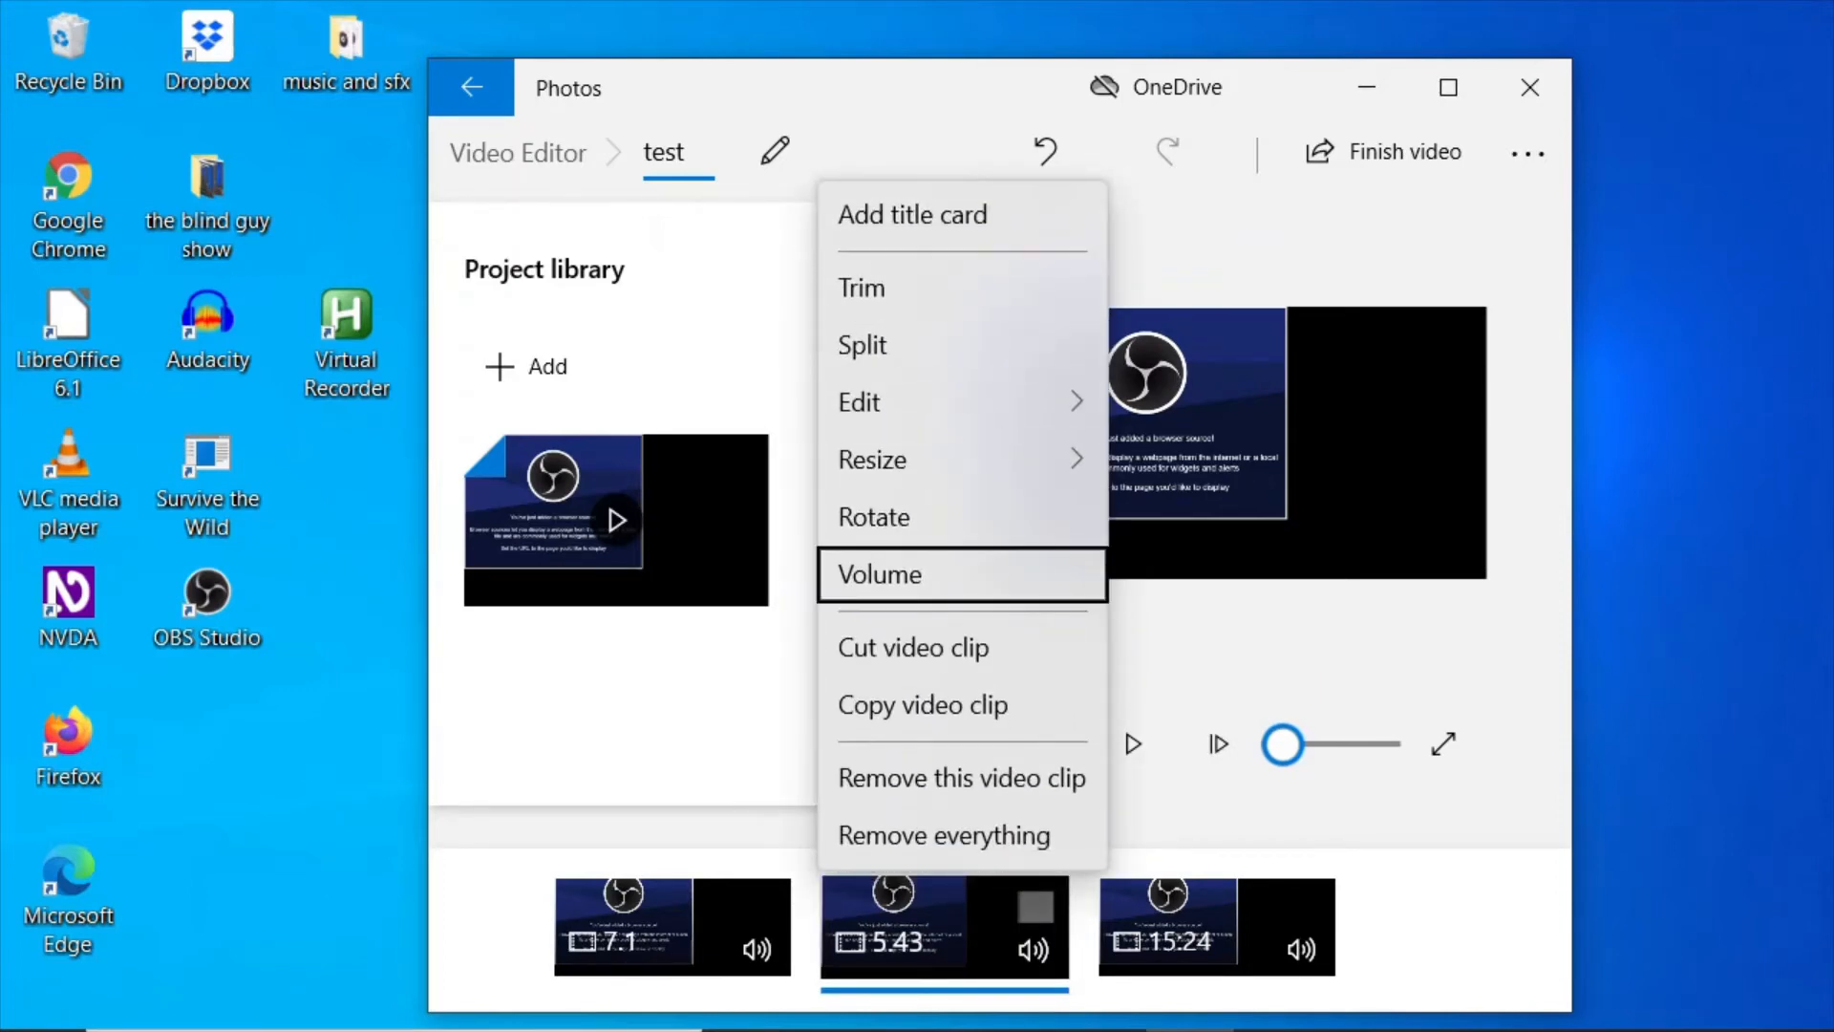
key(Down)
key(Down)
key(Down)
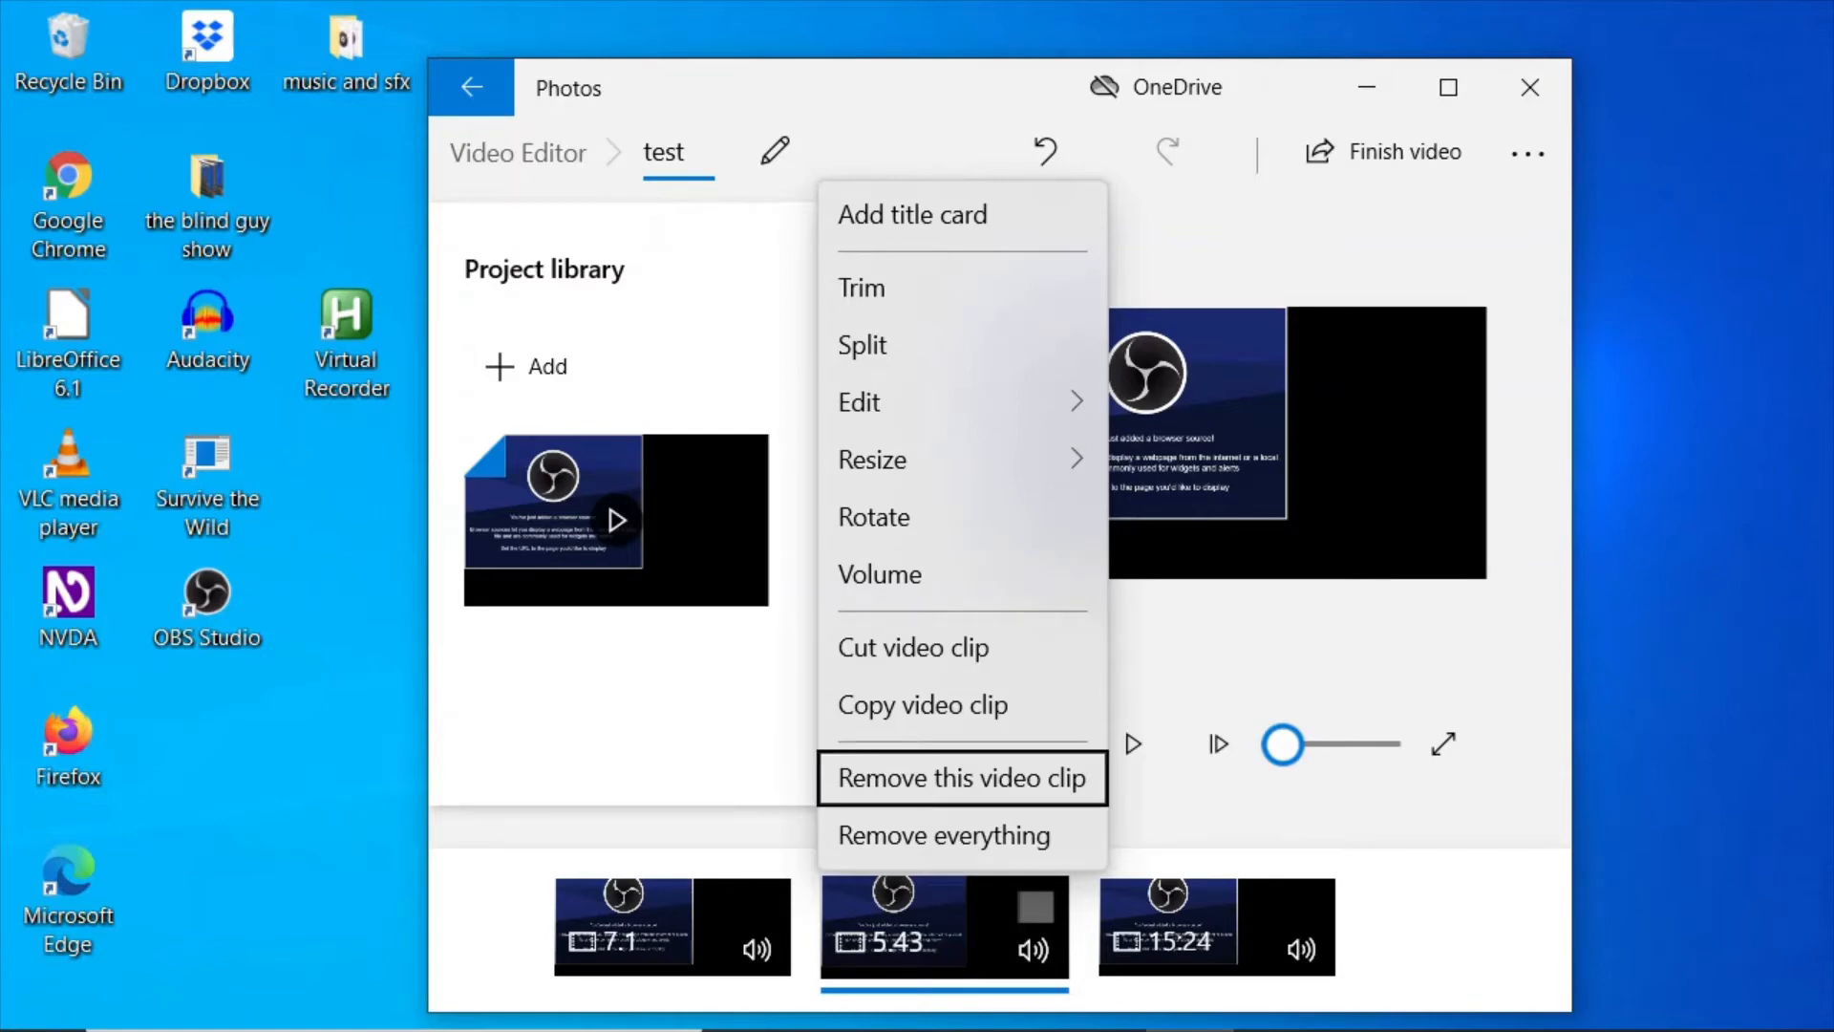
key(Return)
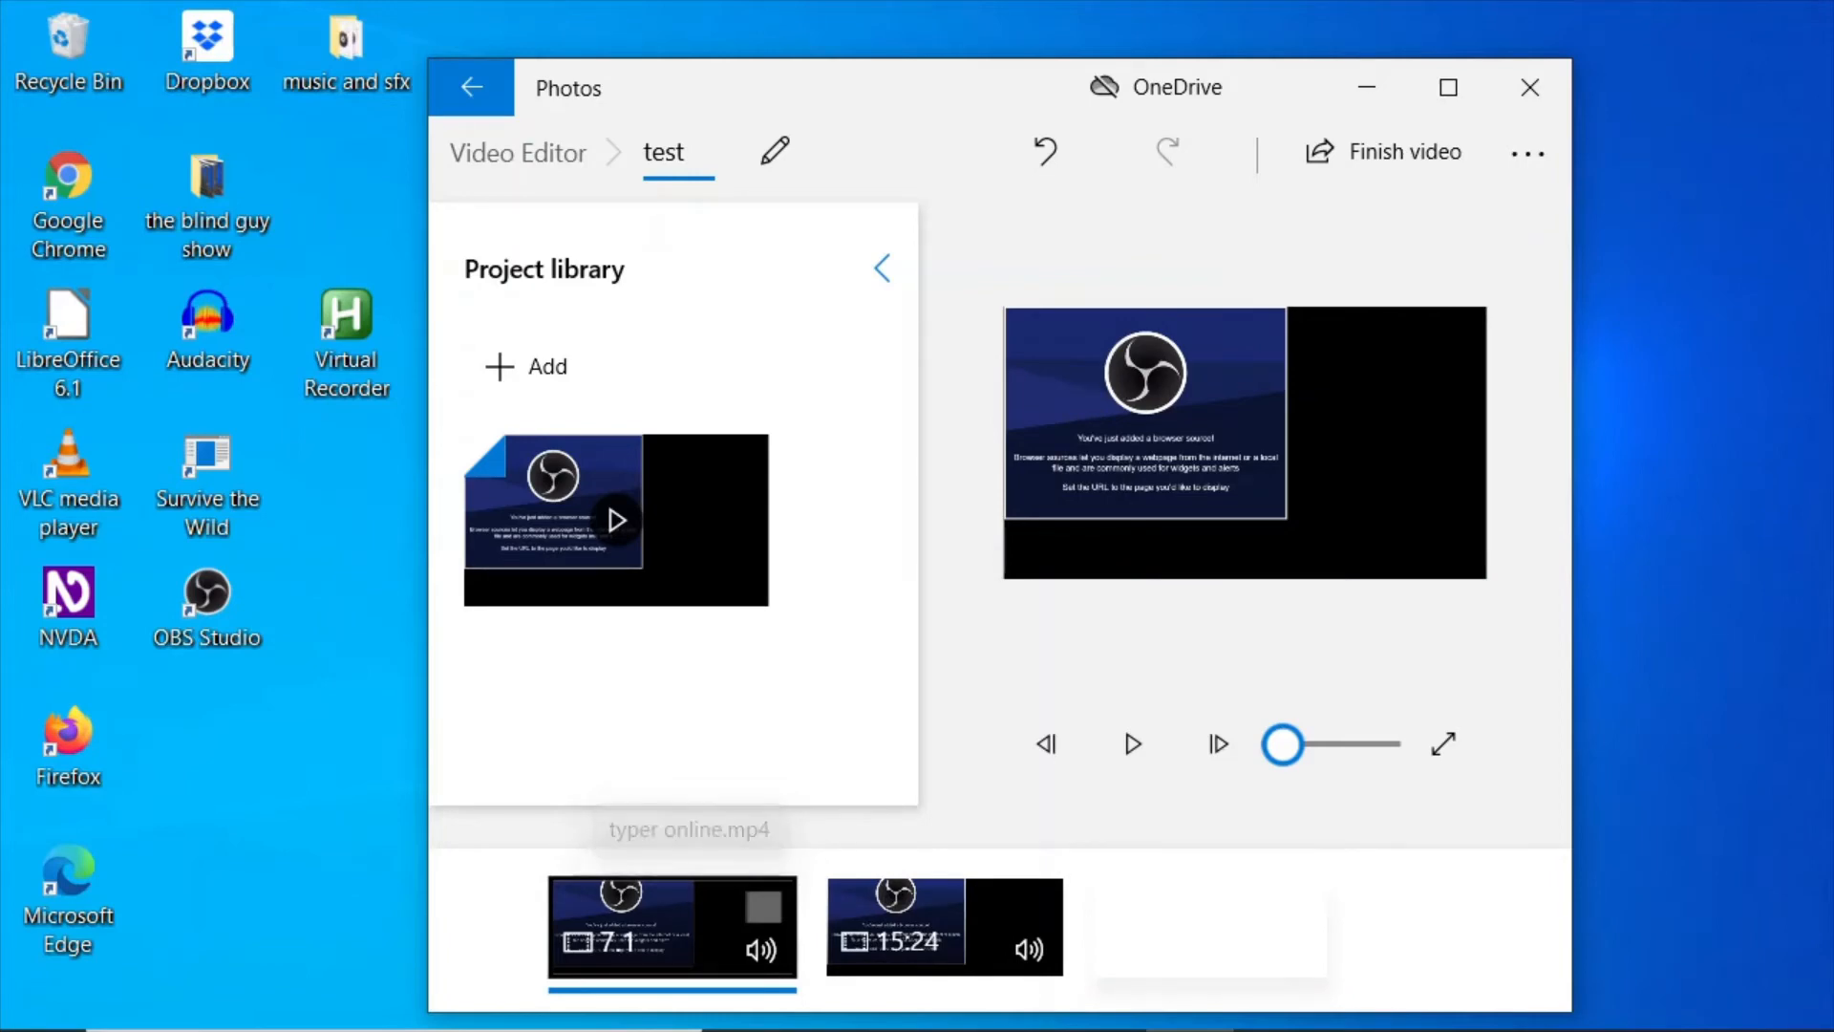
Play the project preview from the first clip across the cut into the second clip, and pause it.
key(shift+Tab)
key(shift+Tab)
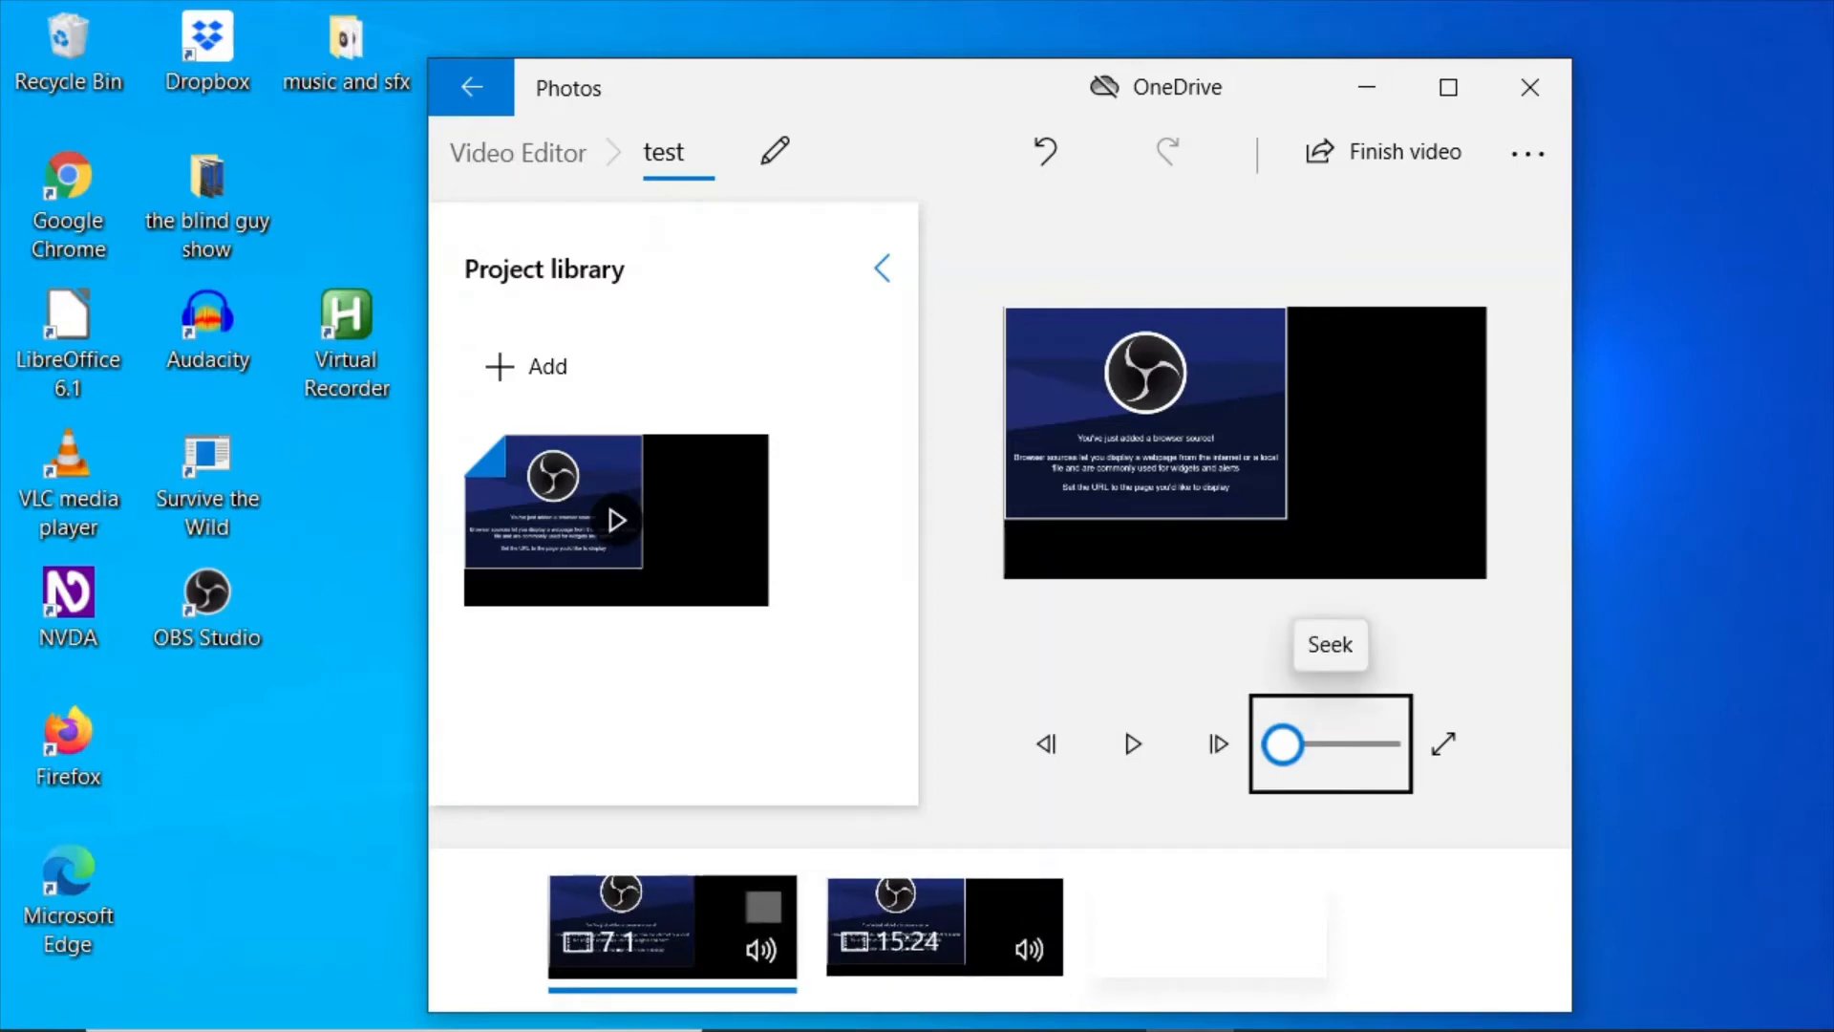
key(shift+Tab)
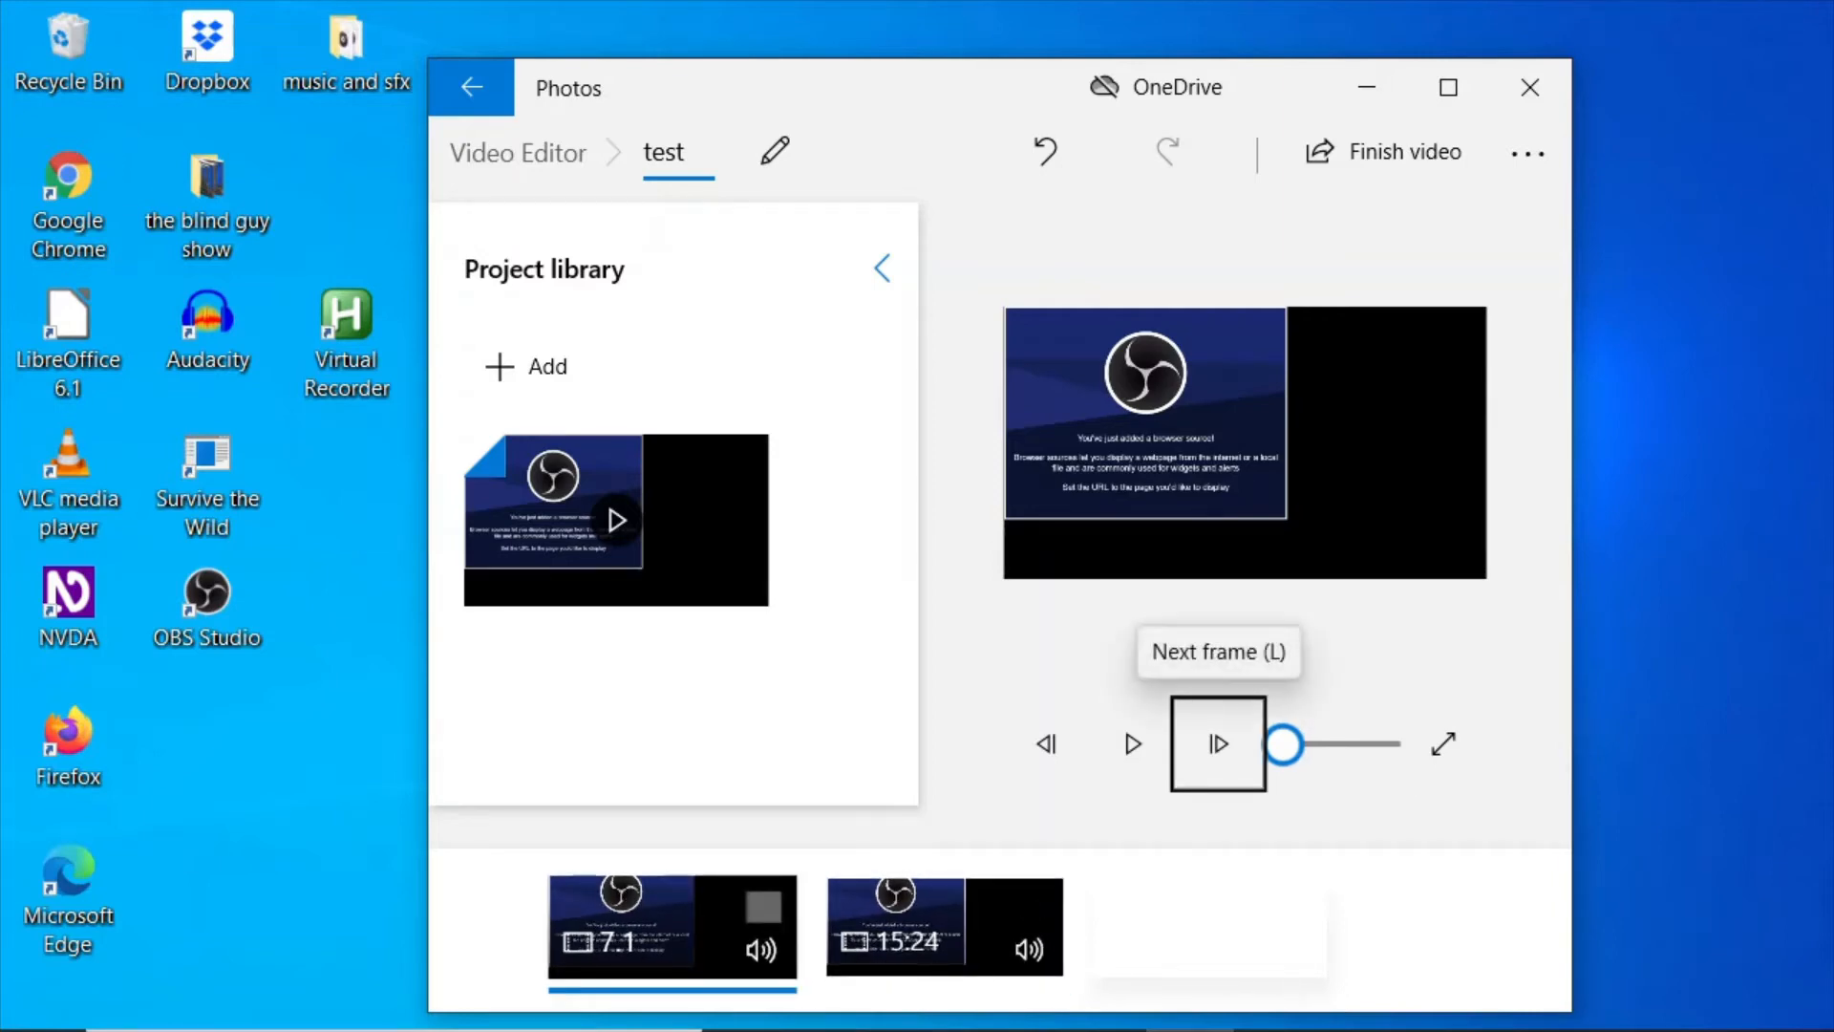
key(shift+Tab)
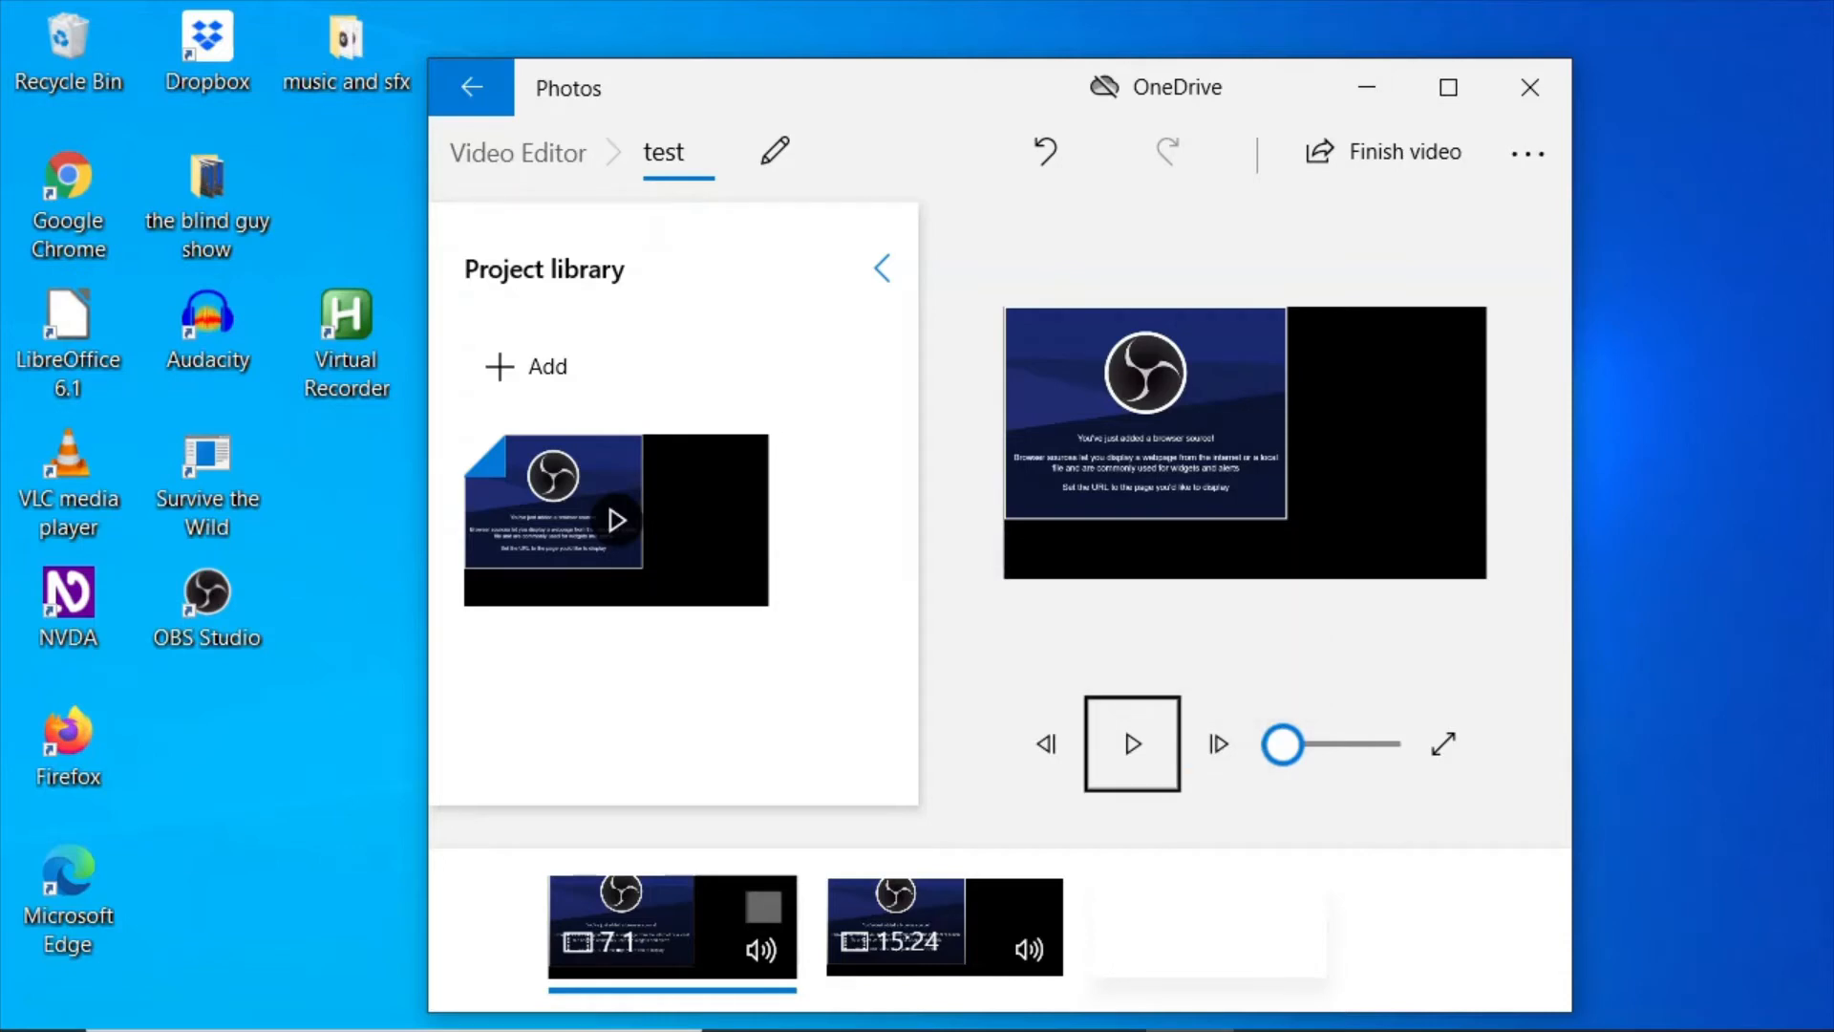
key(space)
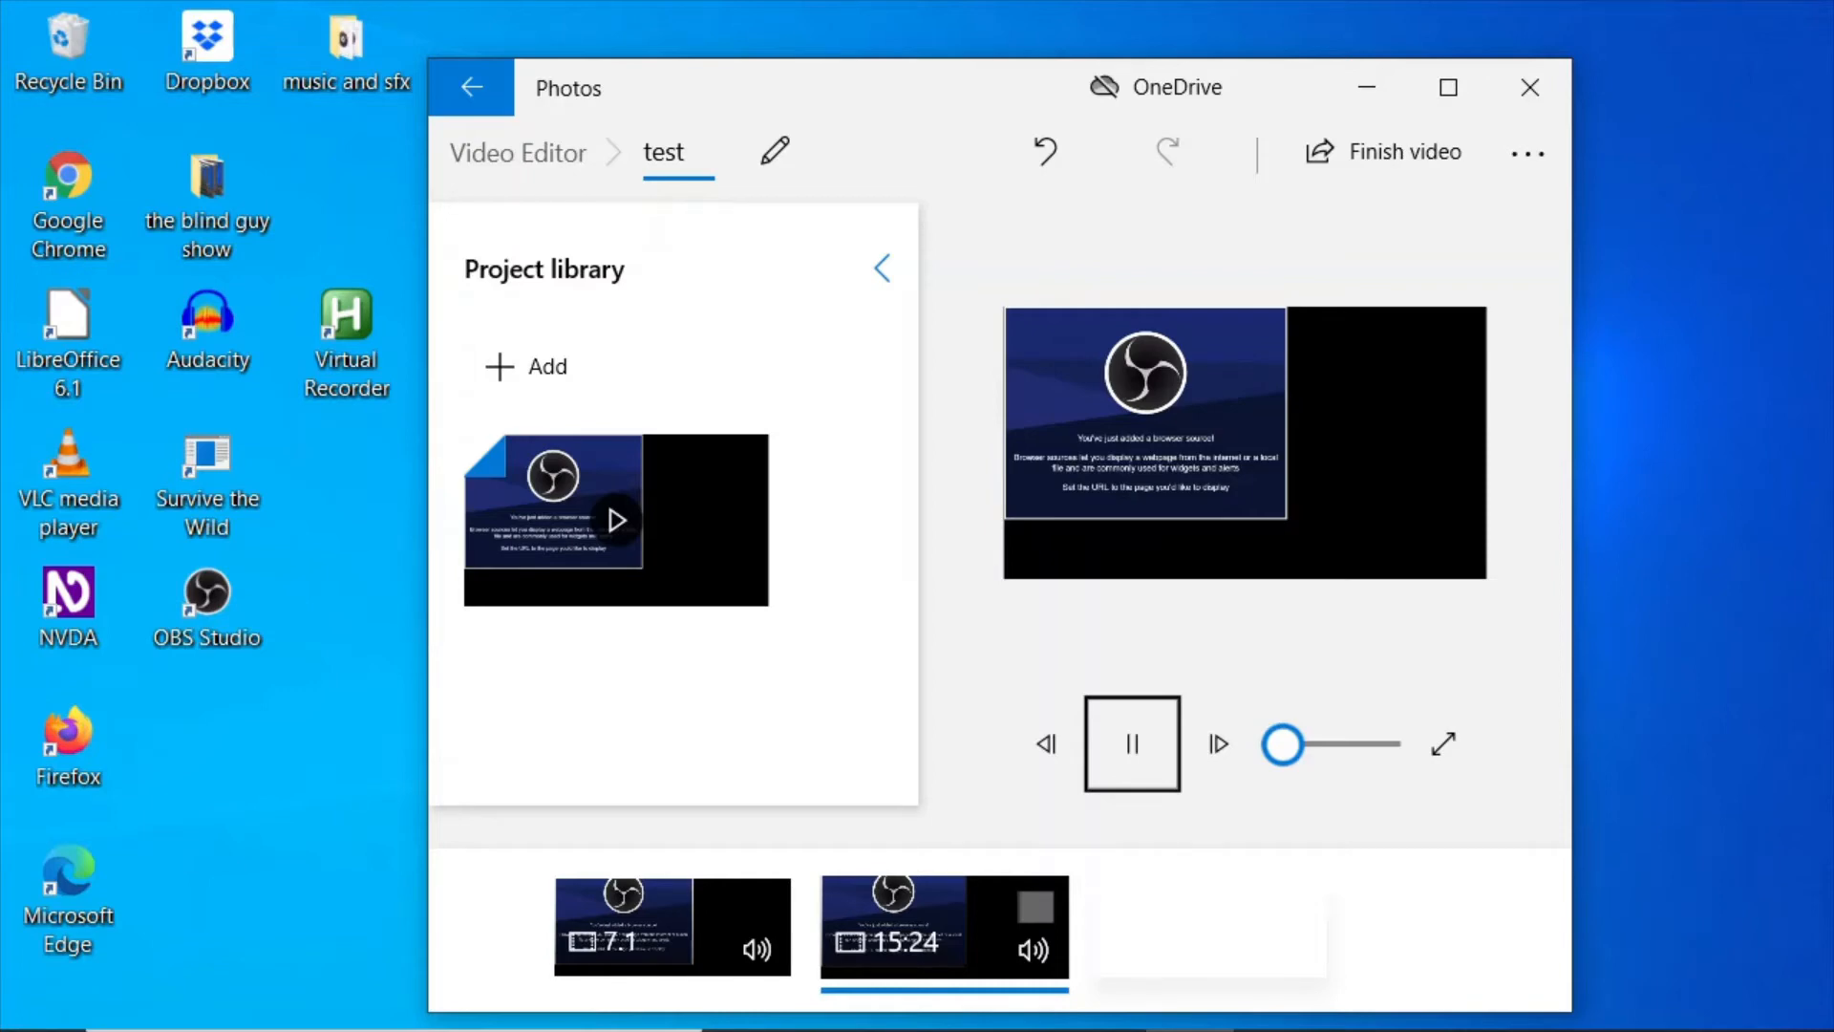
key(space)
Go through the preview's playback controls and return the playback position to the first clip.
key(Tab)
key(Tab)
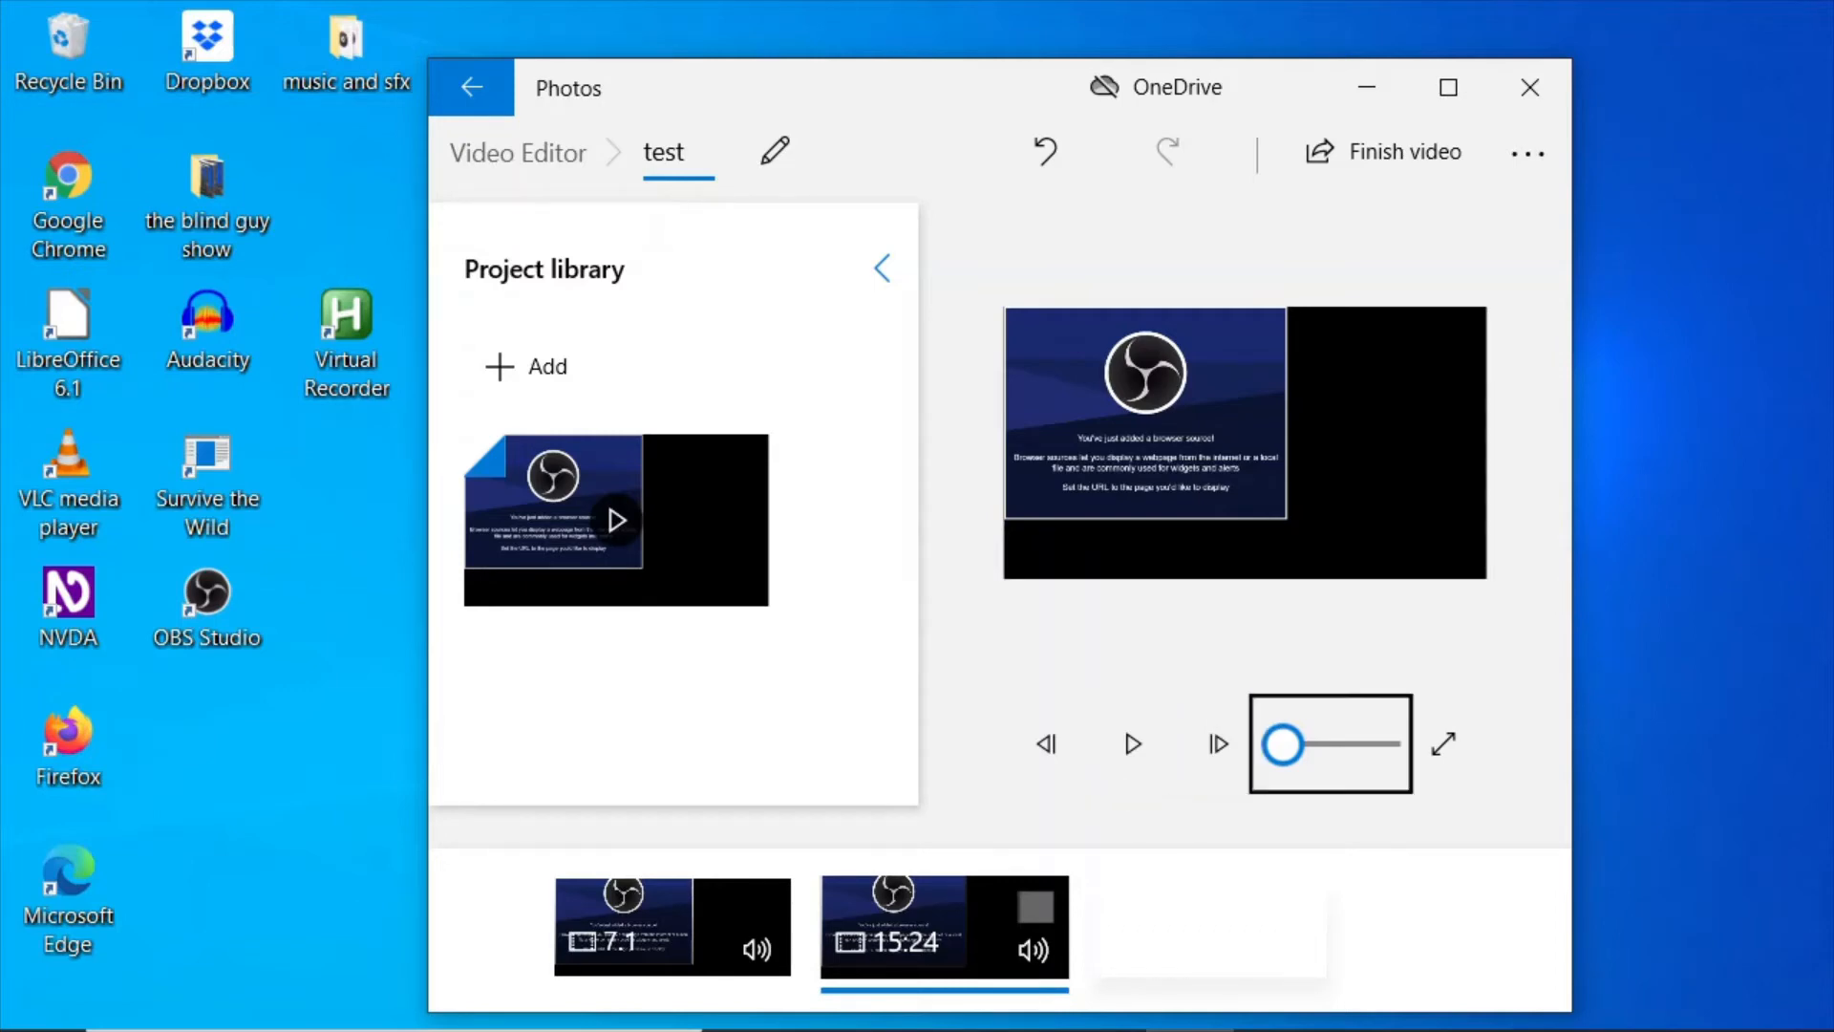
key(Tab)
key(Tab)
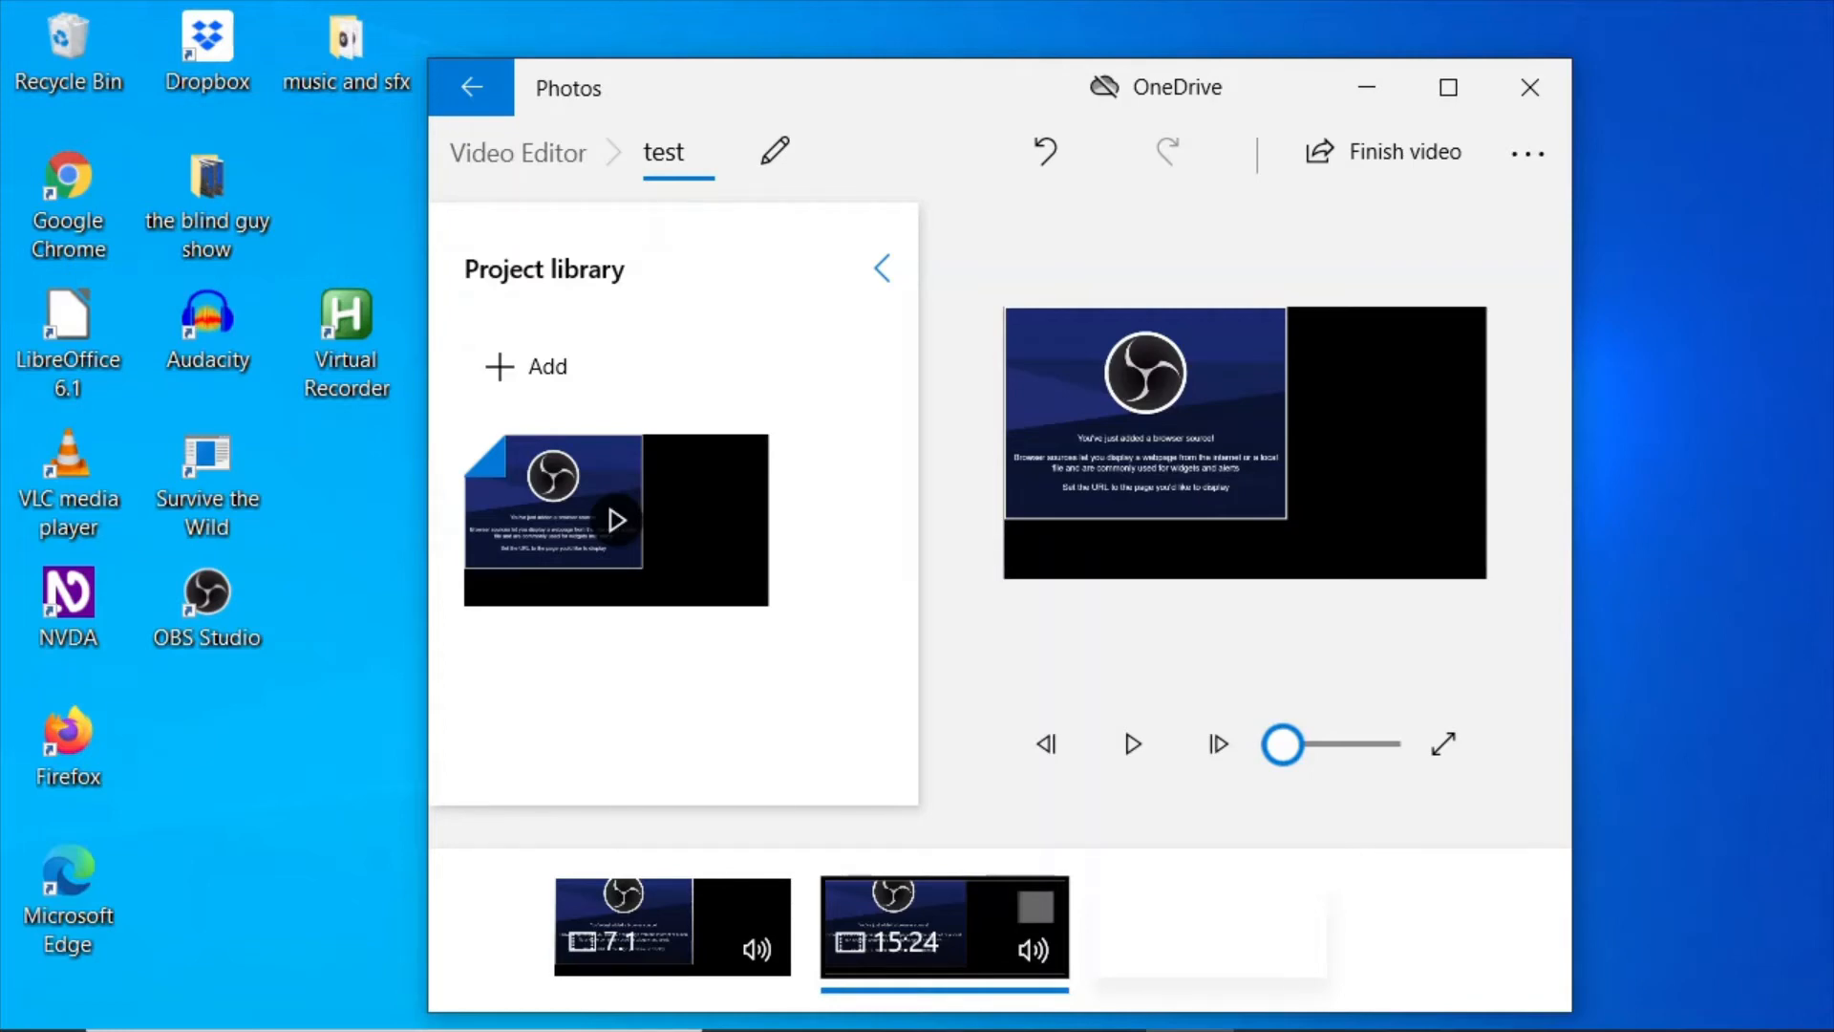
key(shift+Tab)
key(shift+Tab)
key(shift+Tab)
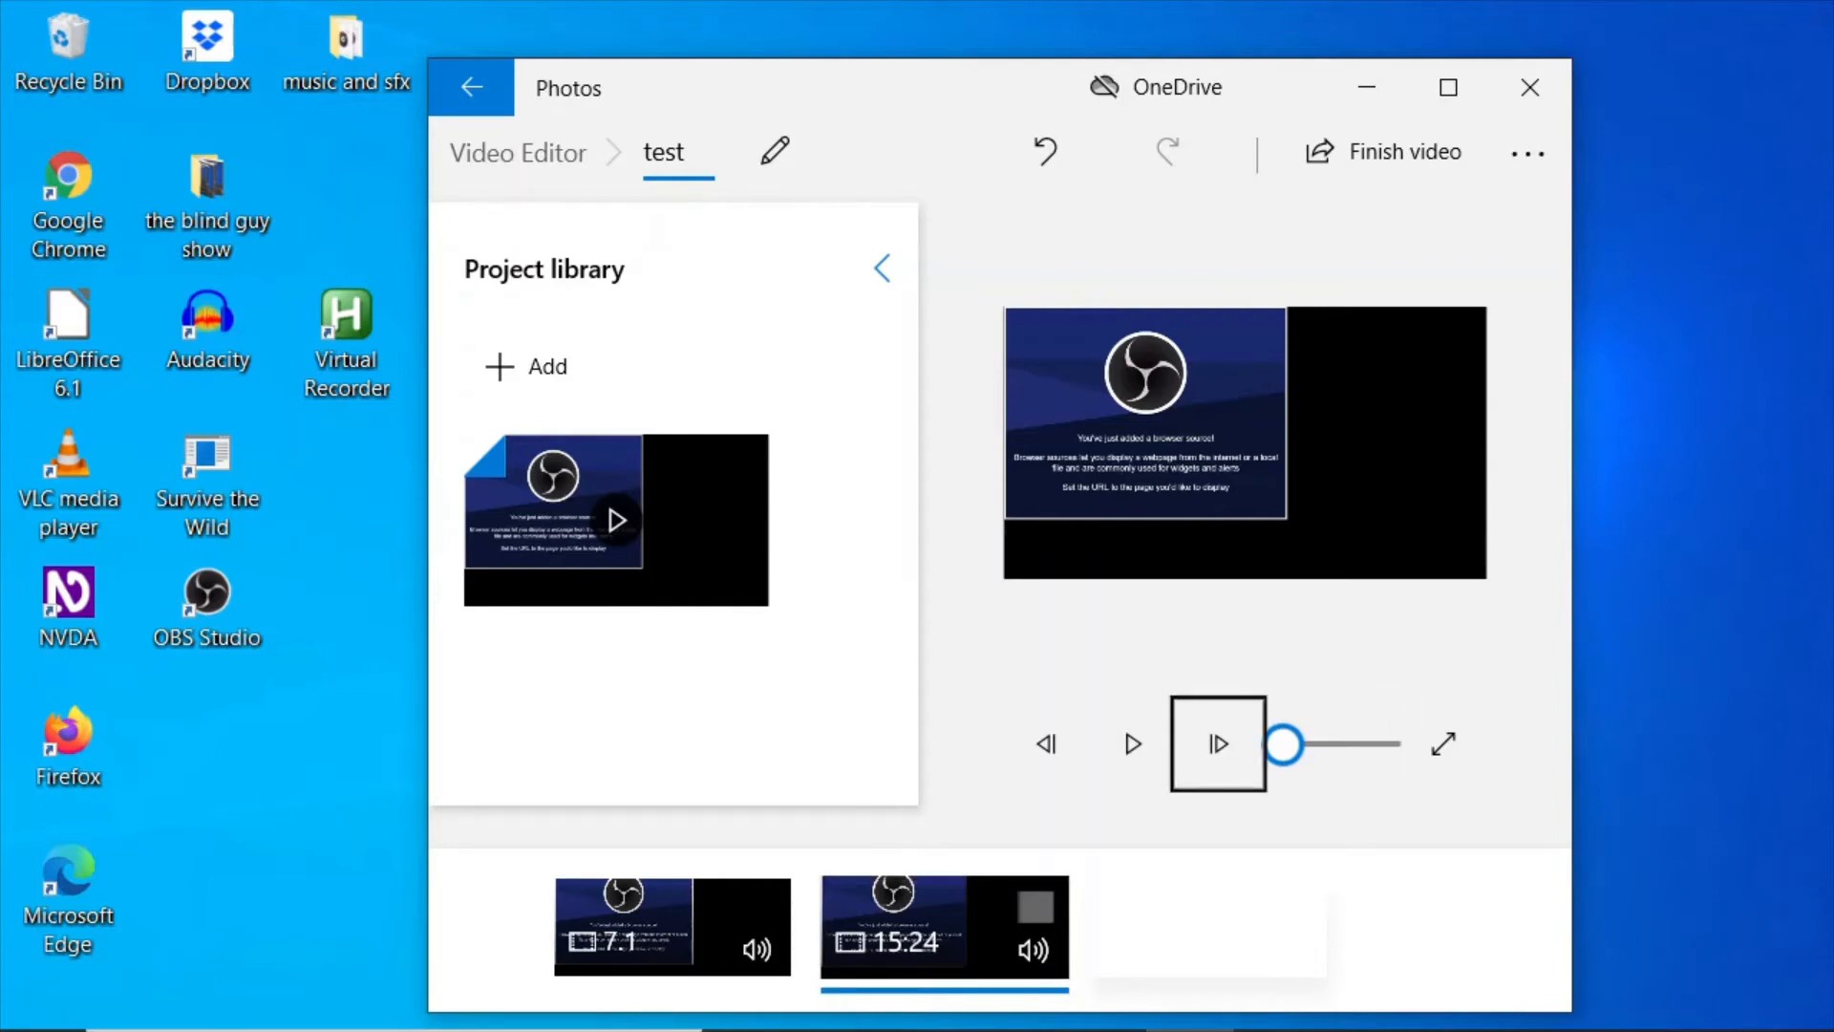
key(shift+Tab)
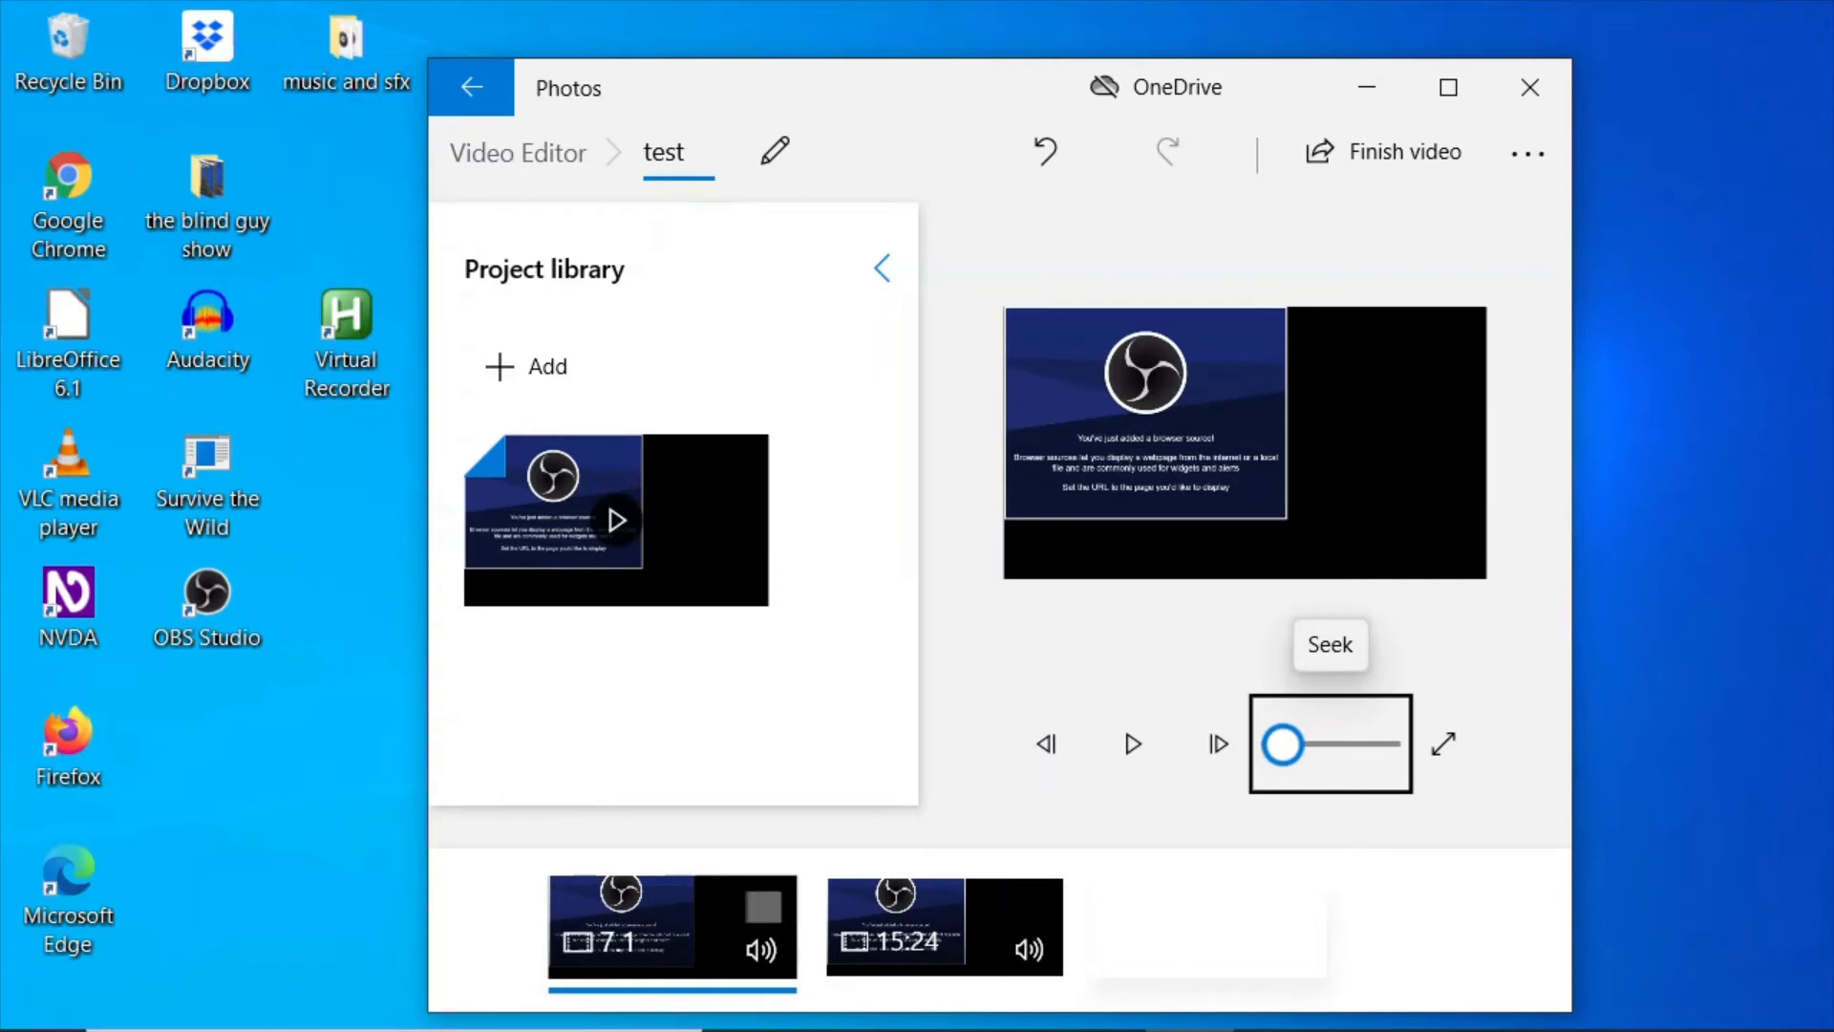
Show the additional editing options for the "test" project.
key(shift+Tab)
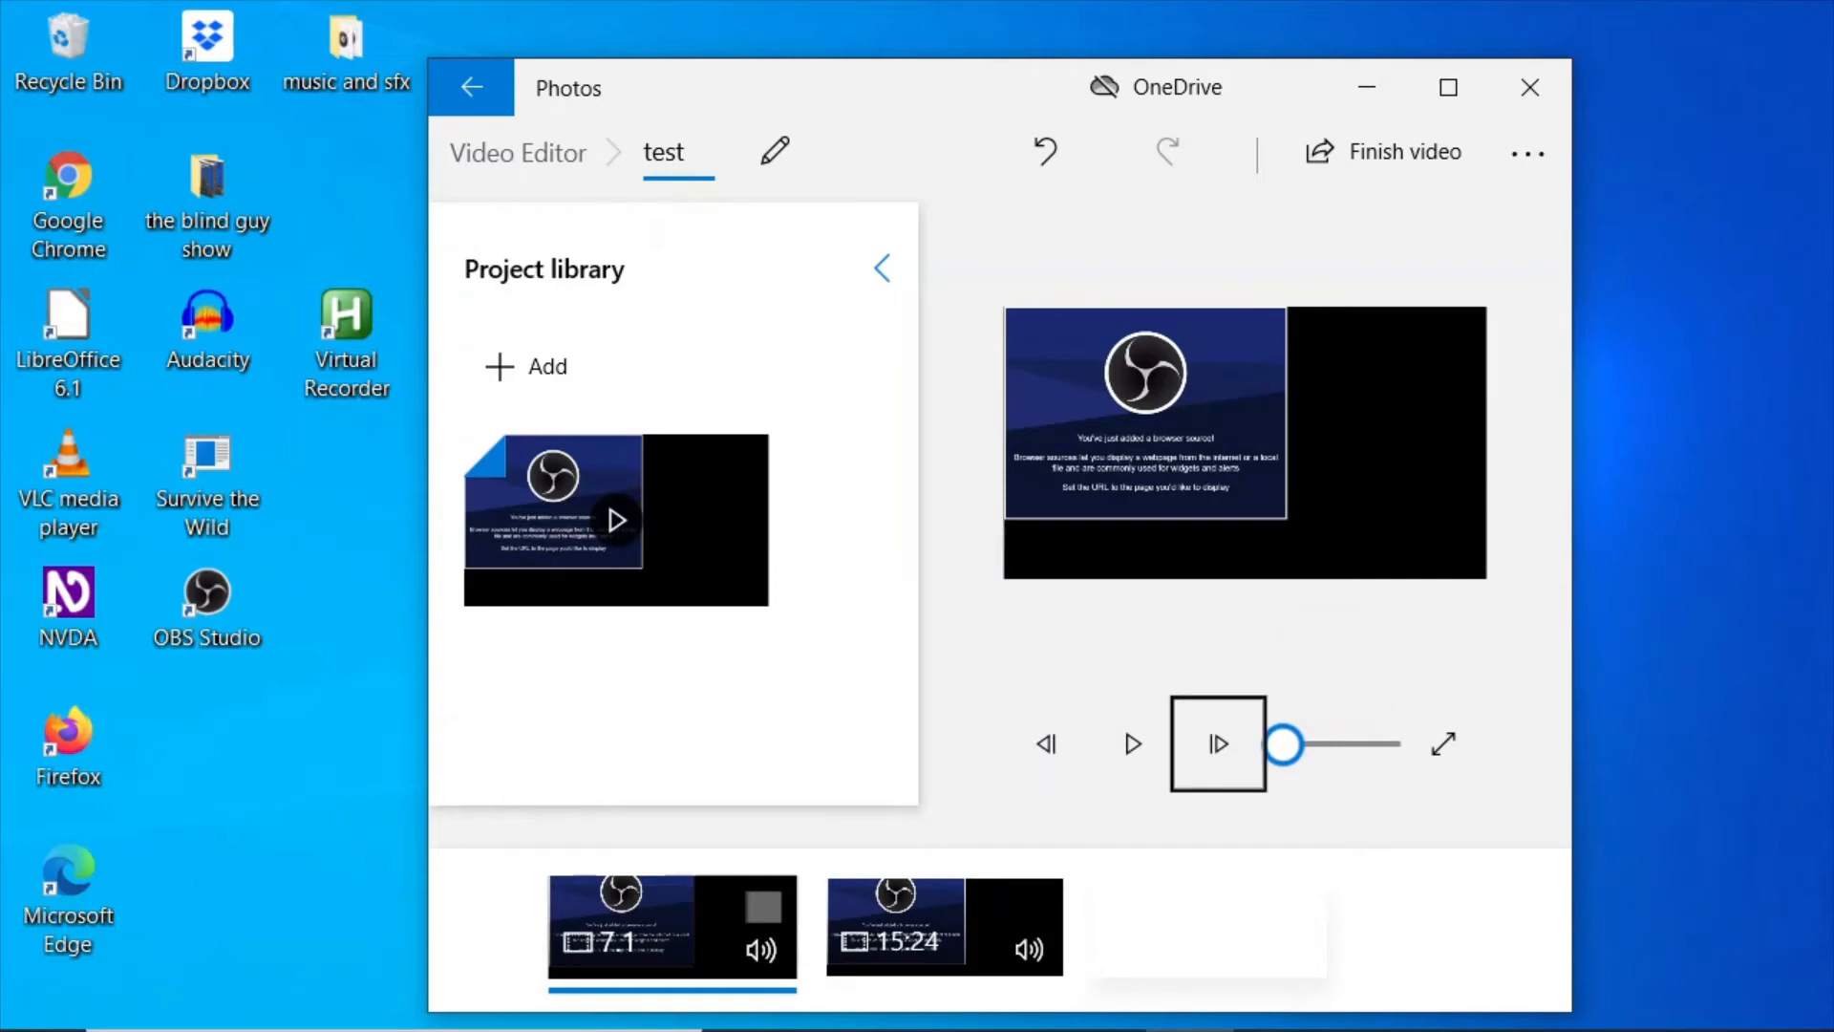
key(shift+Tab)
key(shift+Tab)
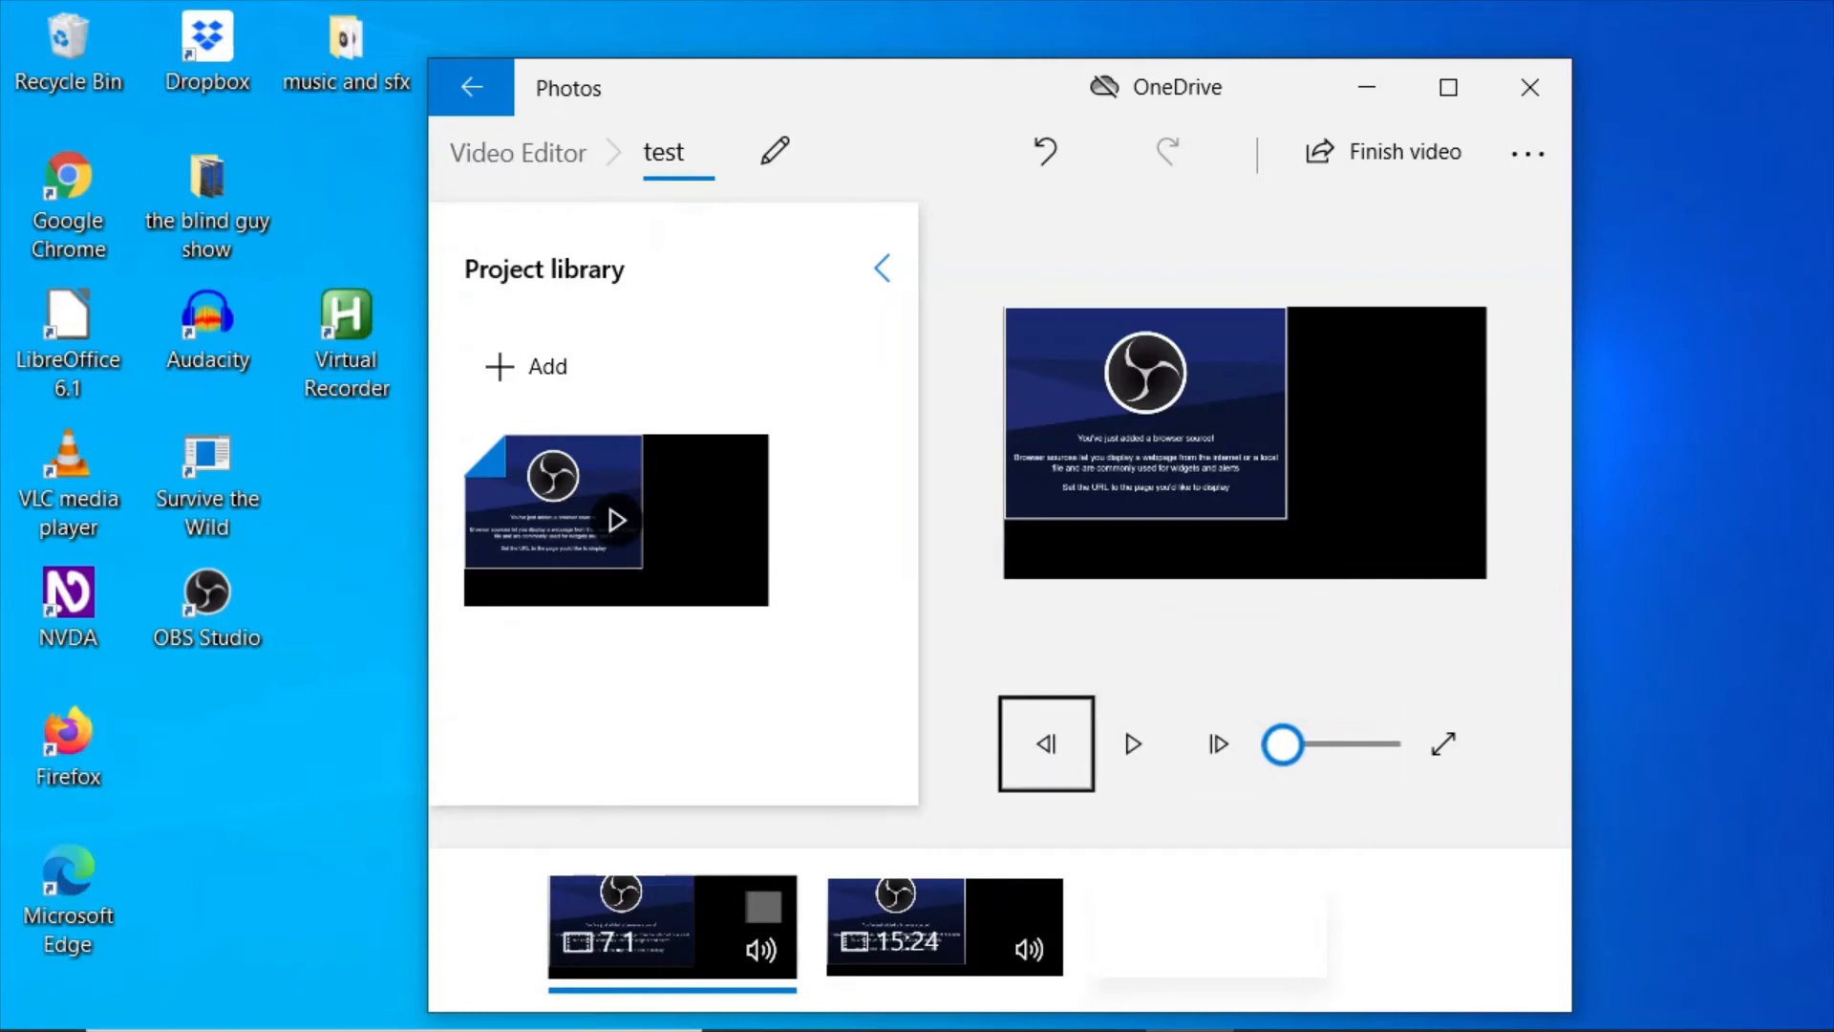
key(shift+Tab)
key(shift+Tab)
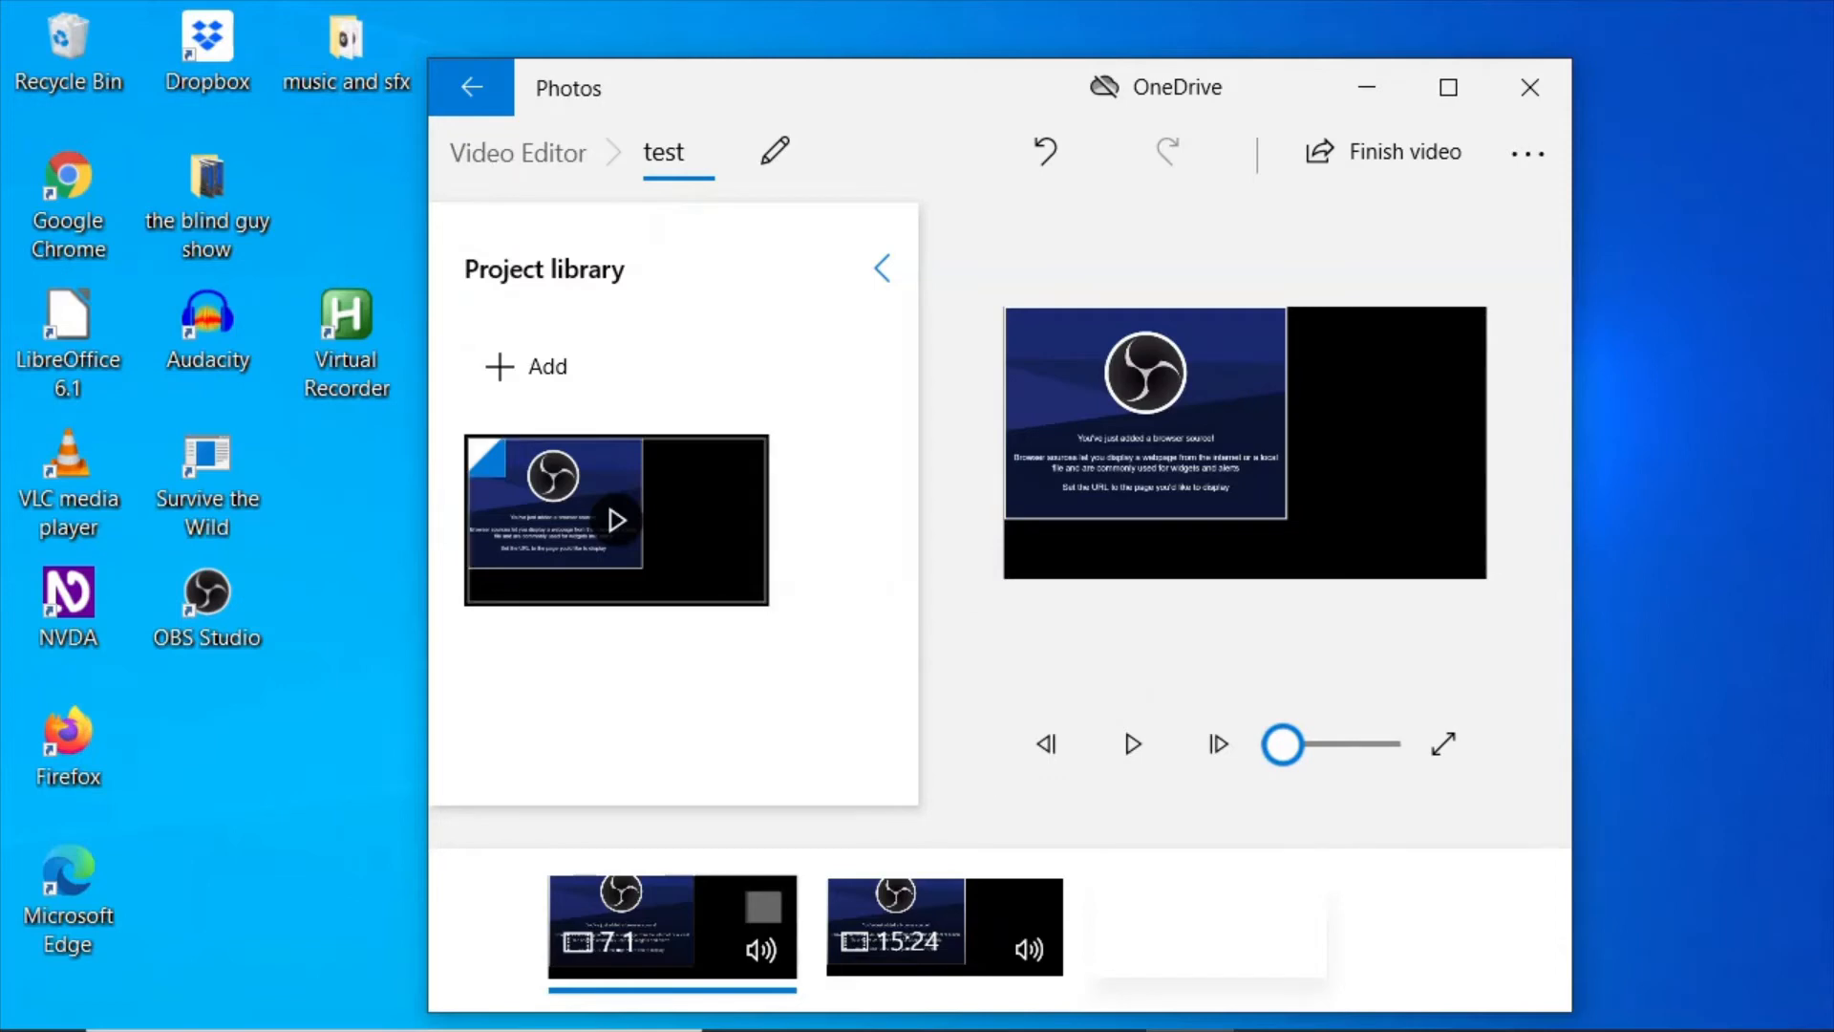
key(shift+Tab)
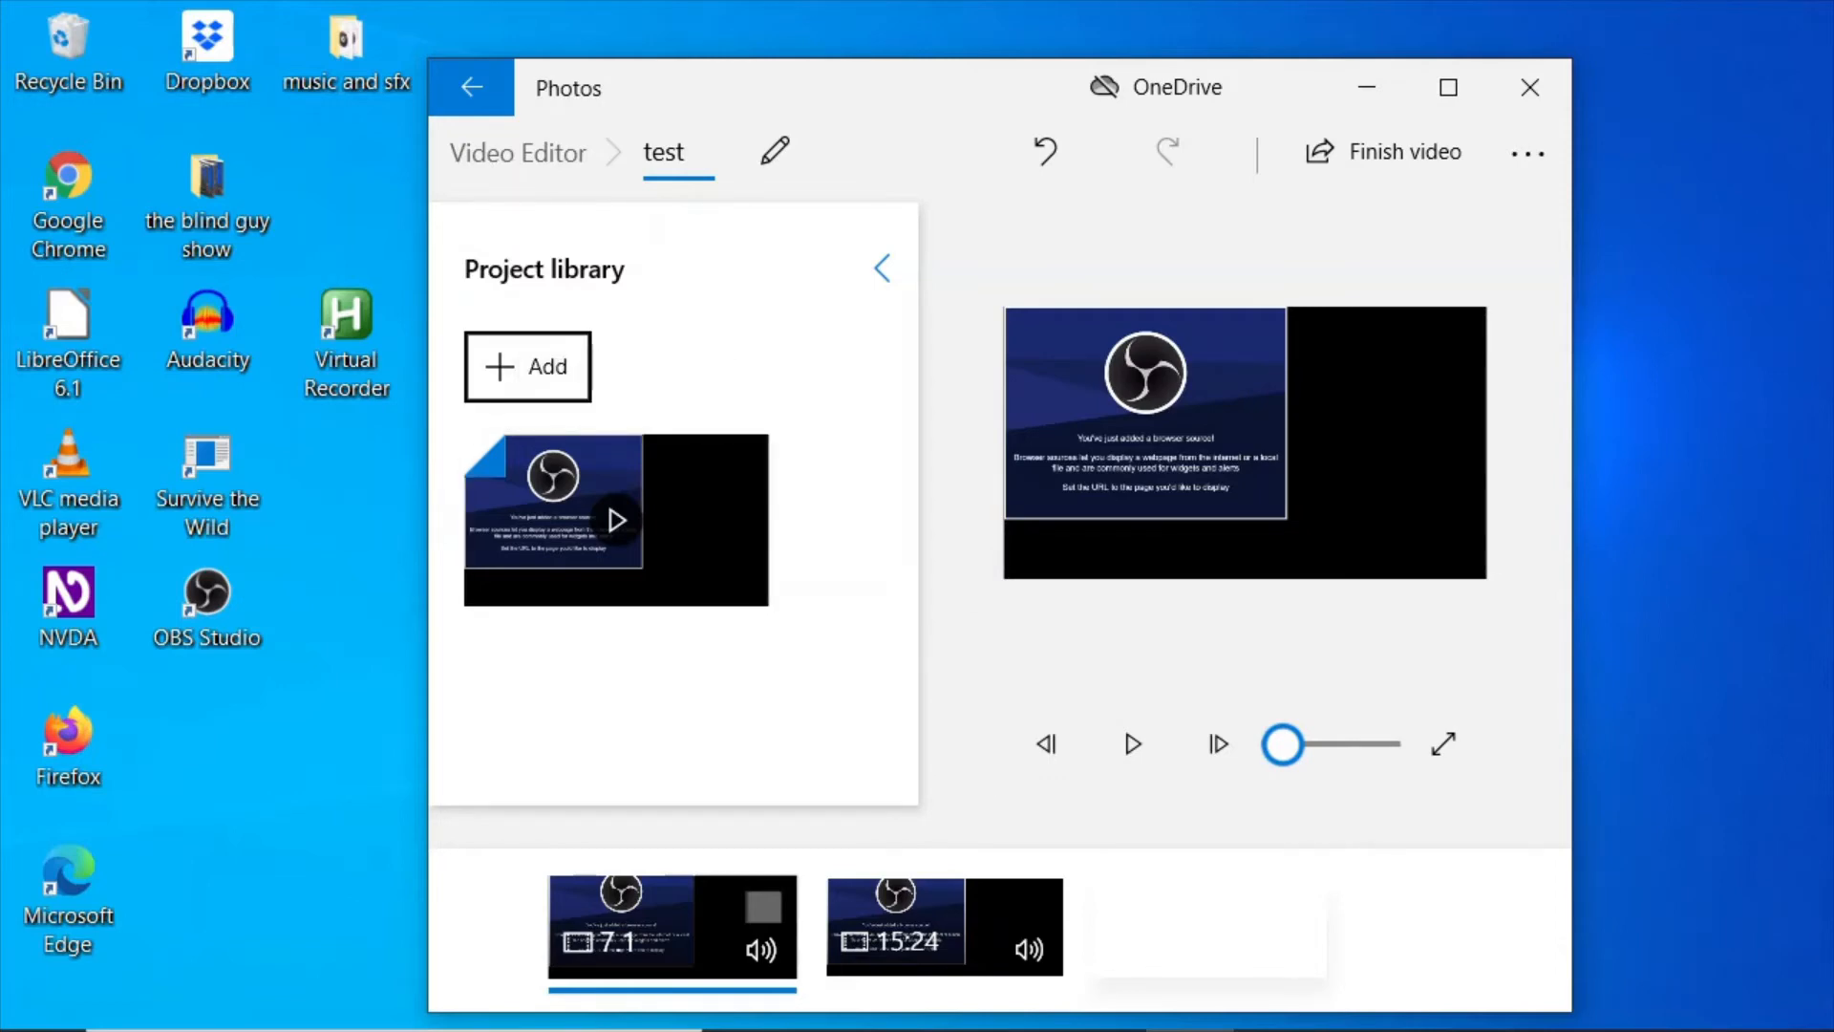
key(shift+Tab)
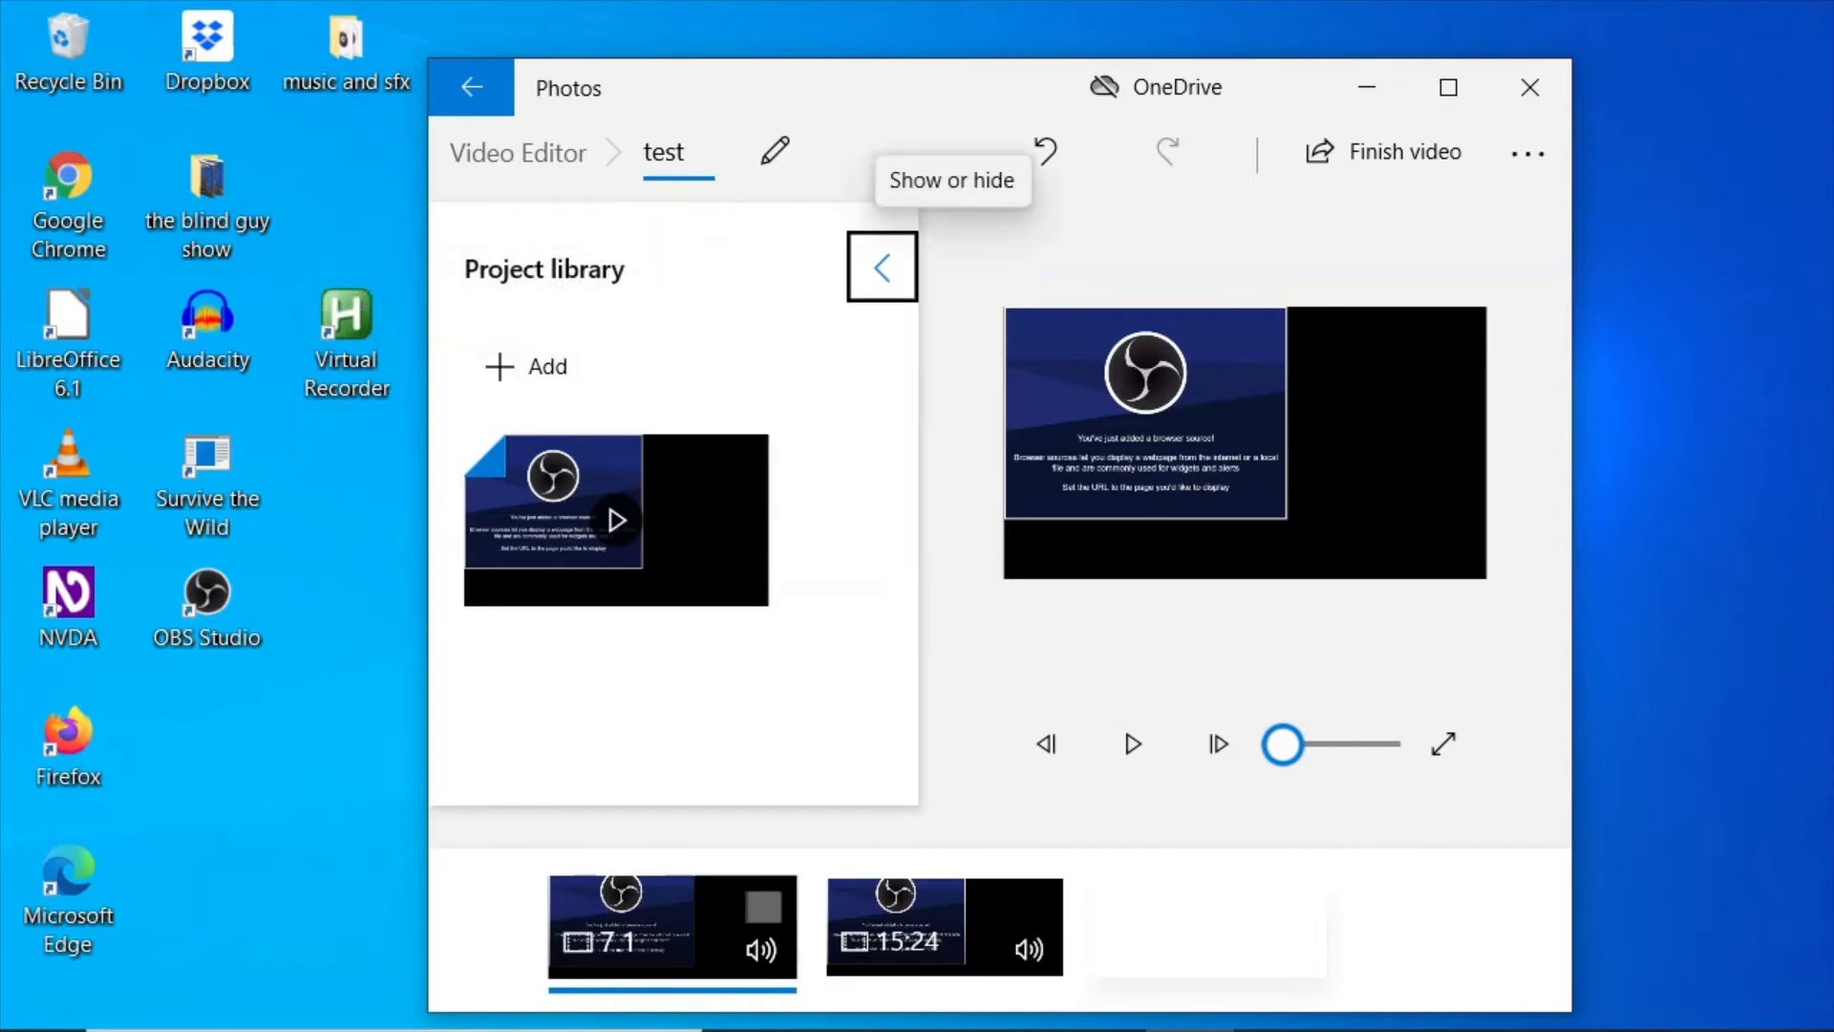
key(shift+Tab)
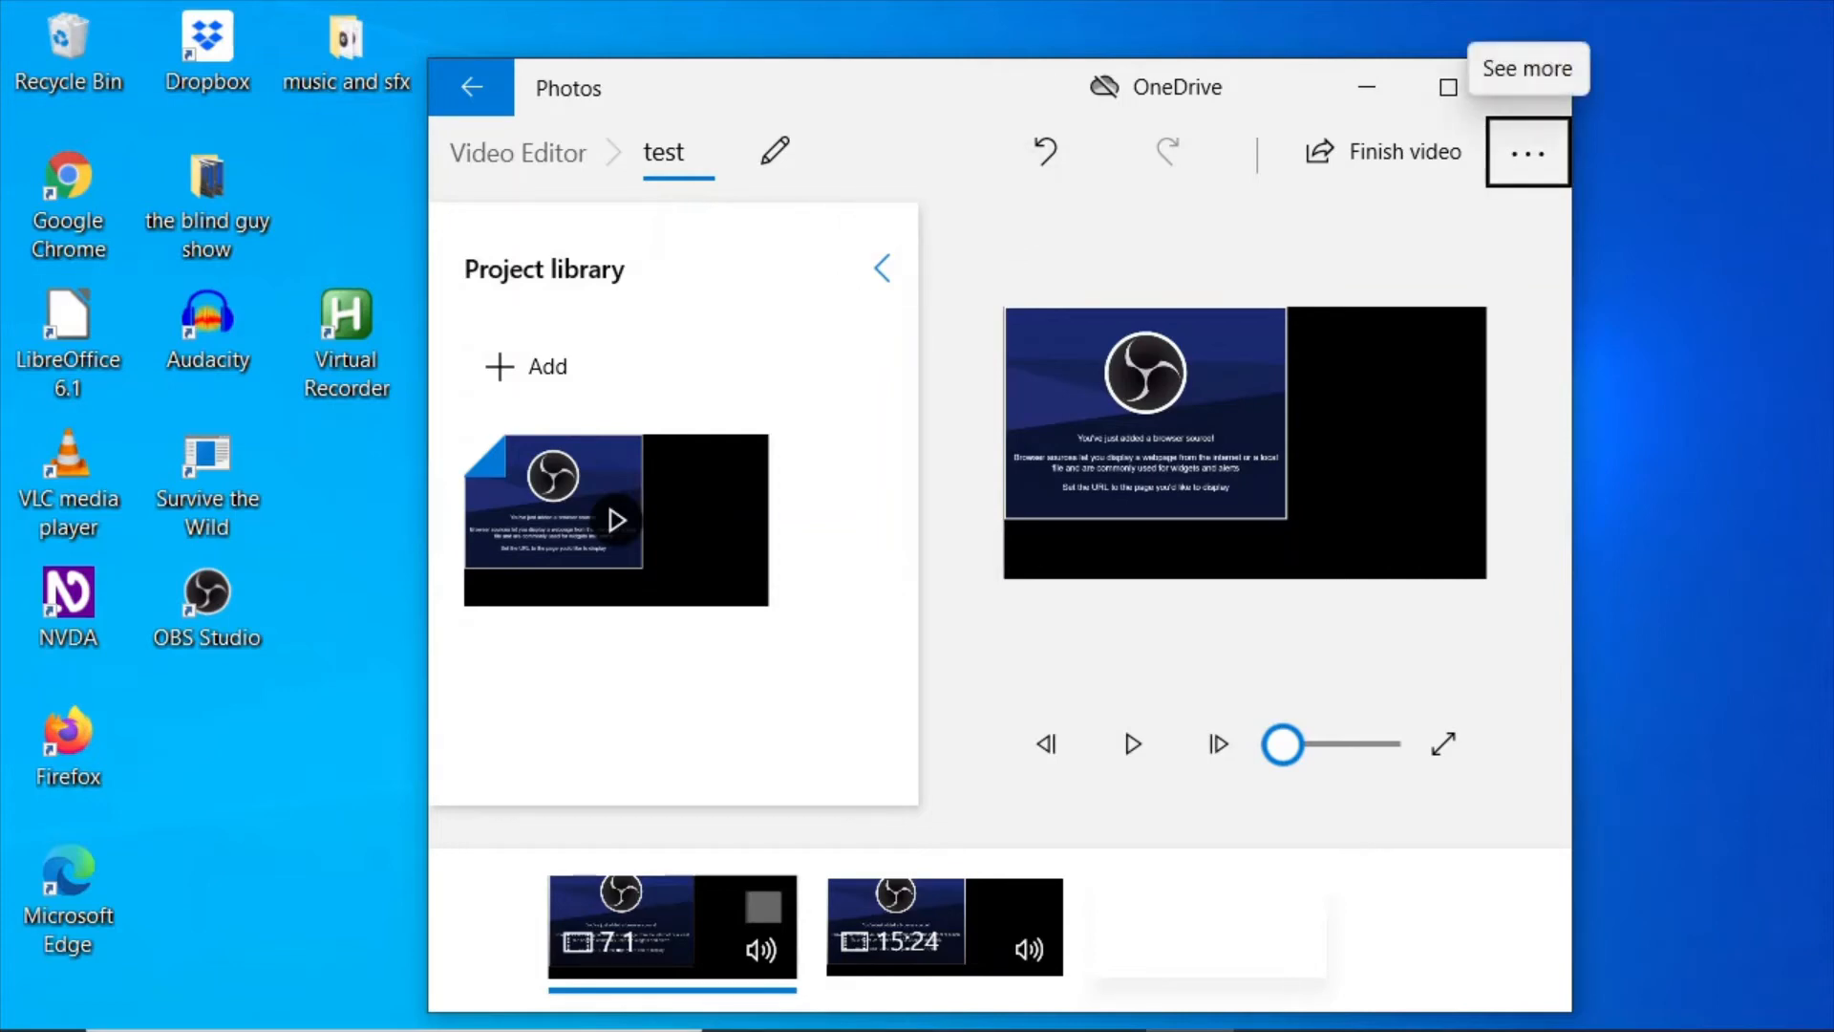
key(Return)
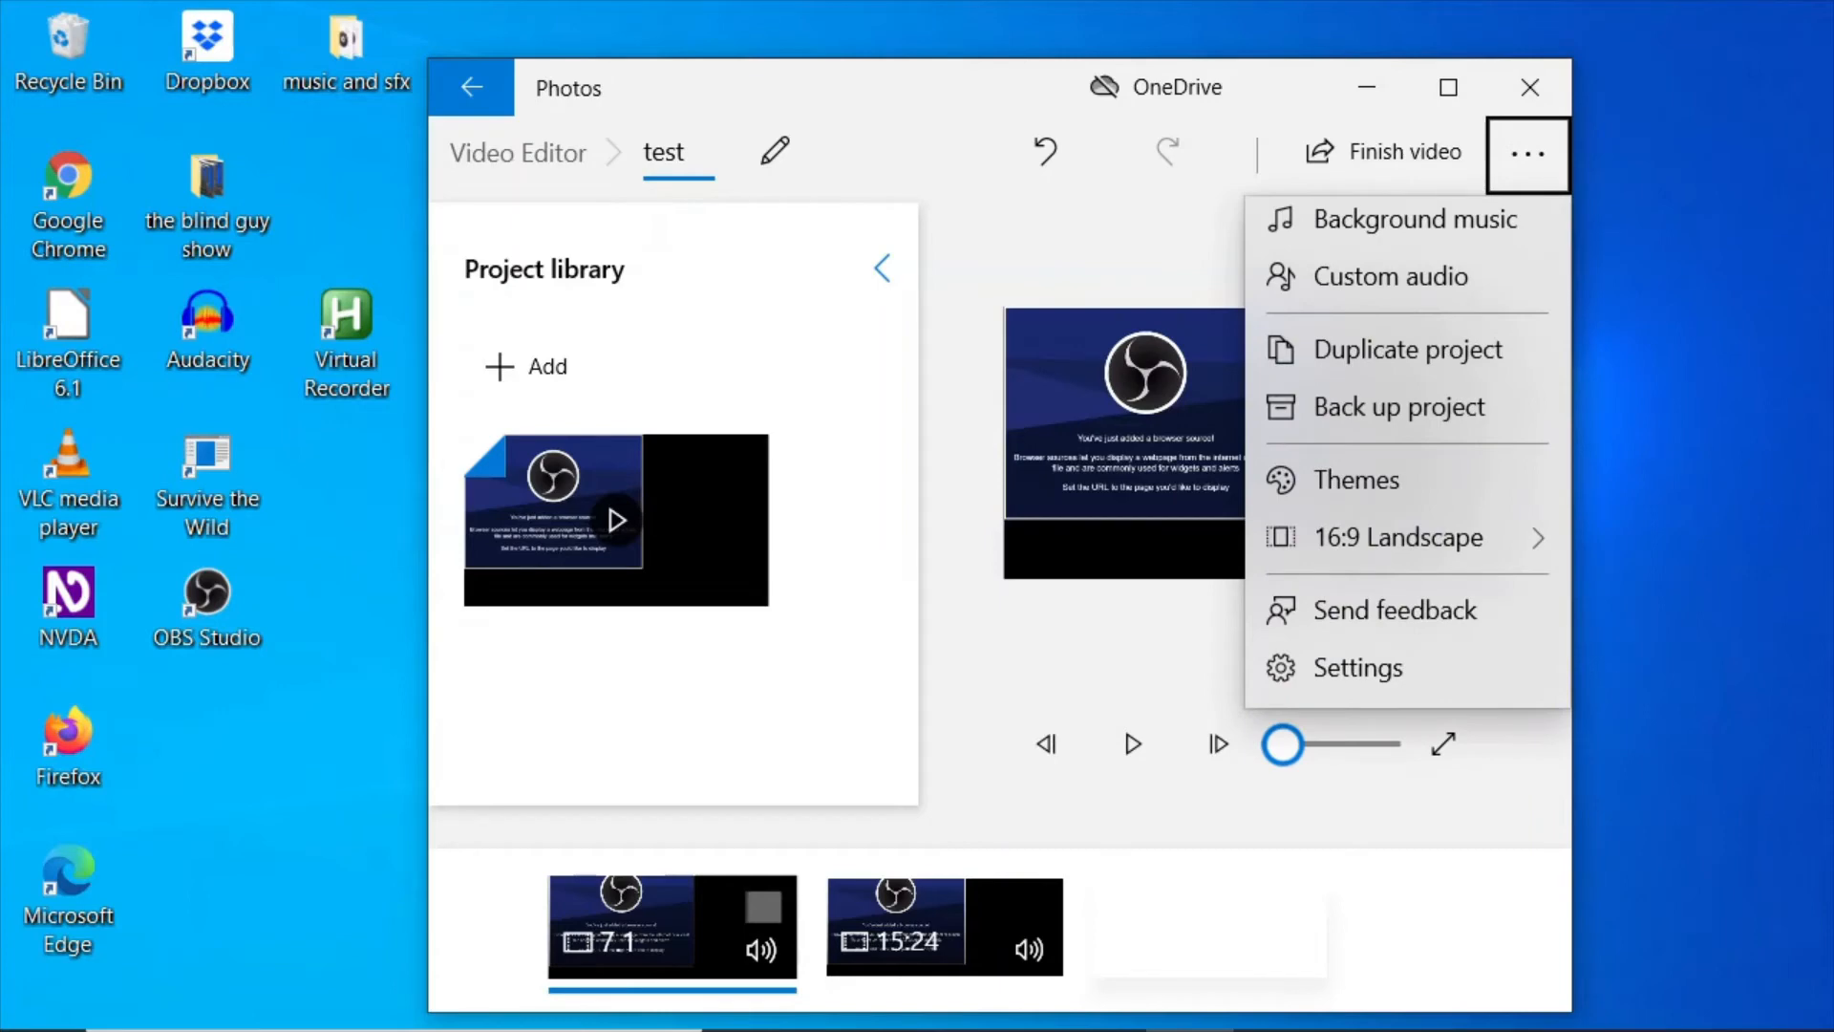
Go over the background music and custom audio options and open the Custom audio editor.
key(Down)
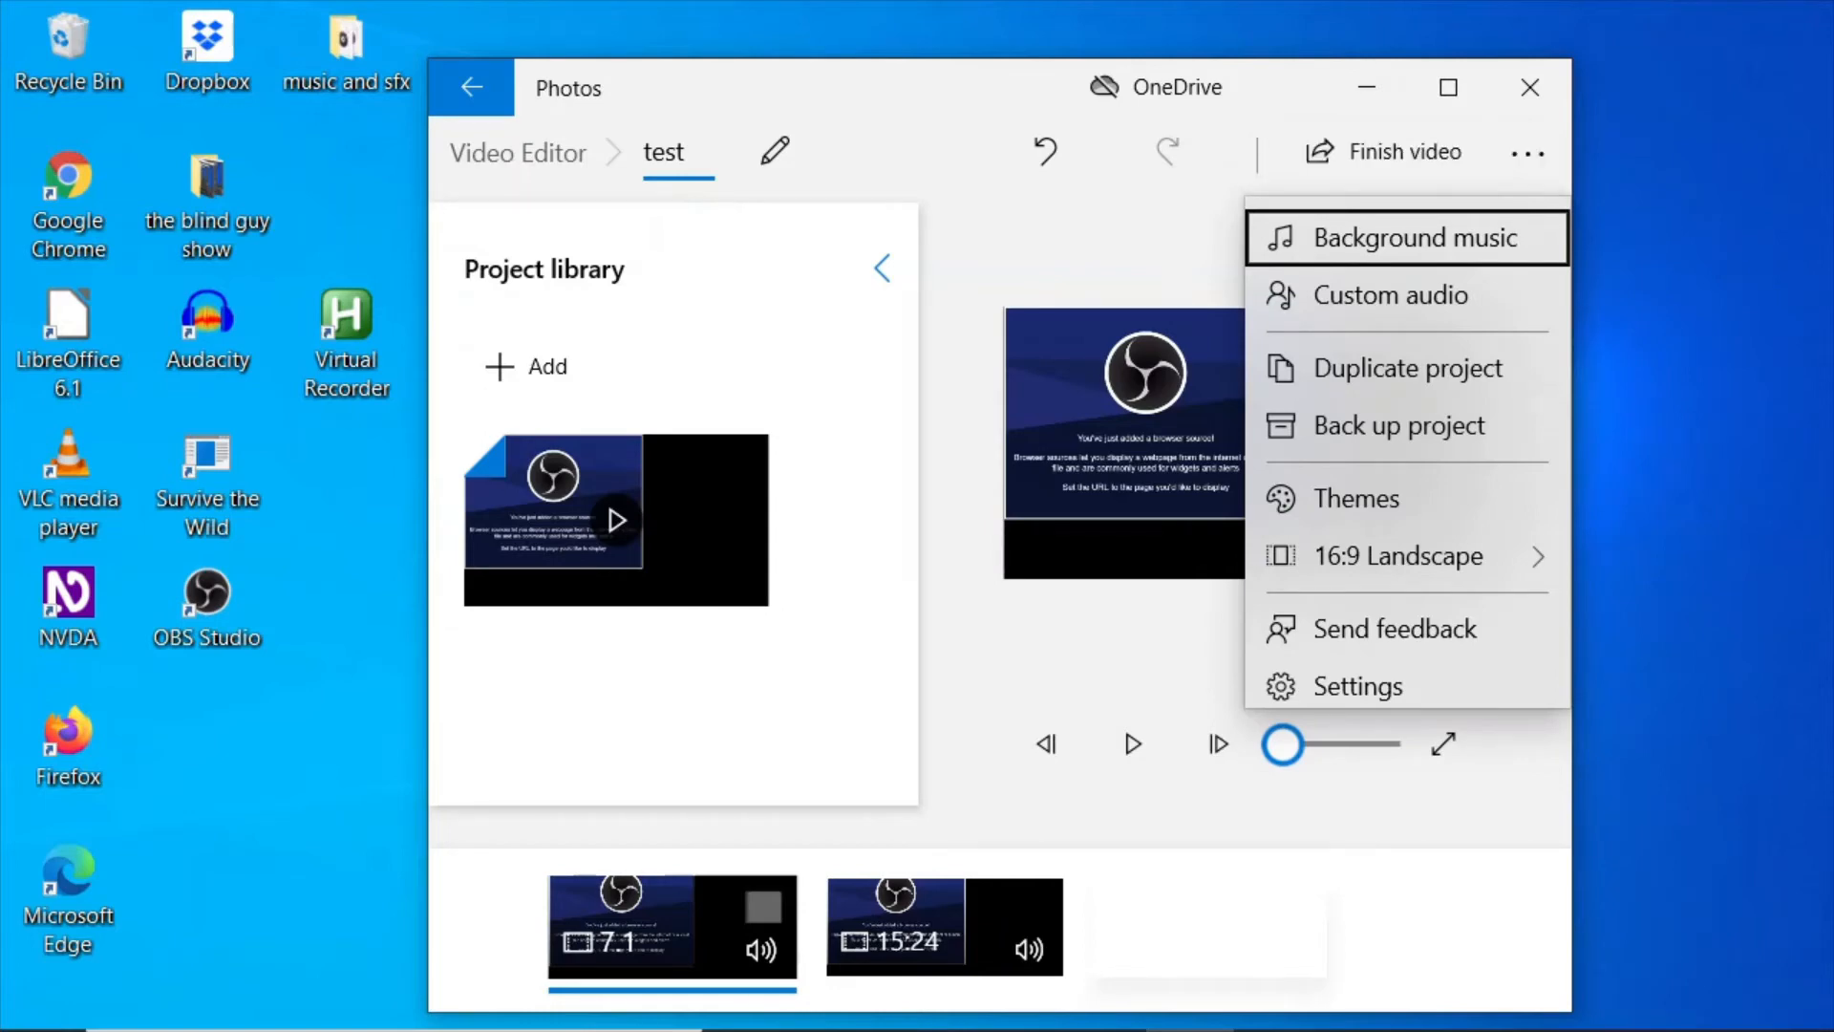
key(Down)
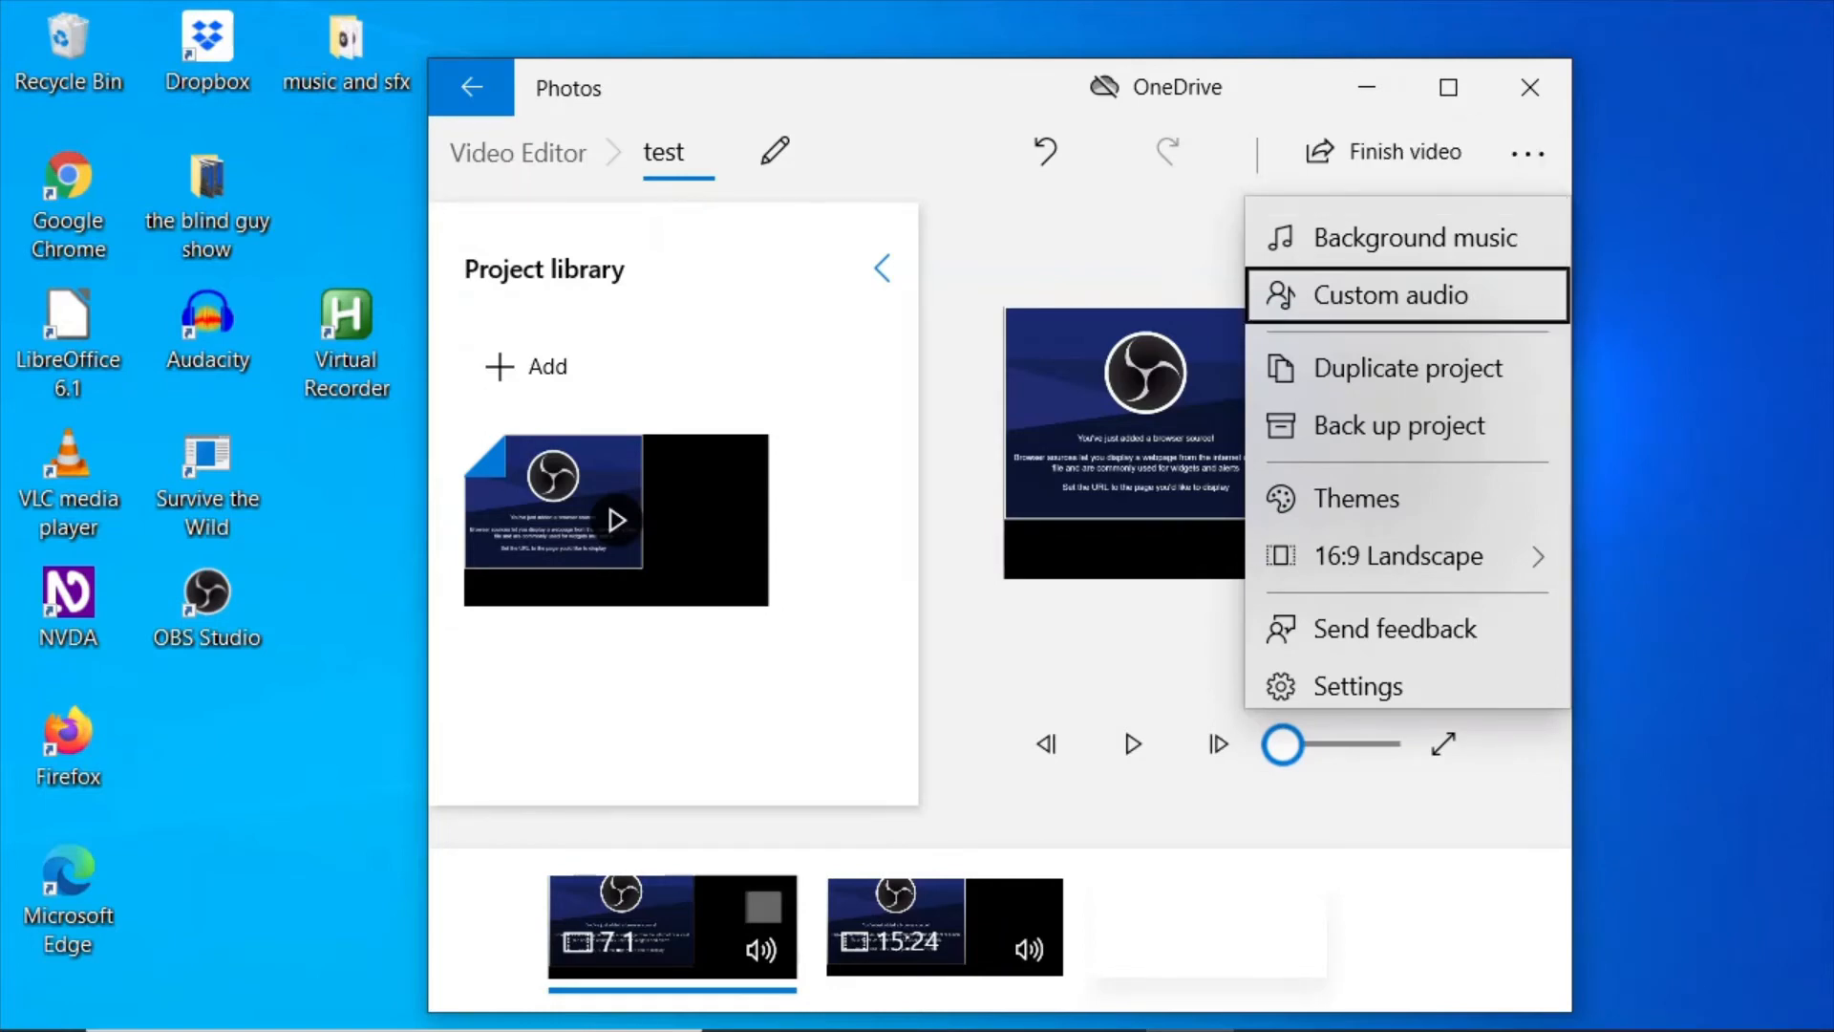
key(Up)
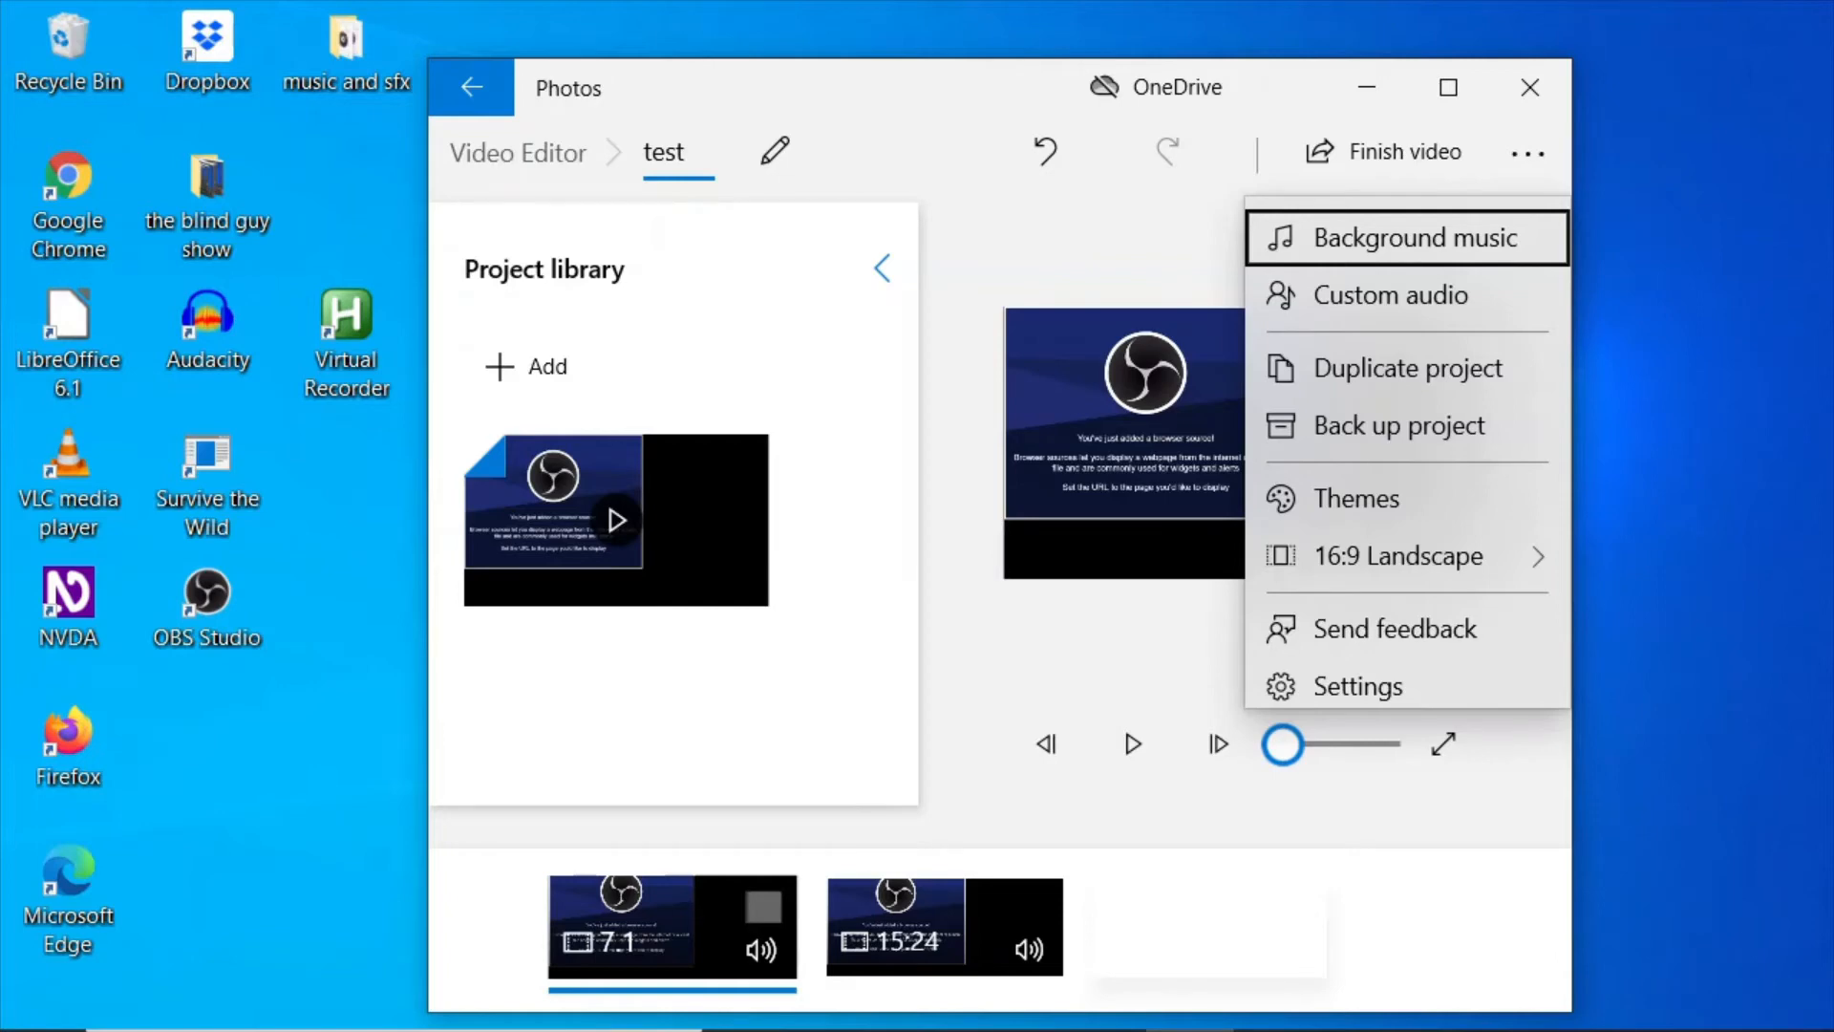
key(Down)
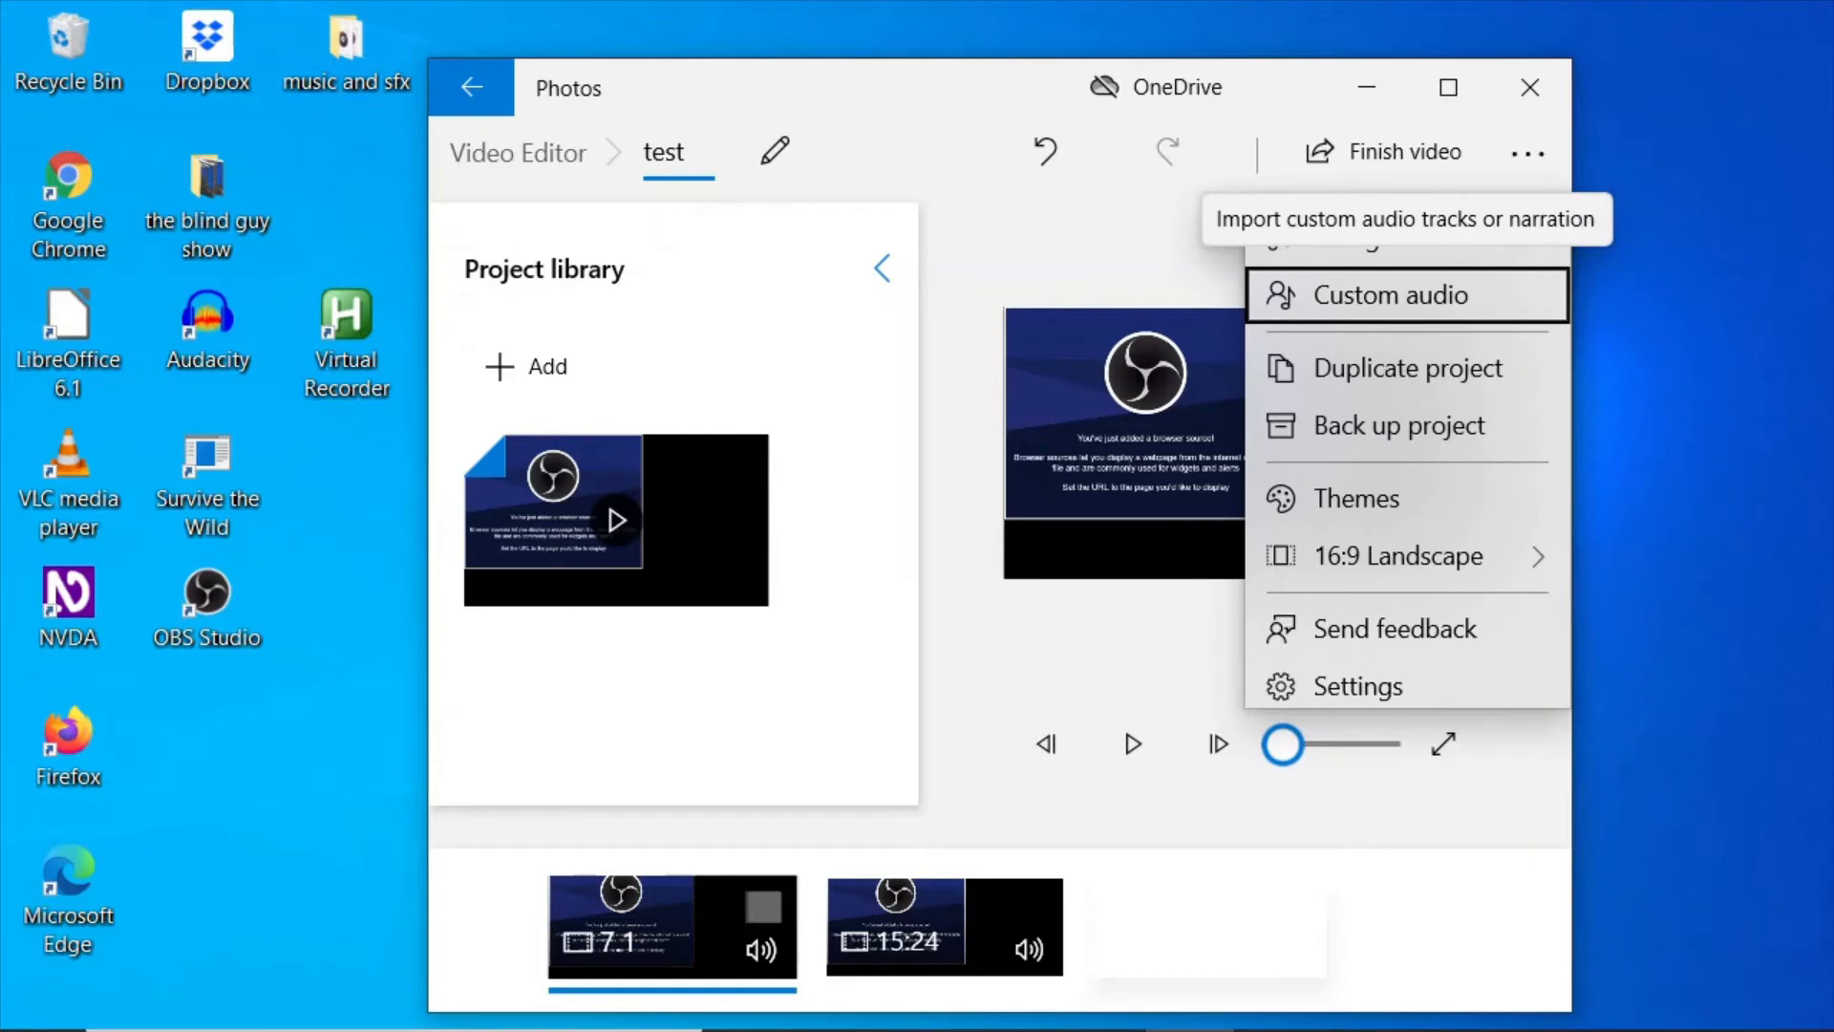
key(Return)
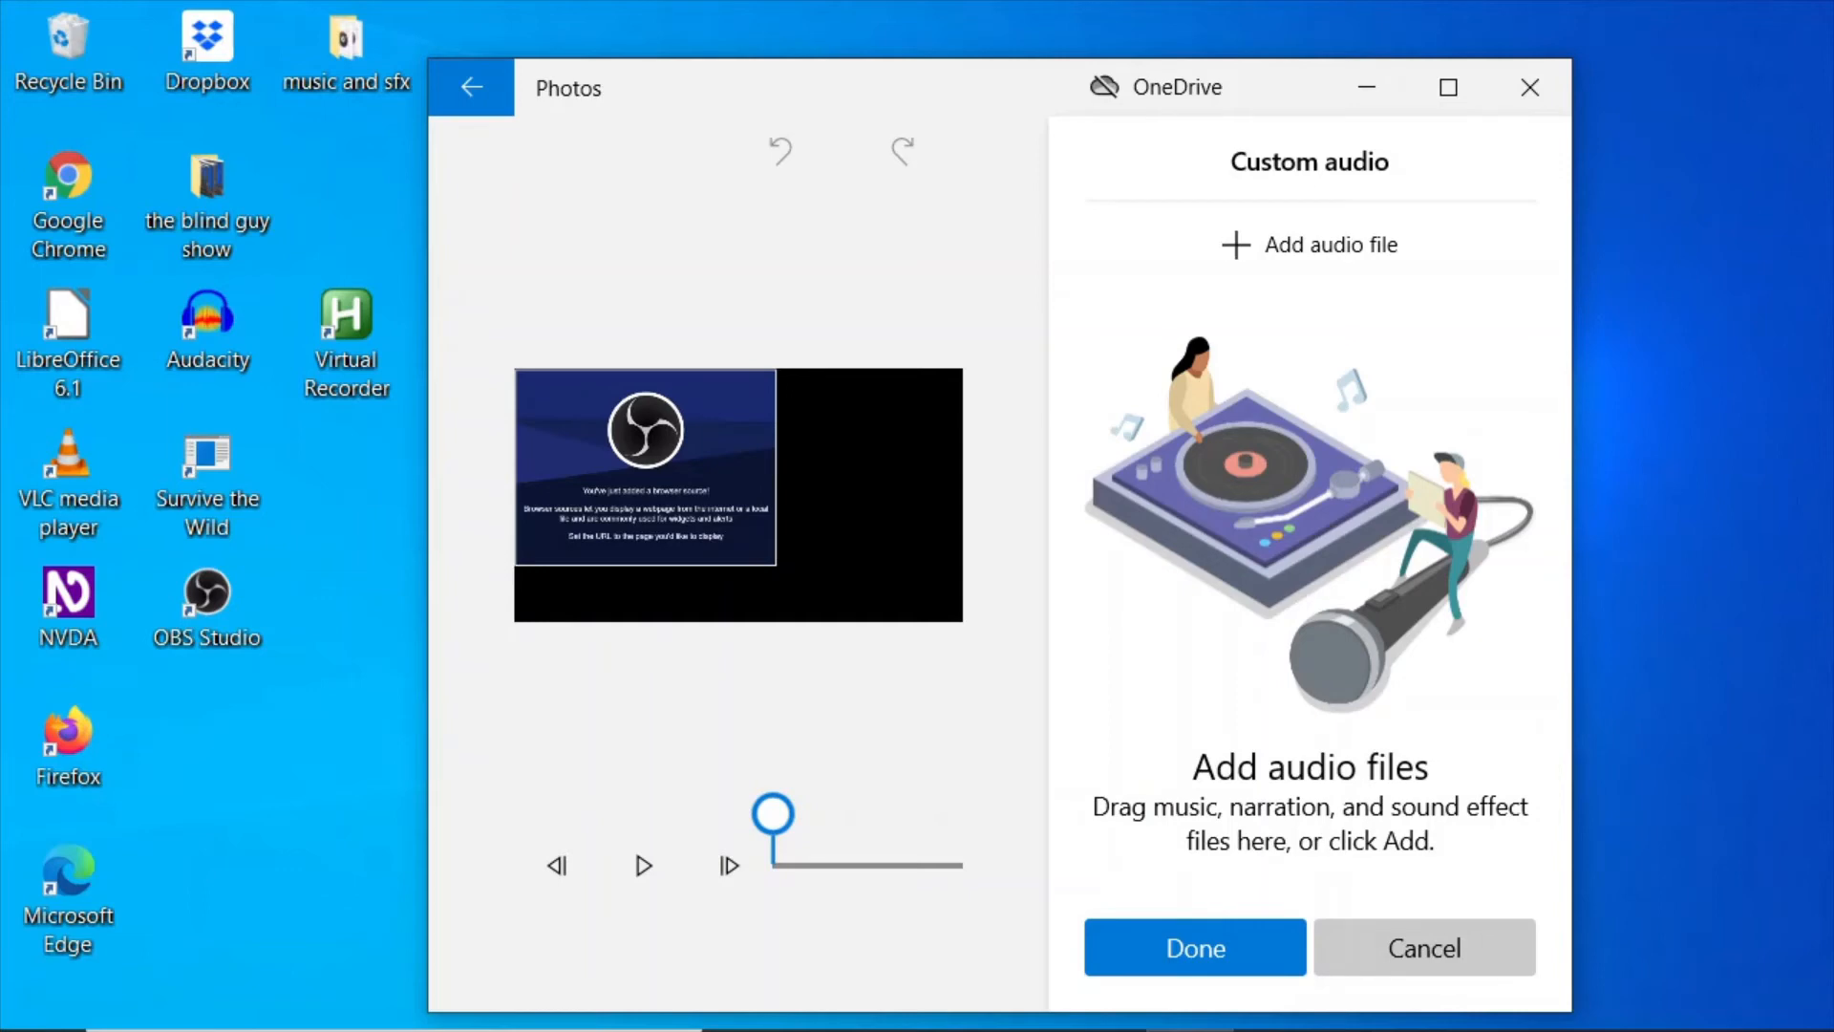
Start adding an audio file to the project so that the file selection dialog opens.
key(Tab)
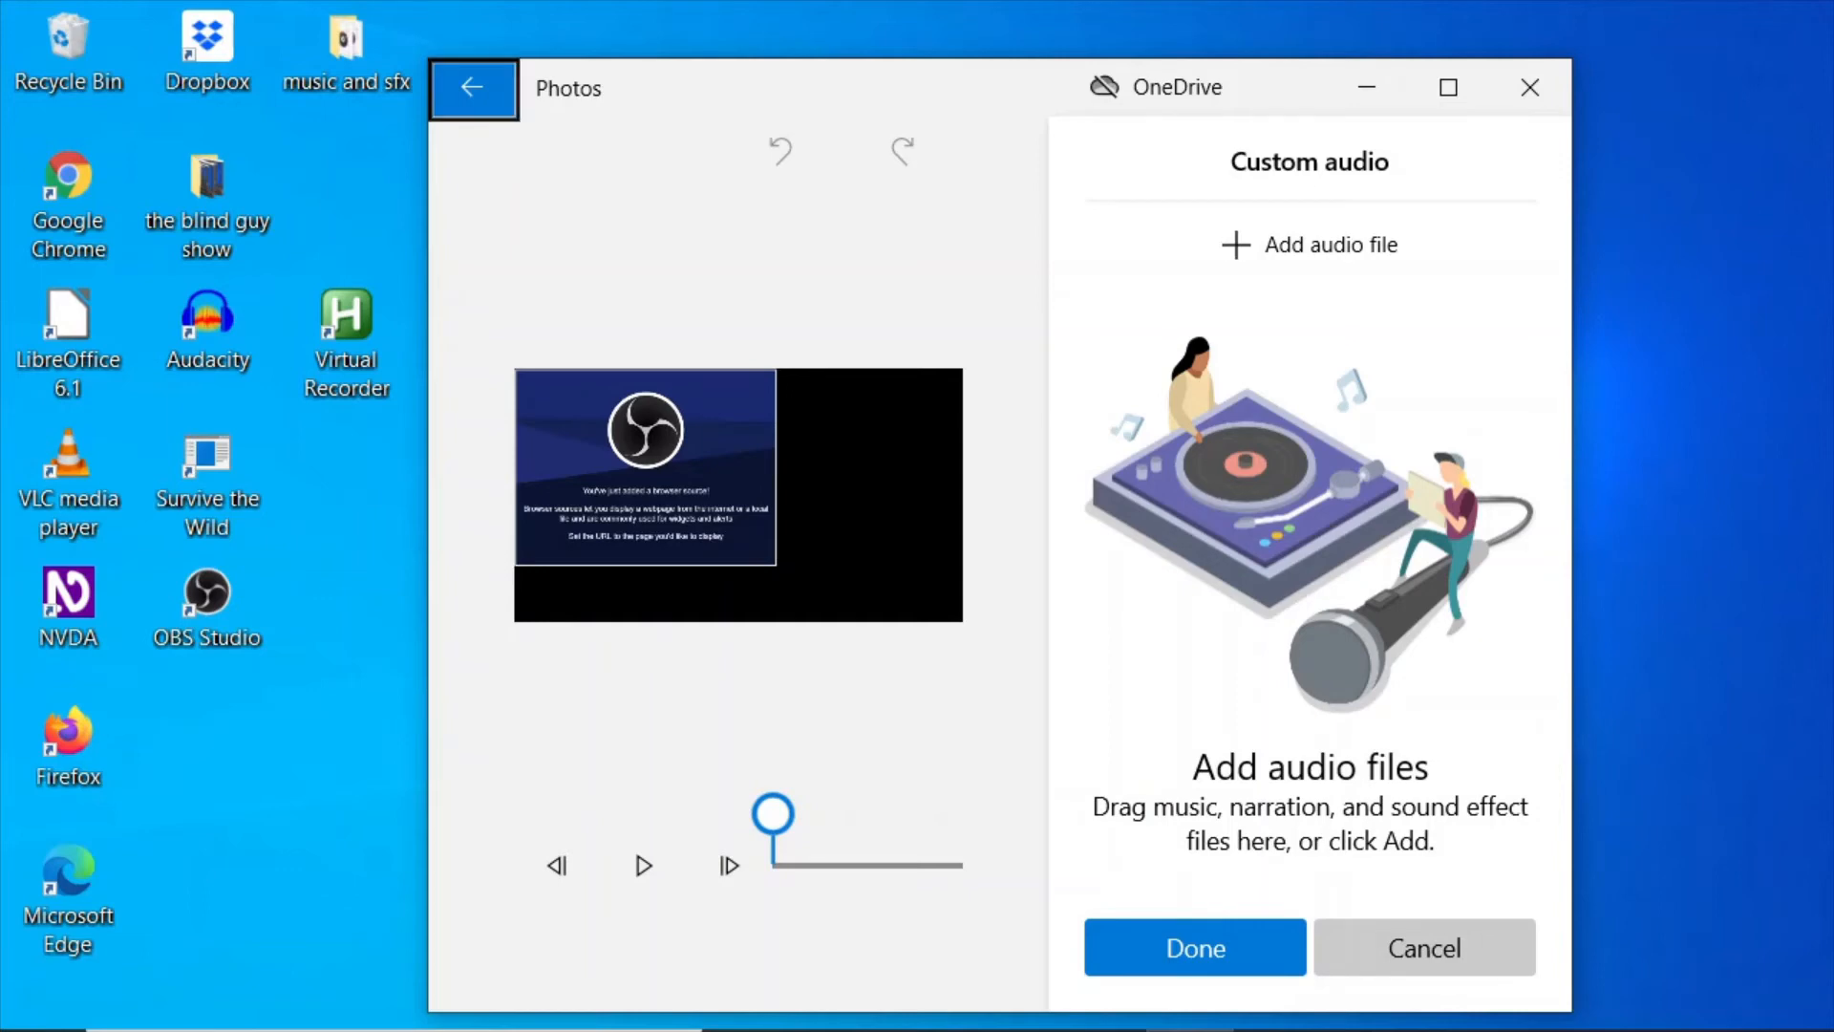
key(Tab)
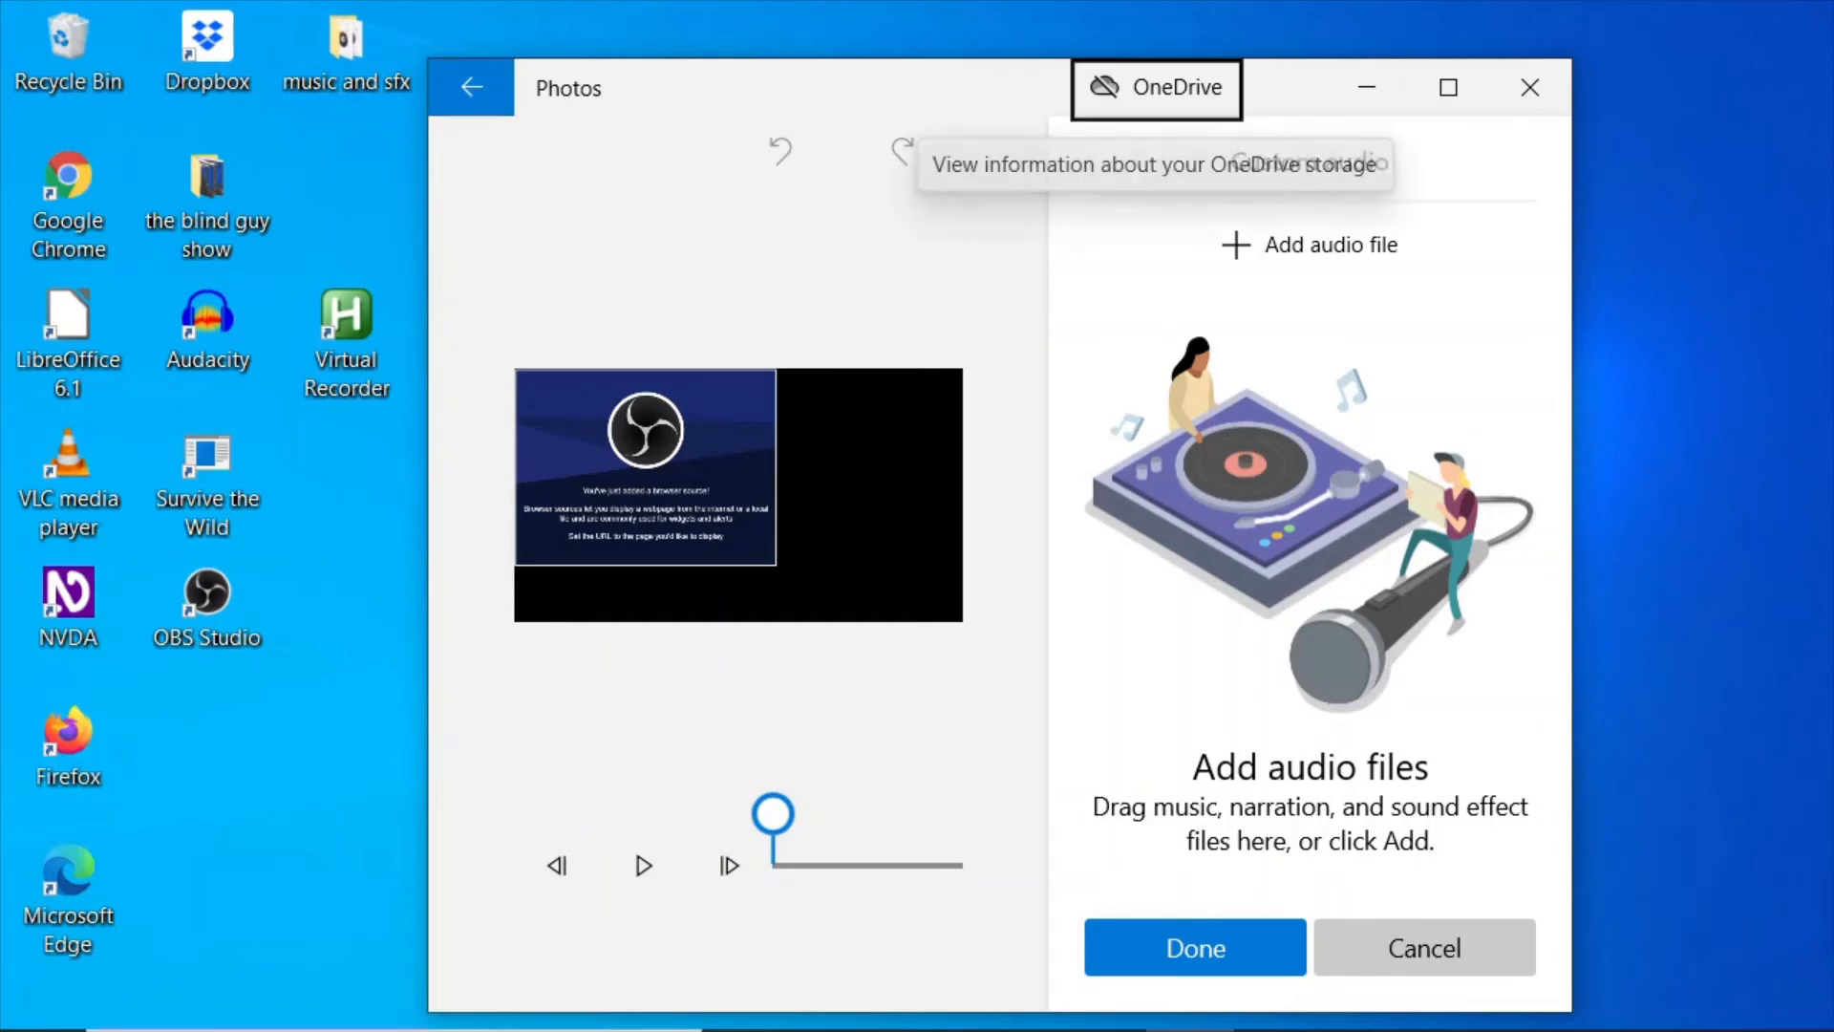
key(Tab)
key(Tab)
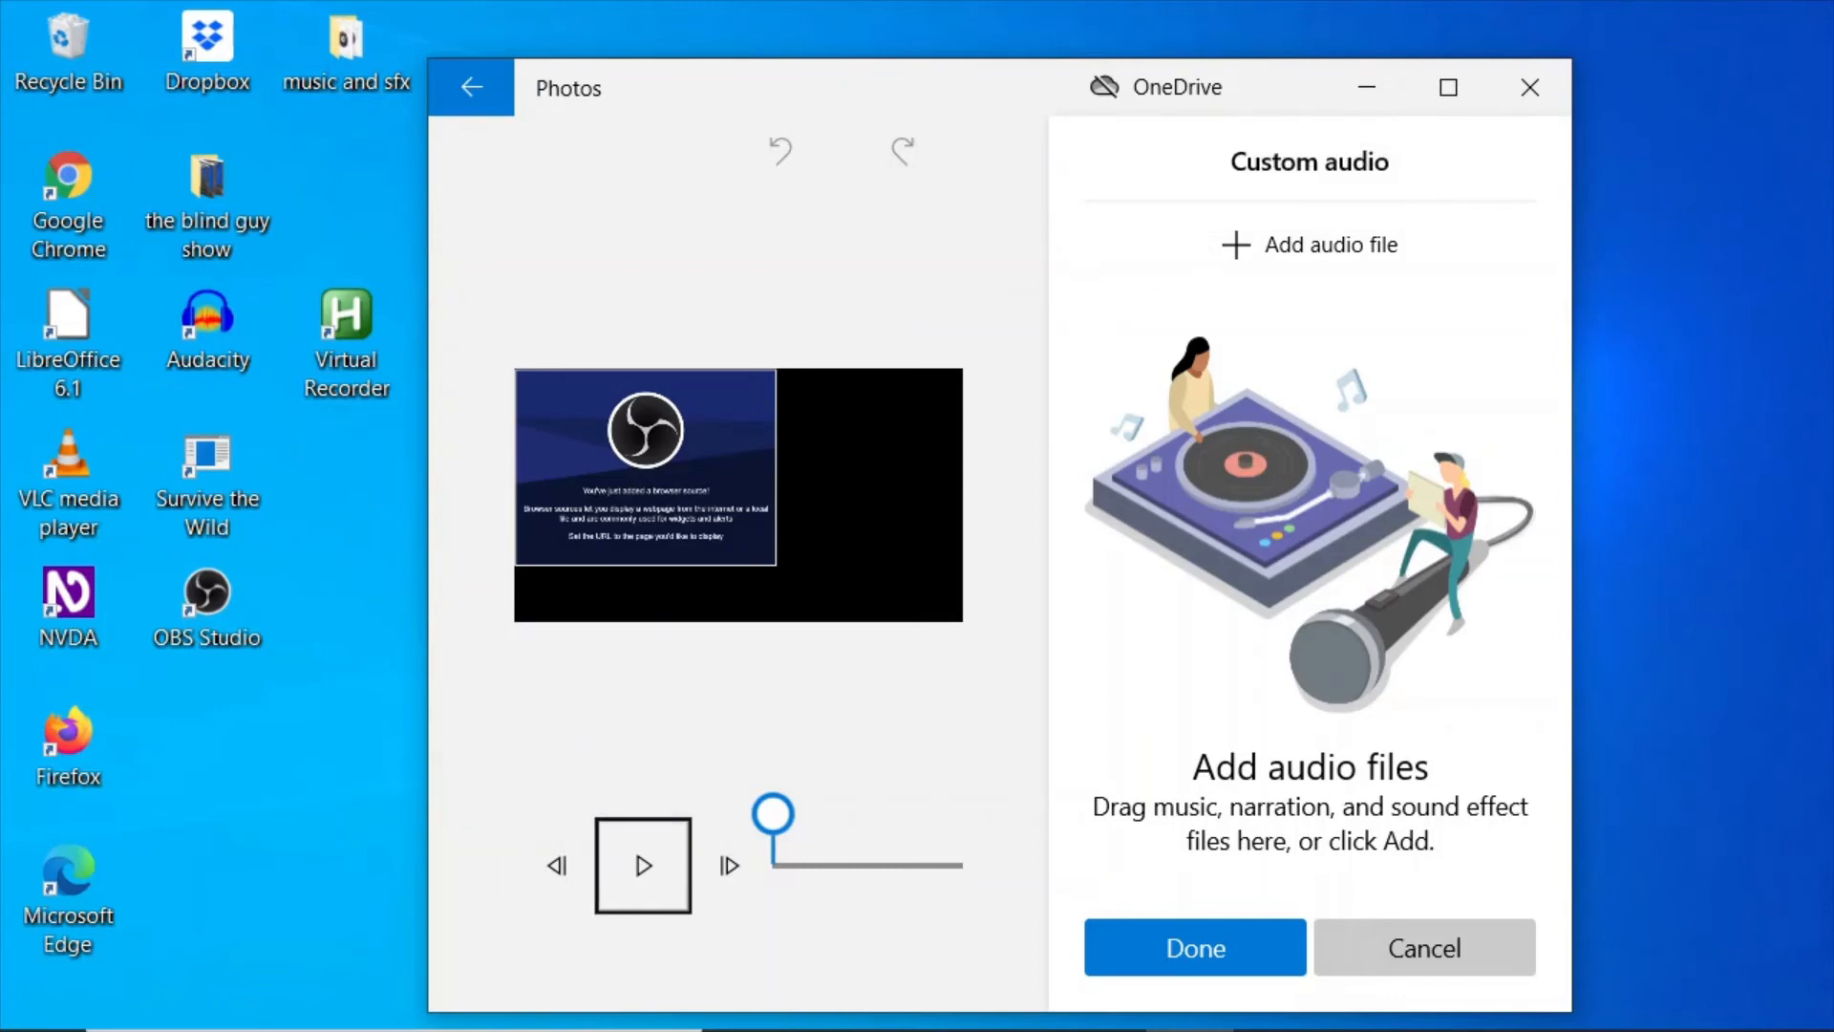
key(Tab)
key(Tab)
key(Tab)
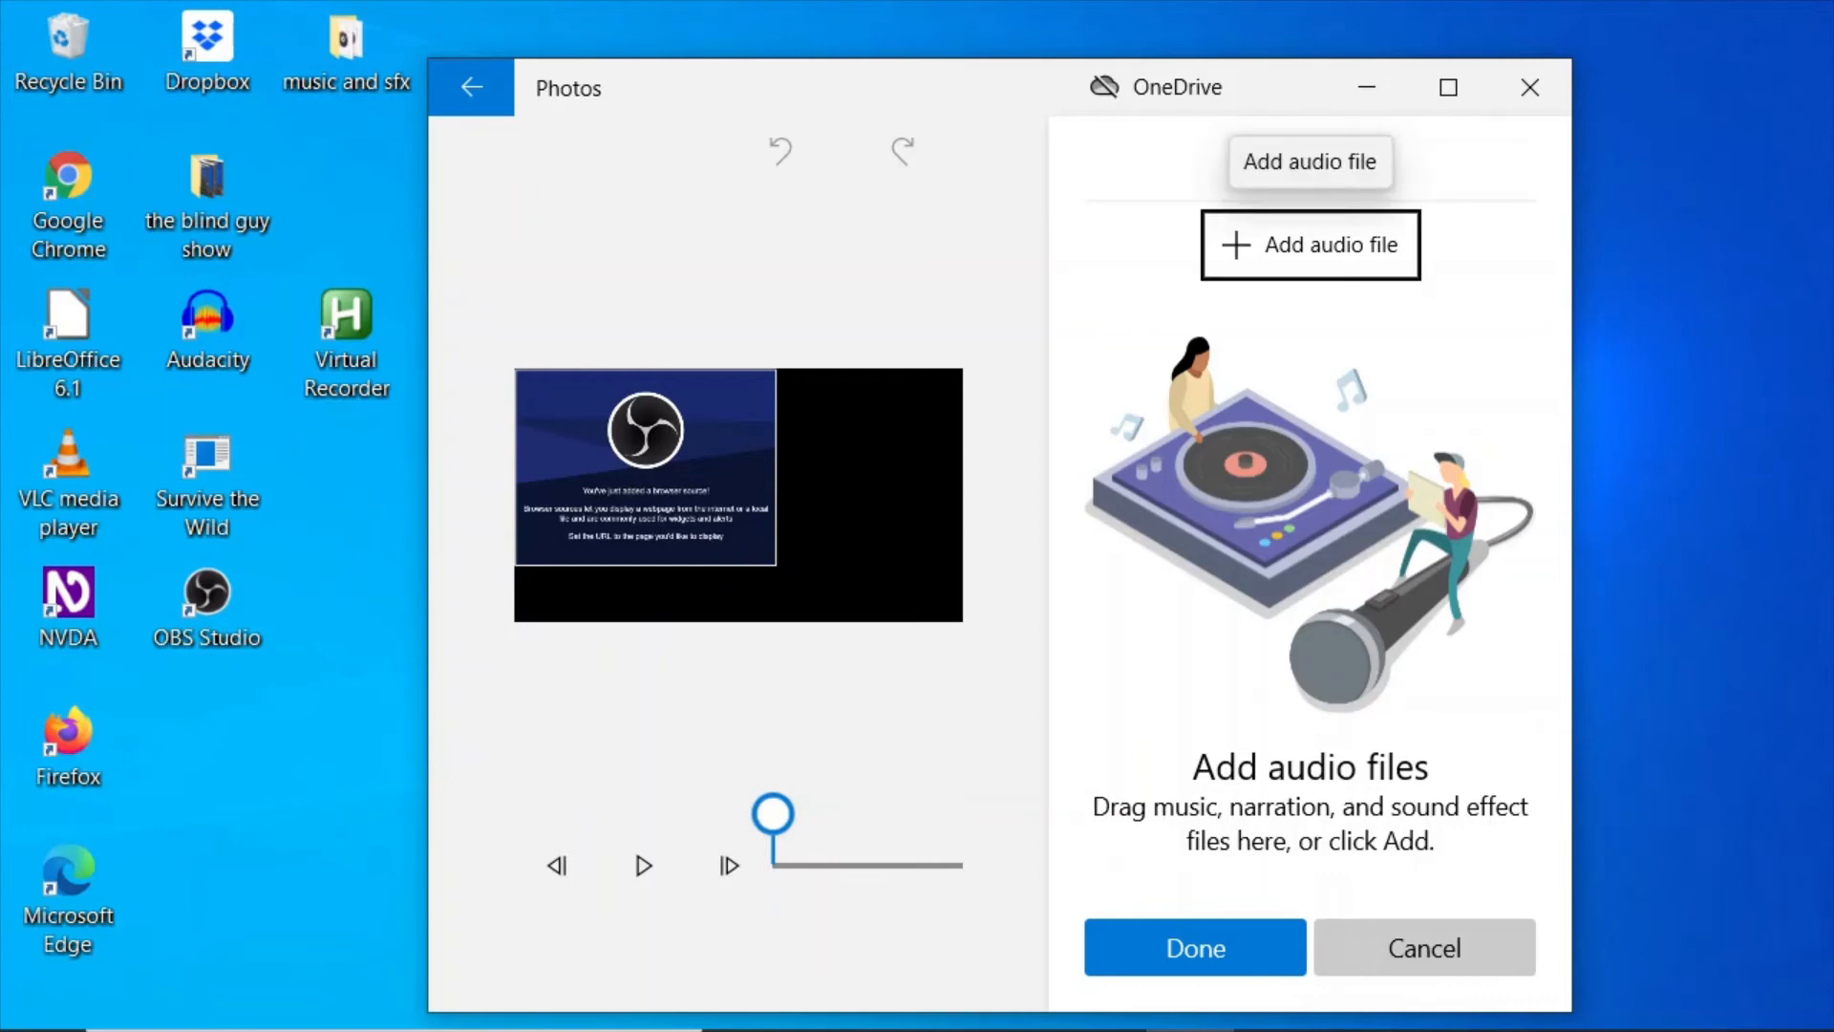
key(Return)
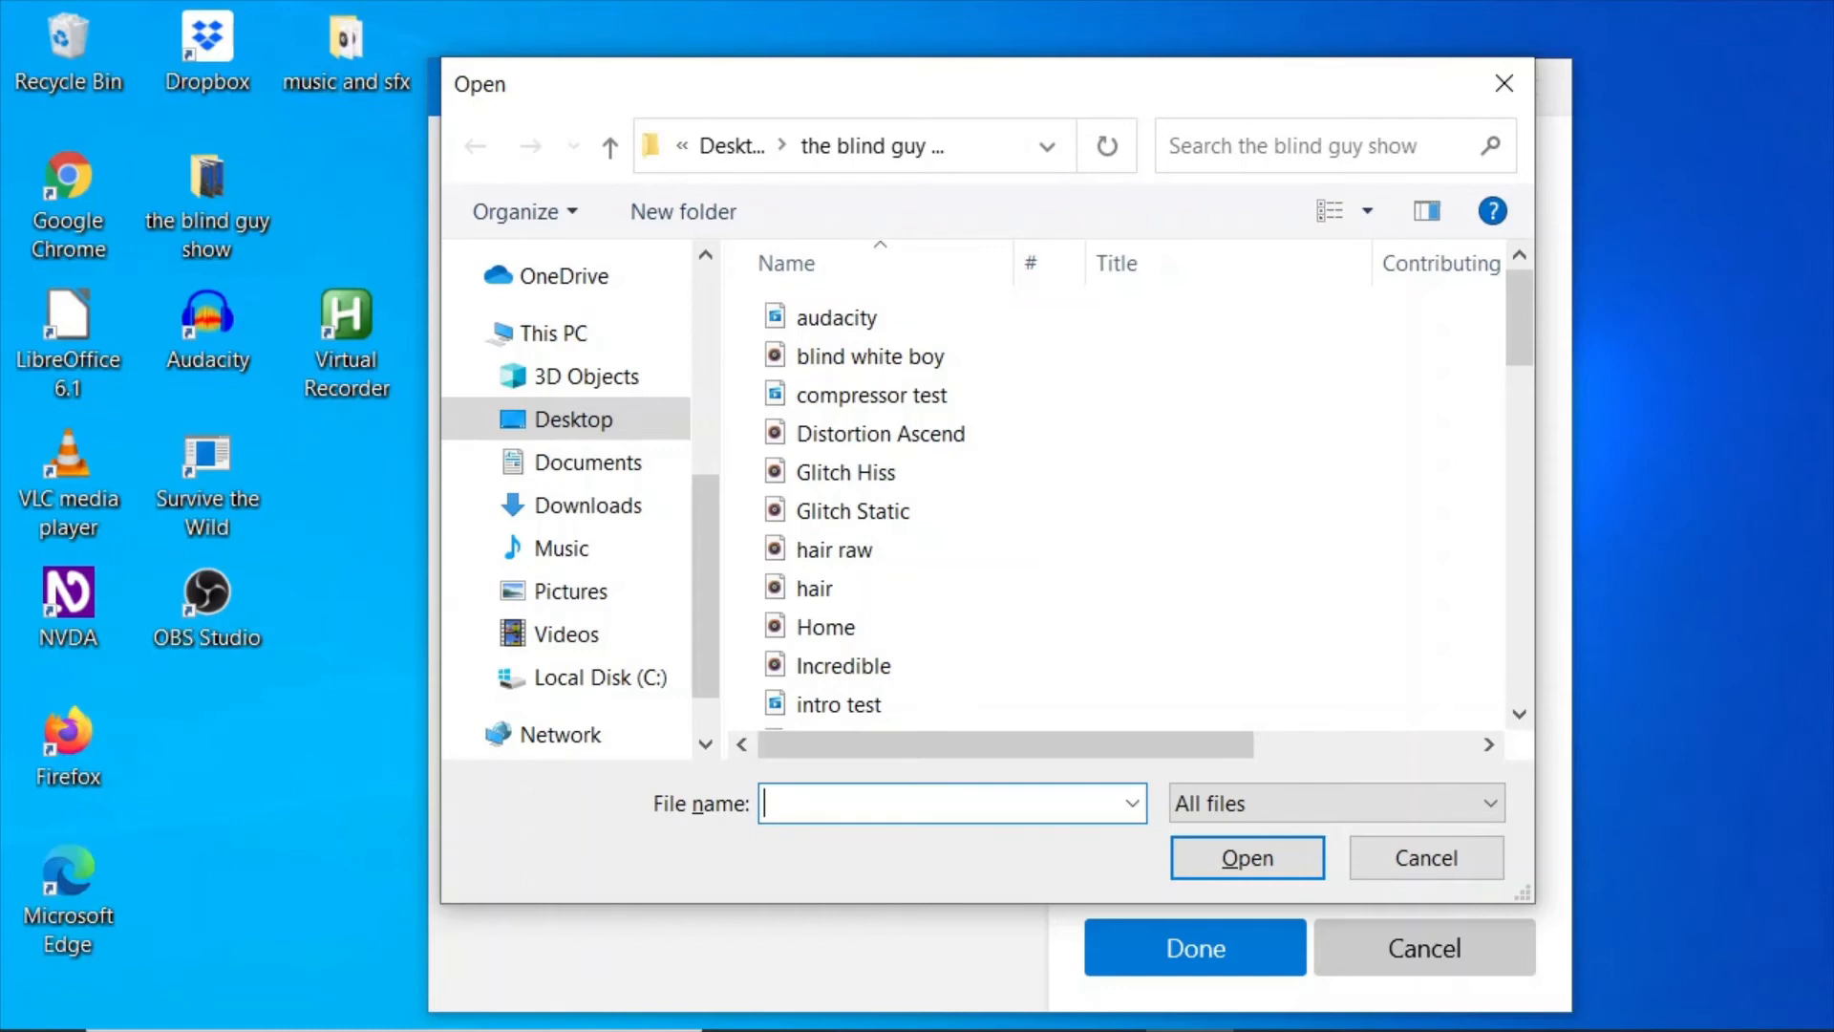
Browse to the "music and sfx" folder on the Desktop in the file selection dialog.
key(Tab)
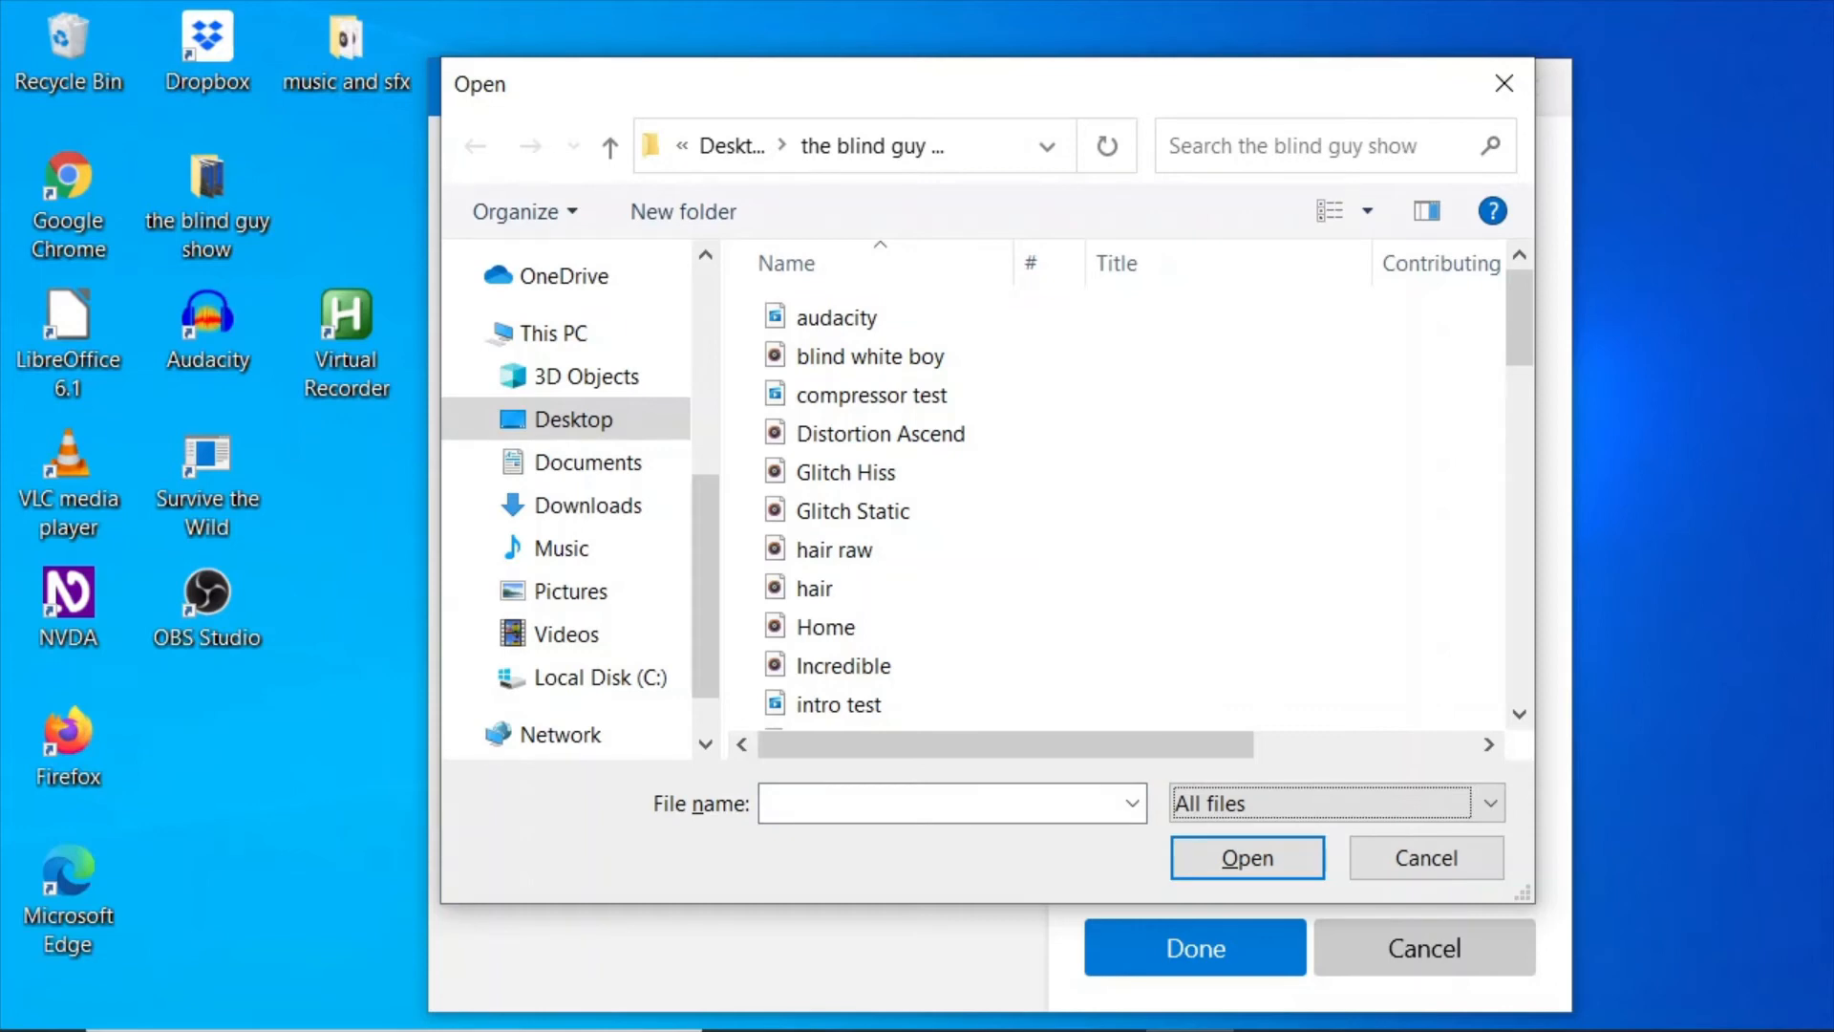
key(Tab)
key(Tab)
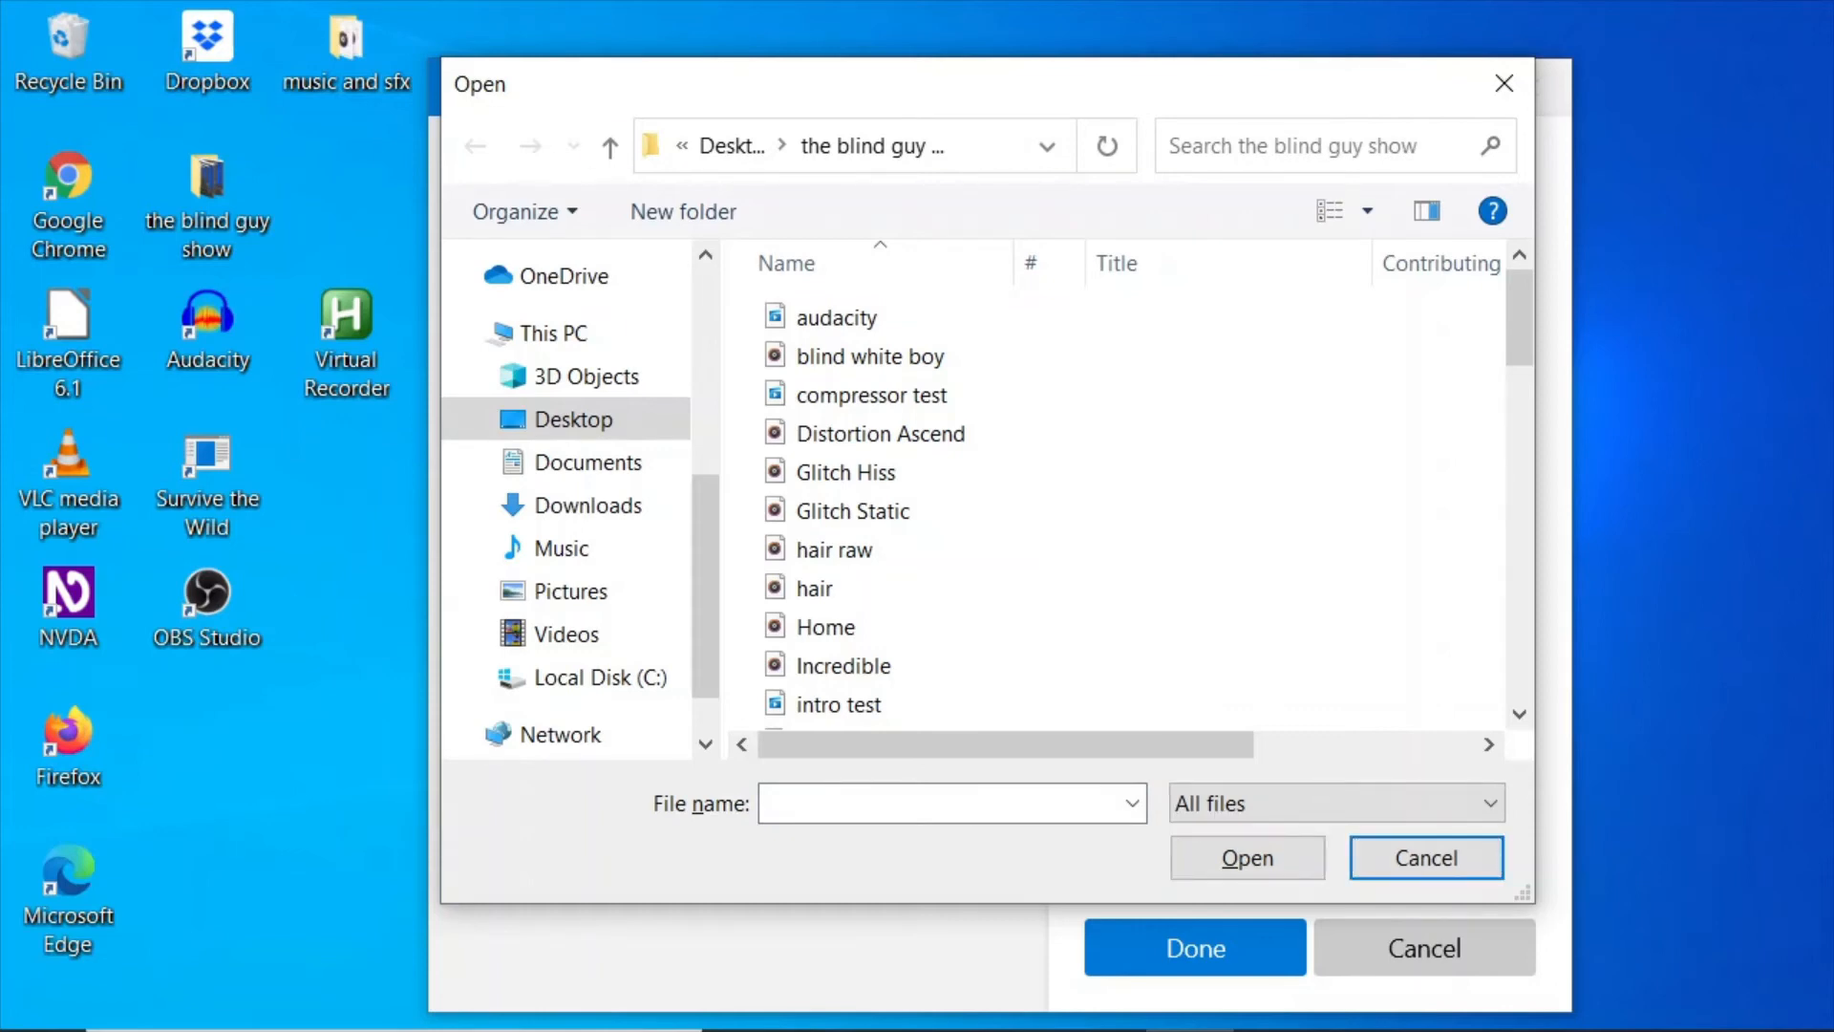
key(Tab)
key(Tab)
key(Tab)
key(Tab)
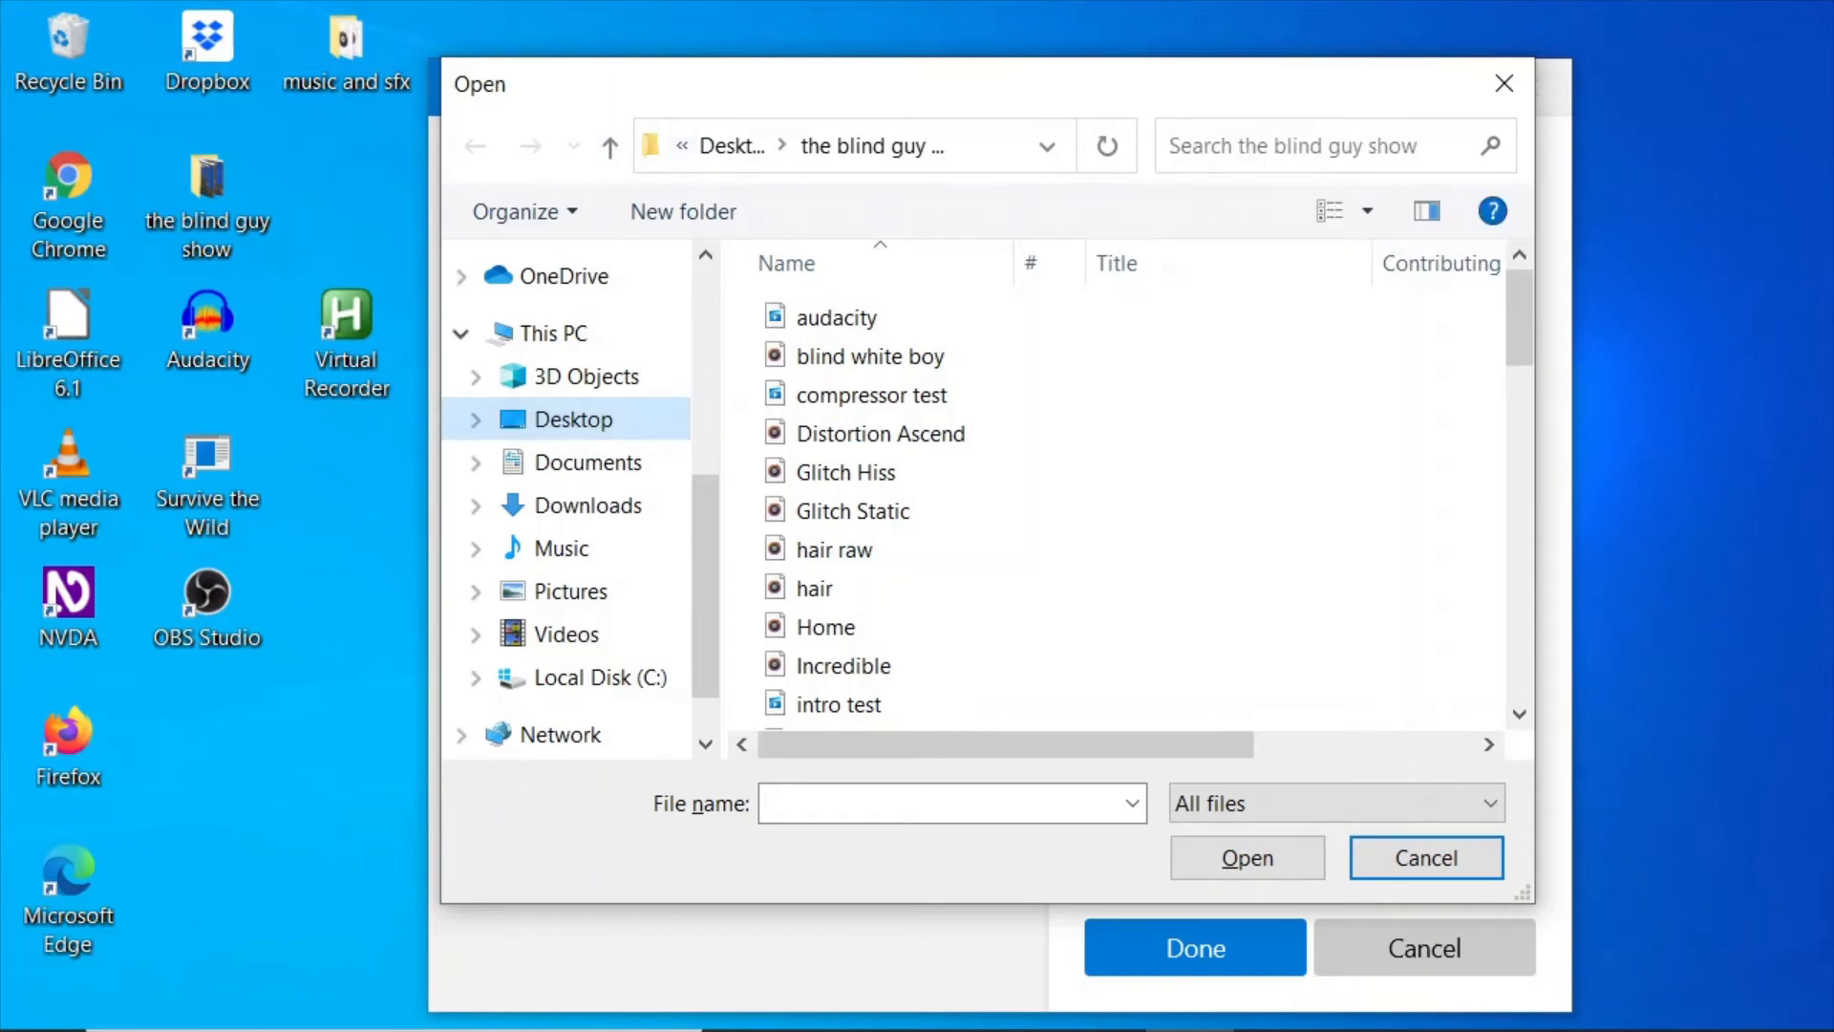
key(Right)
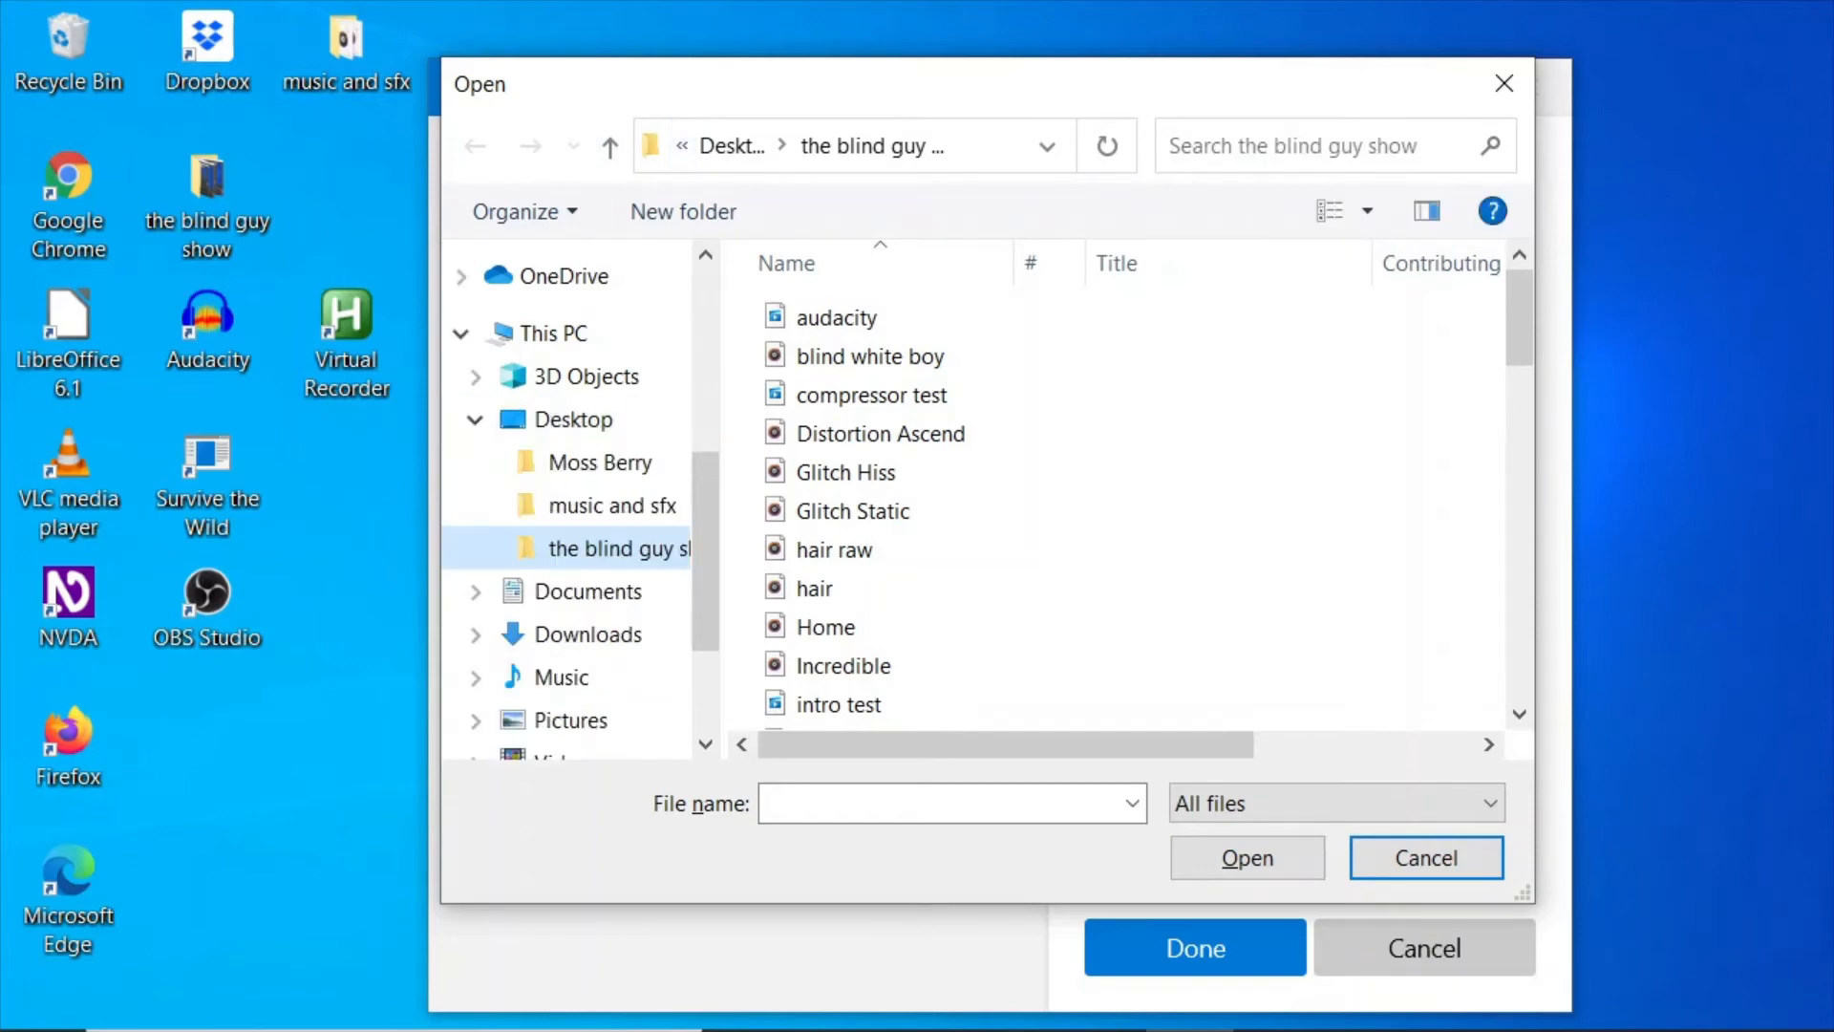
key(Up)
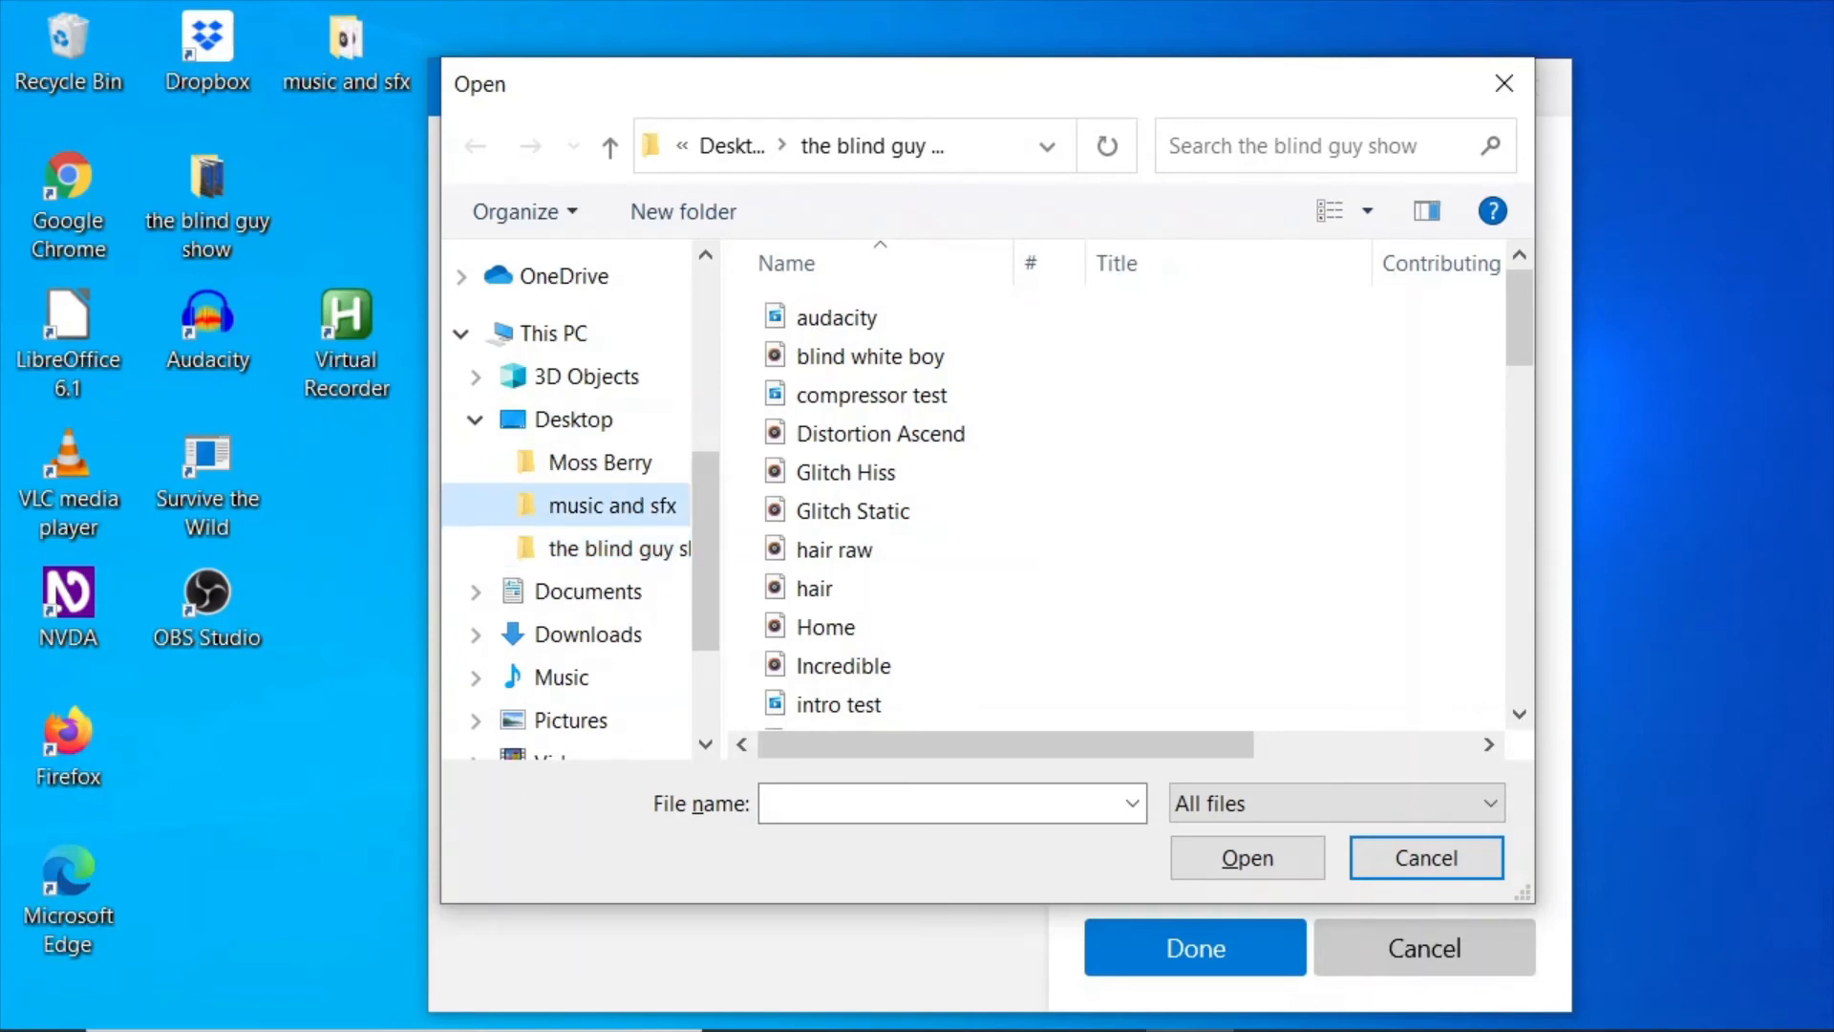
key(Return)
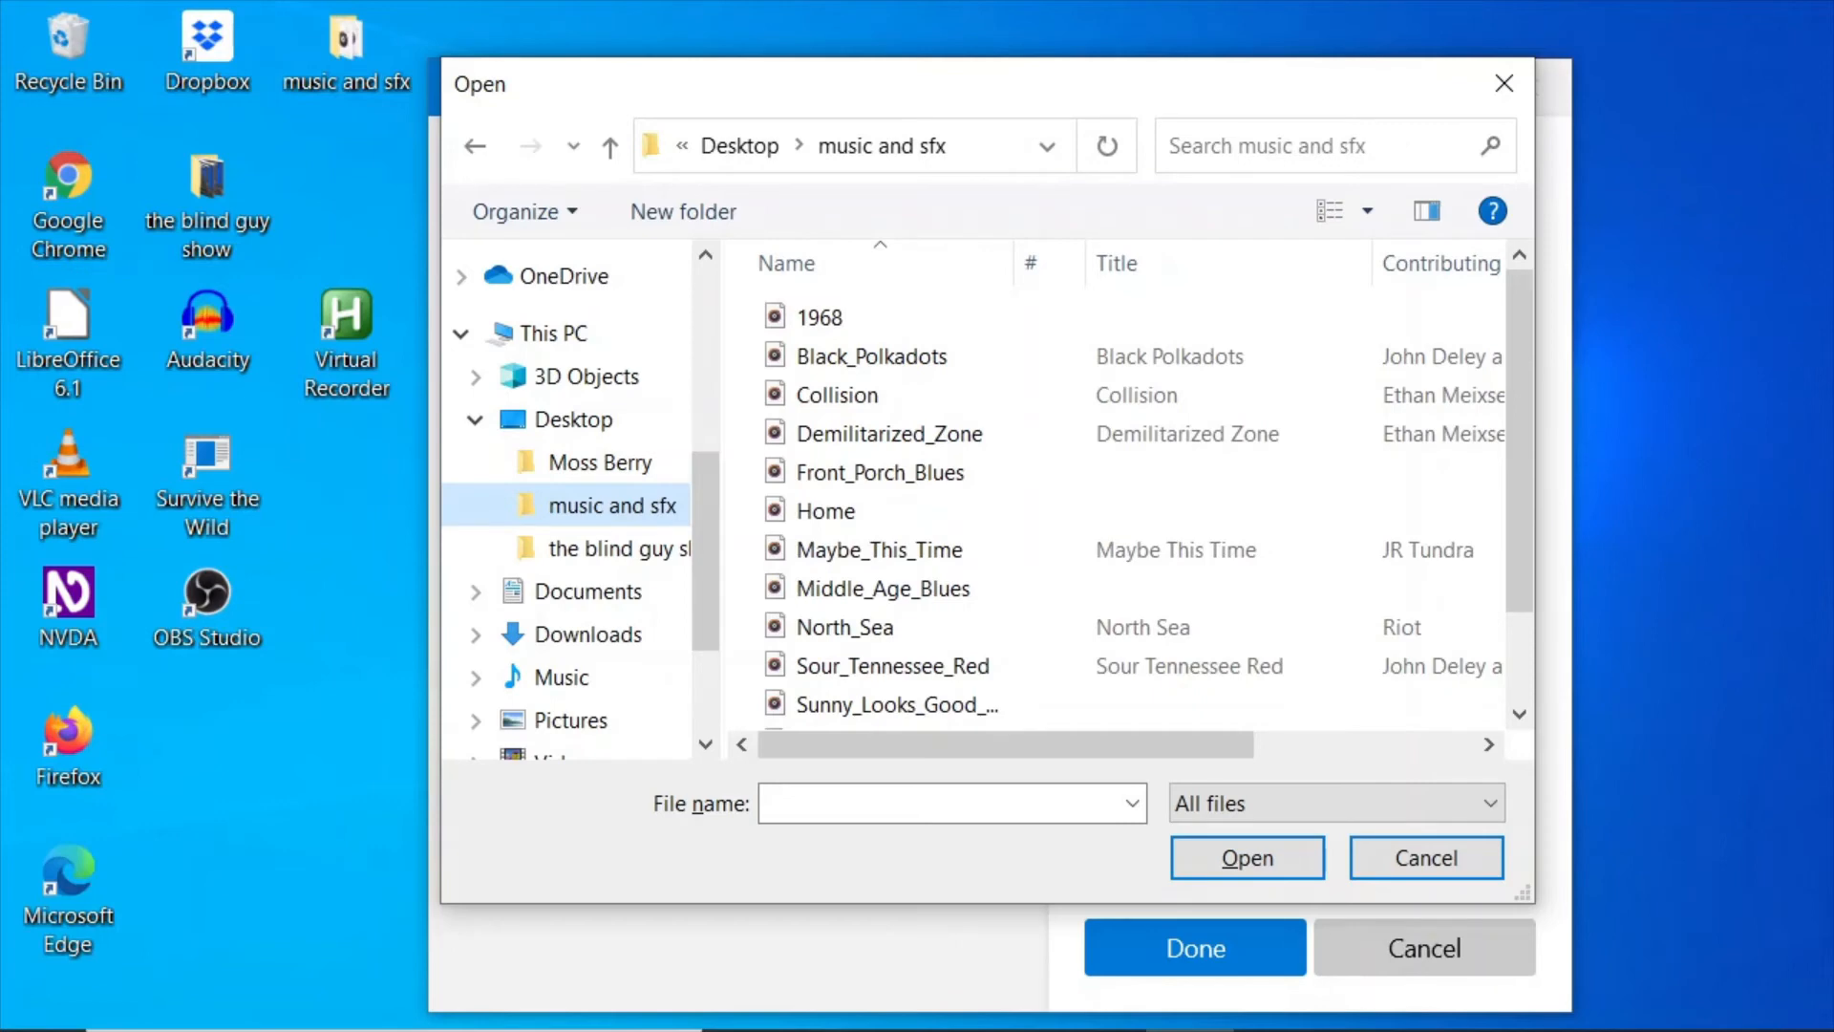
Add the audio file "1968" from the folder to the project's custom audio.
key(Tab)
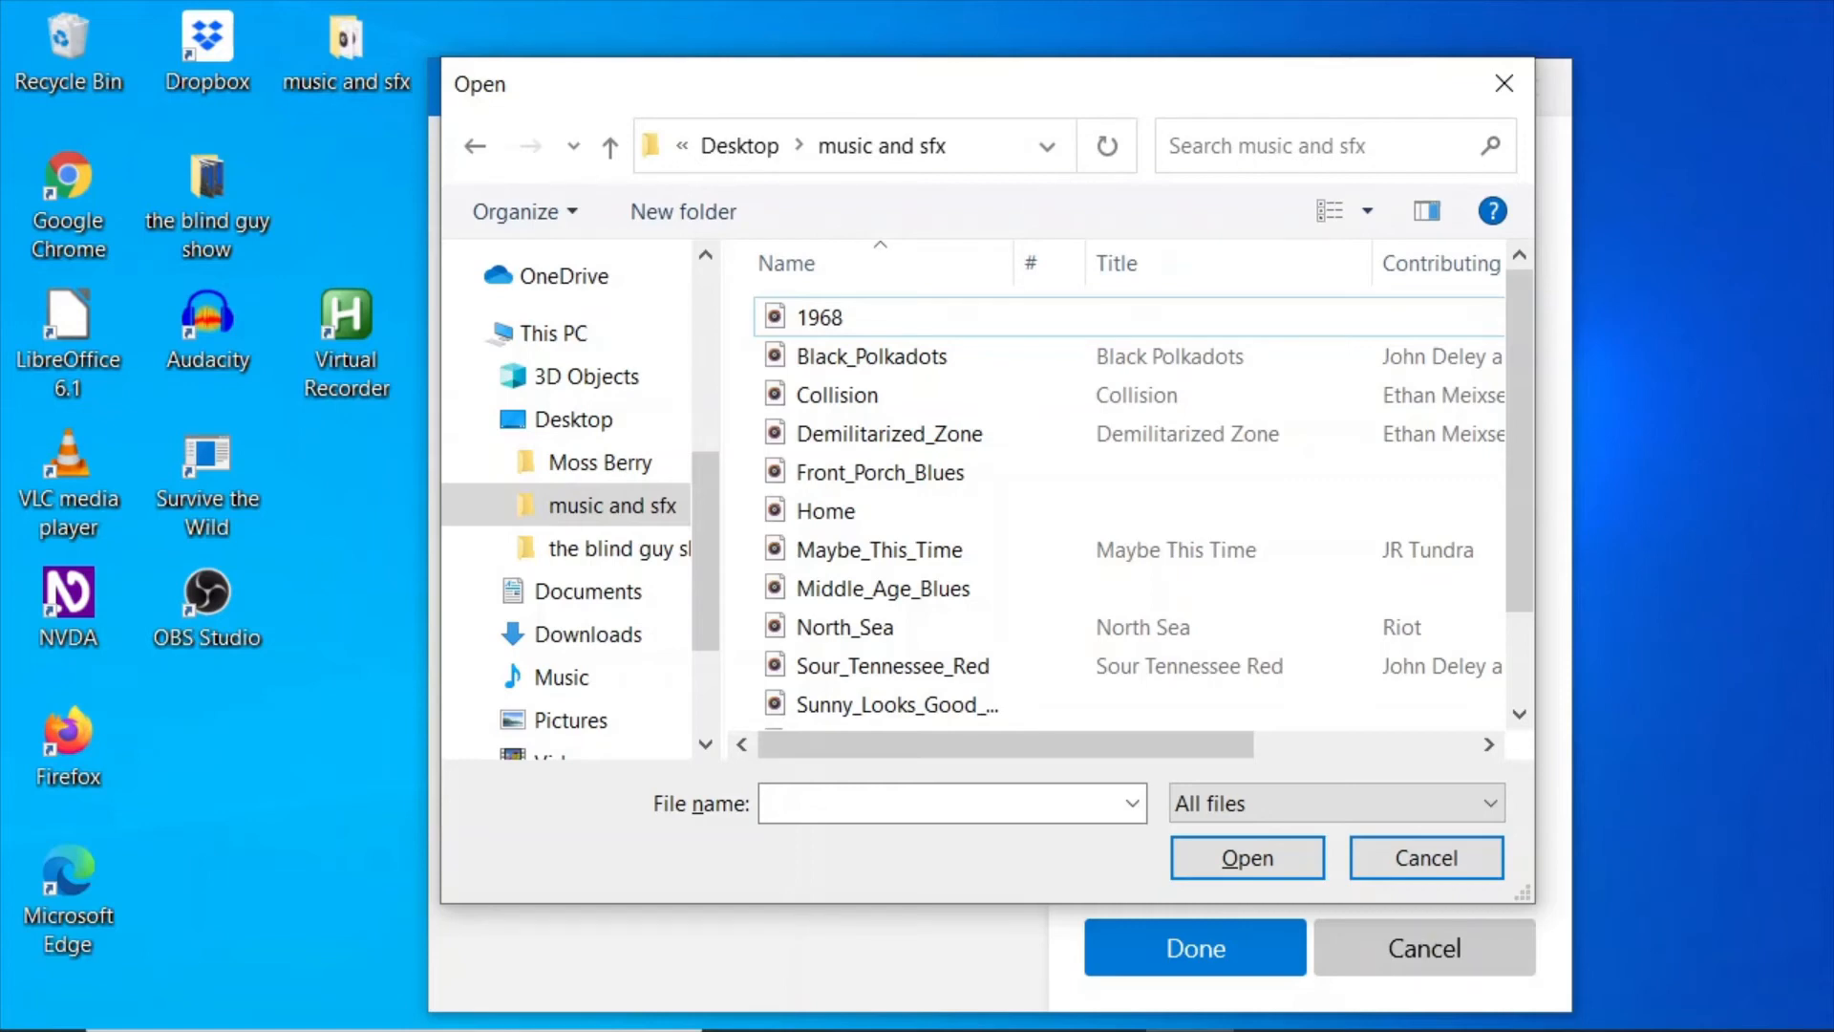
key(Down)
key(Up)
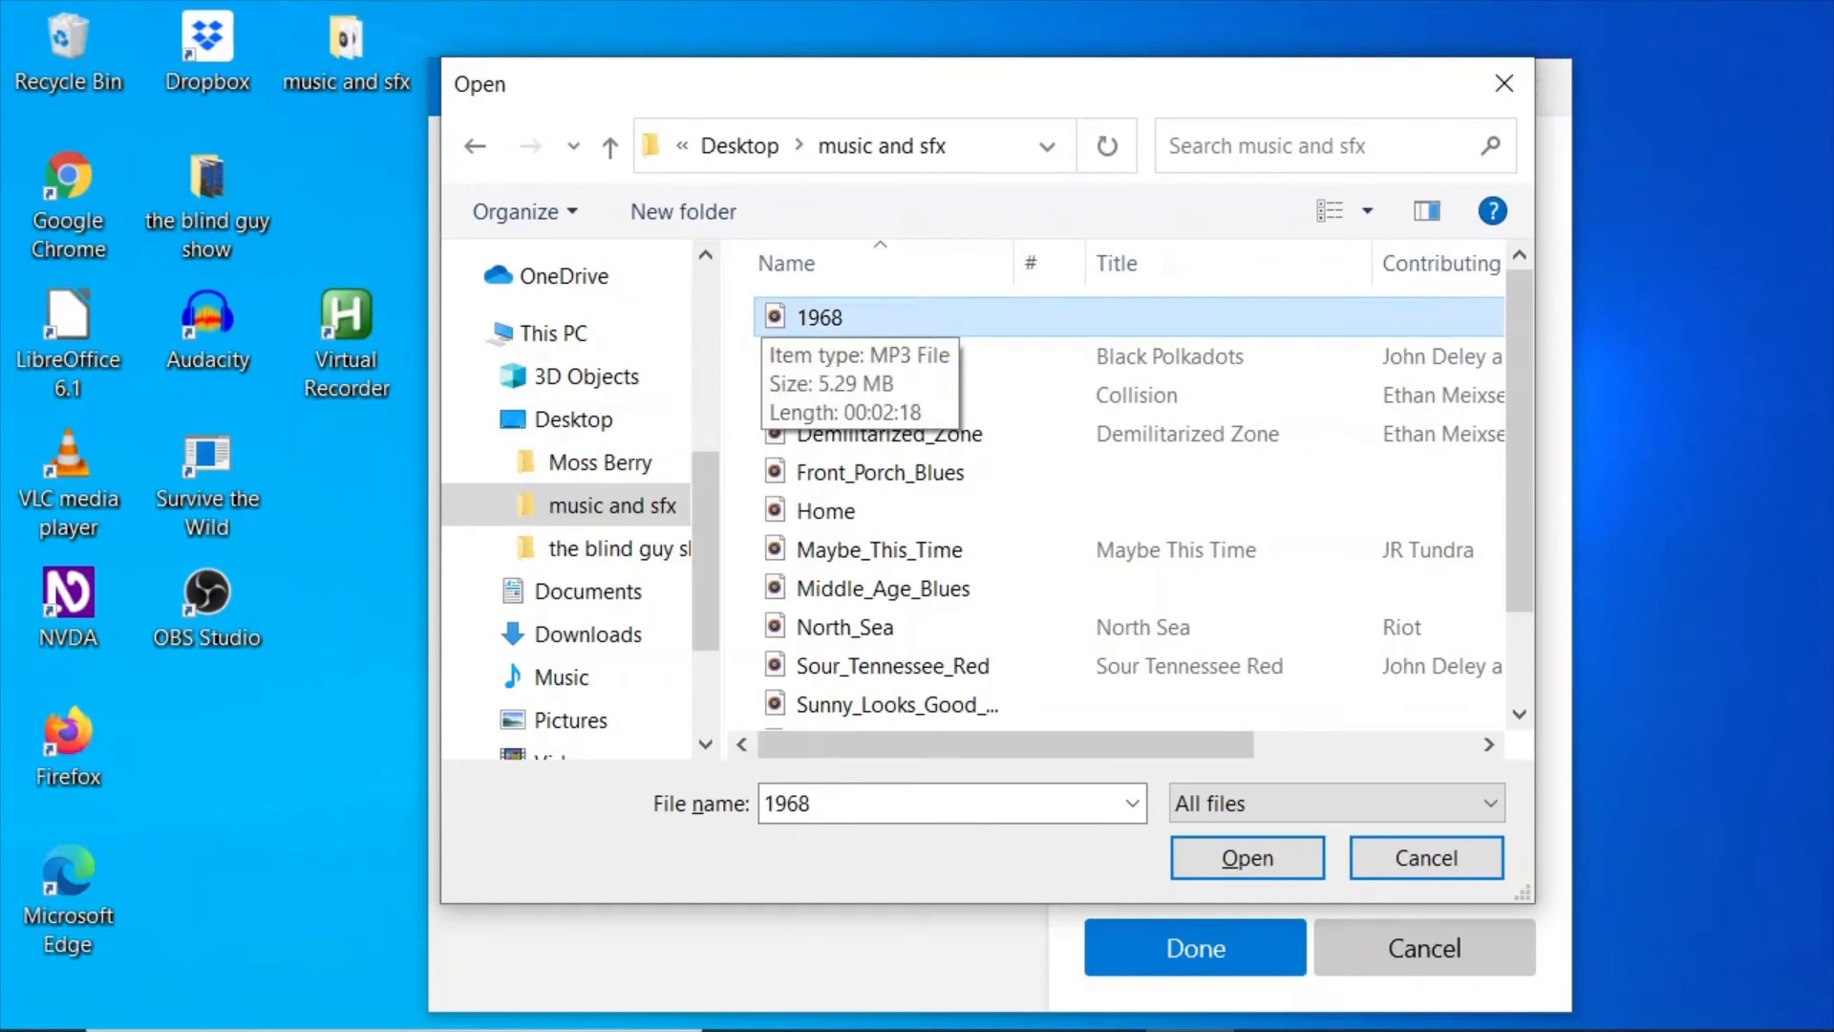
key(Return)
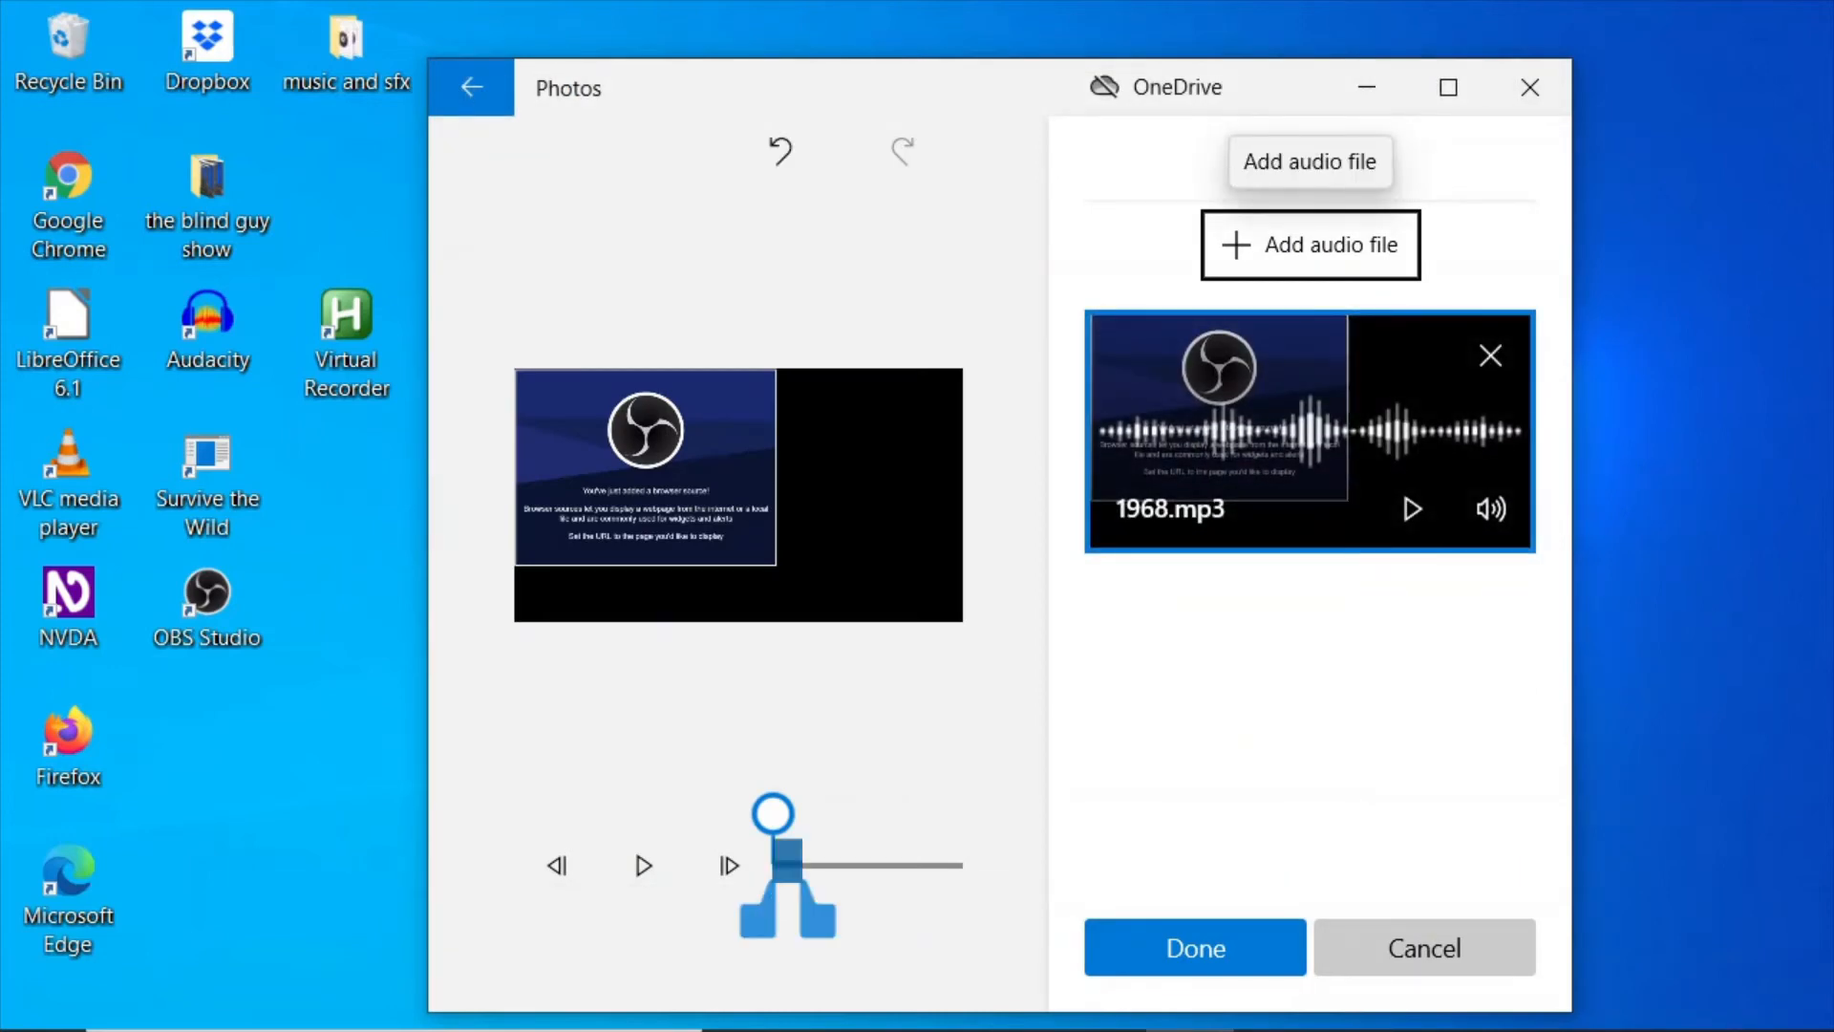
Go through the audio clip's end, start and duration handles, and briefly play and pause the preview with the added audio.
key(shift+Tab)
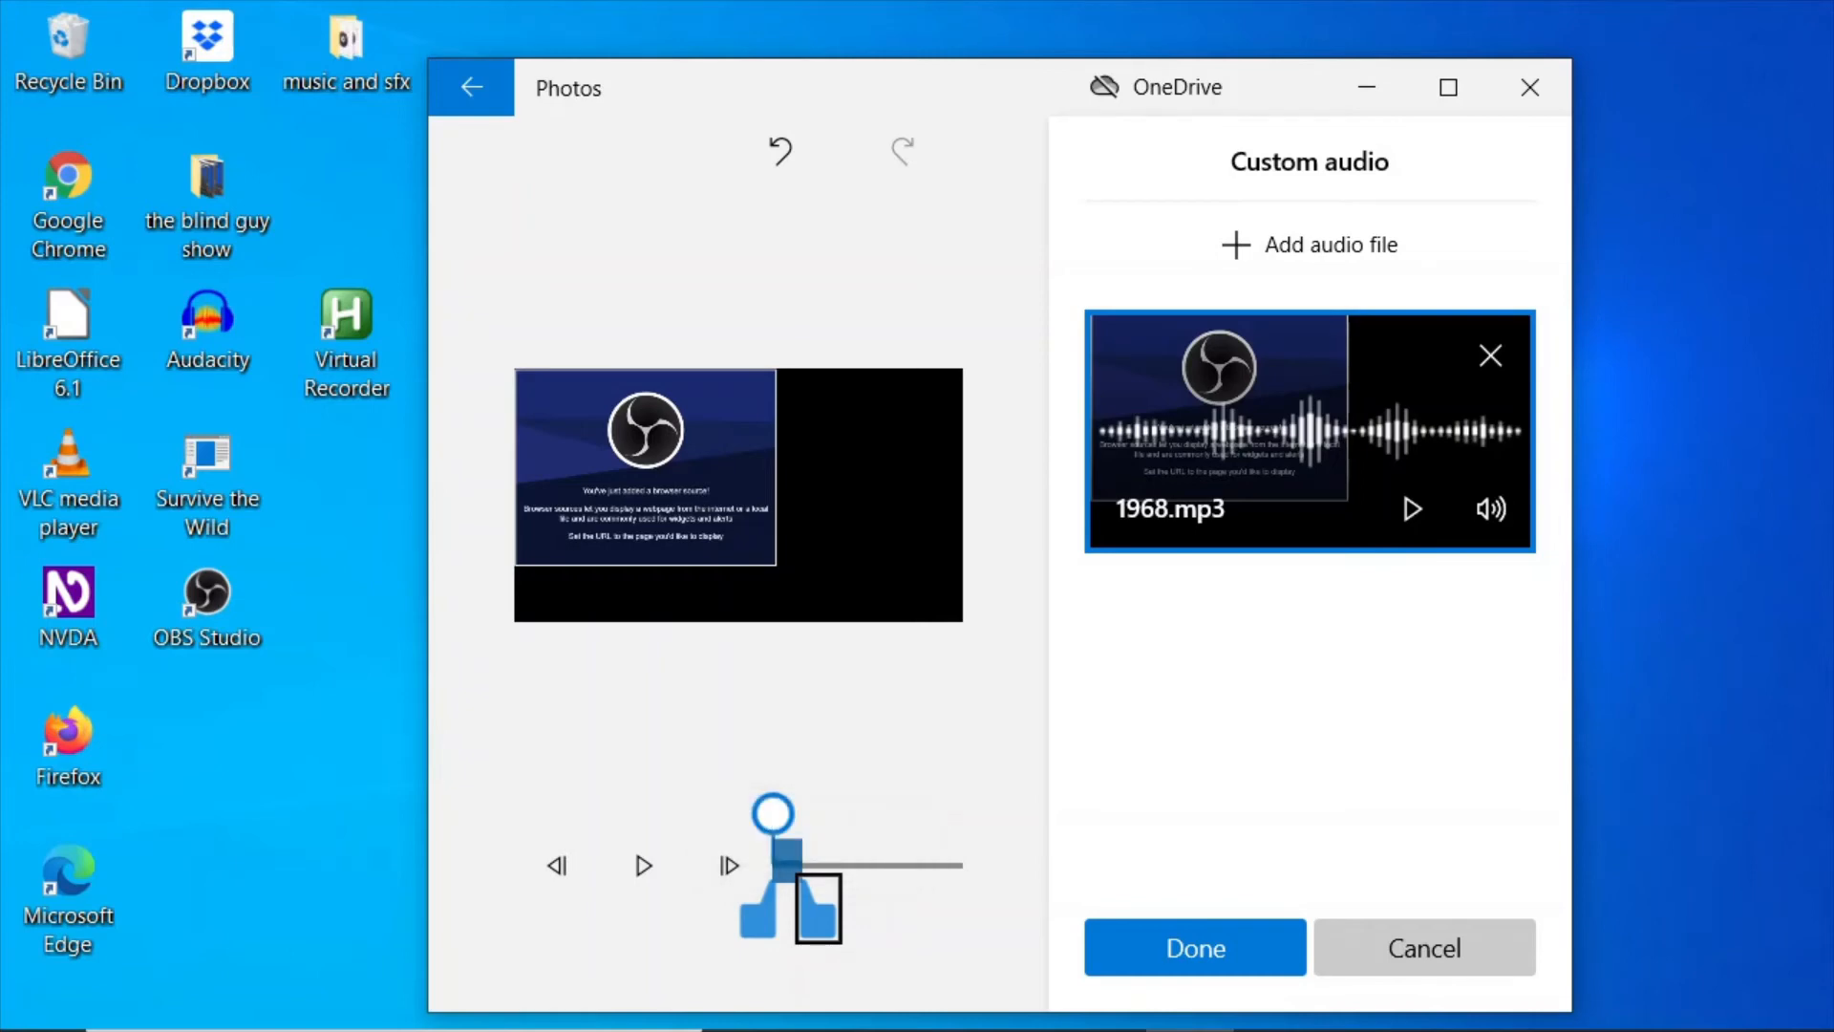
key(shift+Tab)
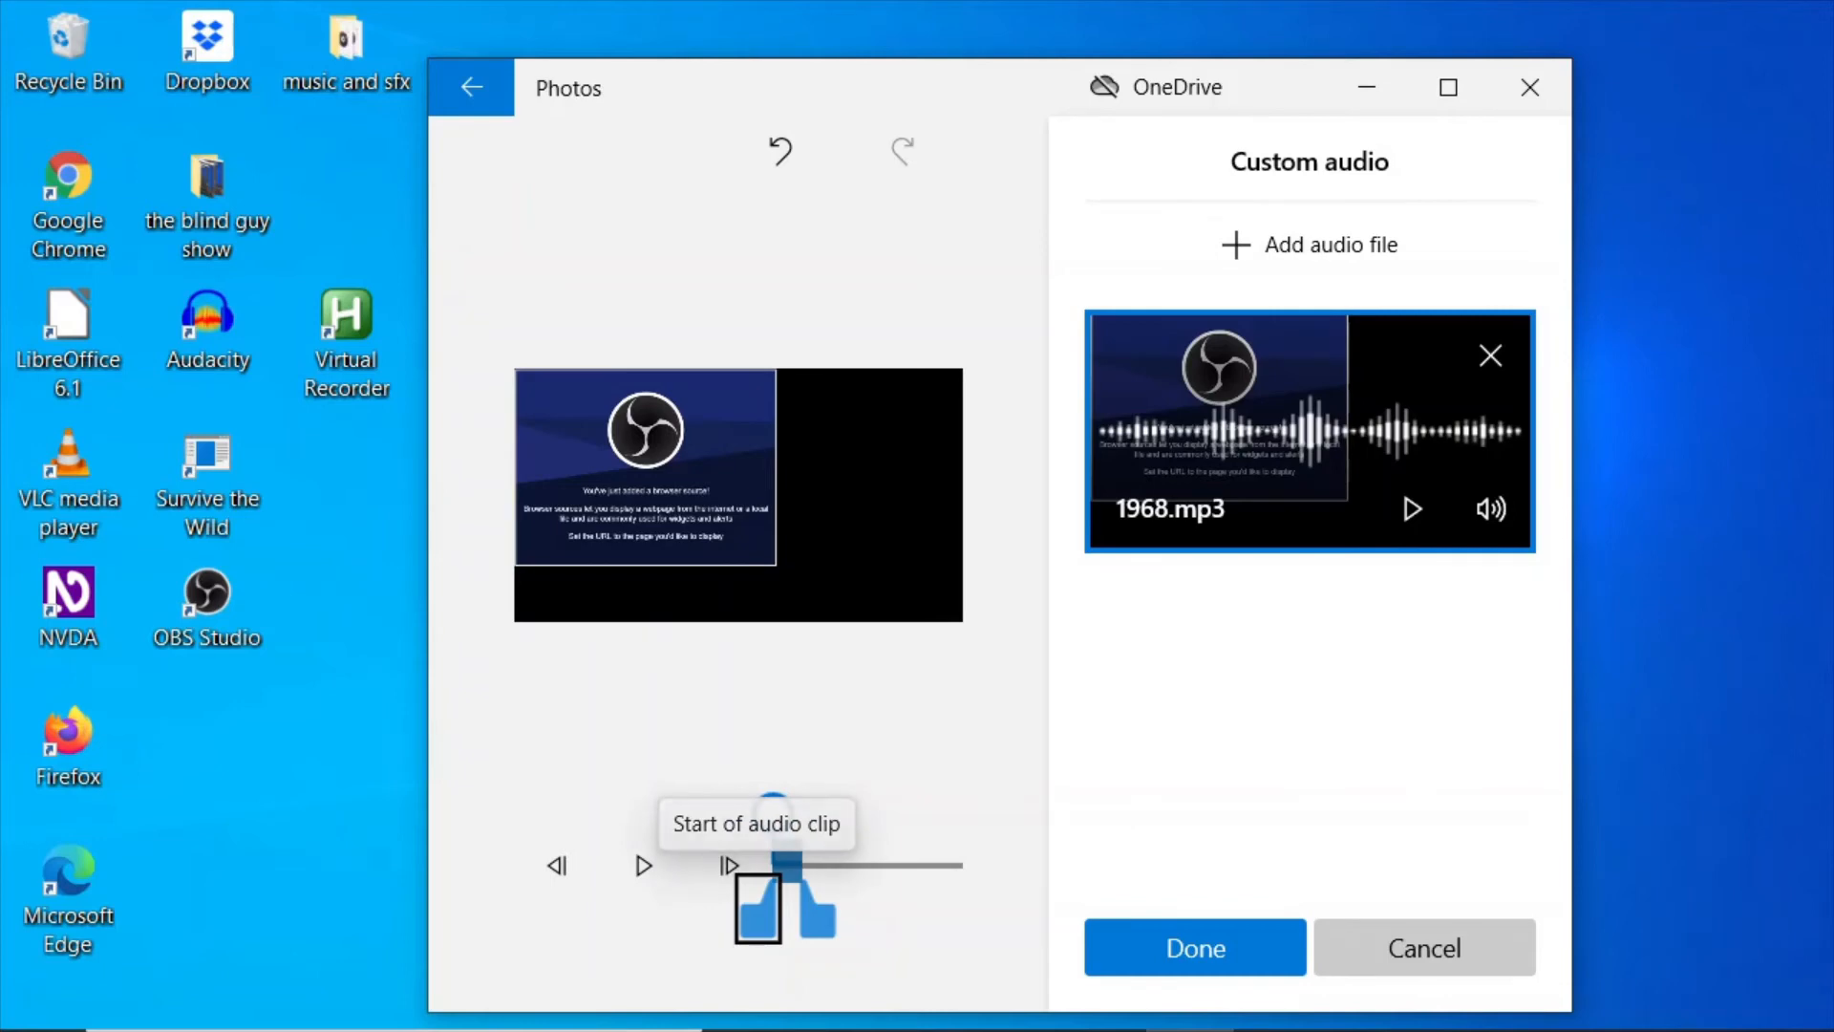
key(shift+Tab)
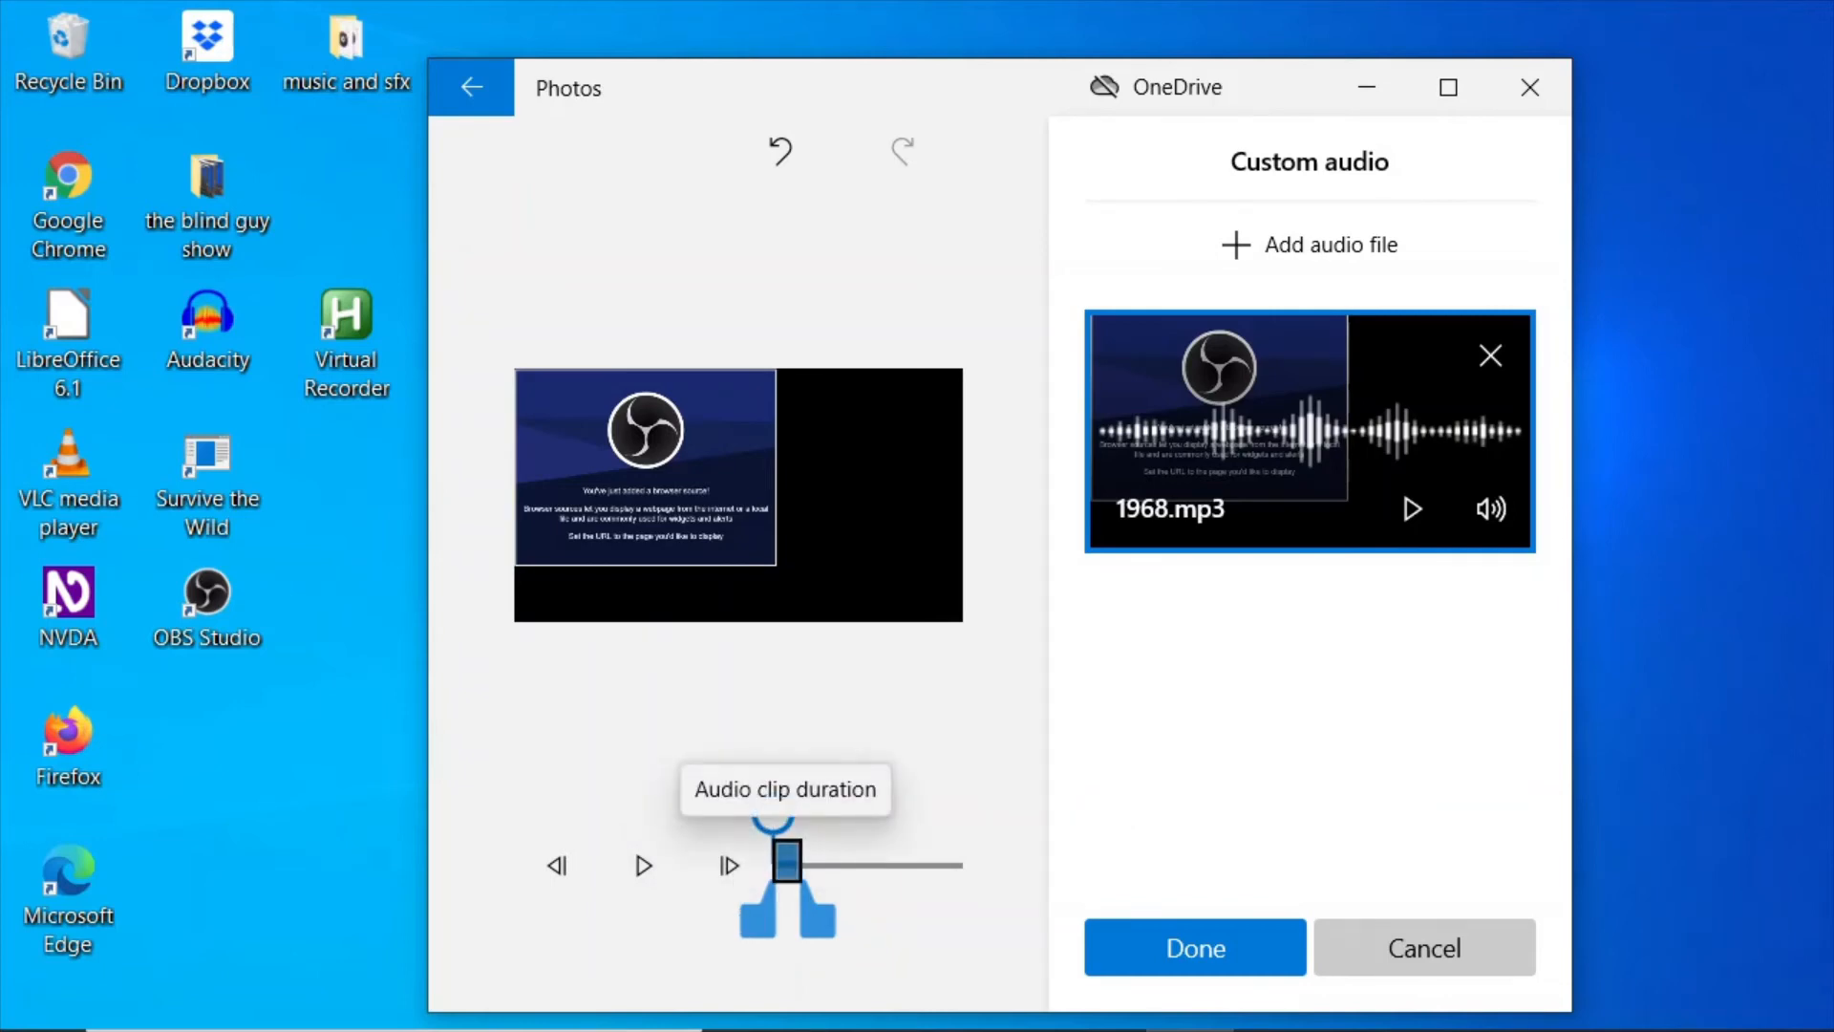
key(shift+Tab)
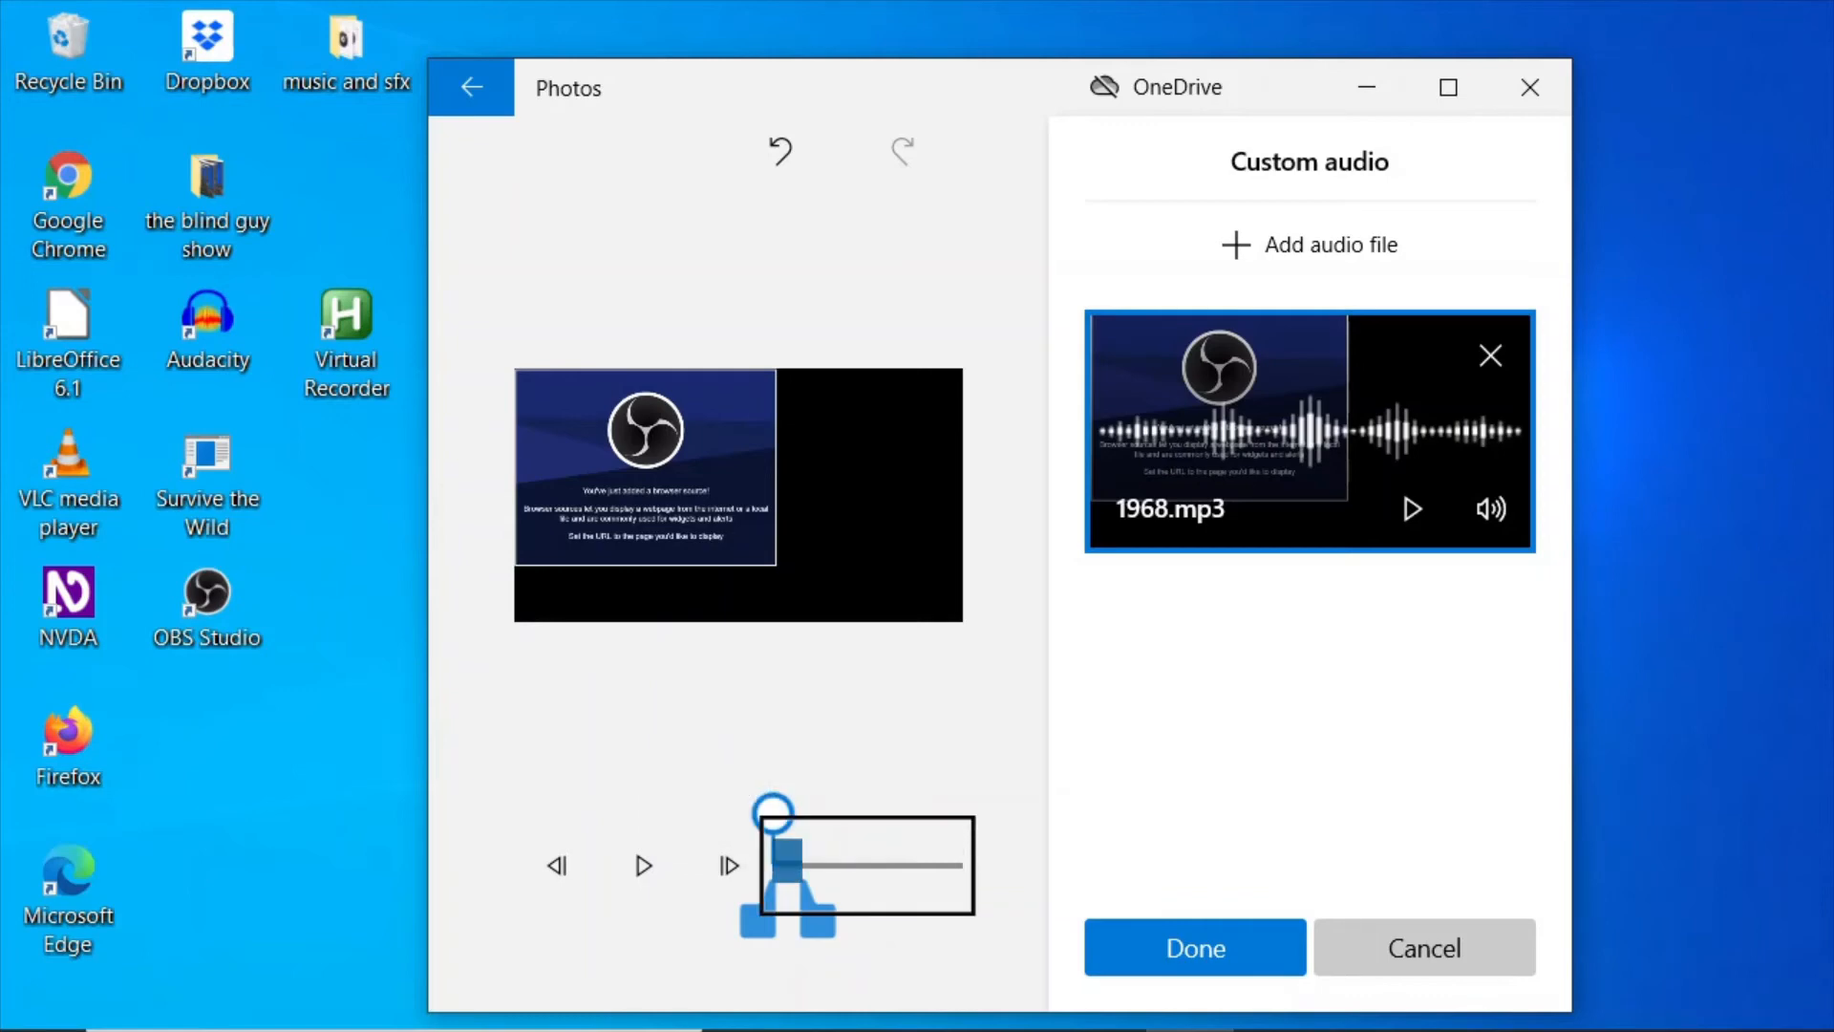
key(shift+Tab)
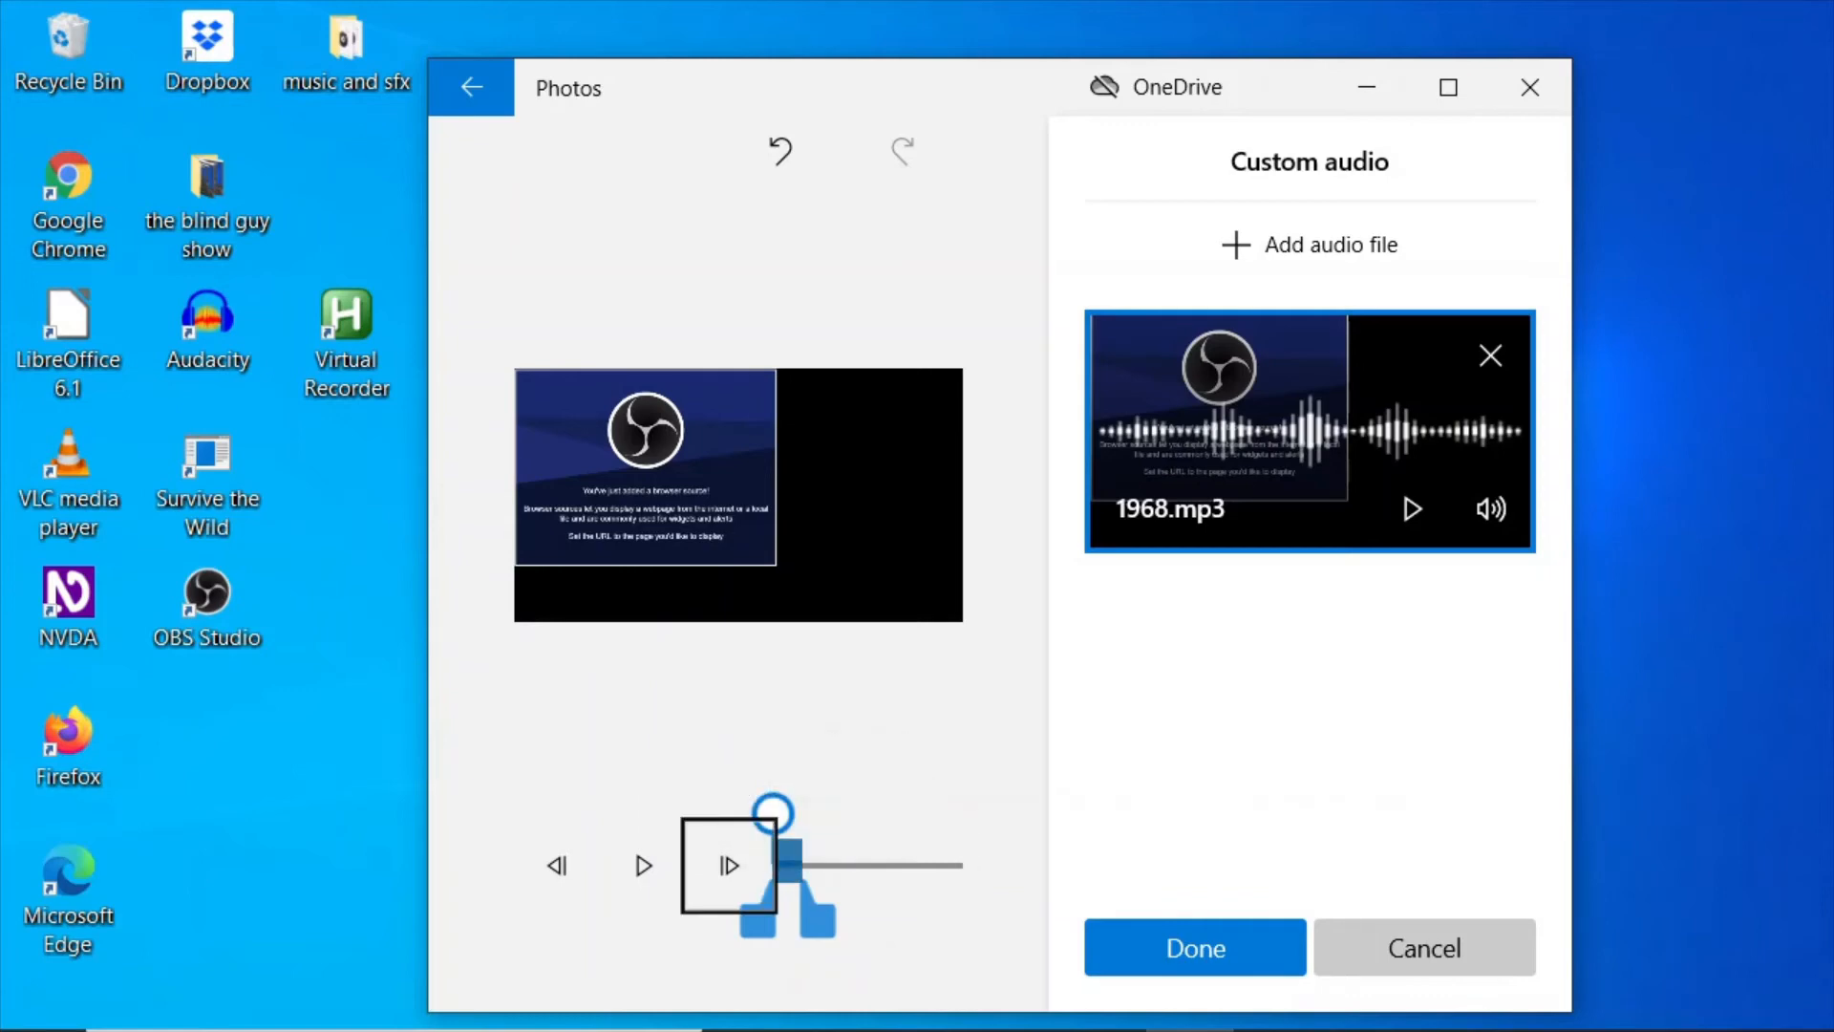
key(shift+Tab)
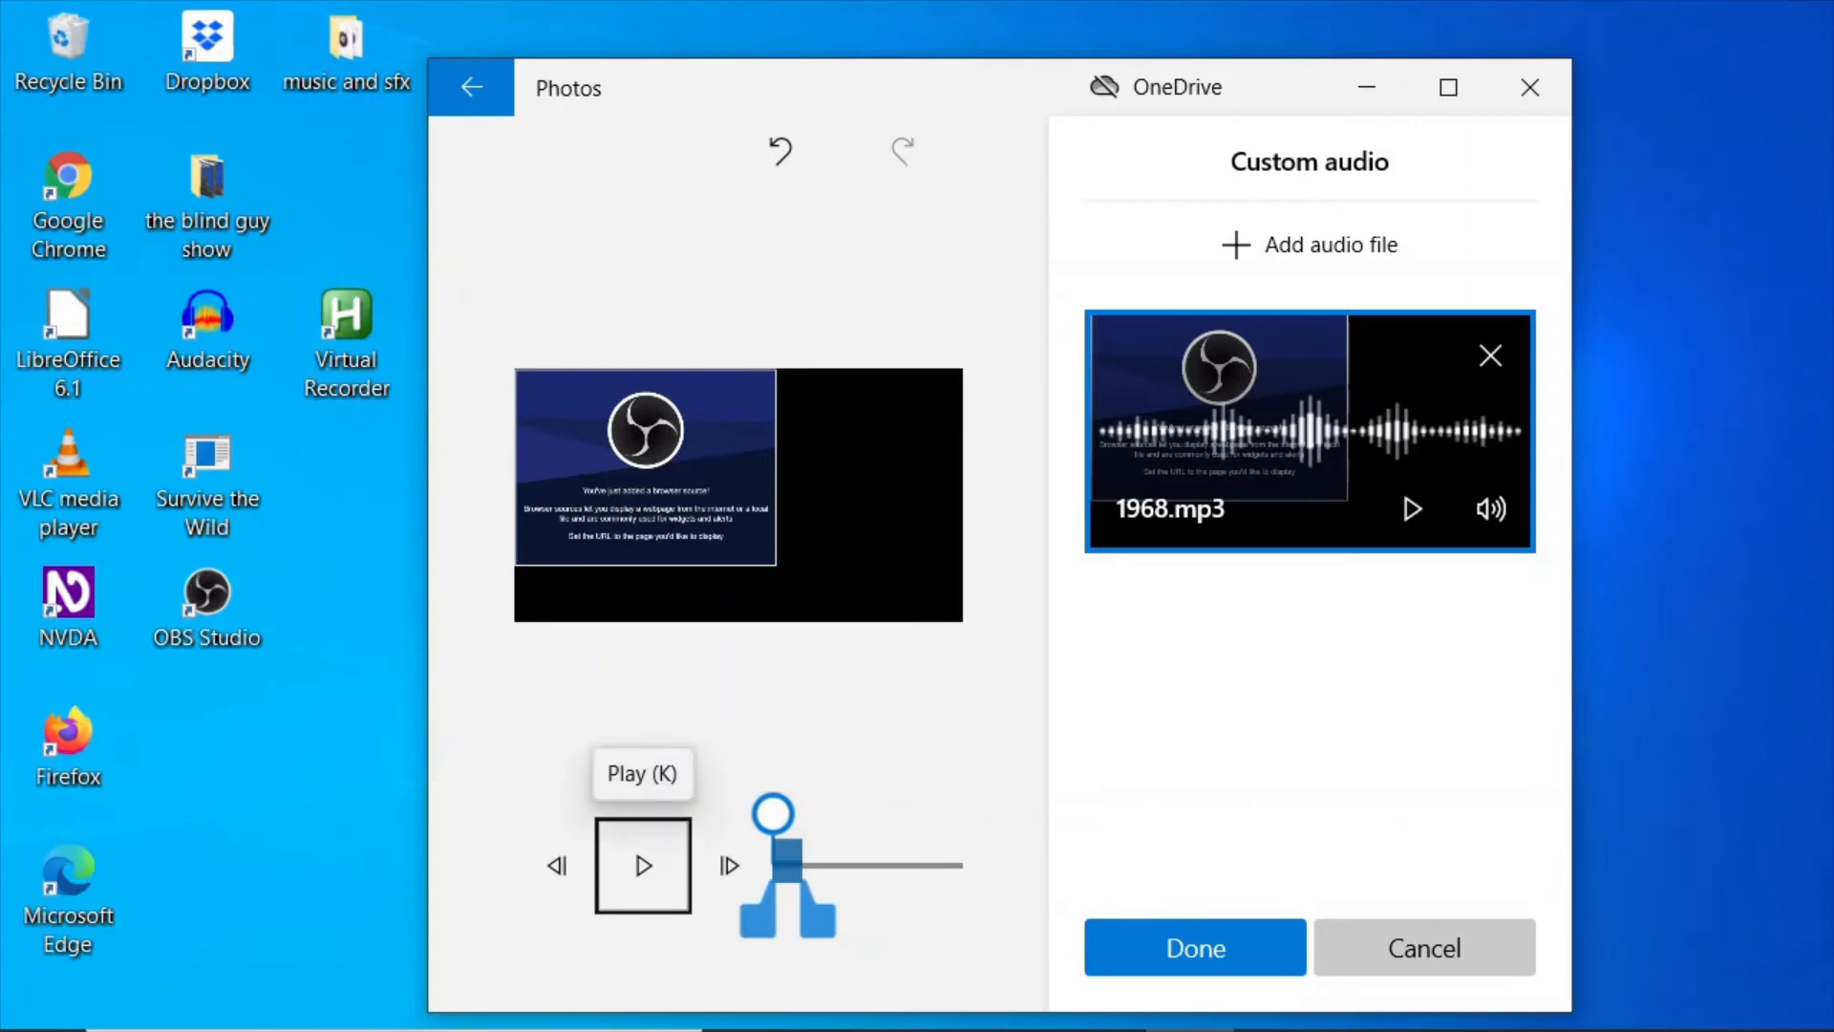
key(space)
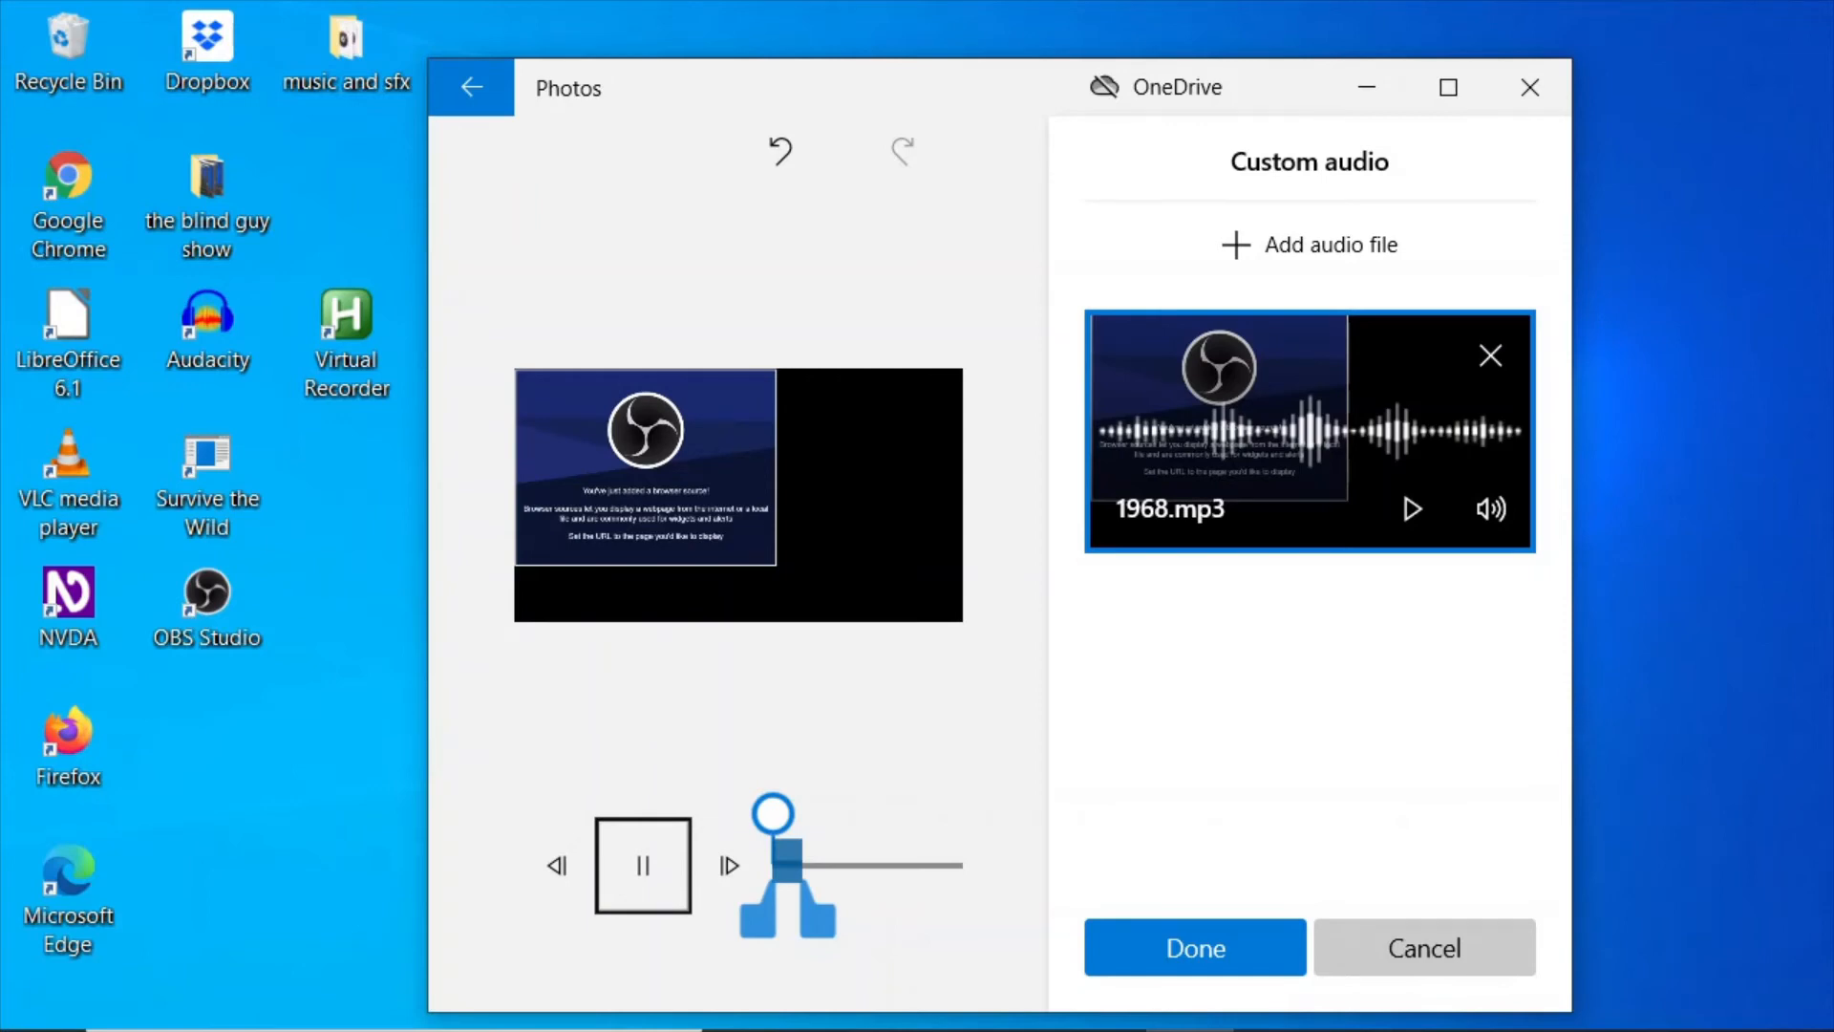
key(space)
Set the volume of the 1968.mp3 custom audio clip to 20.
key(Tab)
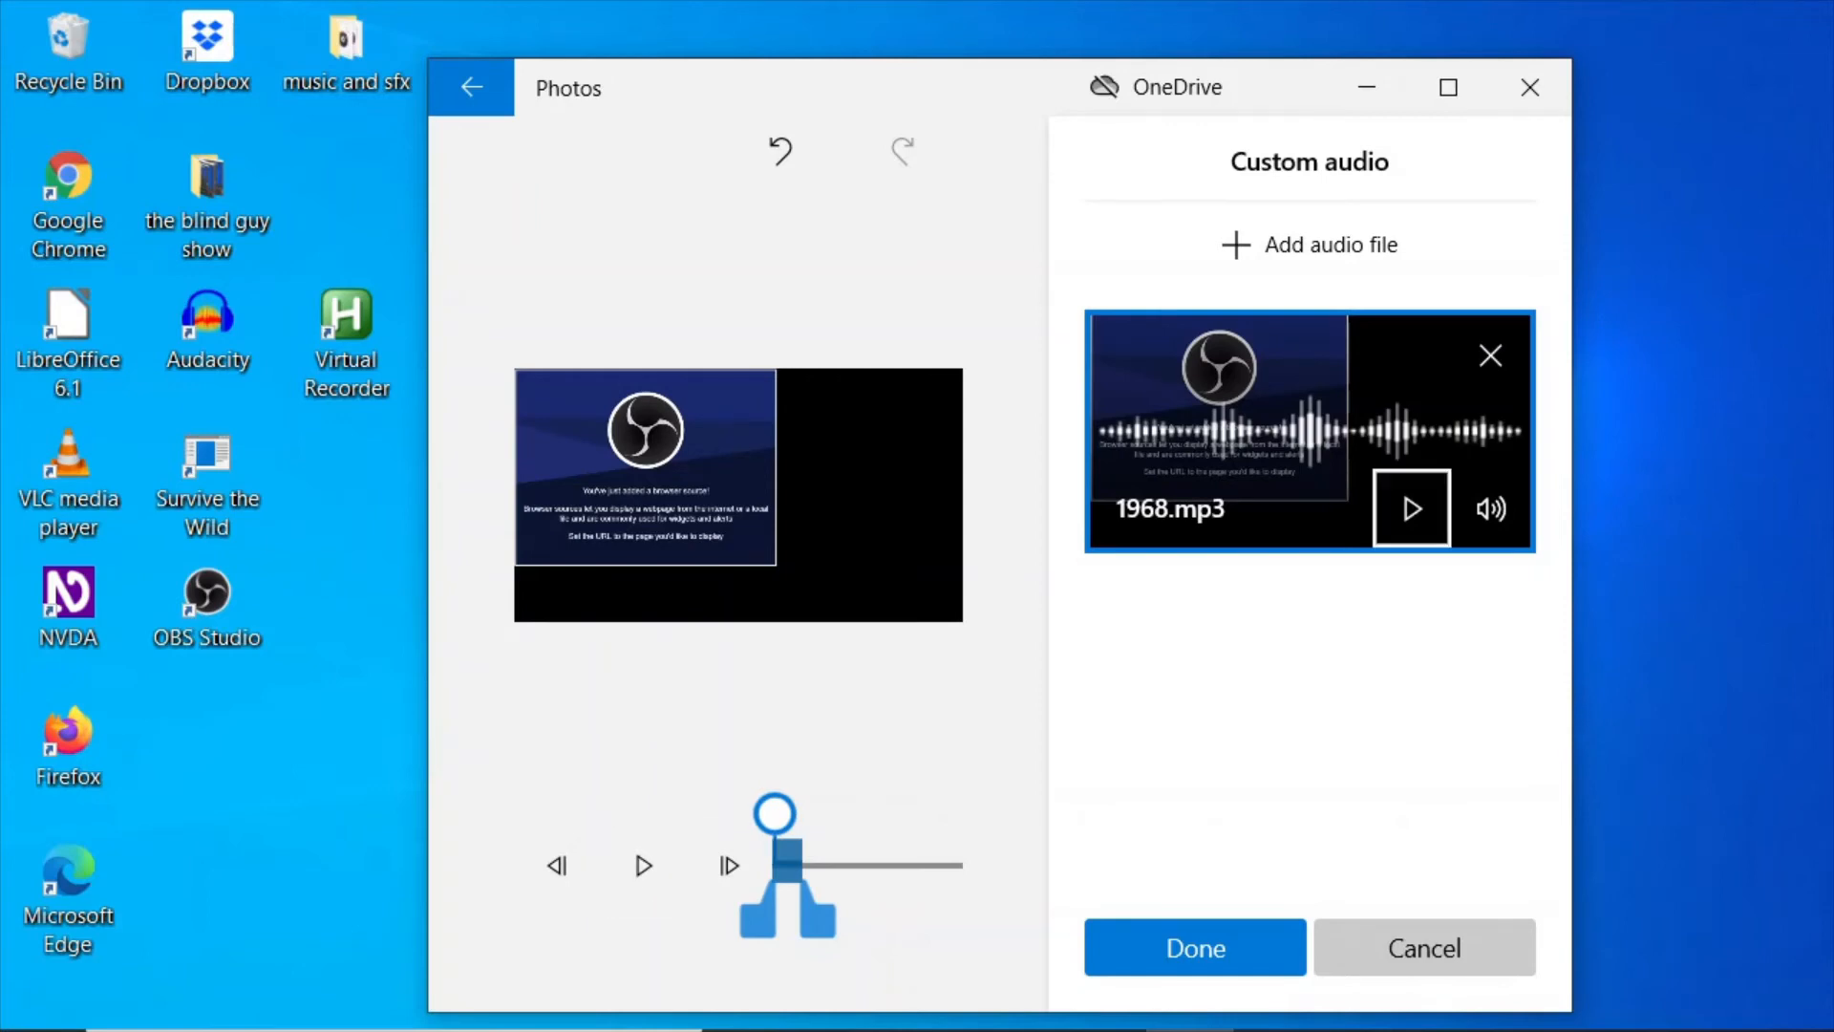
key(Tab)
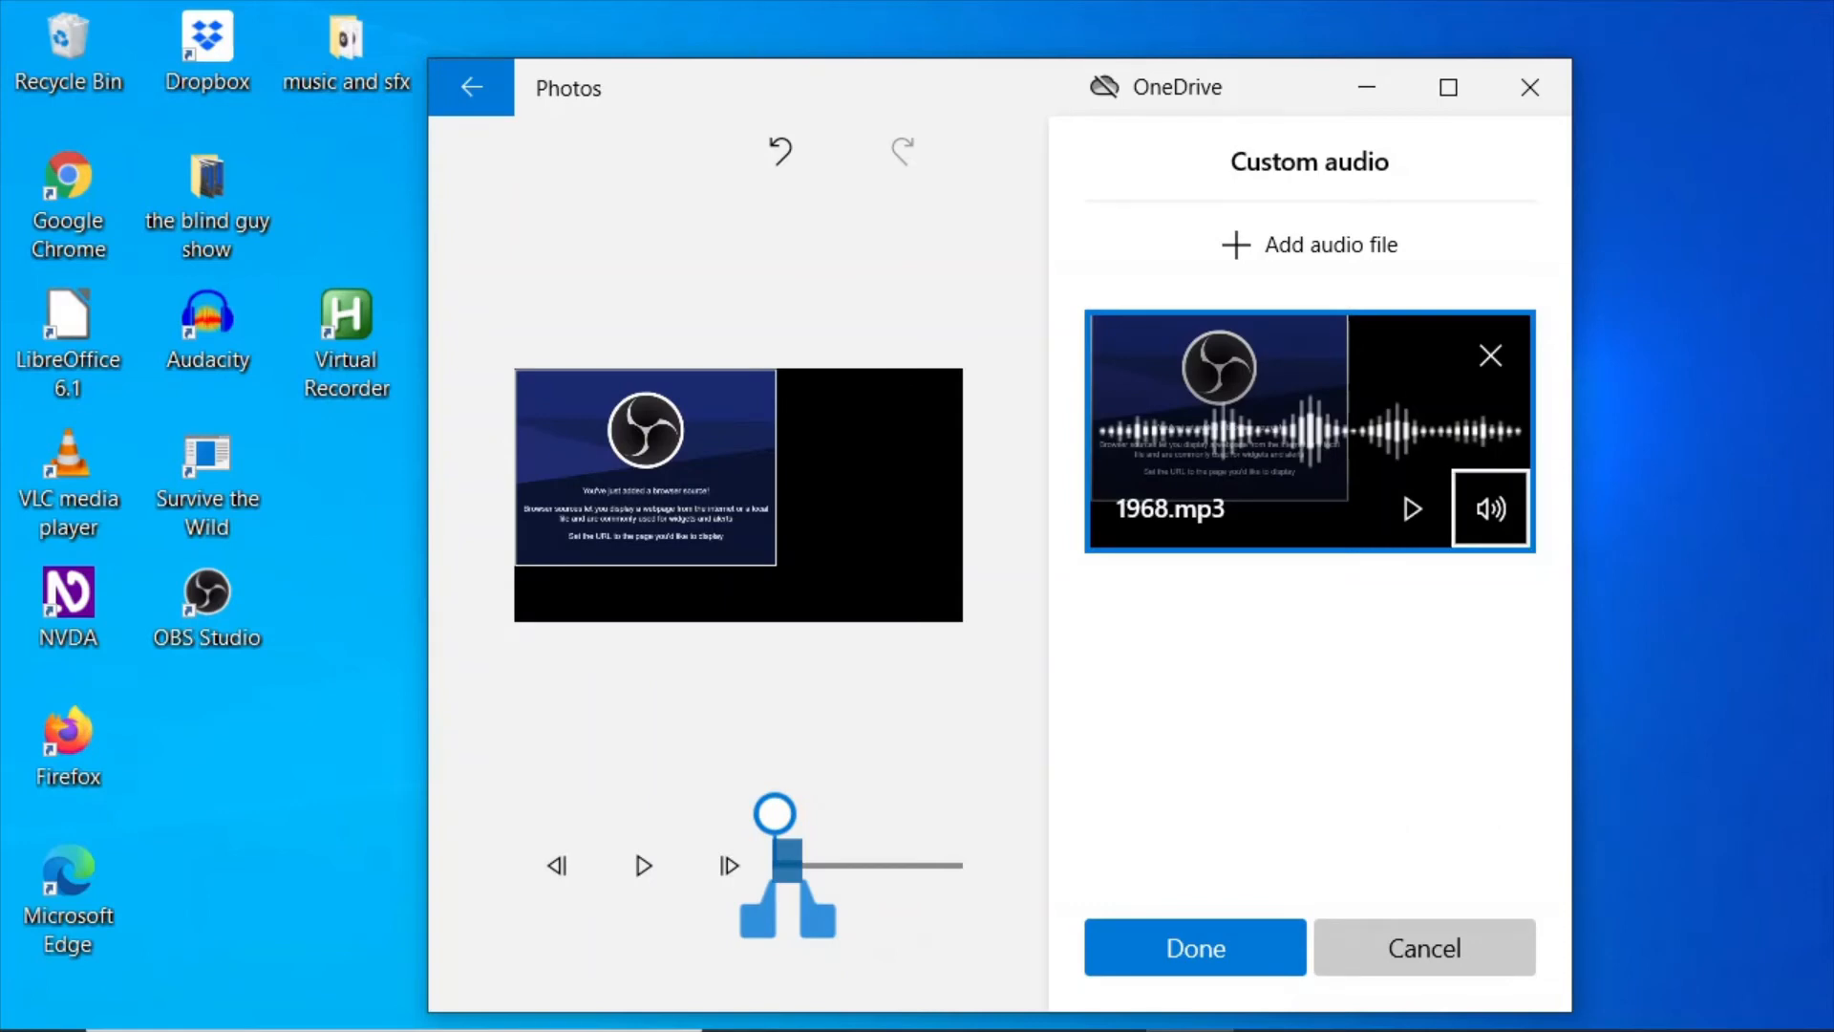
key(Return)
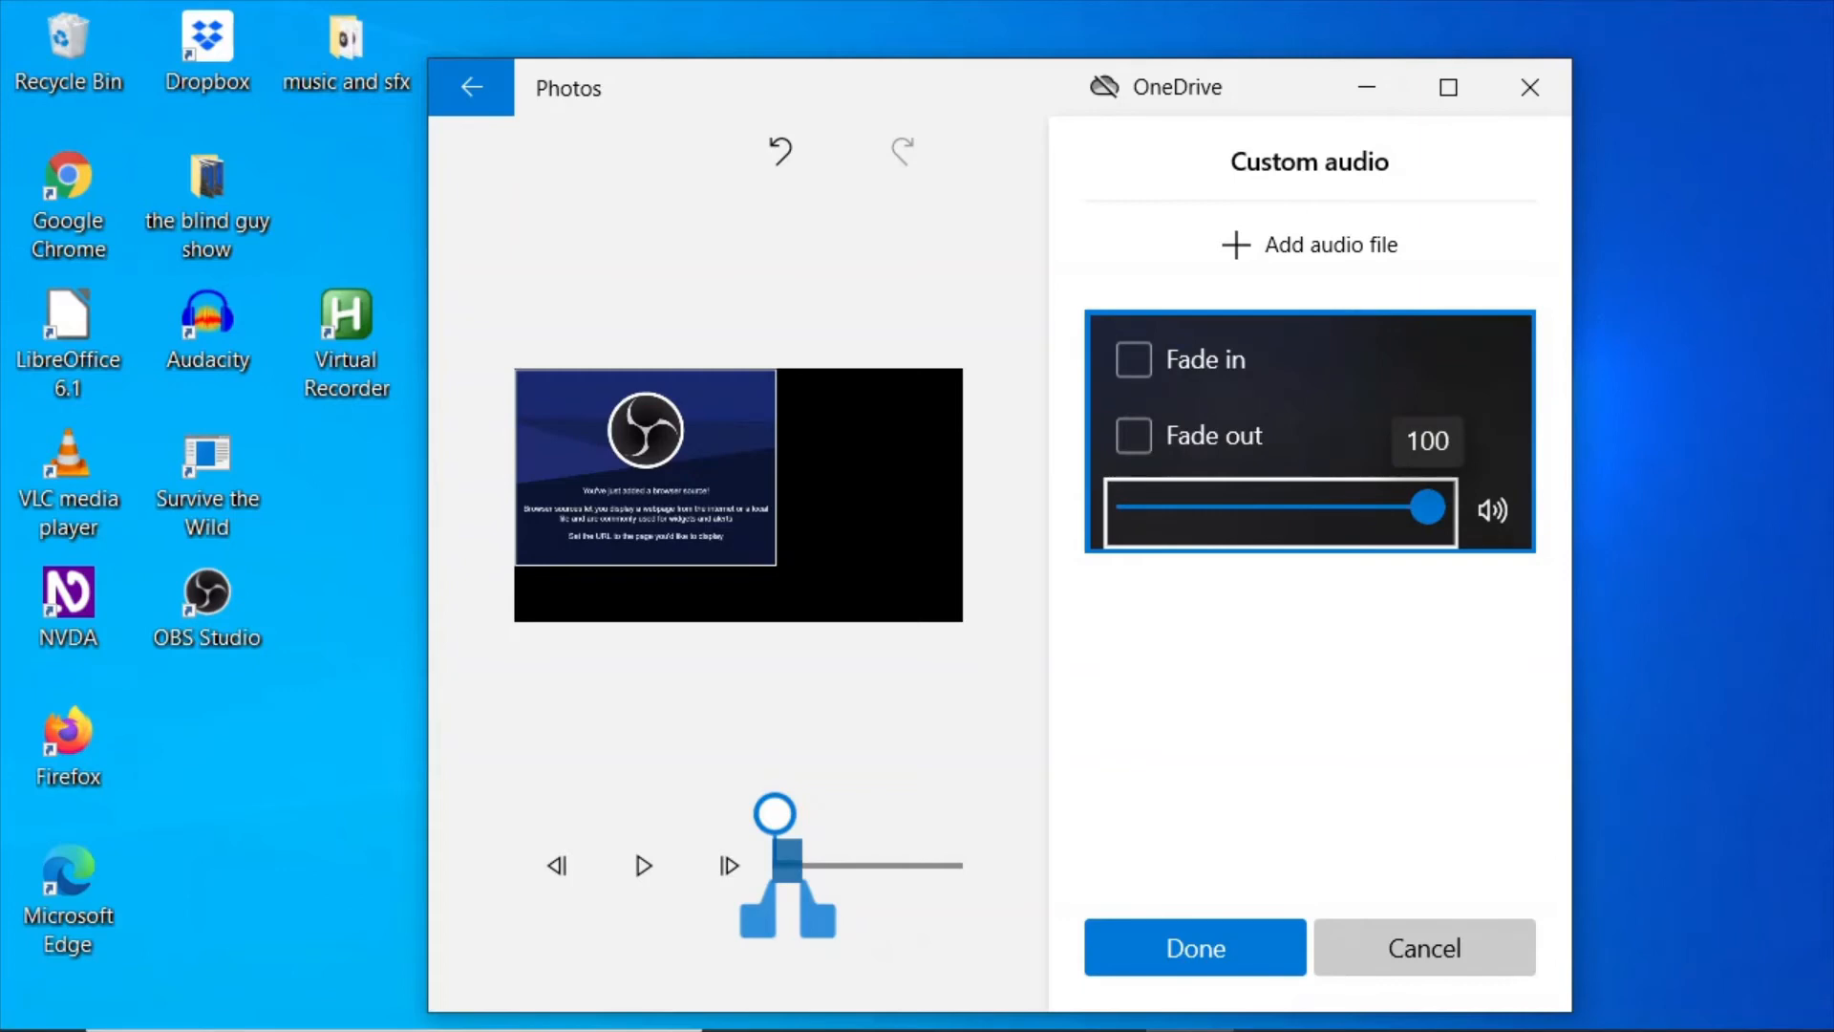
key(Left)
key(Left)
key(Left)
key(Left)
key(Left)
key(Left)
key(Left)
key(Left)
key(Left)
key(Left)
key(Left)
key(Left)
key(Left)
key(Left)
key(Left)
key(Left)
key(Left)
key(Left)
key(Left)
key(Left)
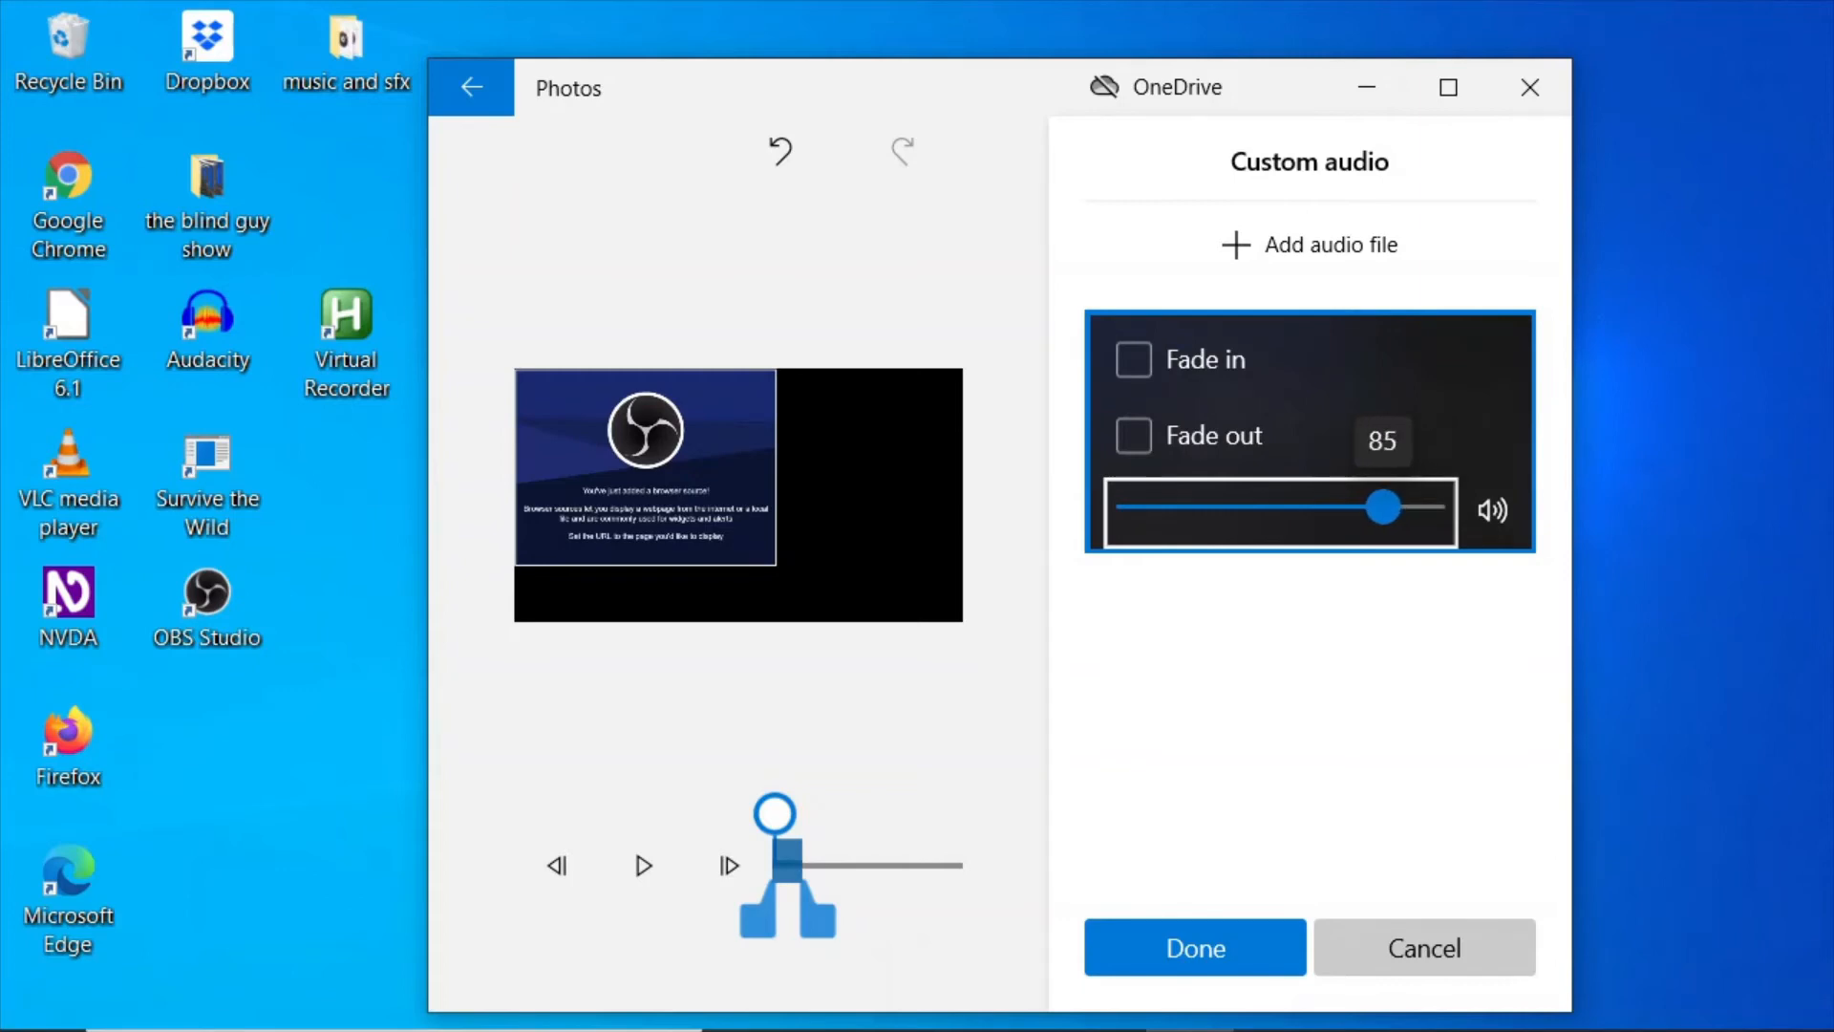
key(Left)
key(Left)
key(Left)
key(Left)
key(Left)
key(Left)
key(Left)
key(Left)
key(Left)
key(Left)
key(Left)
key(Left)
key(Left)
key(Left)
key(Left)
key(Left)
key(Left)
key(Left)
key(Left)
key(Left)
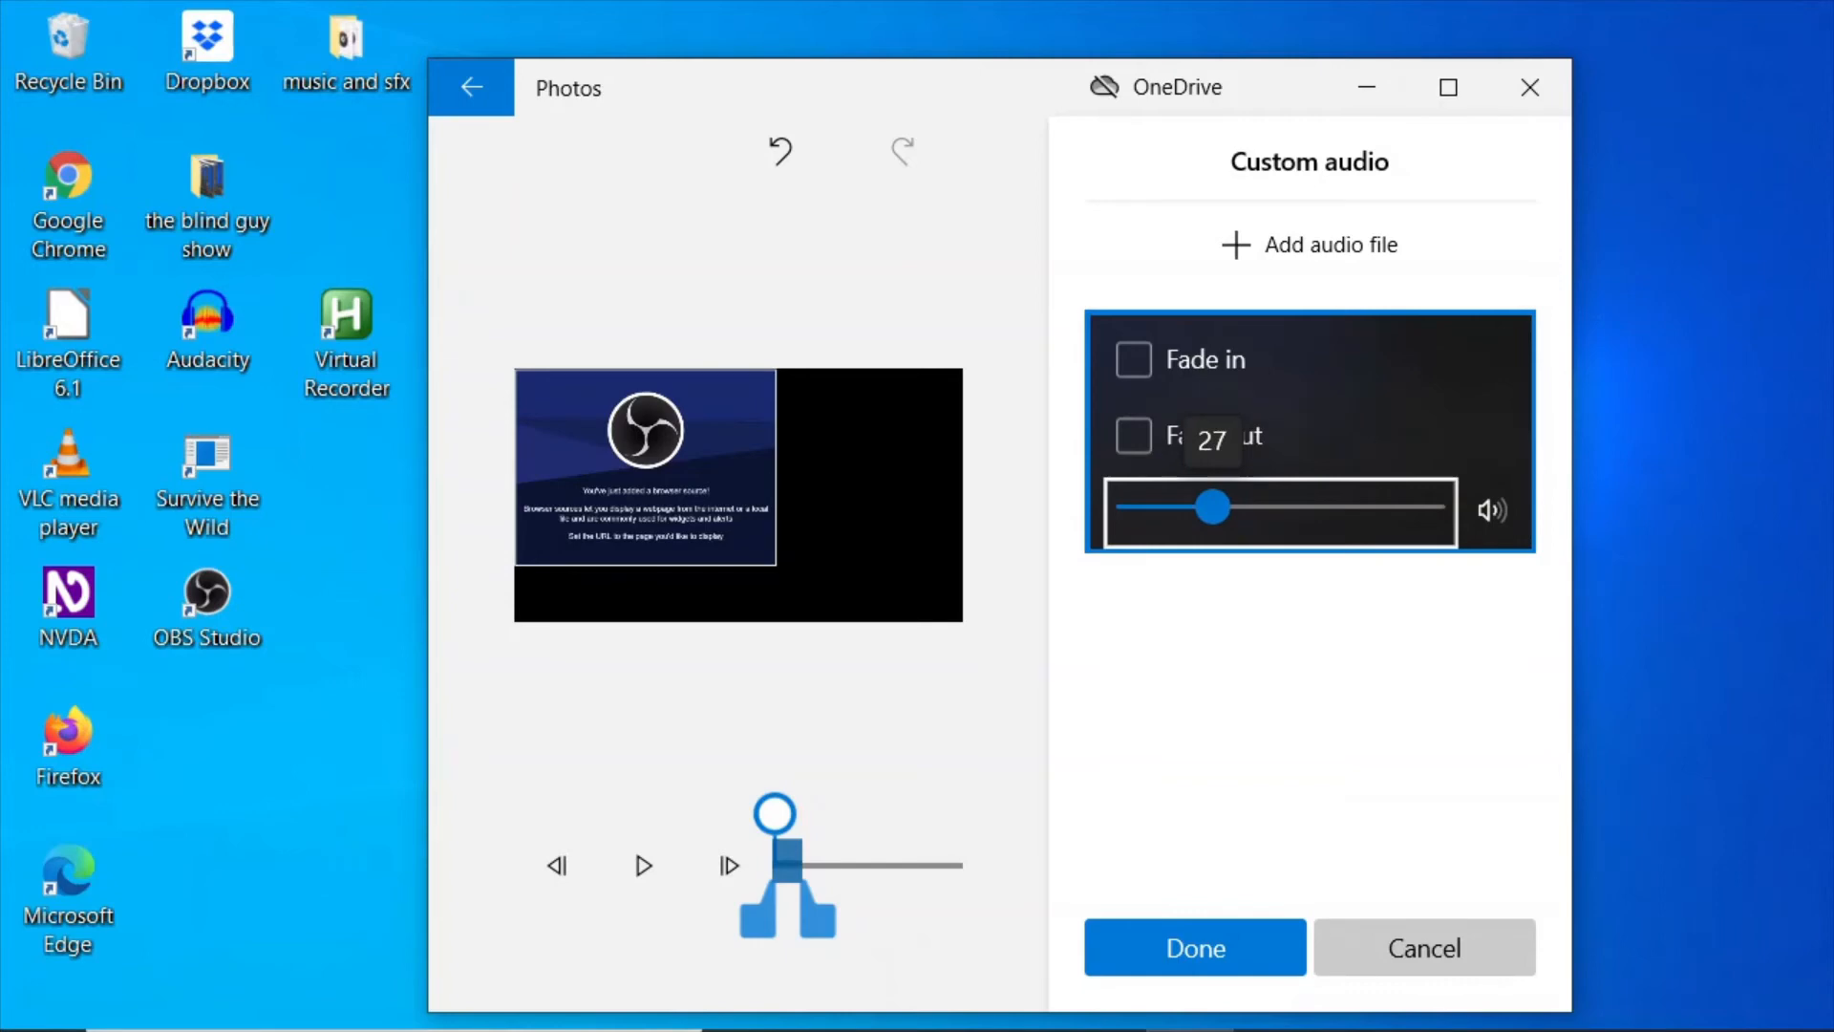
key(Left)
key(Left)
key(Left)
key(Left)
key(Left)
key(Left)
key(Left)
key(Left)
key(Left)
key(Left)
key(Right)
key(Right)
key(Right)
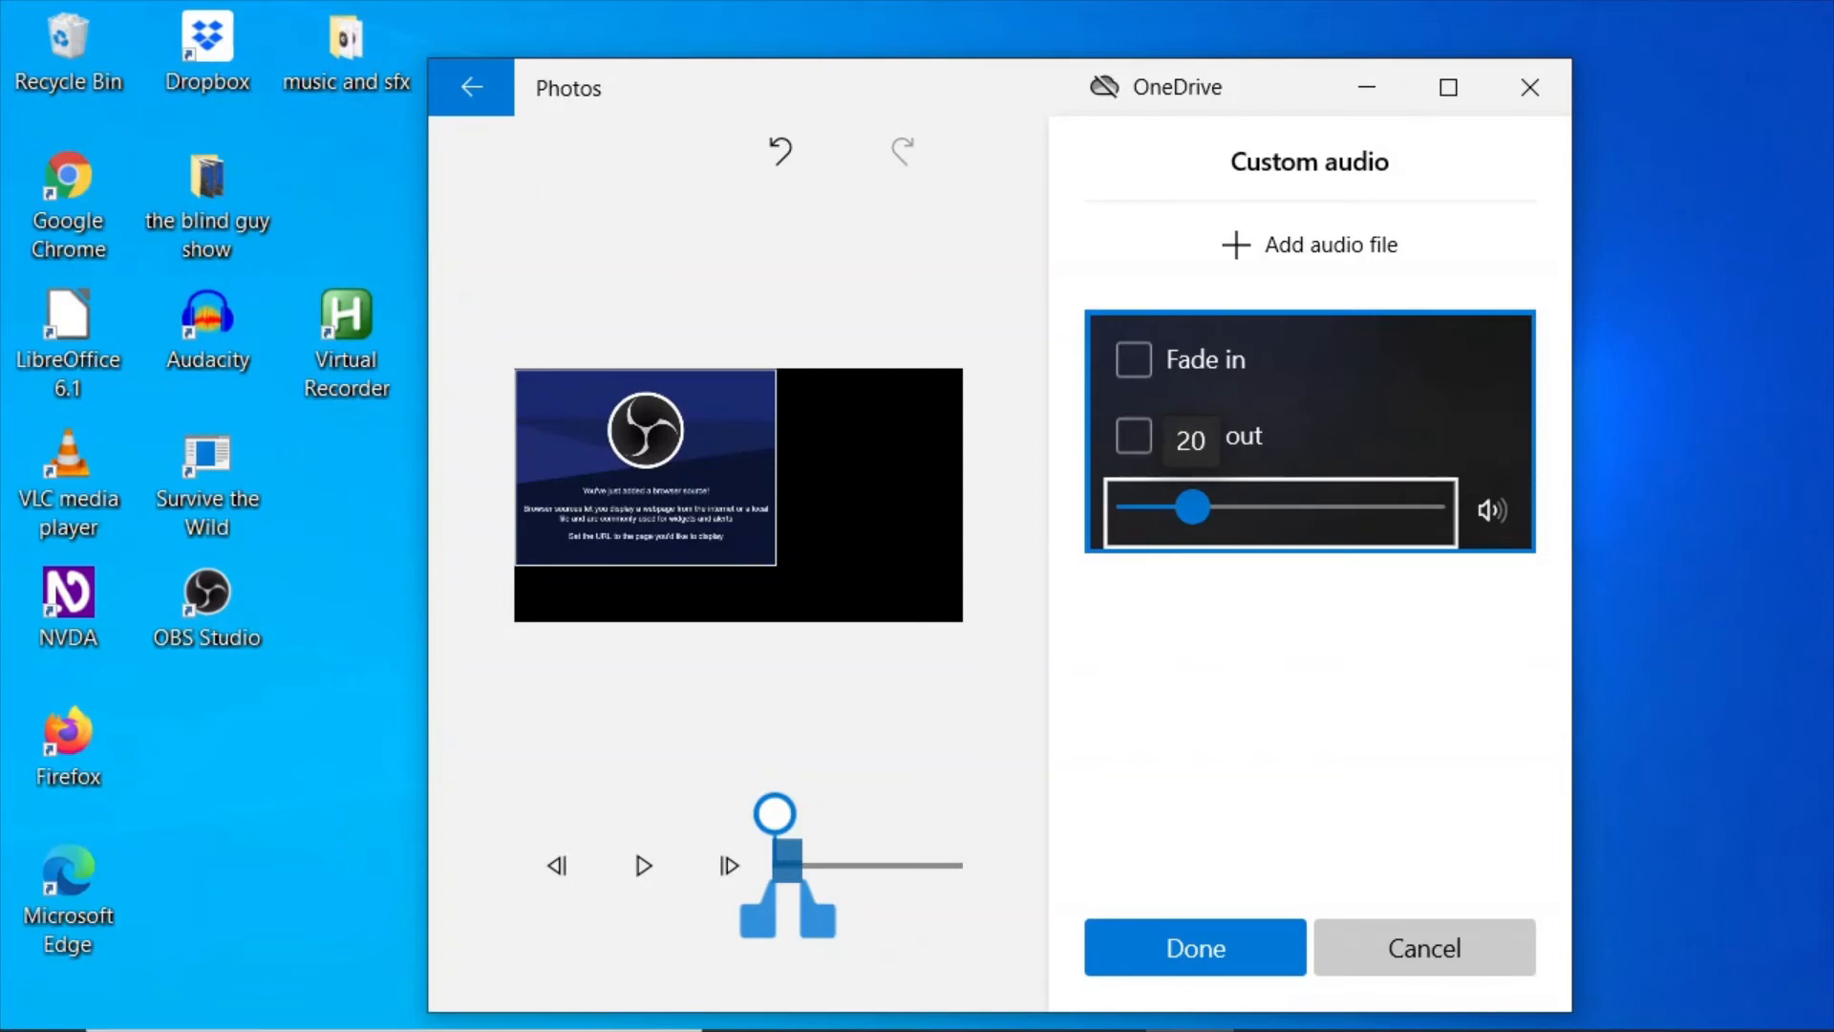
key(shift+Tab)
key(Tab)
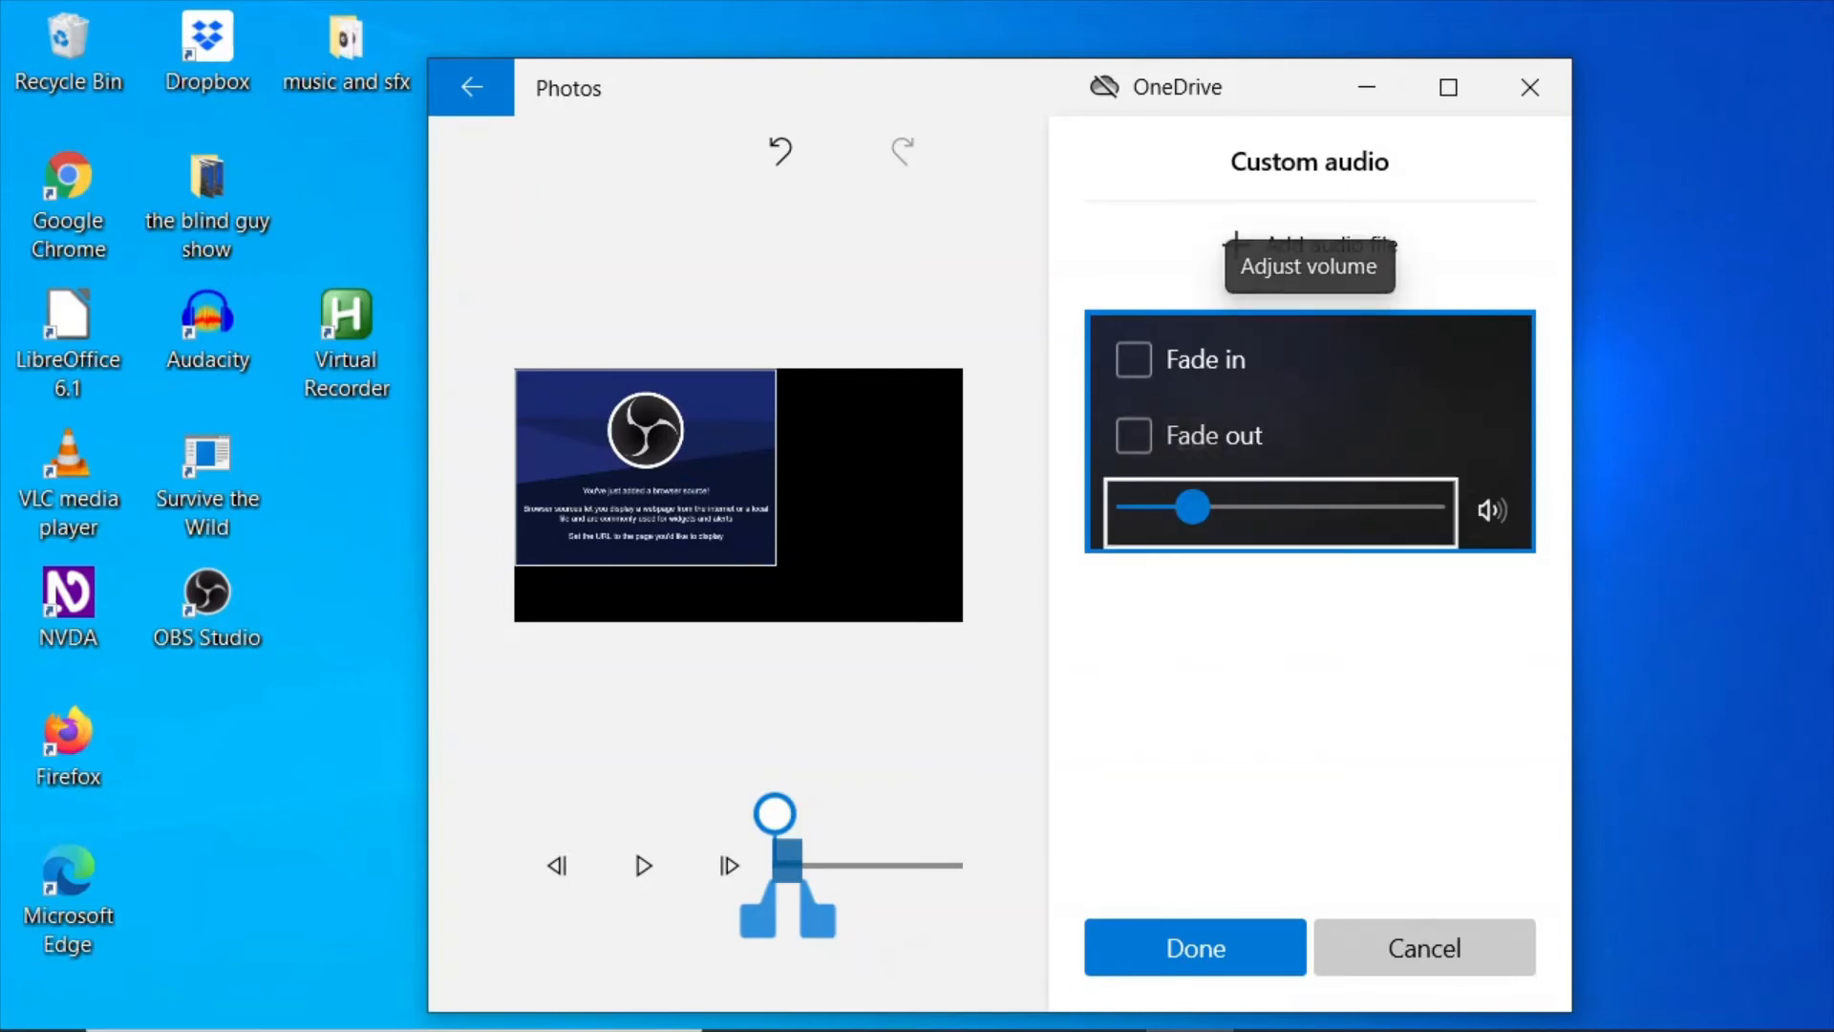
Enable Fade in for the 1968.mp3 clip, keep Fade out off, and go through its volume settings once more.
key(Tab)
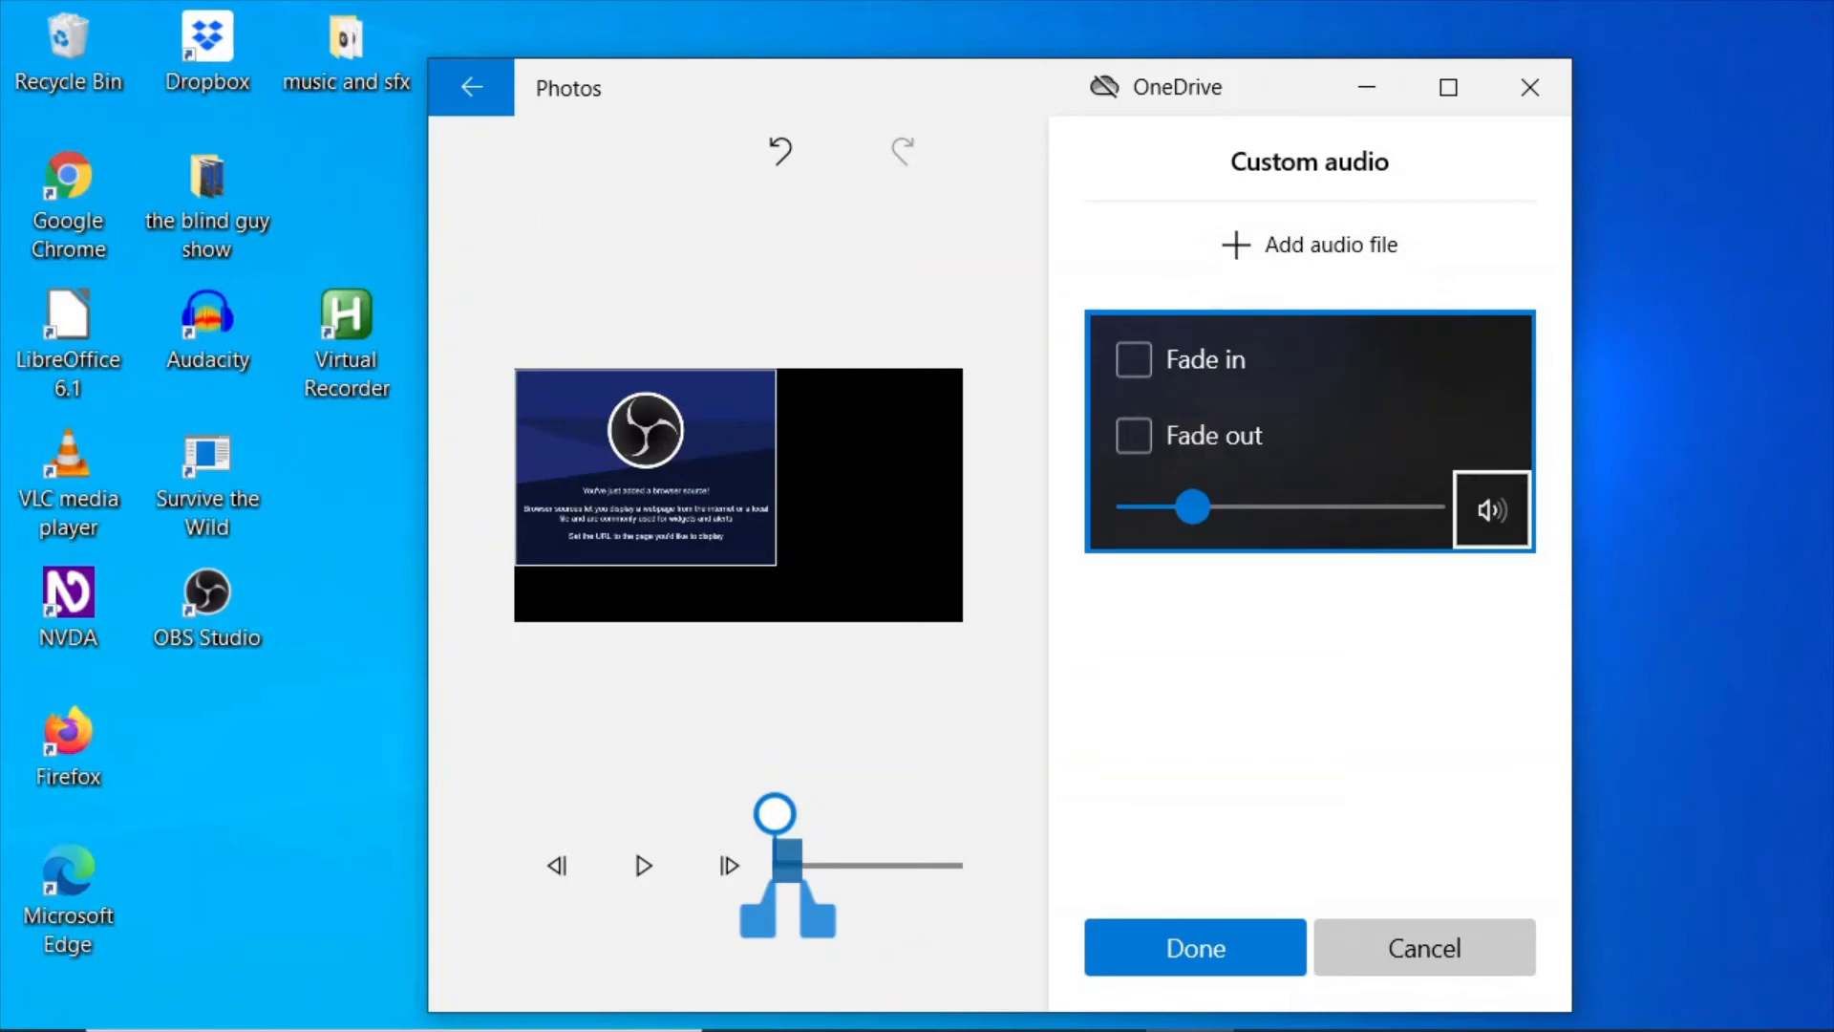
key(Tab)
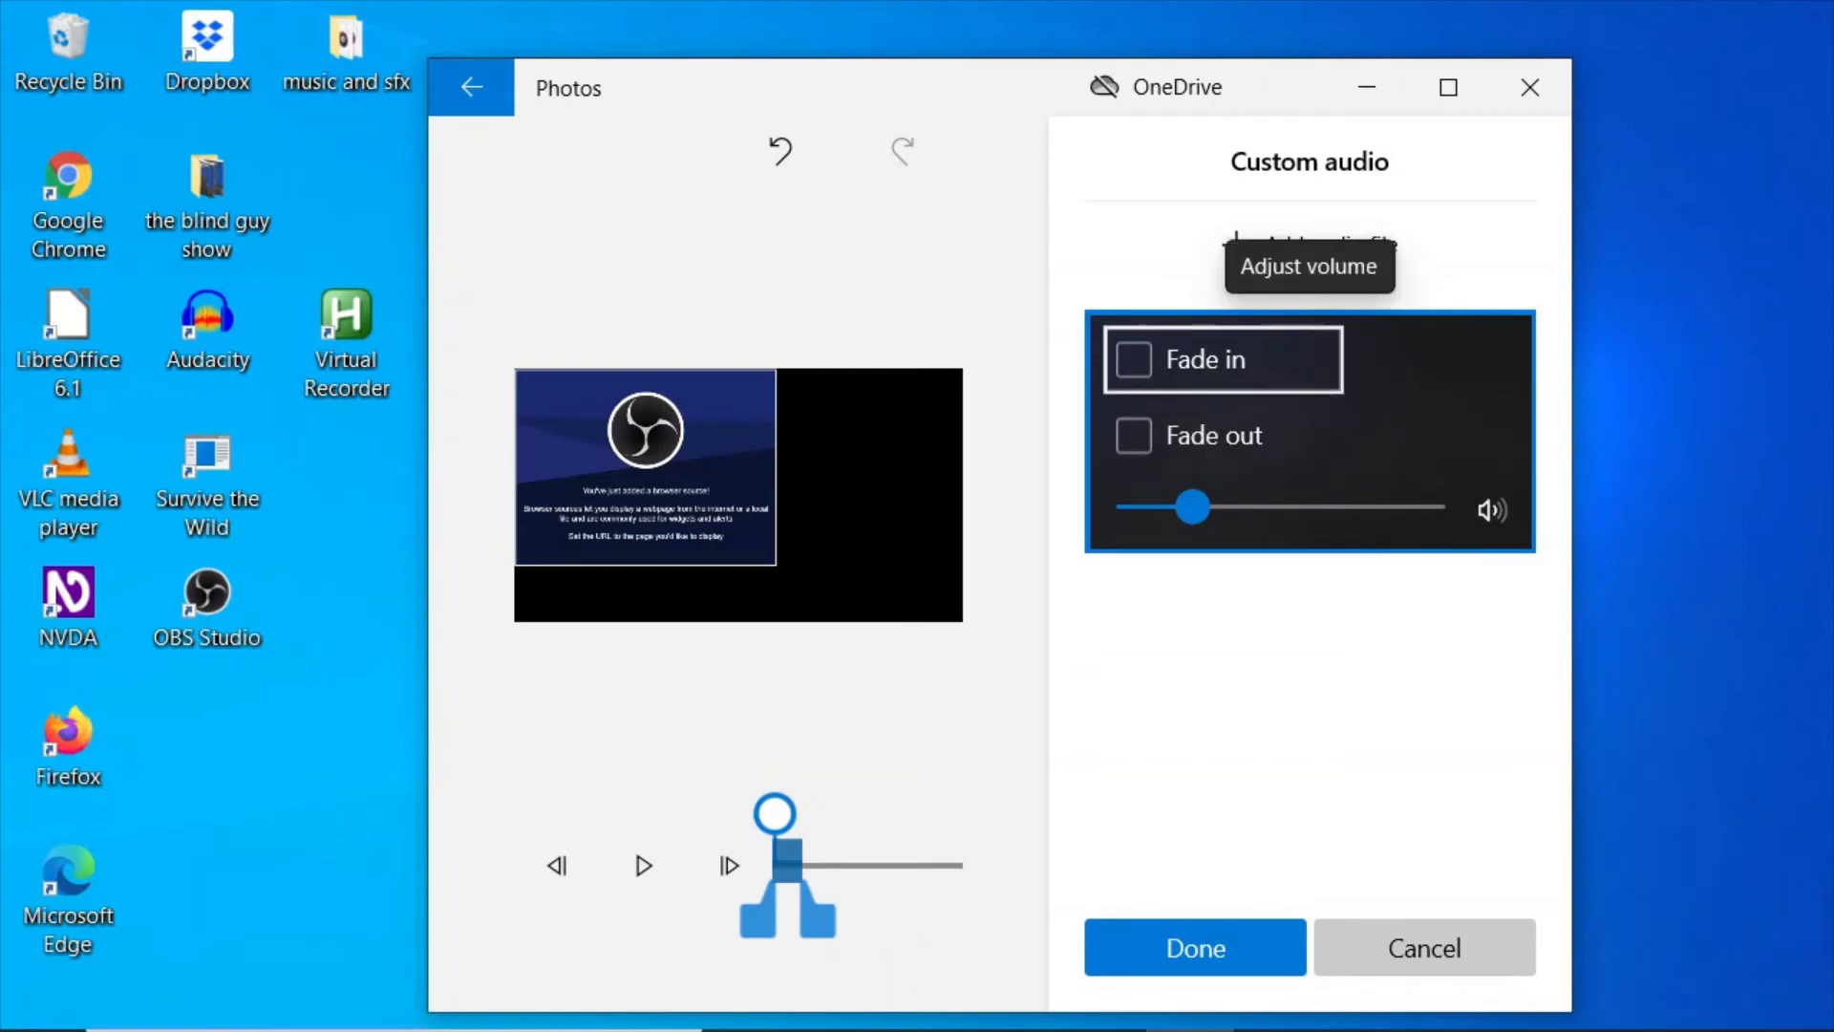
key(space)
key(Tab)
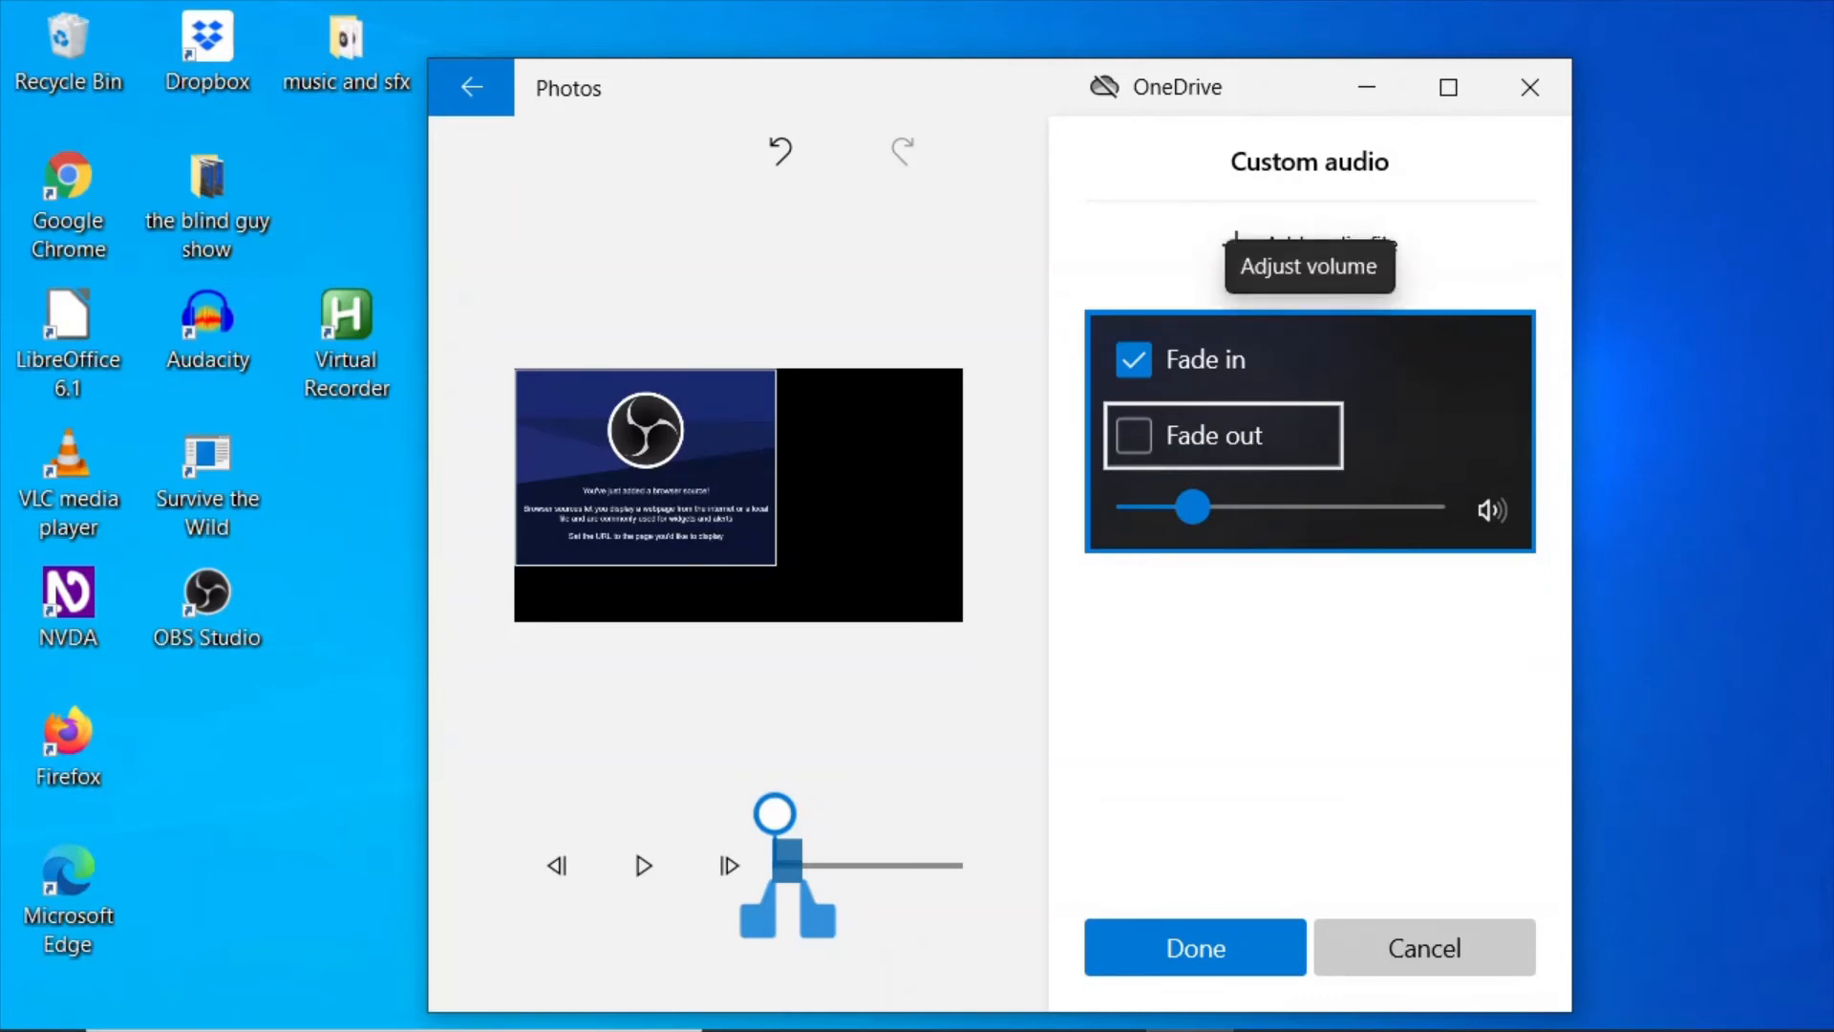
key(space)
key(space)
key(Tab)
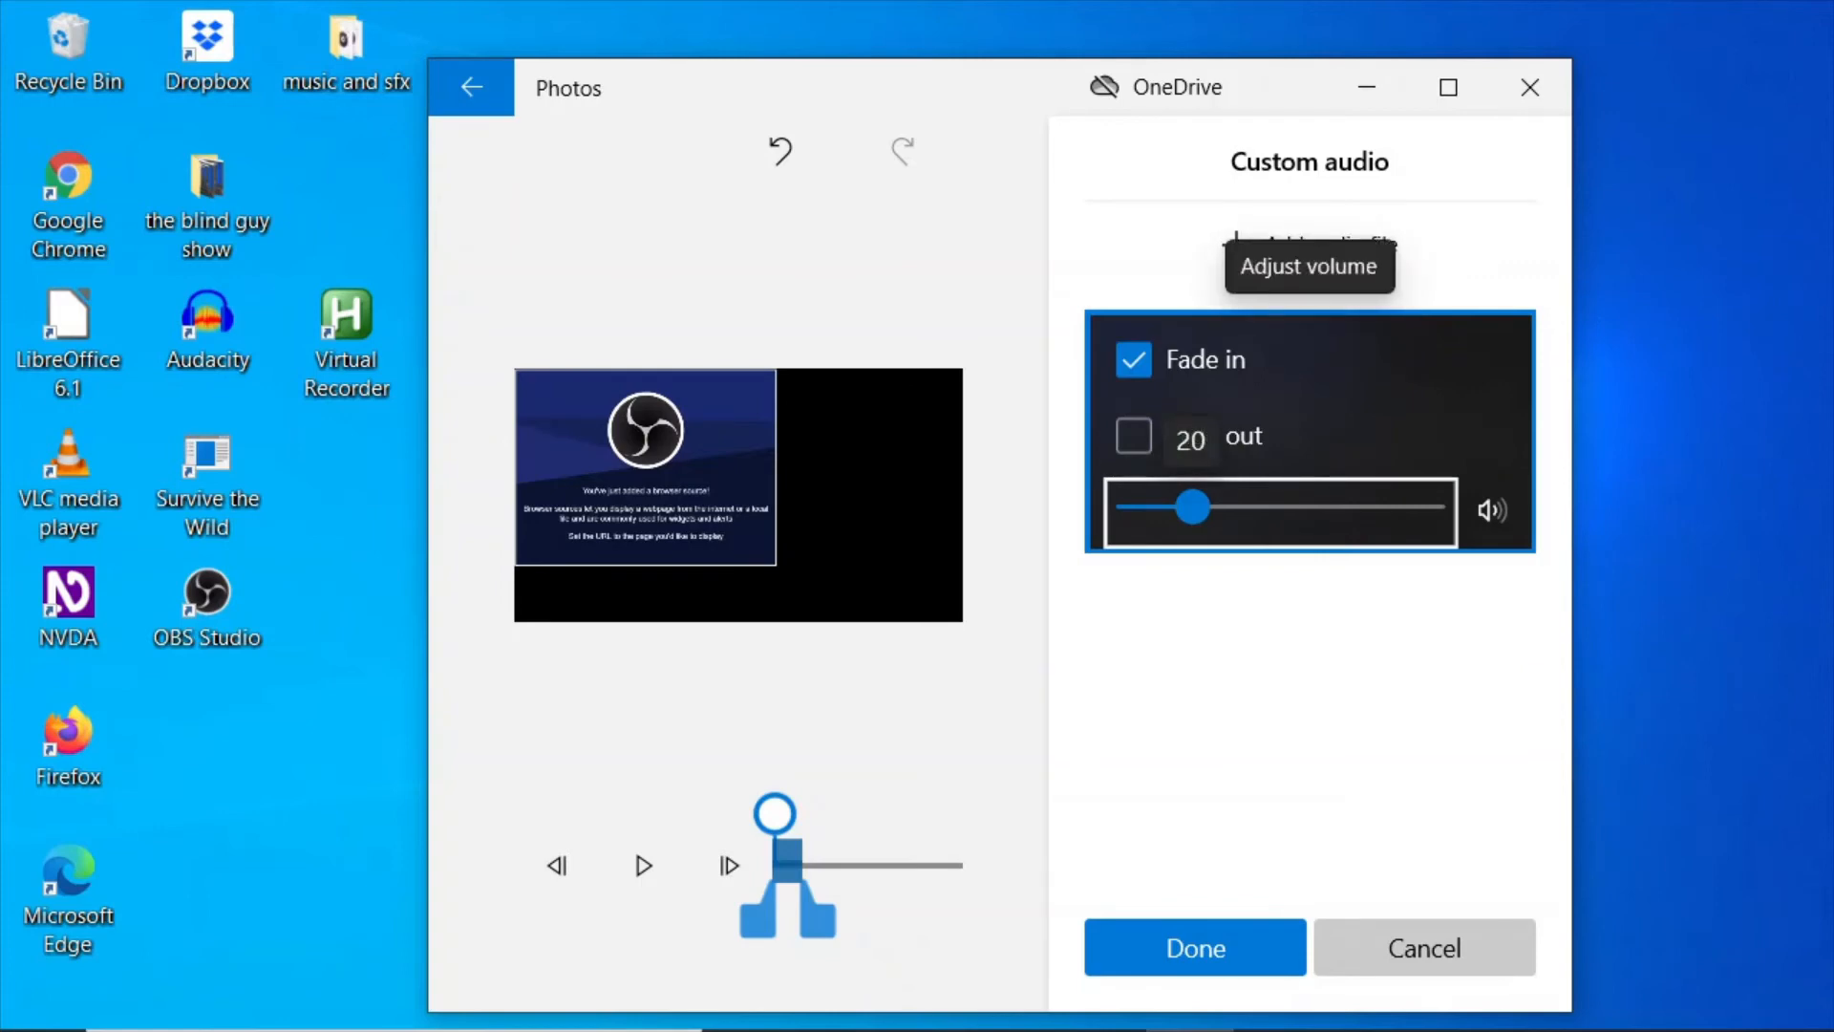
key(Tab)
key(Tab)
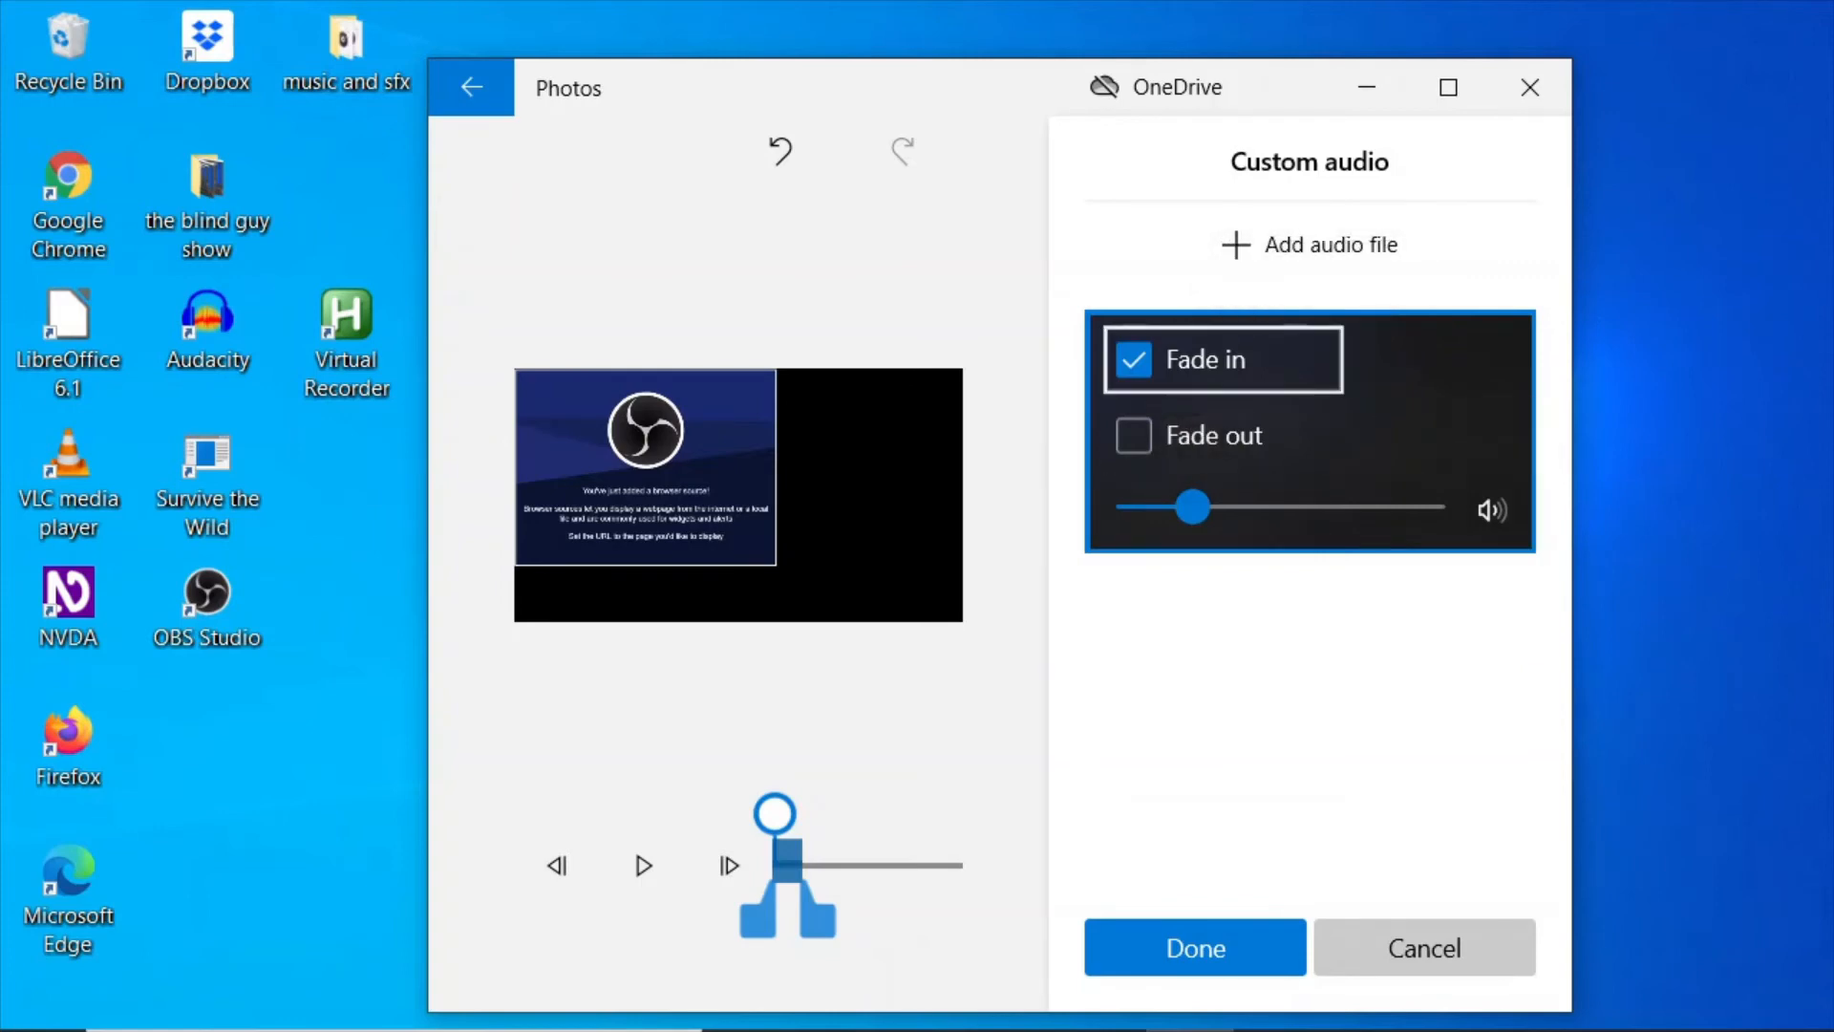
key(Tab)
key(Tab)
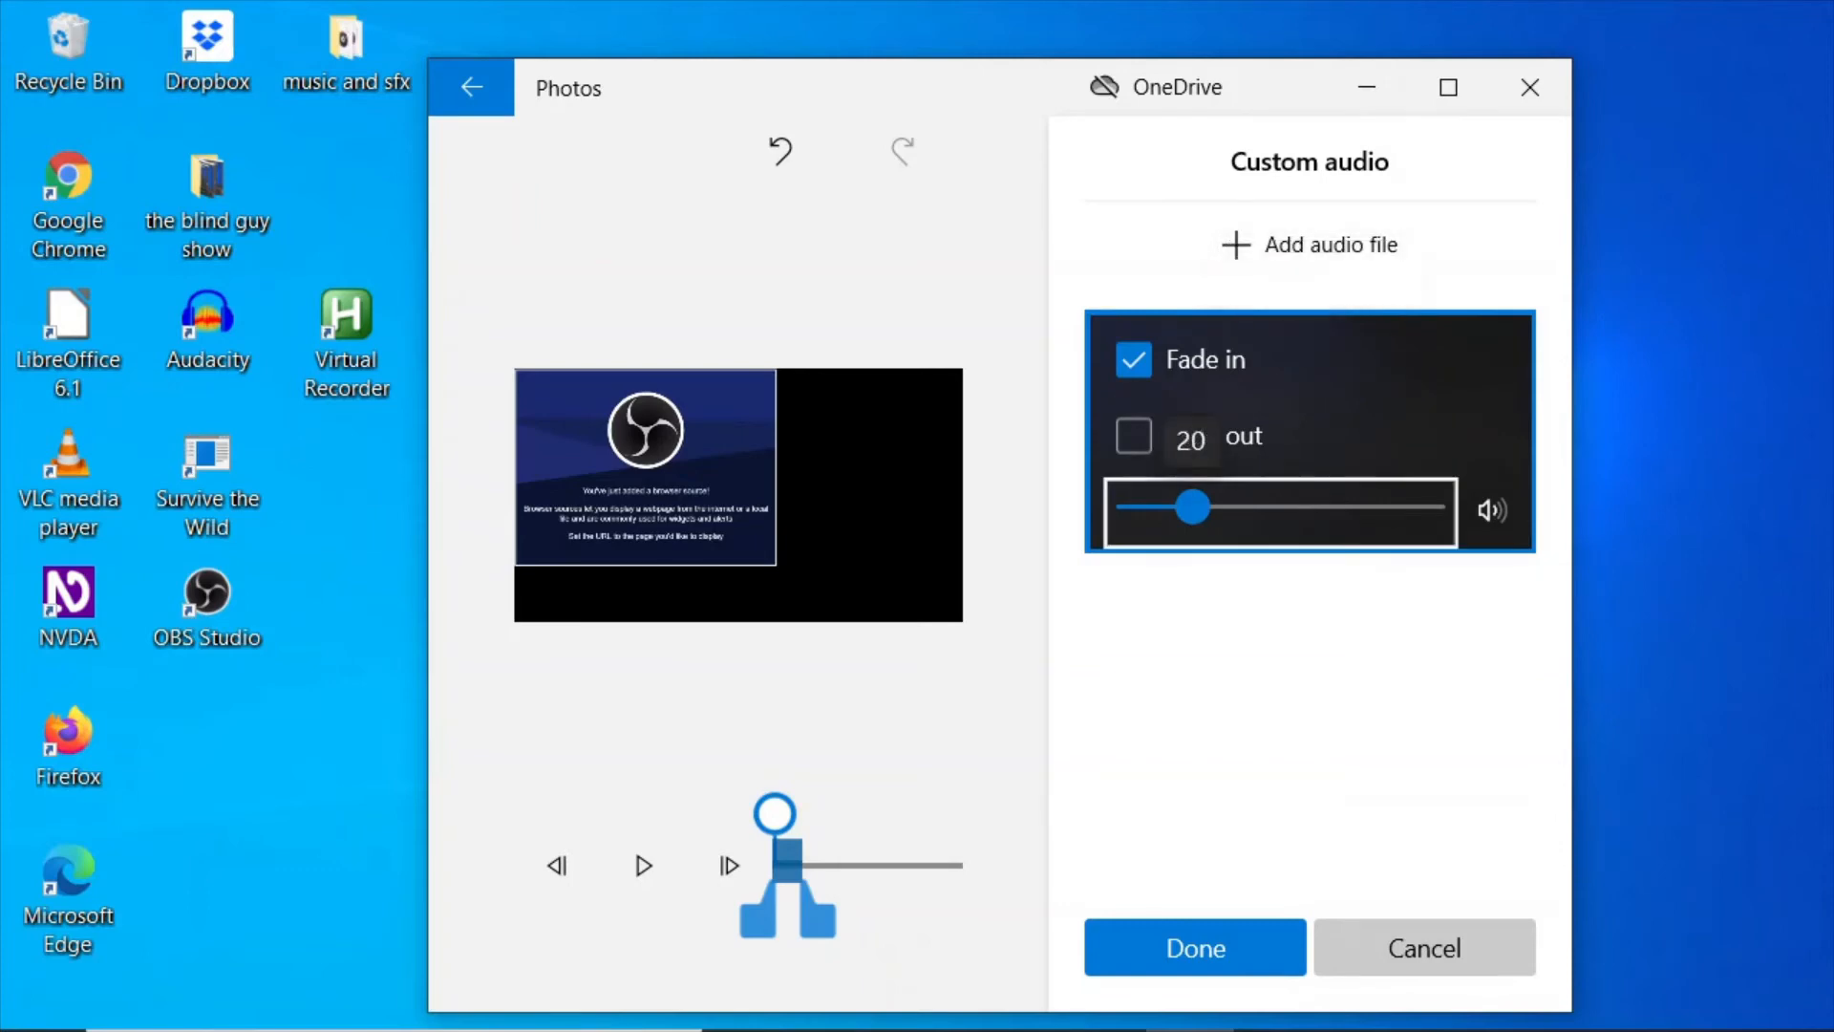
key(Tab)
key(Tab)
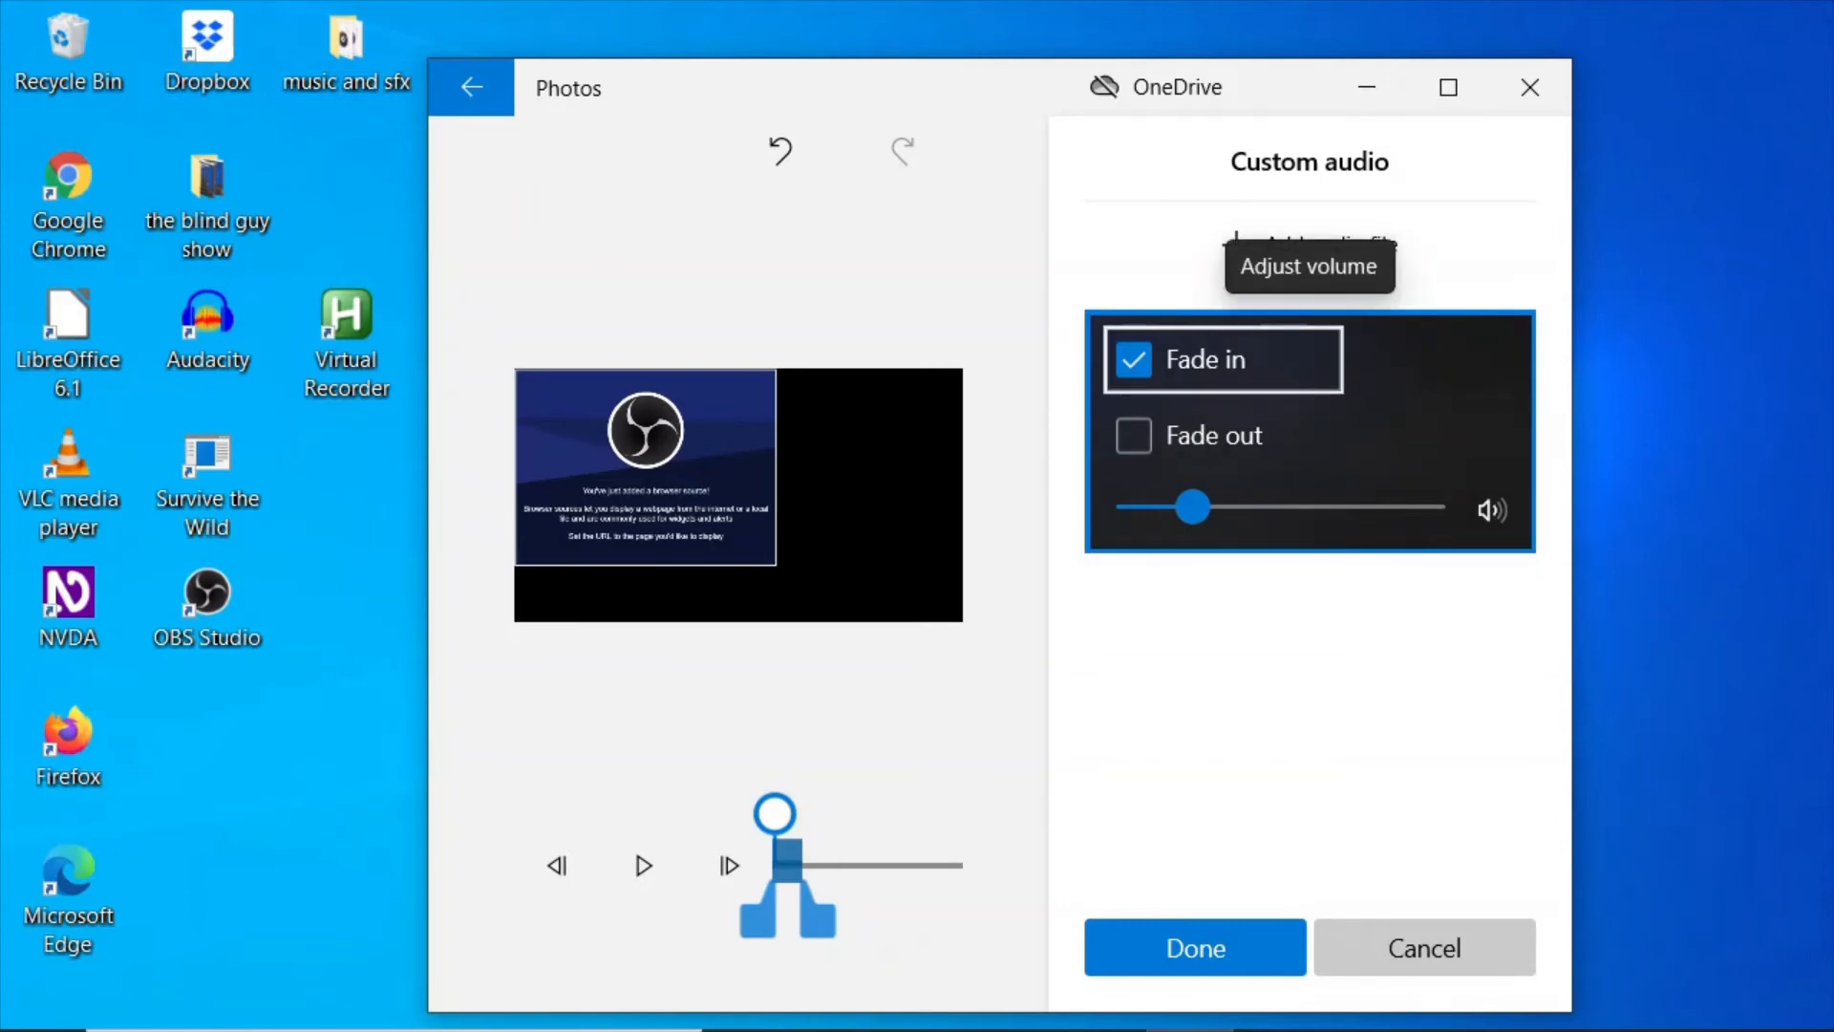
Close the audio clip's volume settings and apply the custom audio changes to the project.
key(Escape)
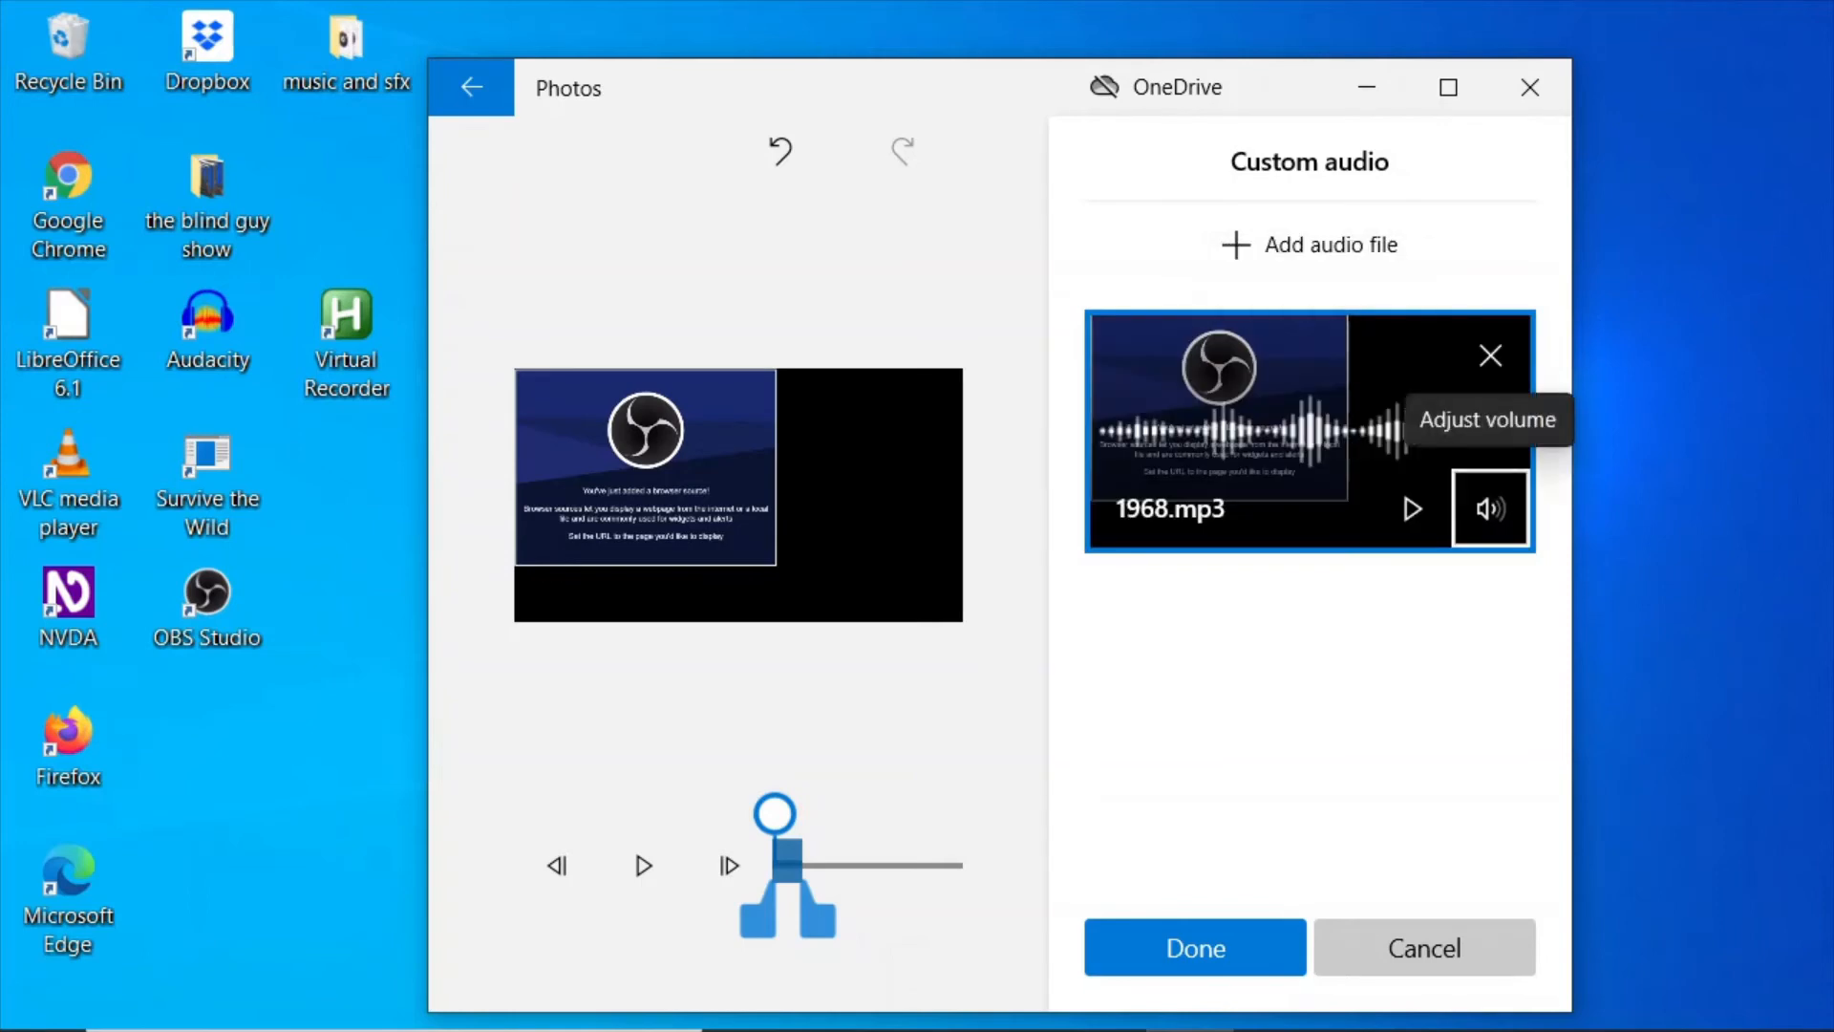
key(Tab)
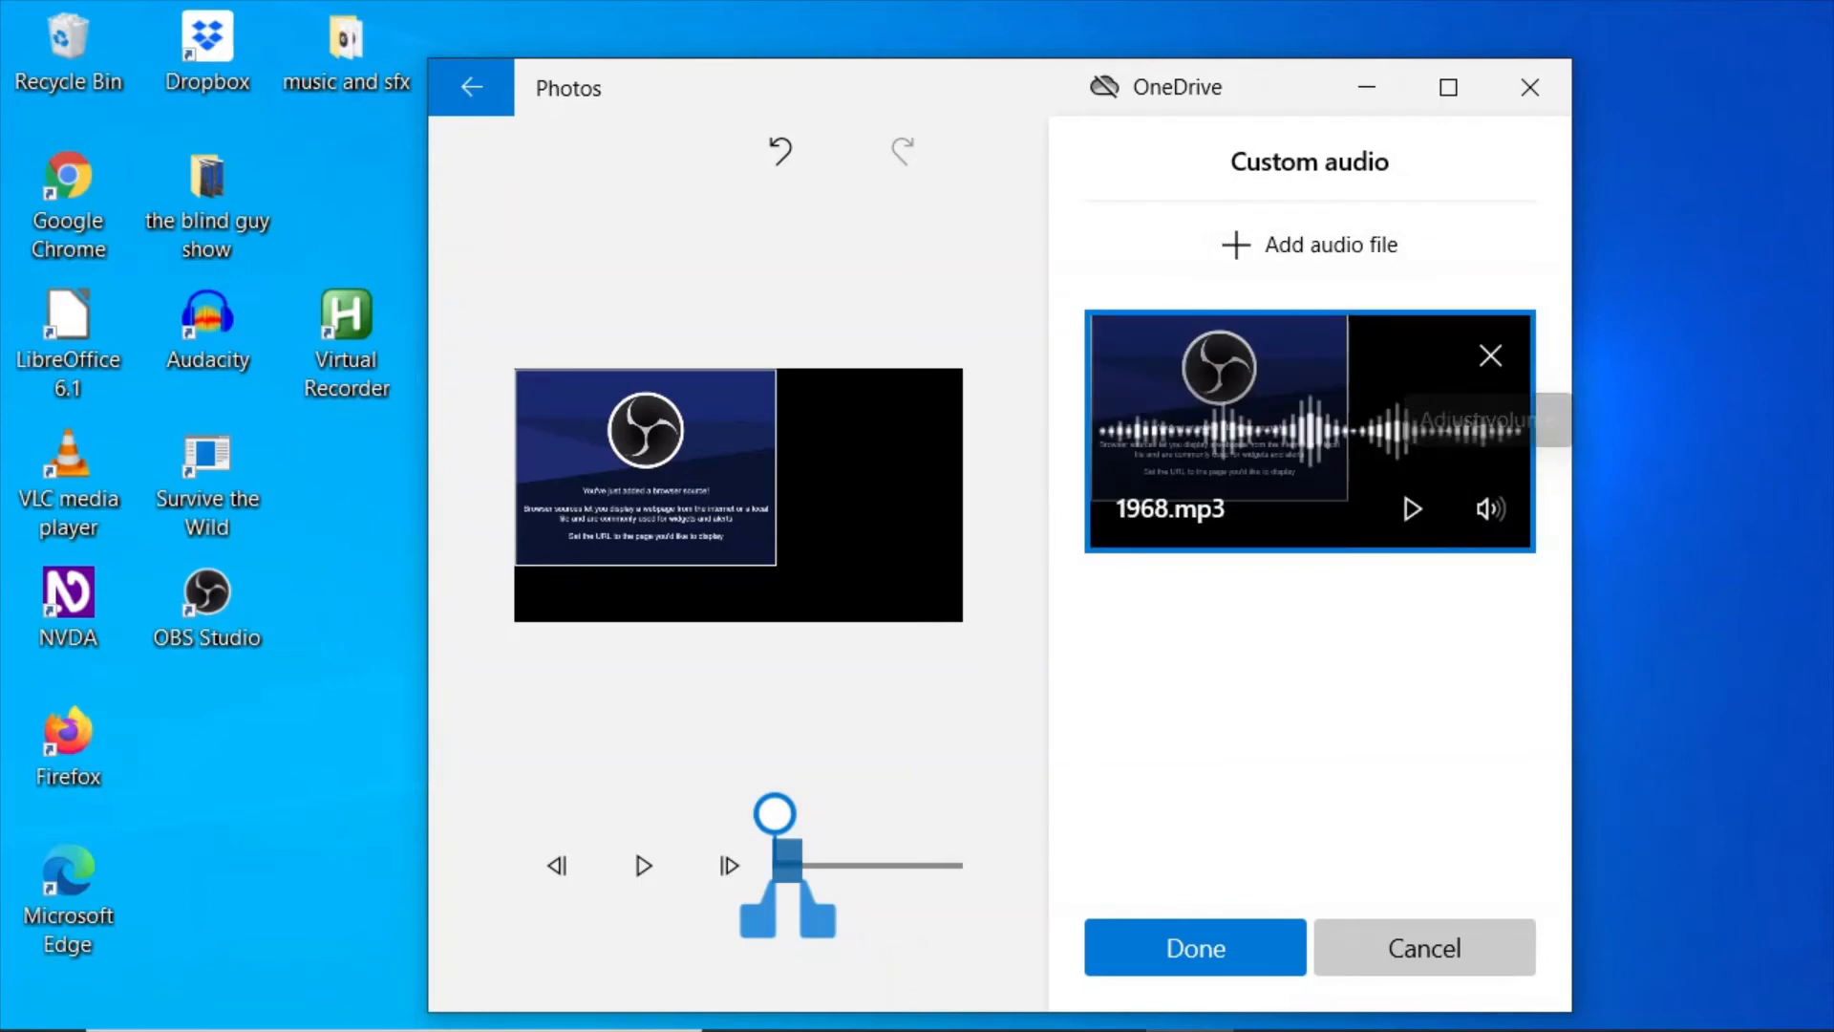
key(Tab)
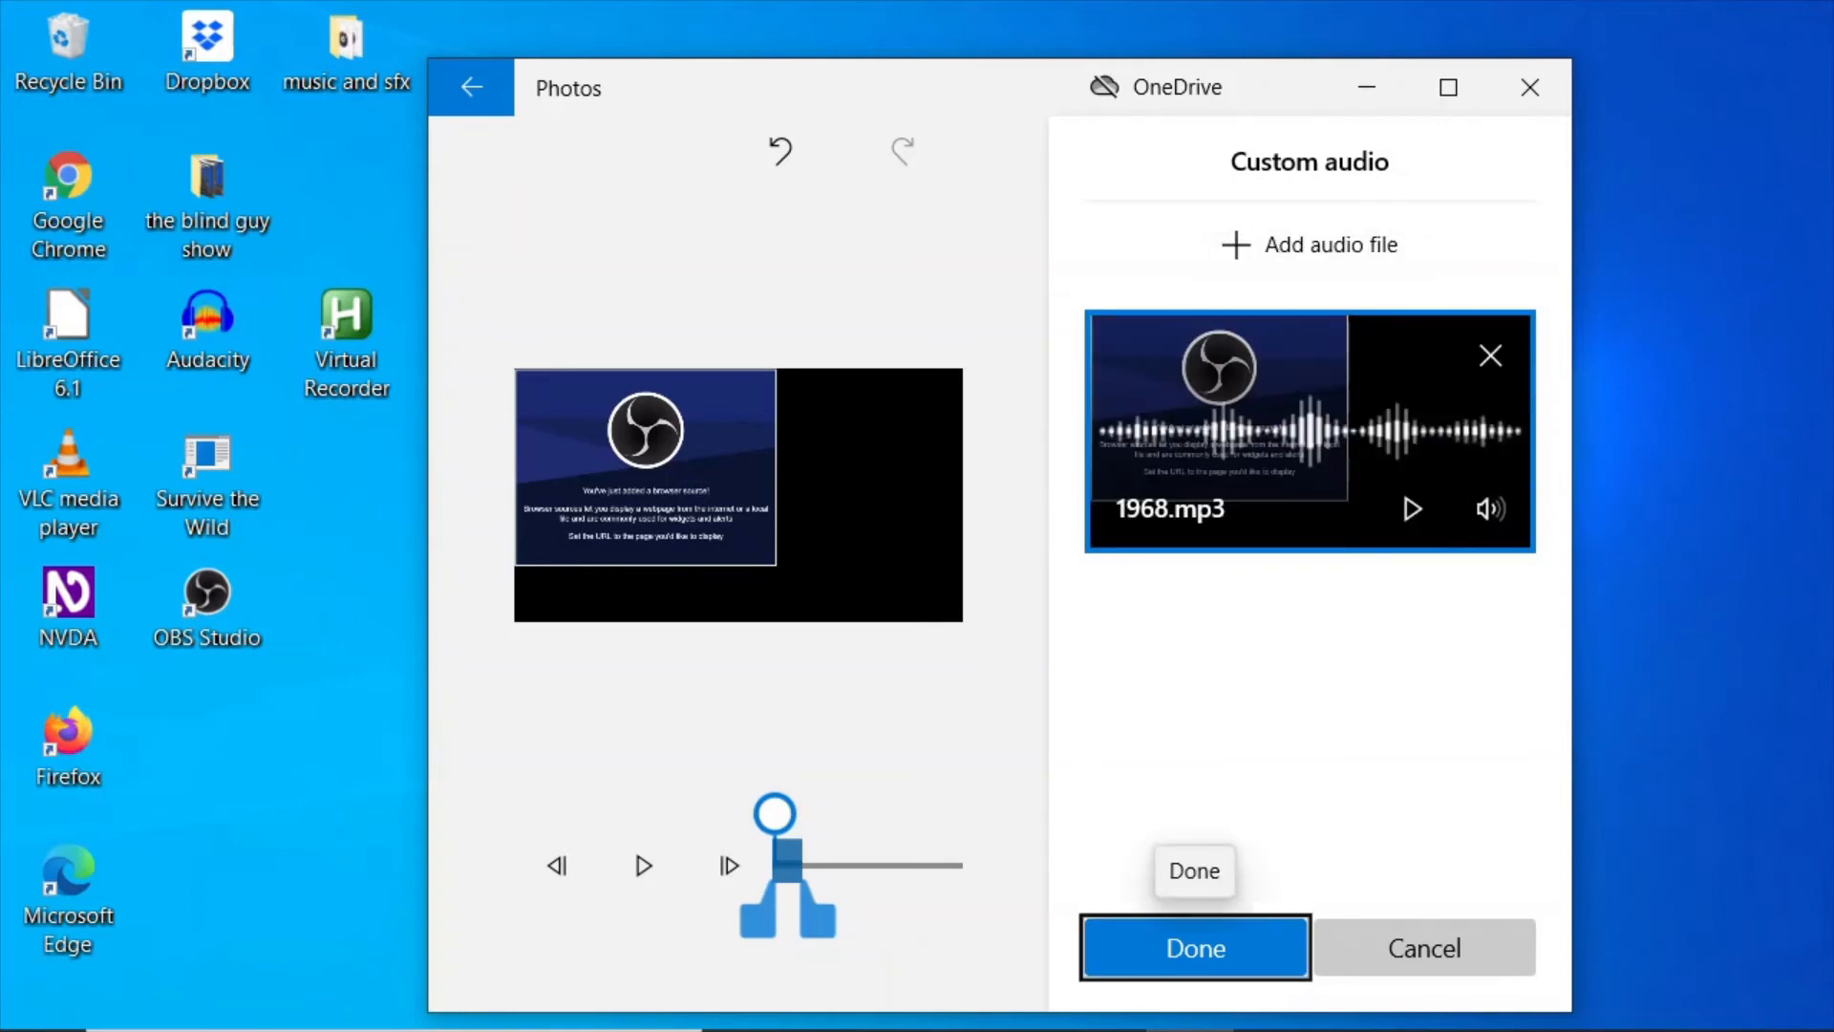
key(Return)
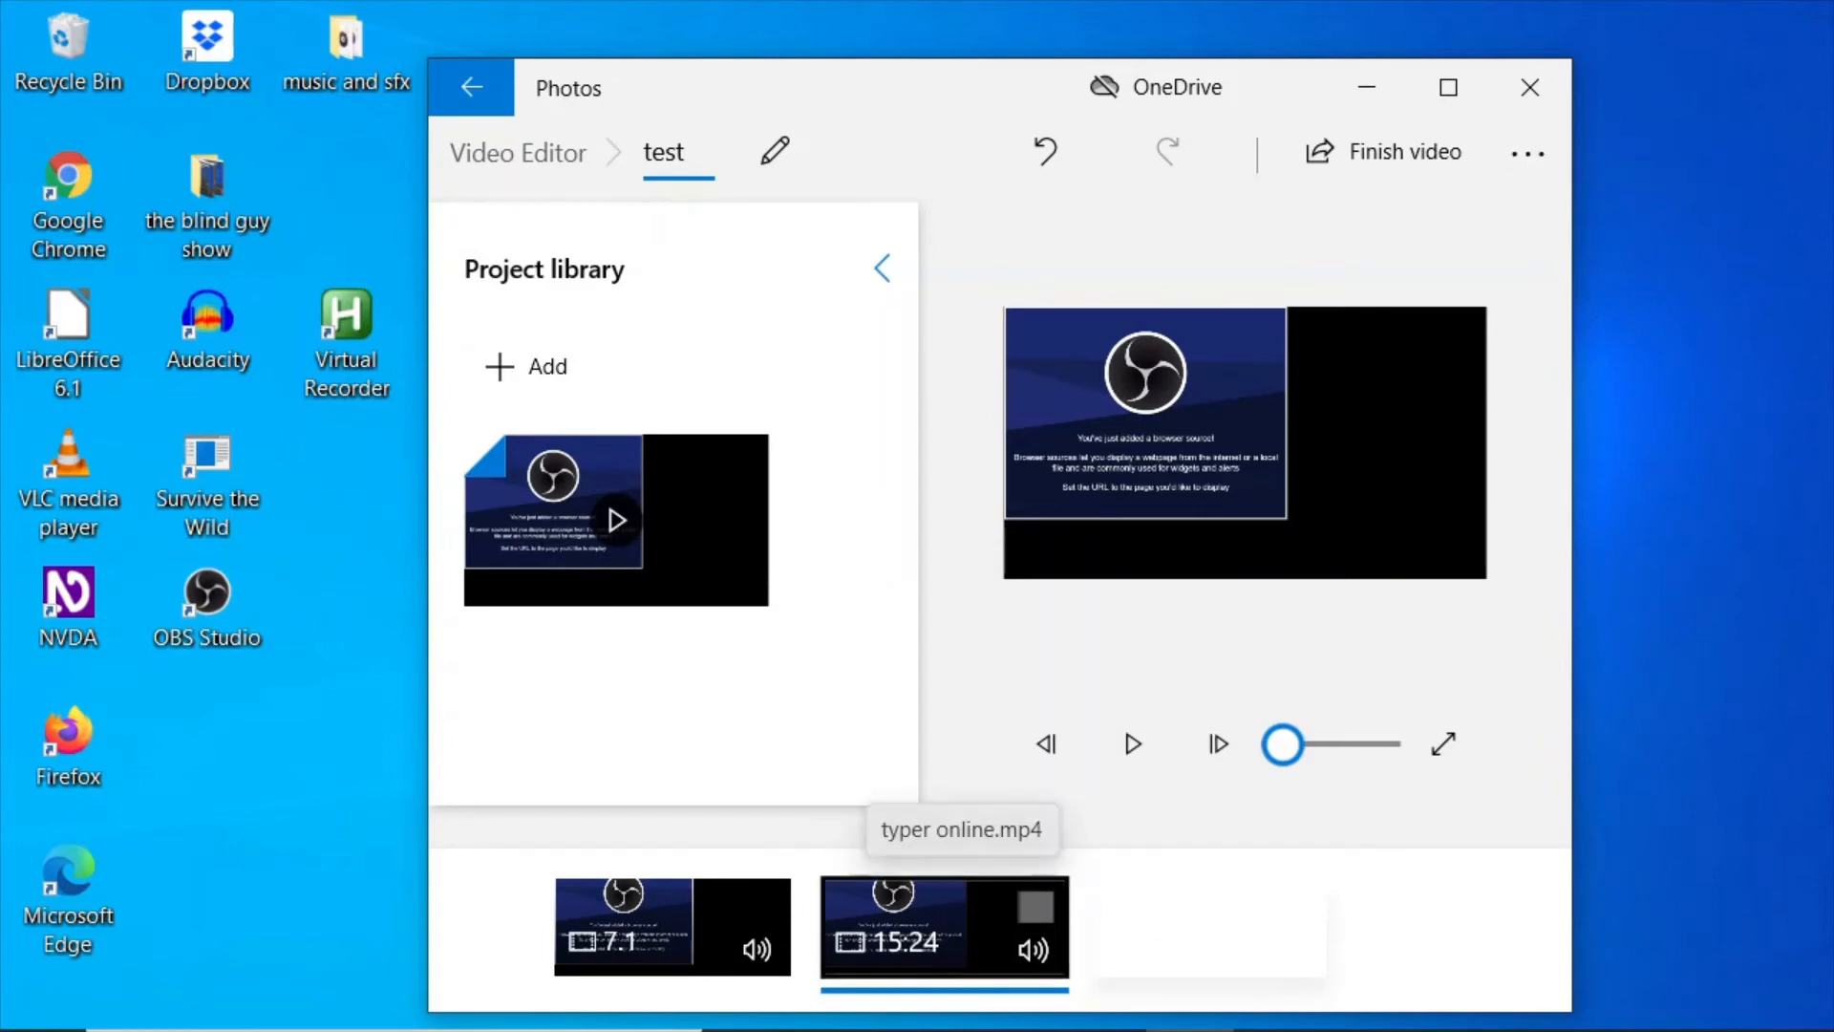
Play and pause the project preview to listen to the video with the custom audio.
key(shift+Tab)
key(shift+Tab)
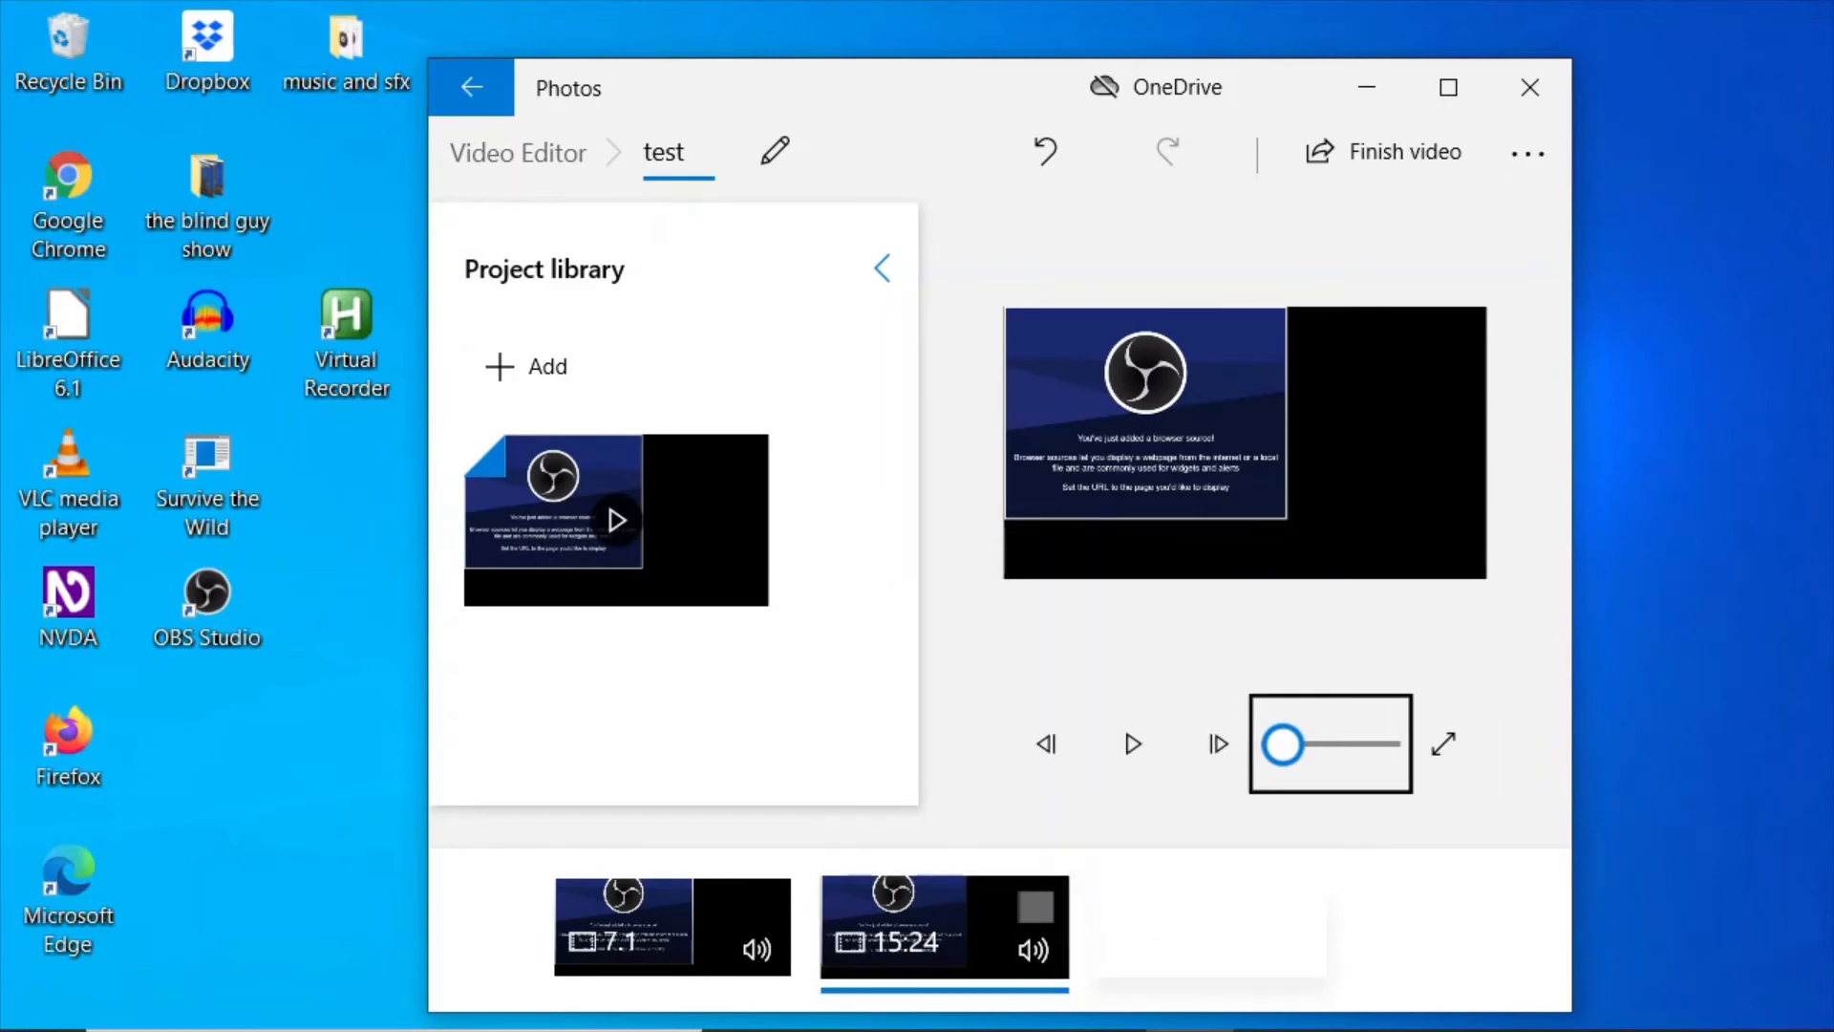
key(shift+Tab)
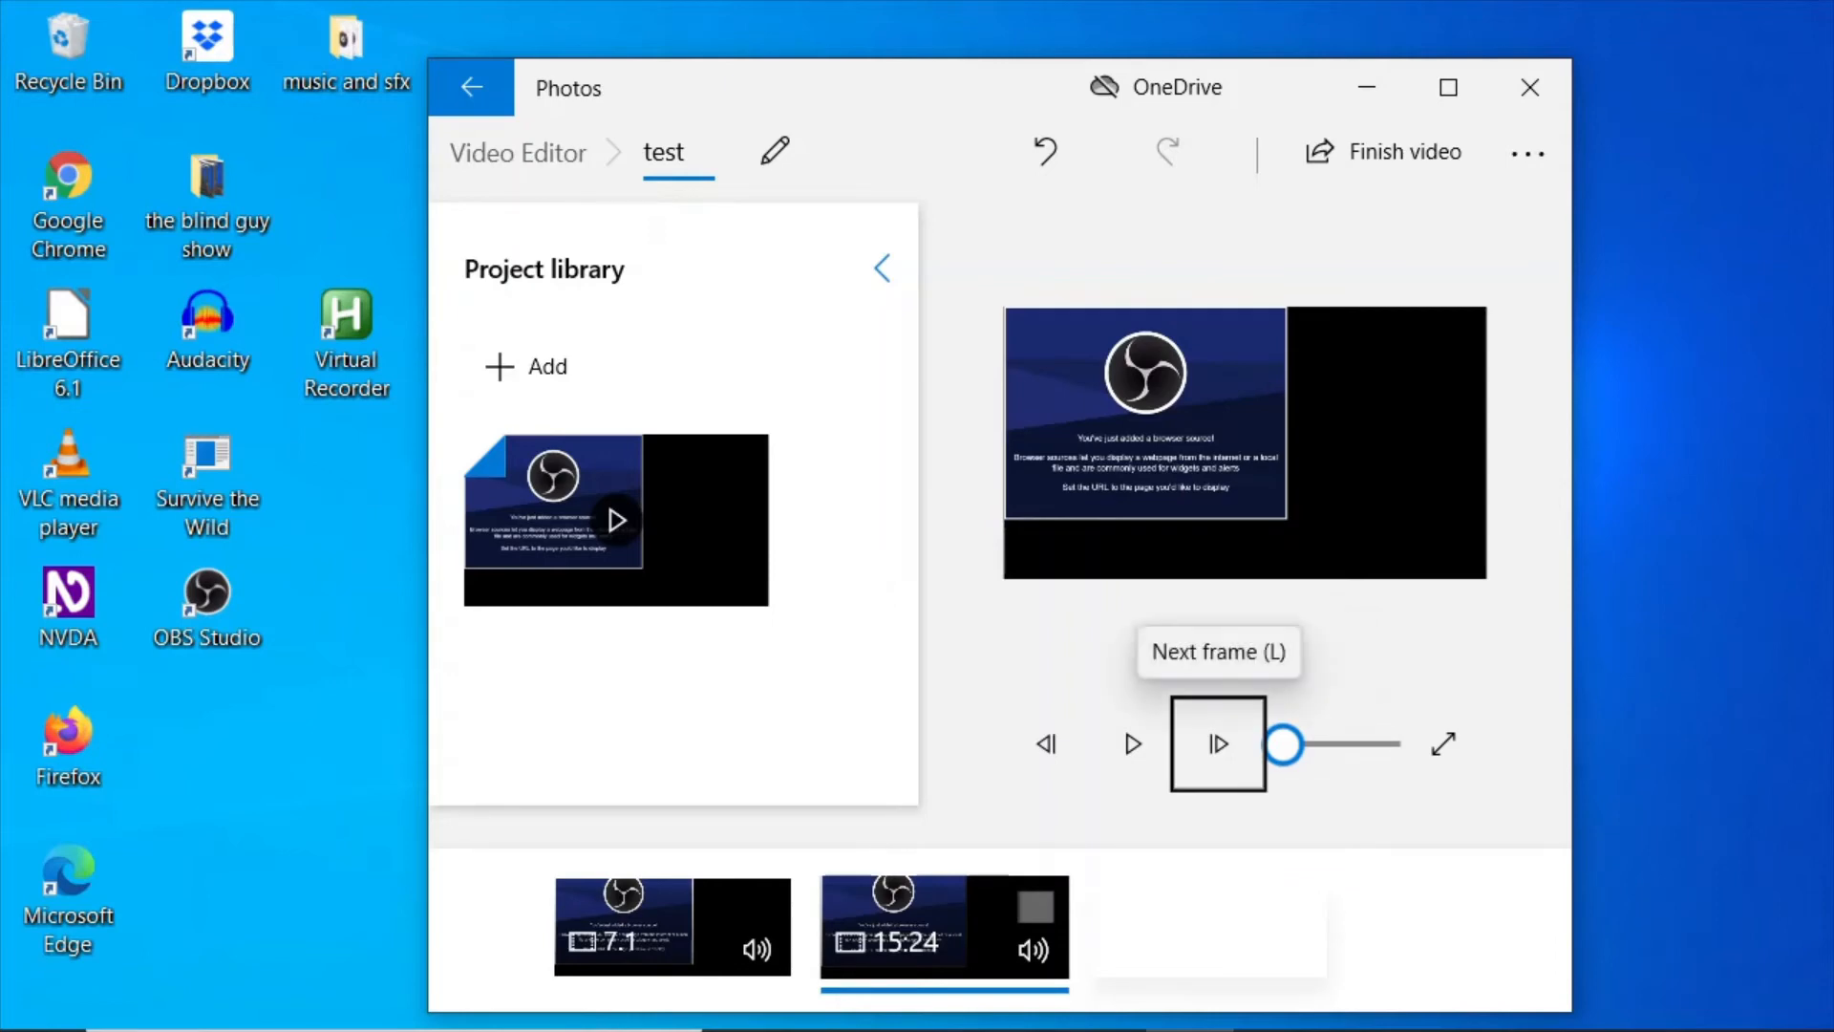
key(shift+Tab)
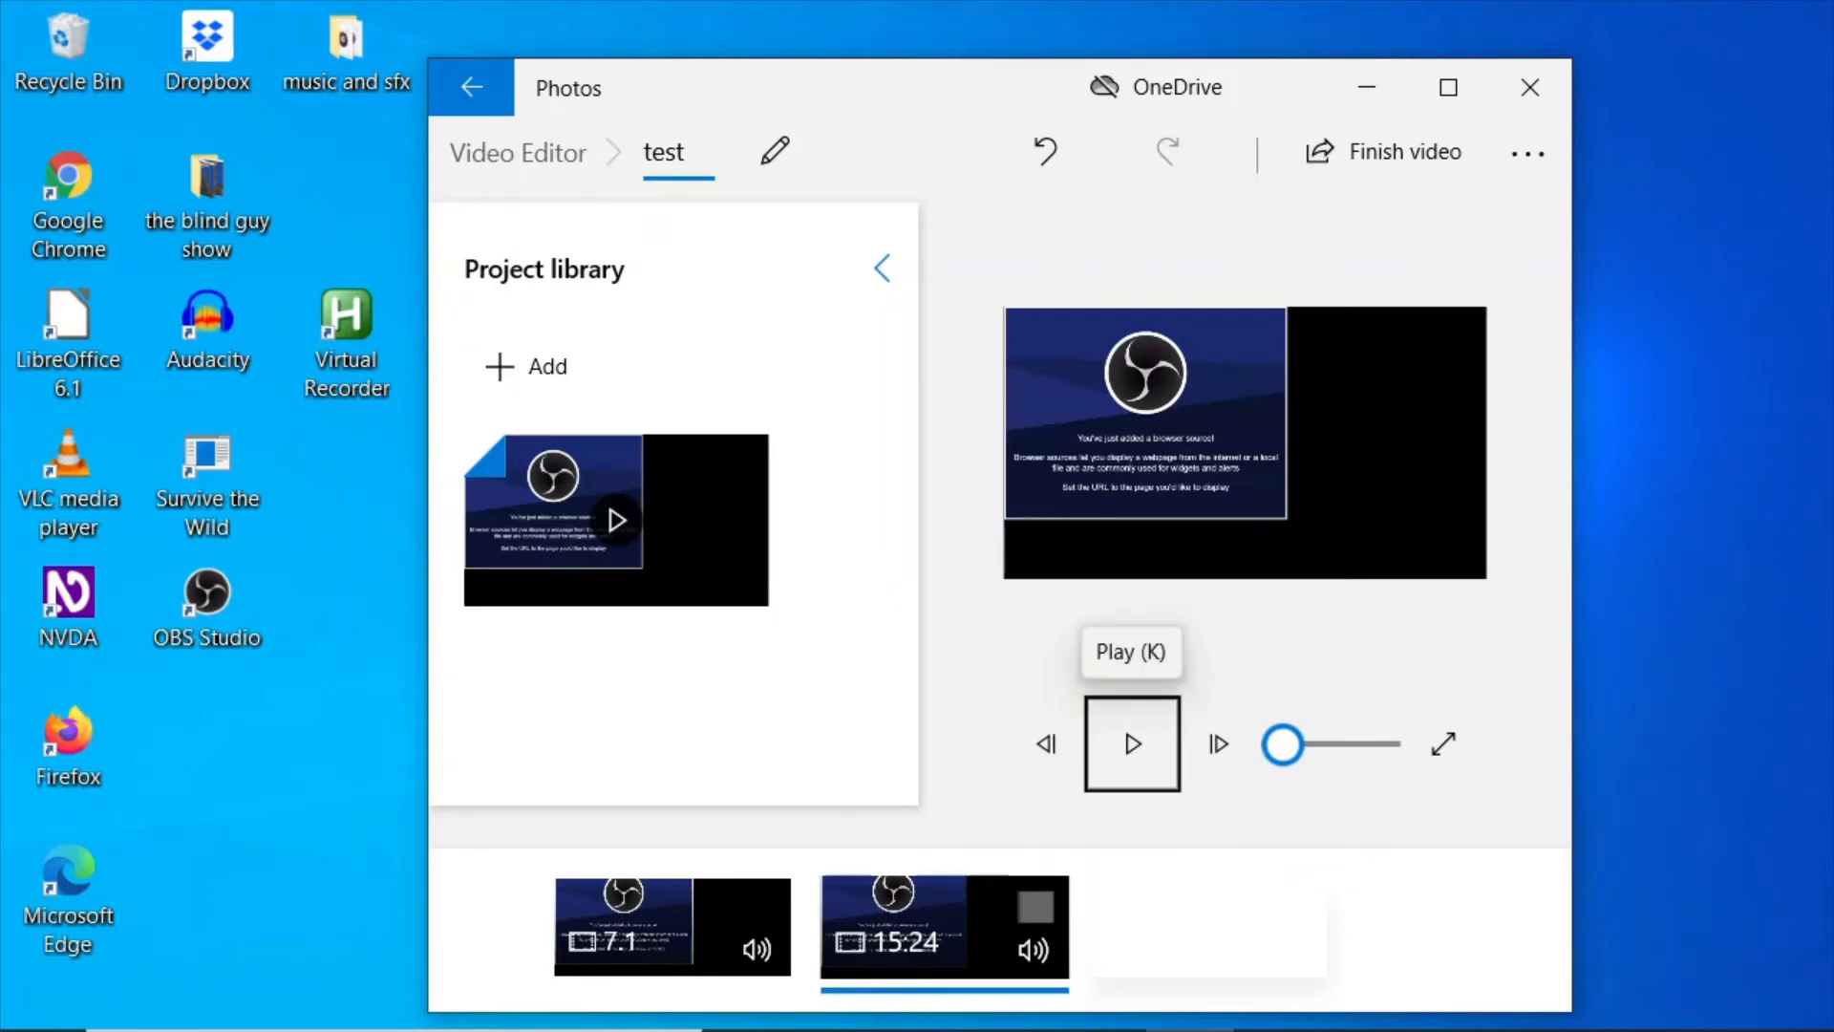
key(space)
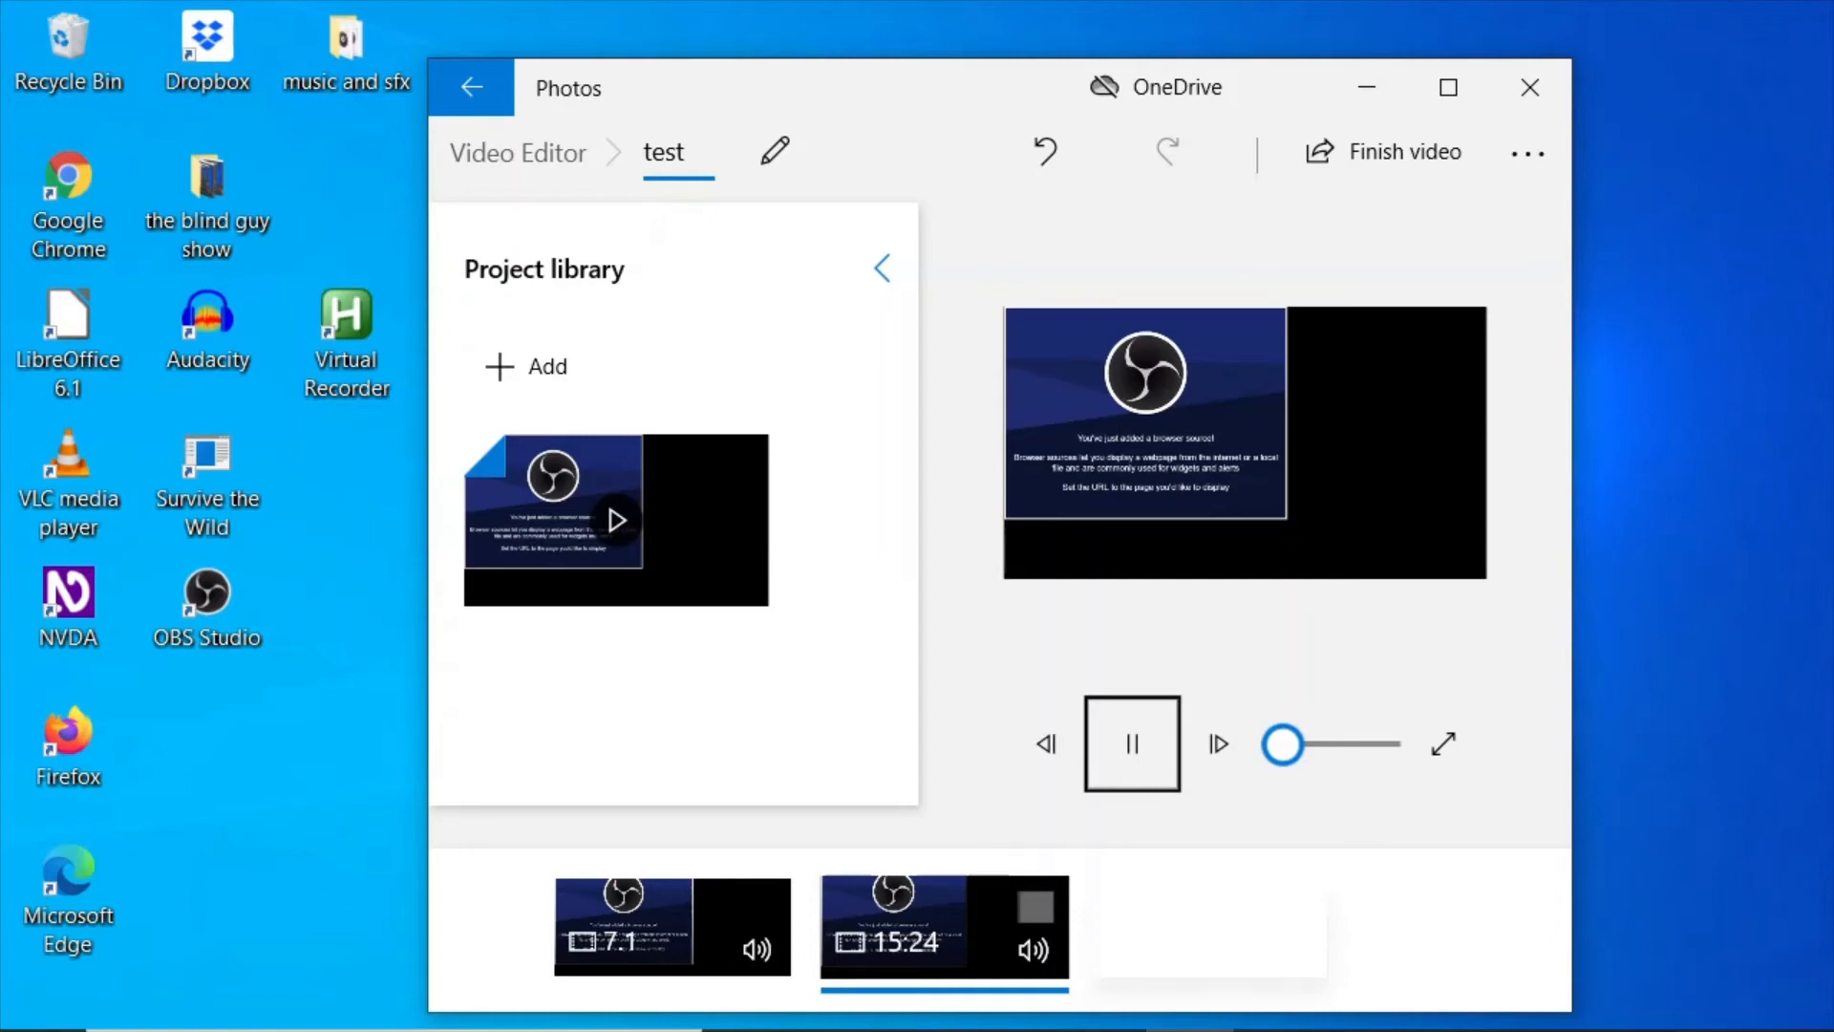
key(space)
key(space)
key(space)
Undo the custom audio changes in the project.
key(shift+Tab)
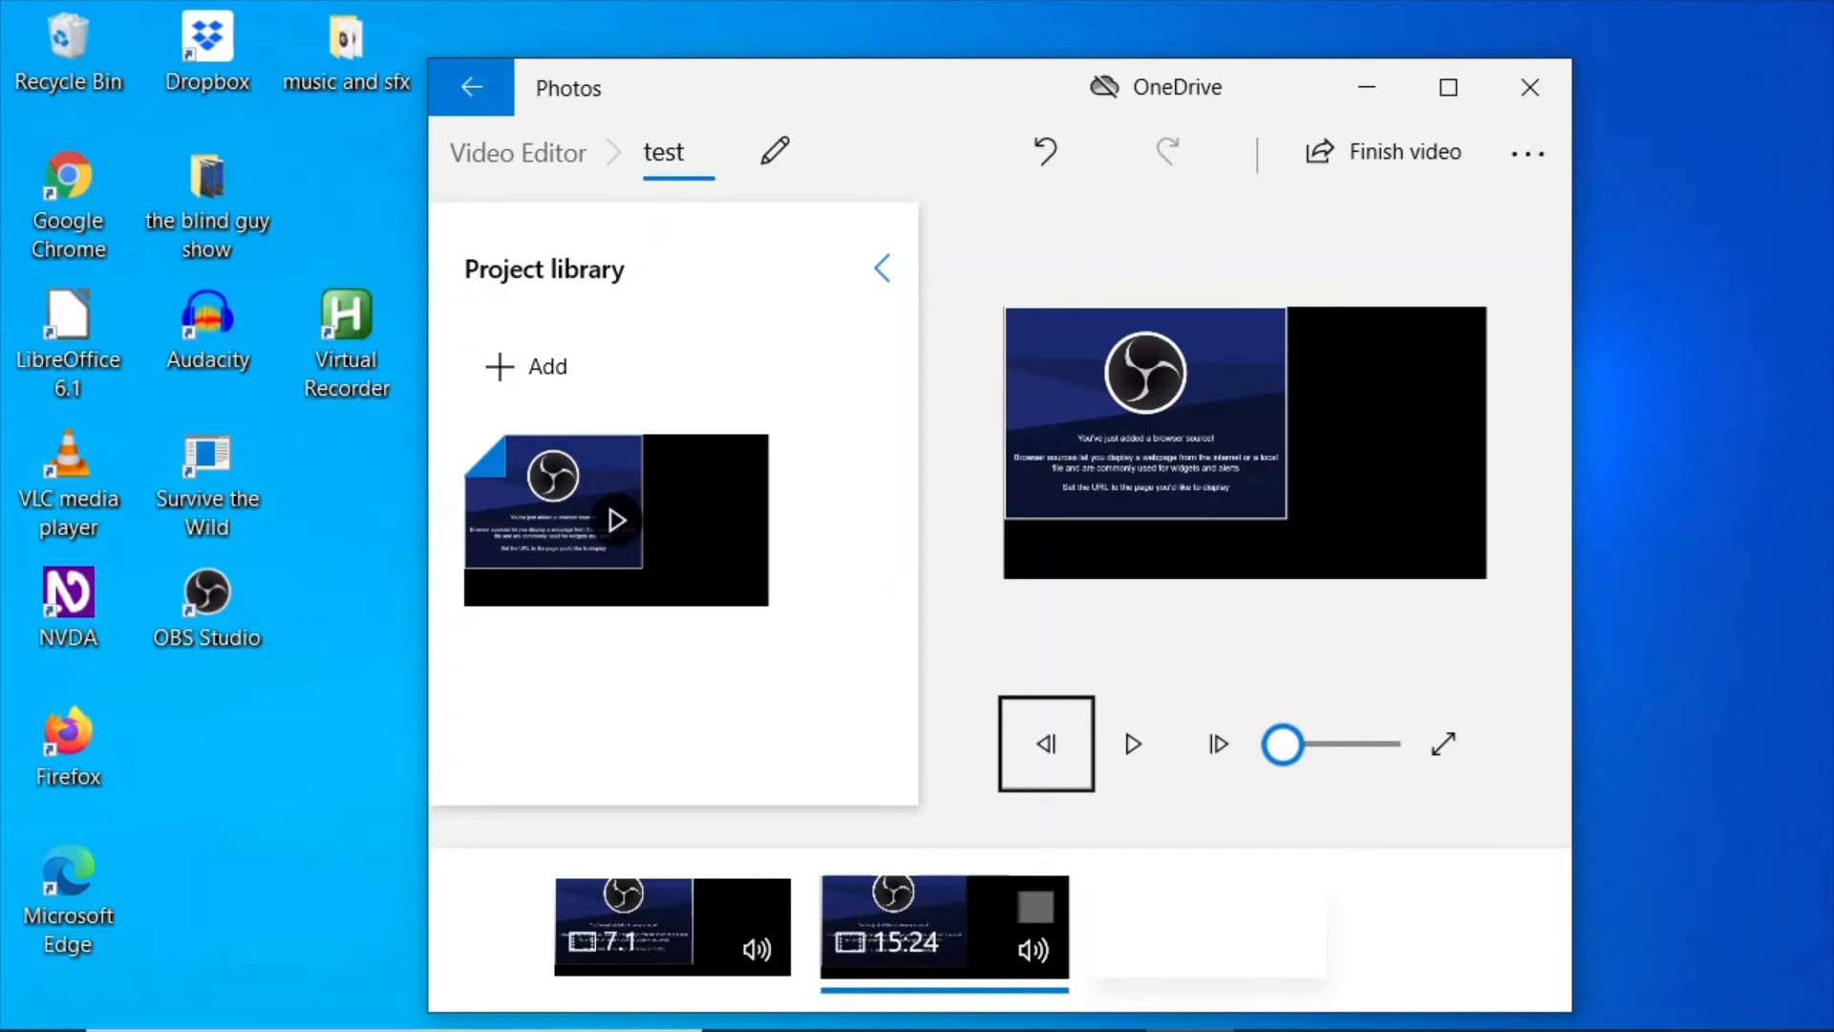
key(shift+Tab)
key(shift+Tab)
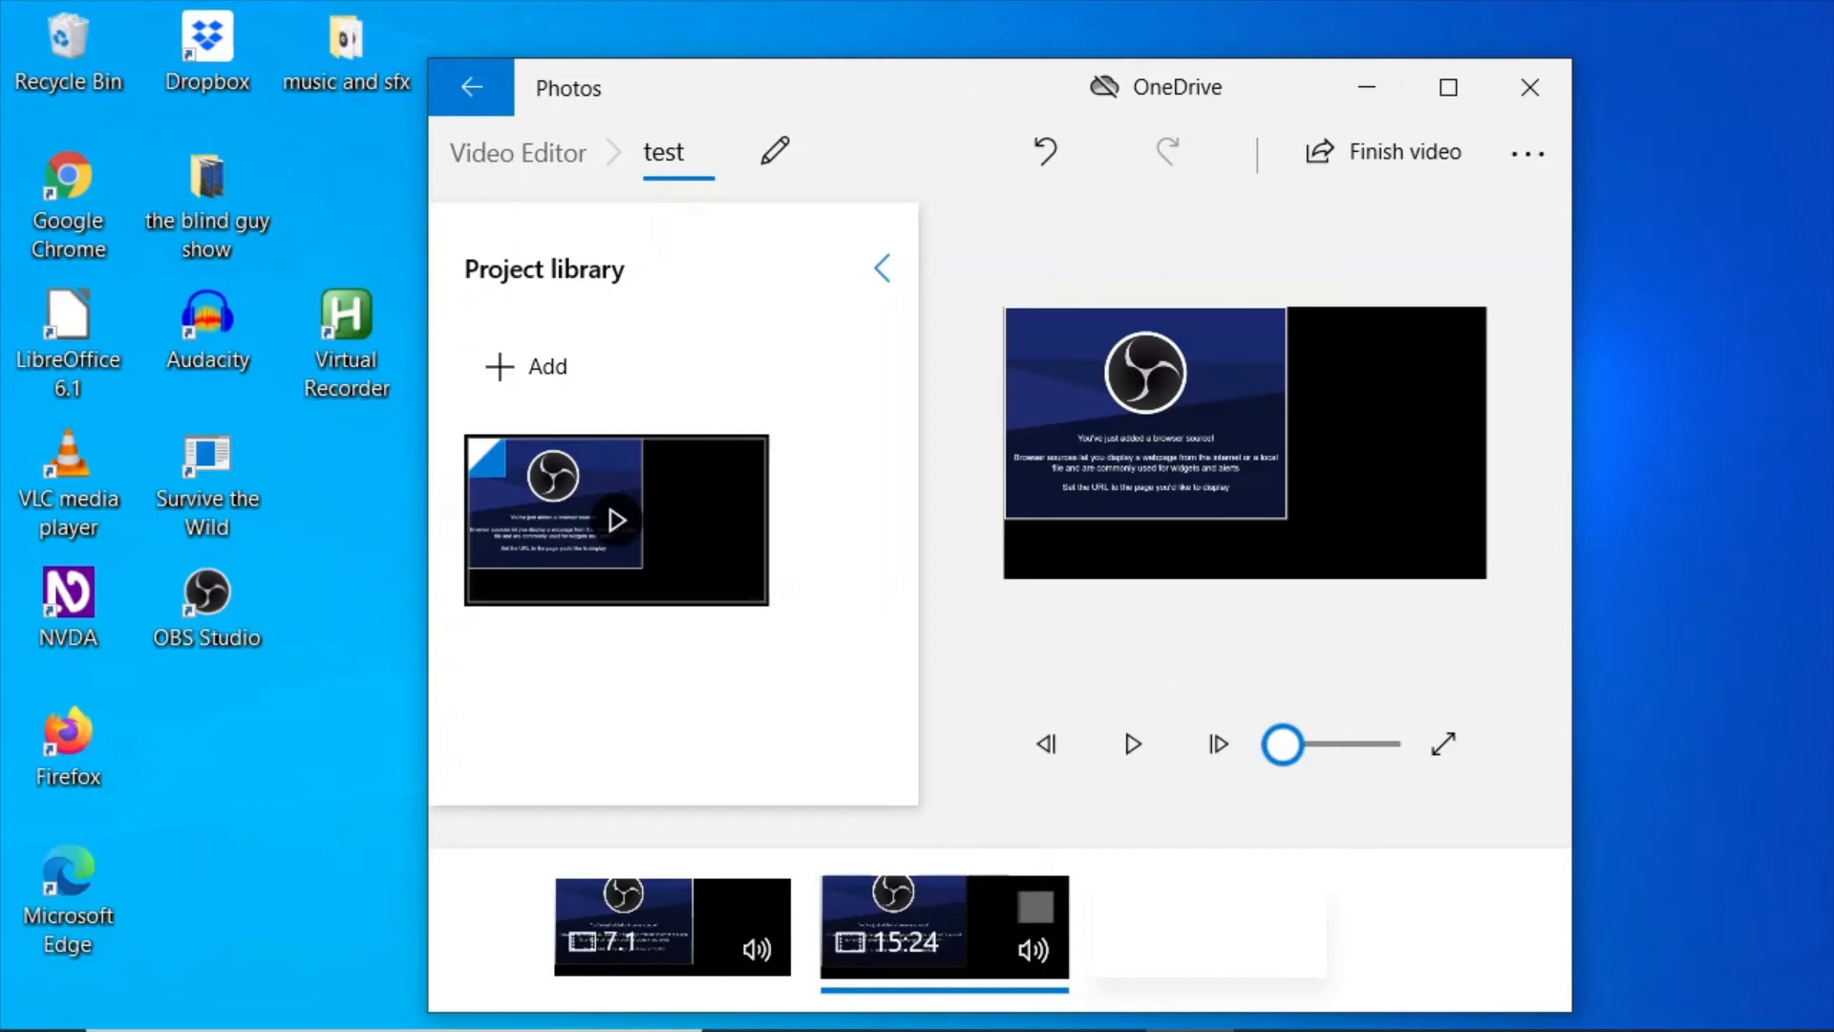
key(shift+Tab)
key(shift+Tab)
key(shift+Tab)
key(shift+Tab)
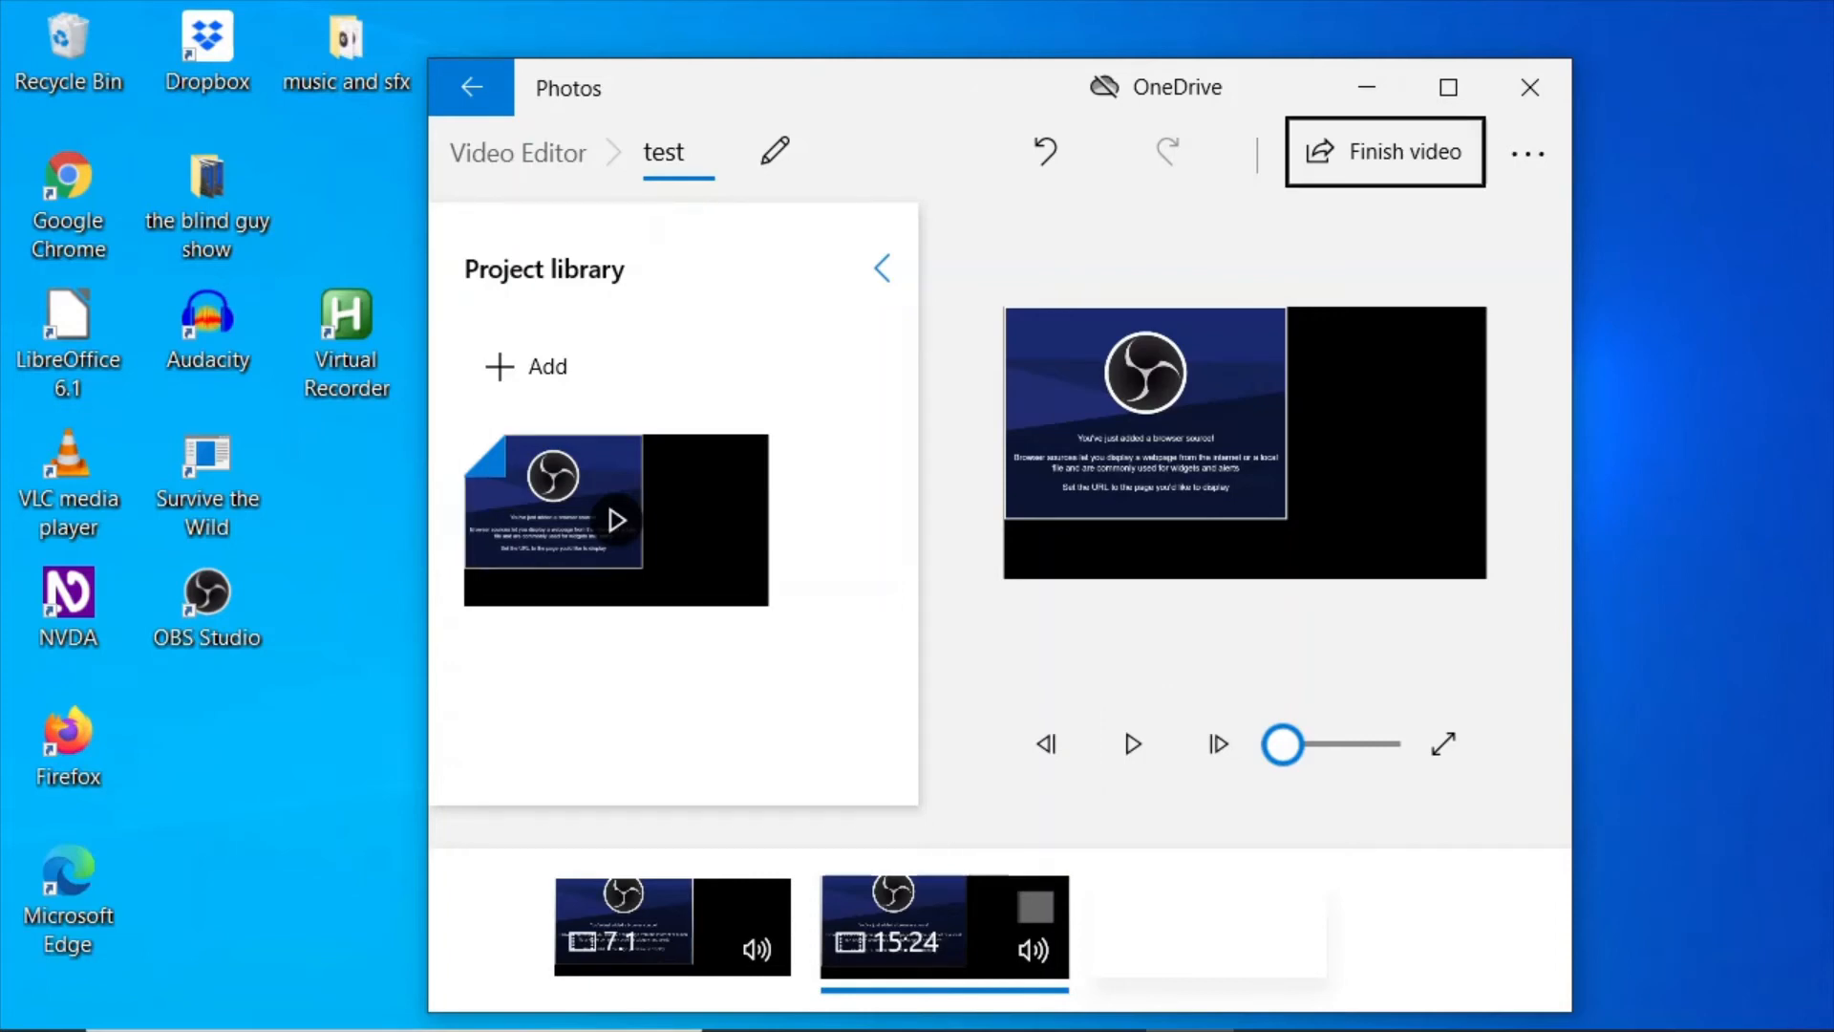
key(shift+Tab)
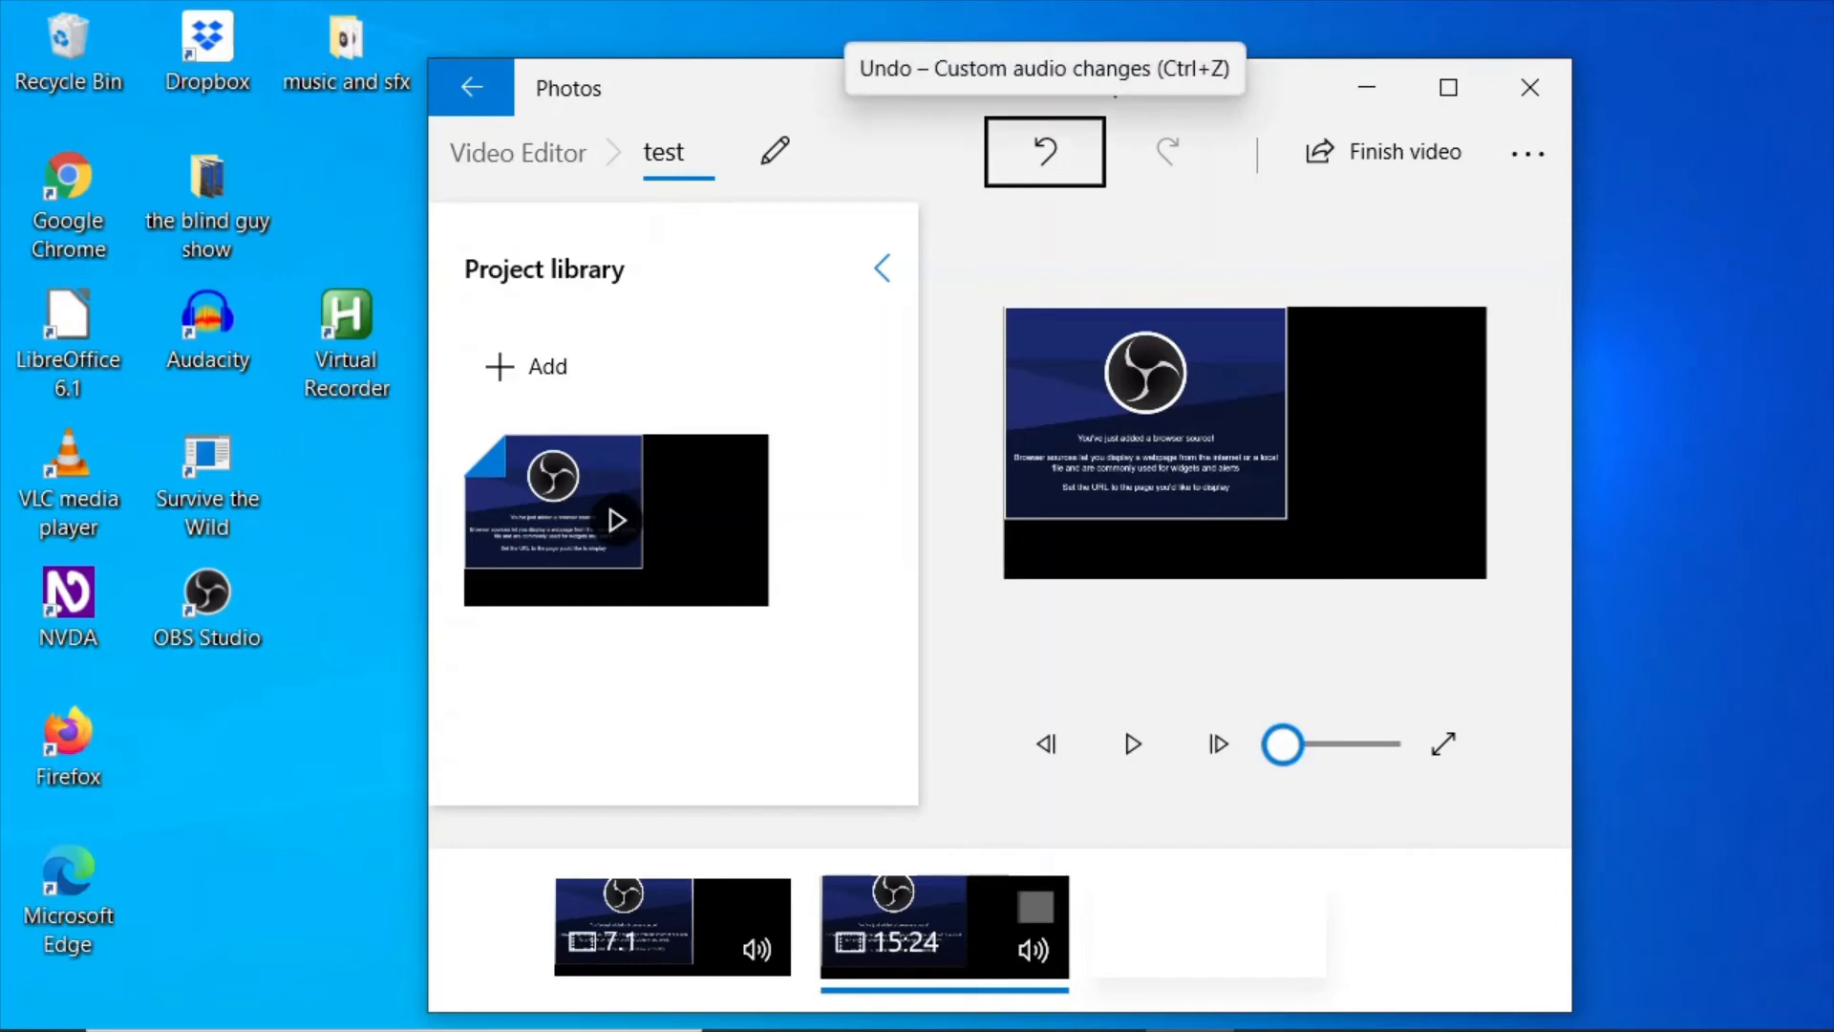
key(Return)
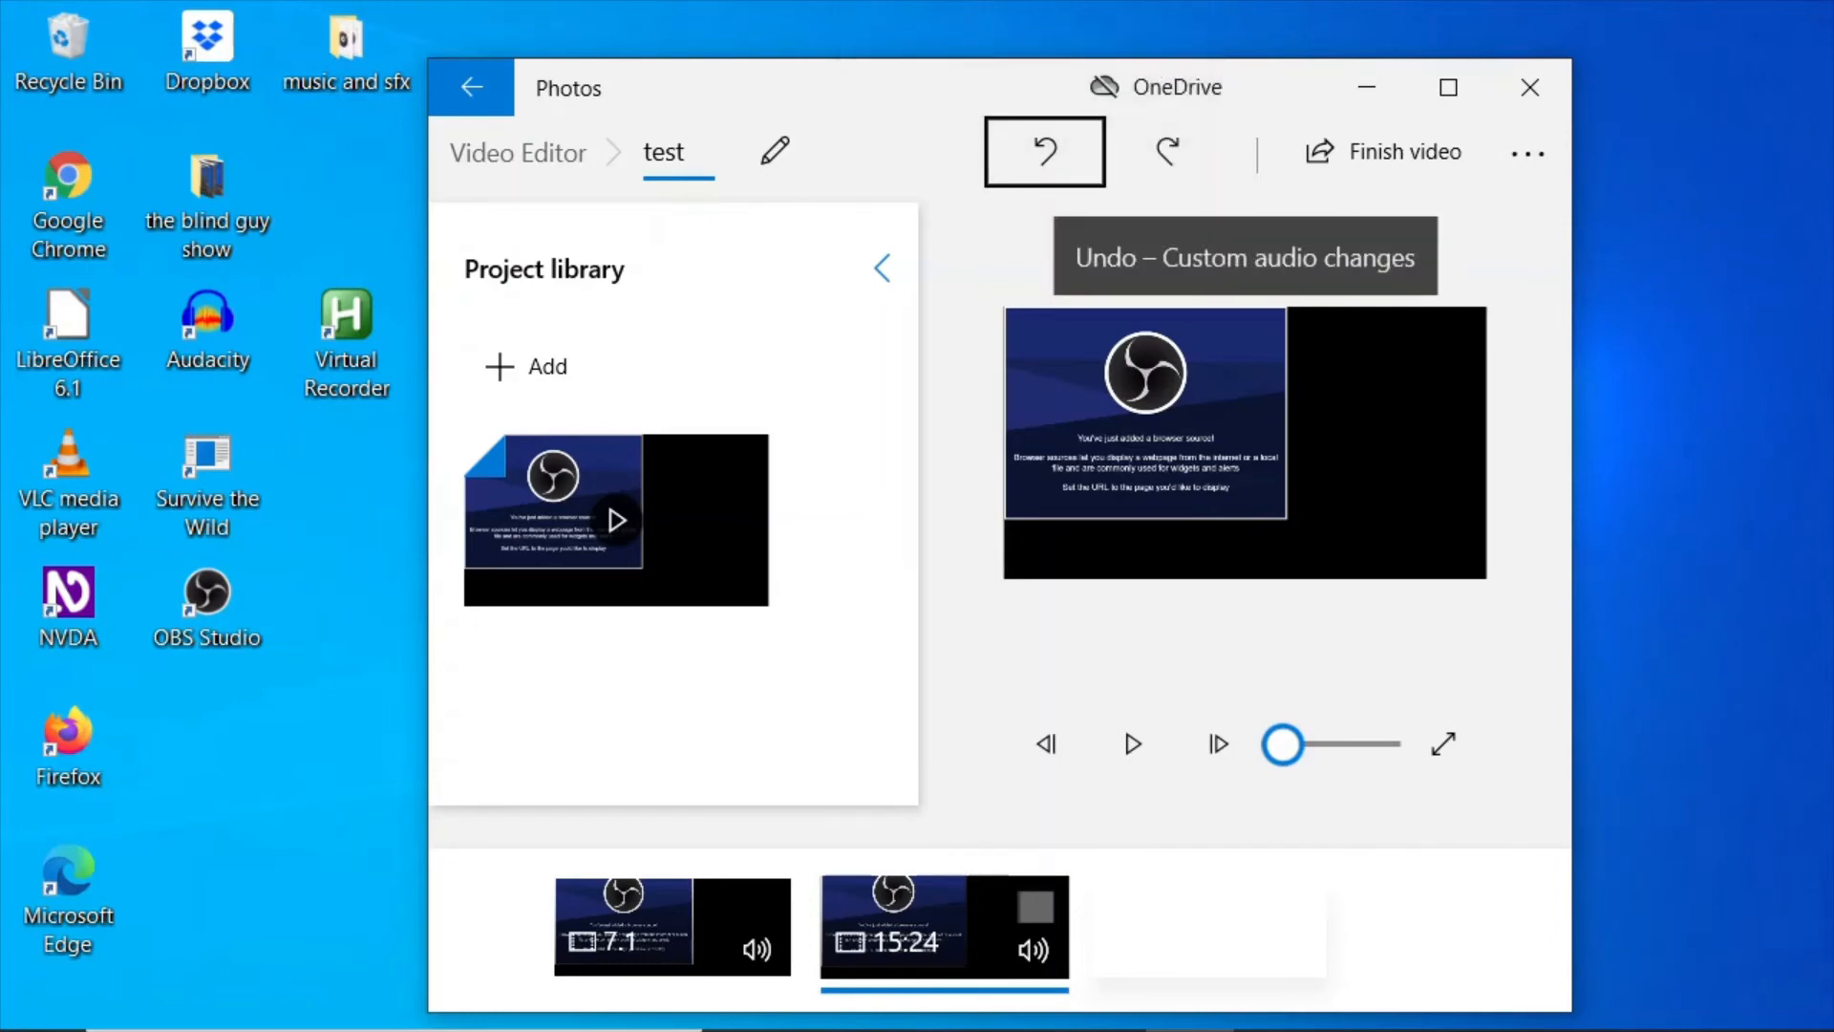
Briefly play and pause the preview to check the project's sound after undoing the custom audio.
key(Tab)
key(Tab)
key(Tab)
key(Tab)
key(Tab)
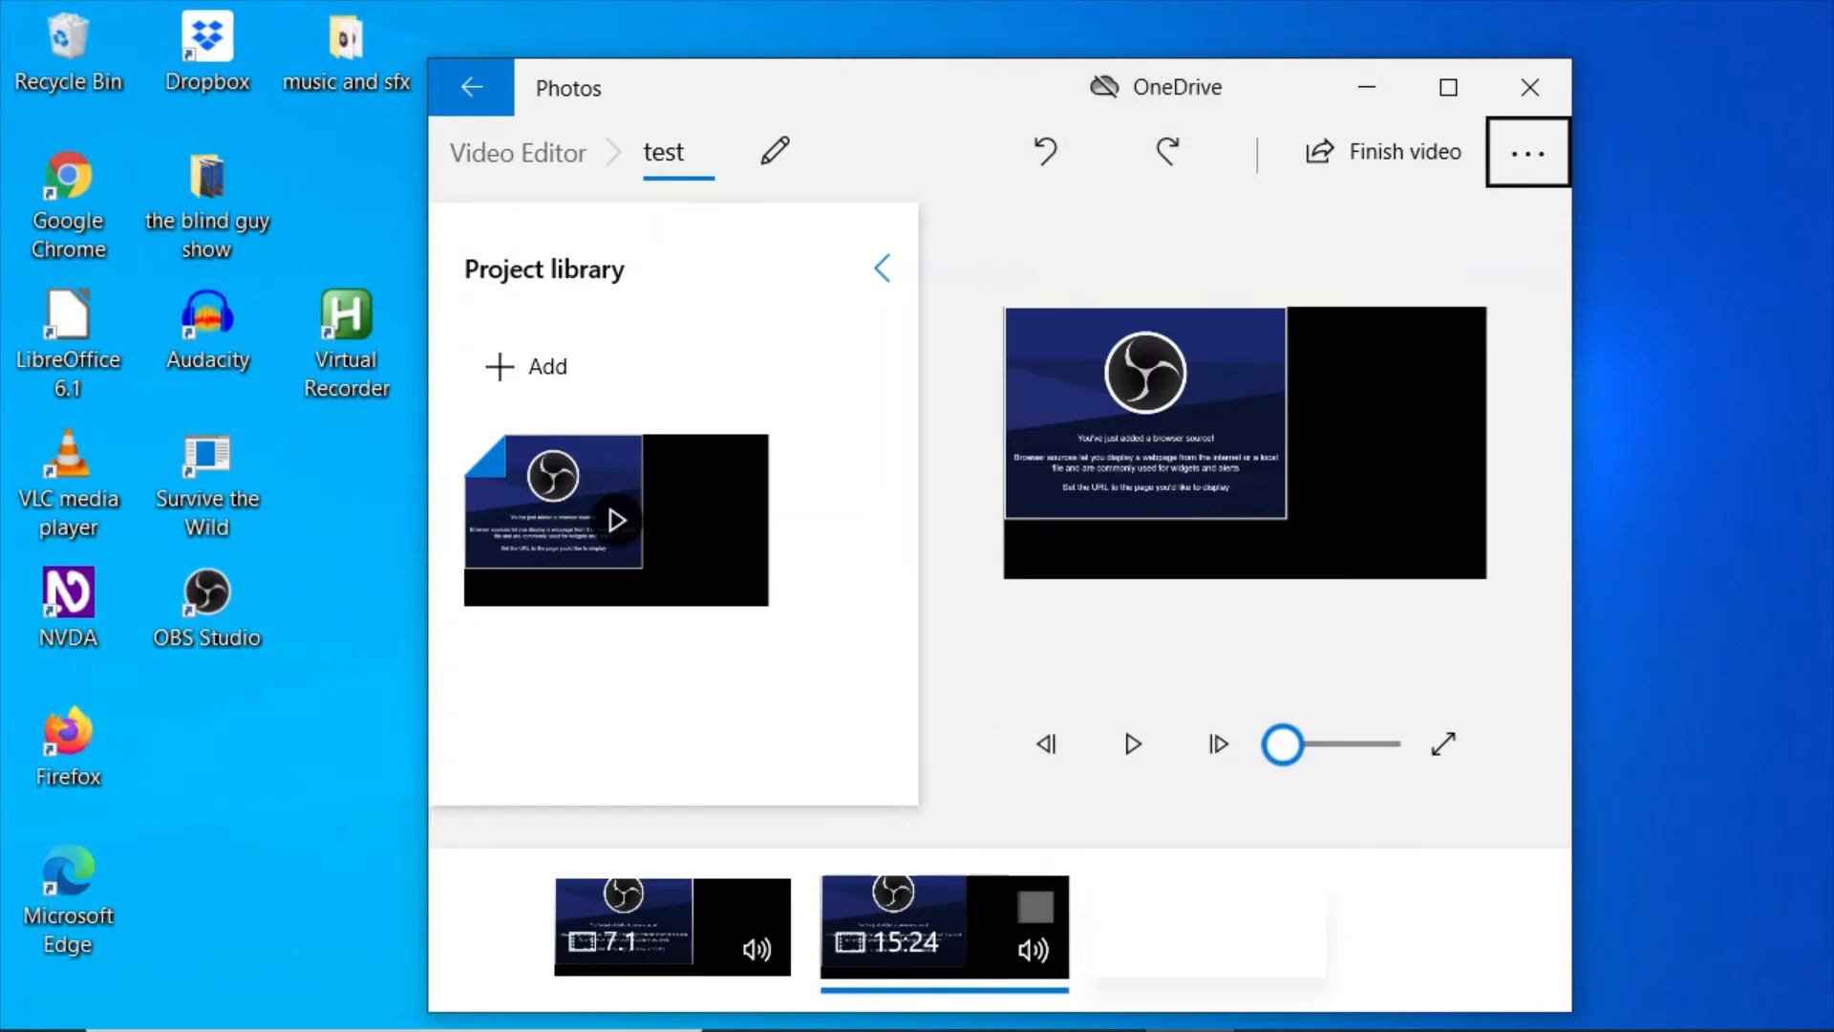
key(Tab)
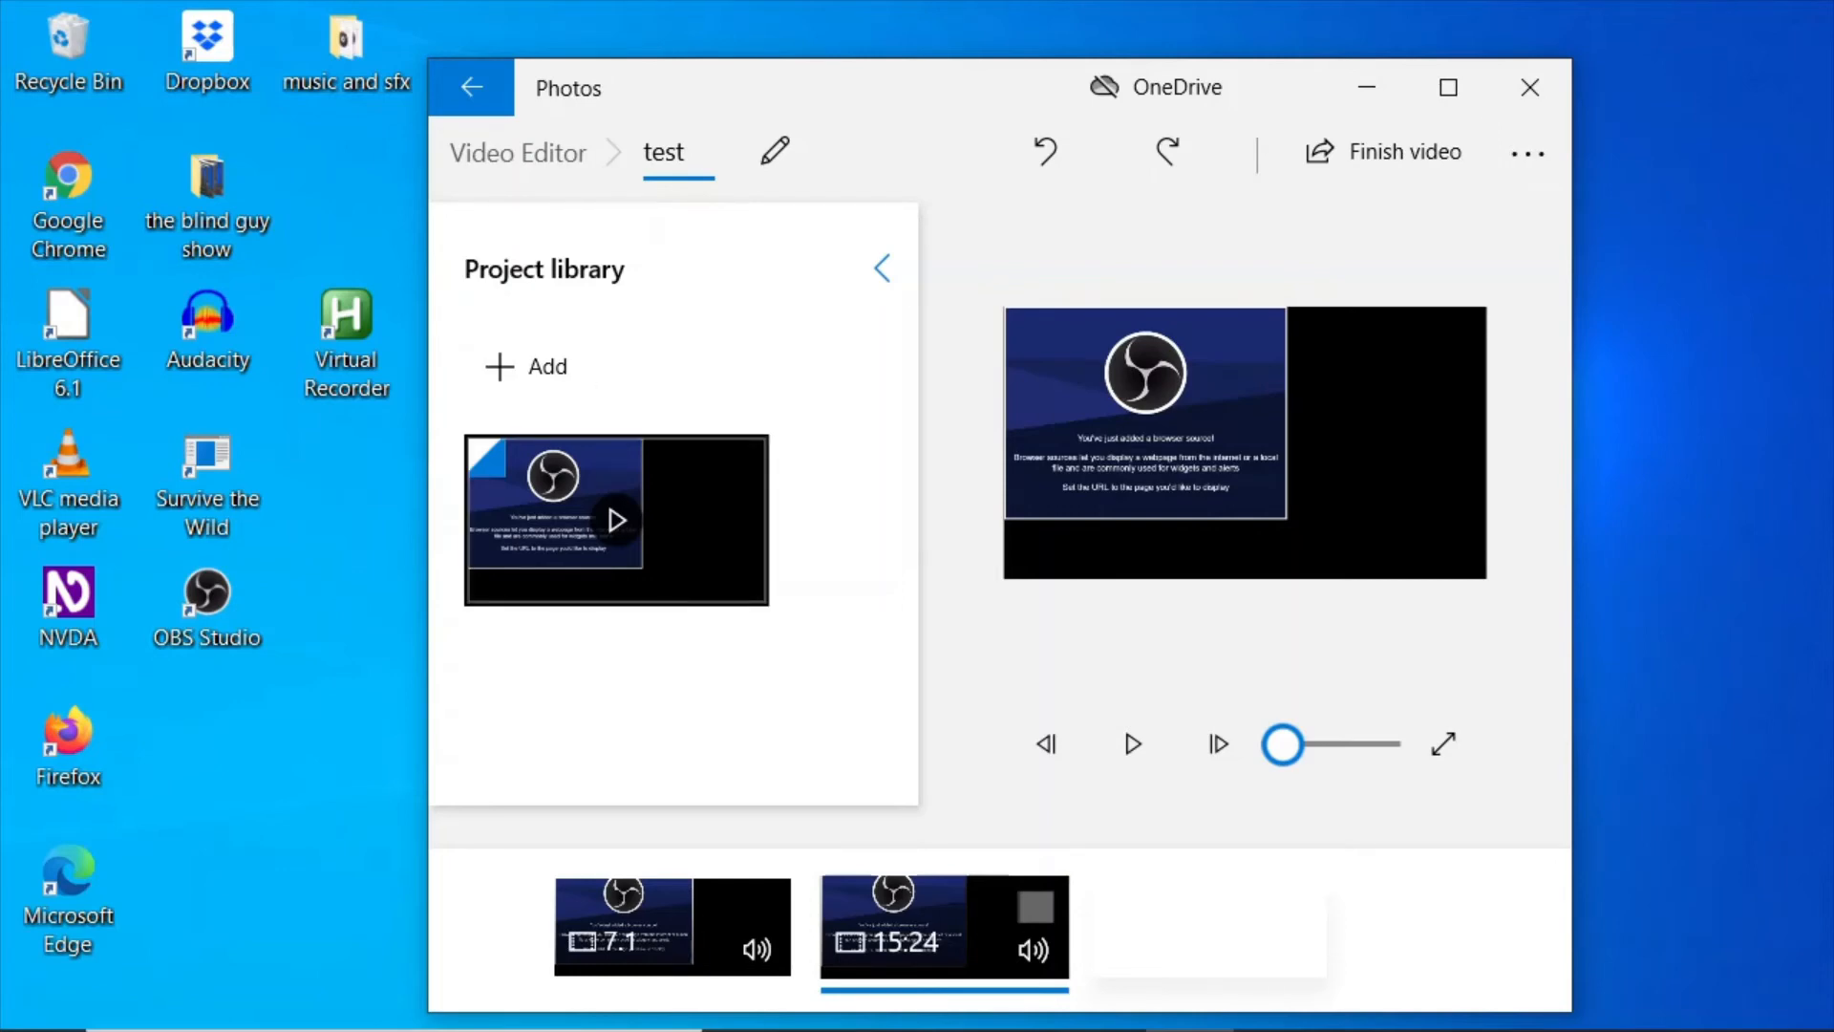
key(Tab)
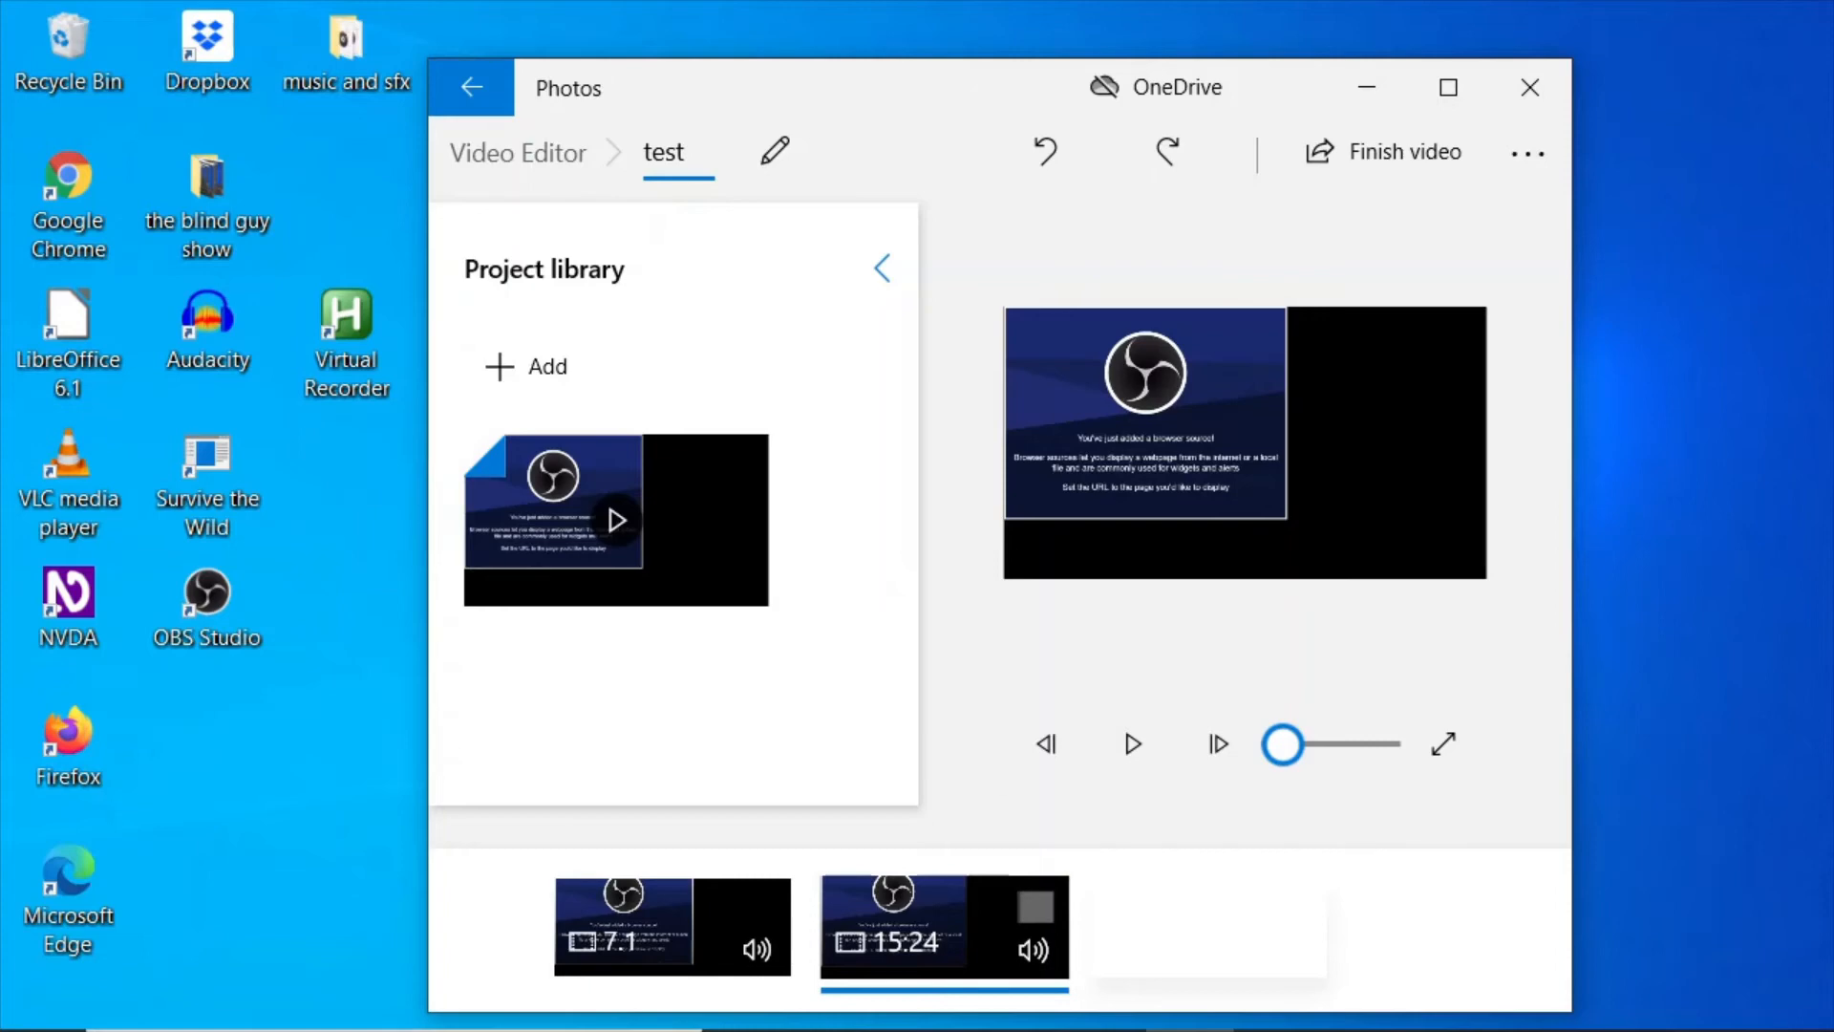
key(Tab)
key(Tab)
key(Tab)
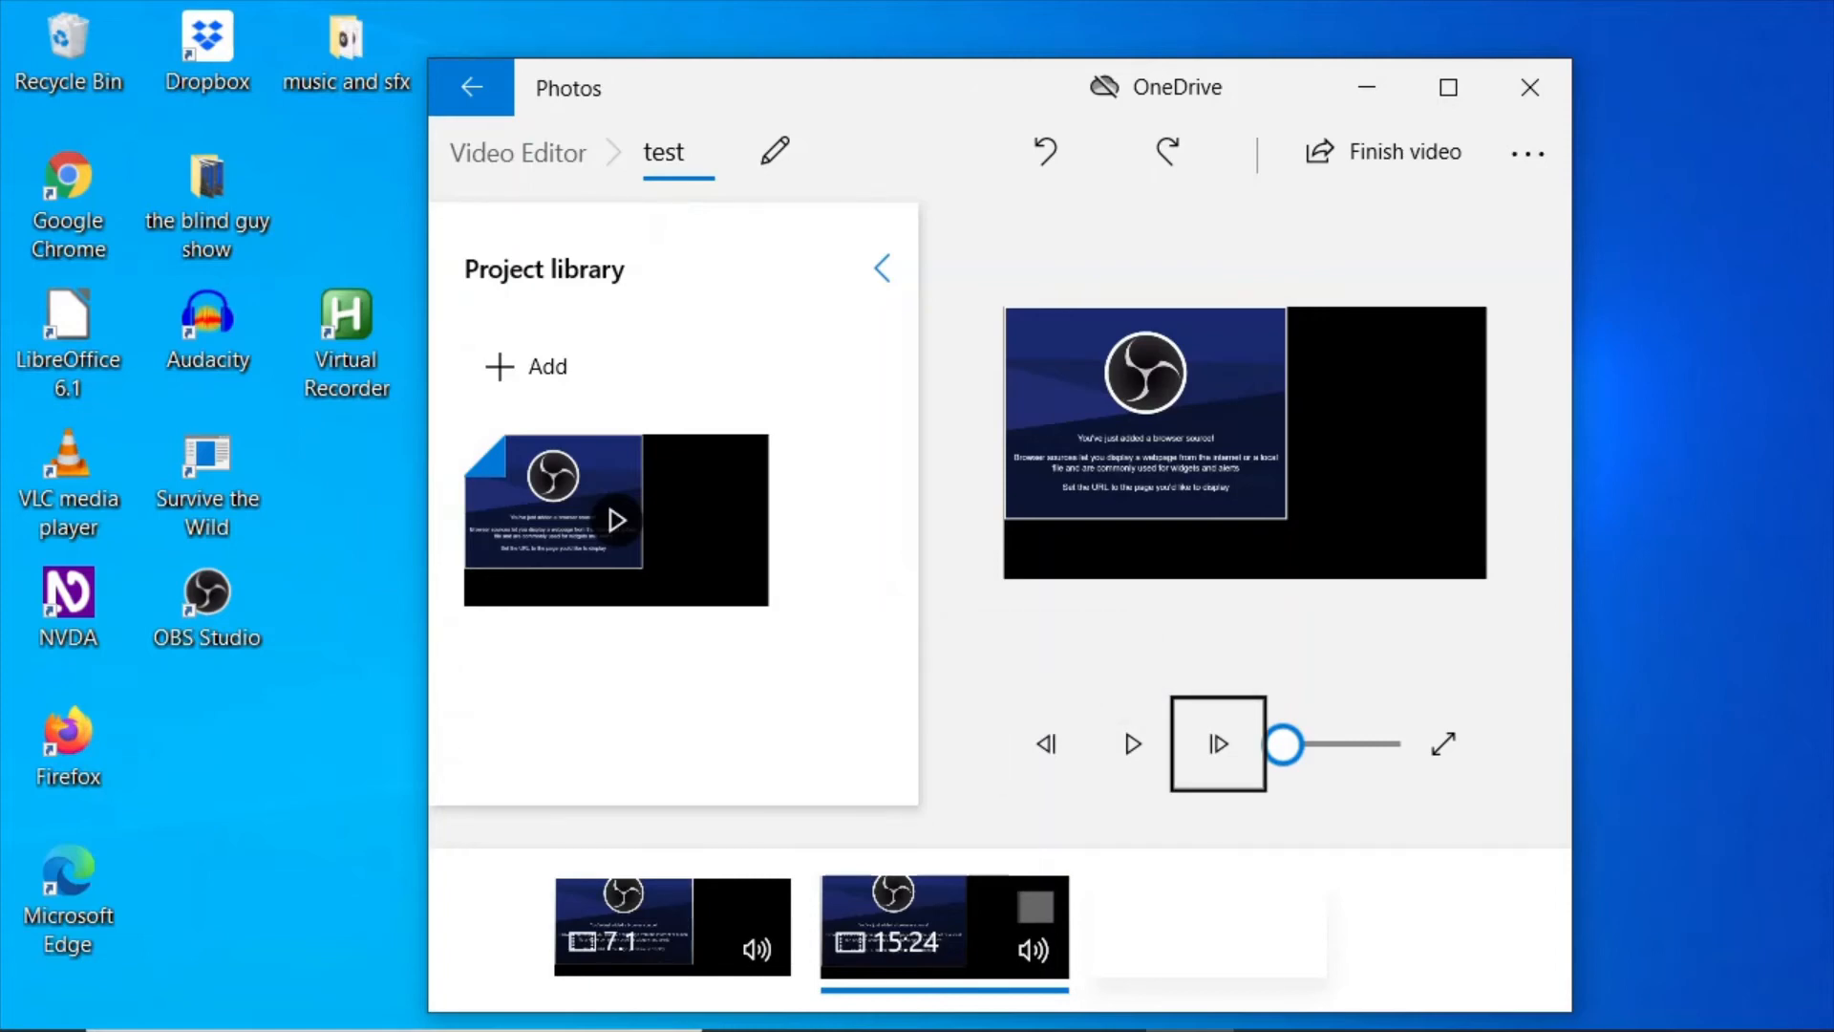
key(shift+Tab)
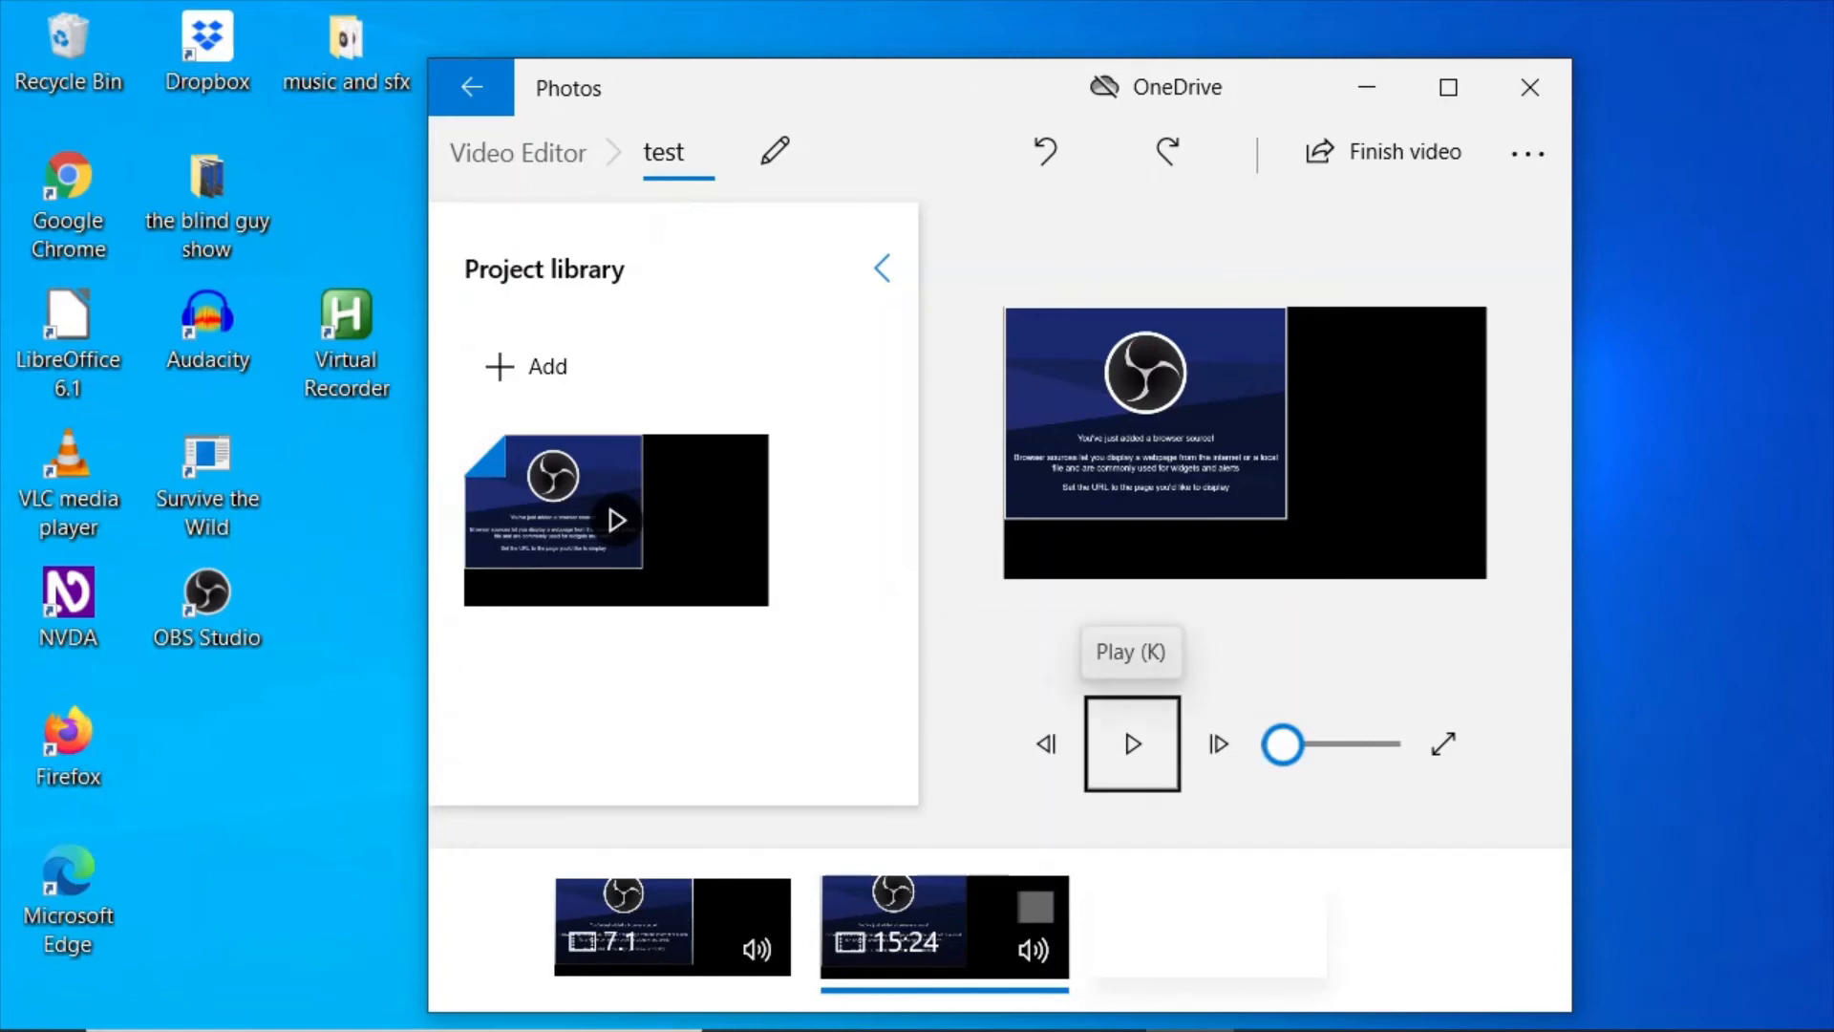
key(space)
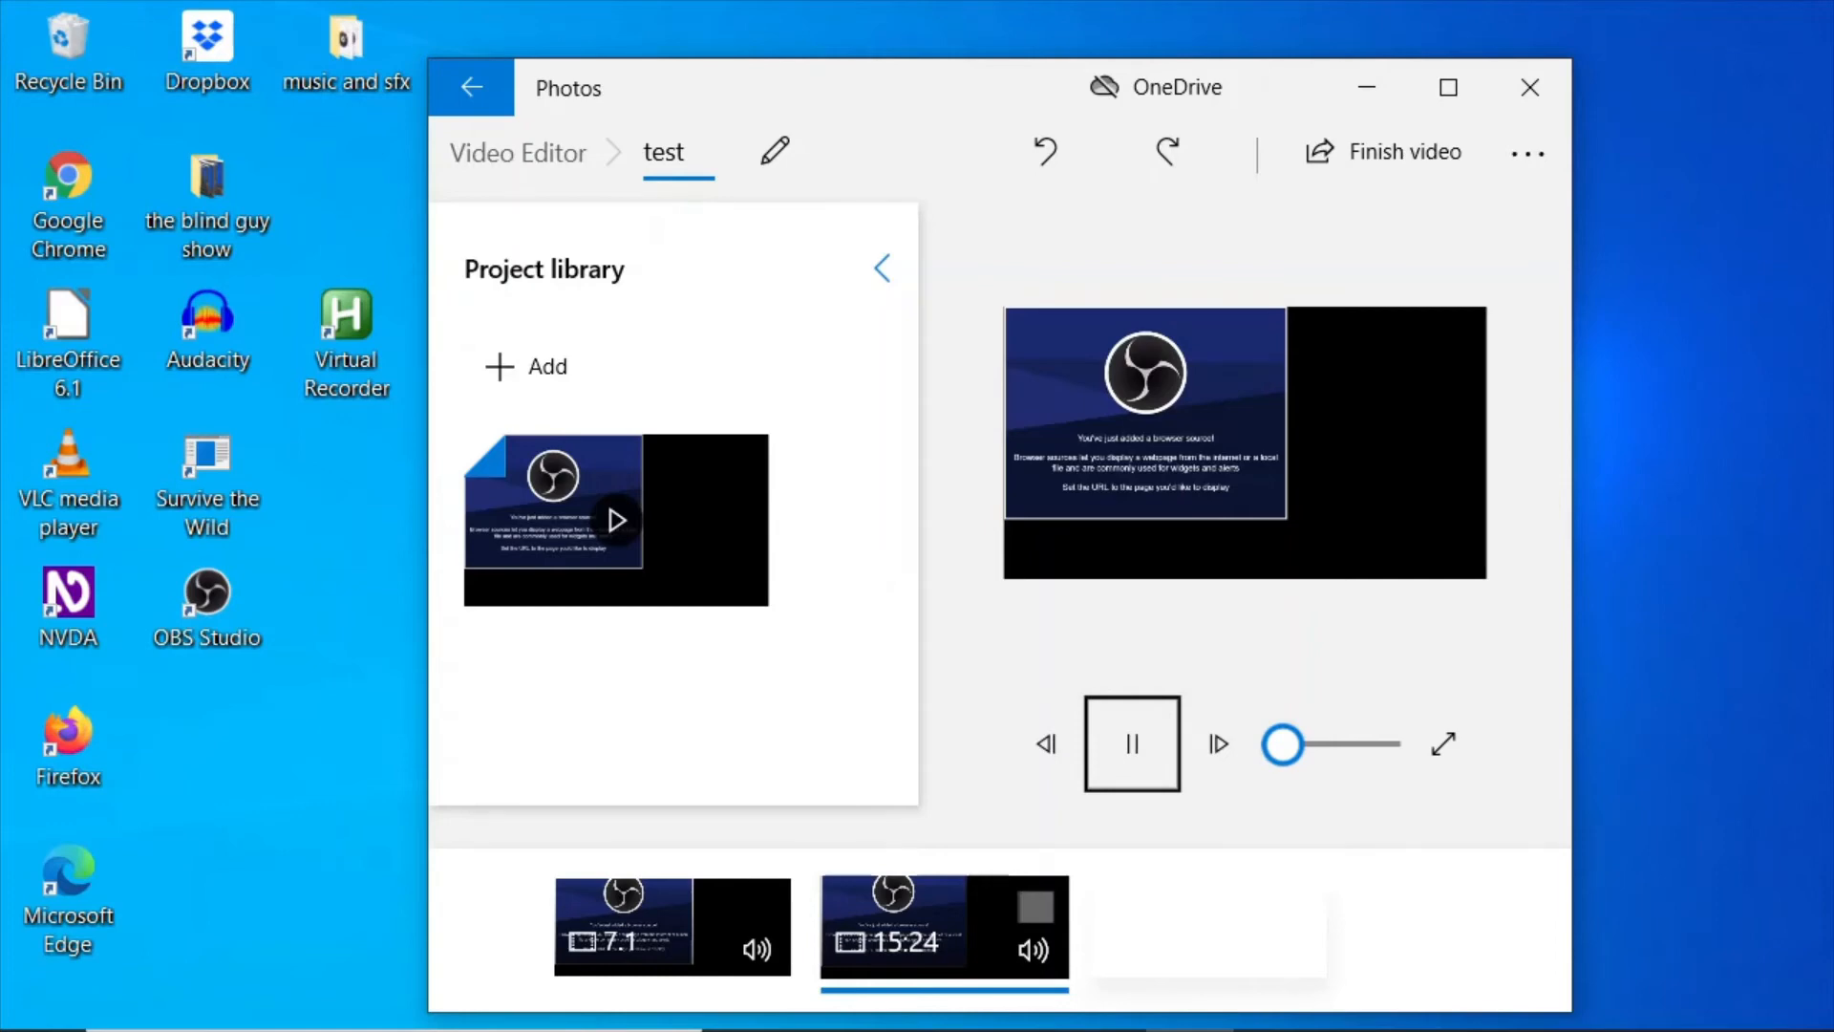
key(space)
Move the preview's playback position to the beginning of the project.
key(Tab)
key(Tab)
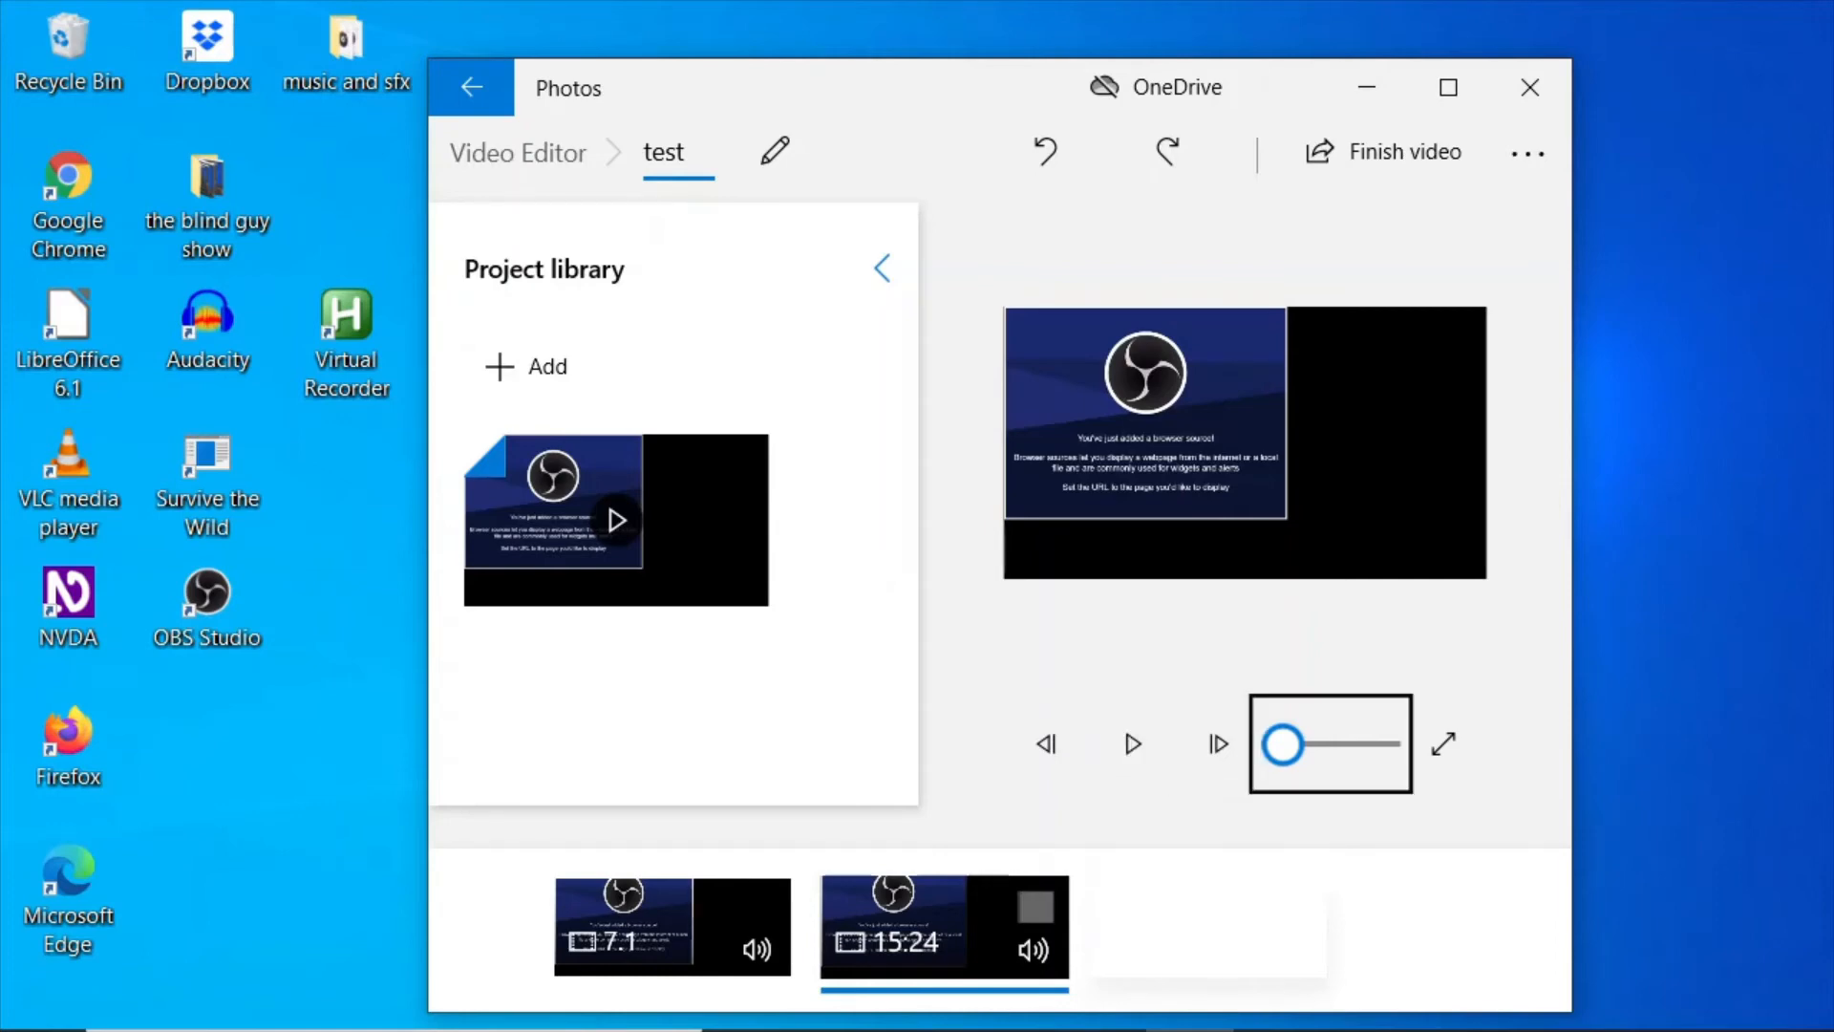
key(Home)
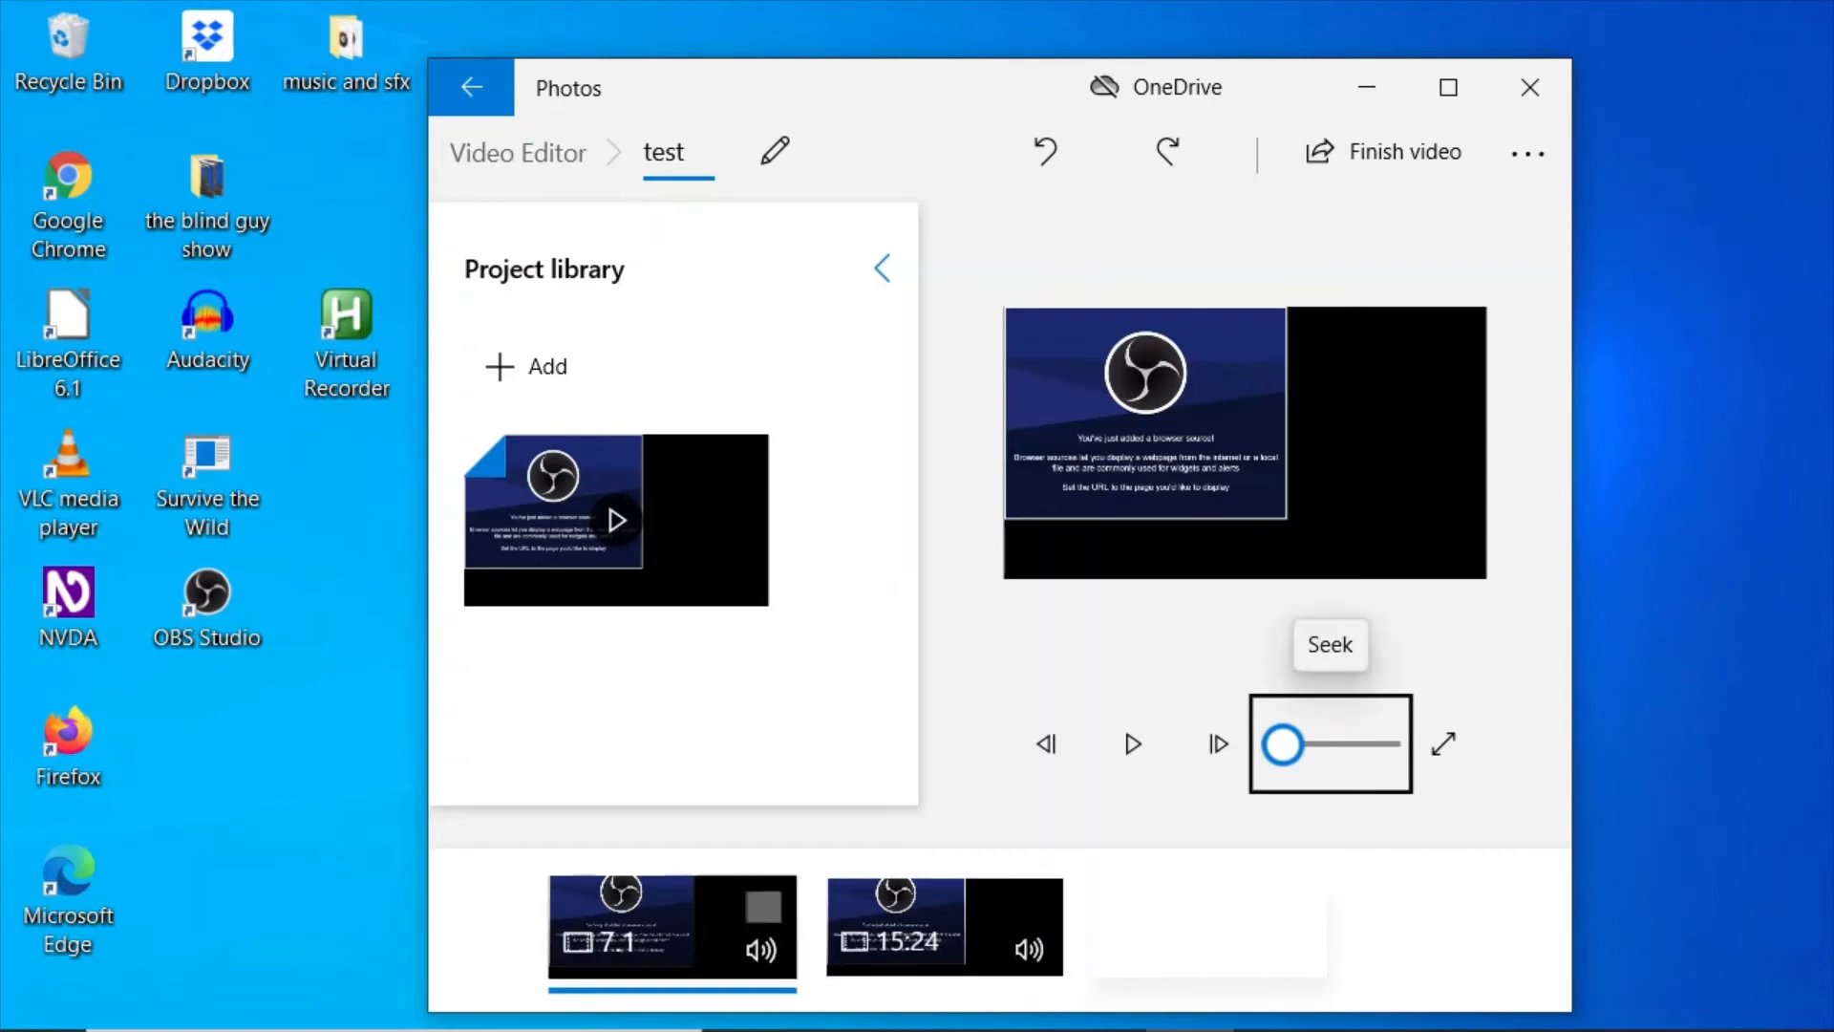
Briefly play and pause the project preview from the beginning to check the original sound.
key(shift+Tab)
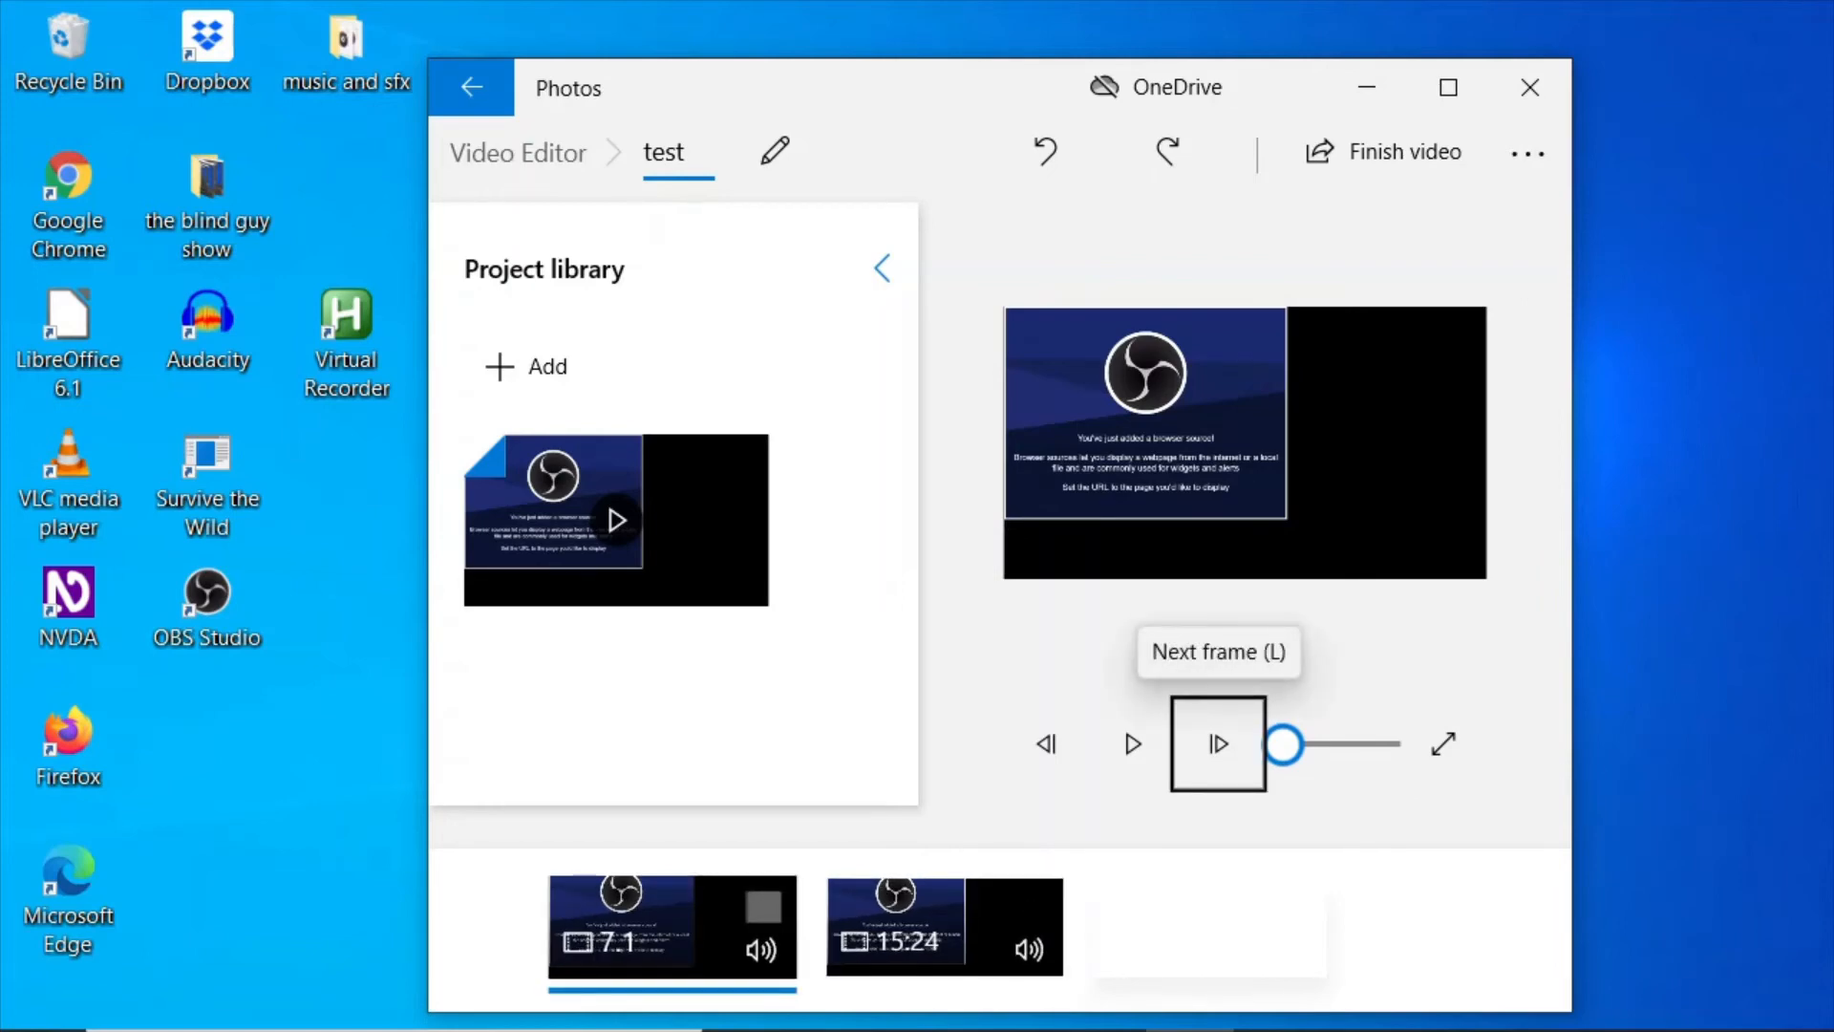
key(shift+Tab)
key(space)
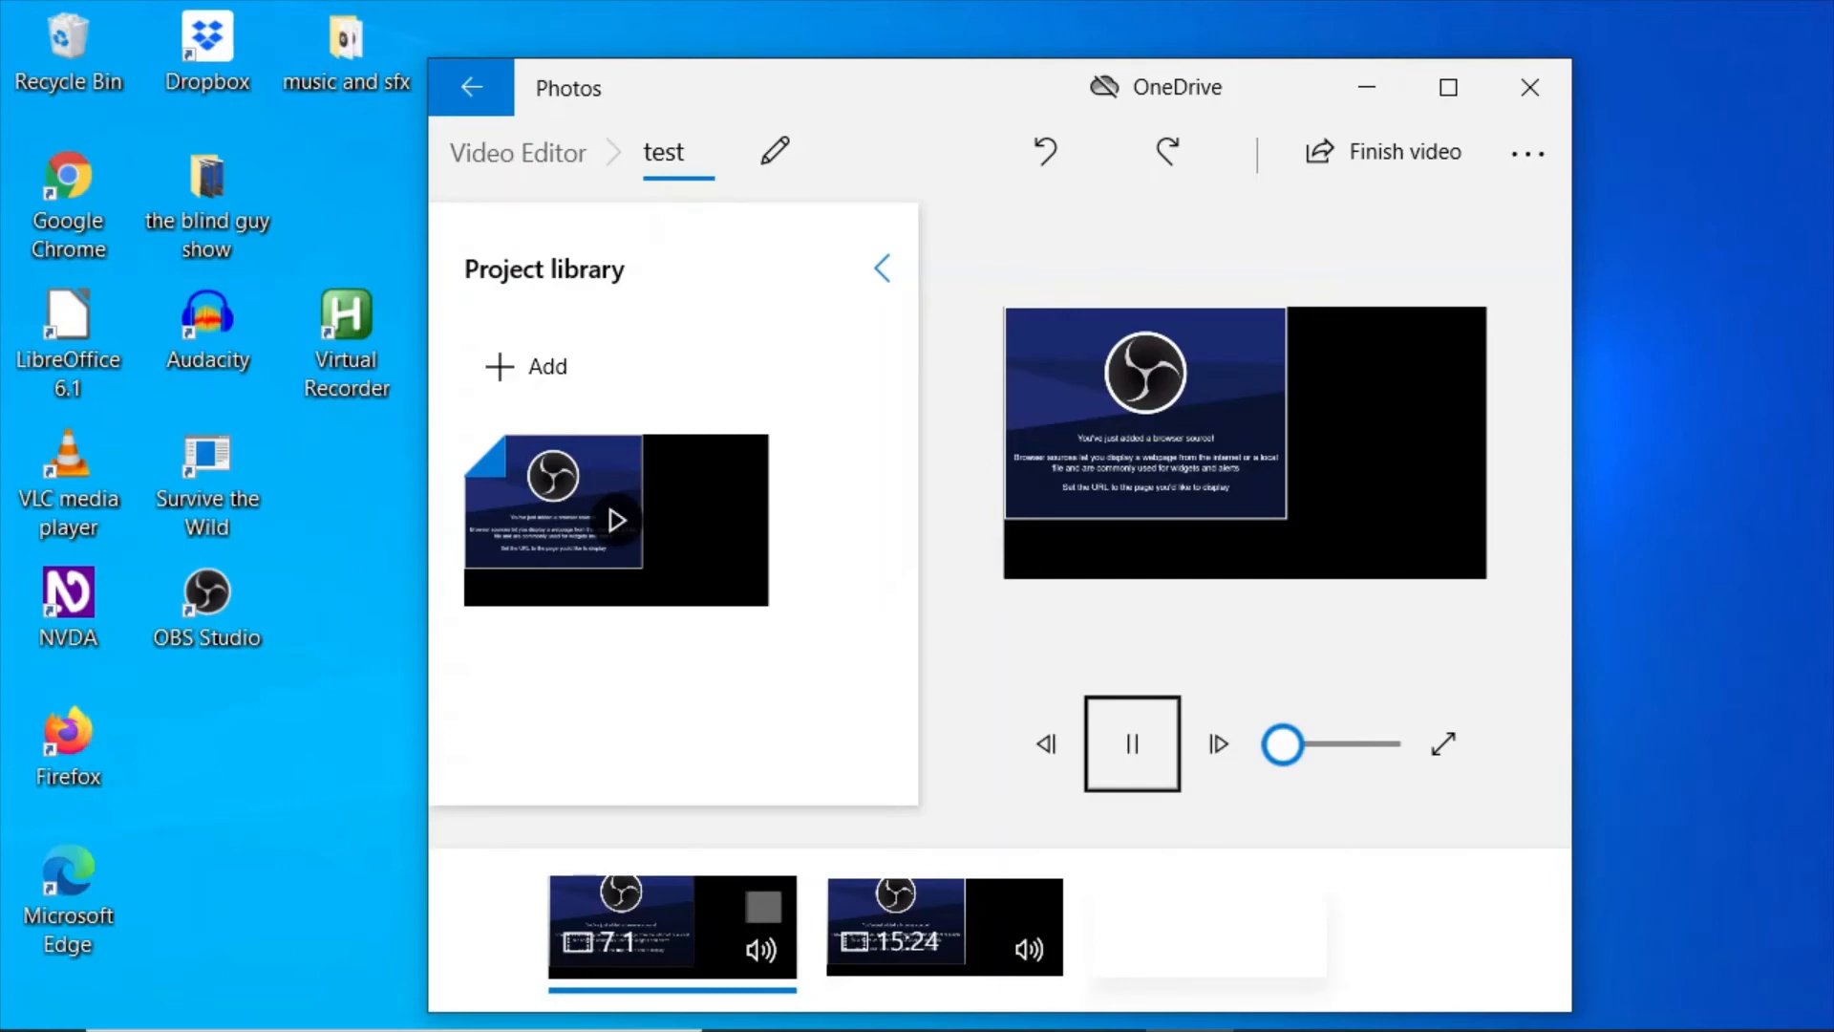
key(space)
Open the project's custom audio settings.
key(shift+Tab)
key(shift+Tab)
key(shift+Tab)
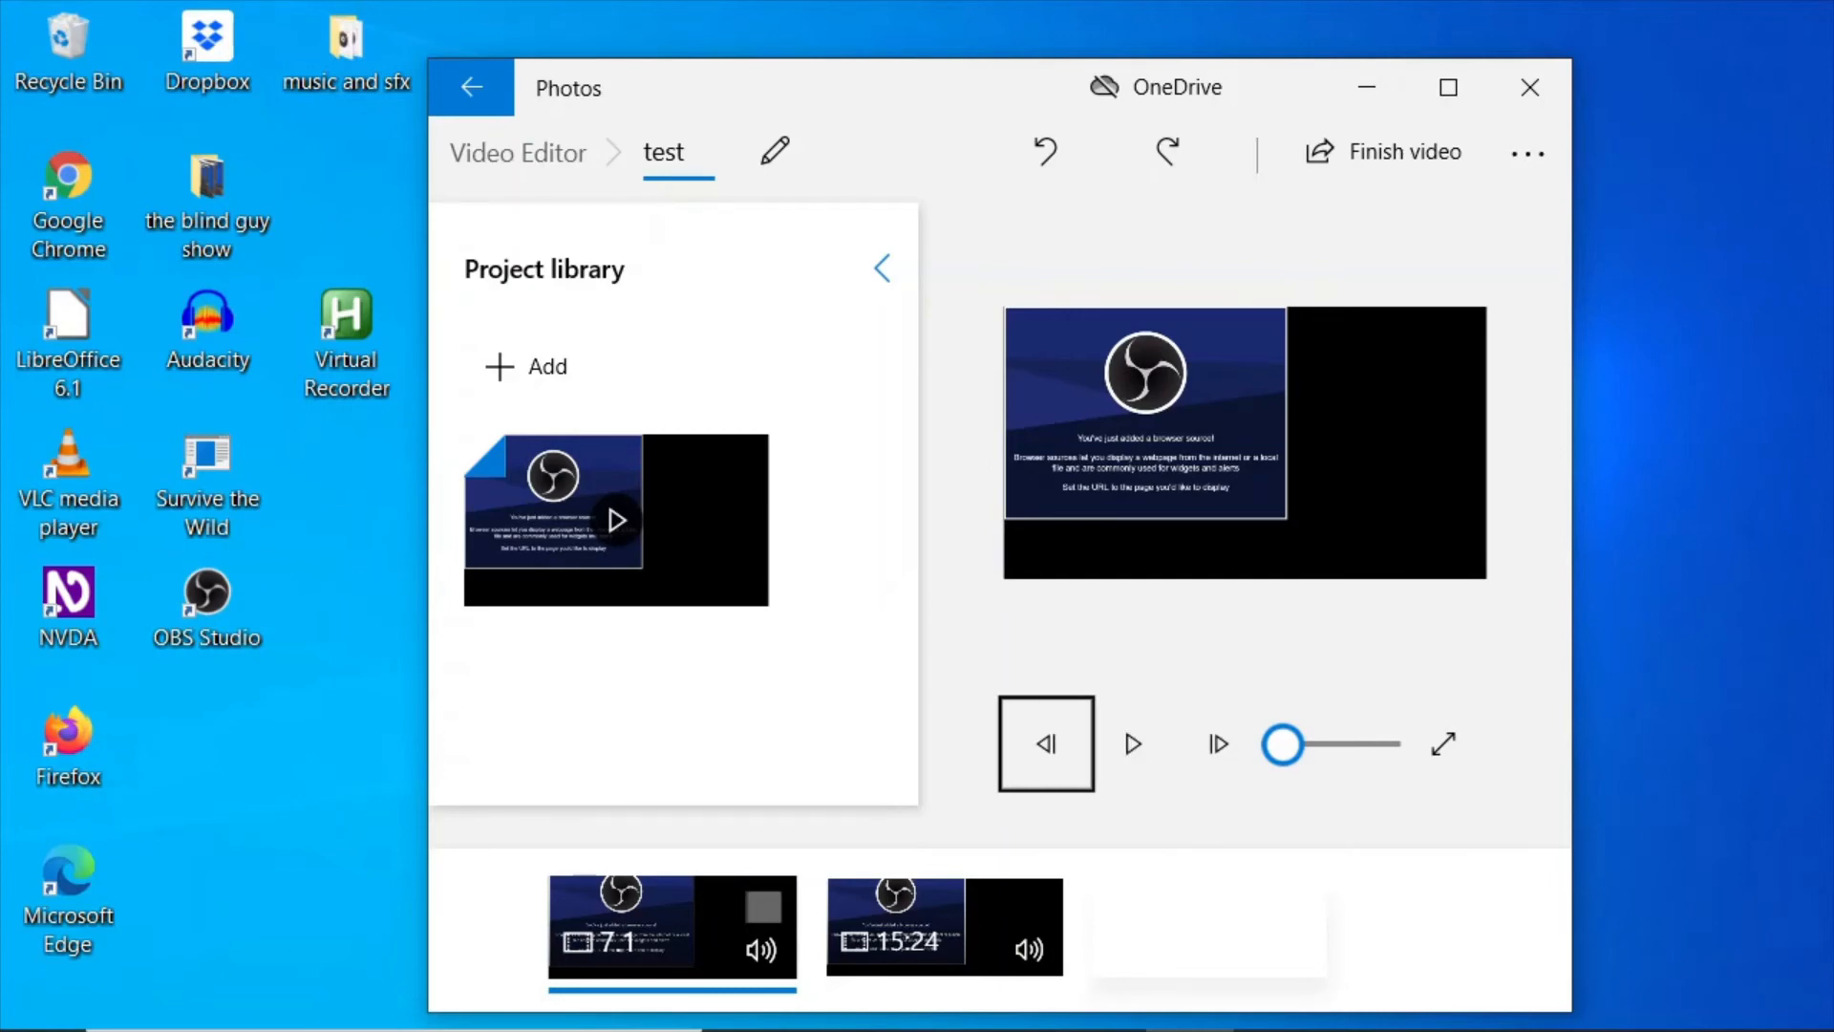
key(shift+Tab)
key(shift+Tab)
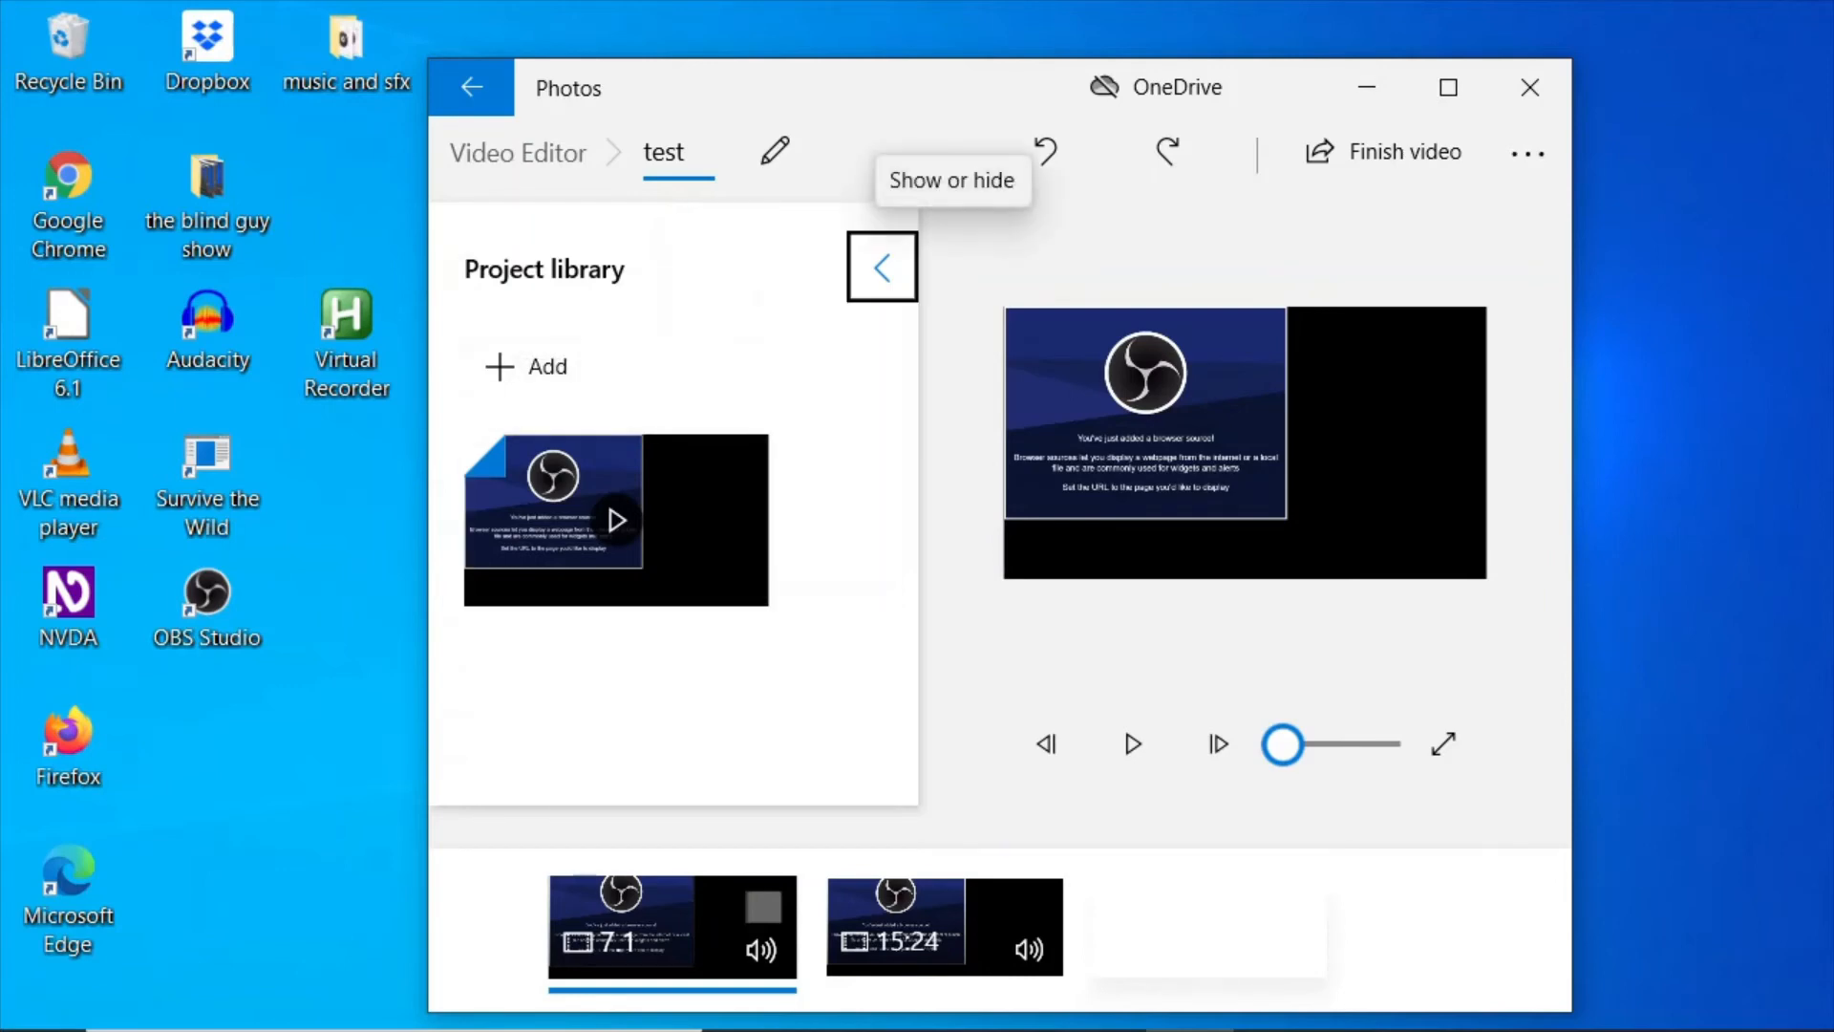
key(shift+Tab)
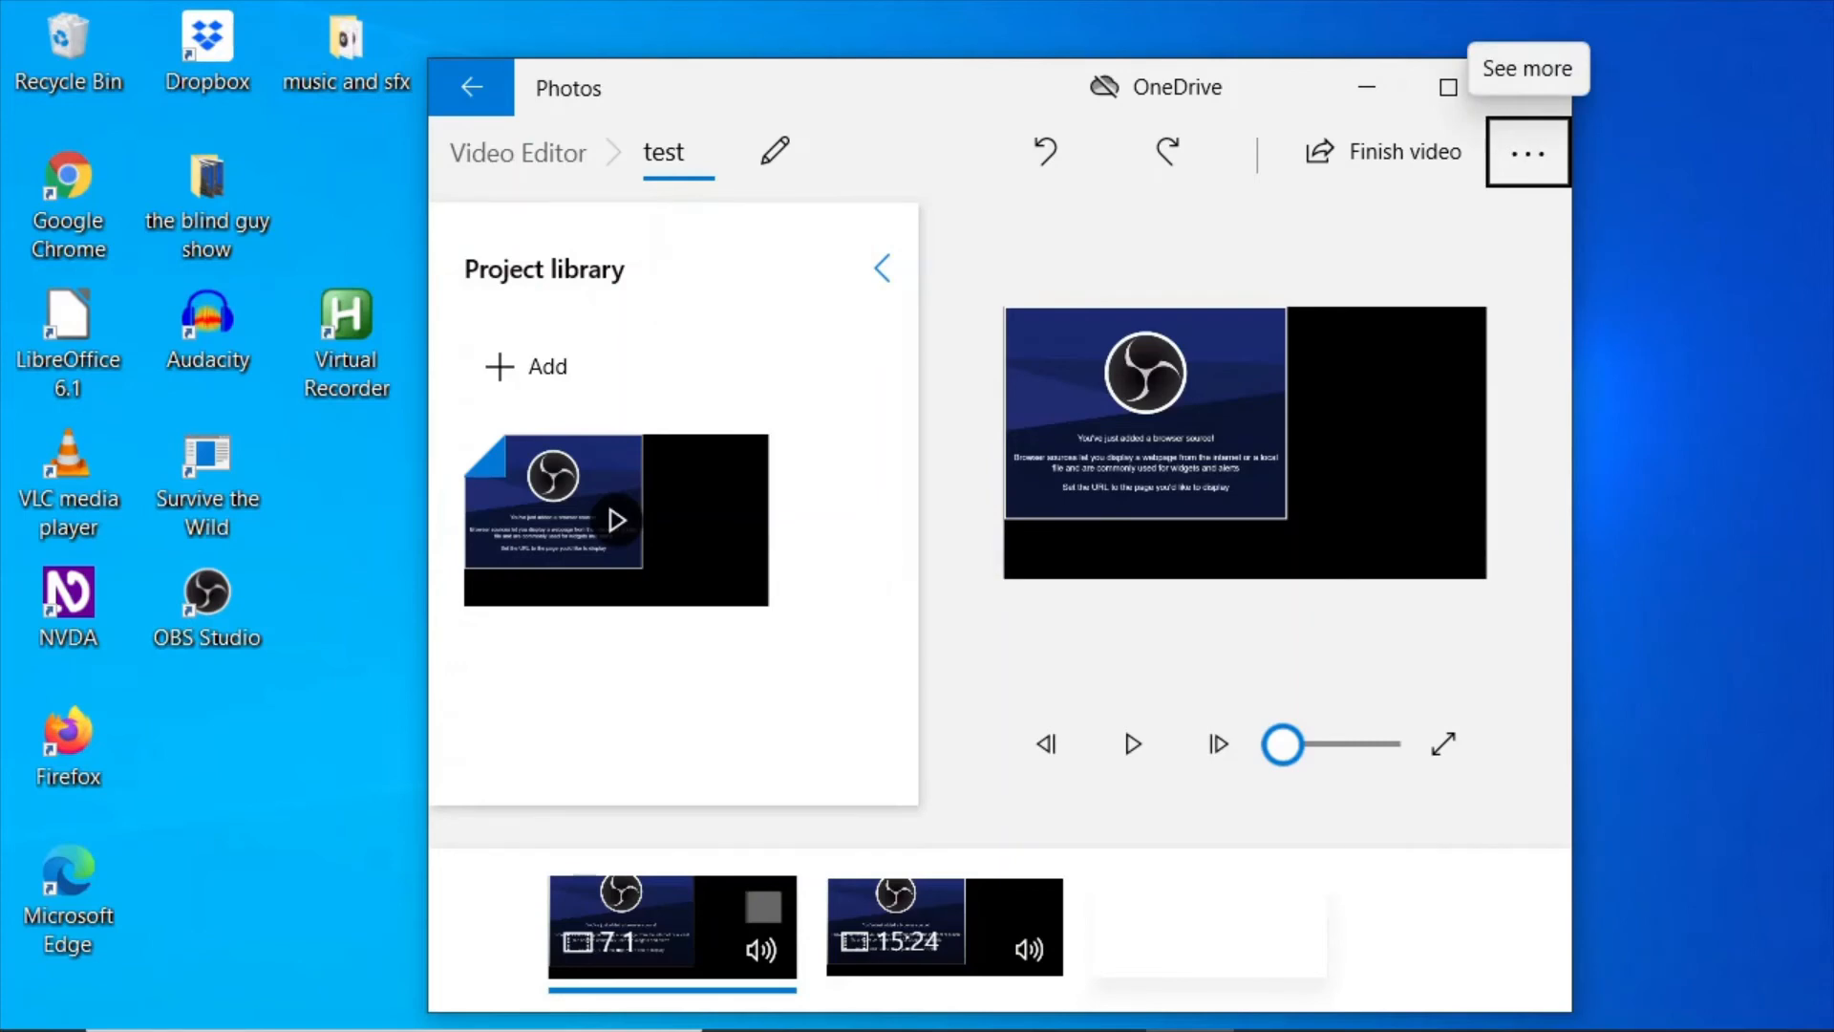
key(Return)
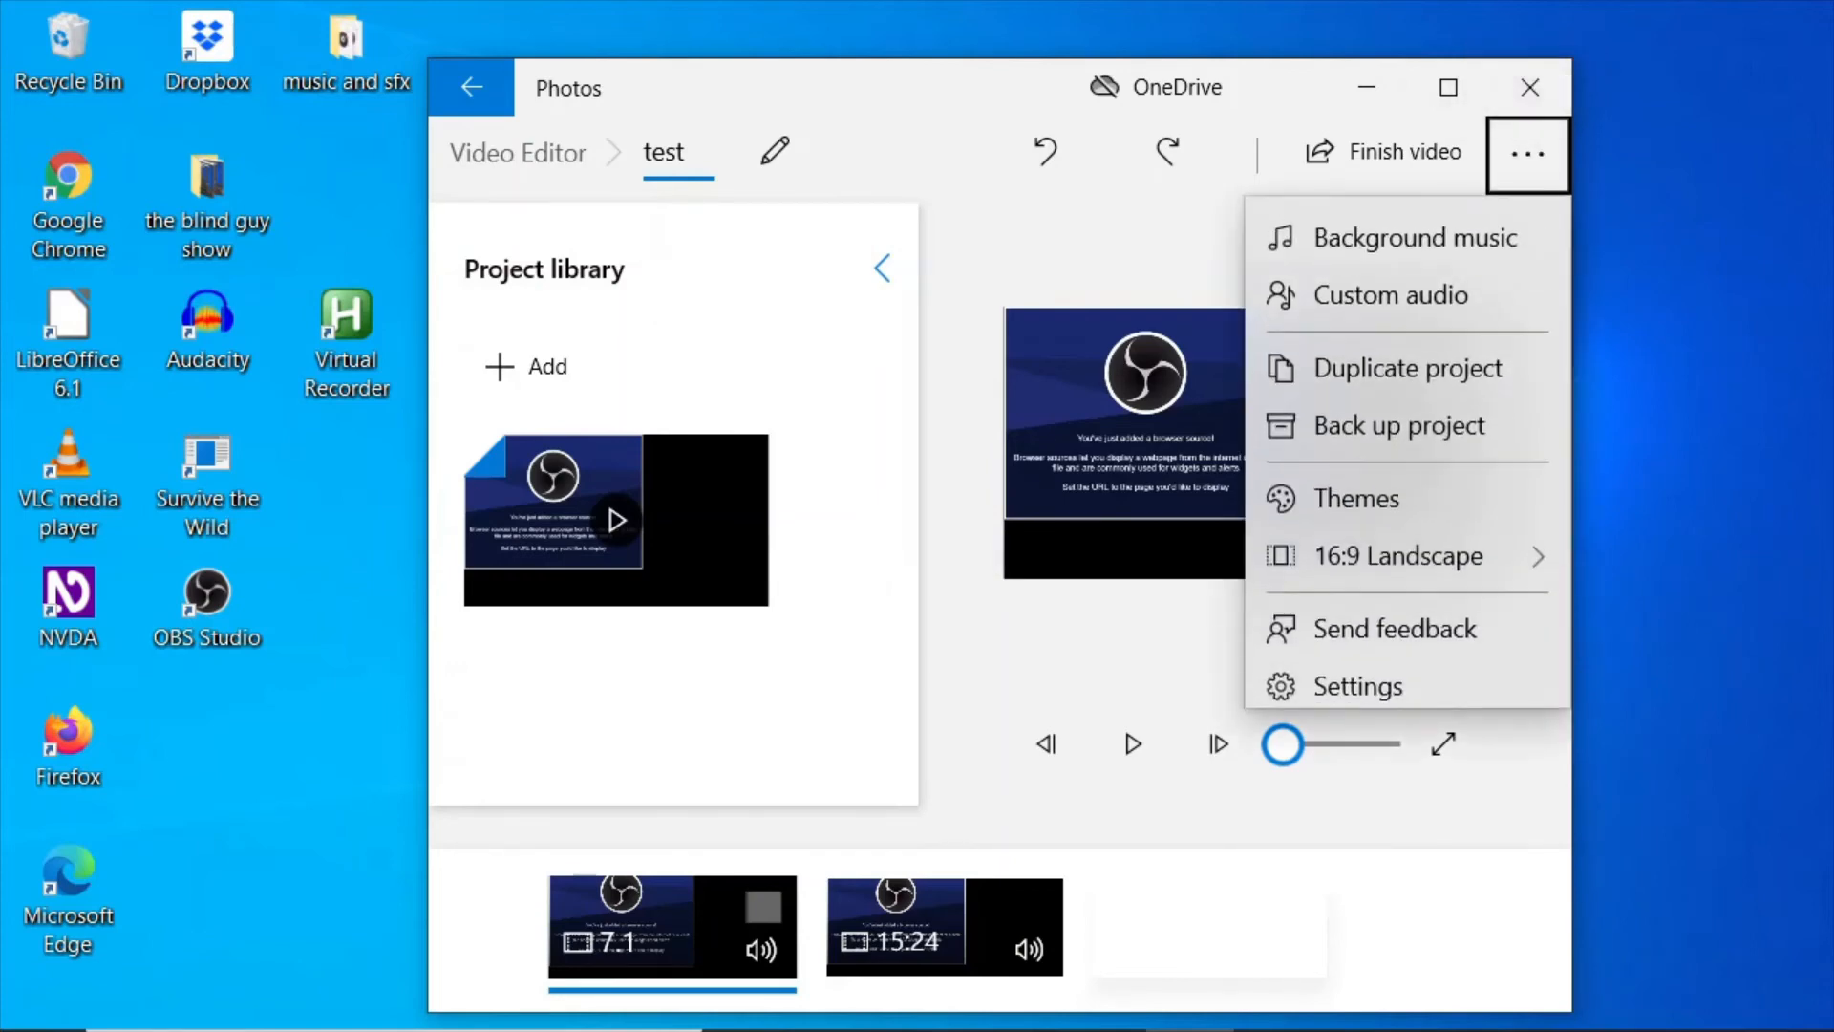
key(Down)
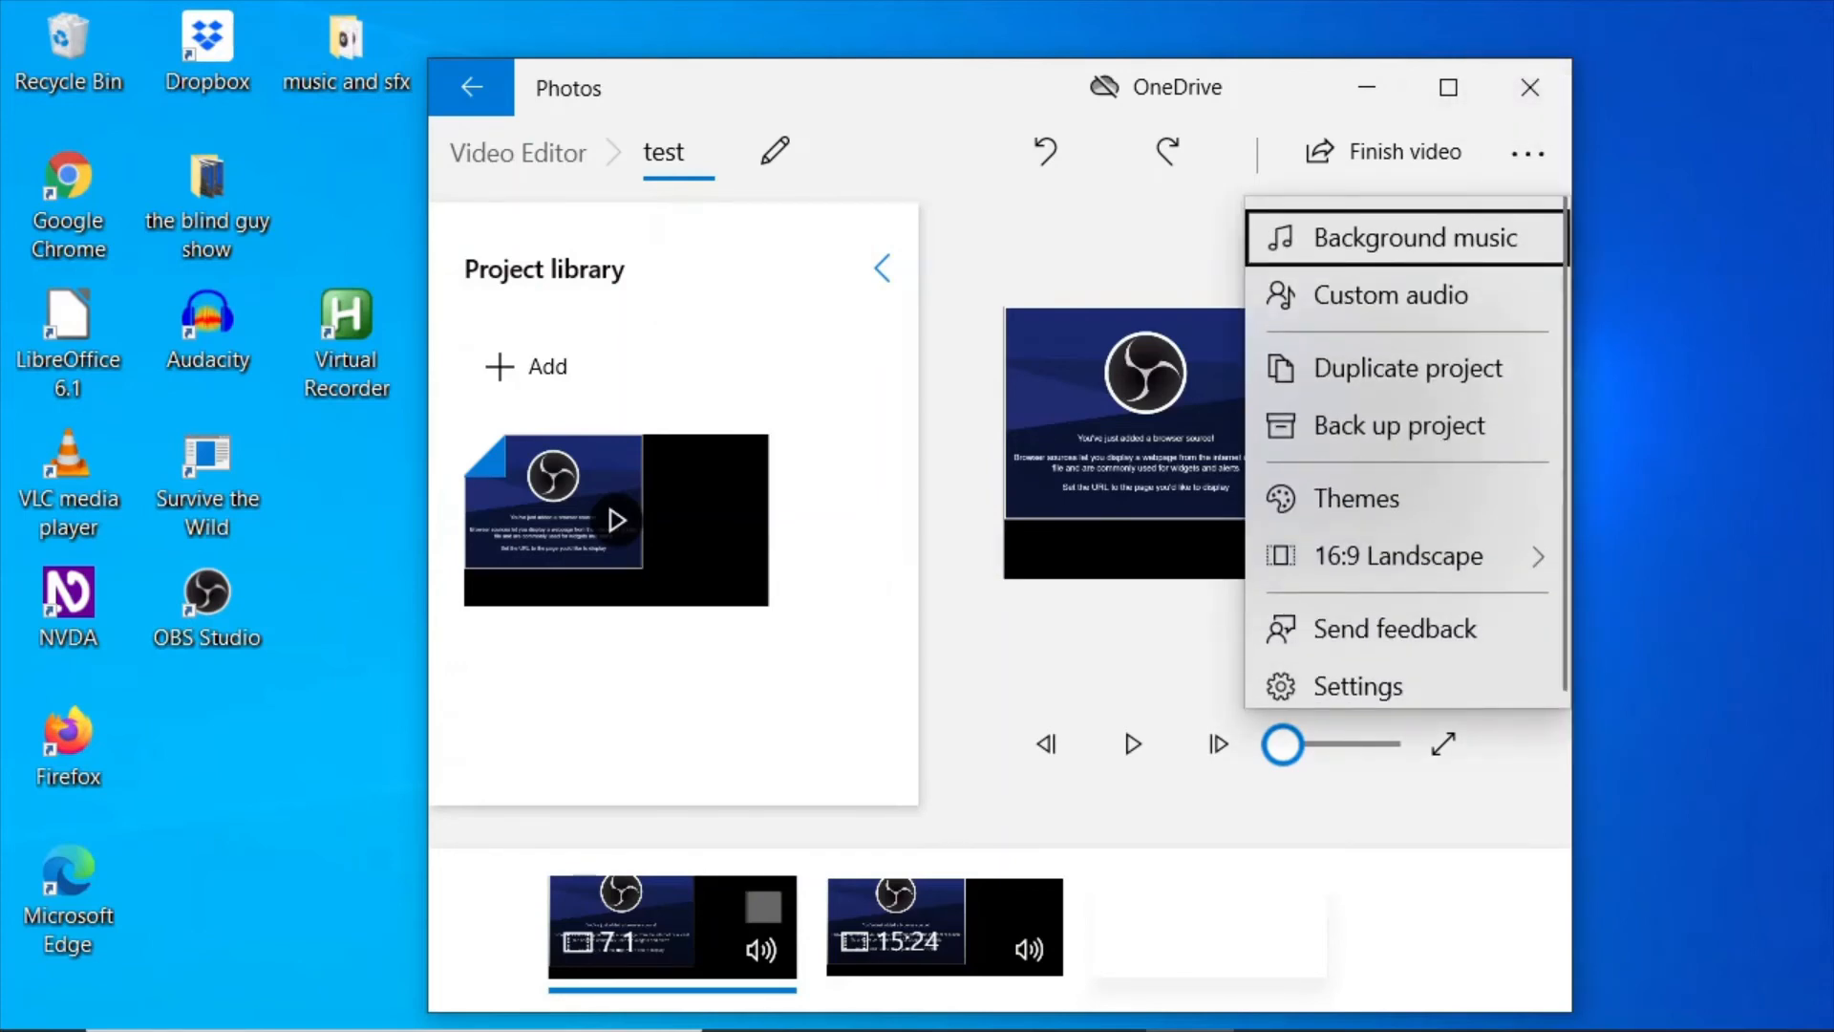
key(Down)
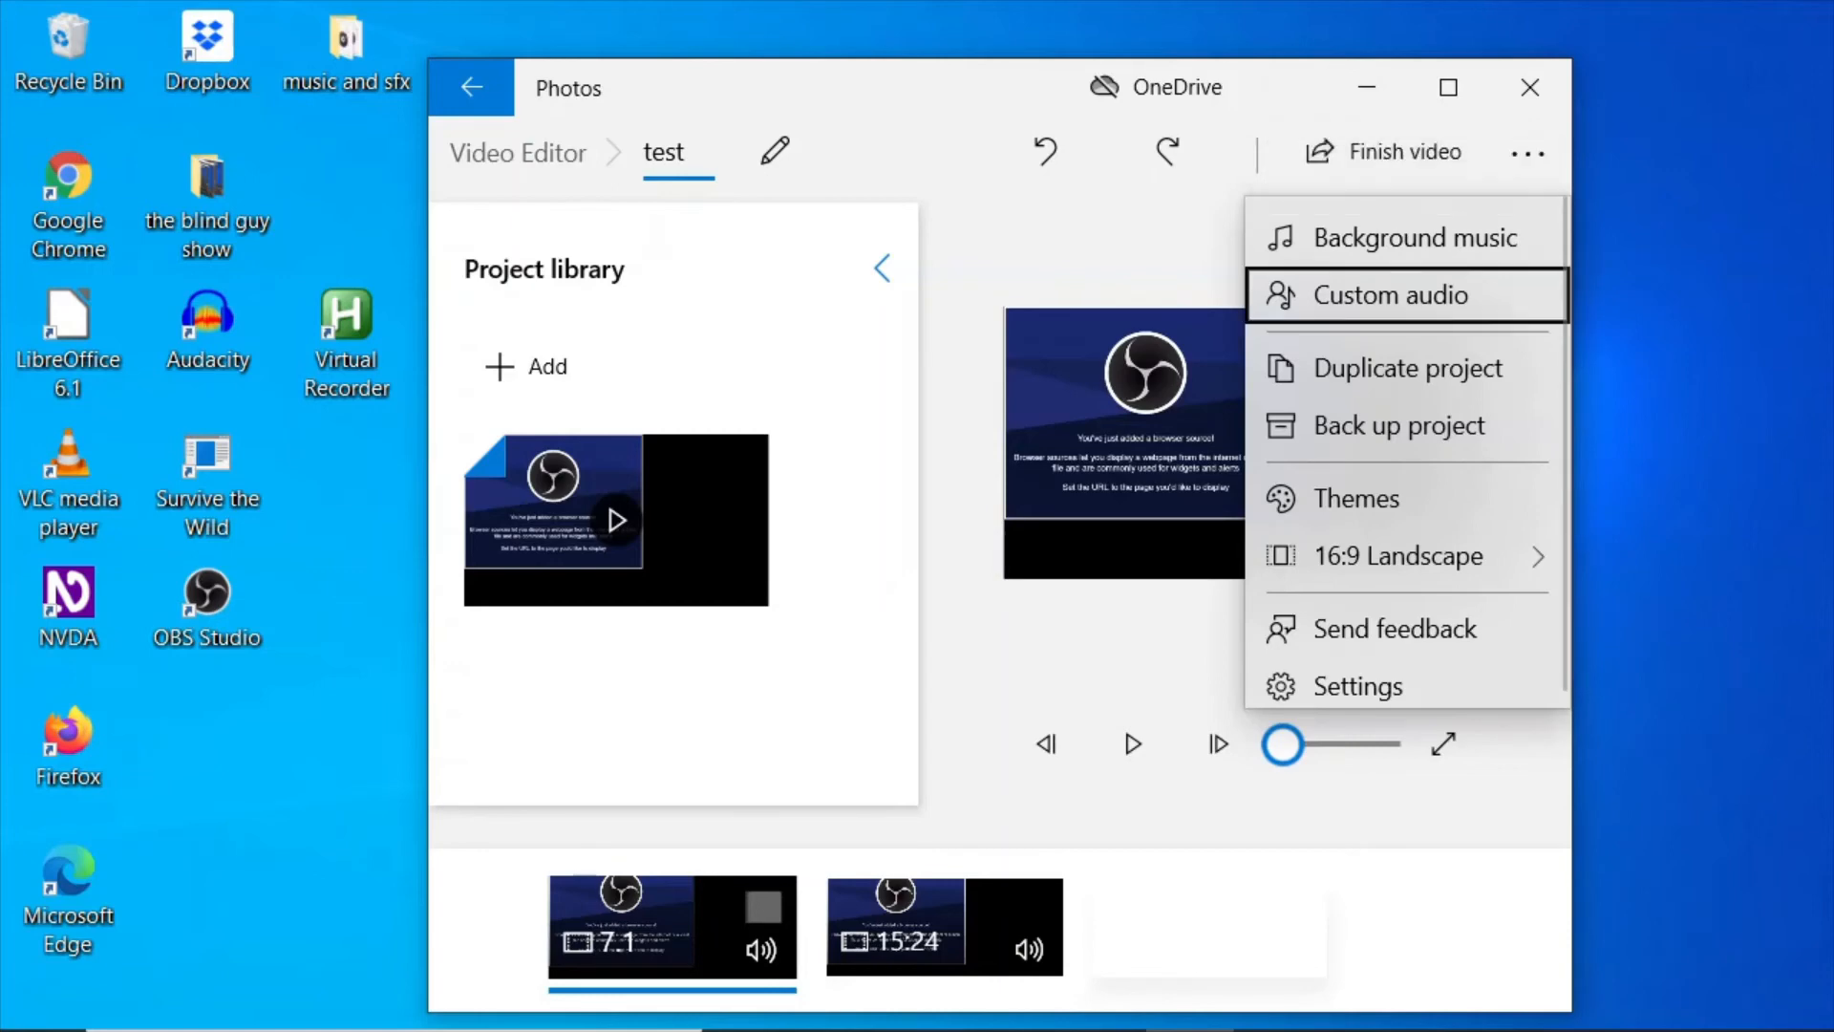
key(Down)
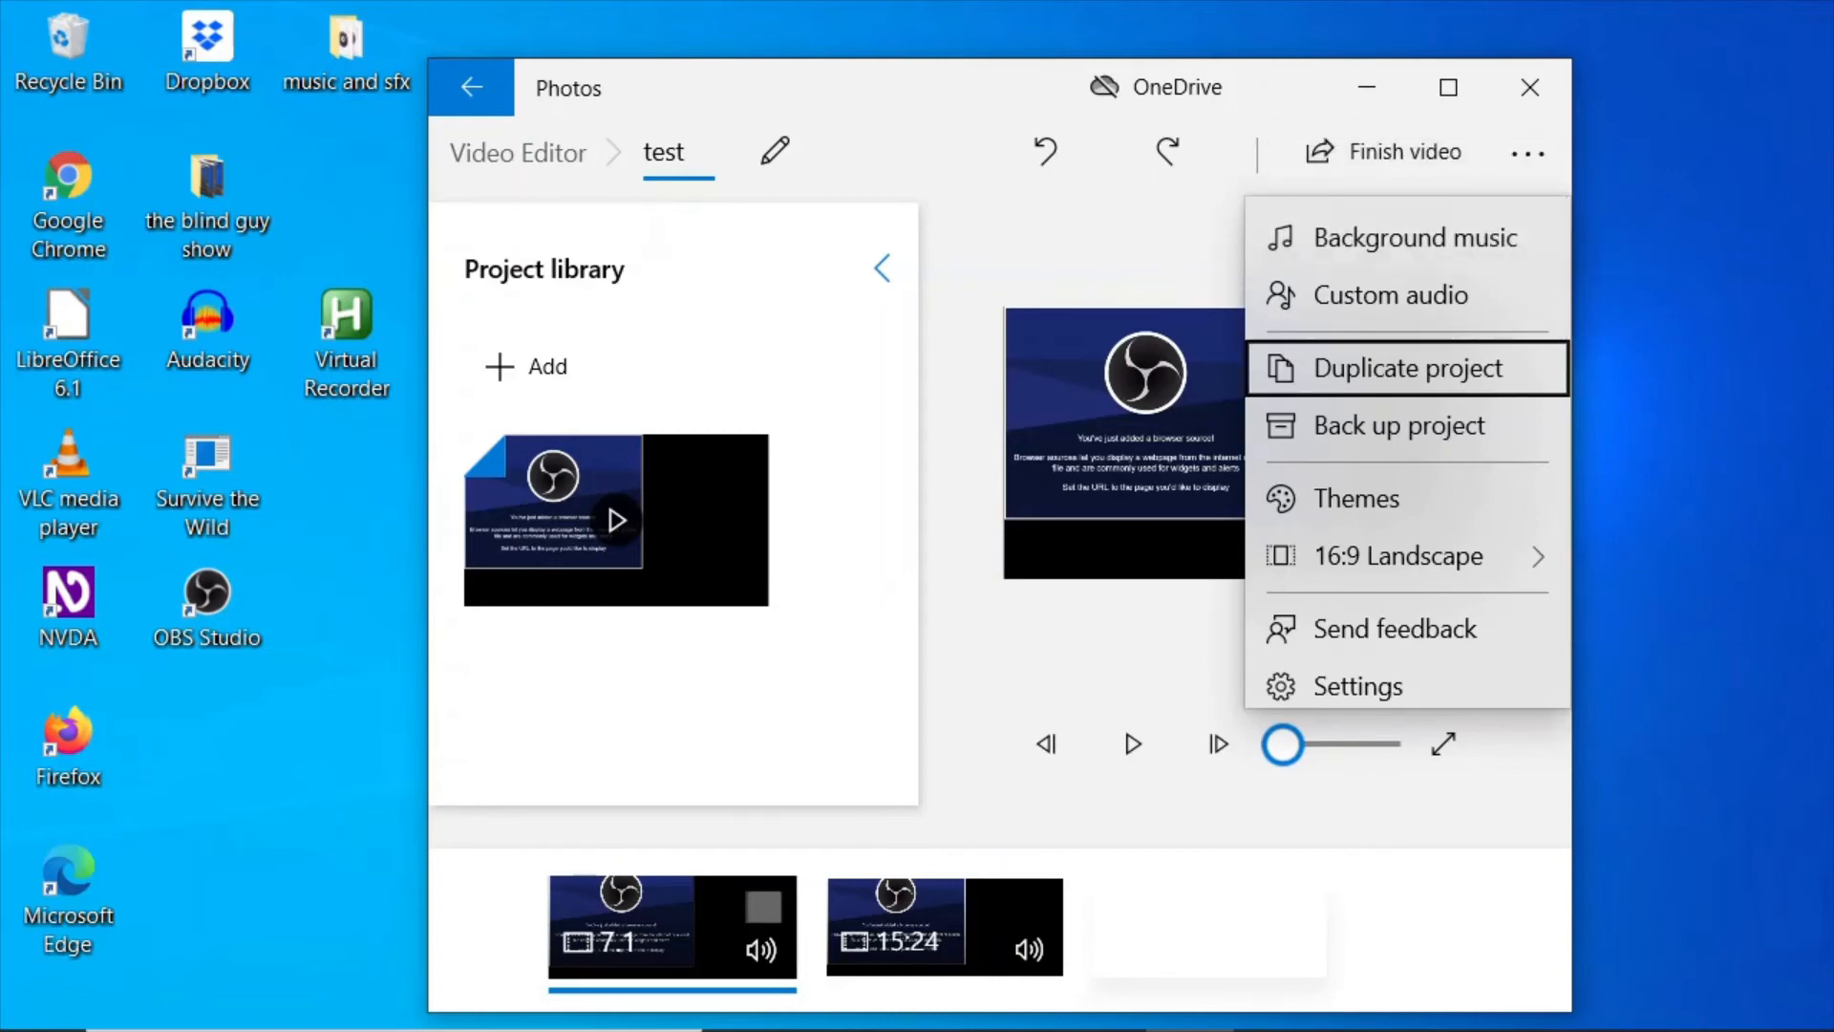
key(Up)
key(Return)
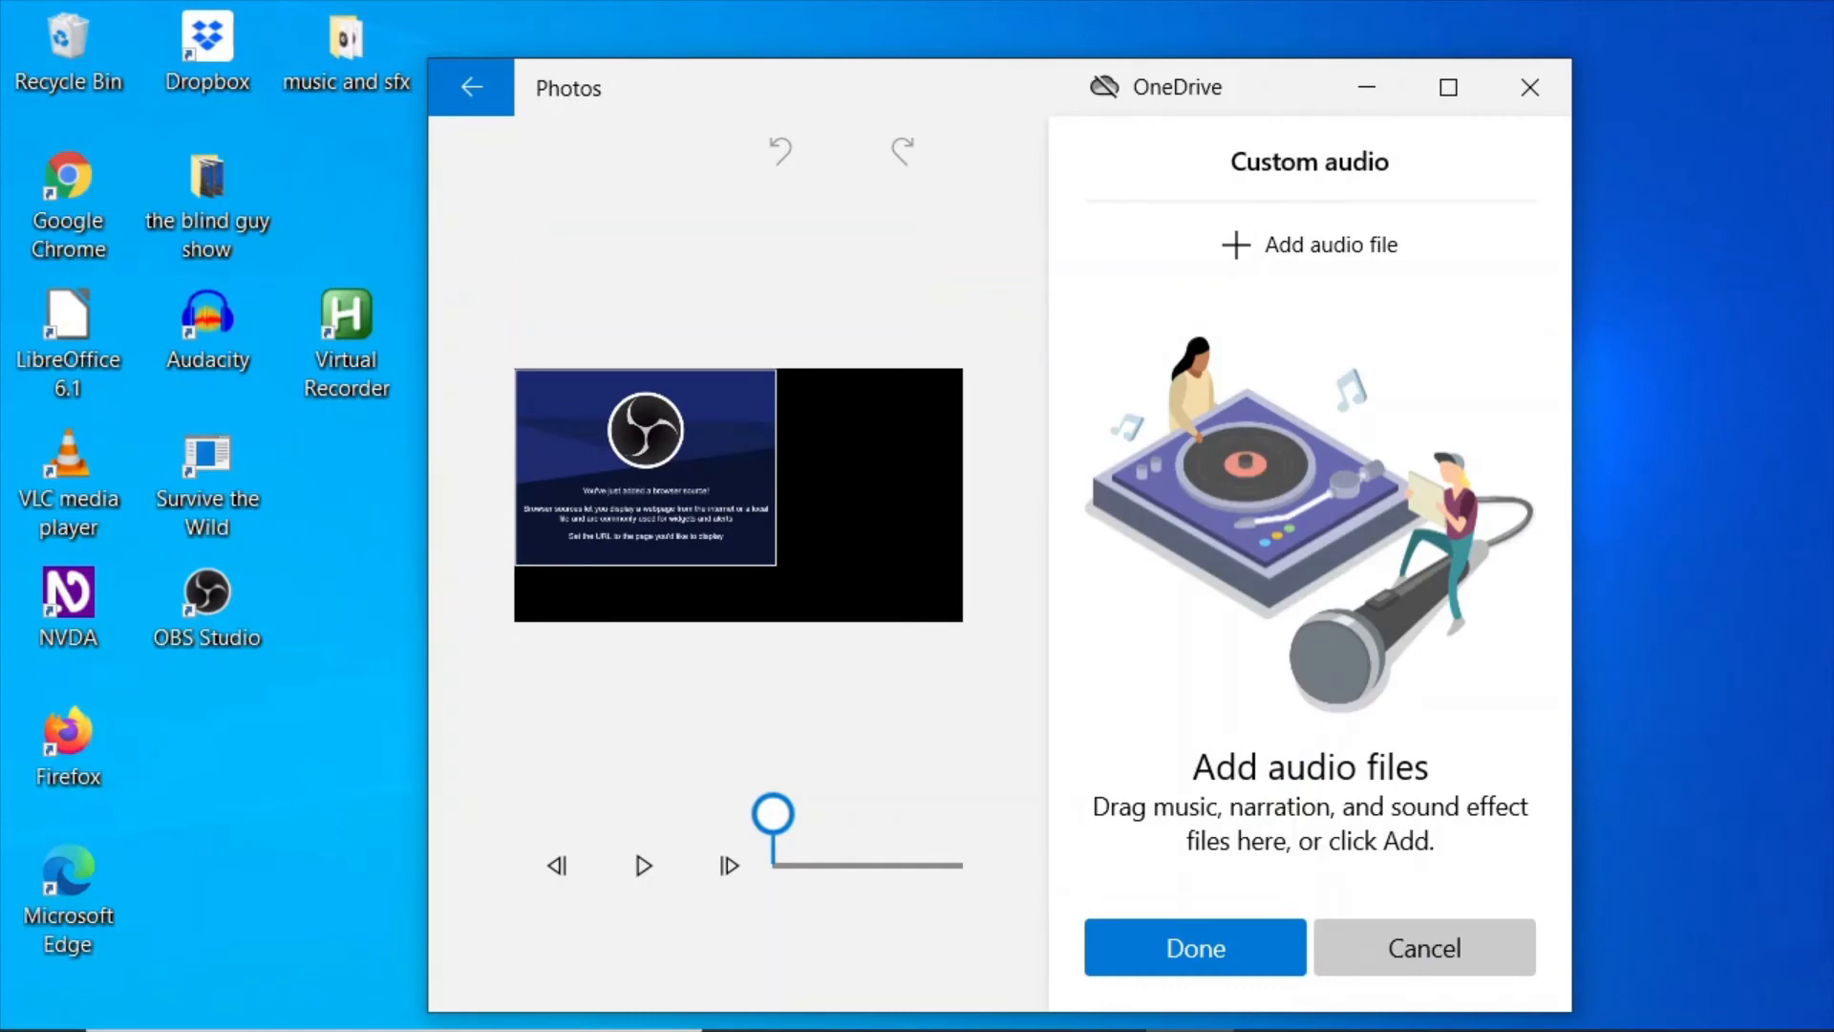
Open the file chooser for adding a custom audio file to the project.
key(Tab)
key(Tab)
key(Tab)
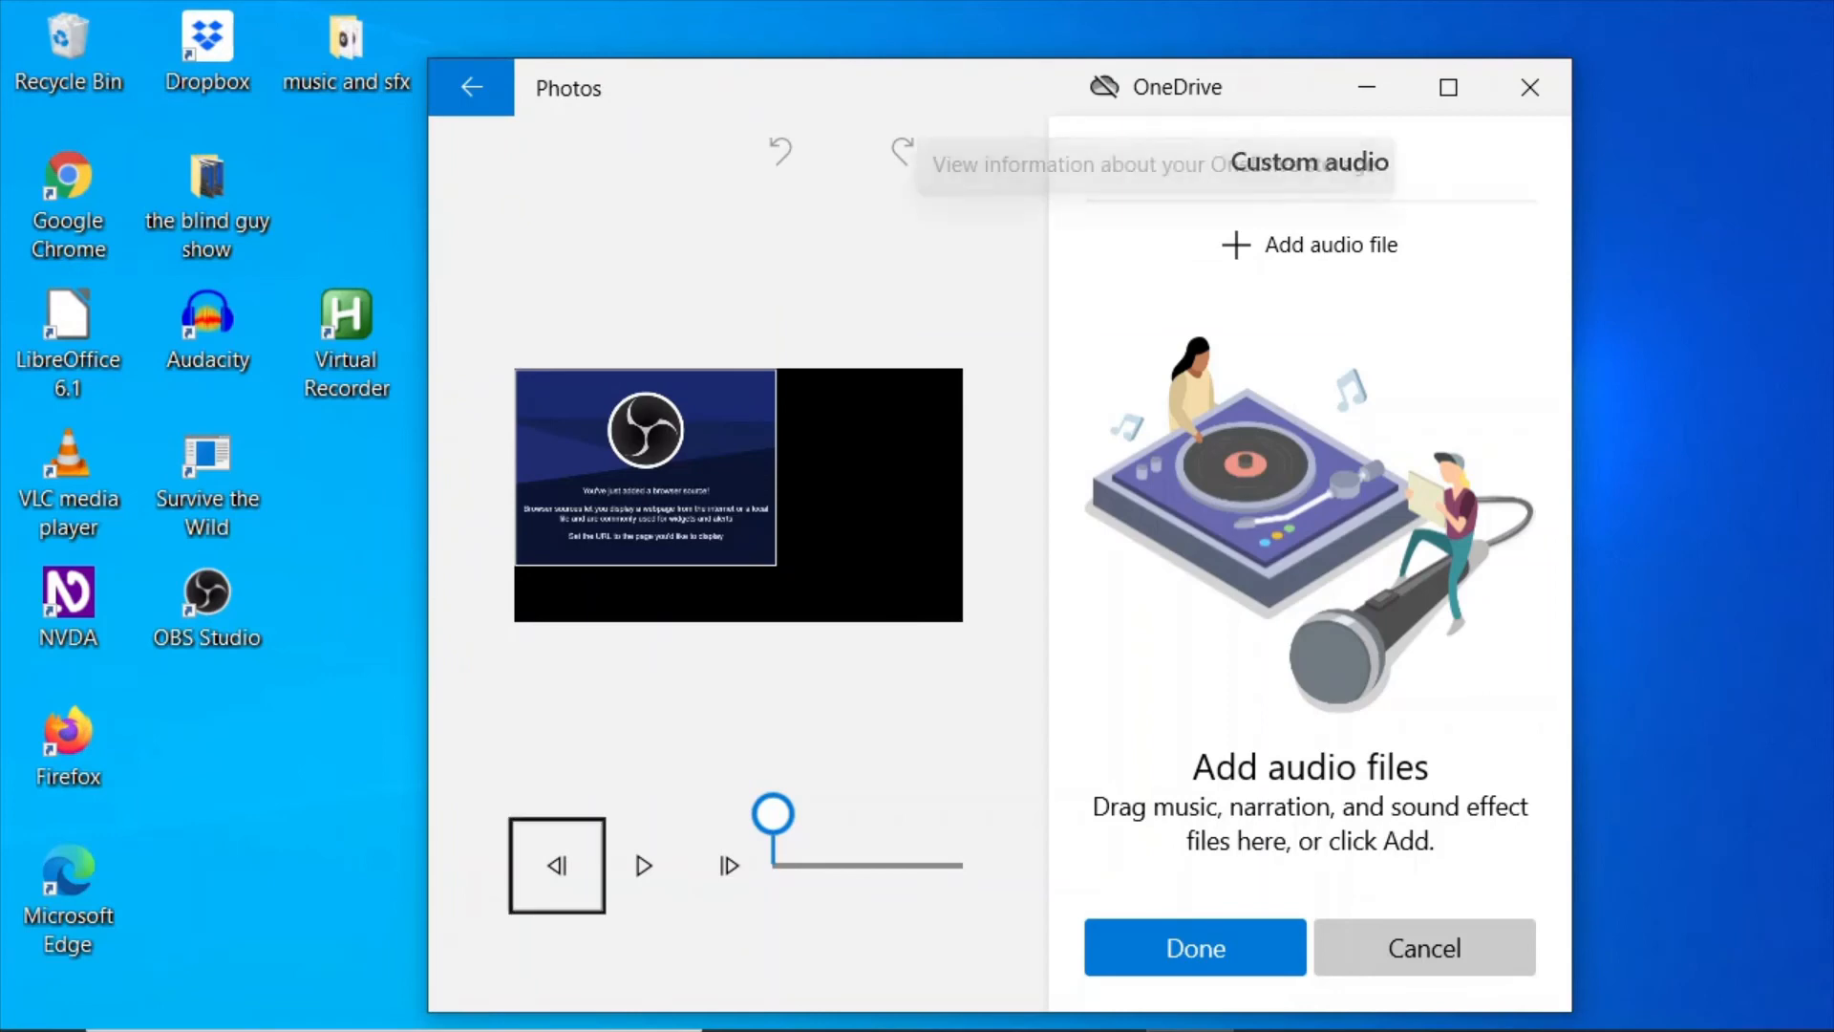
key(Tab)
key(Tab)
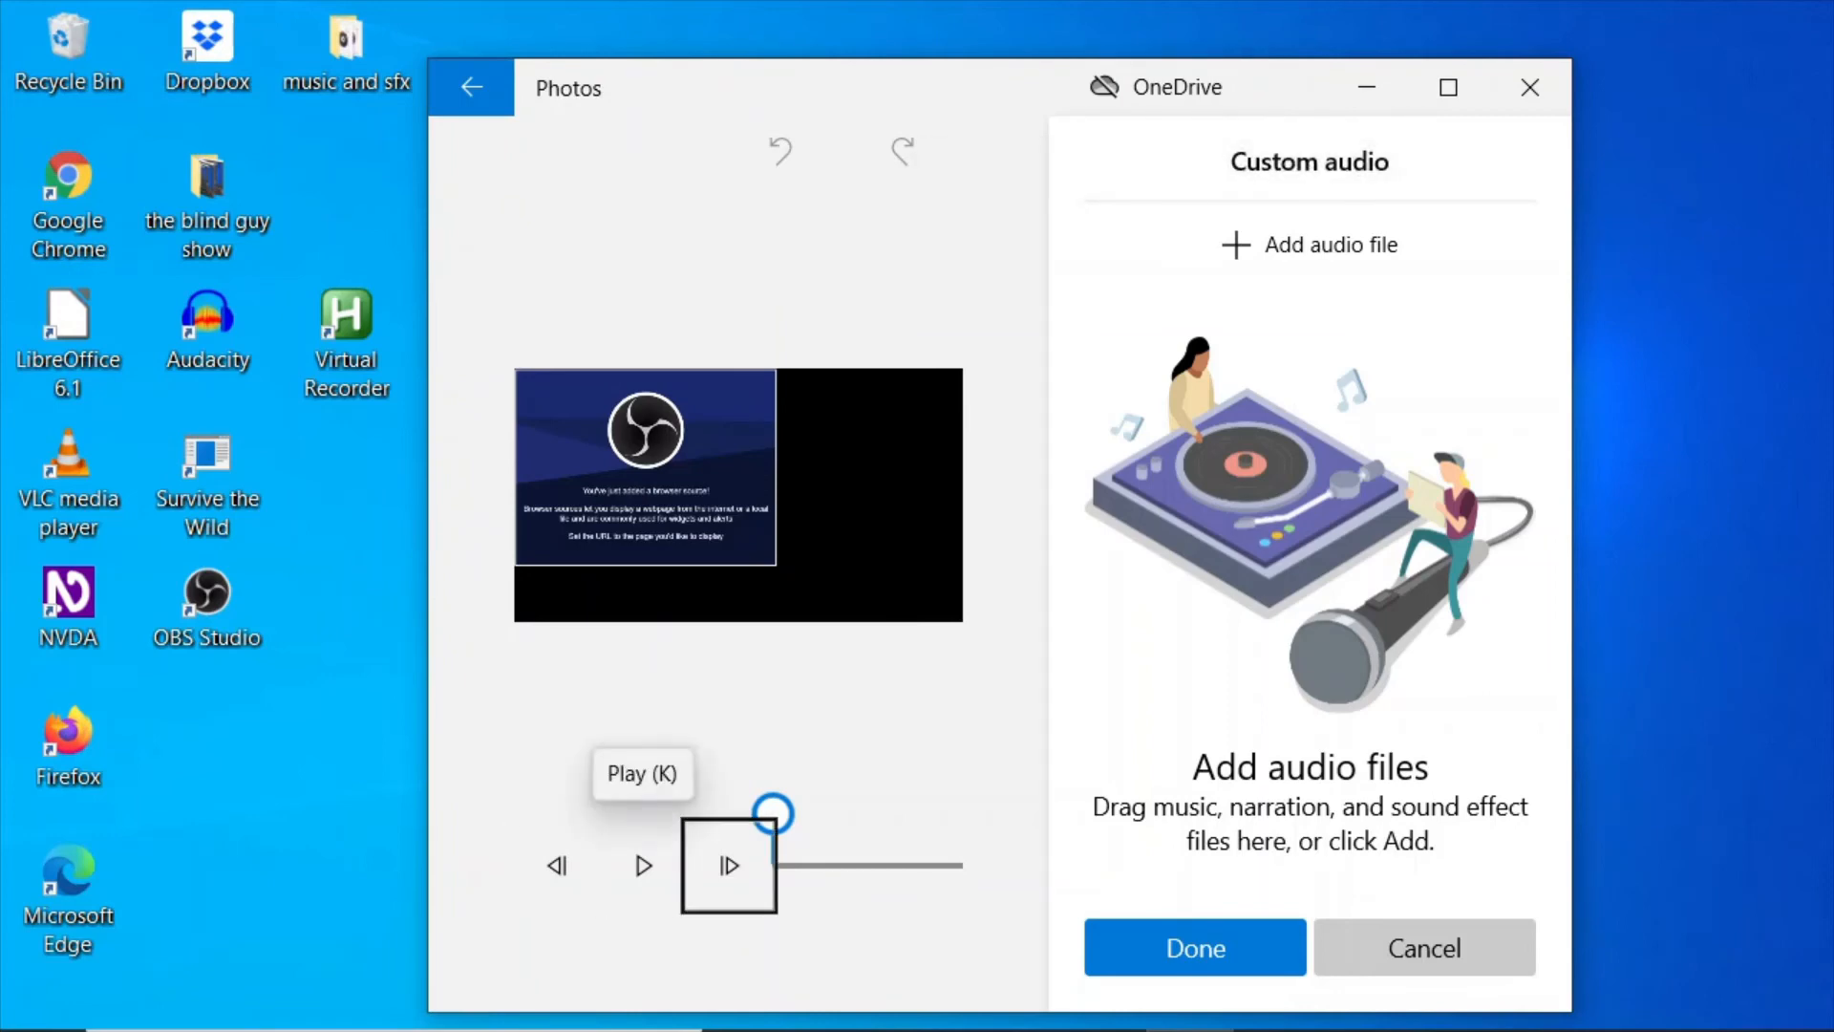
key(Tab)
key(Tab)
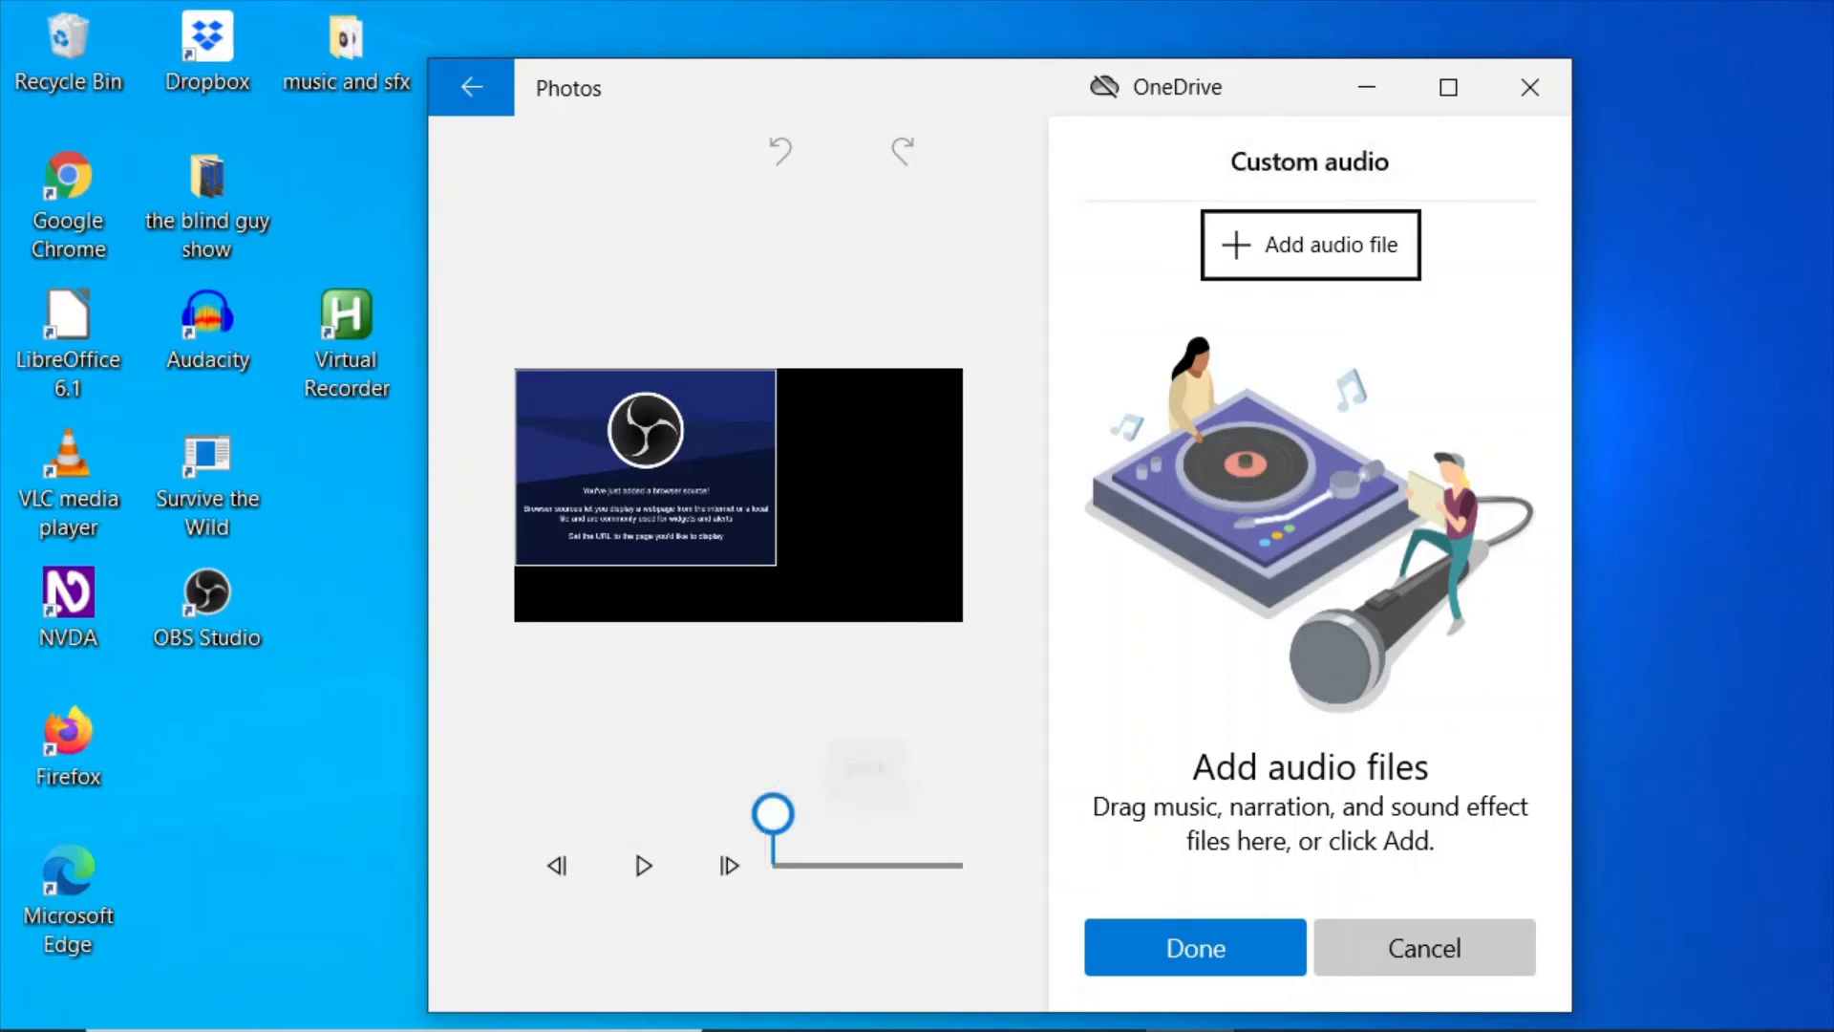
key(Return)
key(shift+Tab)
key(shift+Tab)
key(Tab)
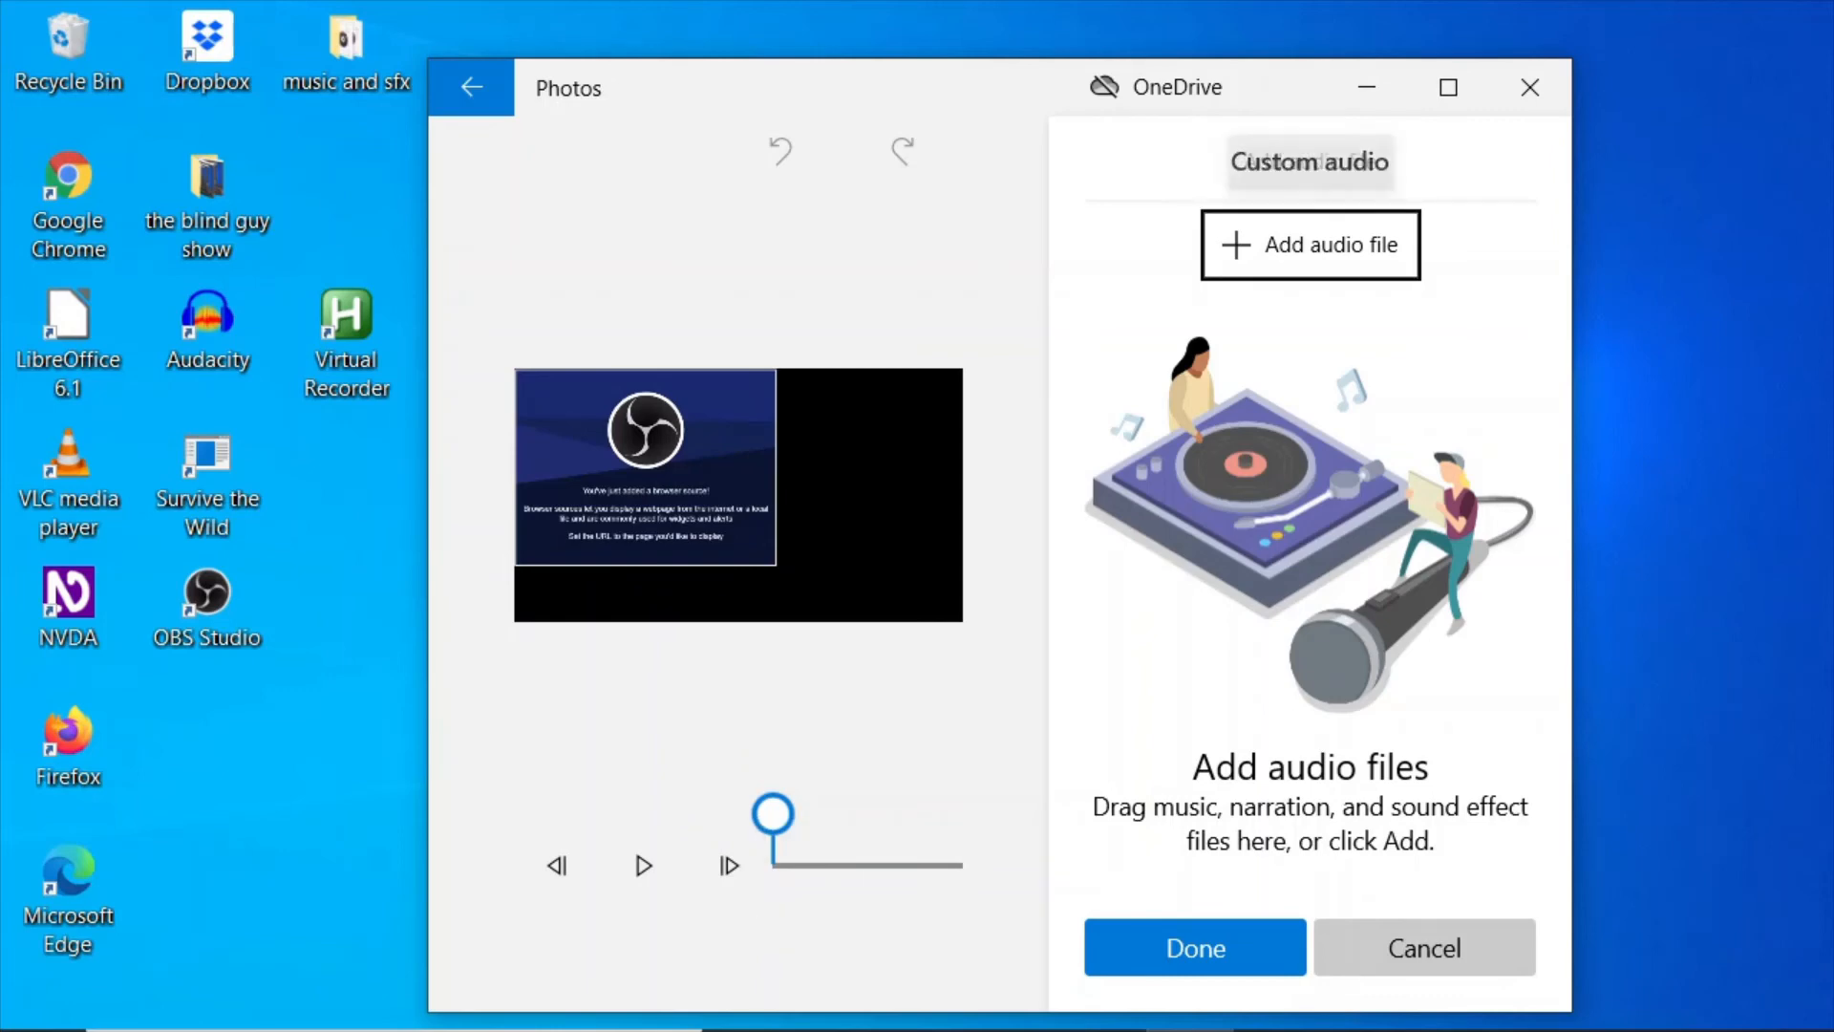
key(Return)
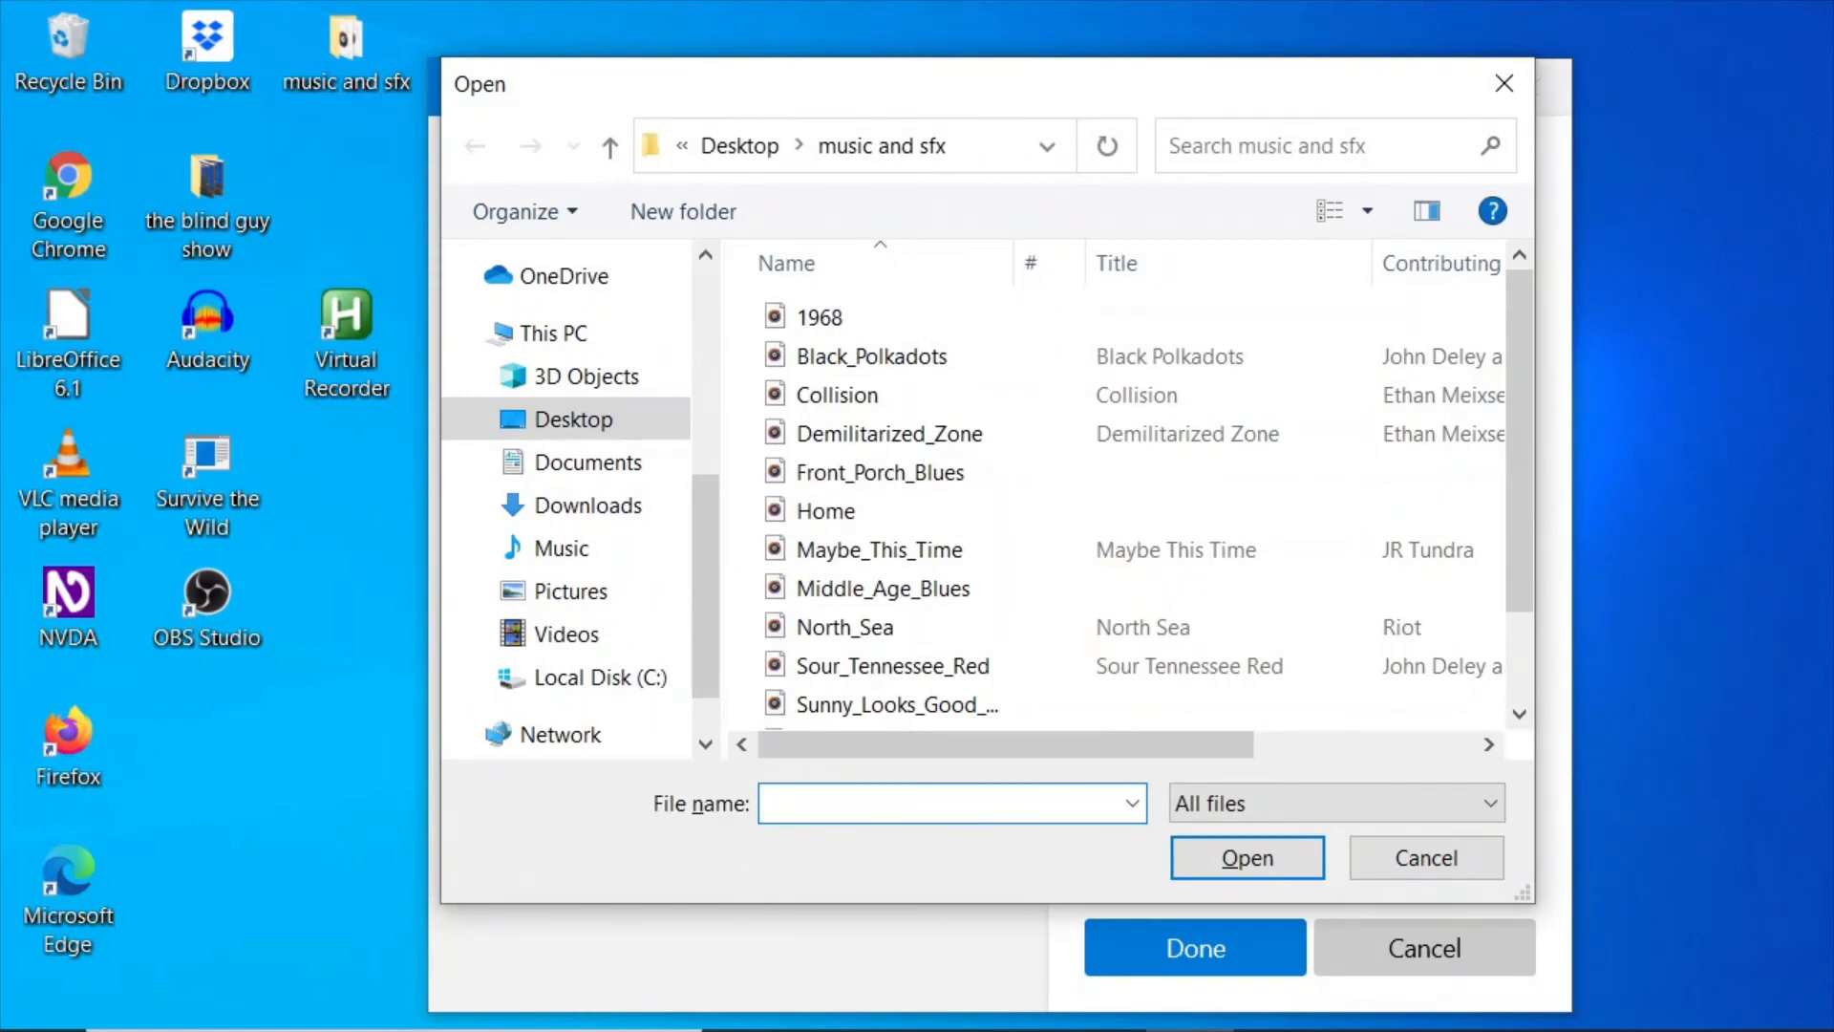
Add the audio file "1968" from the "music and sfx" folder as custom audio.
key(Tab)
key(Tab)
key(Tab)
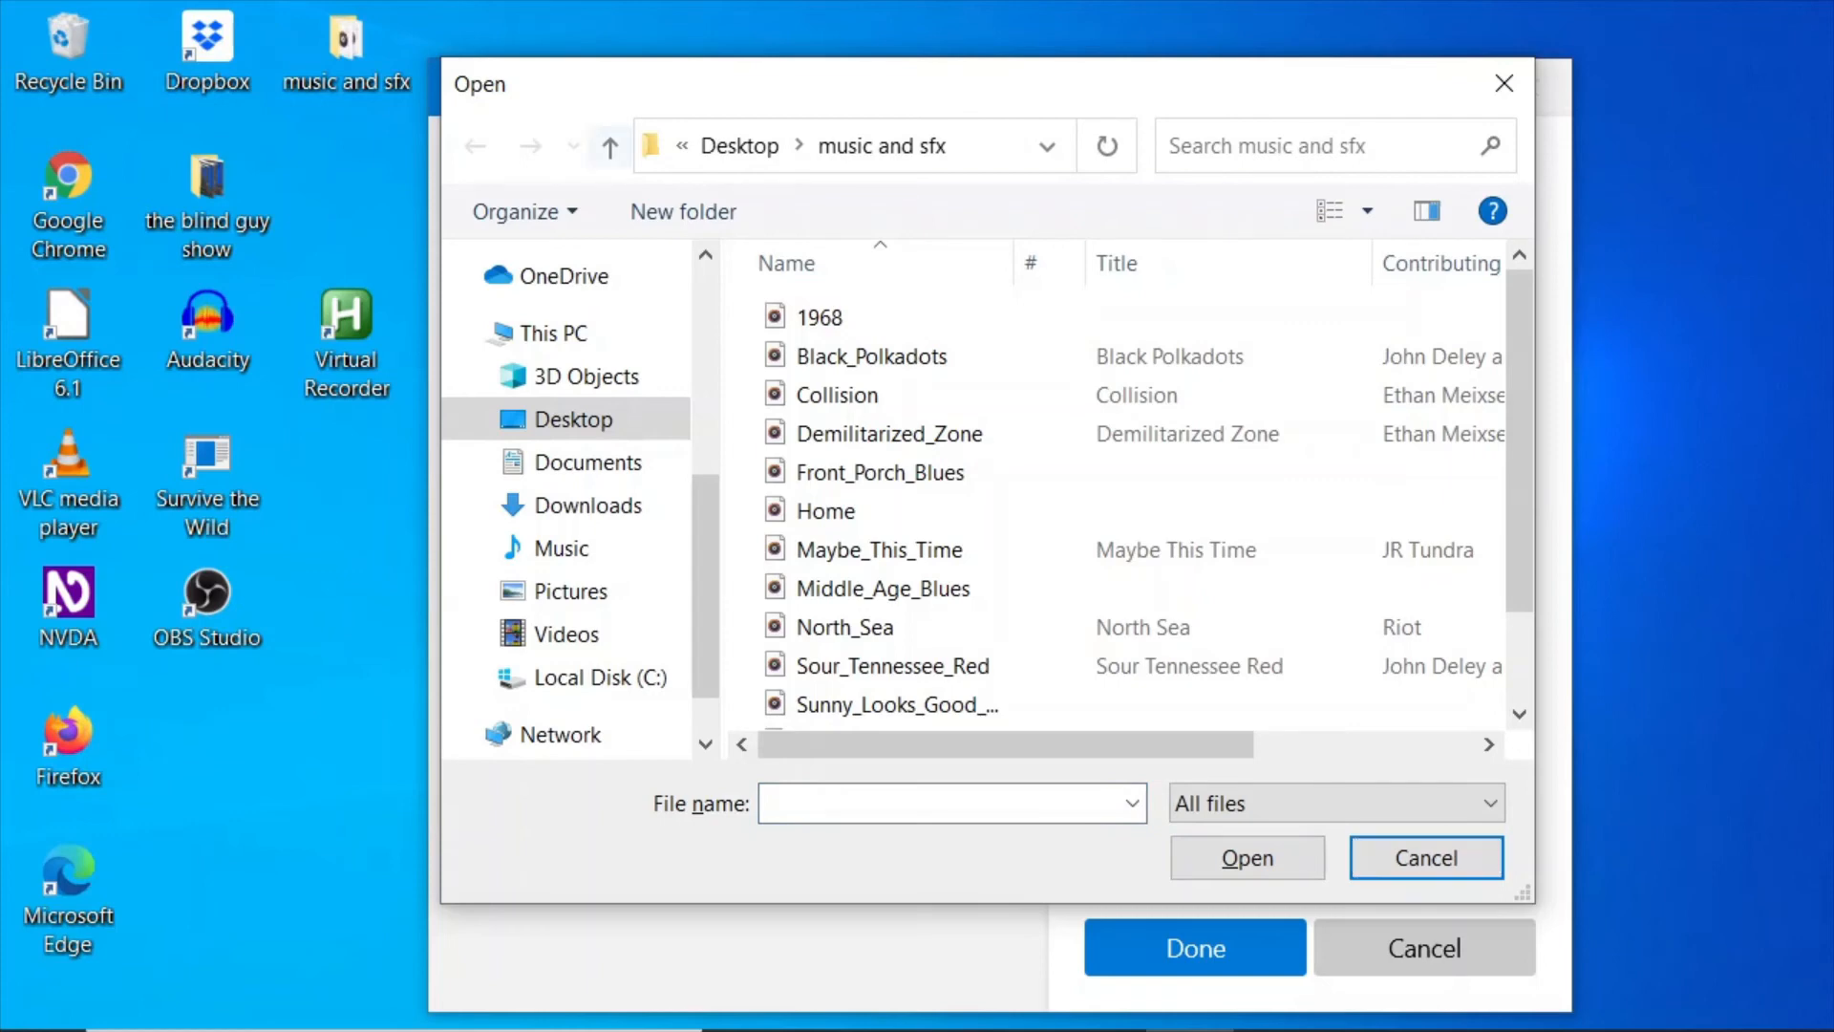
key(Tab)
key(Tab)
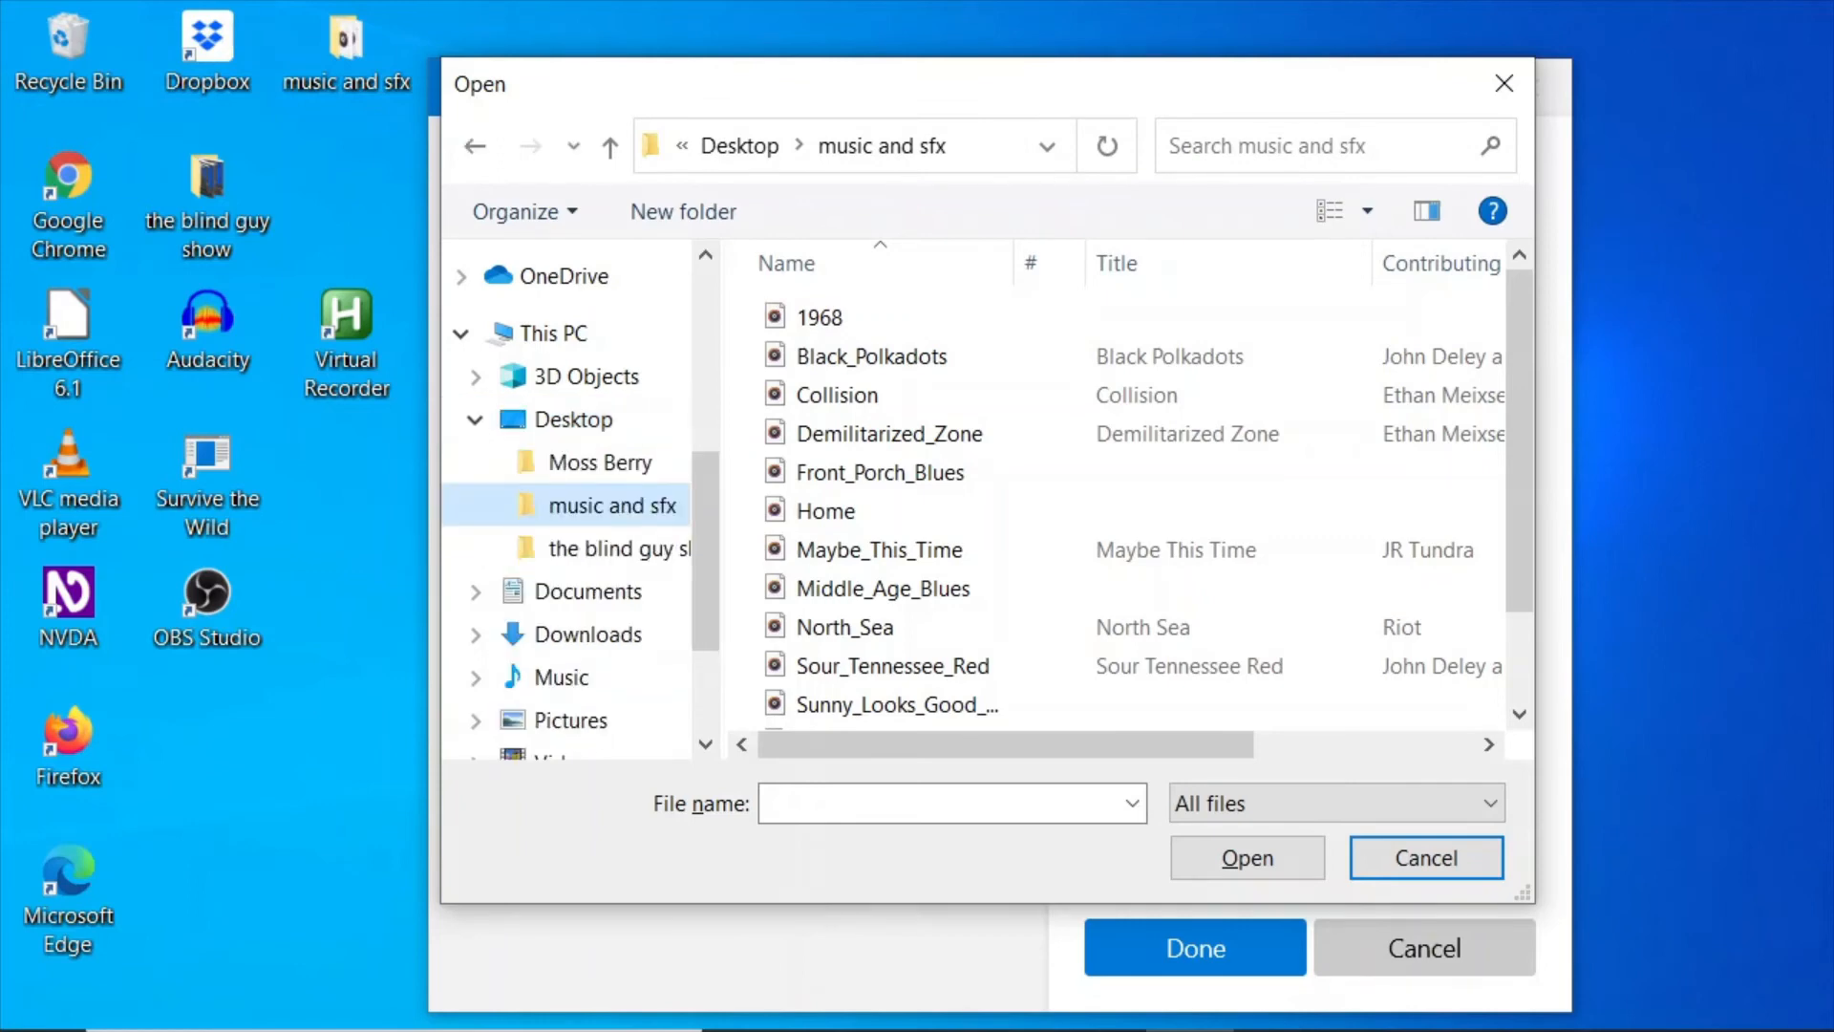
key(Tab)
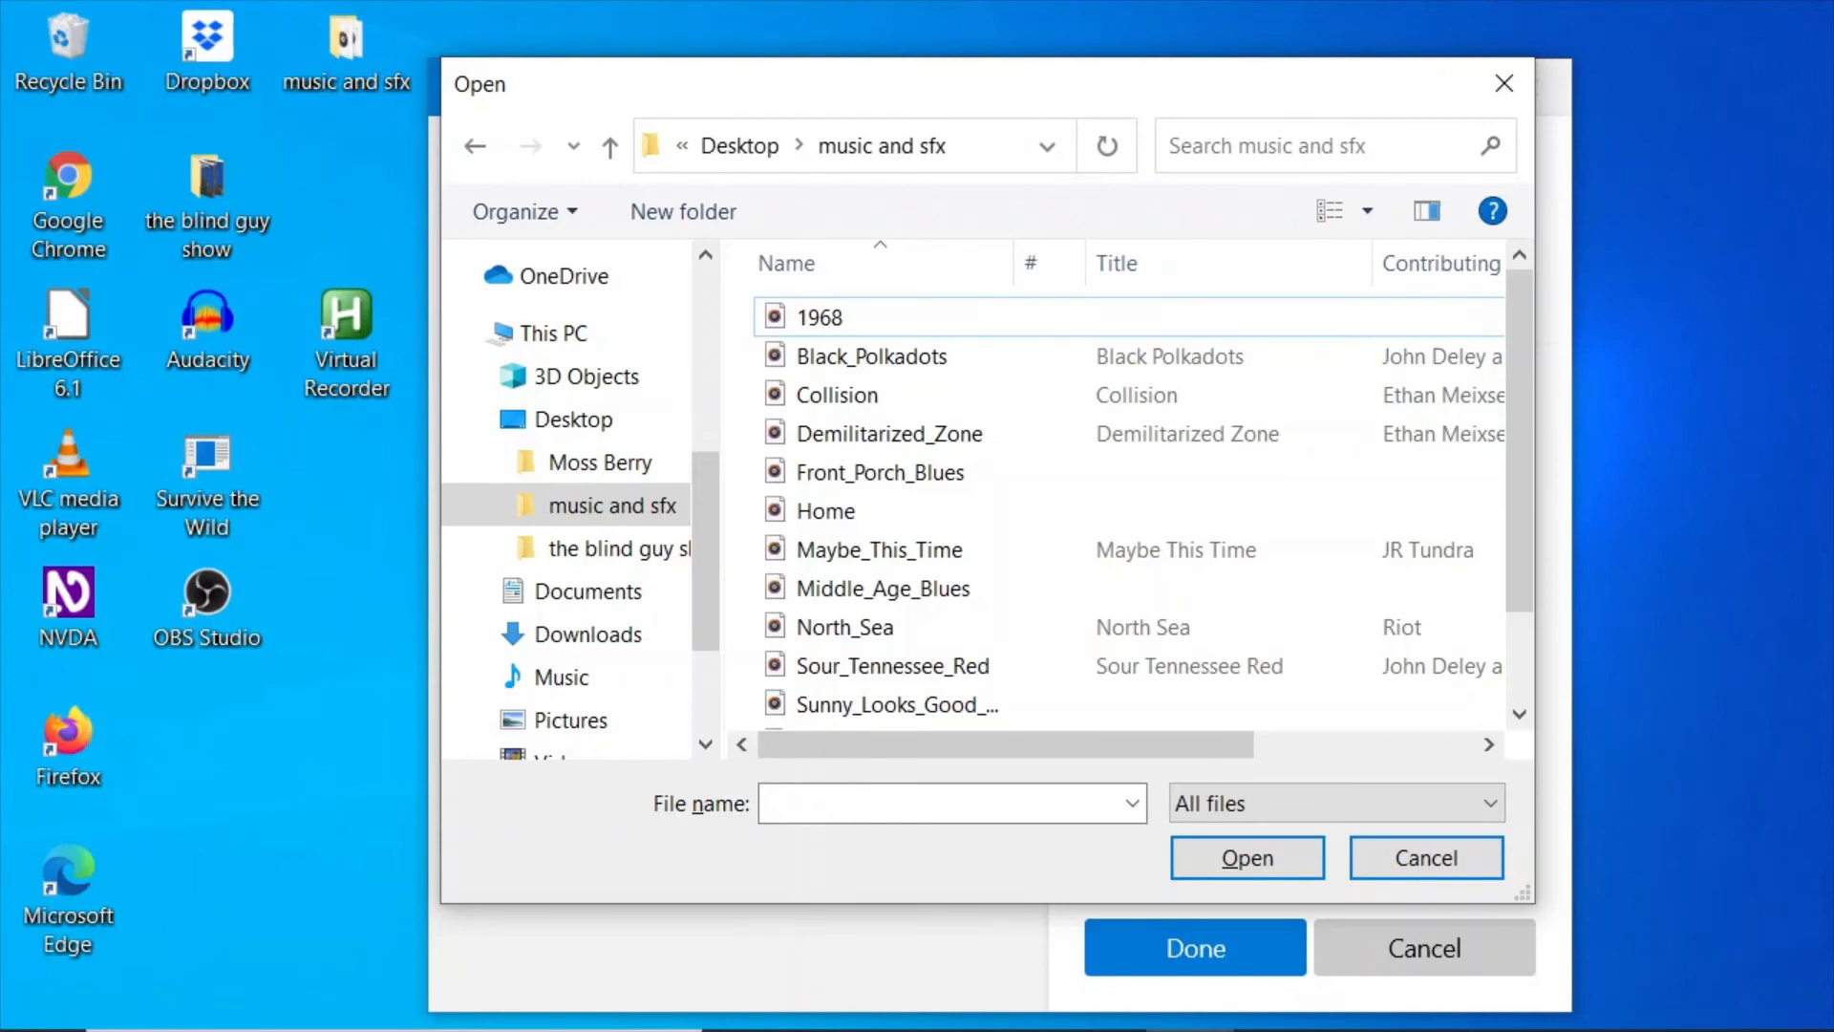
key(Down)
key(Up)
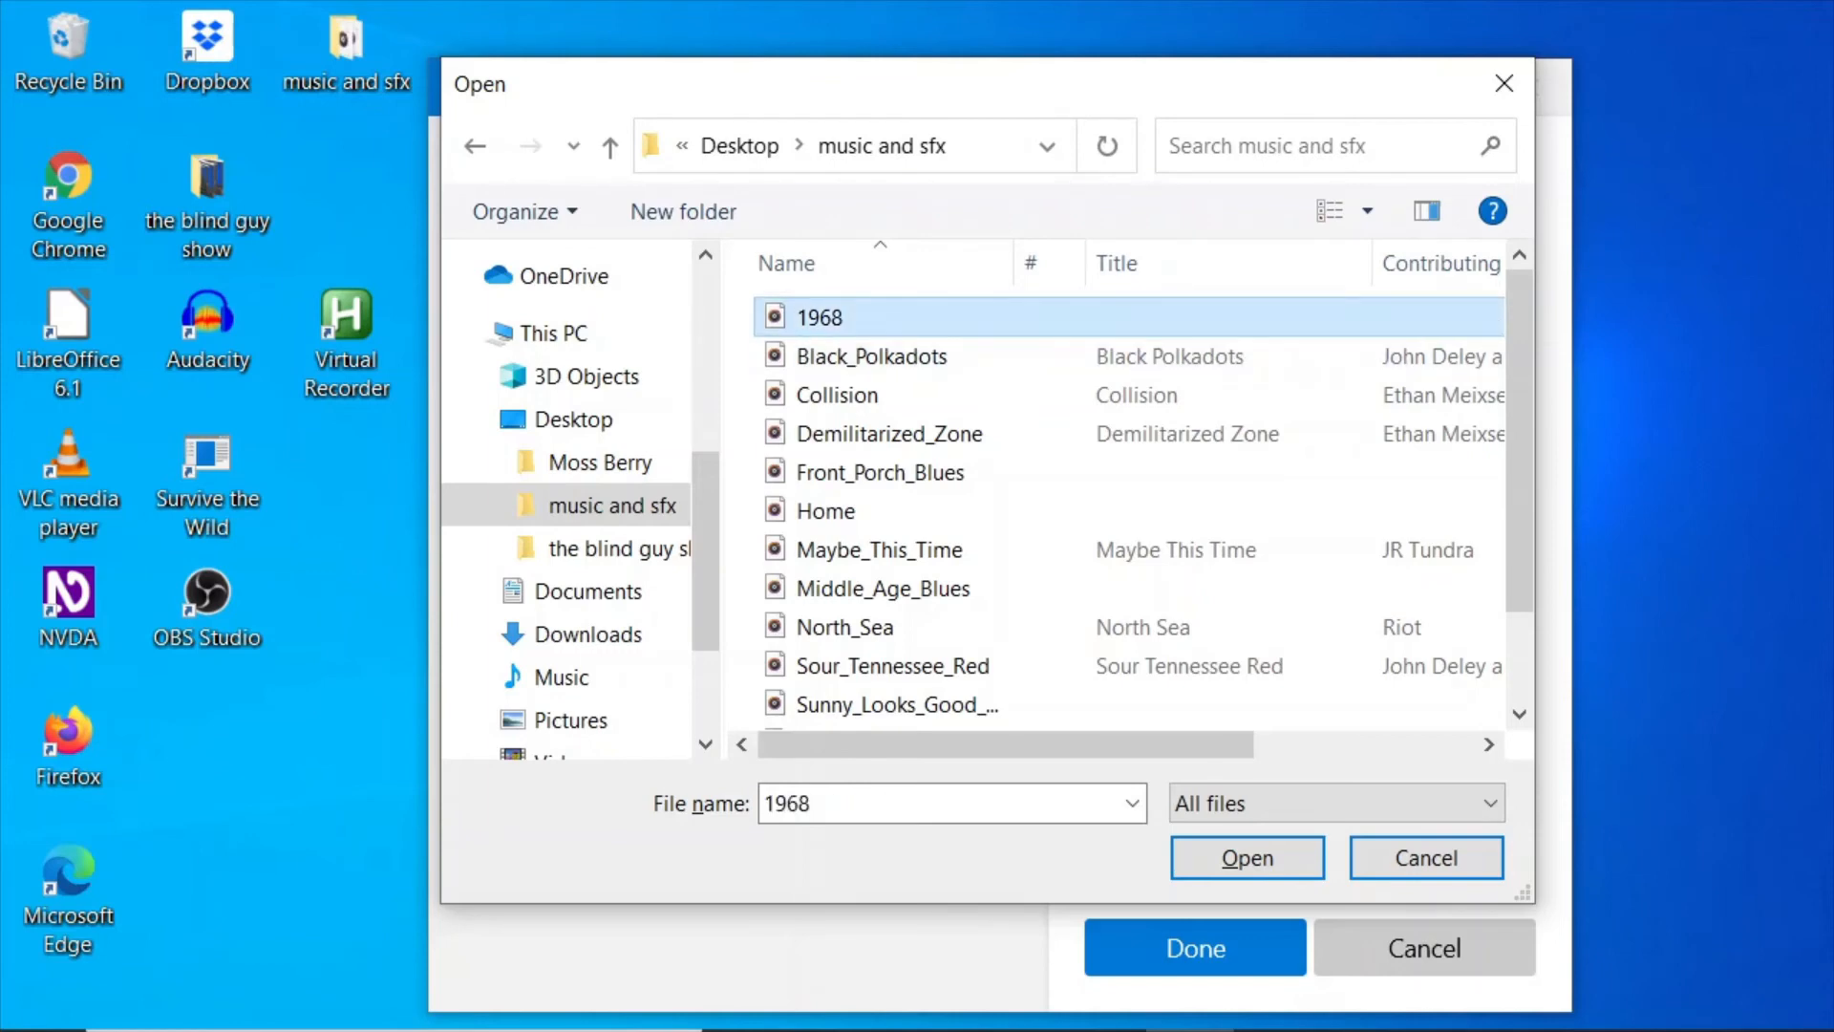
key(Return)
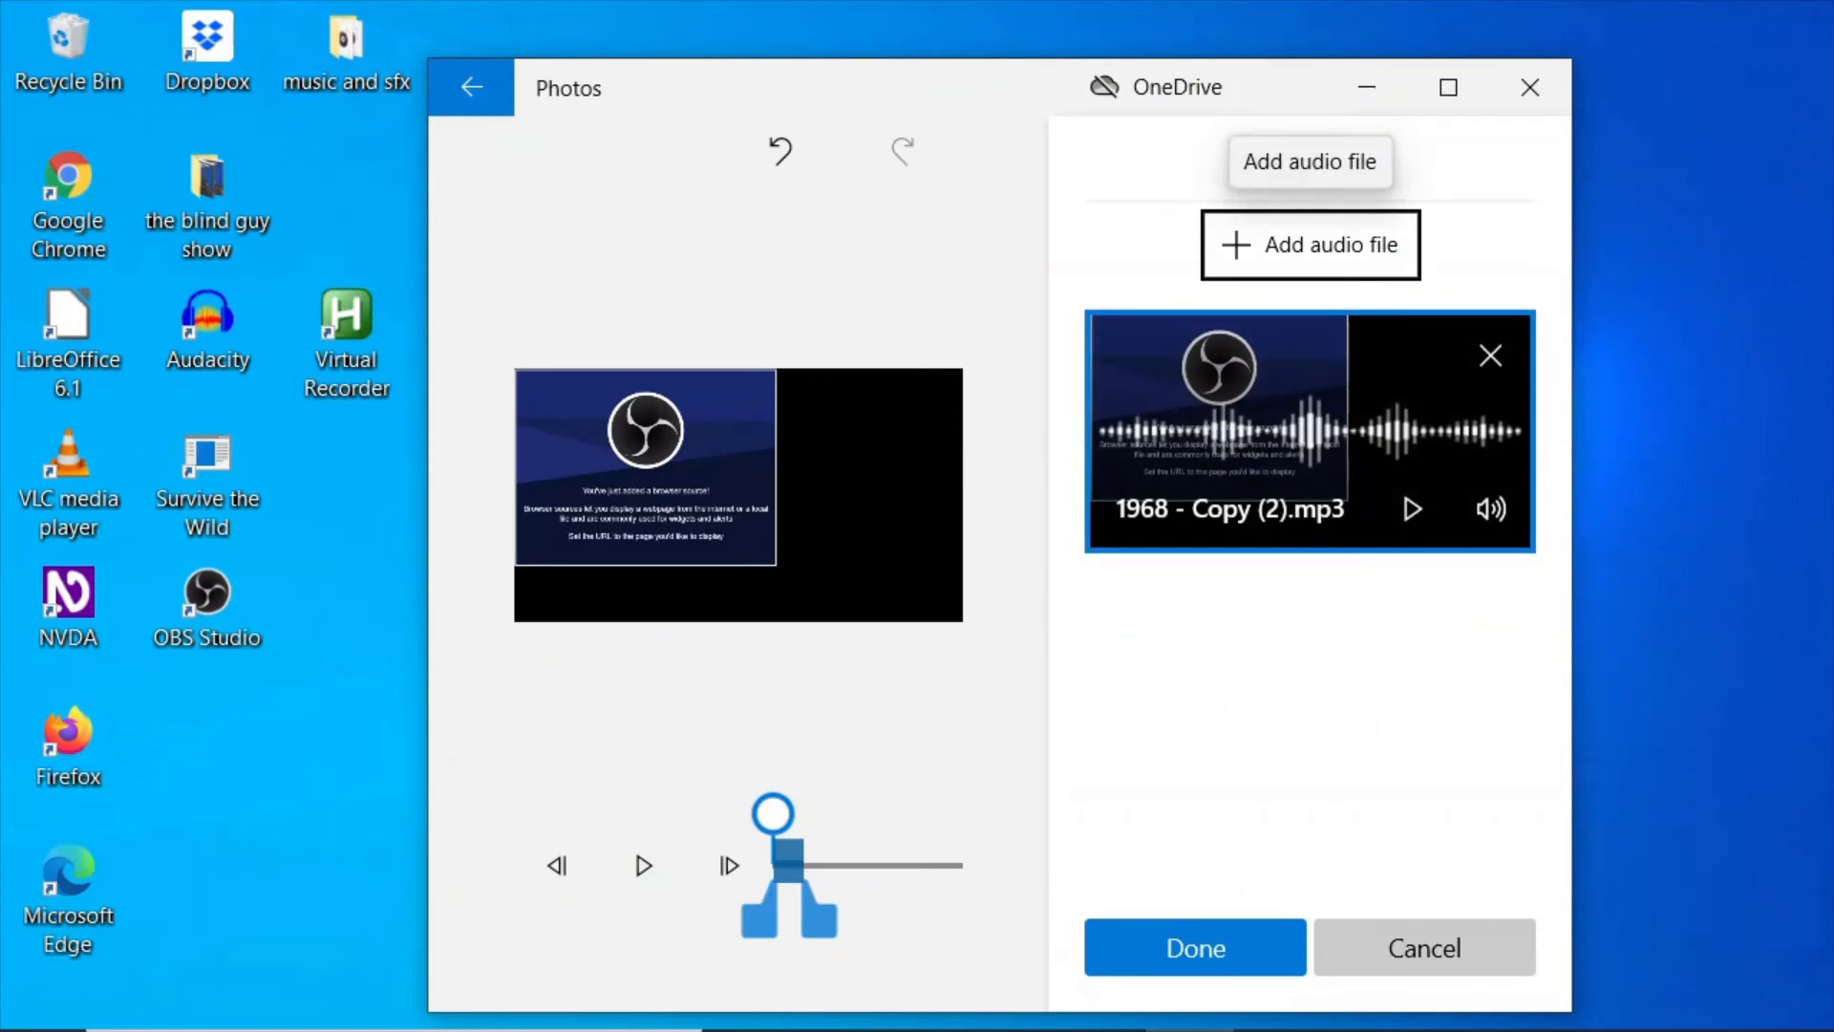
Set the volume of the added "1968" audio track to 18.
key(Tab)
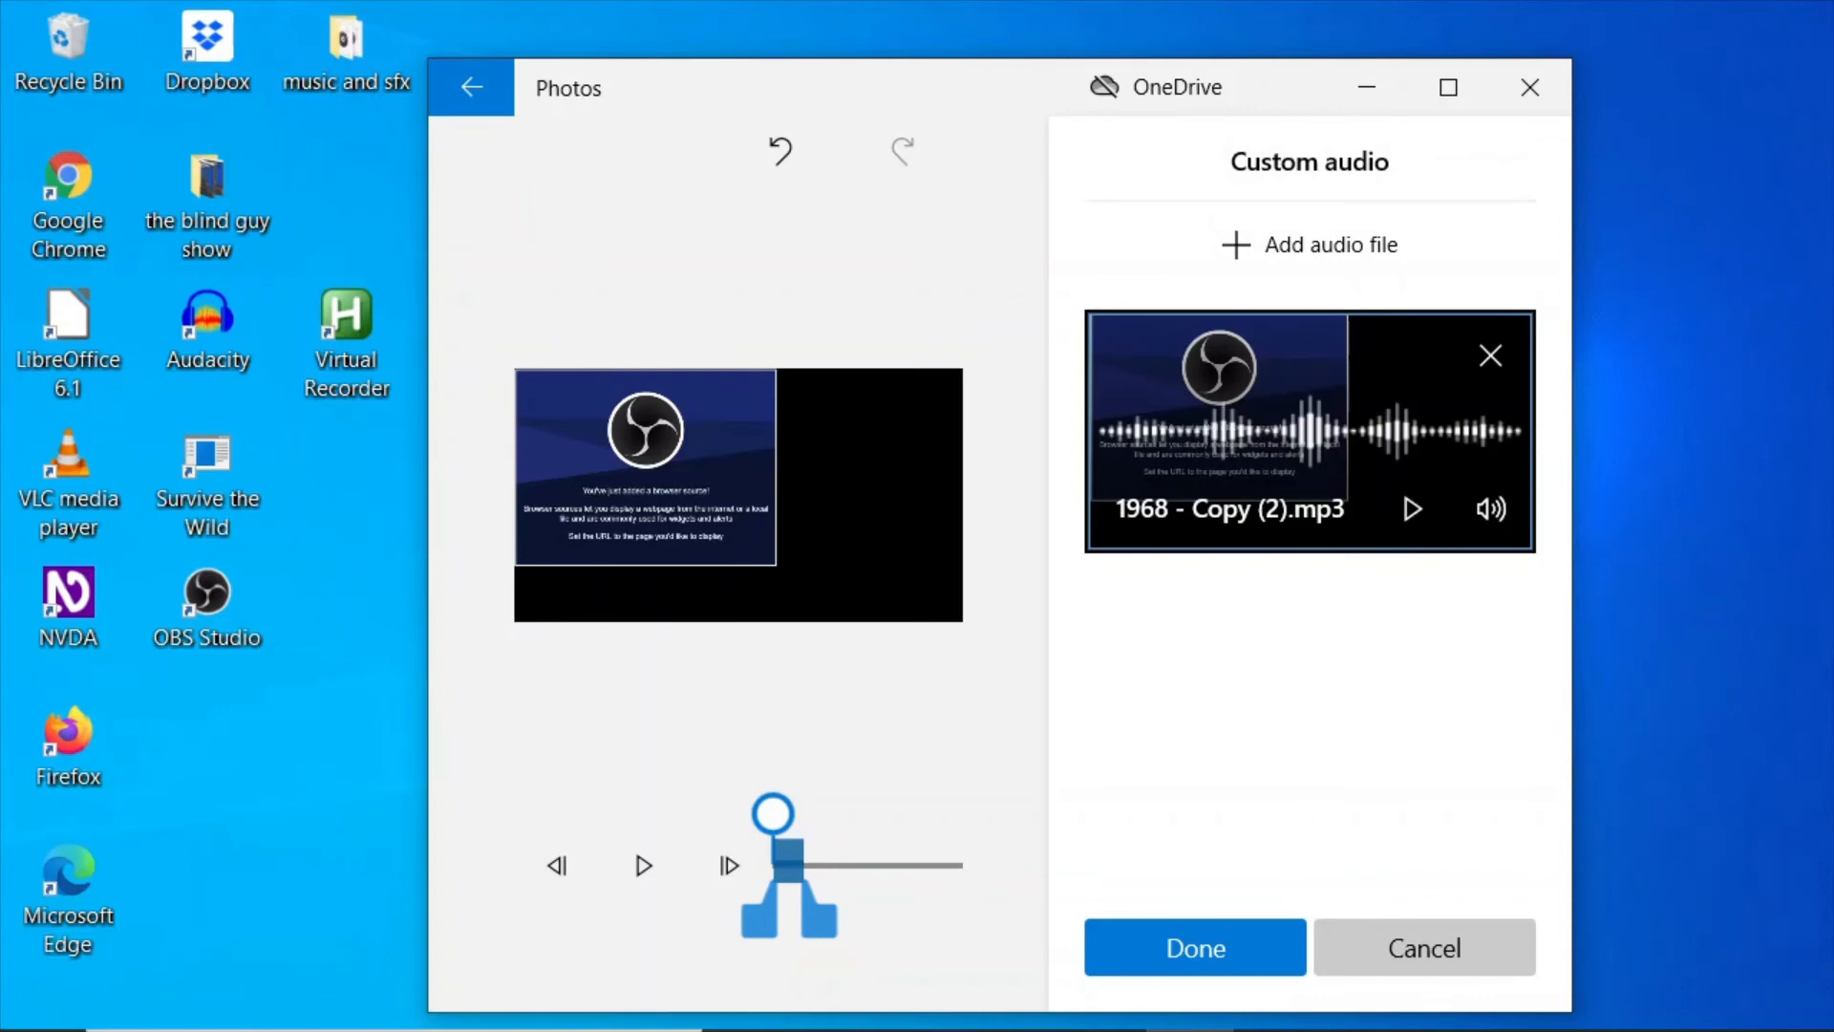
key(Tab)
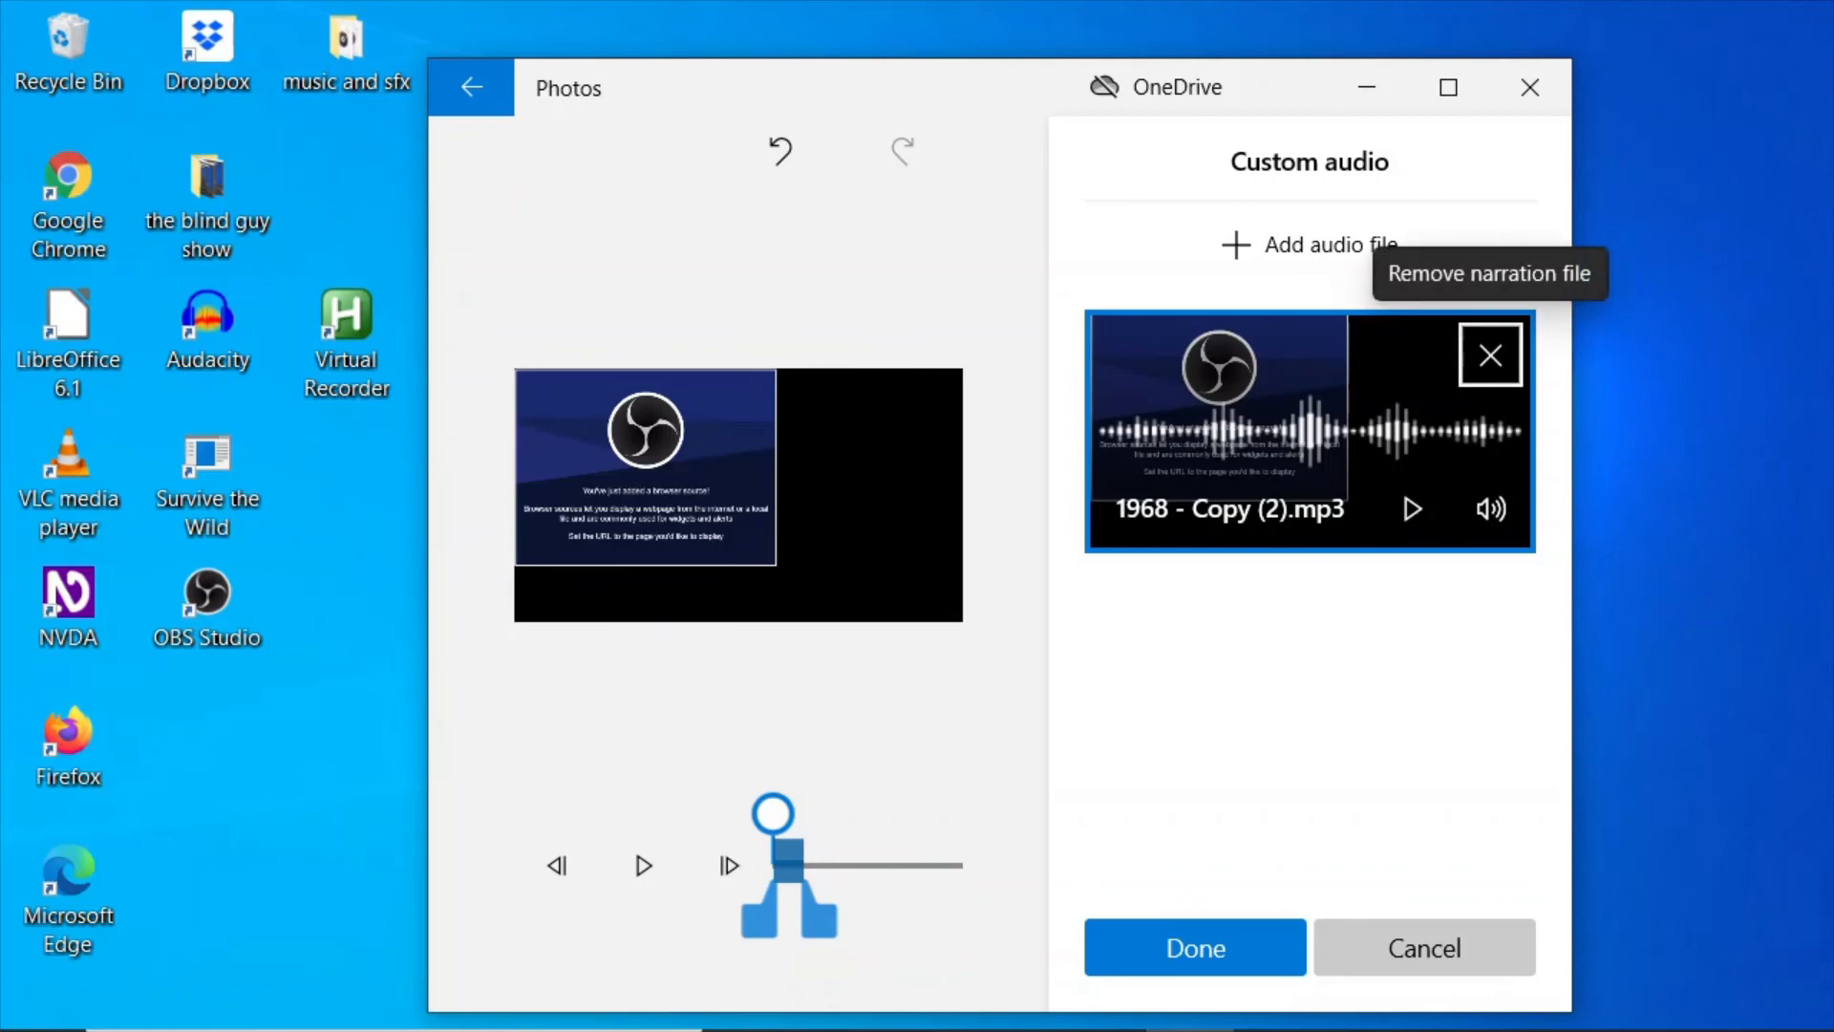
key(shift+Tab)
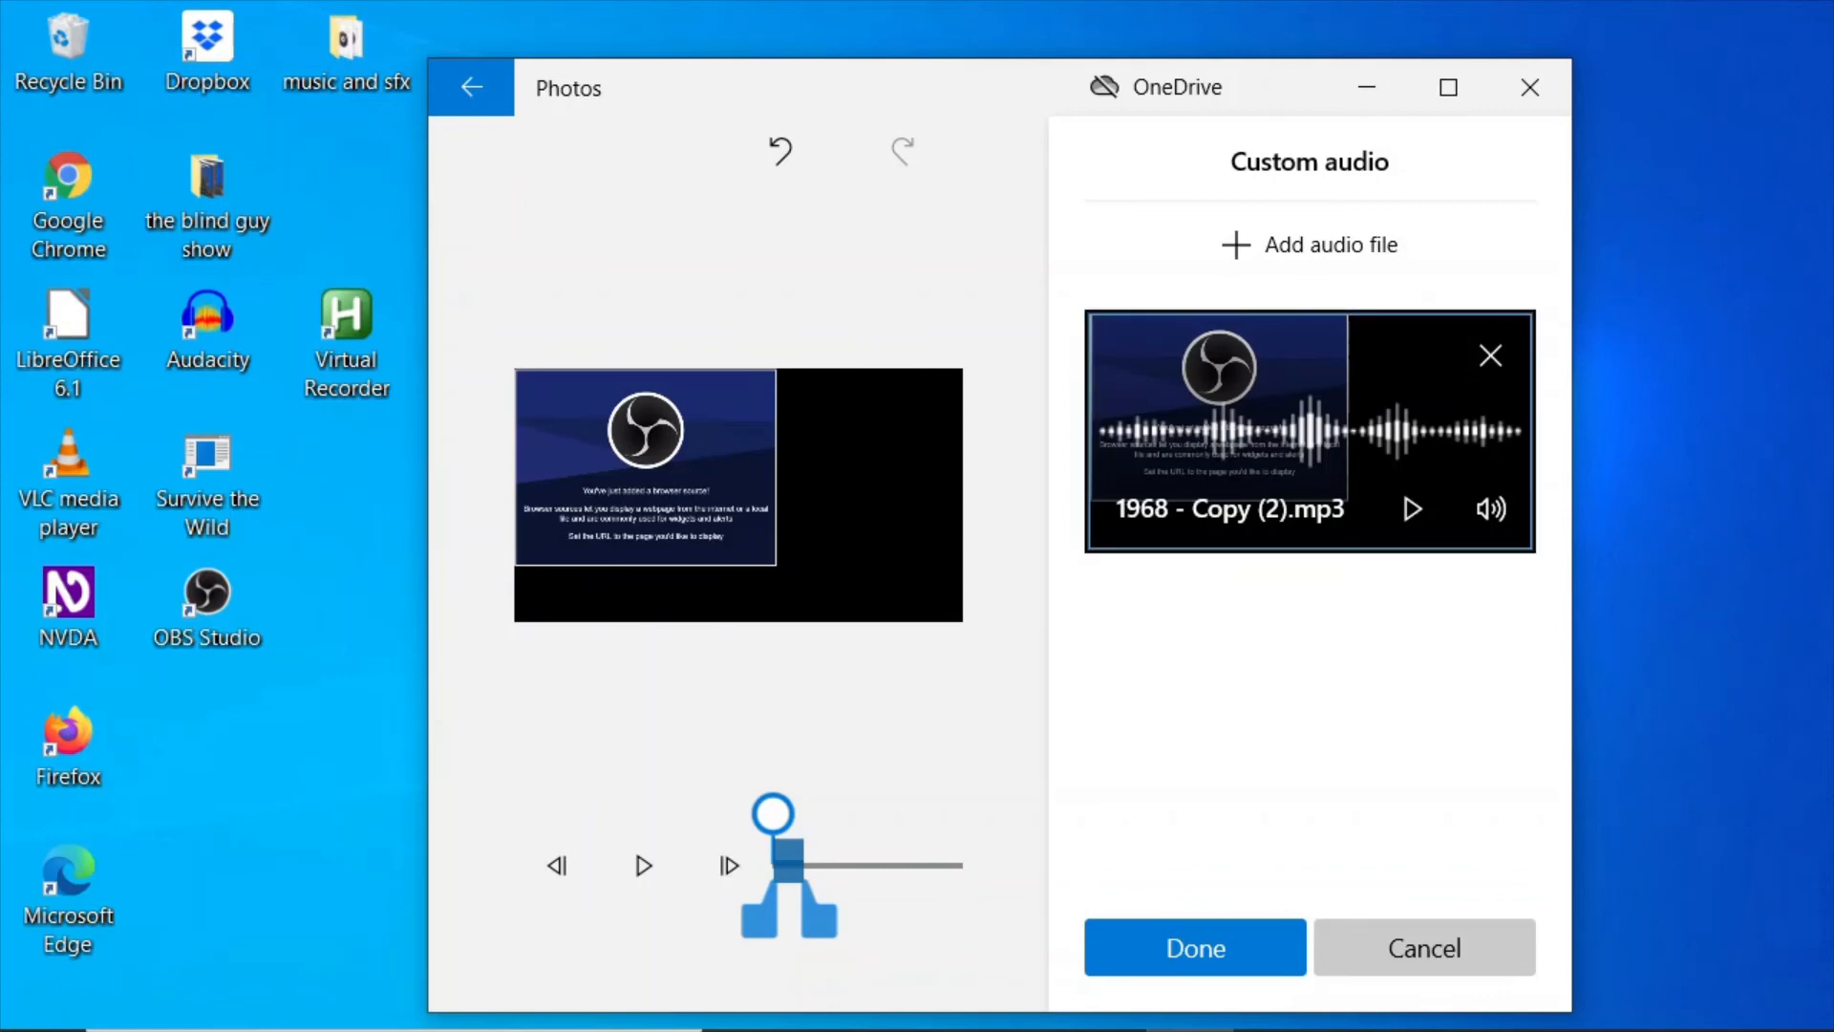
key(Tab)
key(Tab)
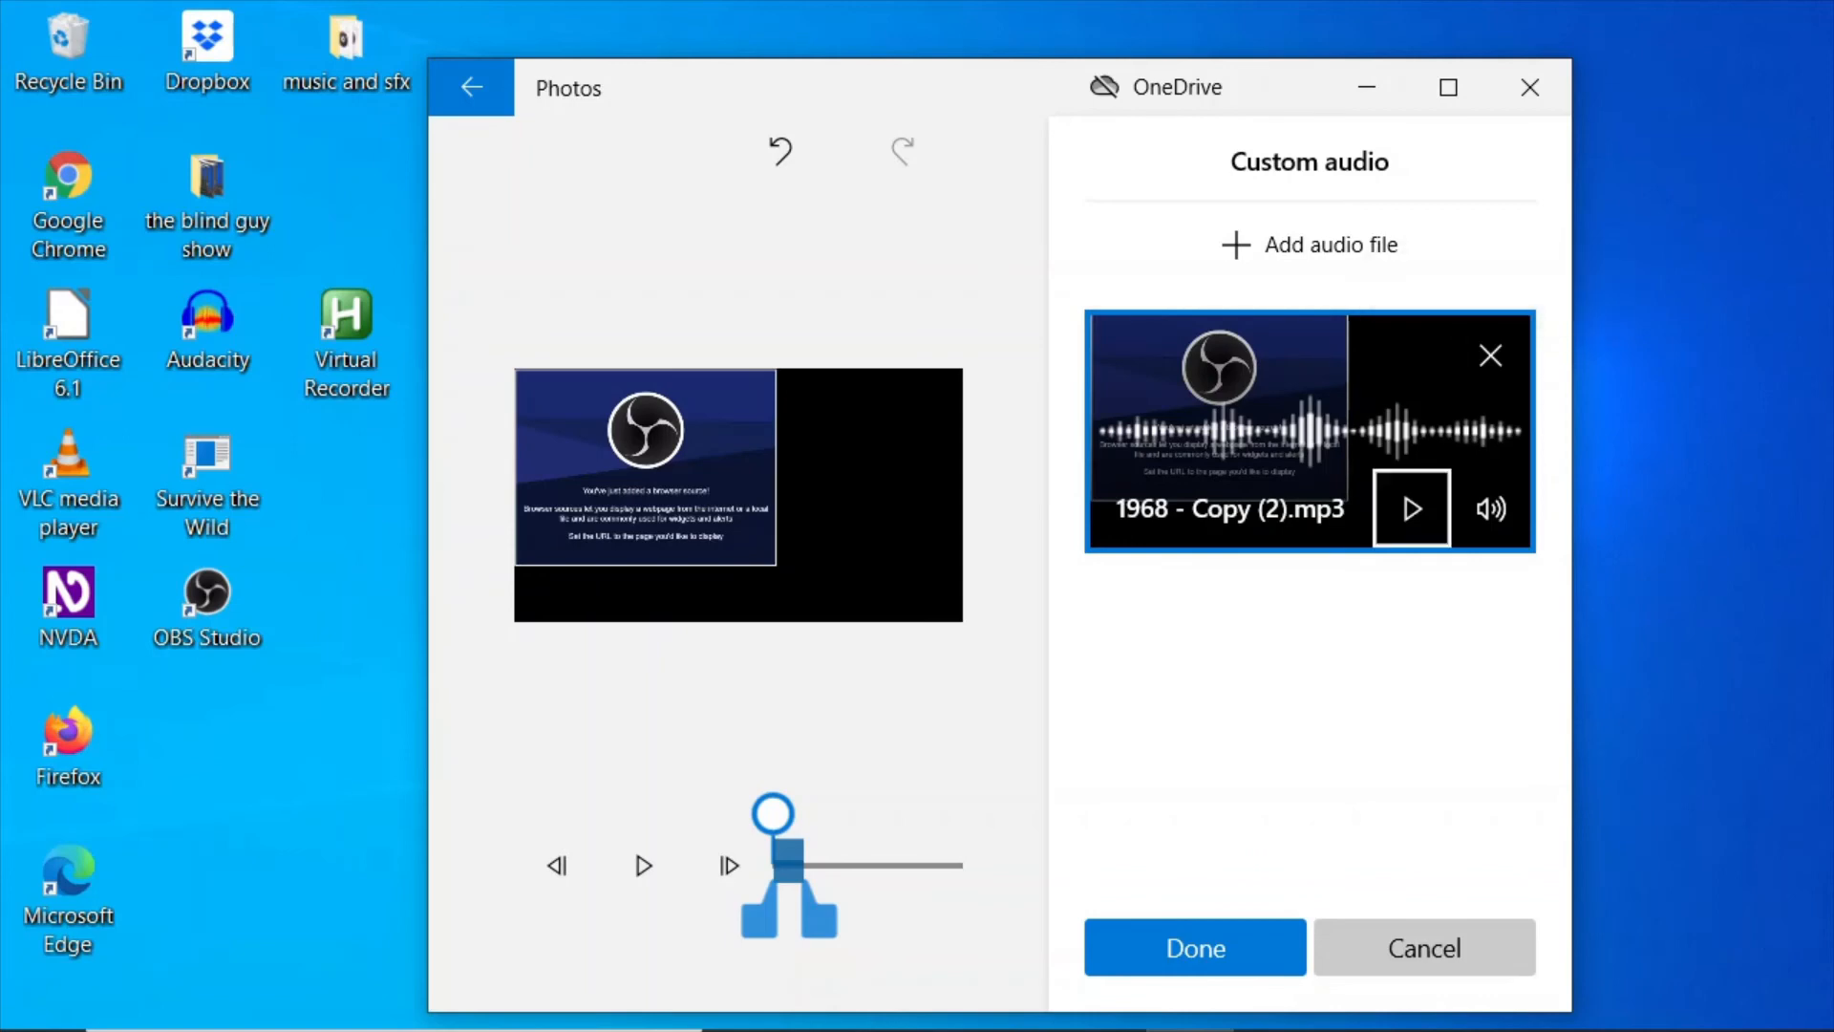
key(Tab)
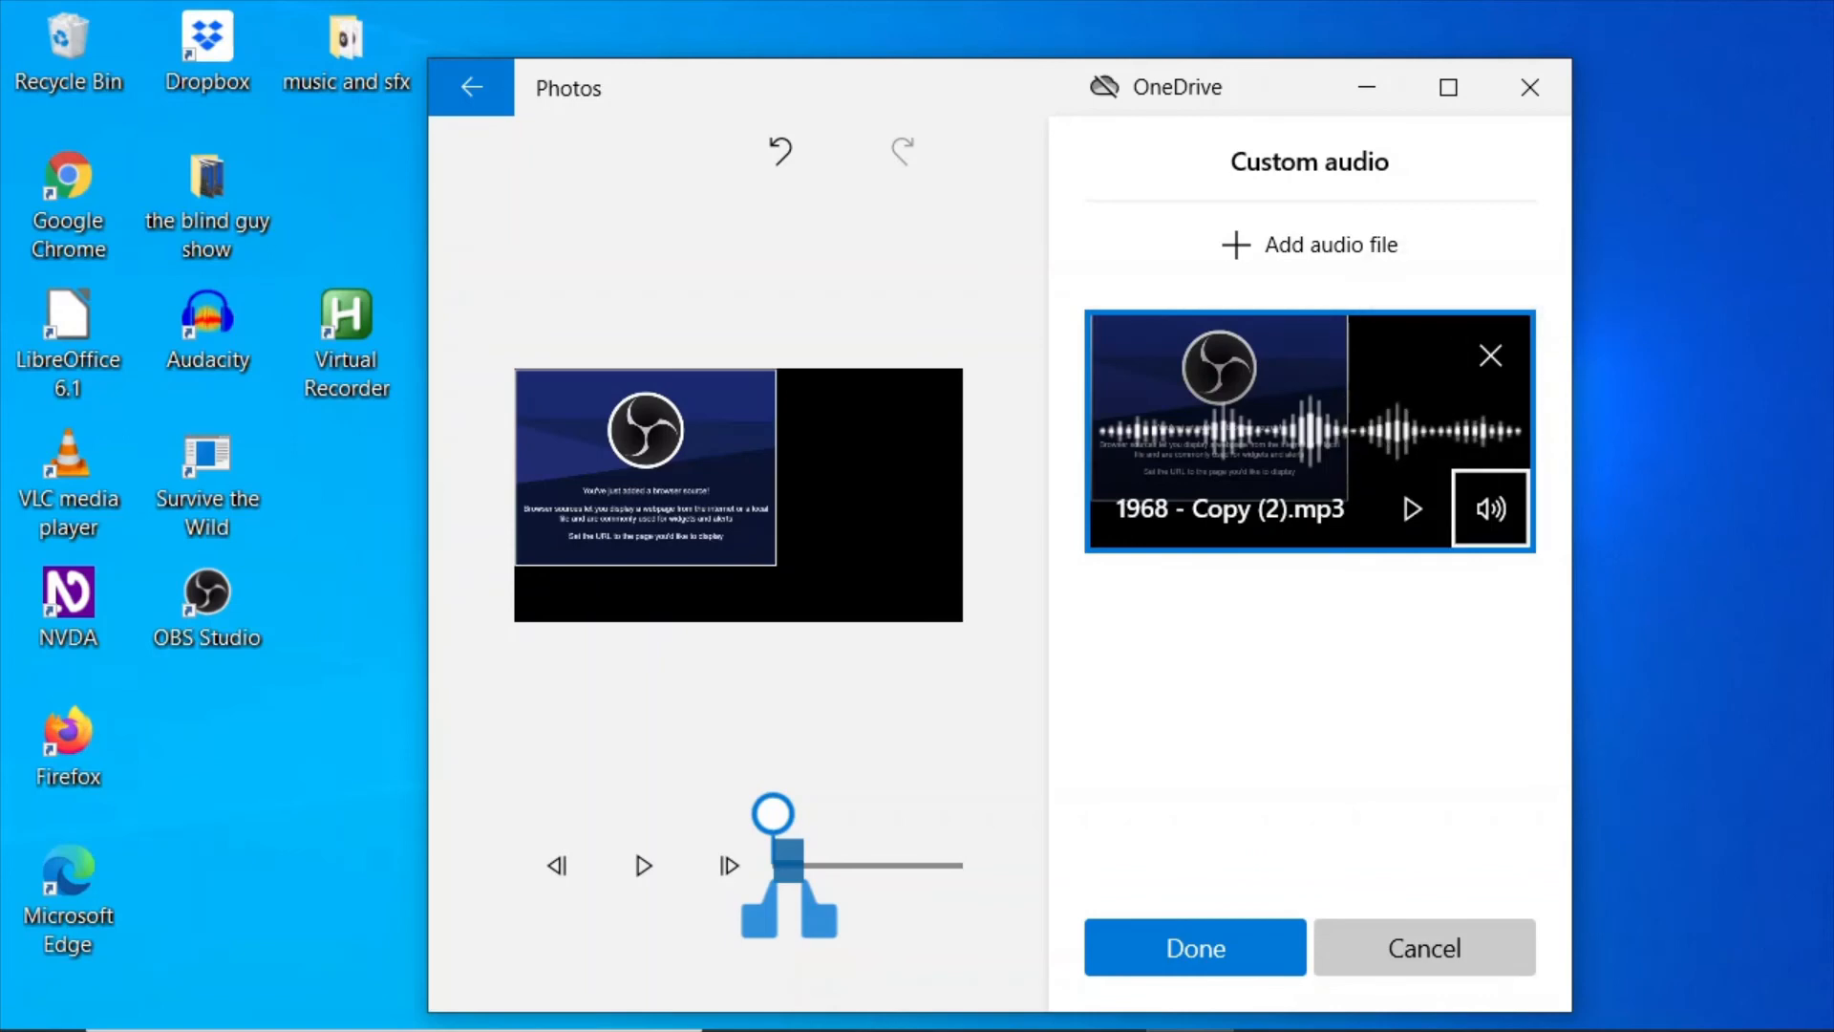
key(Return)
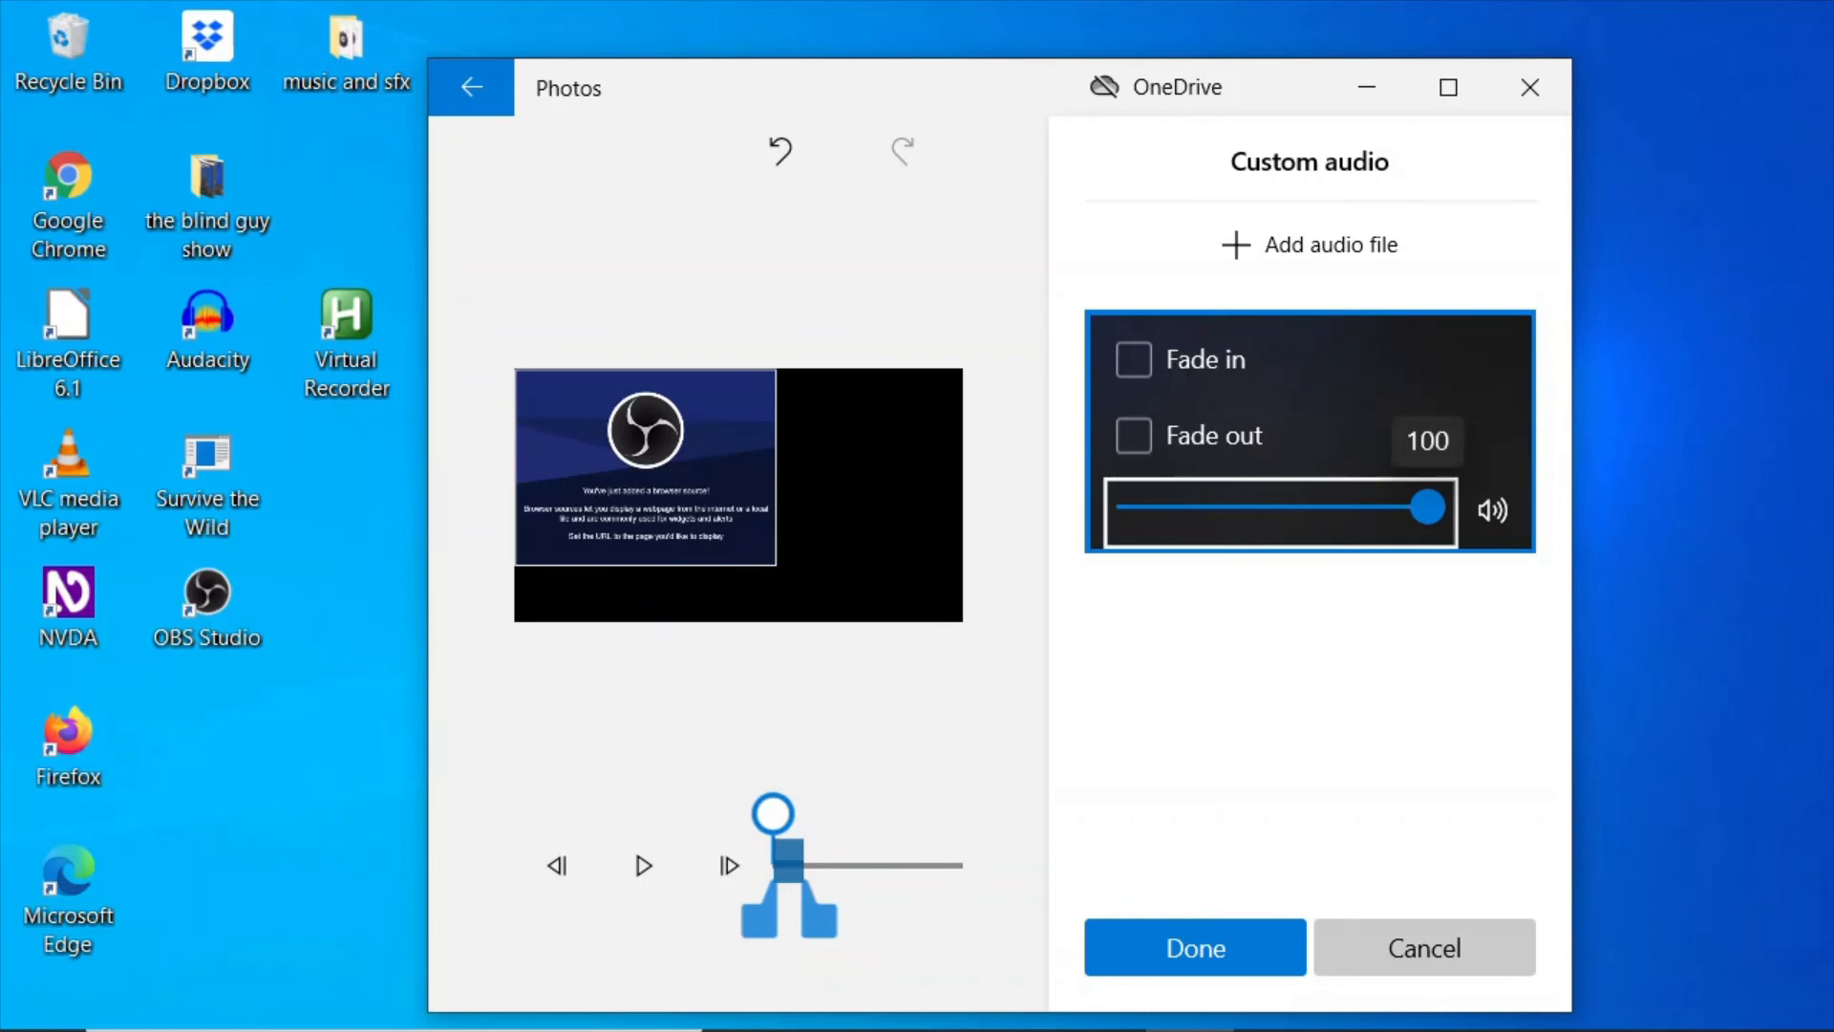
key(Left)
key(Left)
key(Left)
key(Left)
key(Left)
key(Left)
key(Left)
key(Left)
key(Left)
key(Left)
key(Left)
key(Left)
key(Left)
key(Left)
key(Left)
key(Left)
key(Left)
key(Left)
key(Left)
key(Left)
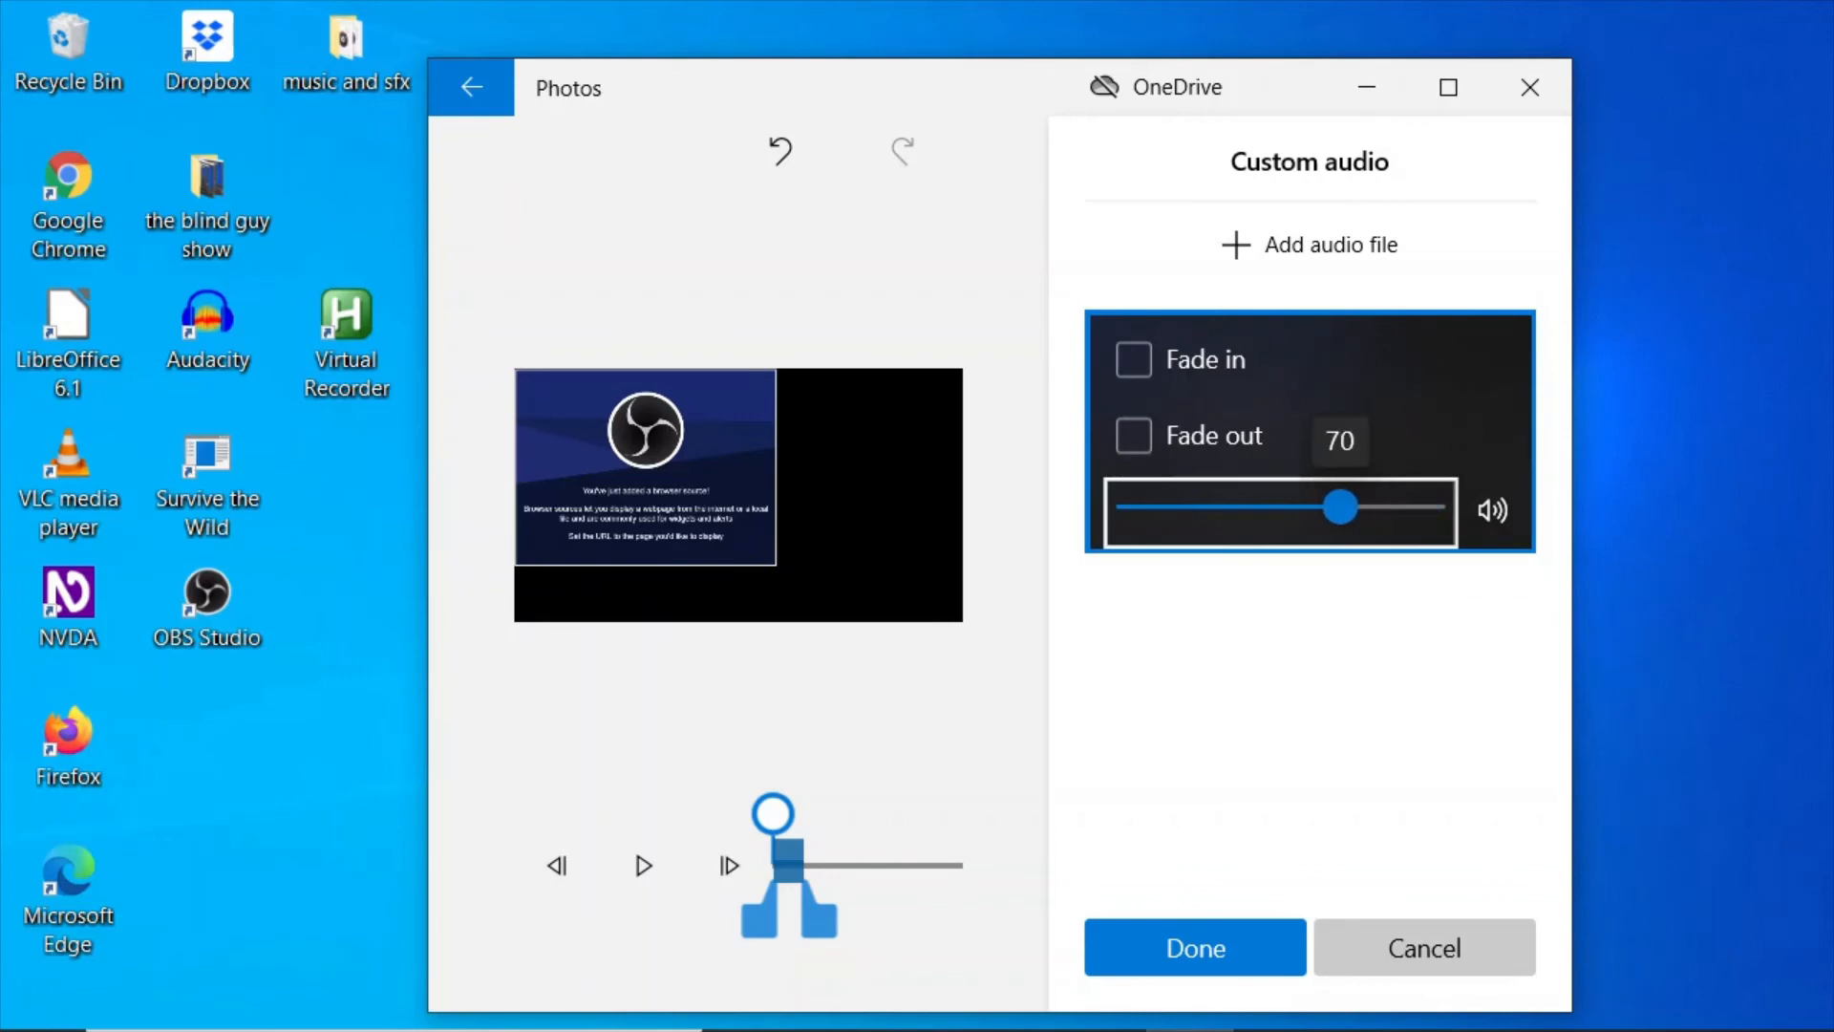
key(Left)
key(Left)
key(Left)
key(Left)
key(Left)
key(Left)
key(Left)
key(Left)
key(Left)
key(Left)
key(Left)
key(Left)
key(Left)
key(Left)
key(Left)
key(Left)
key(Left)
key(Left)
key(Left)
key(Left)
key(Left)
key(Left)
key(Left)
key(Left)
key(Left)
key(Left)
key(Left)
key(Left)
key(Left)
key(Left)
key(Left)
key(Left)
key(Left)
key(Left)
key(Left)
key(Left)
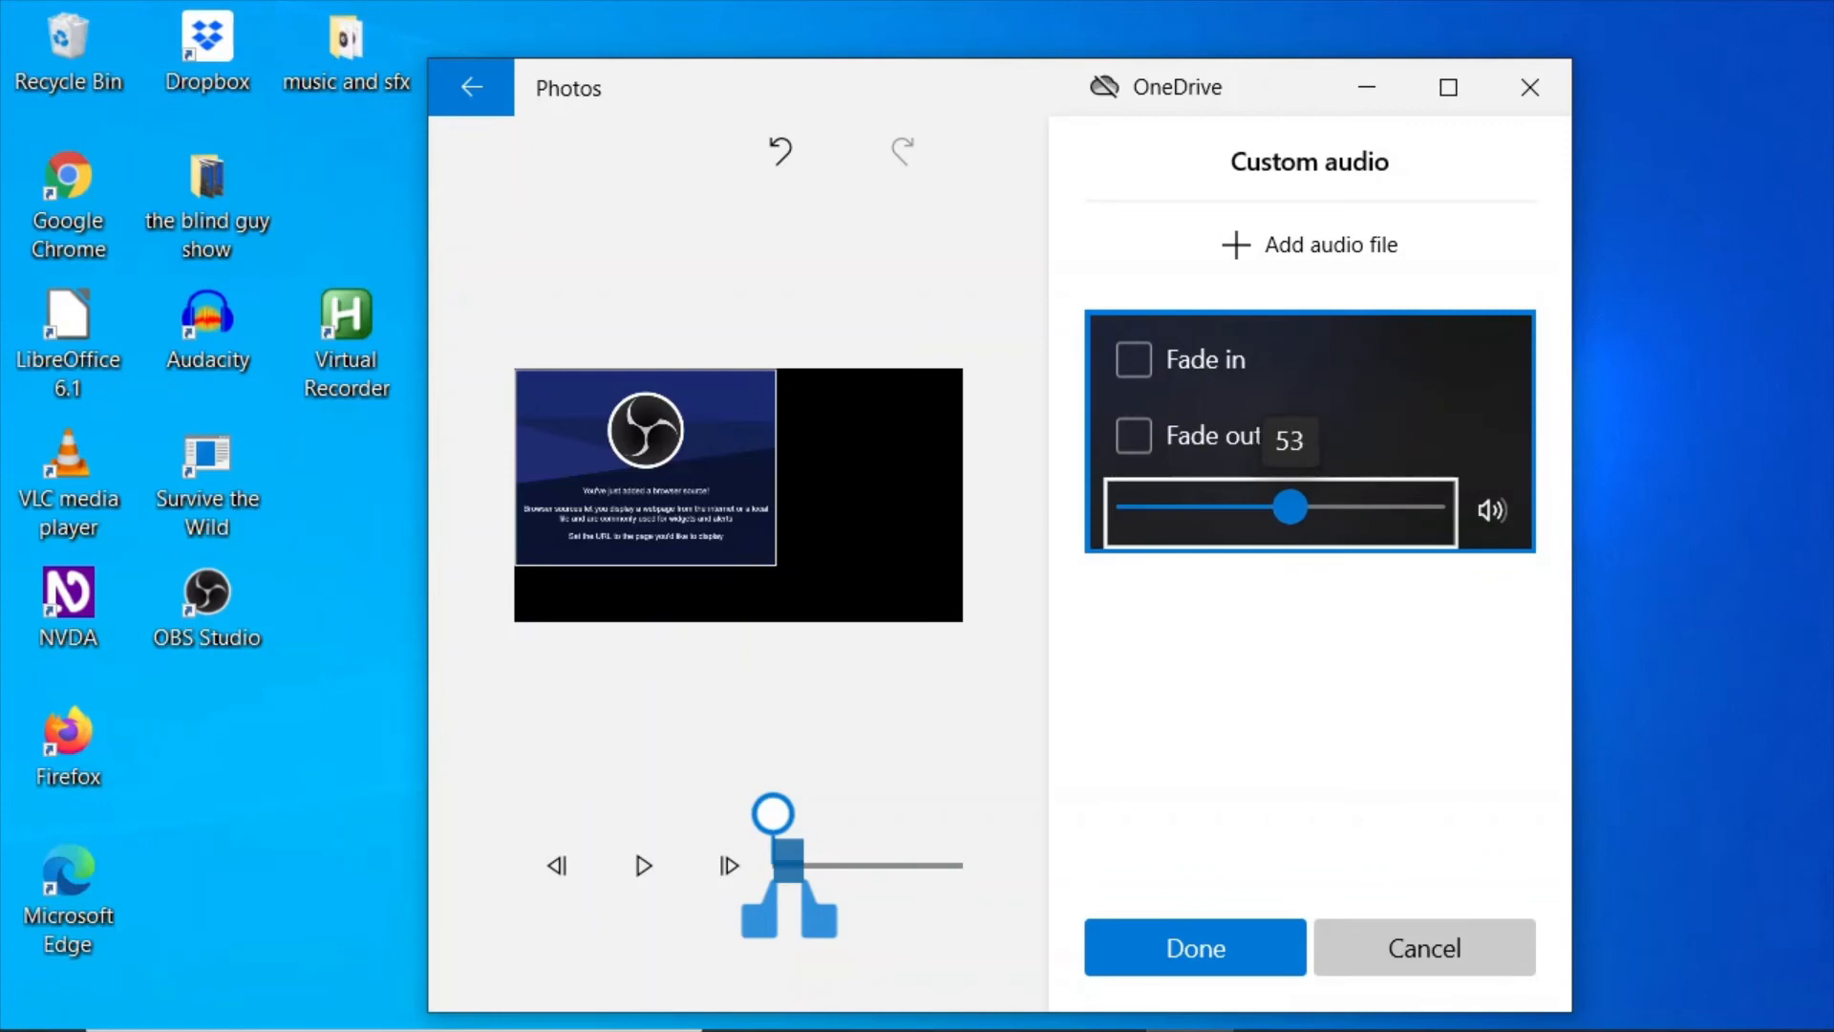
key(Left)
key(Left)
key(Left)
key(Left)
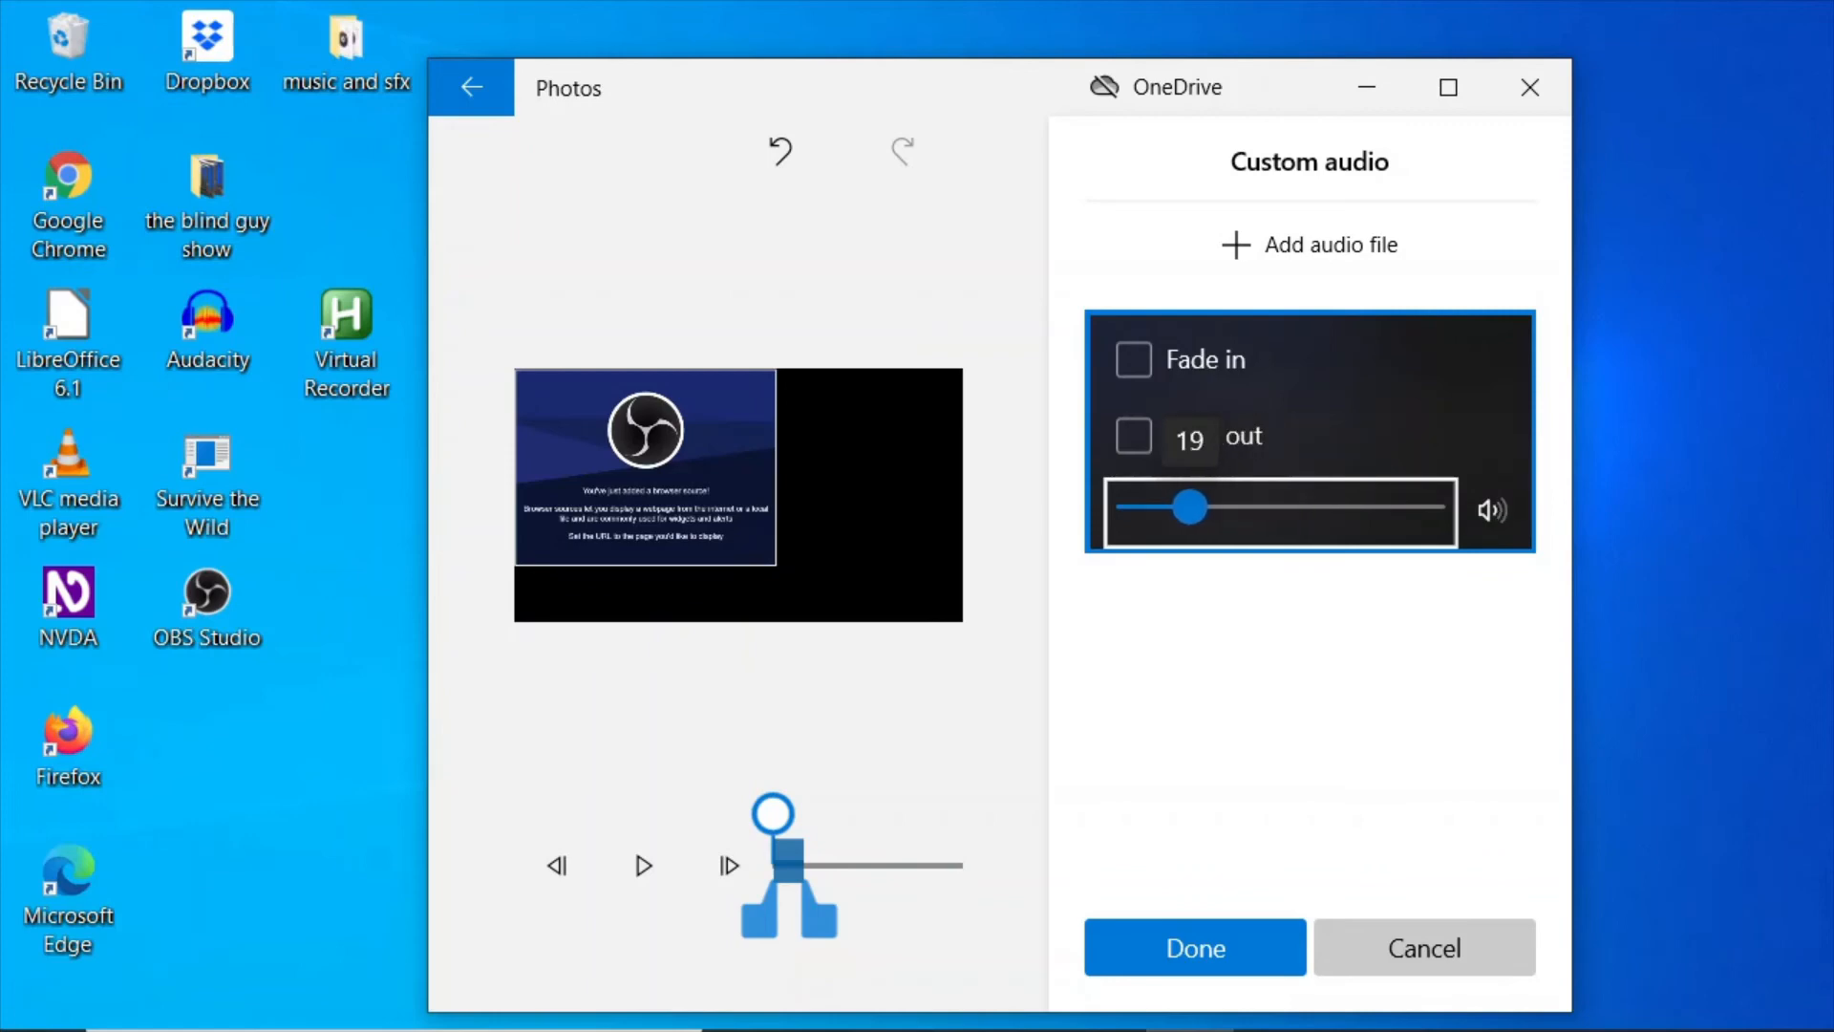
key(Left)
Enable both fade in and fade out for the "1968" audio track and close its volume settings.
key(Tab)
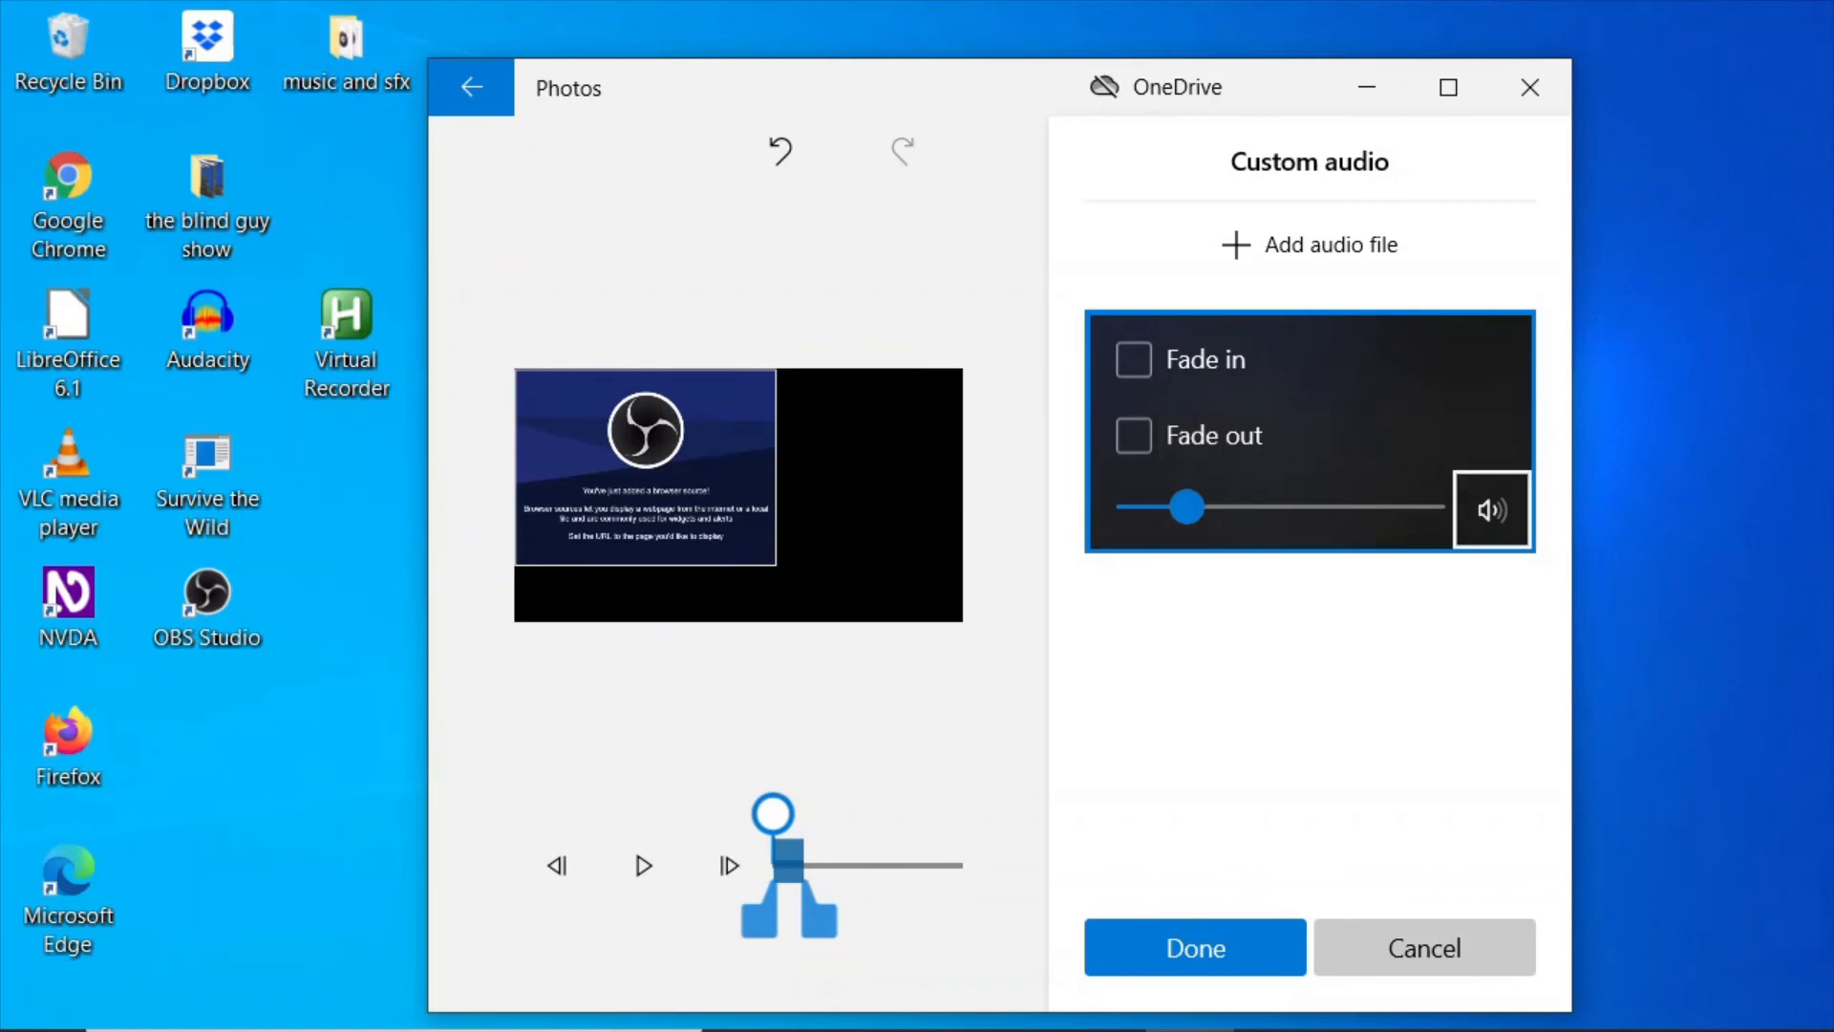
key(Tab)
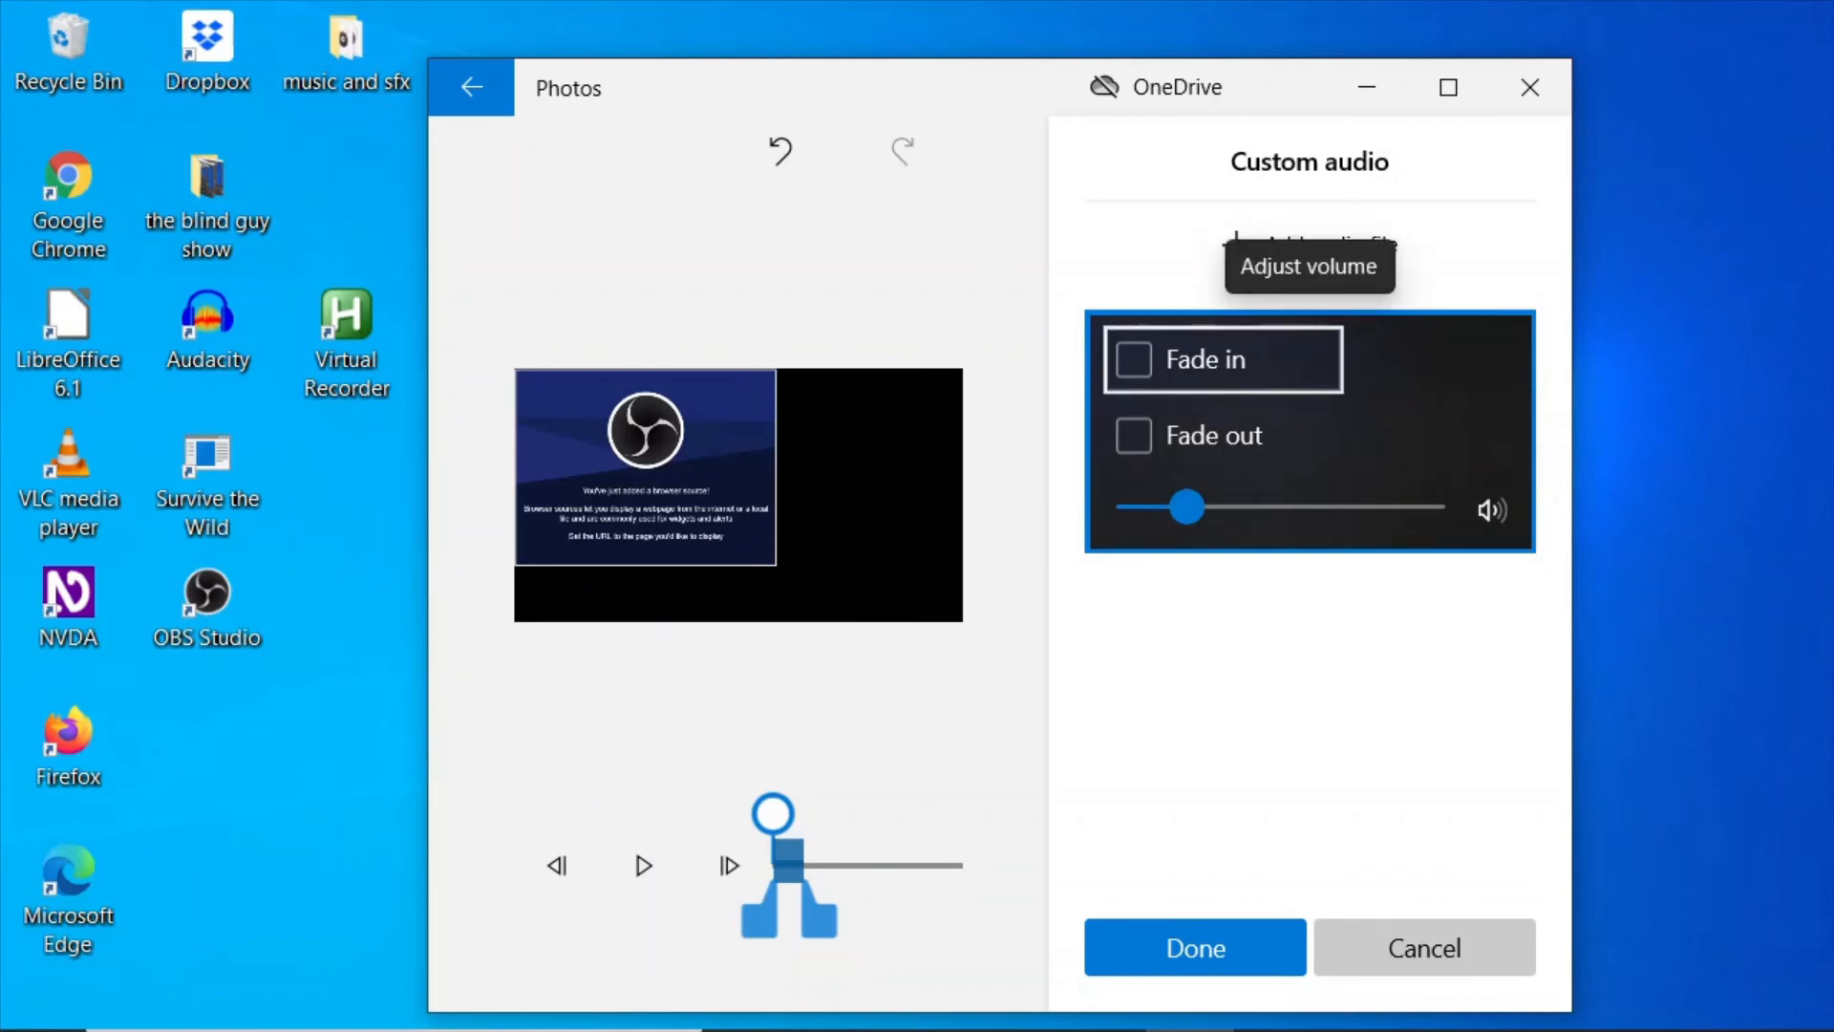
key(space)
key(Tab)
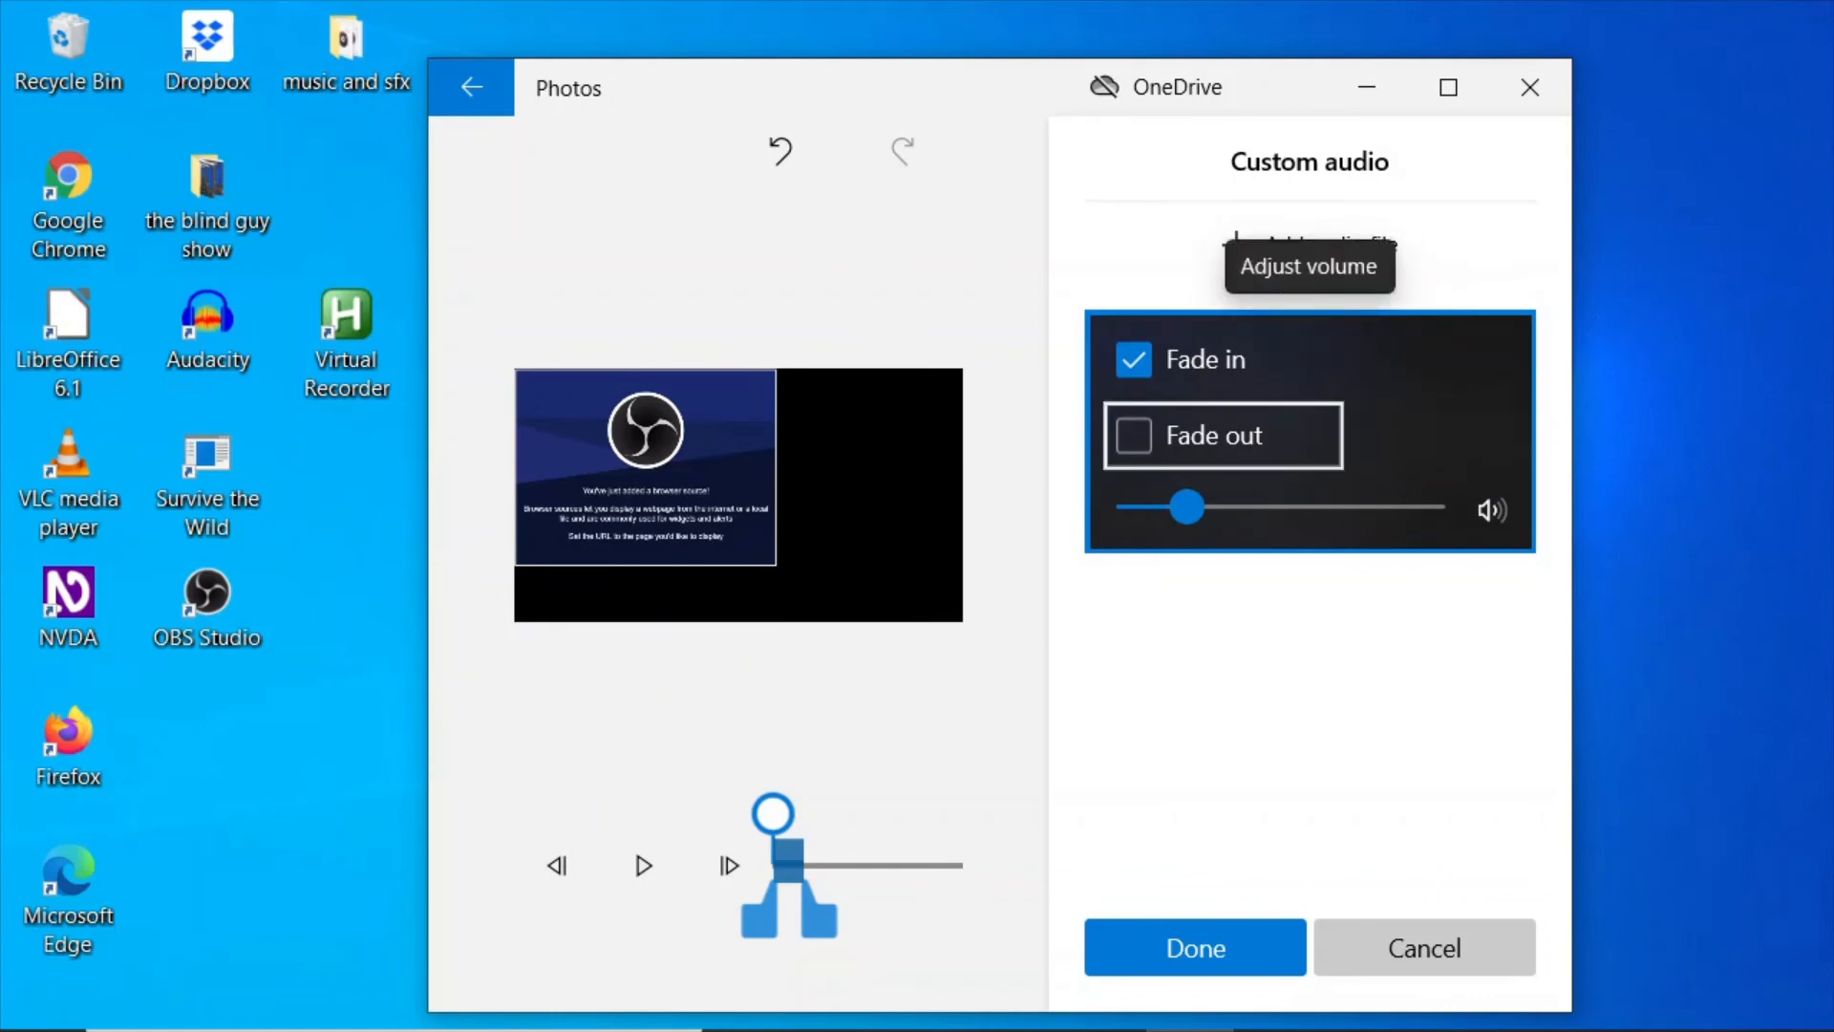
key(space)
key(Tab)
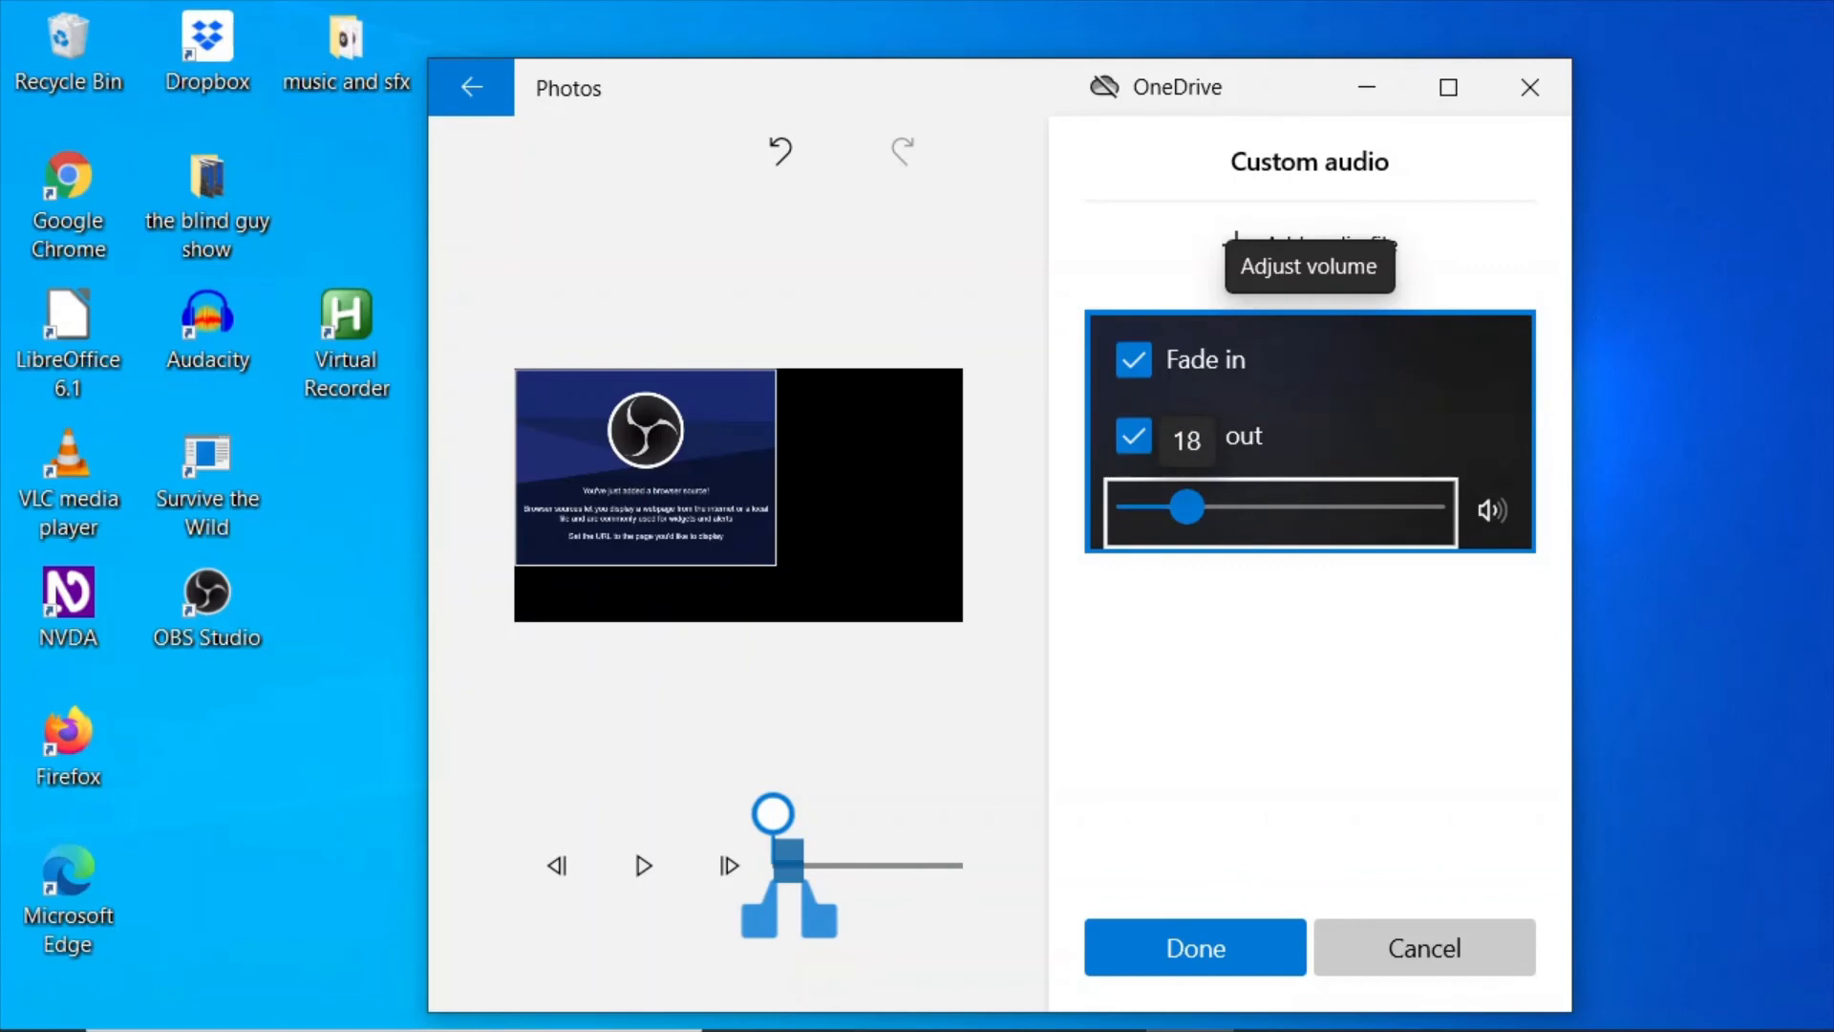
key(Escape)
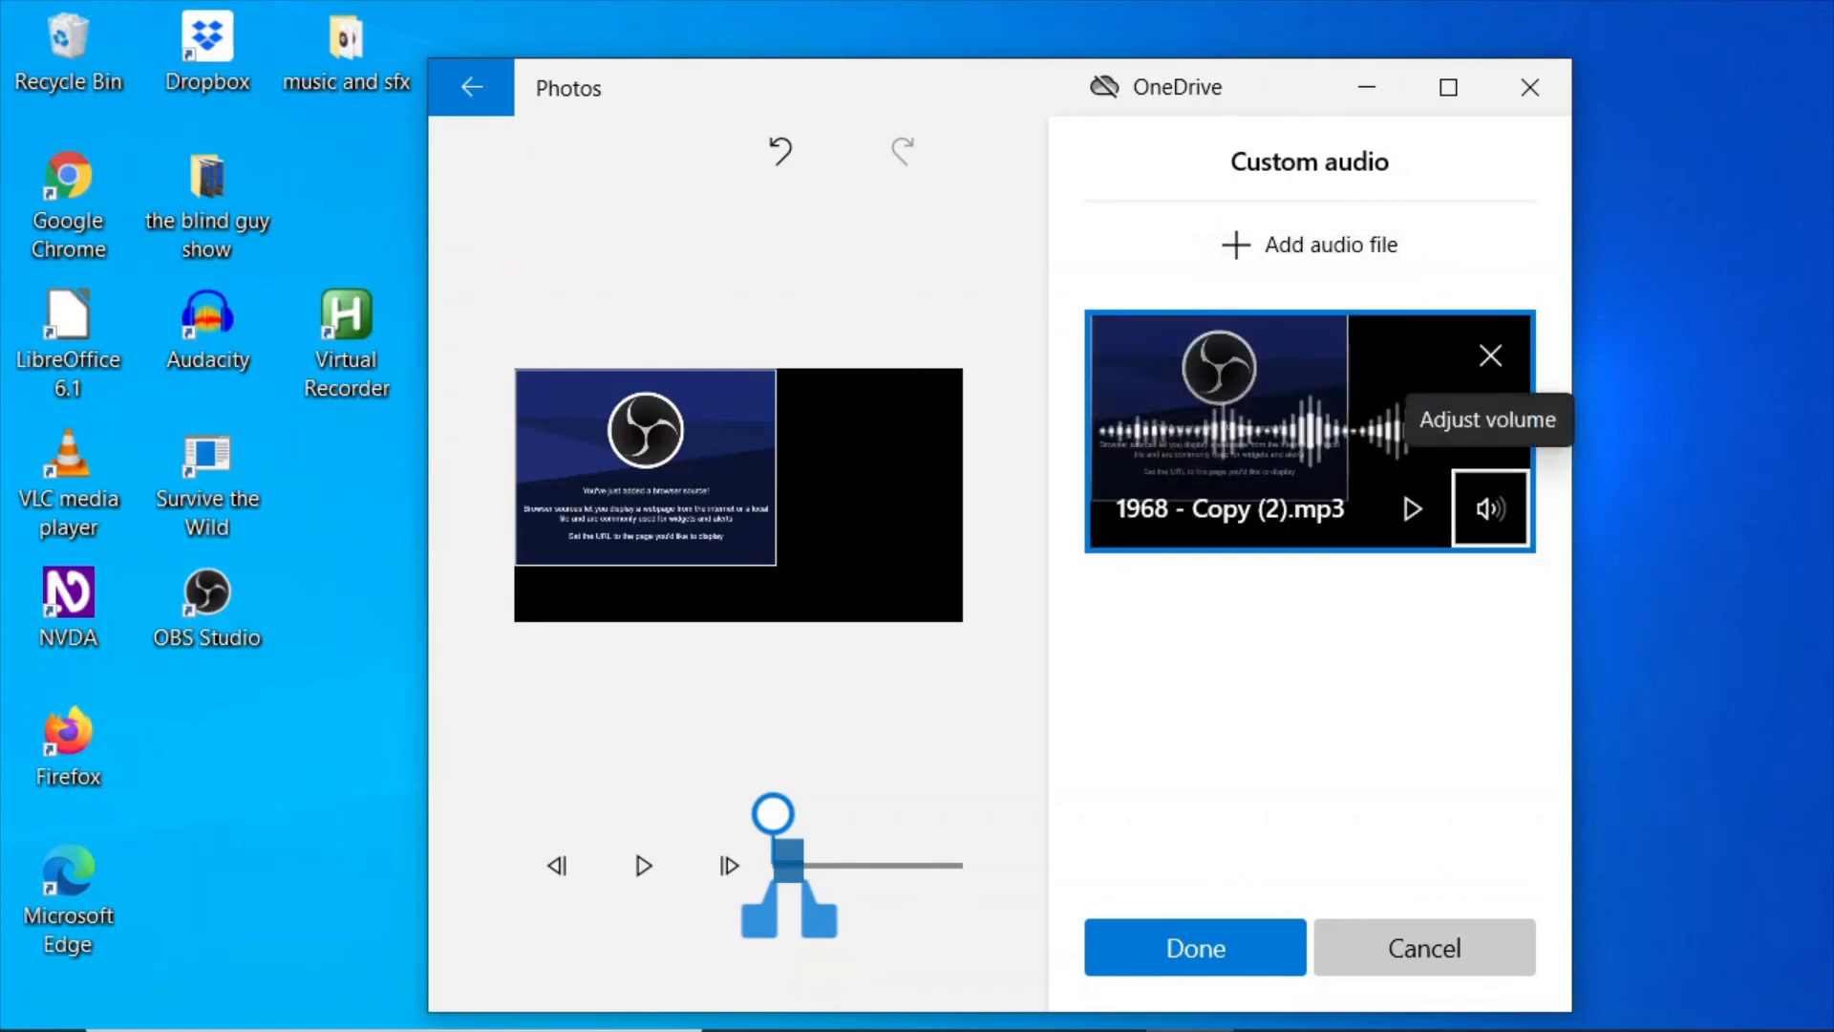
key(Tab)
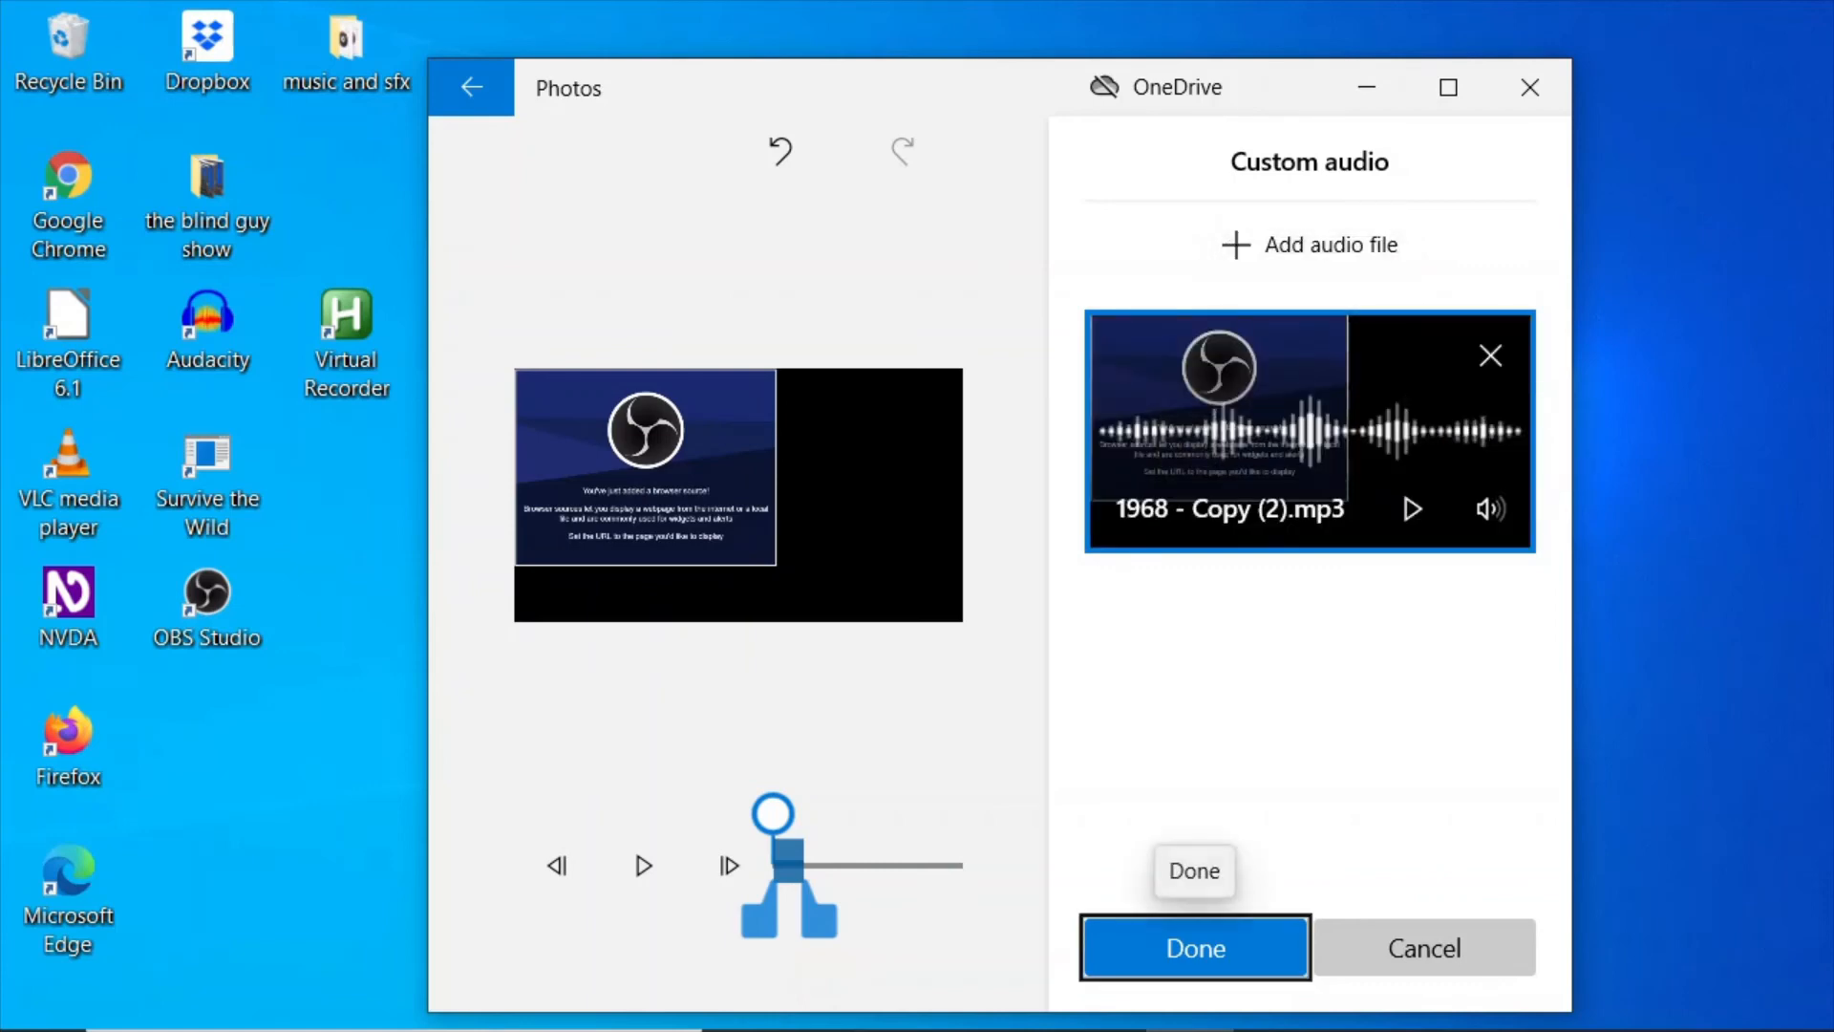
Apply the custom audio to the project and play part of the video to preview the mix.
key(Return)
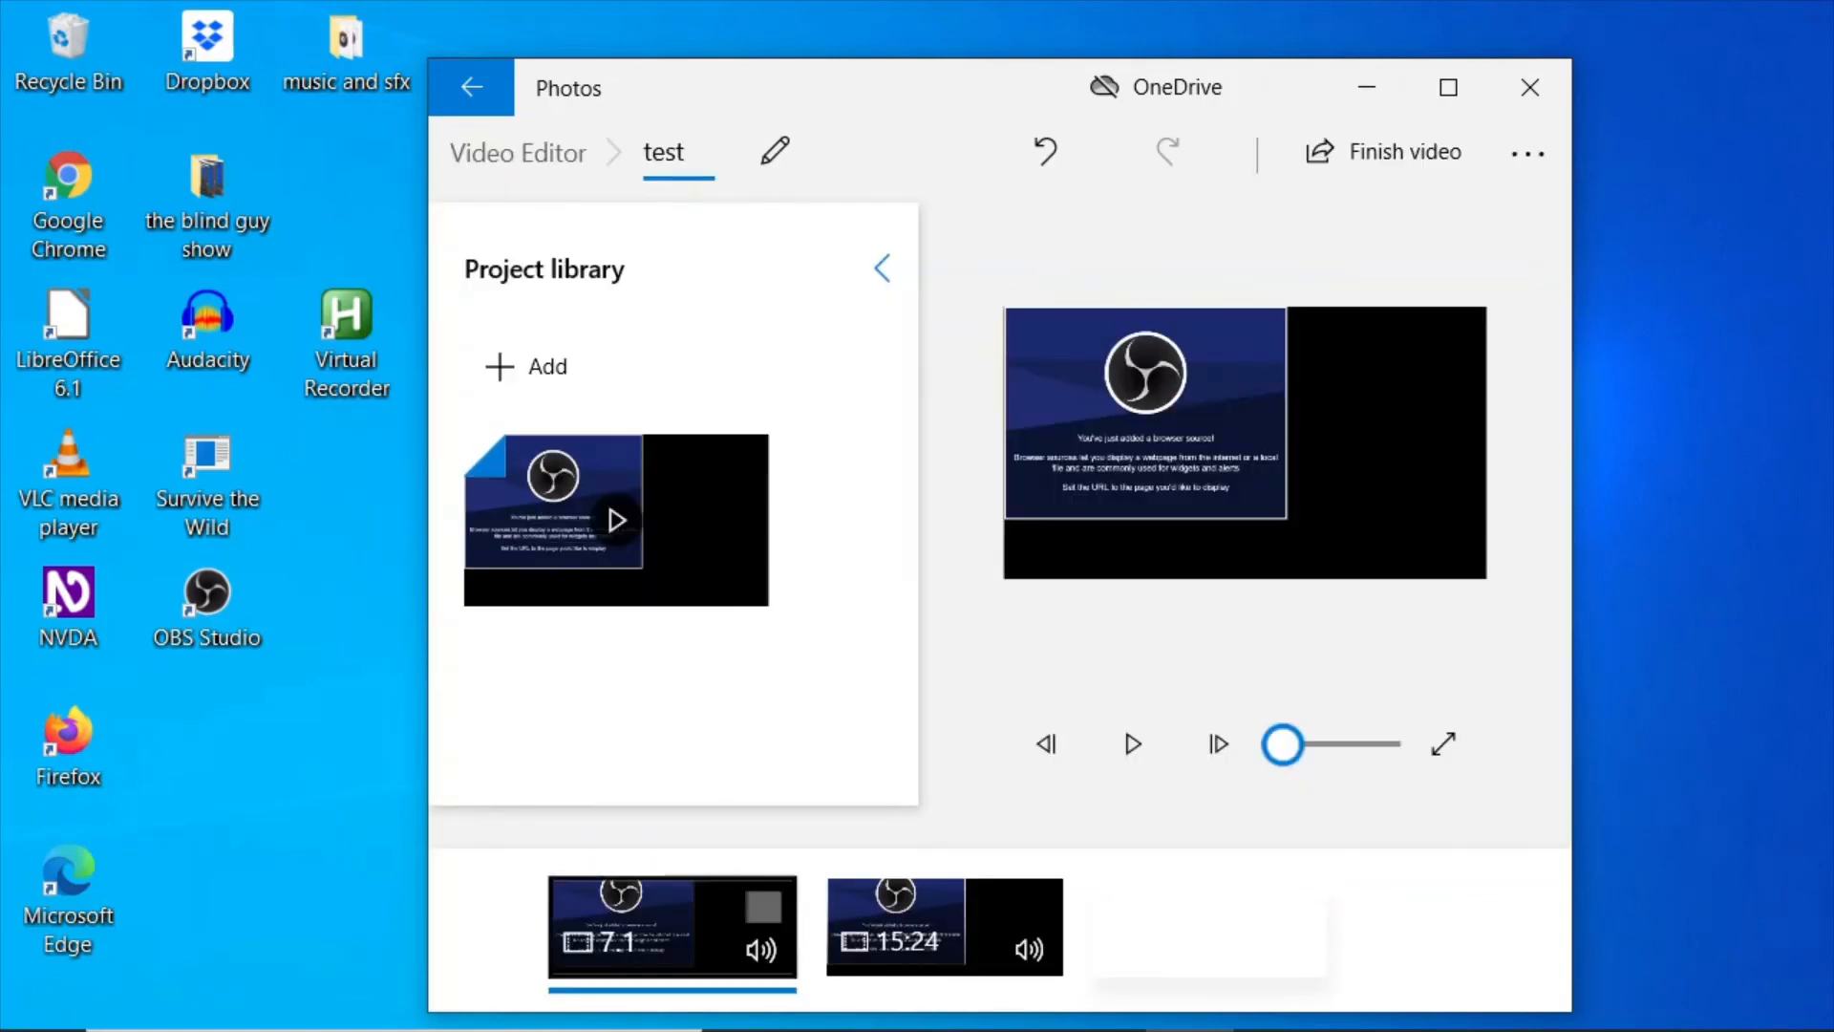
key(shift+Tab)
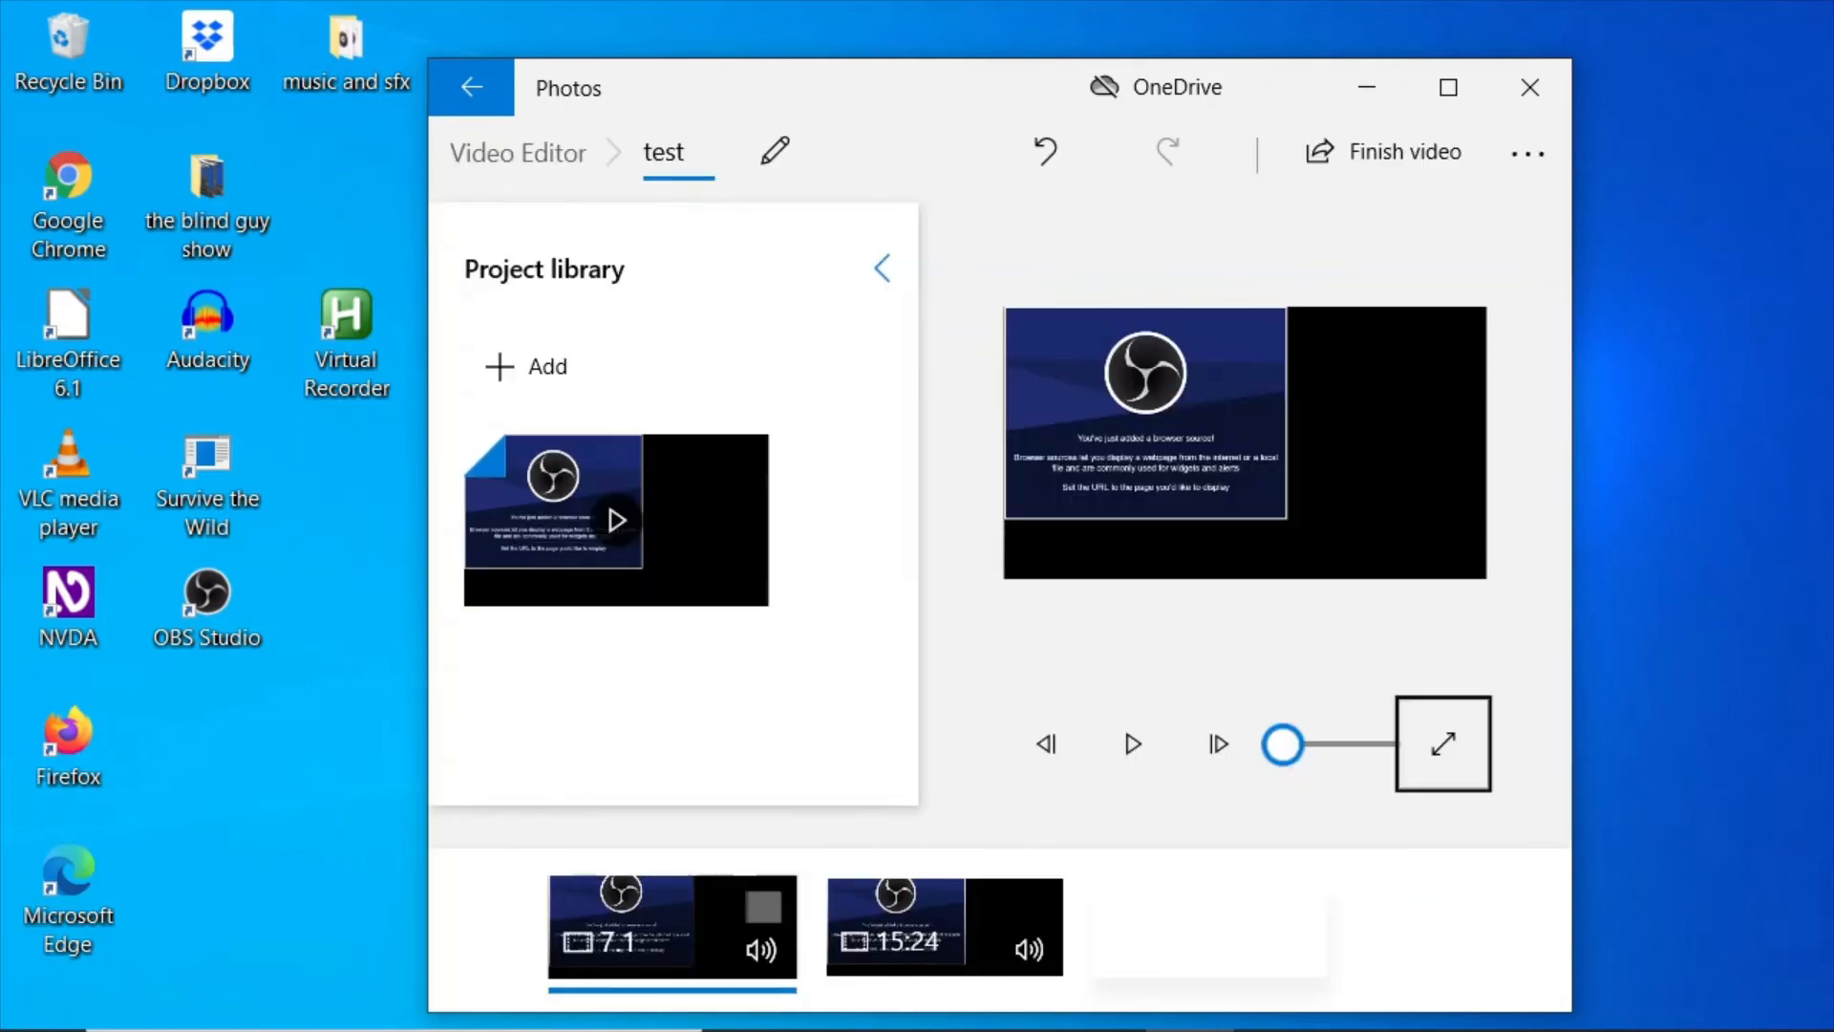
key(shift+Tab)
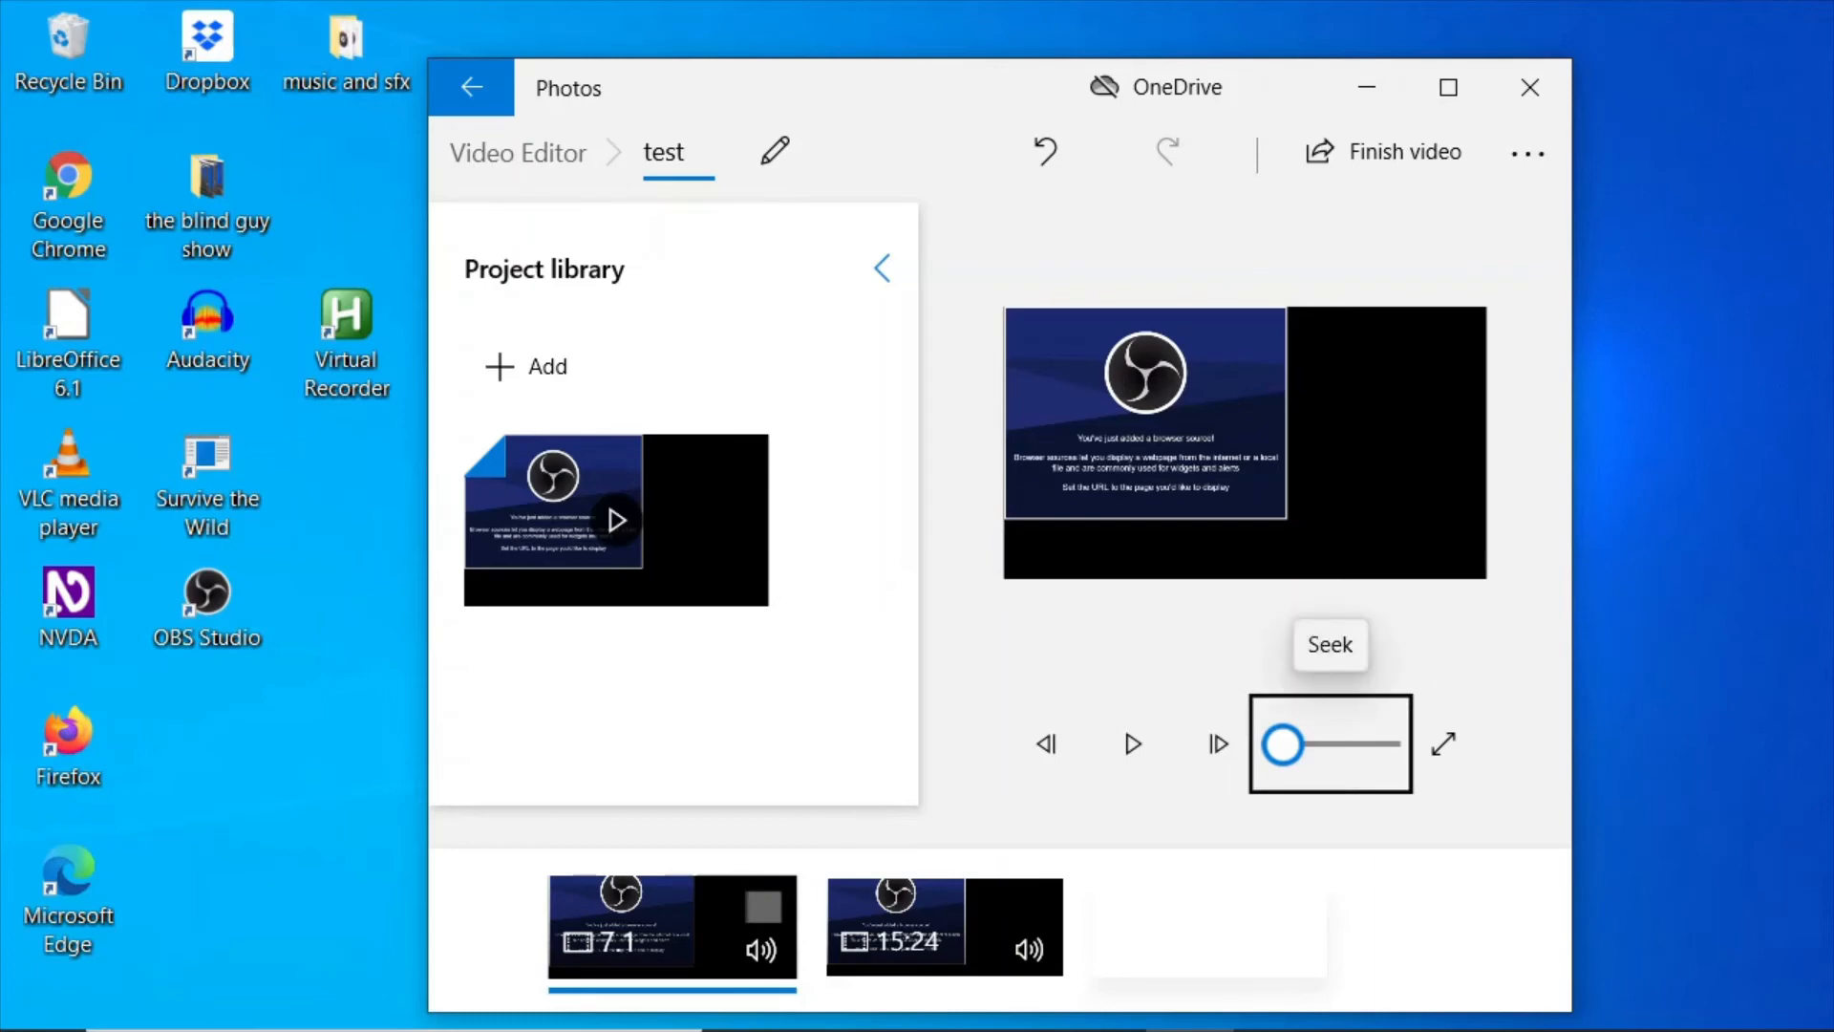
key(shift+Tab)
key(shift+Tab)
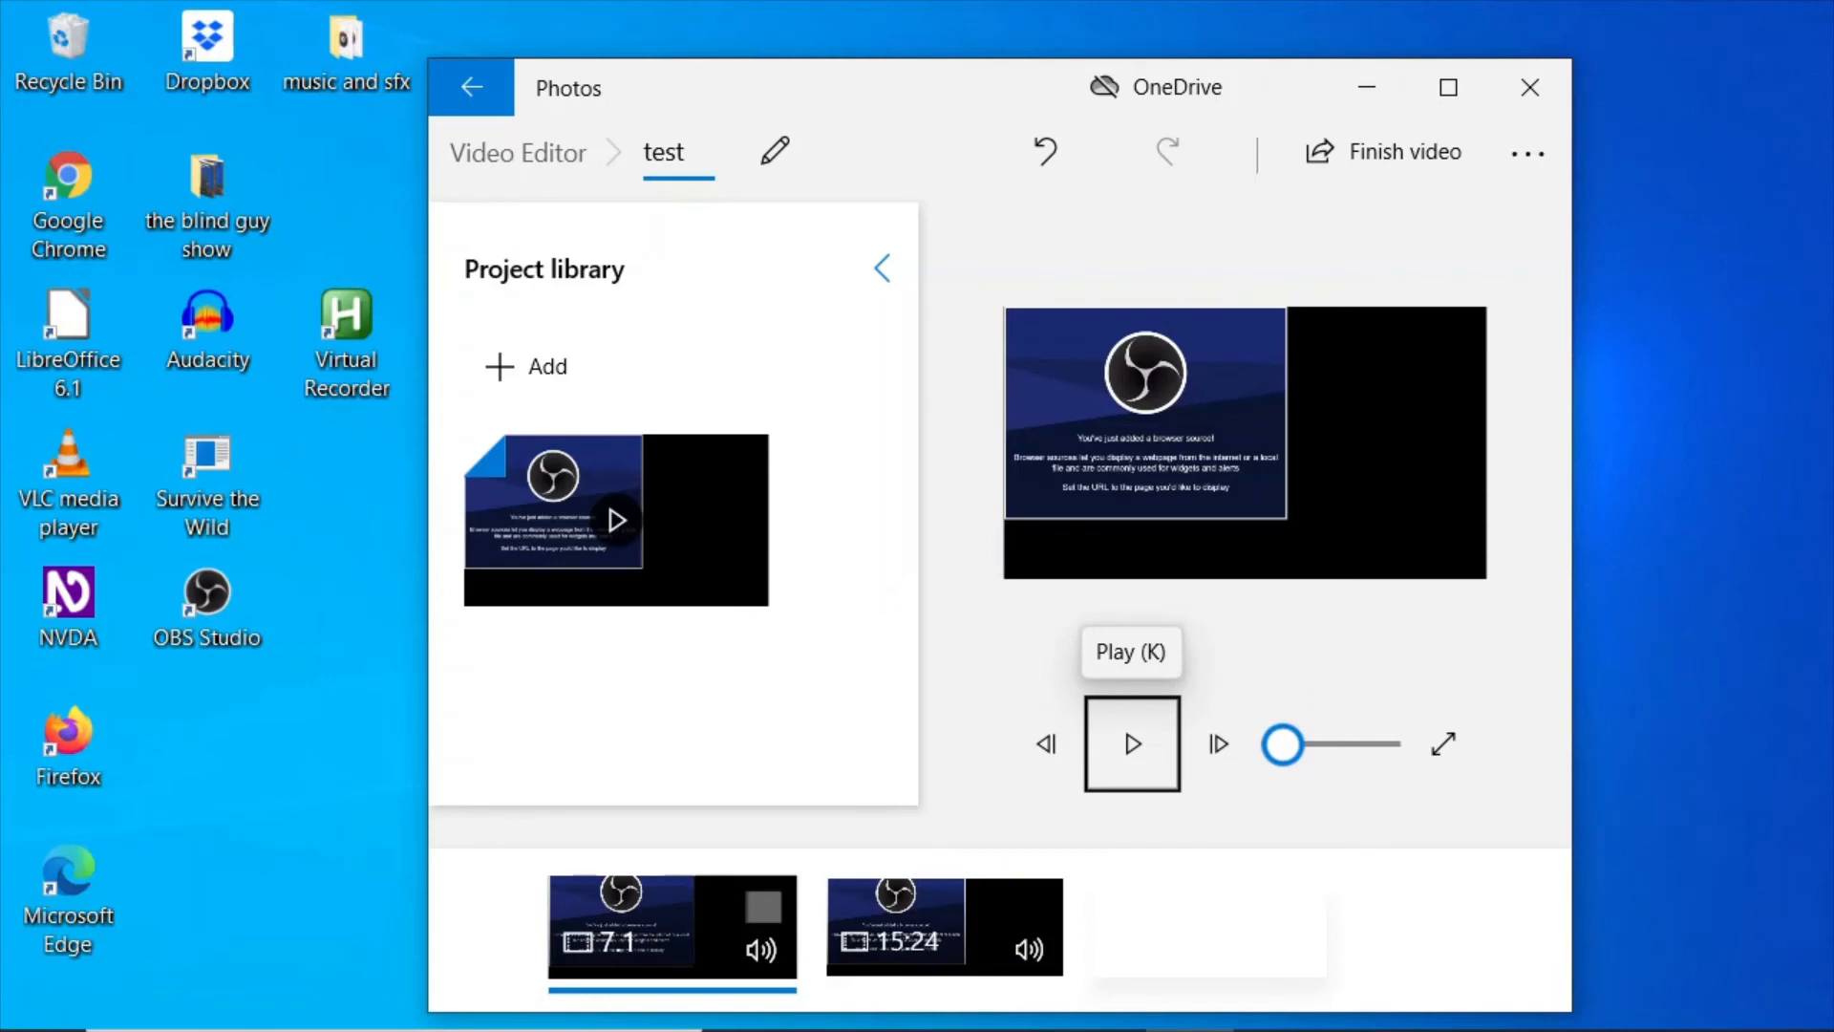
key(space)
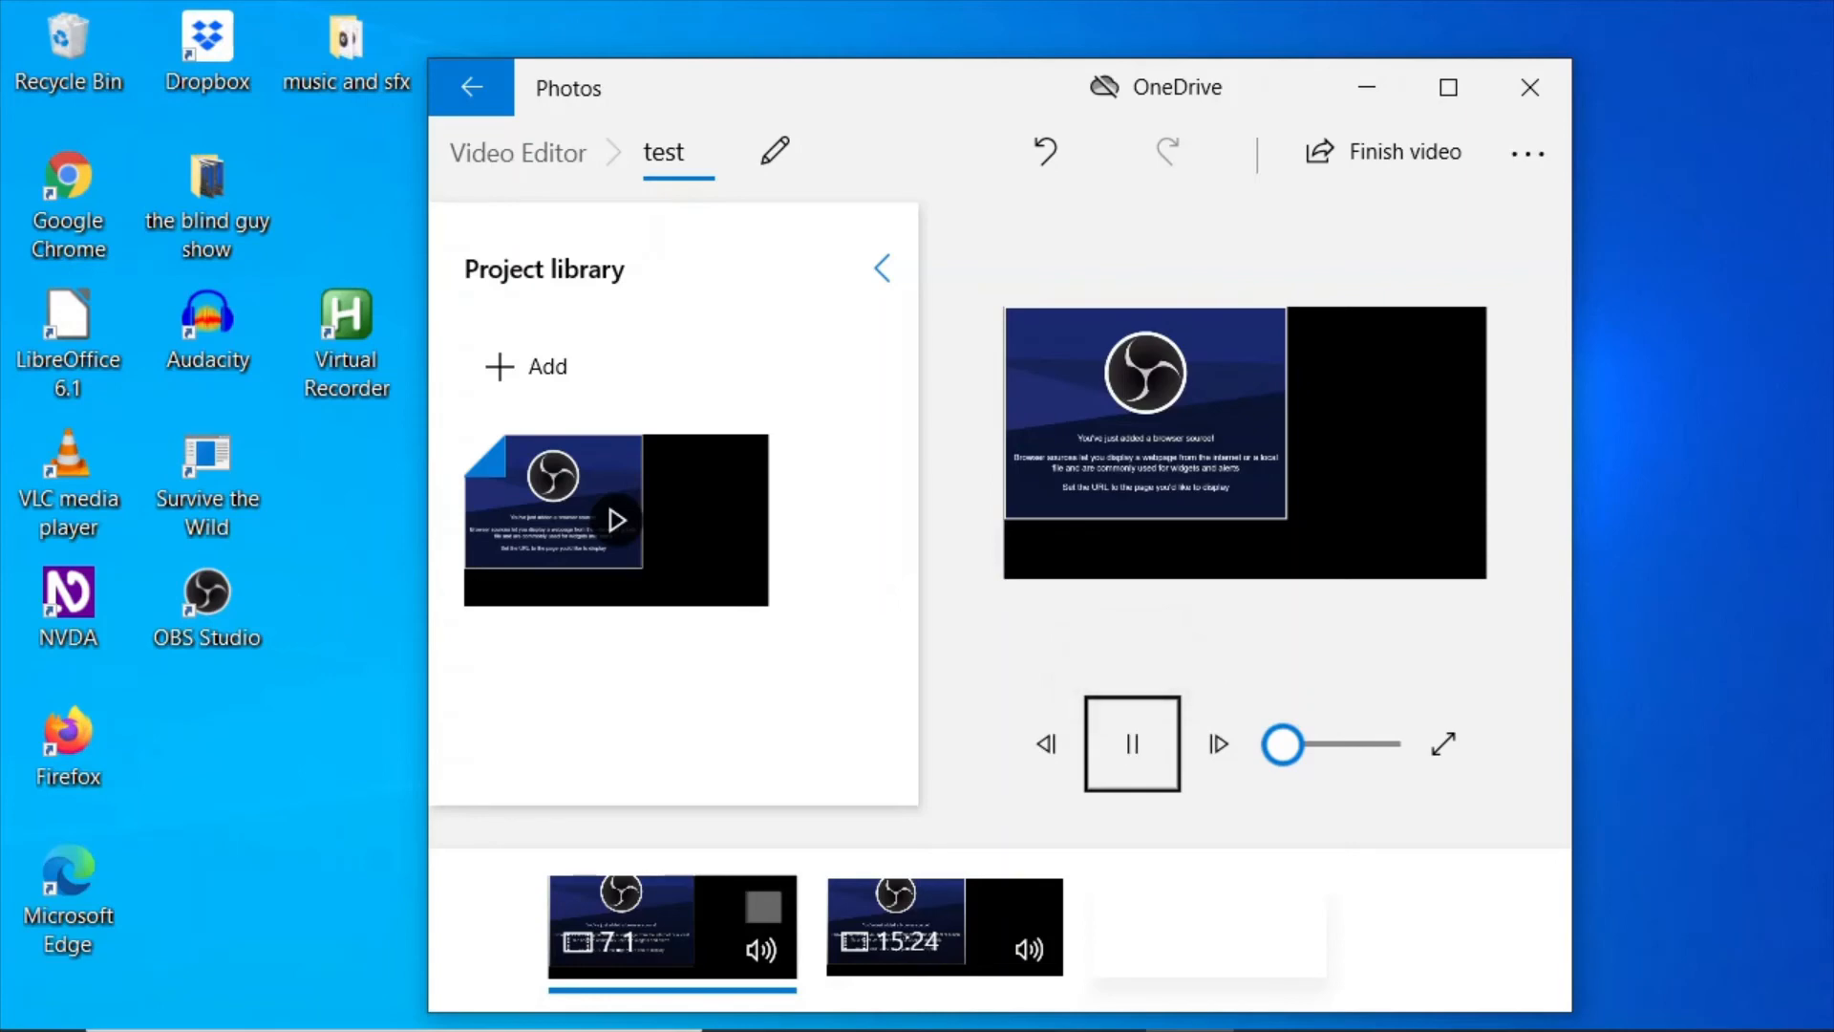
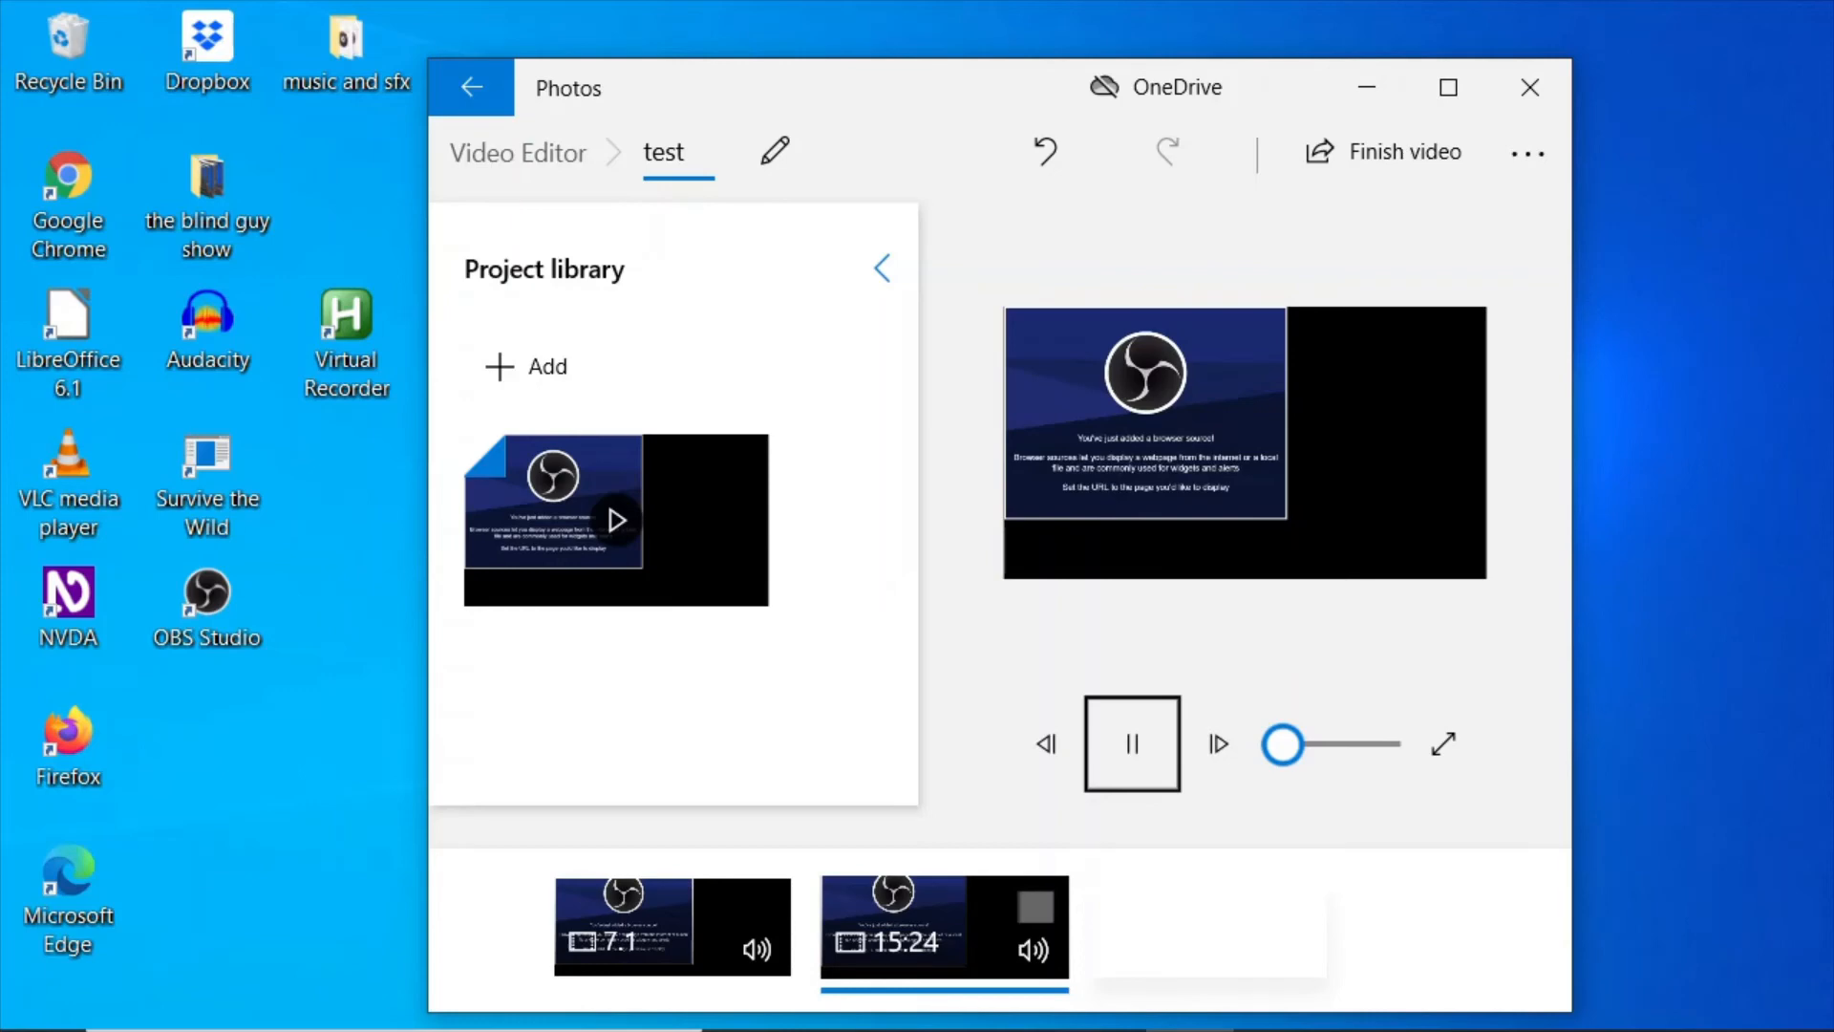
key(space)
Move the playback position back into the first clip.
key(Tab)
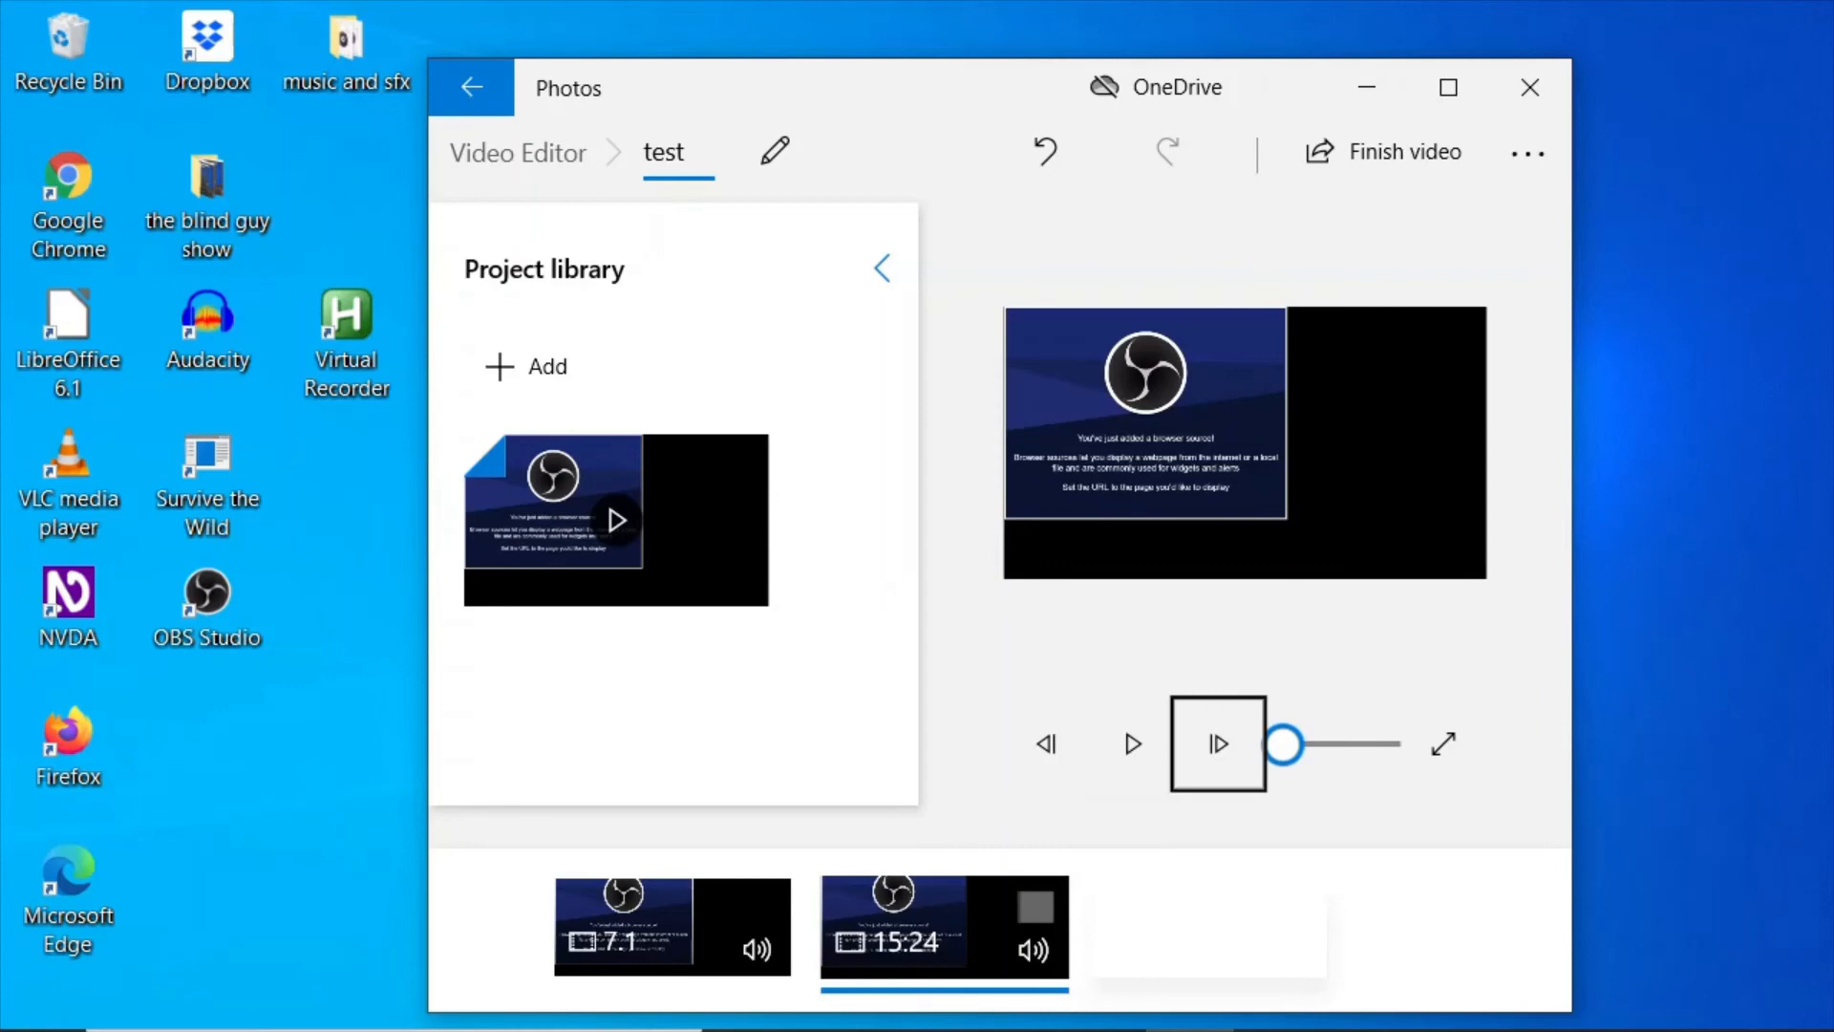
key(Tab)
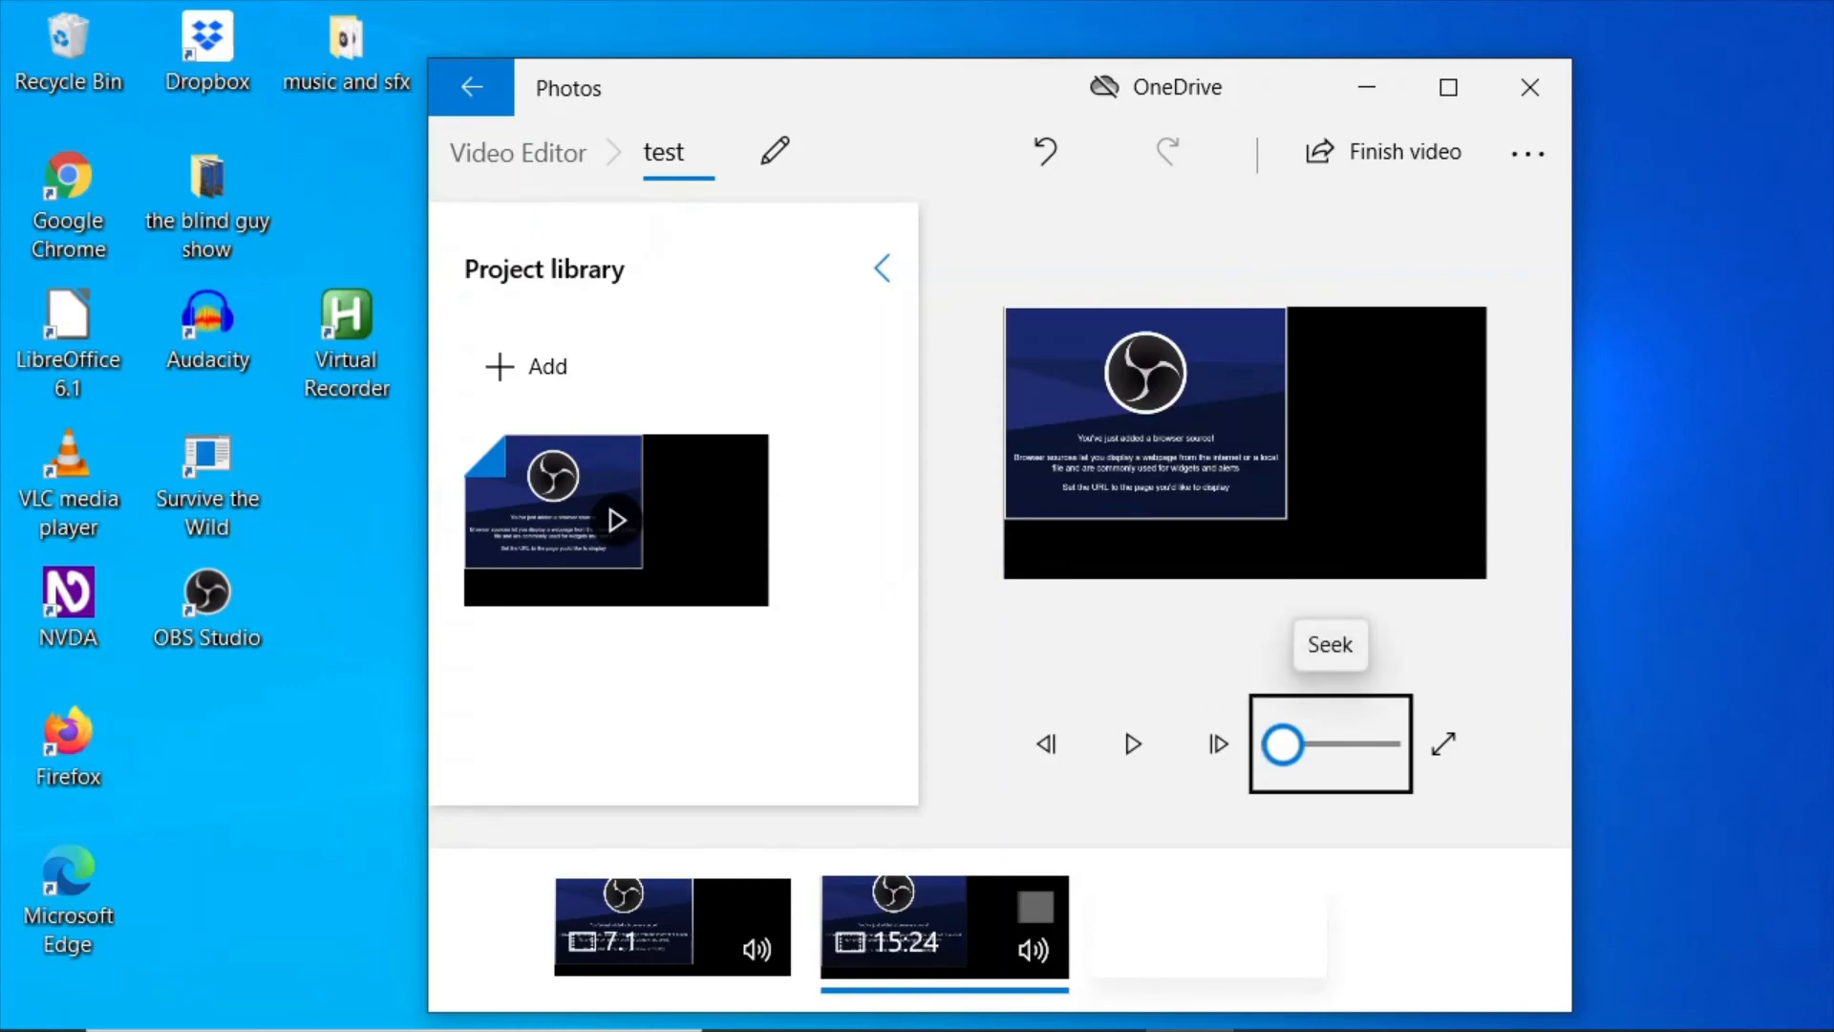
key(Left)
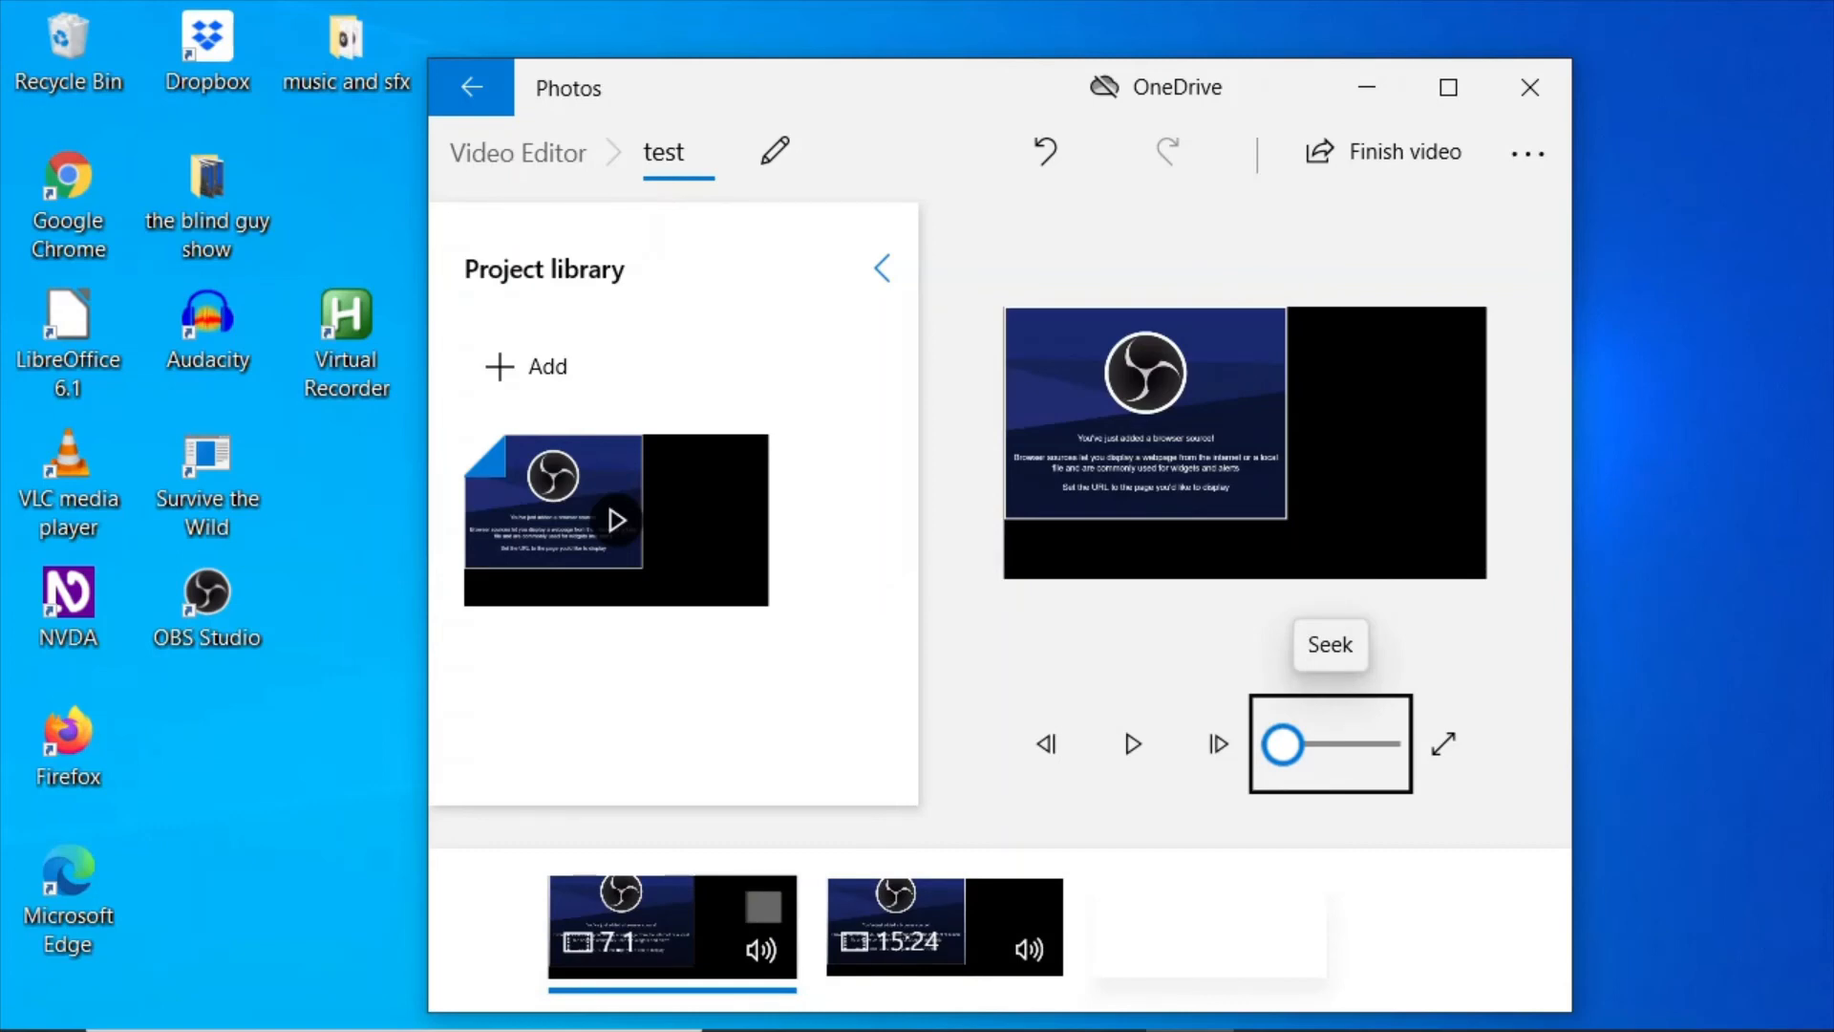
Open text editing for the first storyboard clip and enter "test" as its overlay text.
key(Tab)
key(Tab)
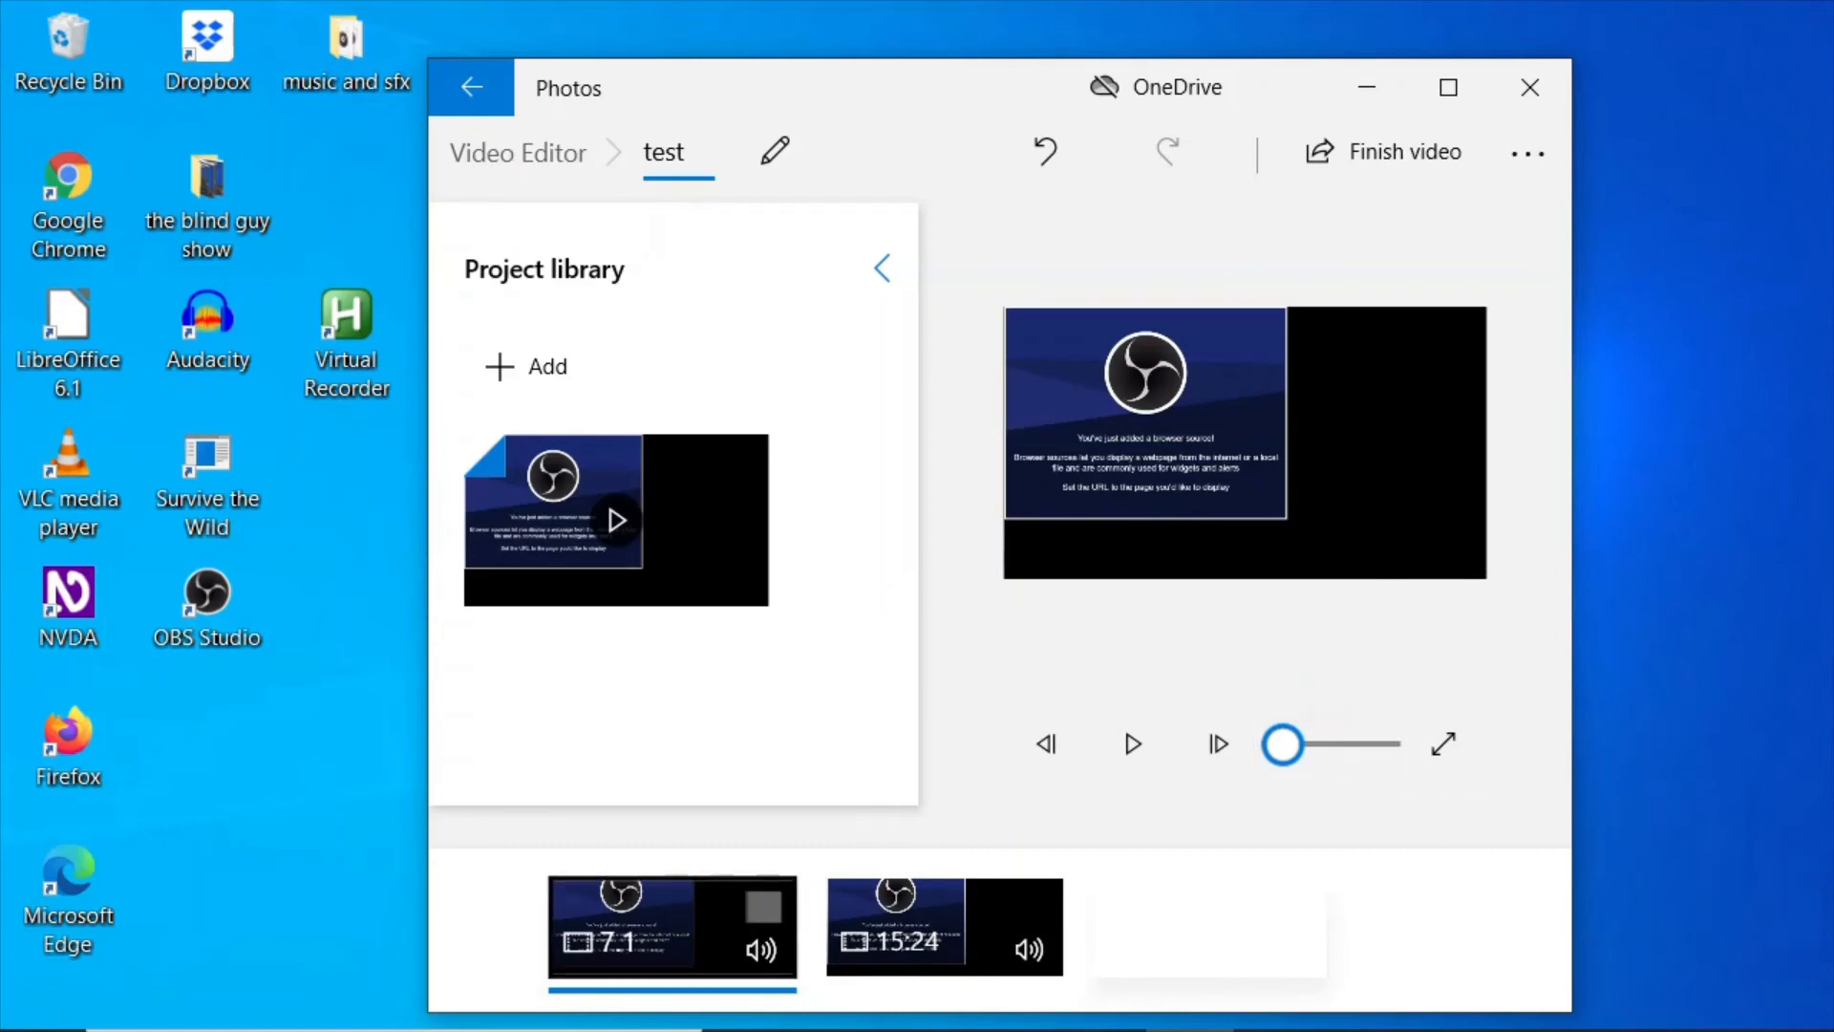
key(shift+F10)
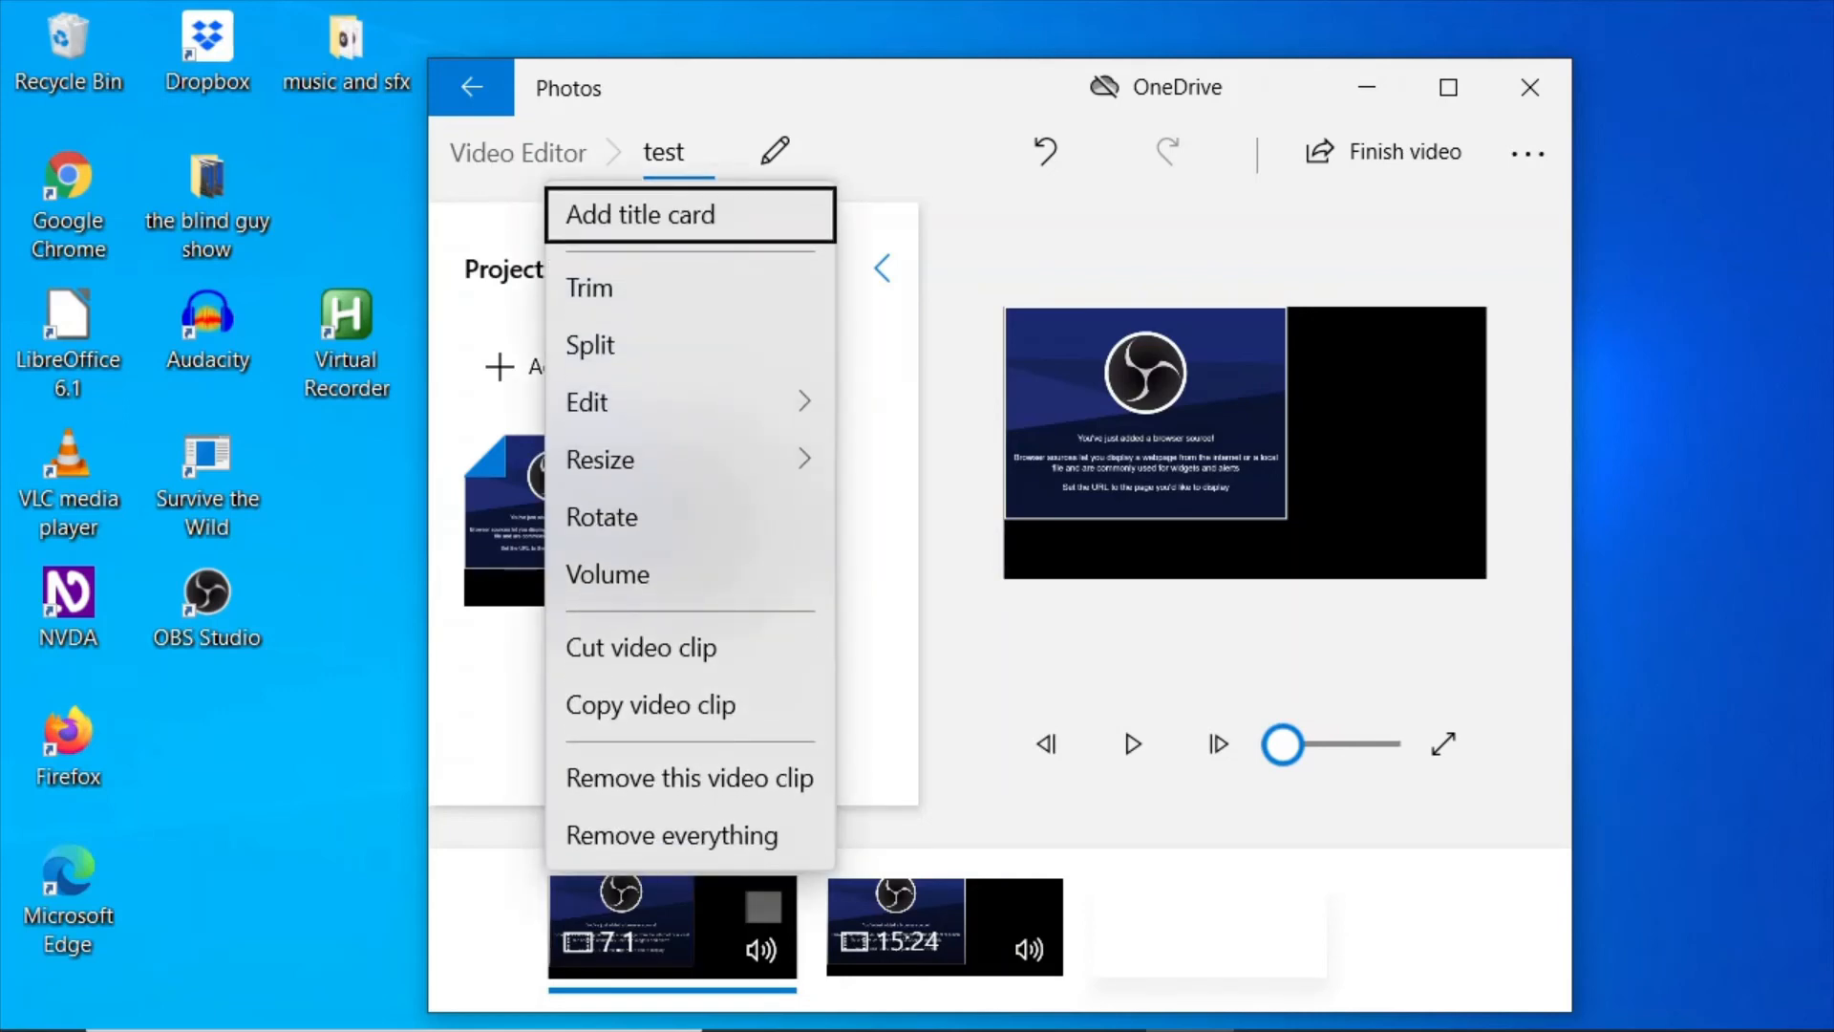
key(Down)
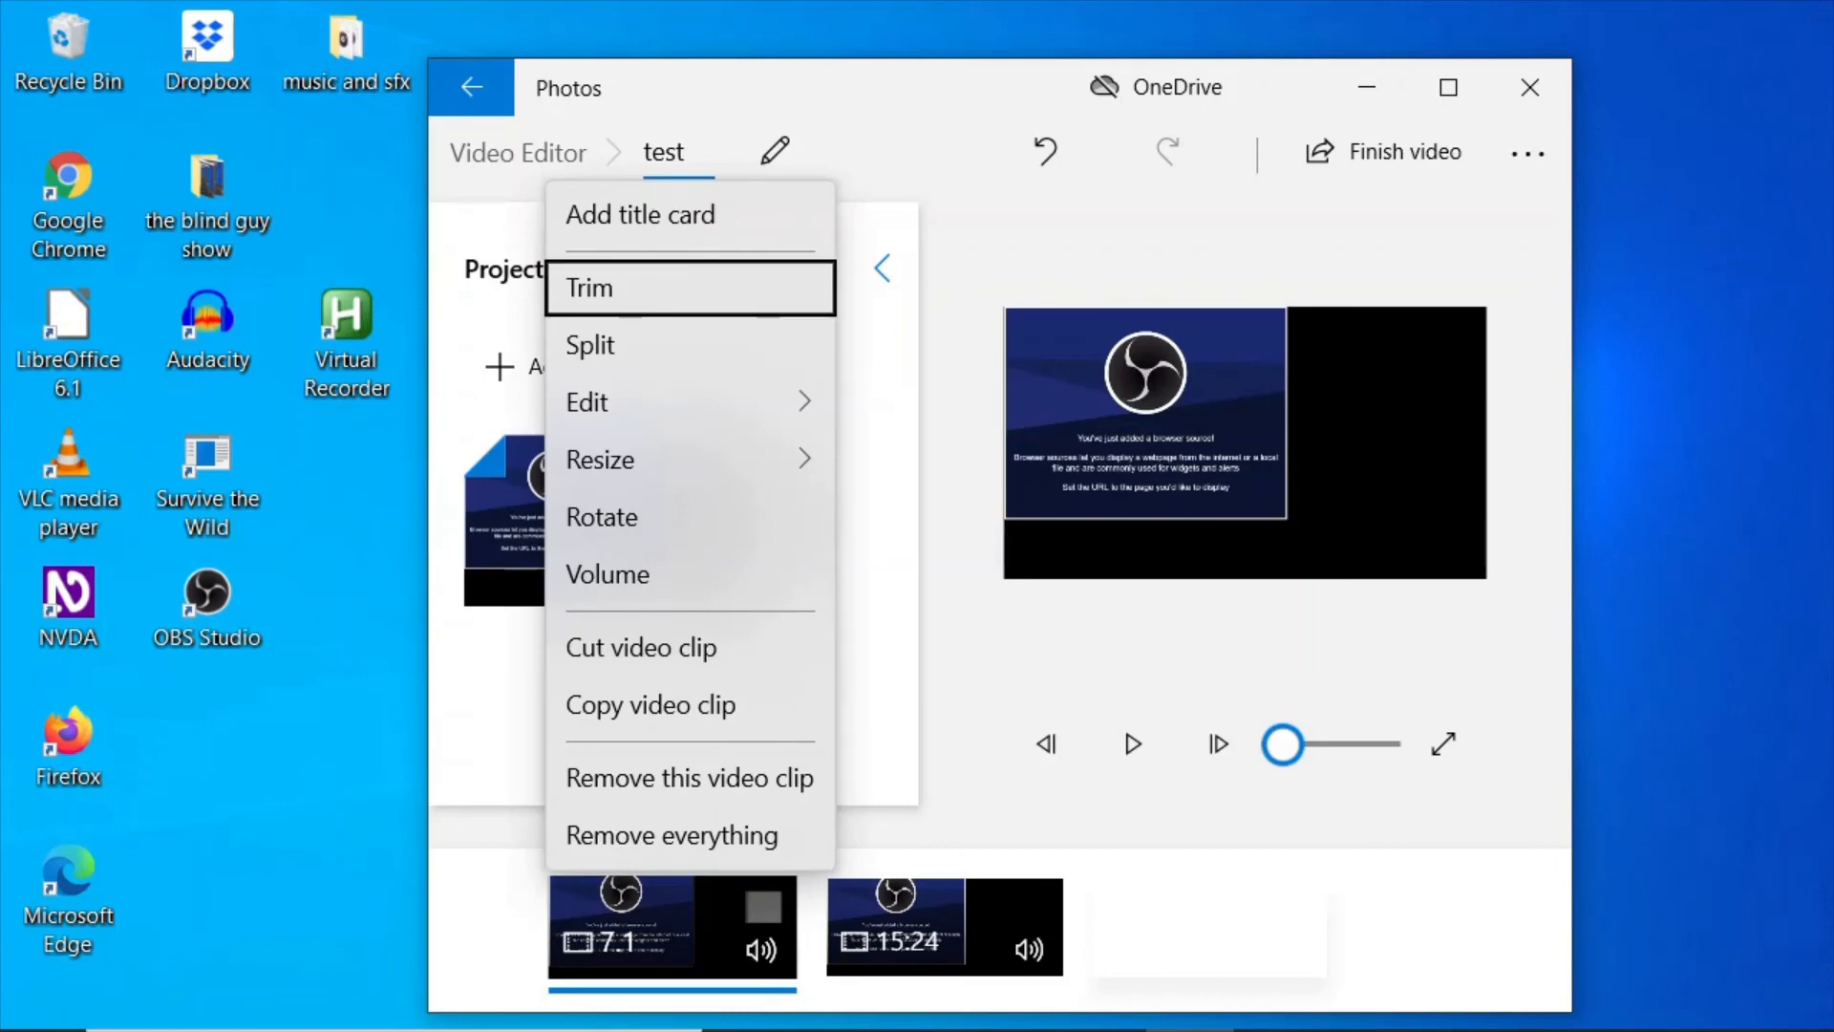
key(Up)
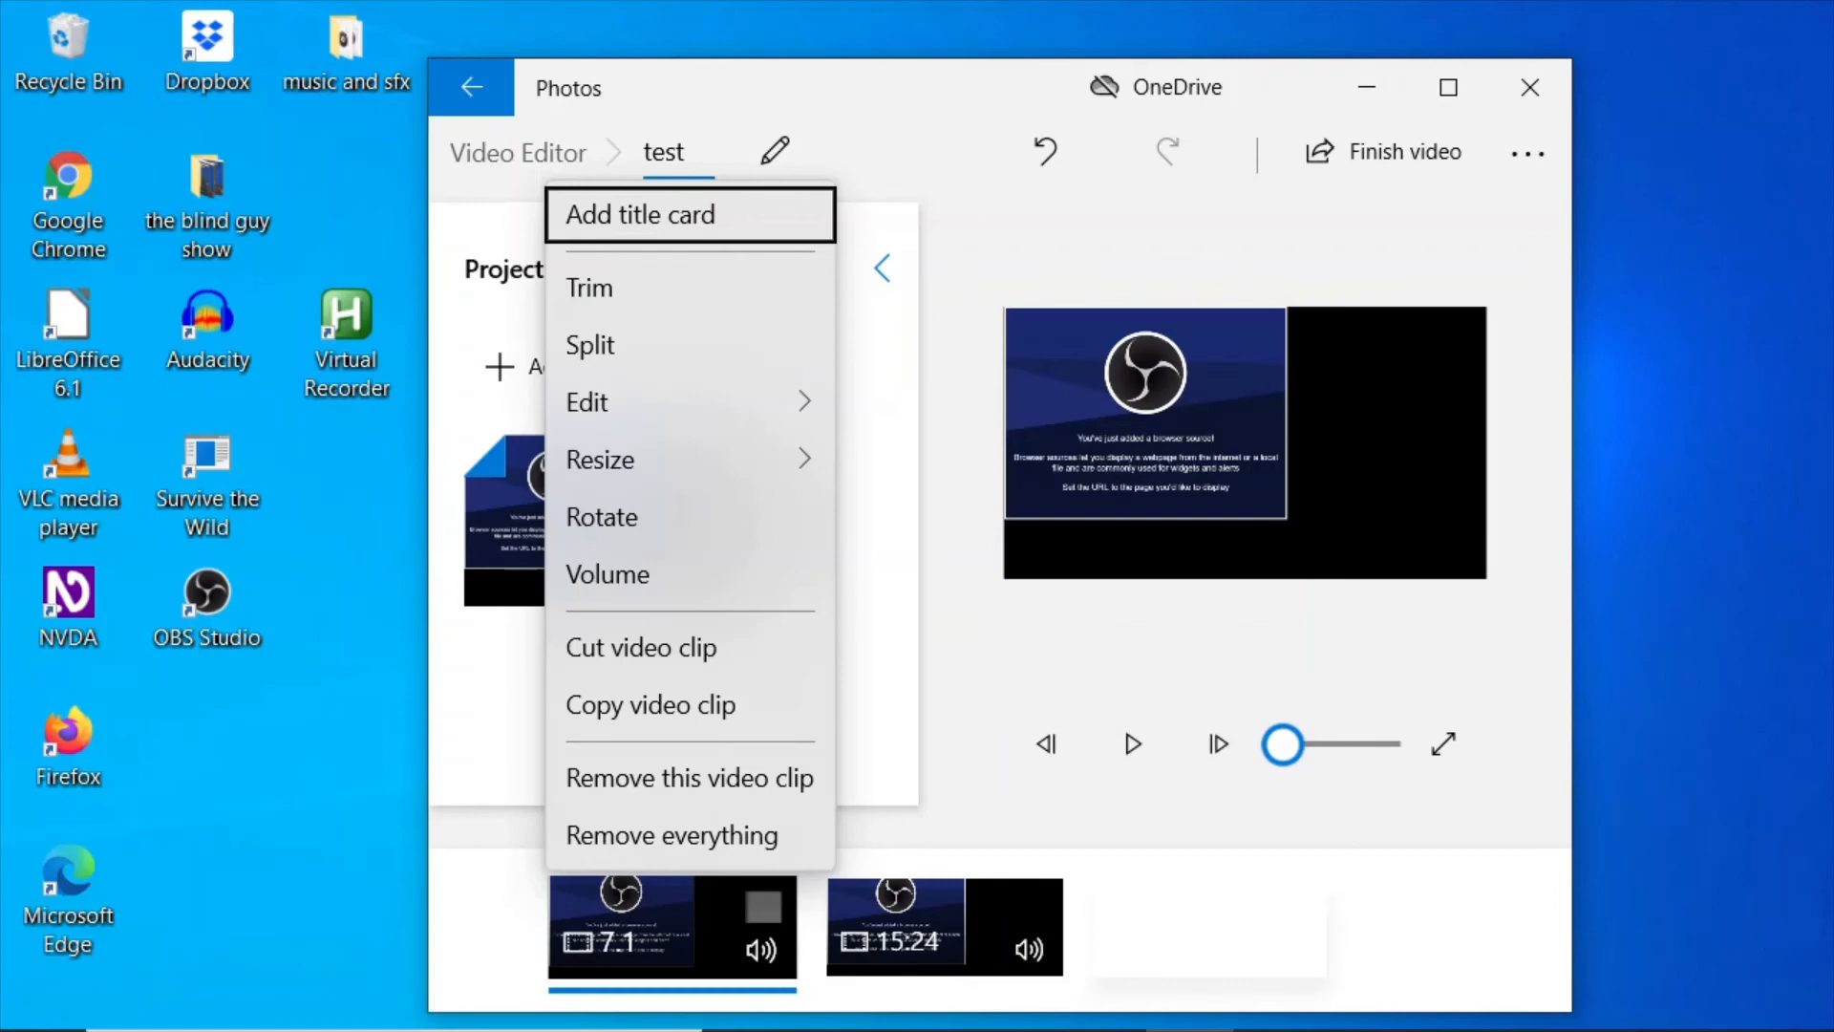
key(Down)
key(Down)
key(Down)
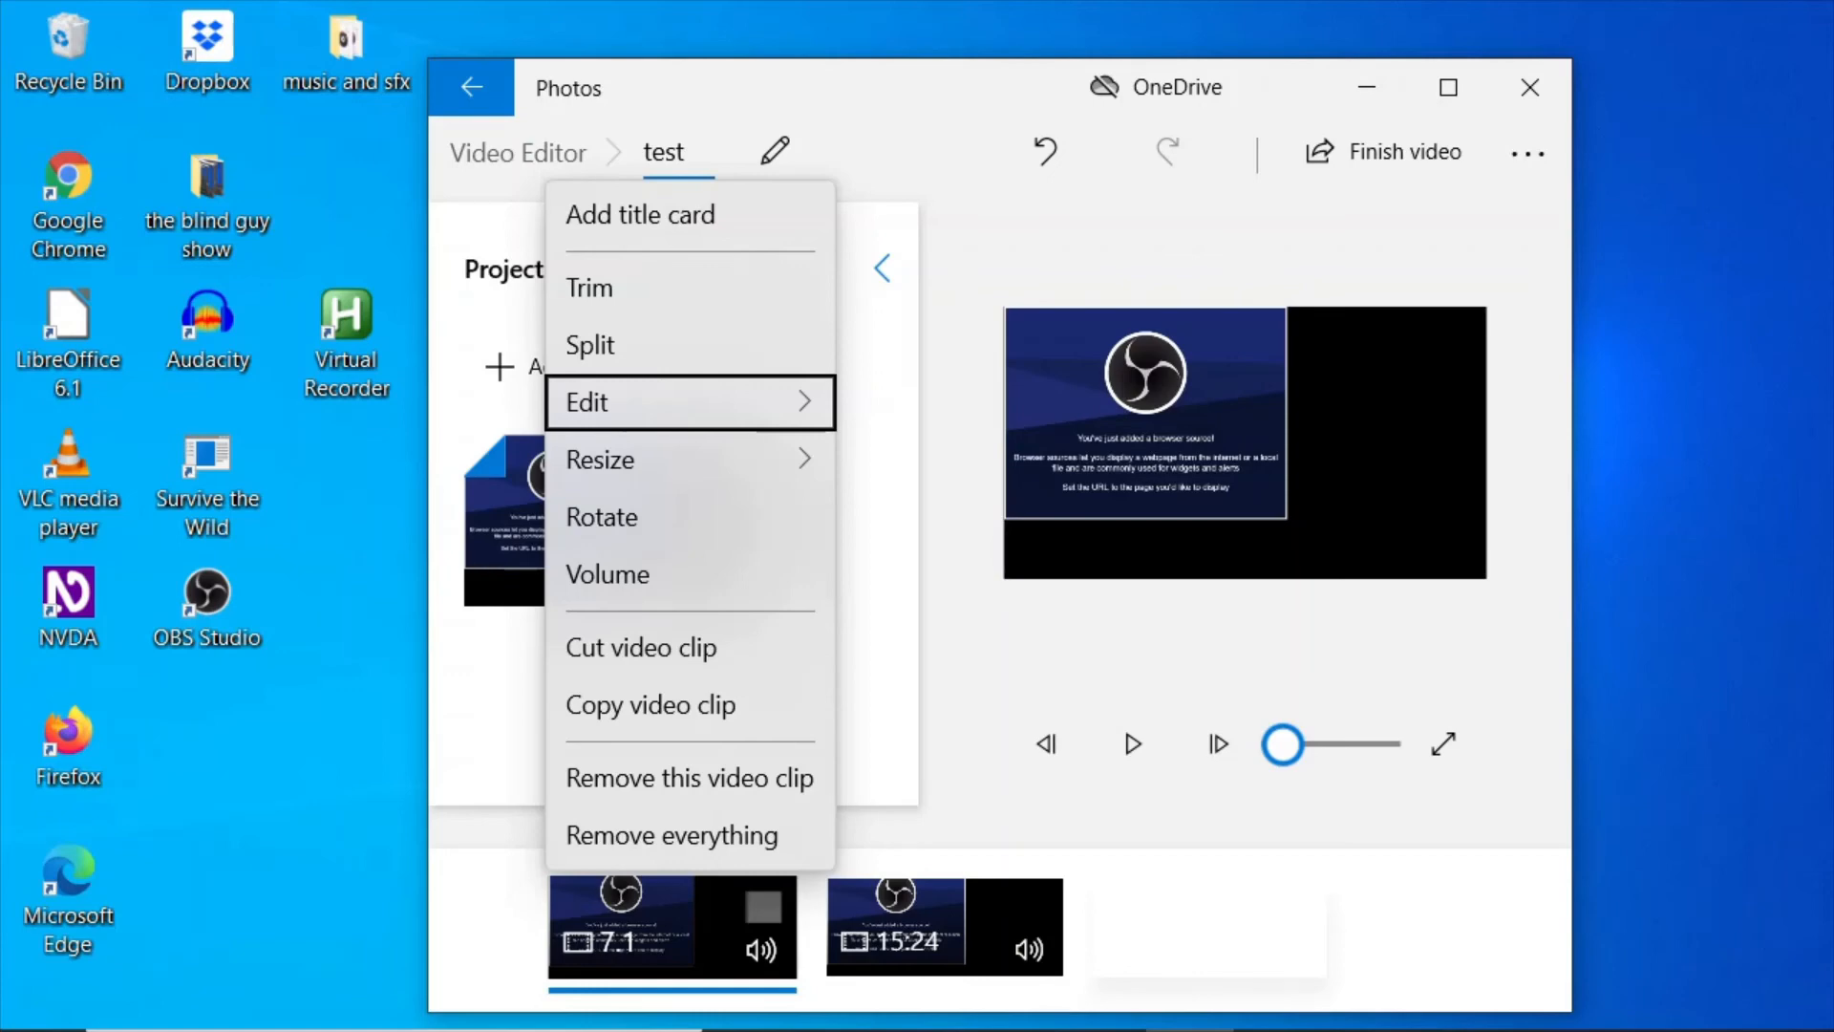
key(Right)
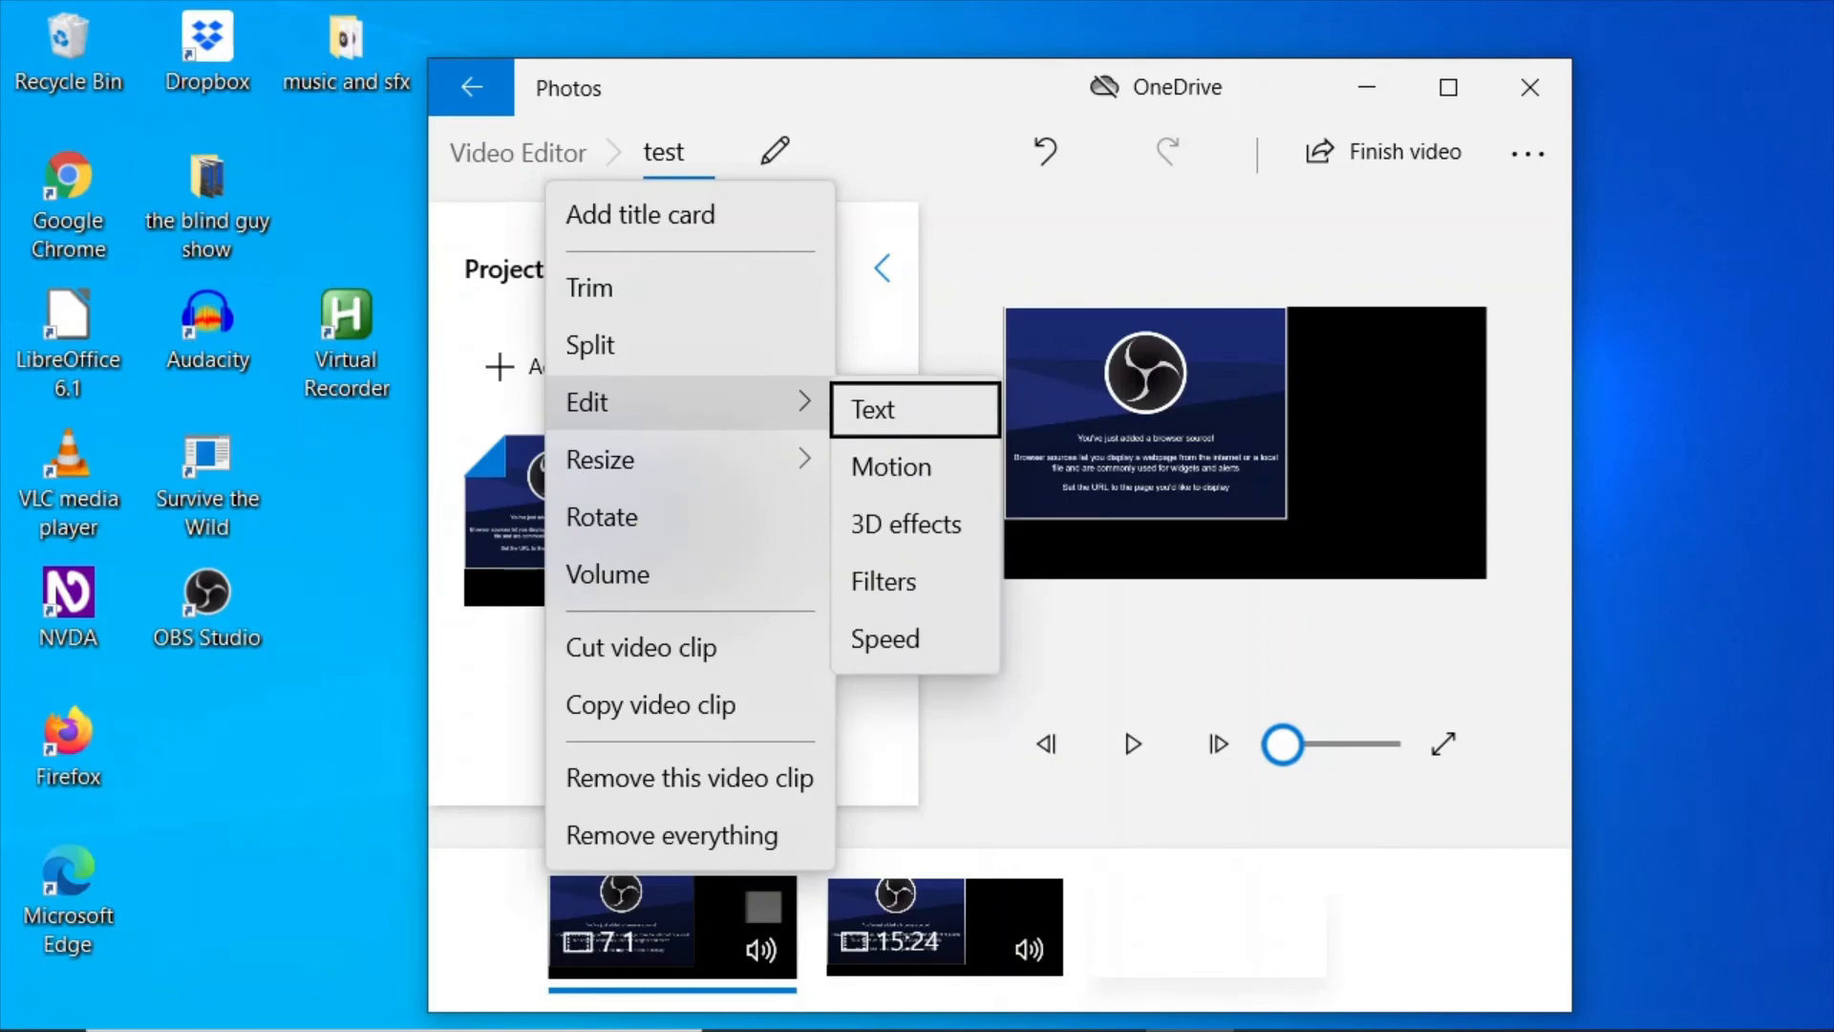
key(Return)
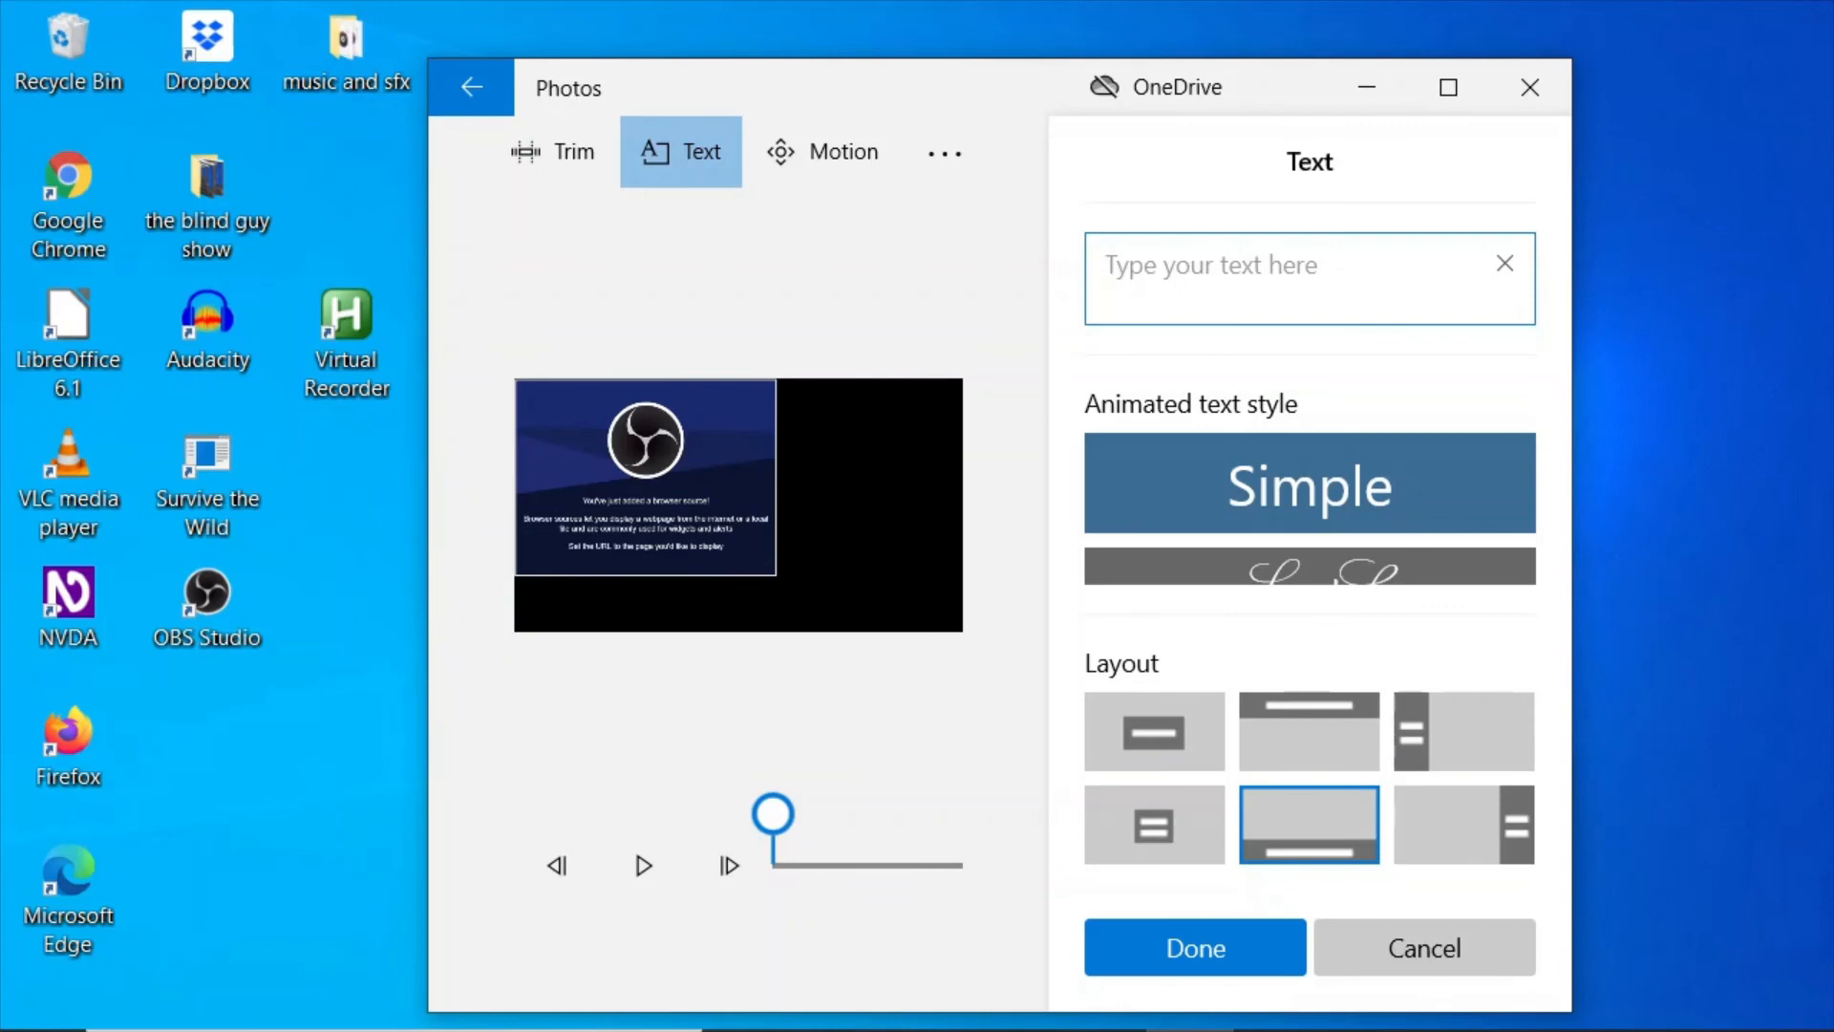
text(test)
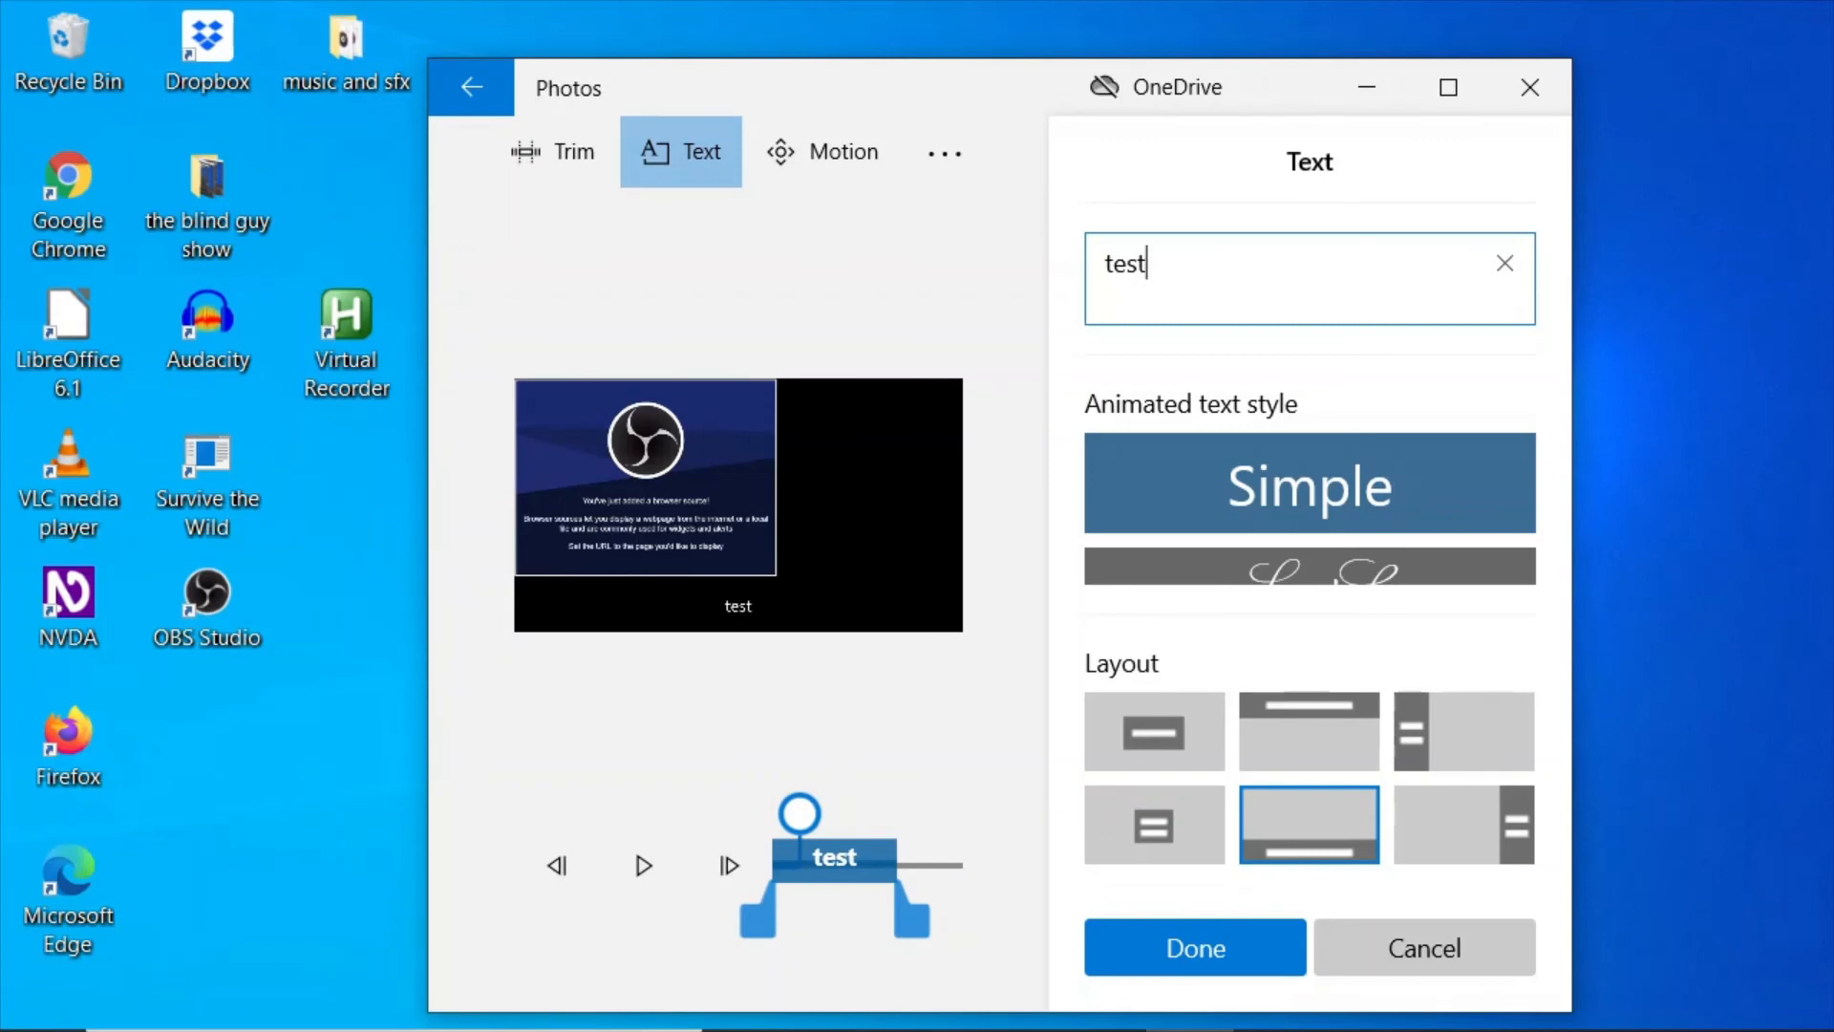
Browse the animated text styles from Simple down to Classic without applying another one.
key(Tab)
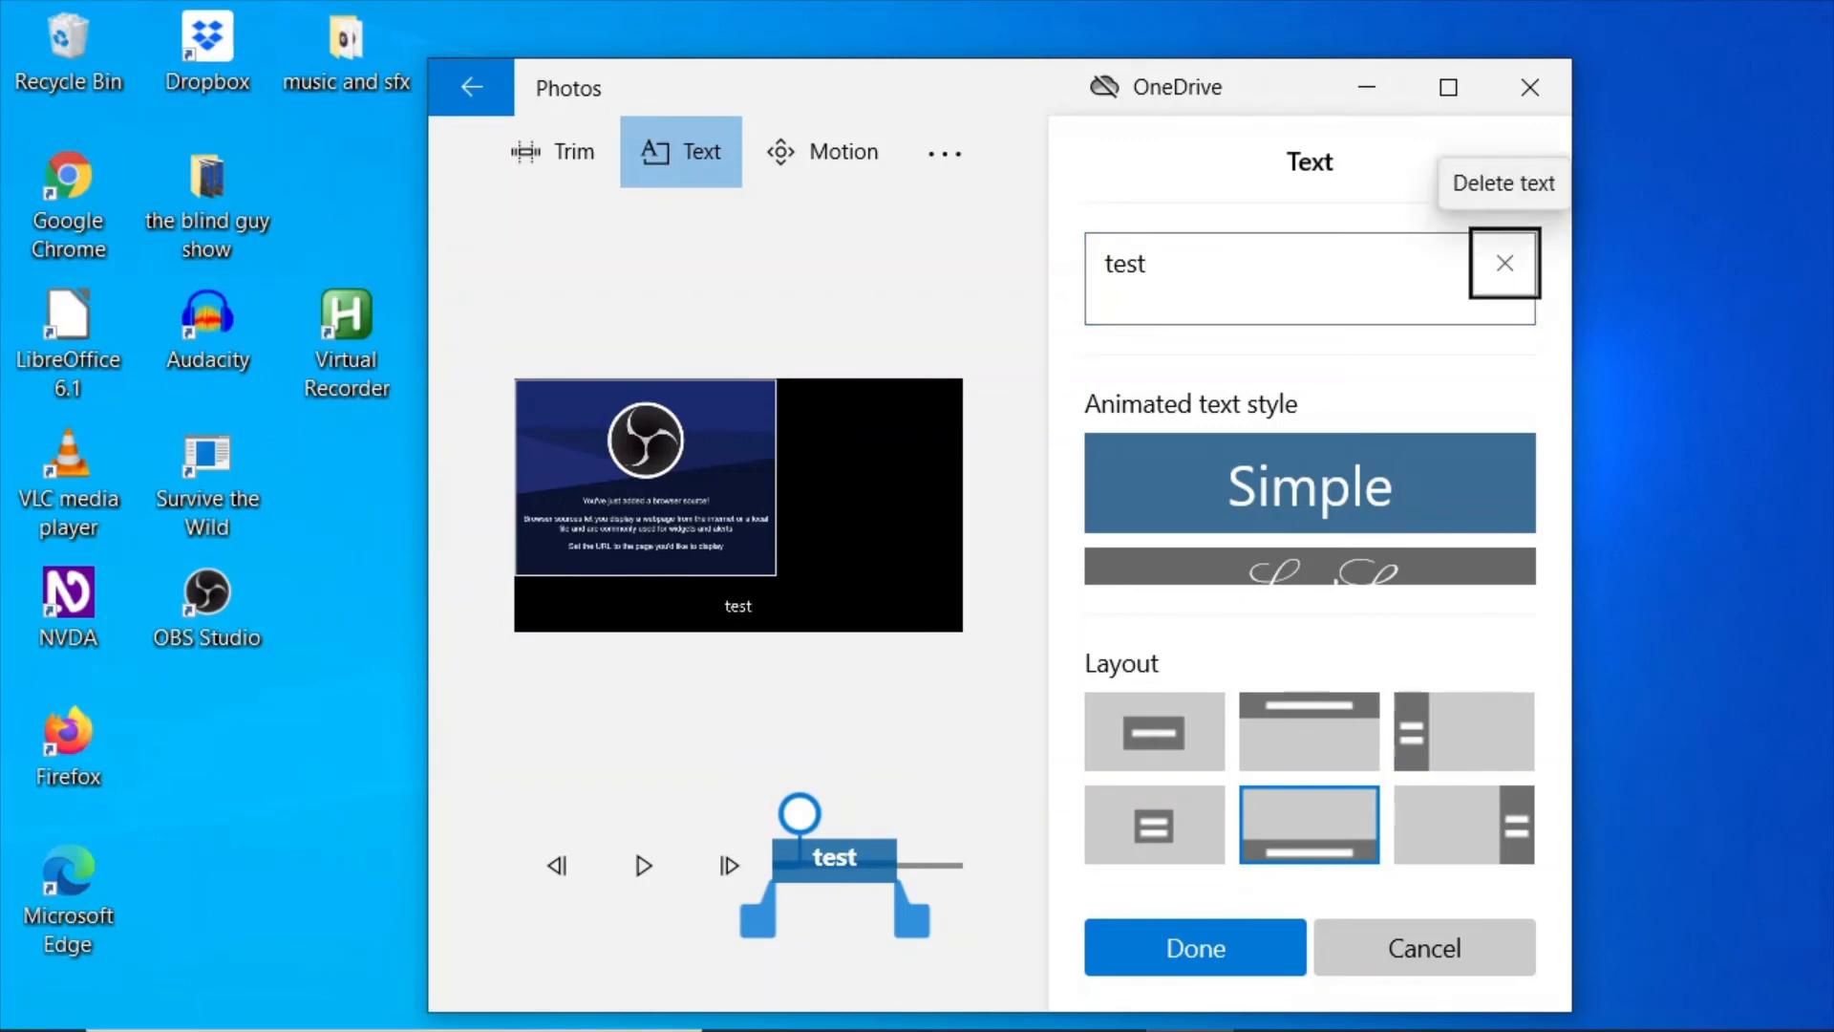
key(Tab)
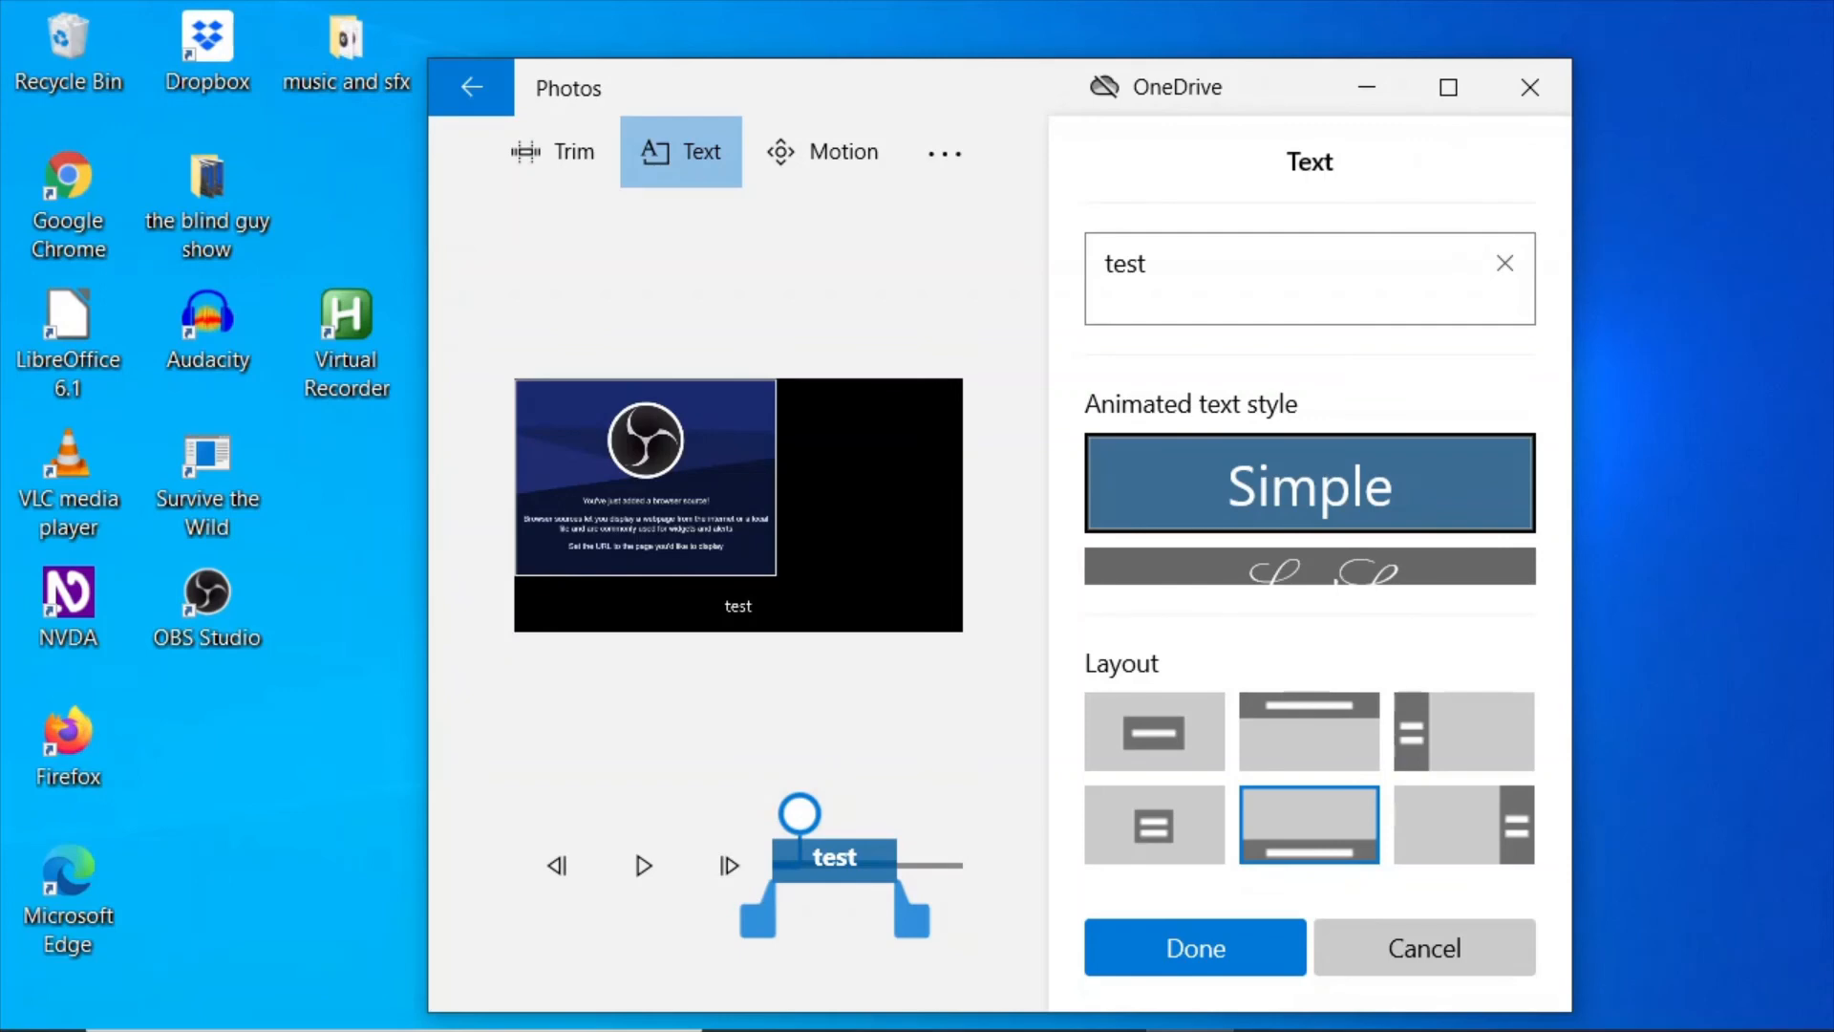
key(Down)
key(Down)
key(Down)
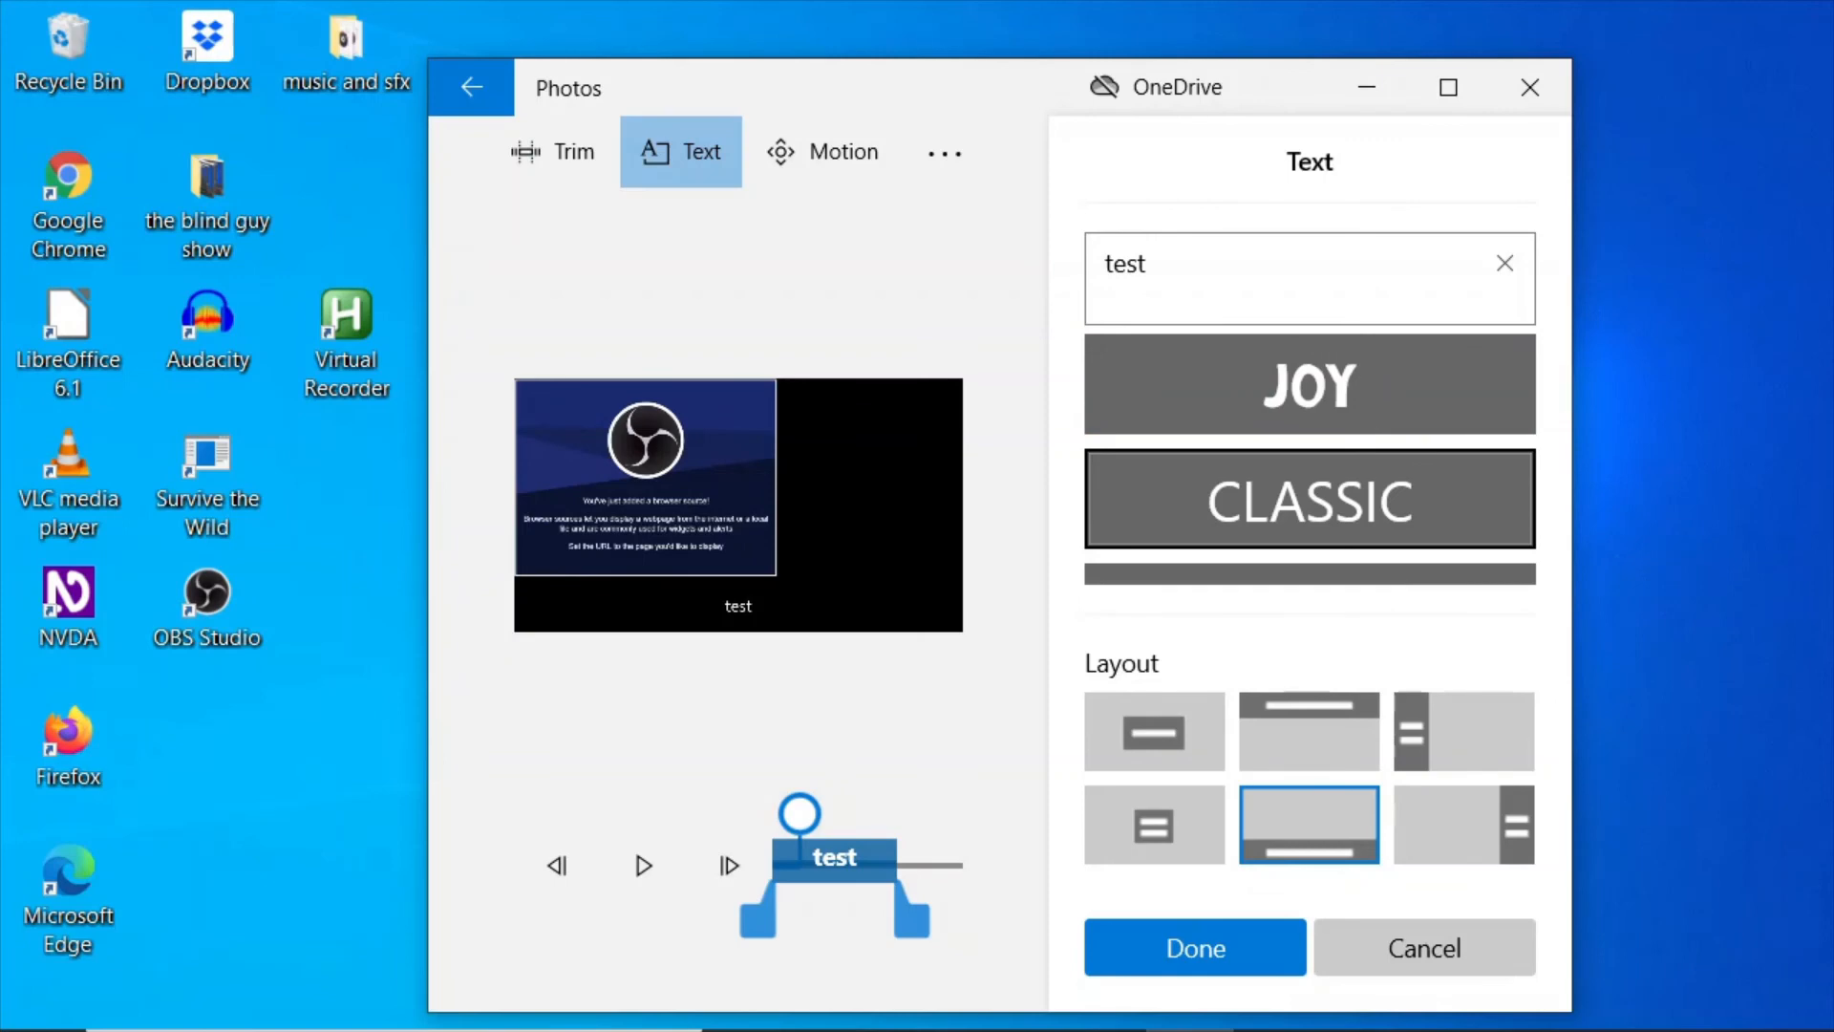
Try the available text layouts on the overlay and choose the Title 1 layout.
key(Tab)
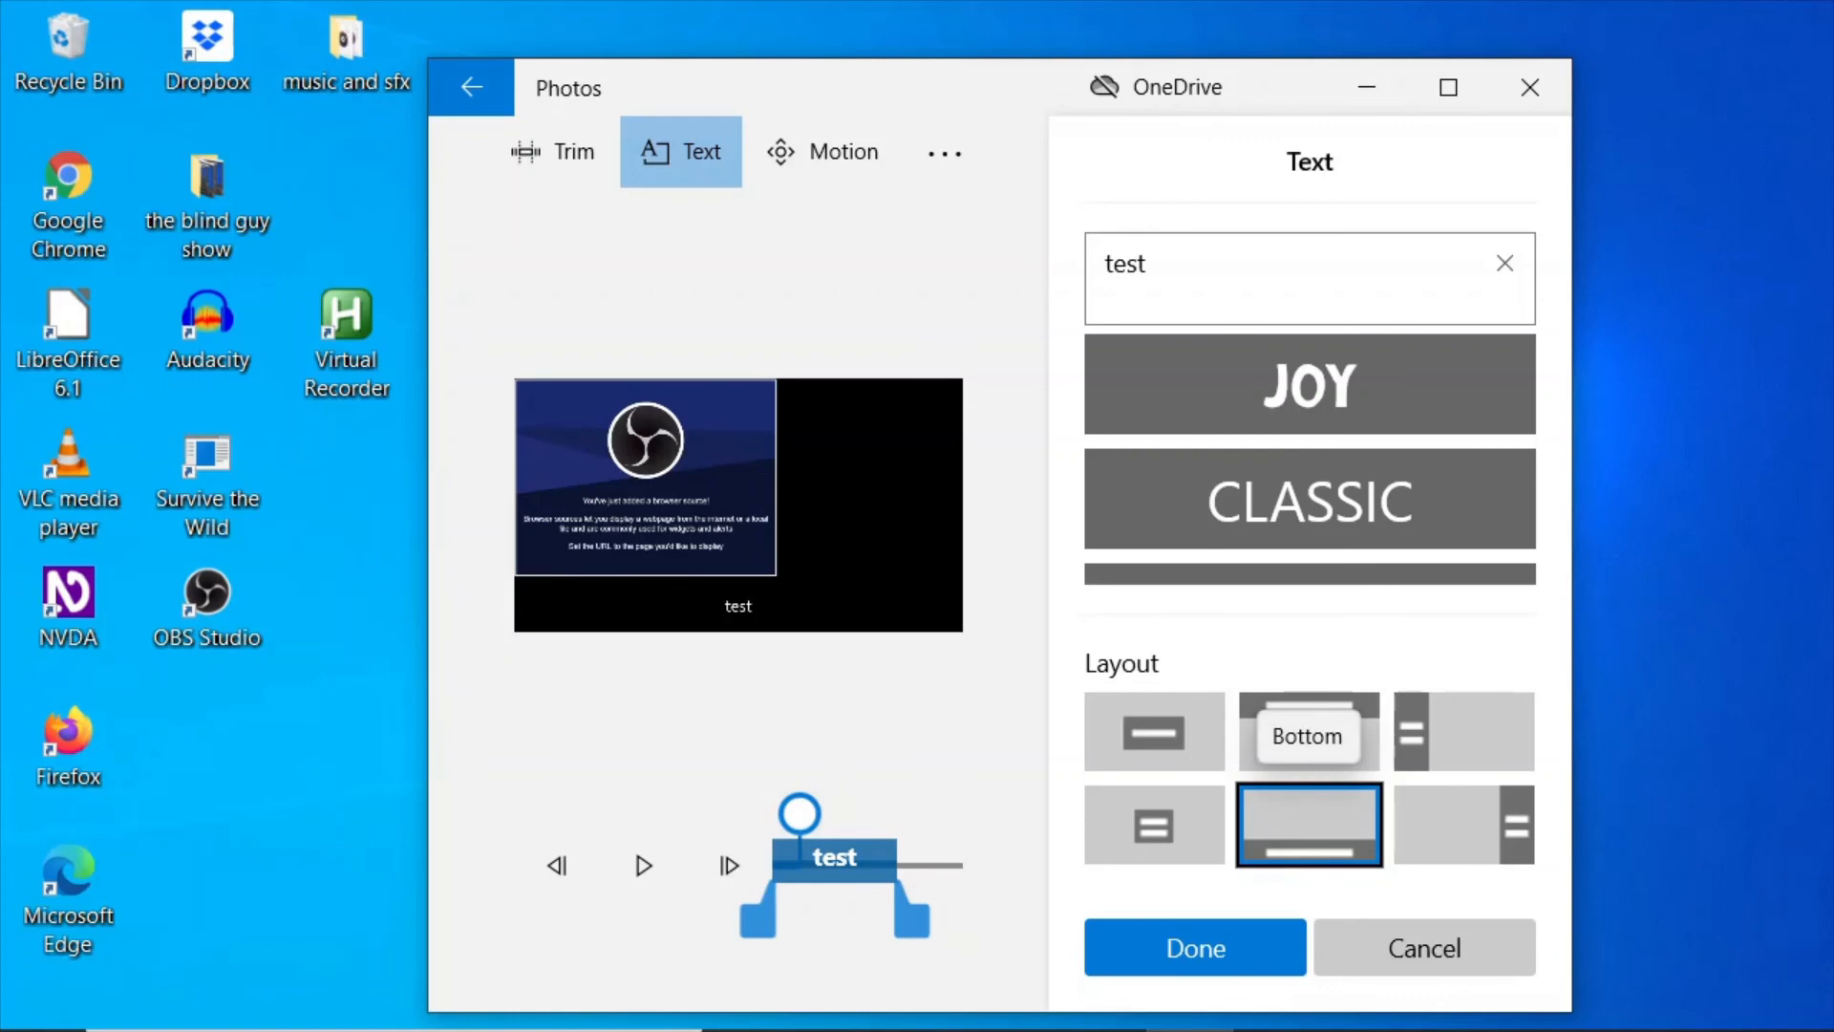
key(Up)
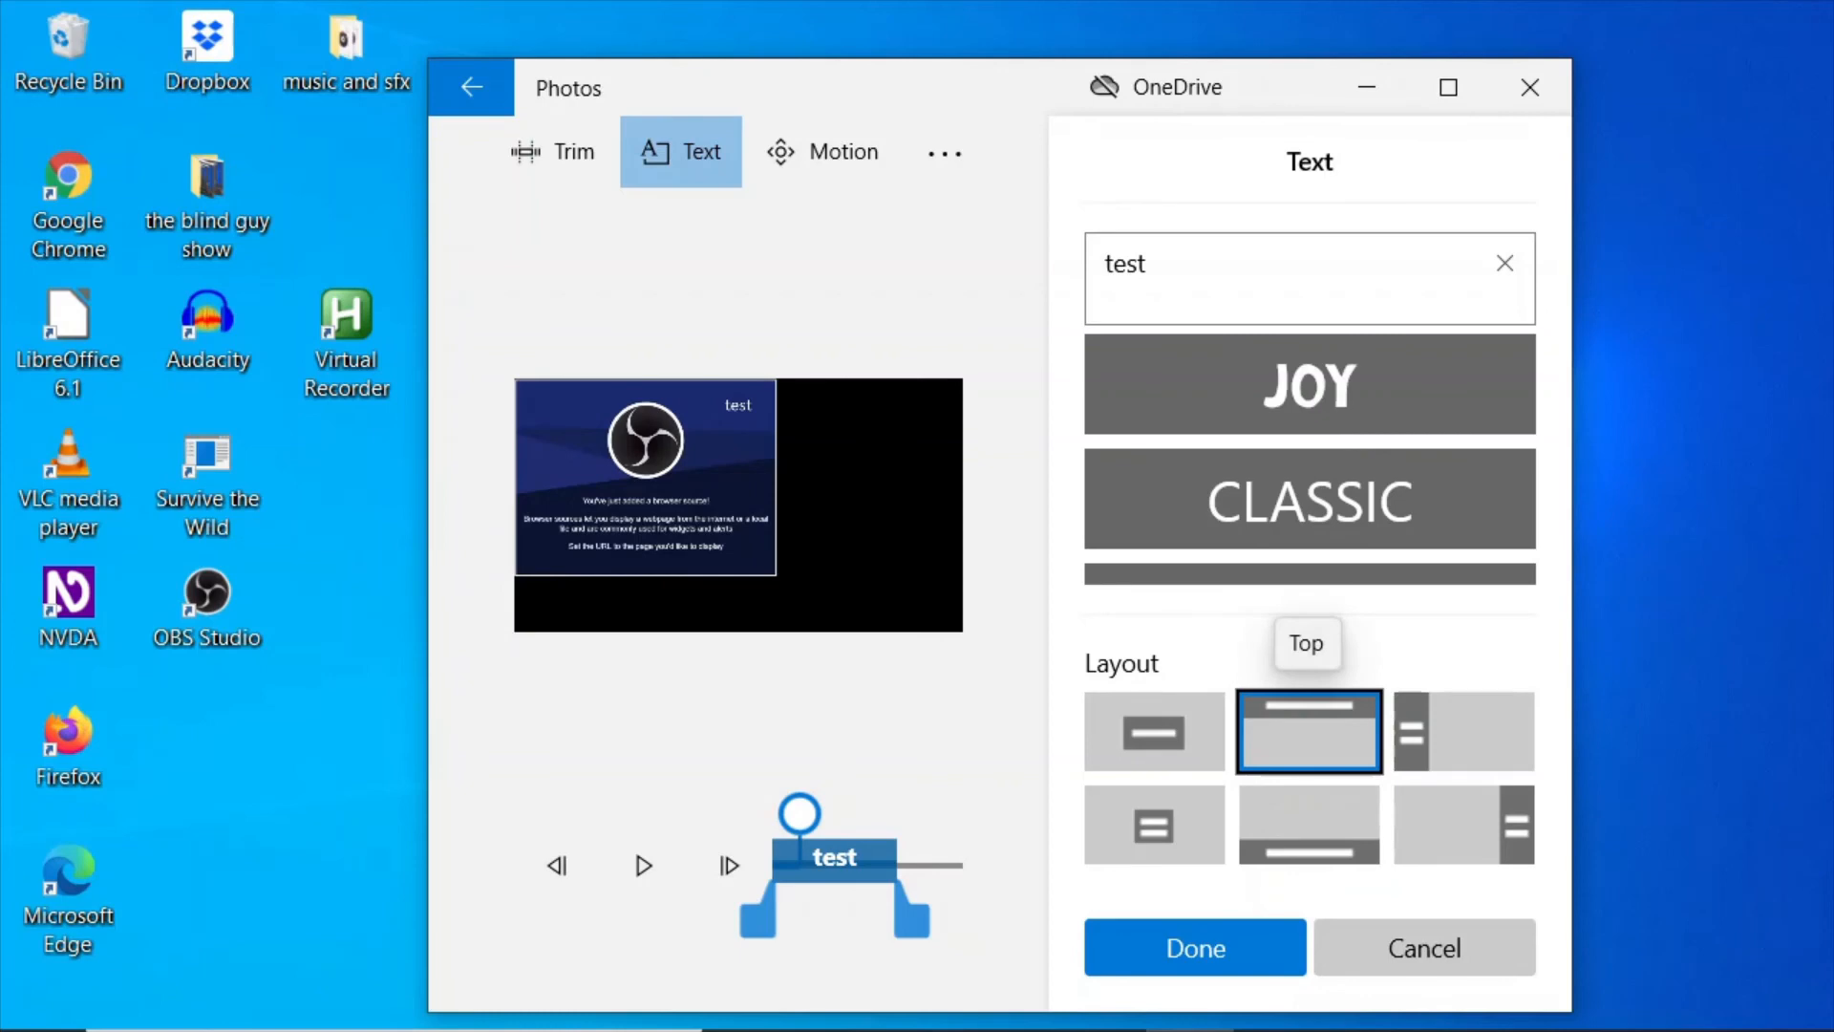
key(Left)
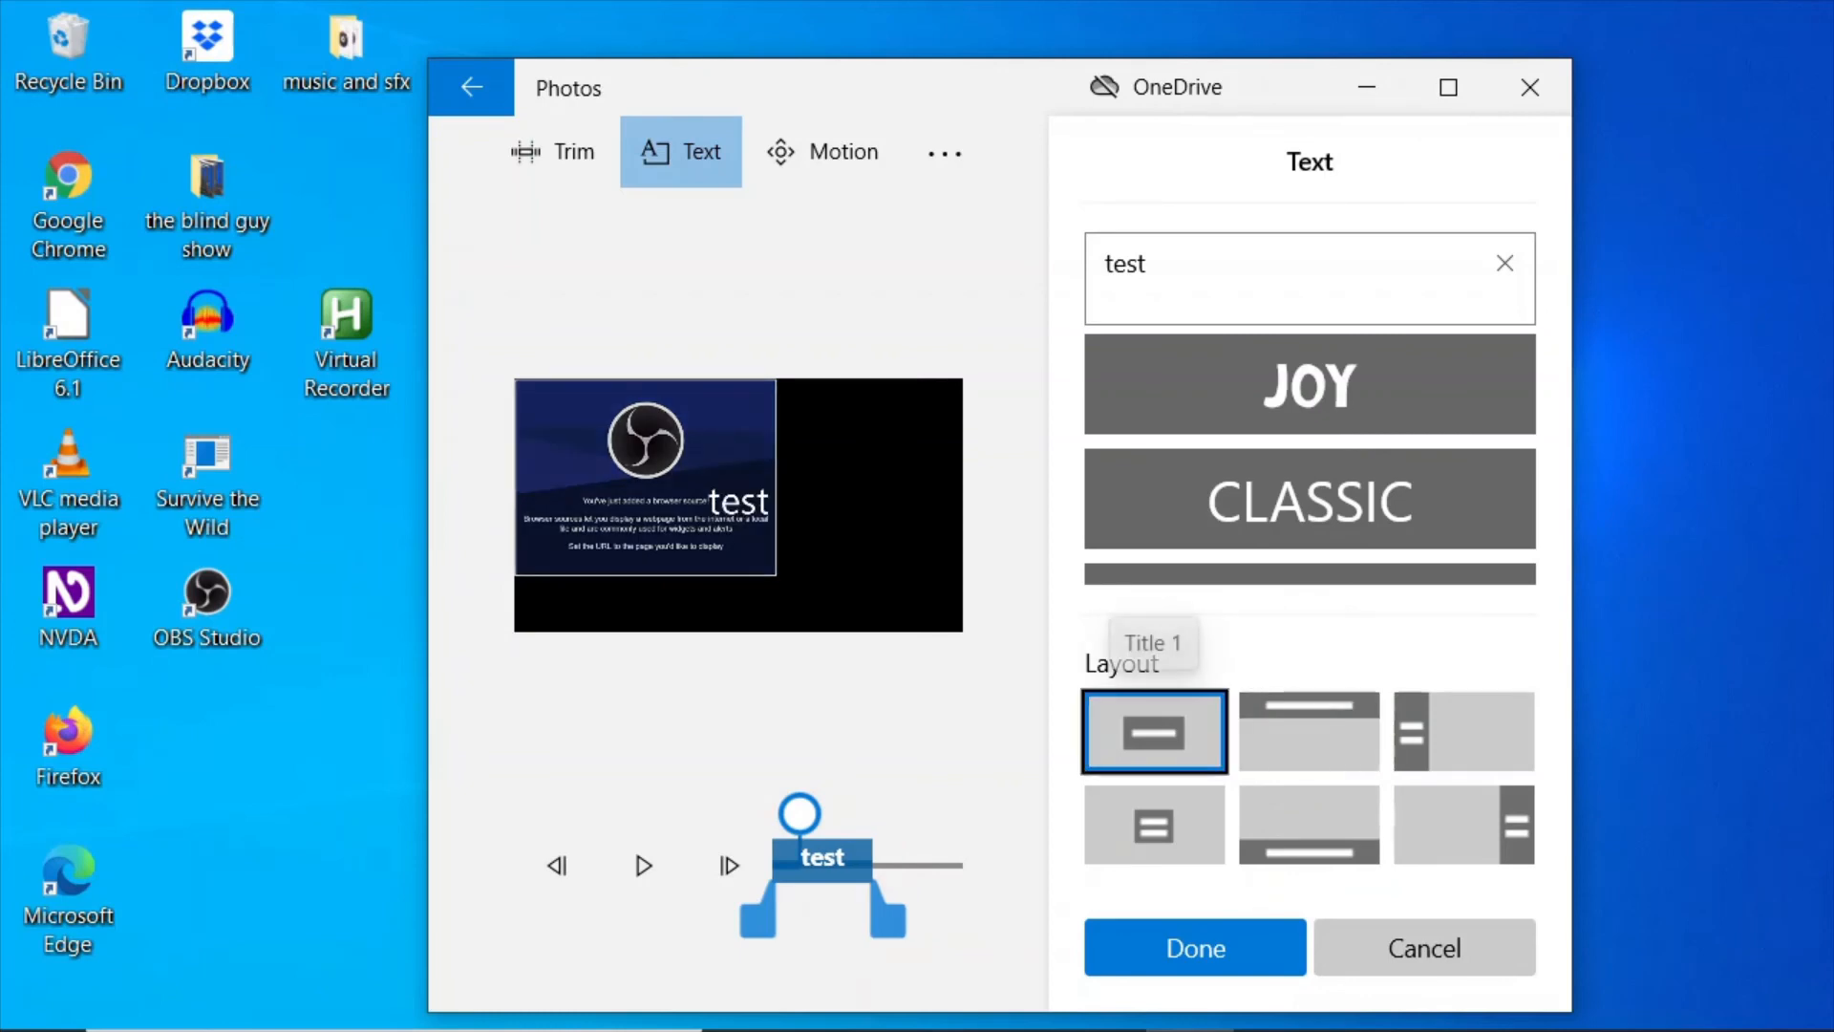
key(Right)
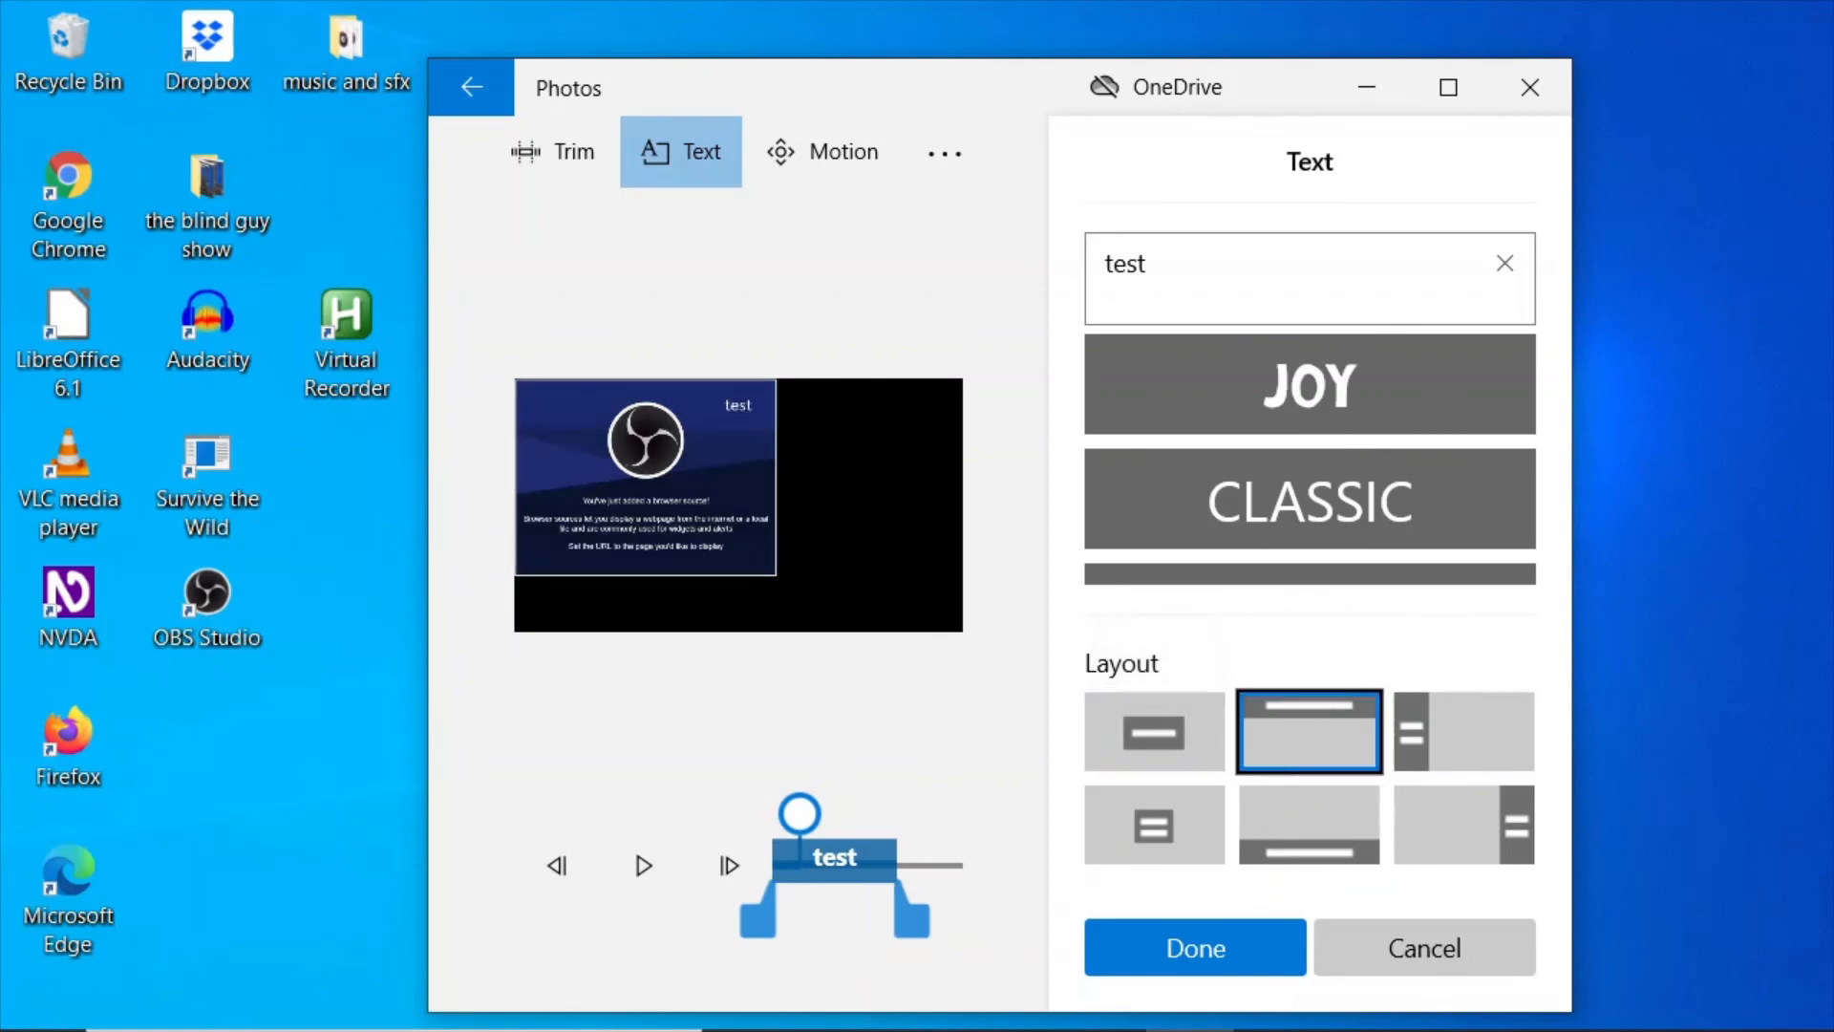
key(Right)
key(Right)
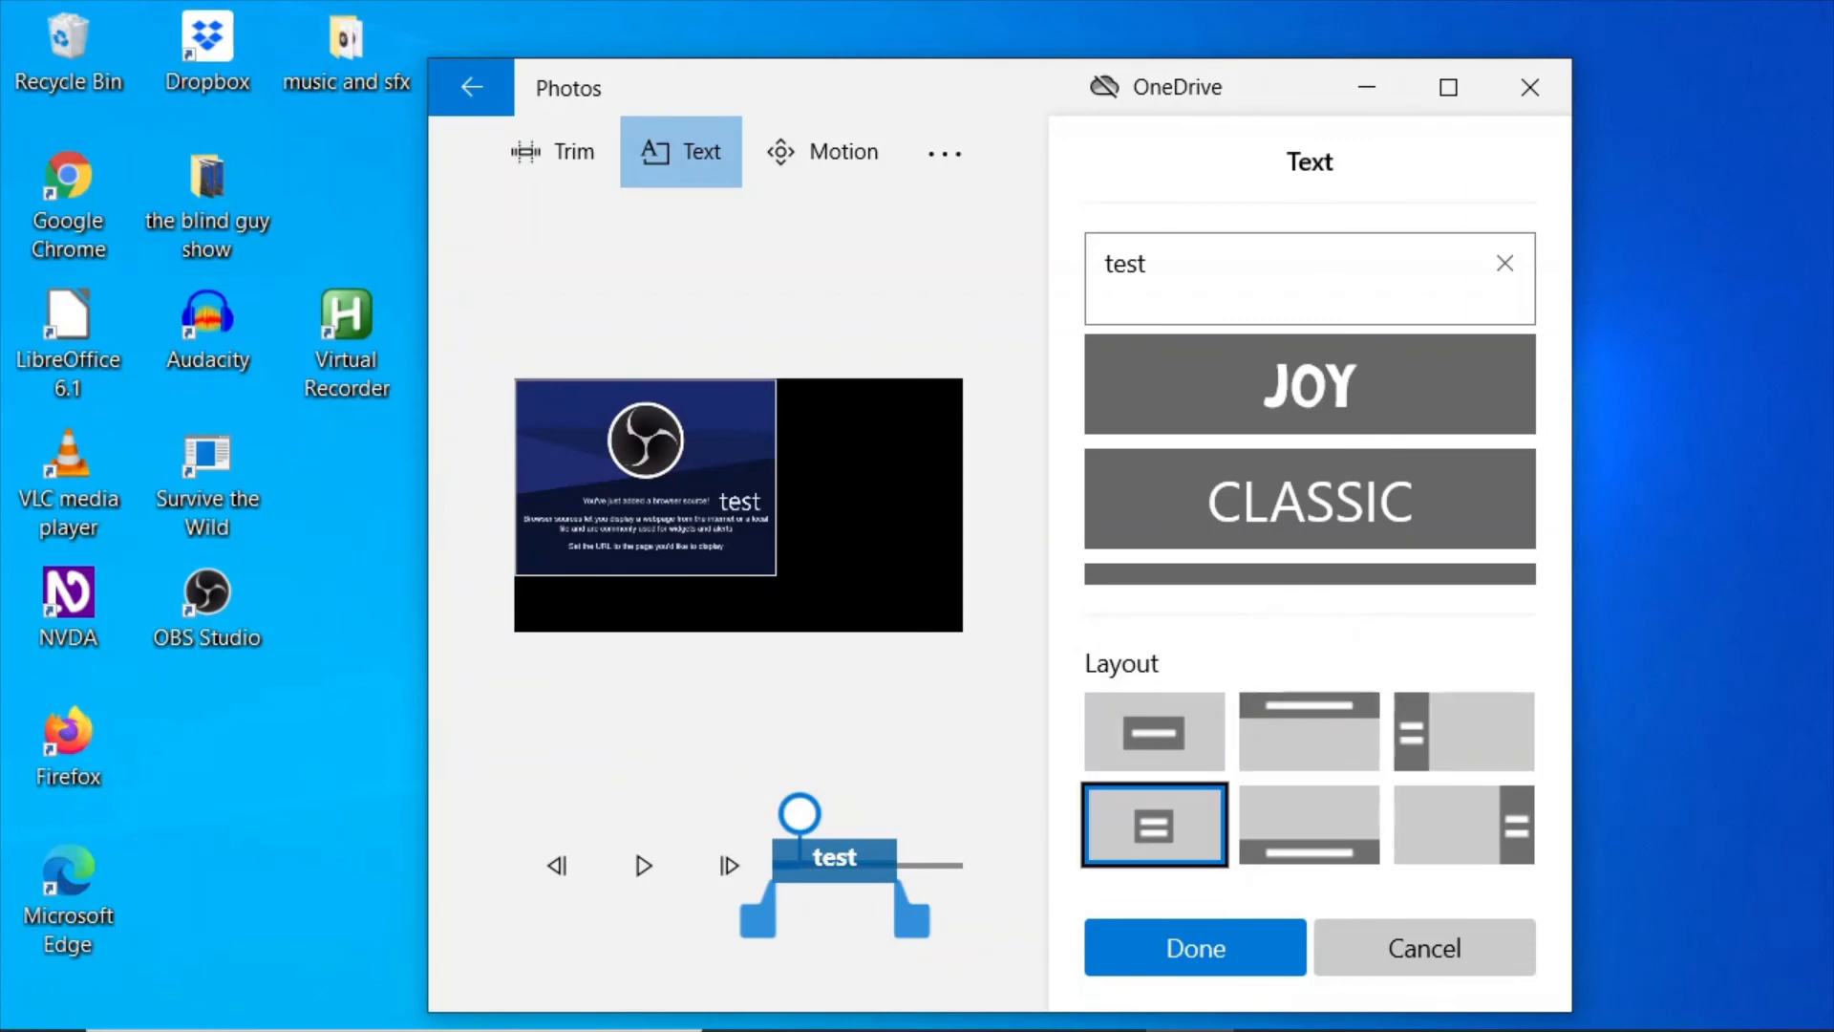
key(Right)
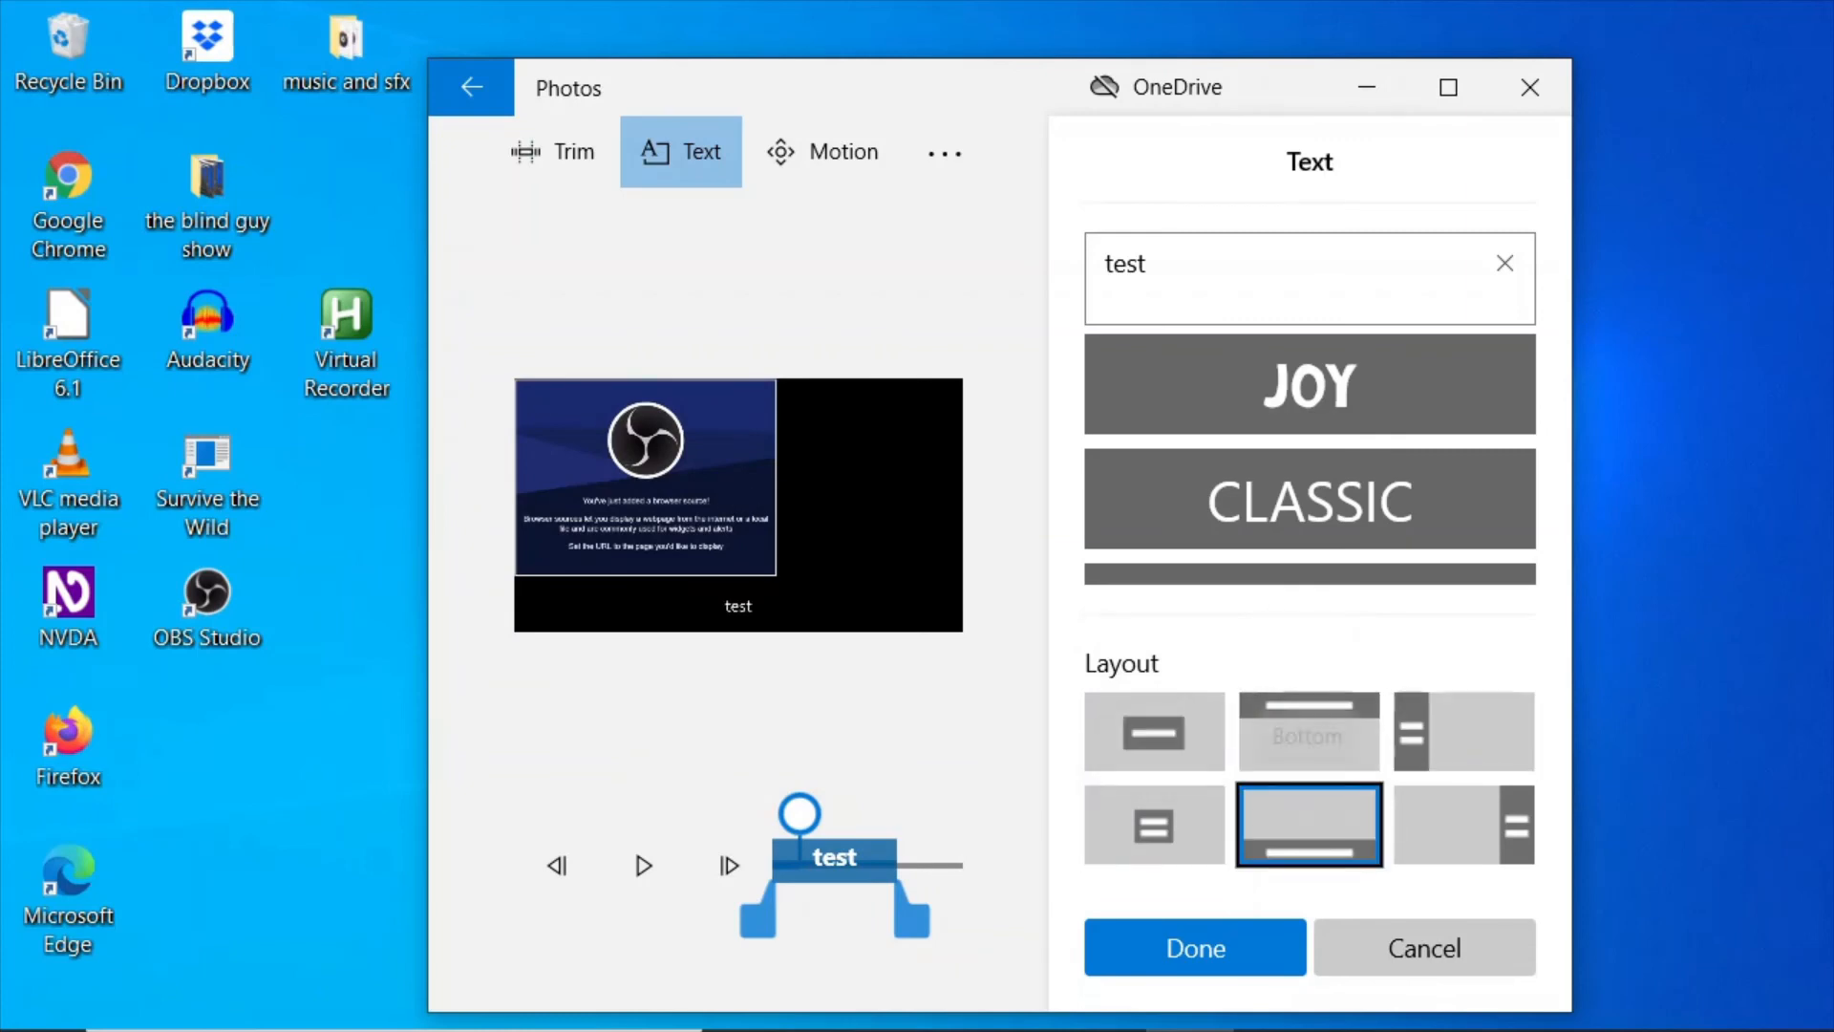
key(Right)
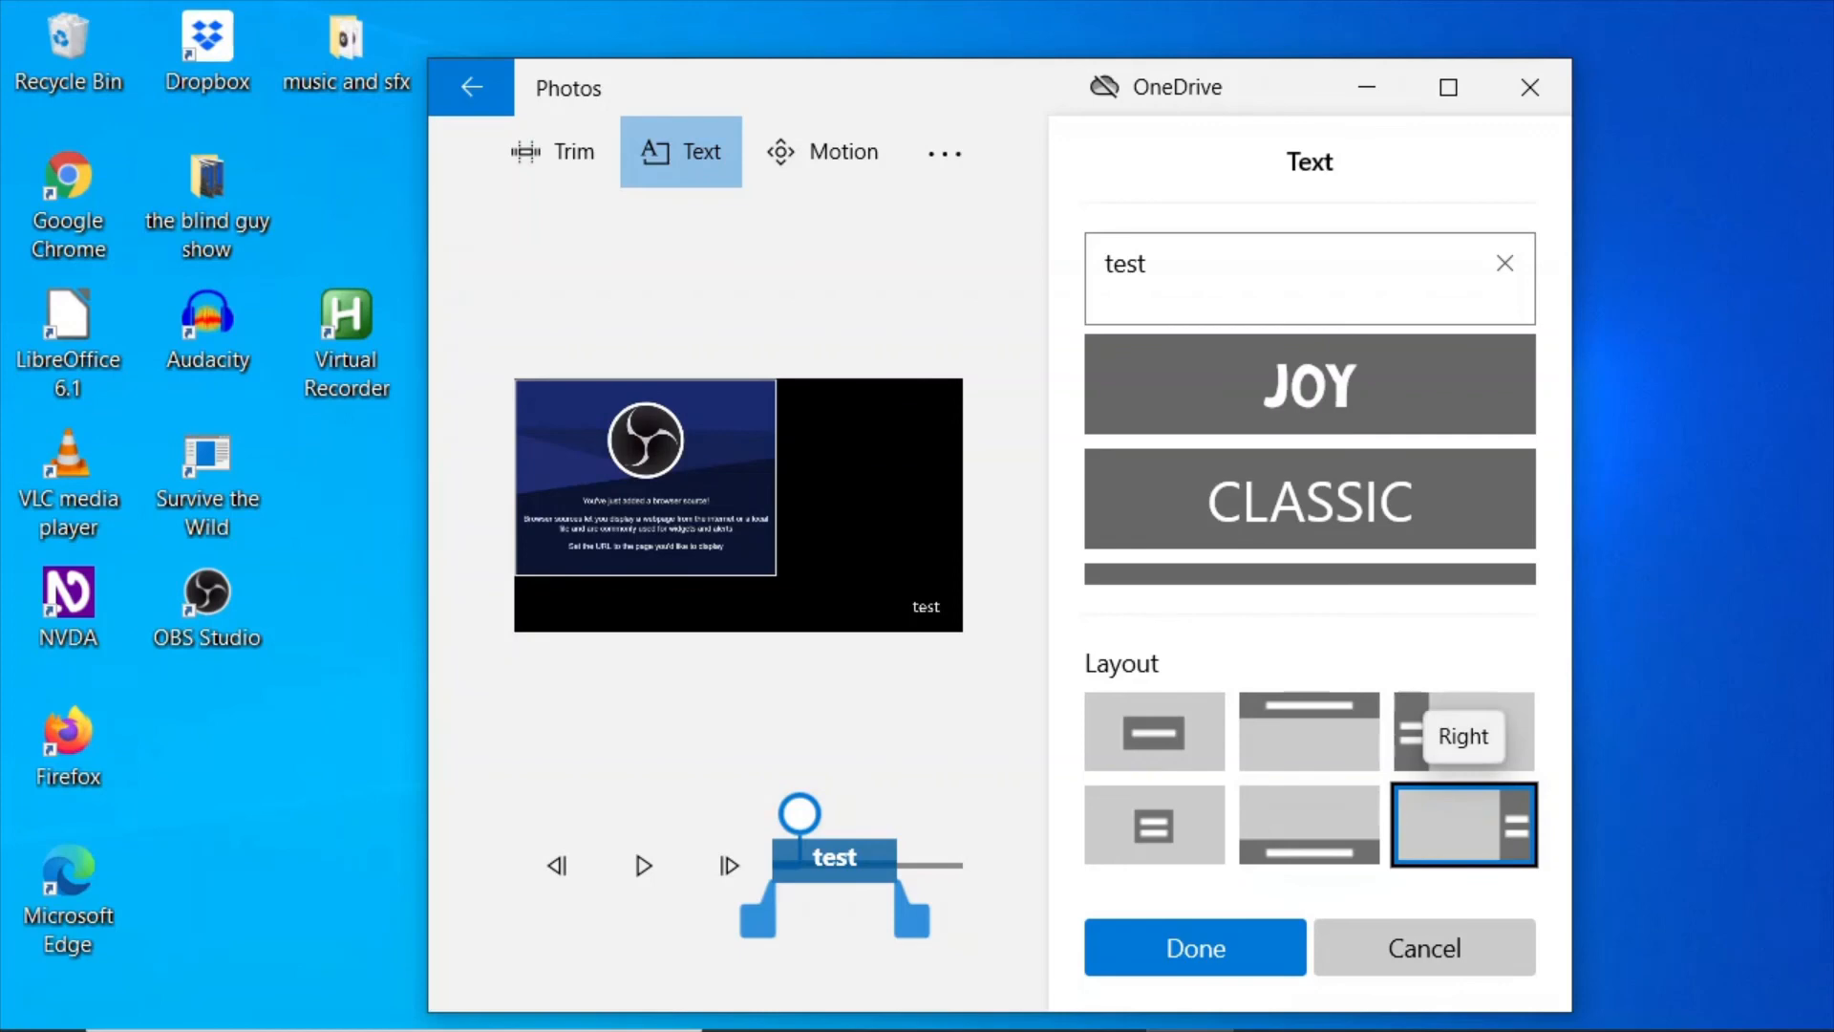
key(Left)
key(Left)
key(Left)
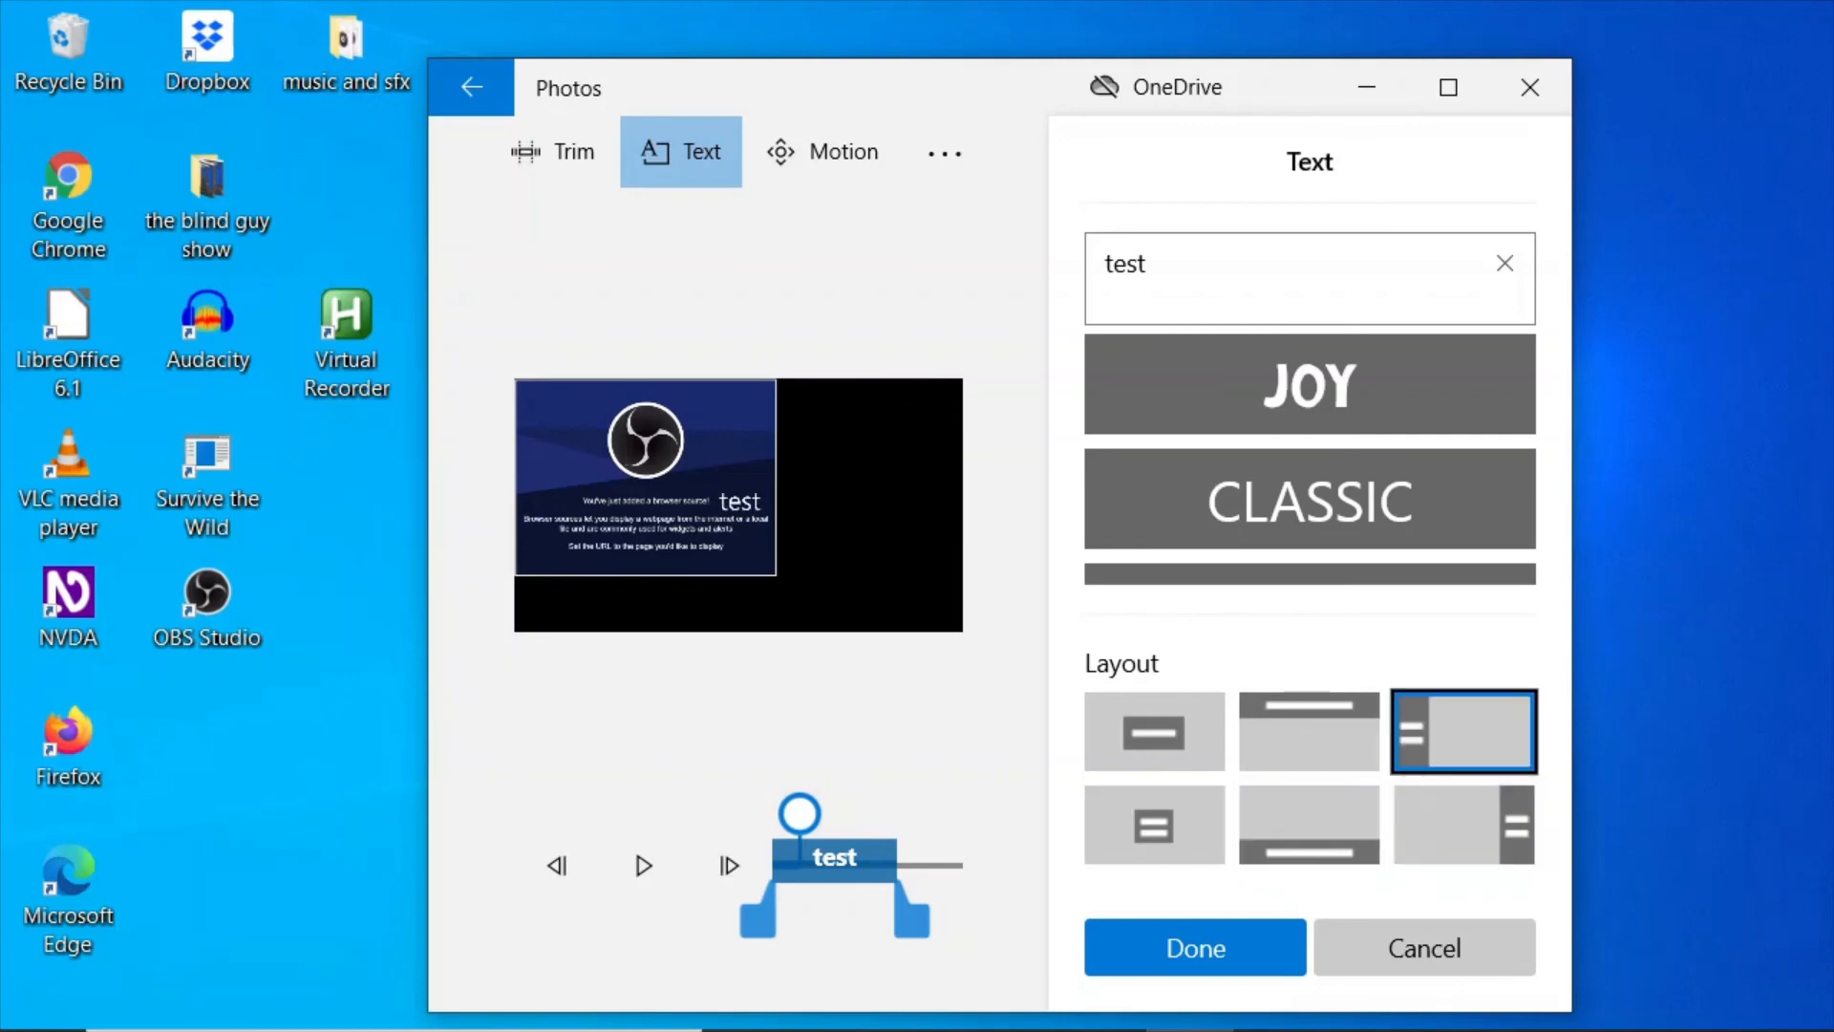
key(Left)
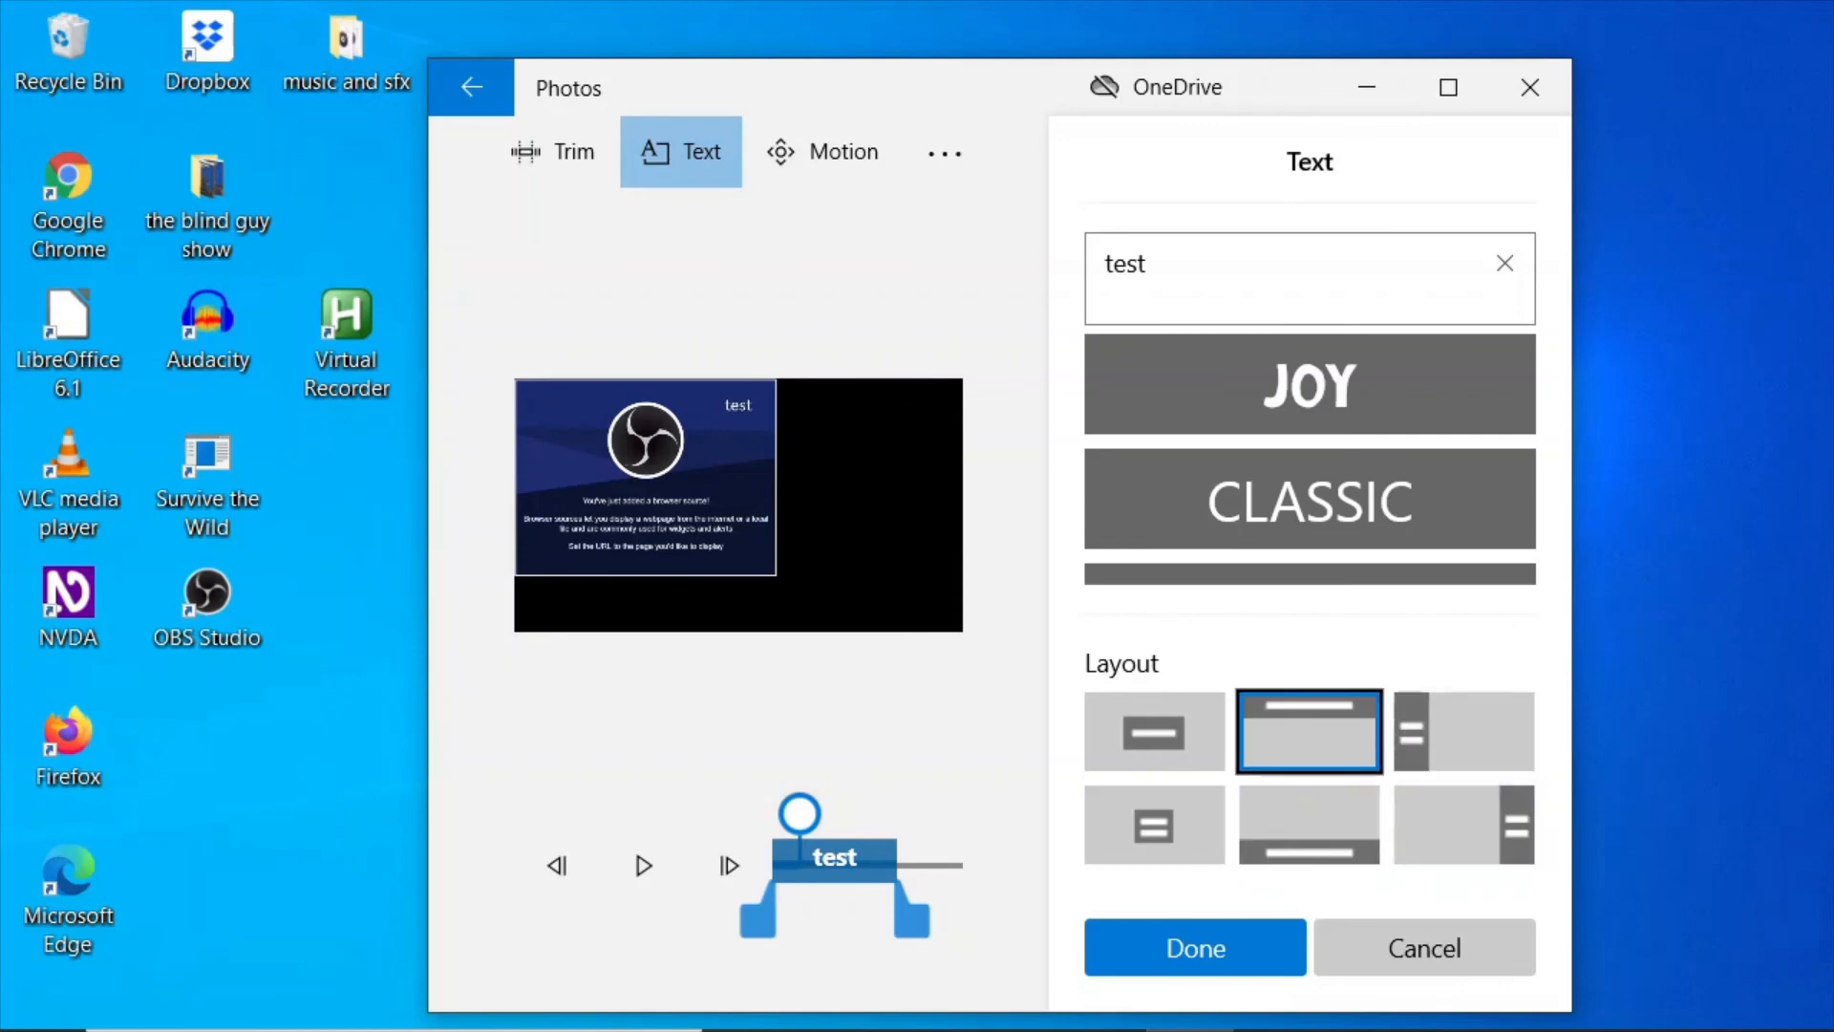
key(Left)
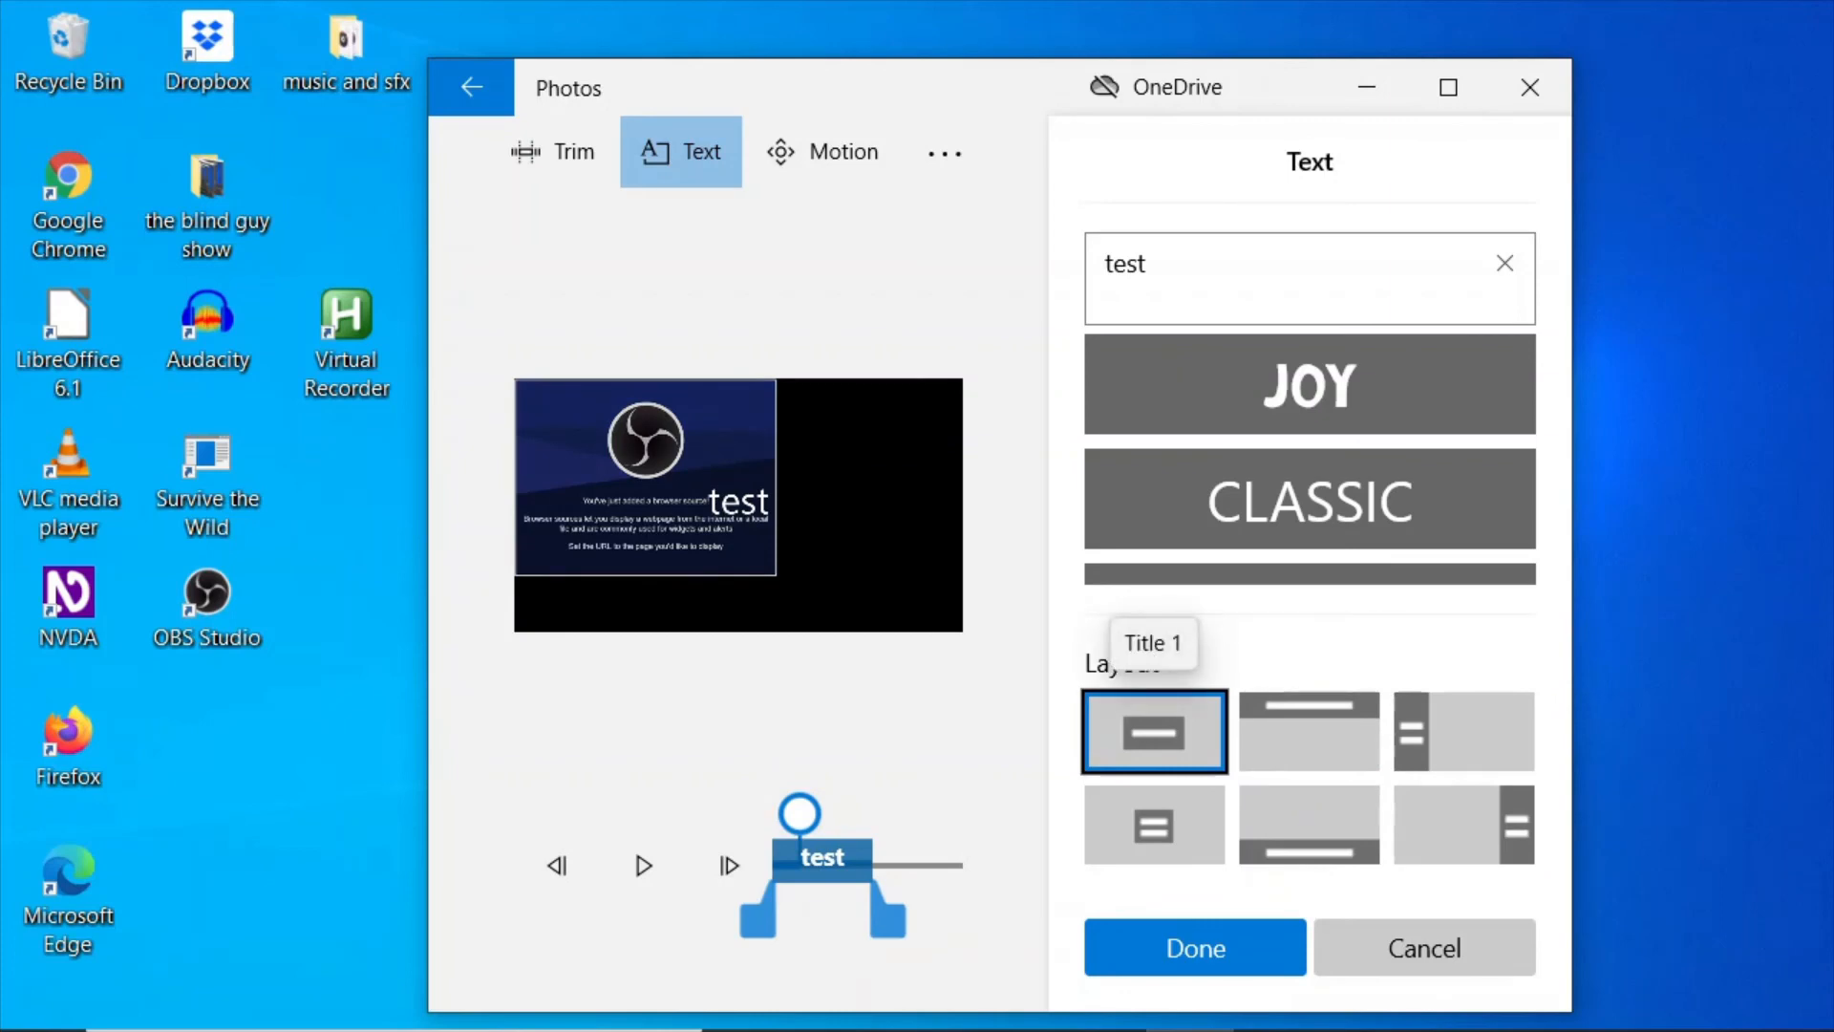
key(Tab)
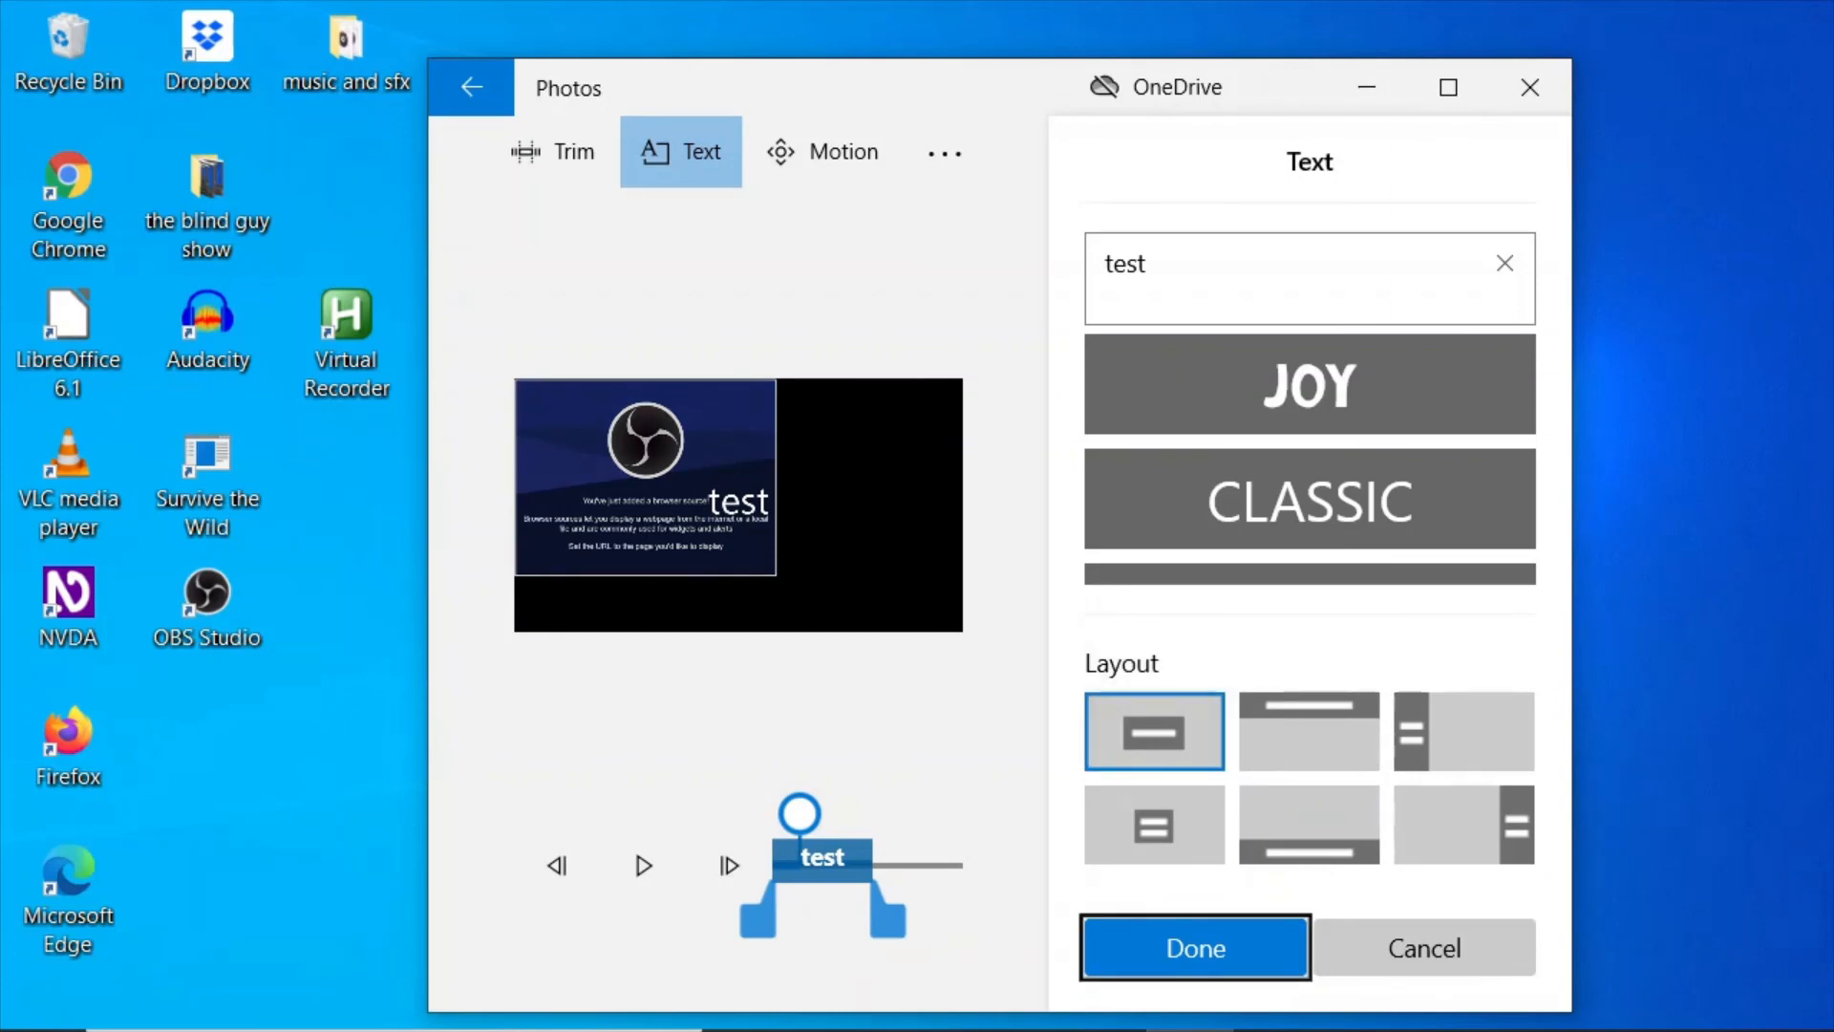
key(Tab)
key(Tab)
key(Tab)
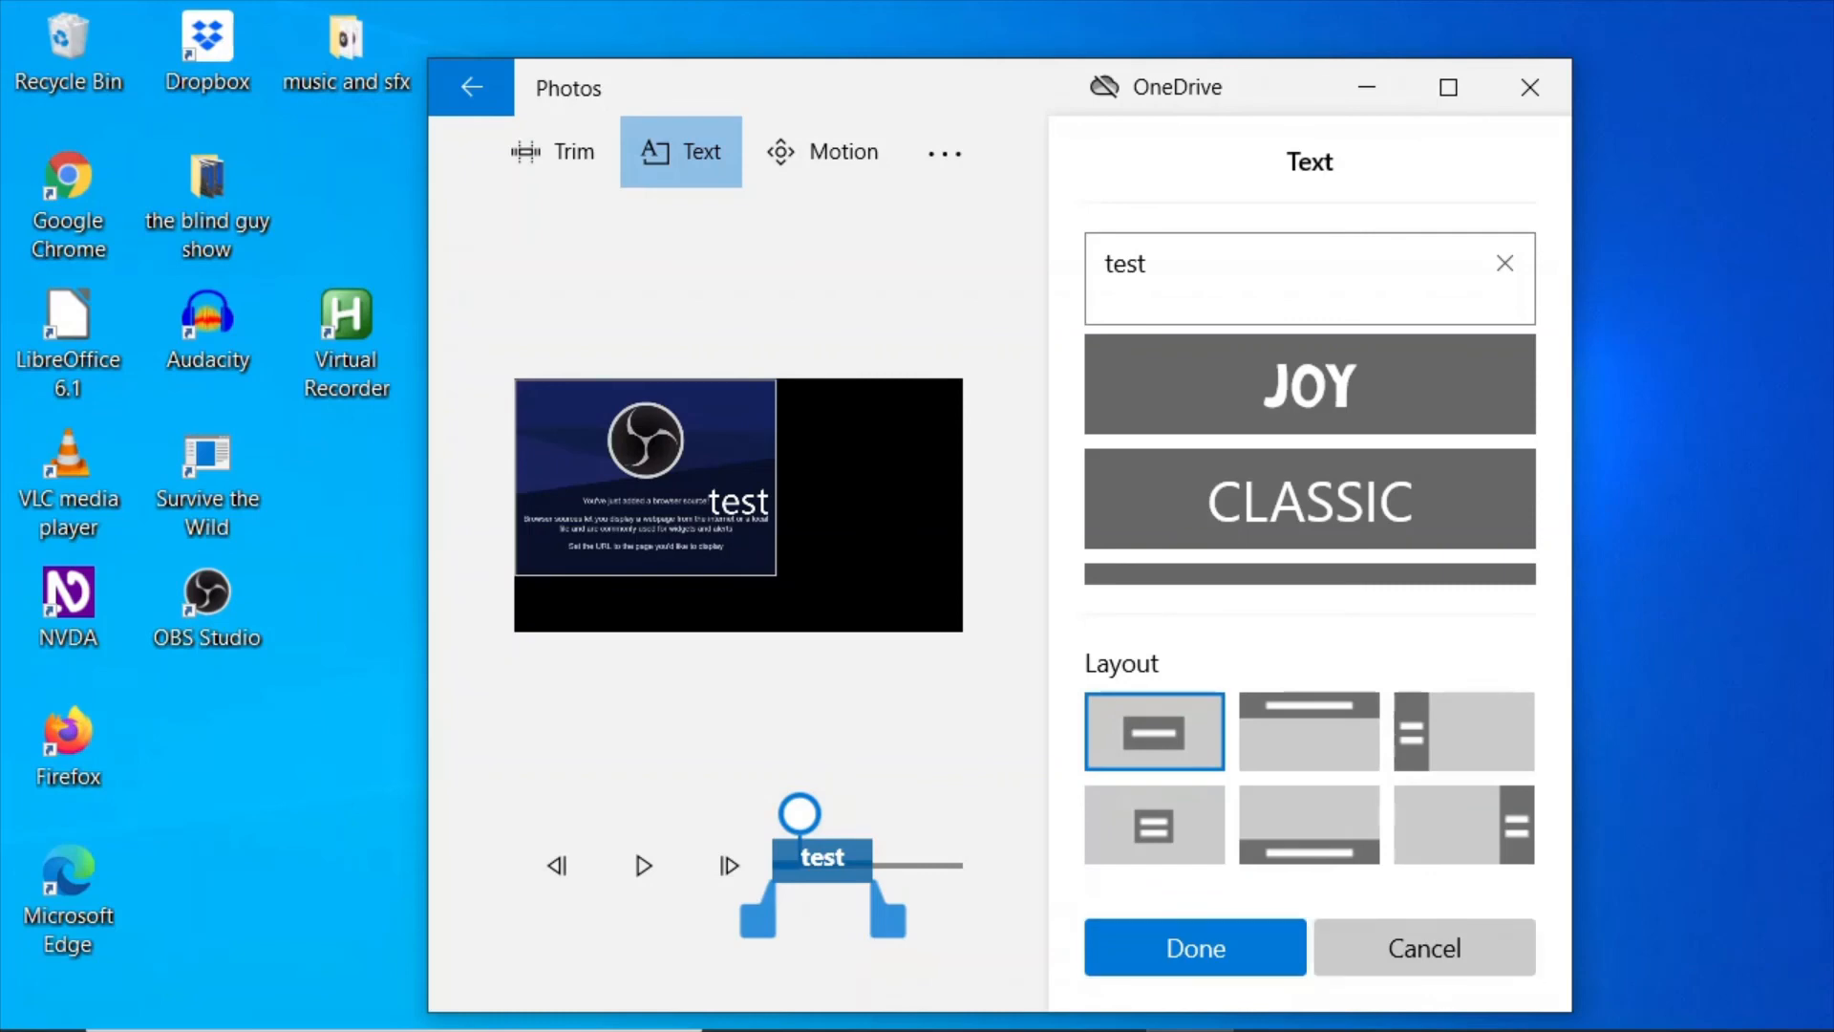
key(Tab)
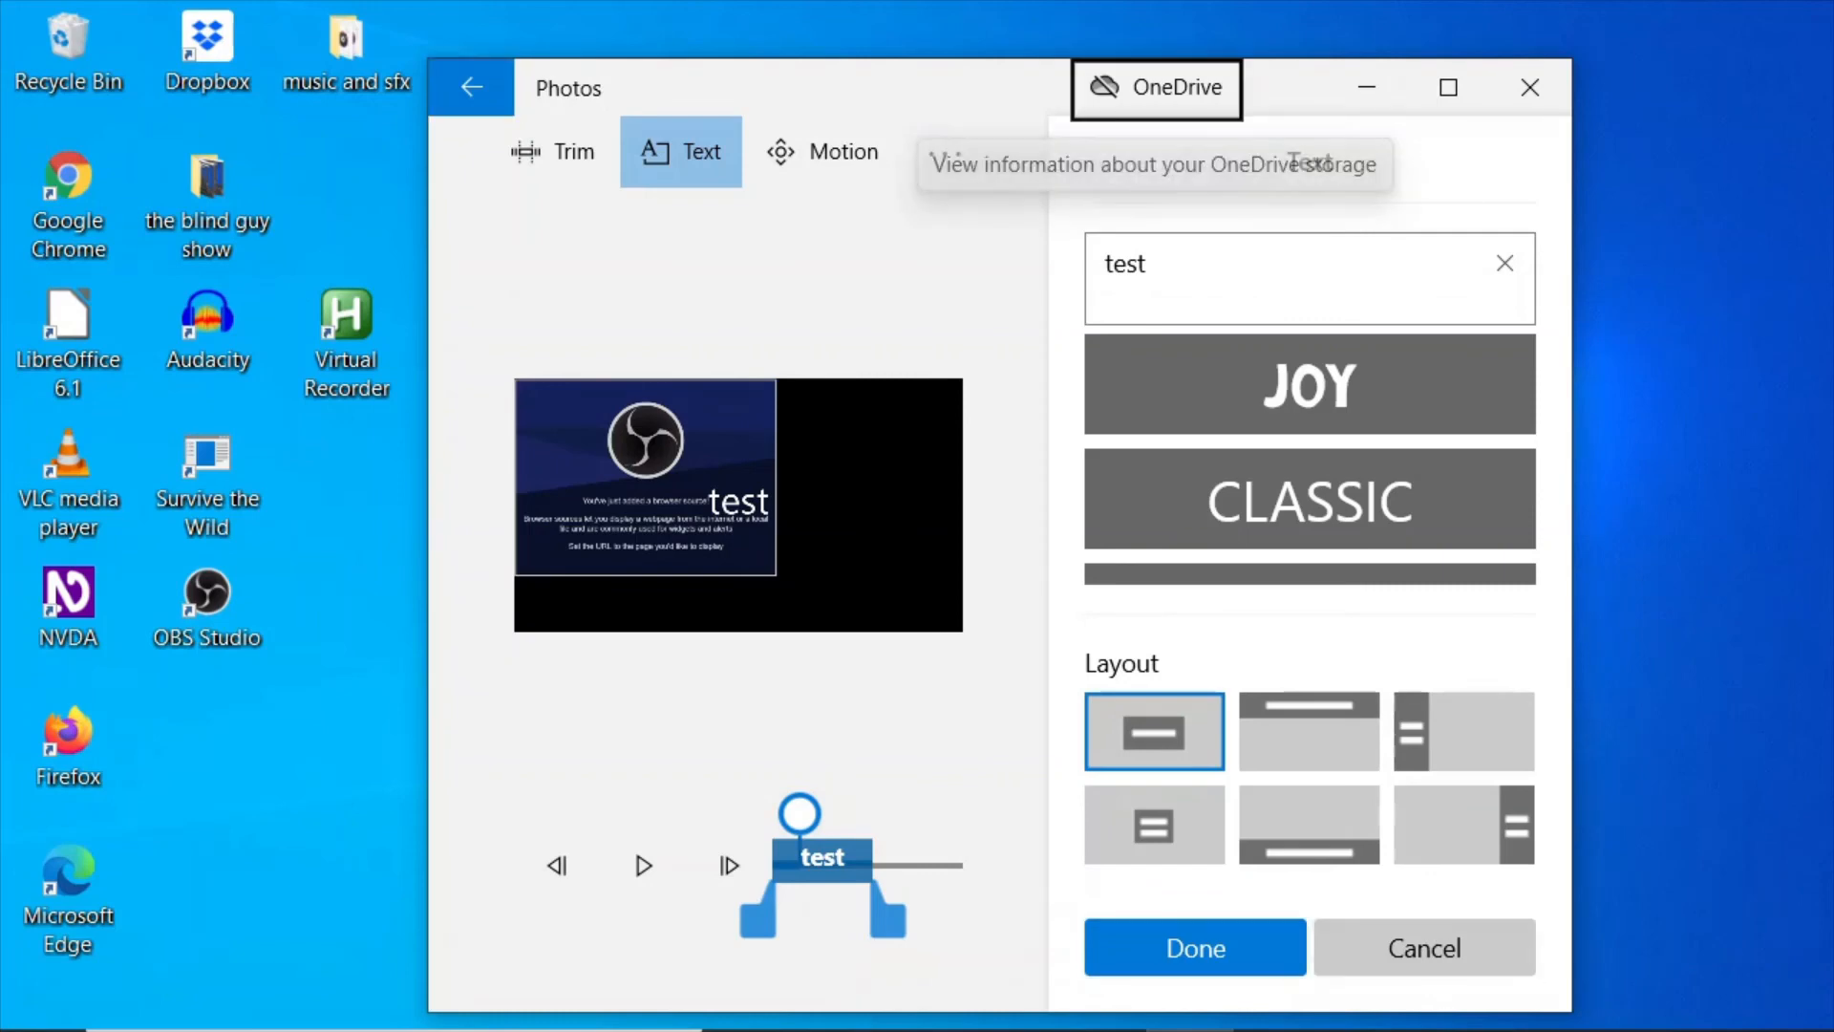
key(Tab)
Apply the "test" text overlay to the first clip and return to the project storyboard.
key(shift+Tab)
key(shift+Tab)
key(shift+Tab)
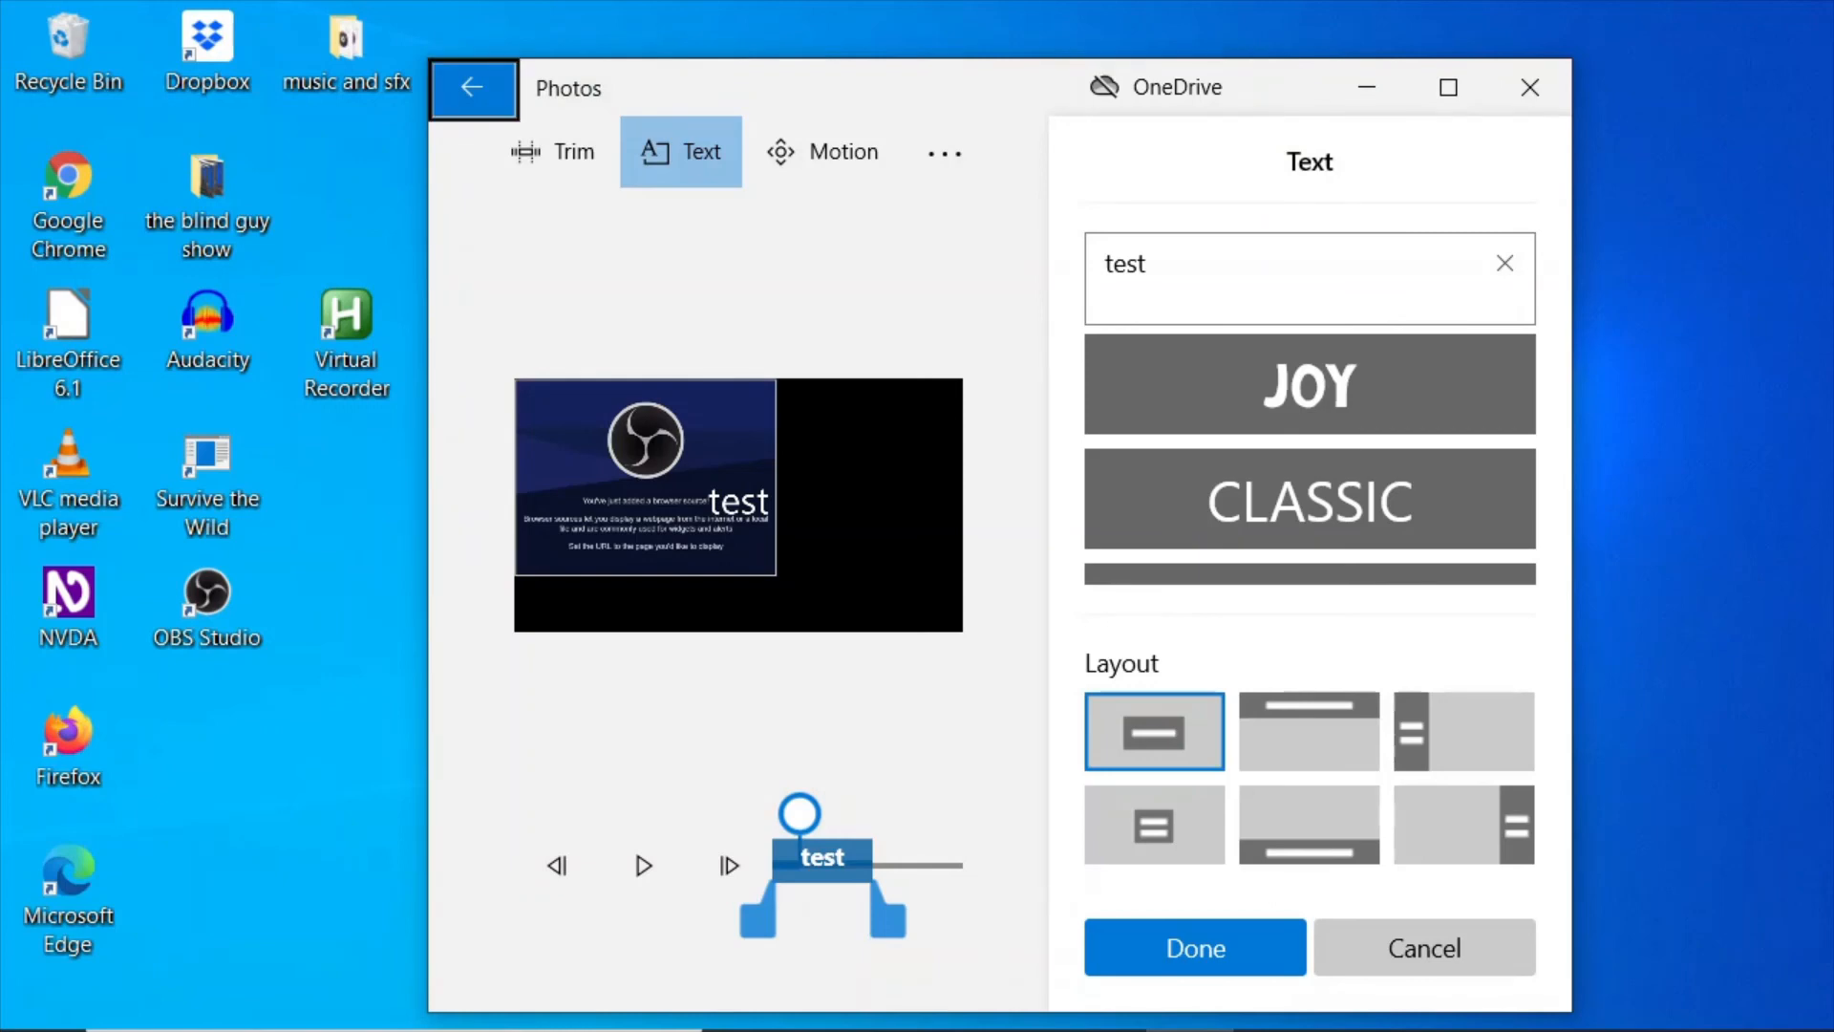
key(shift+Tab)
key(shift+Tab)
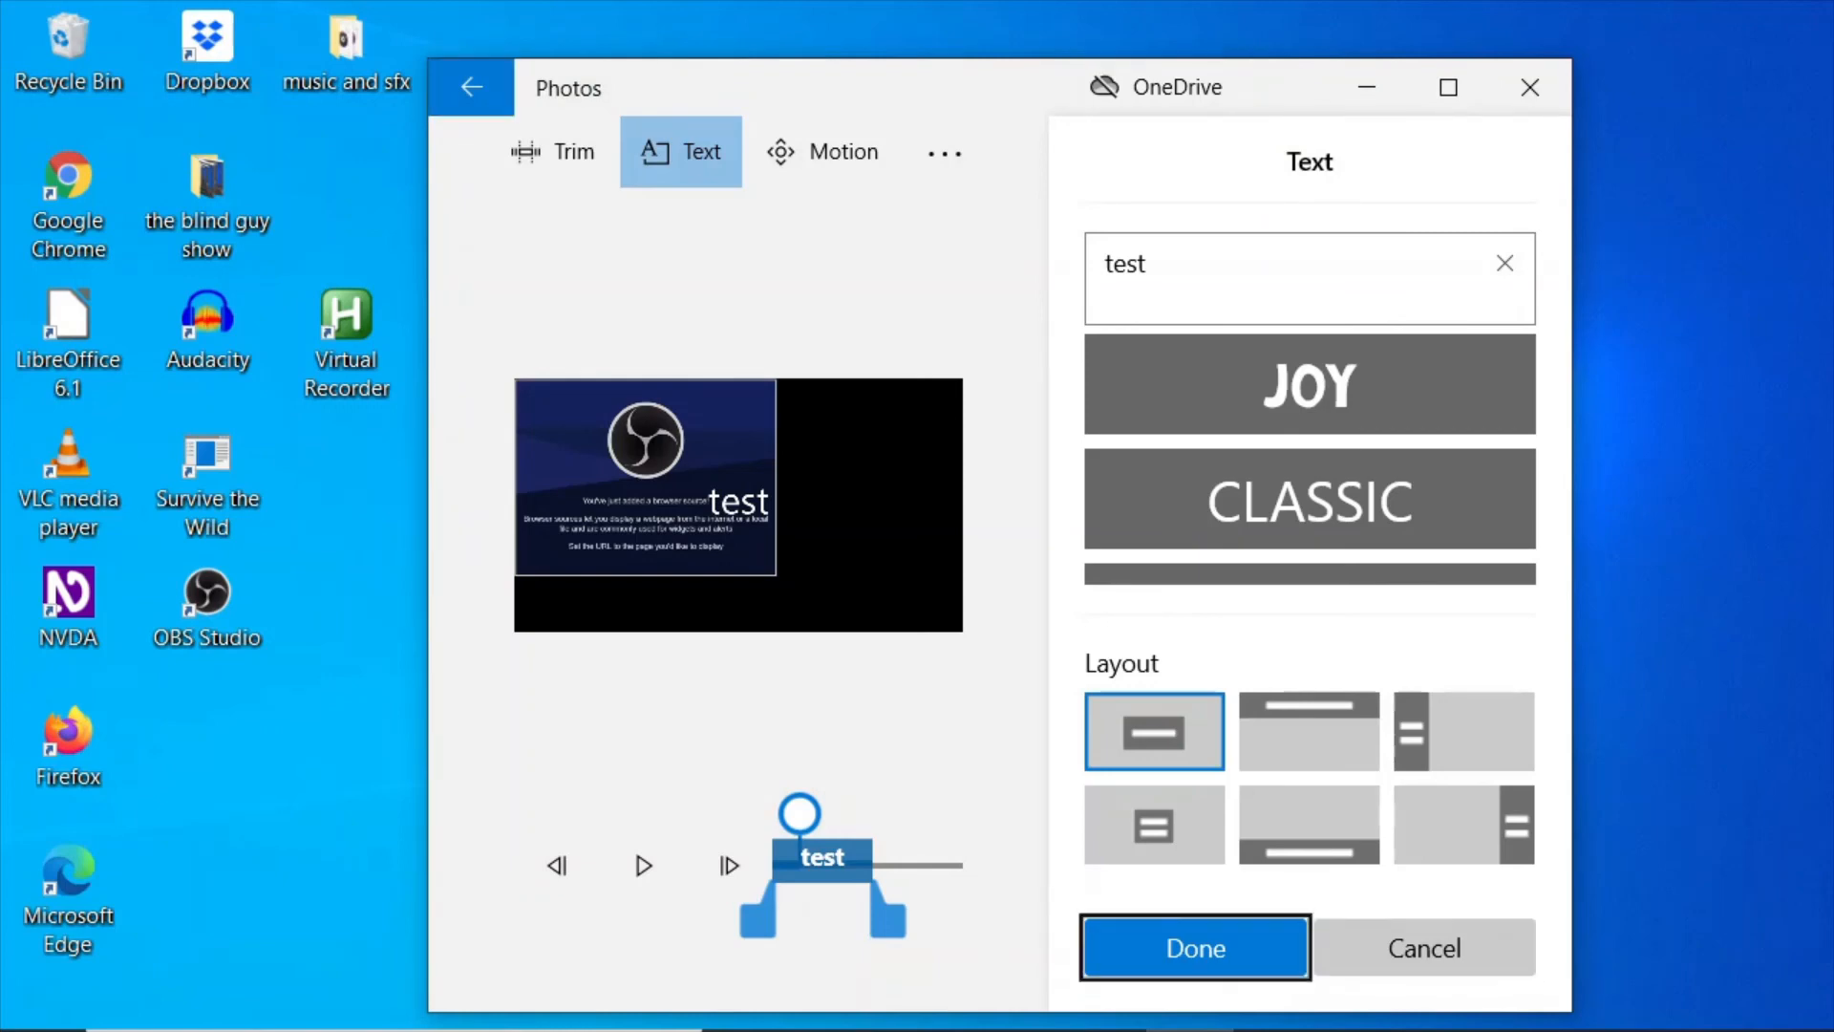
key(Return)
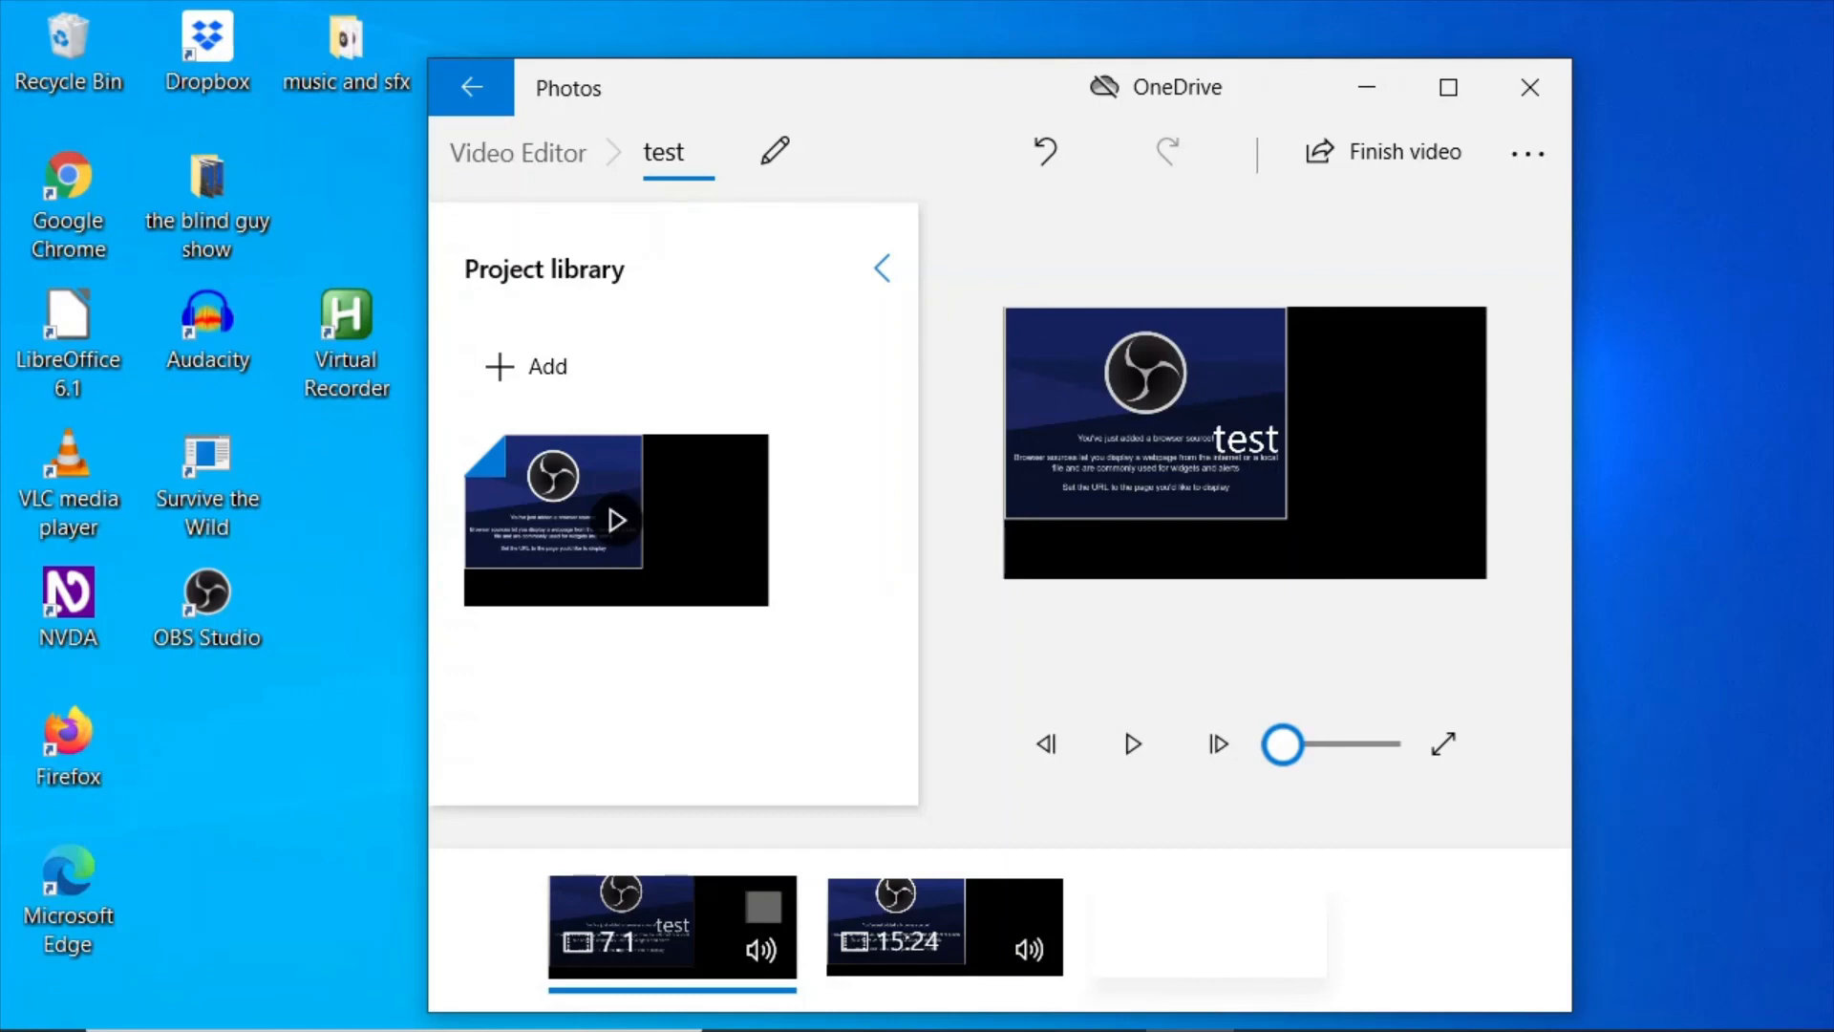
Play the project preview from the first clip into the second one, and stop playback there.
key(Tab)
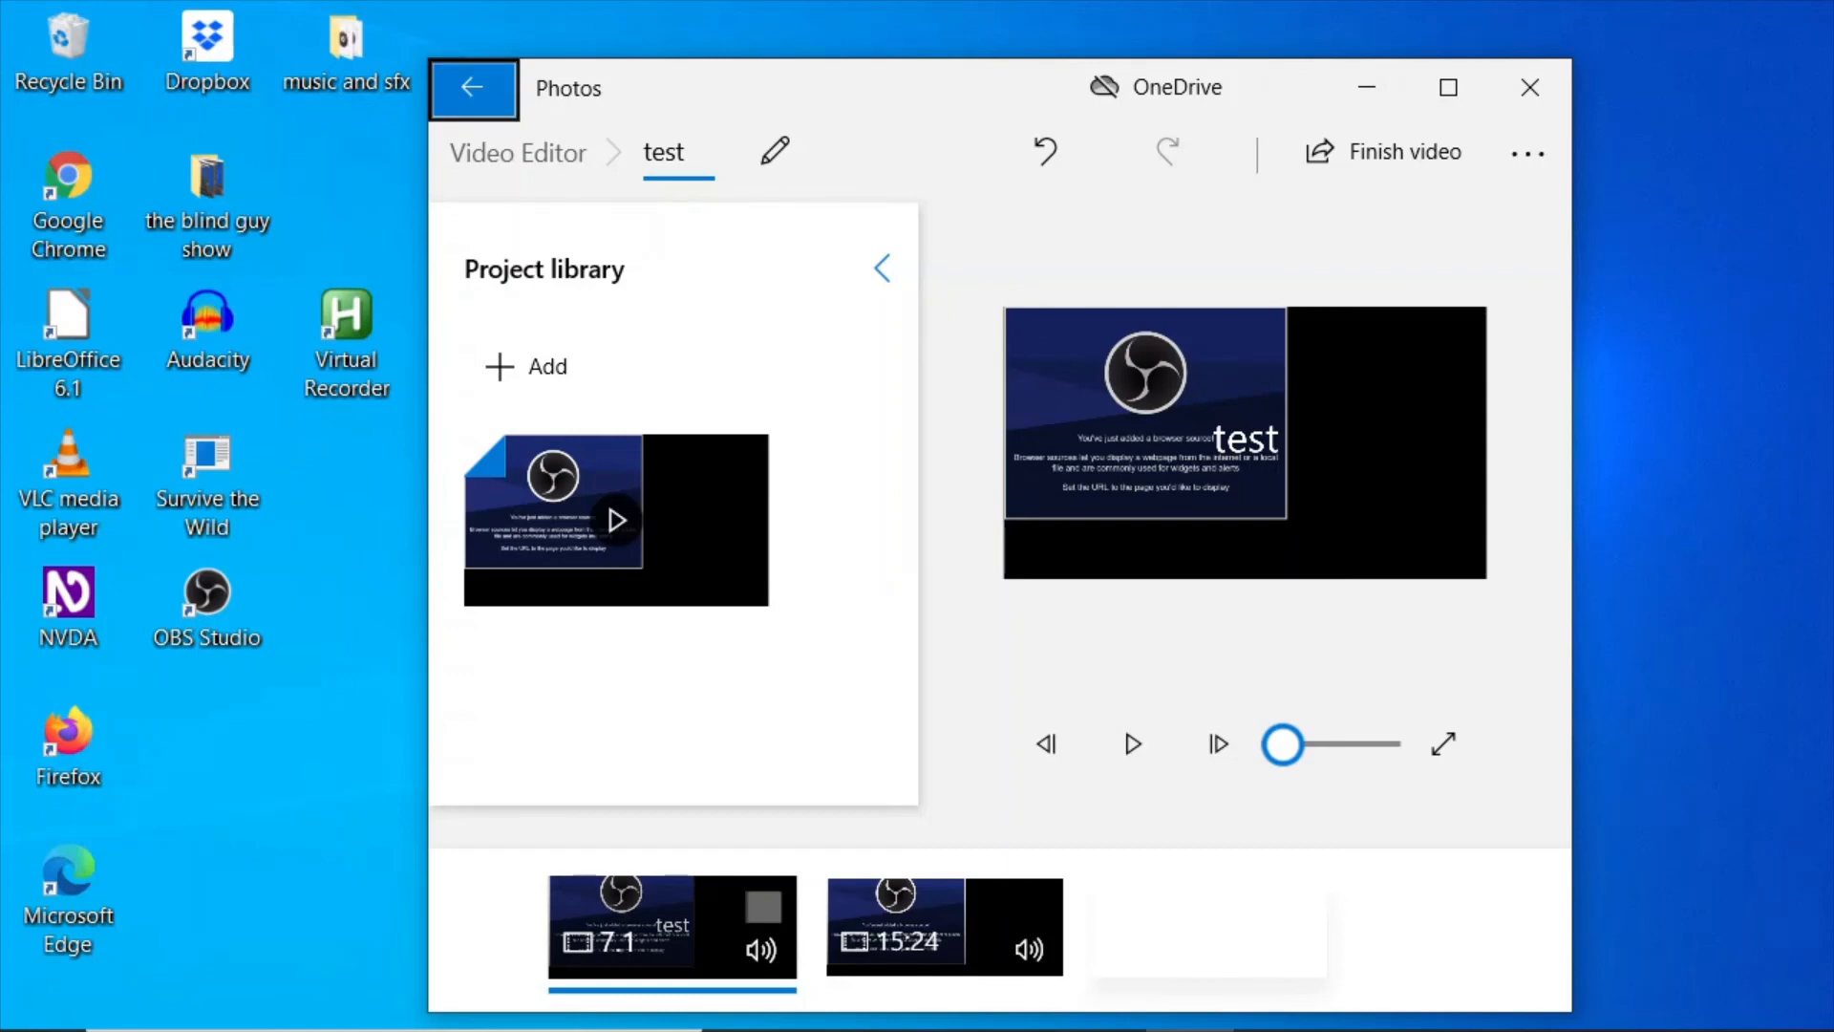
key(Tab)
key(Tab)
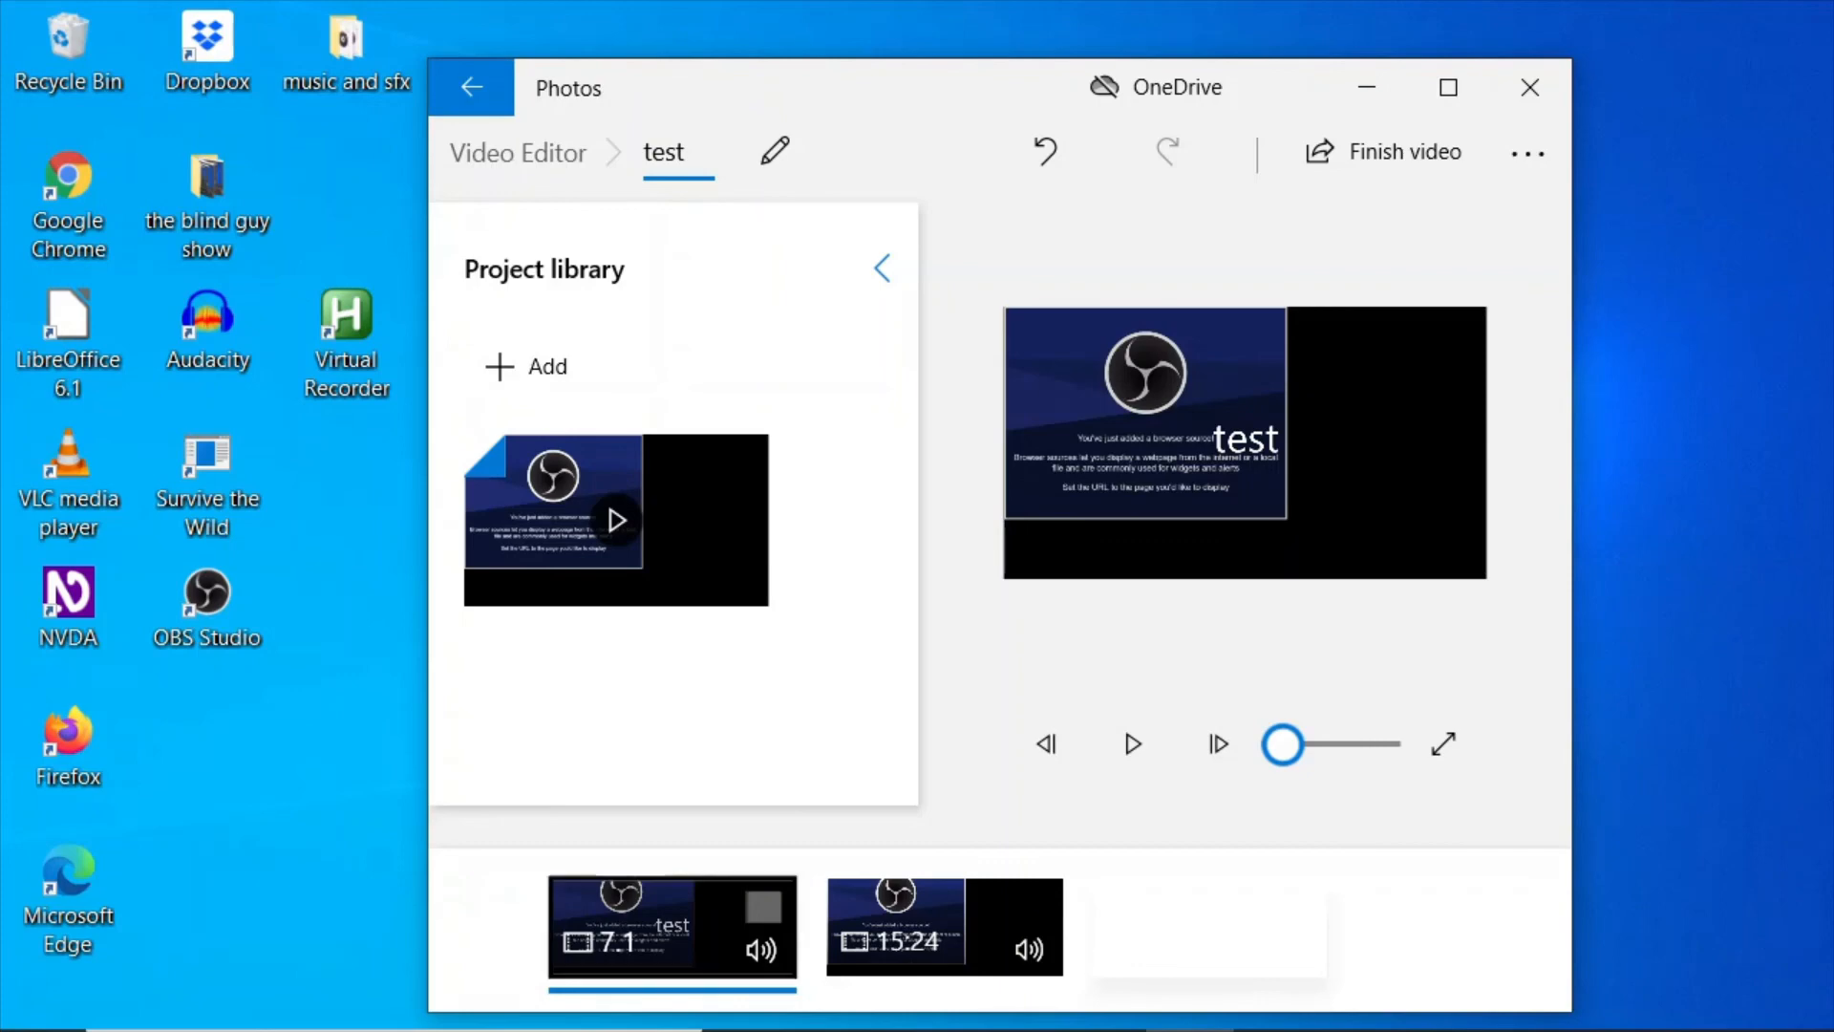
key(shift+Tab)
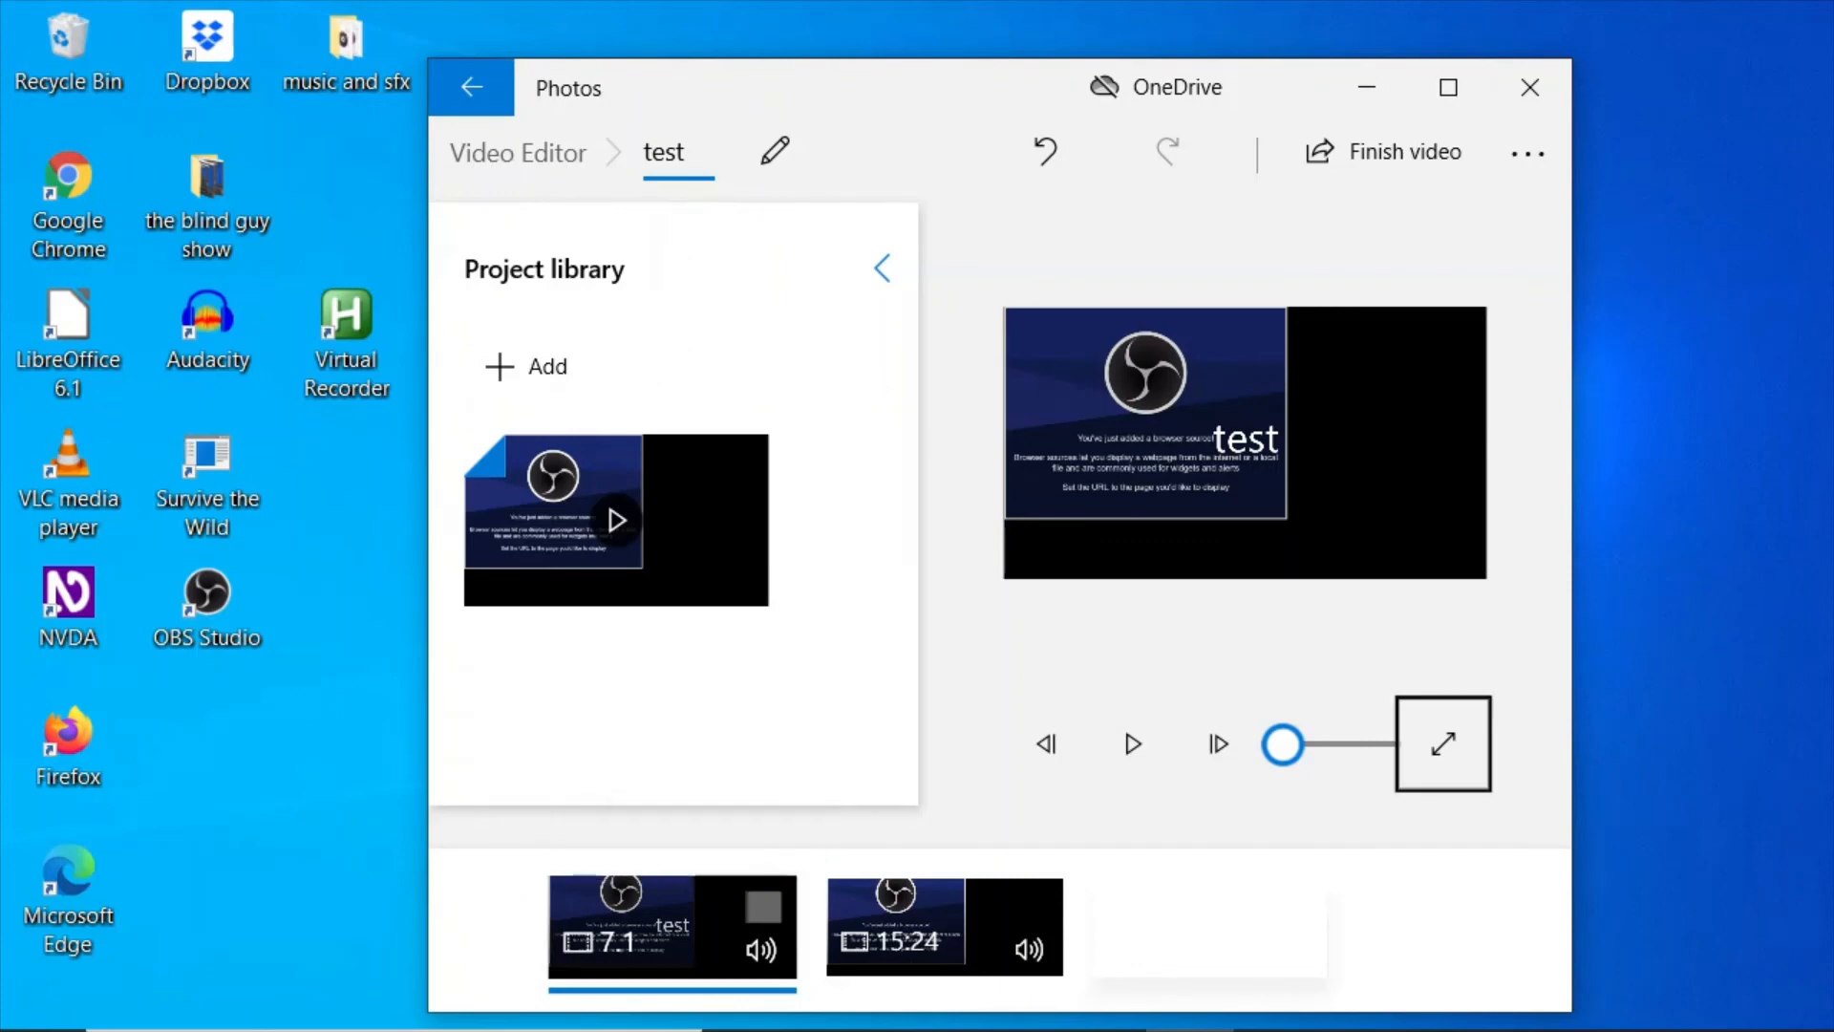
key(shift+Tab)
key(shift+Tab)
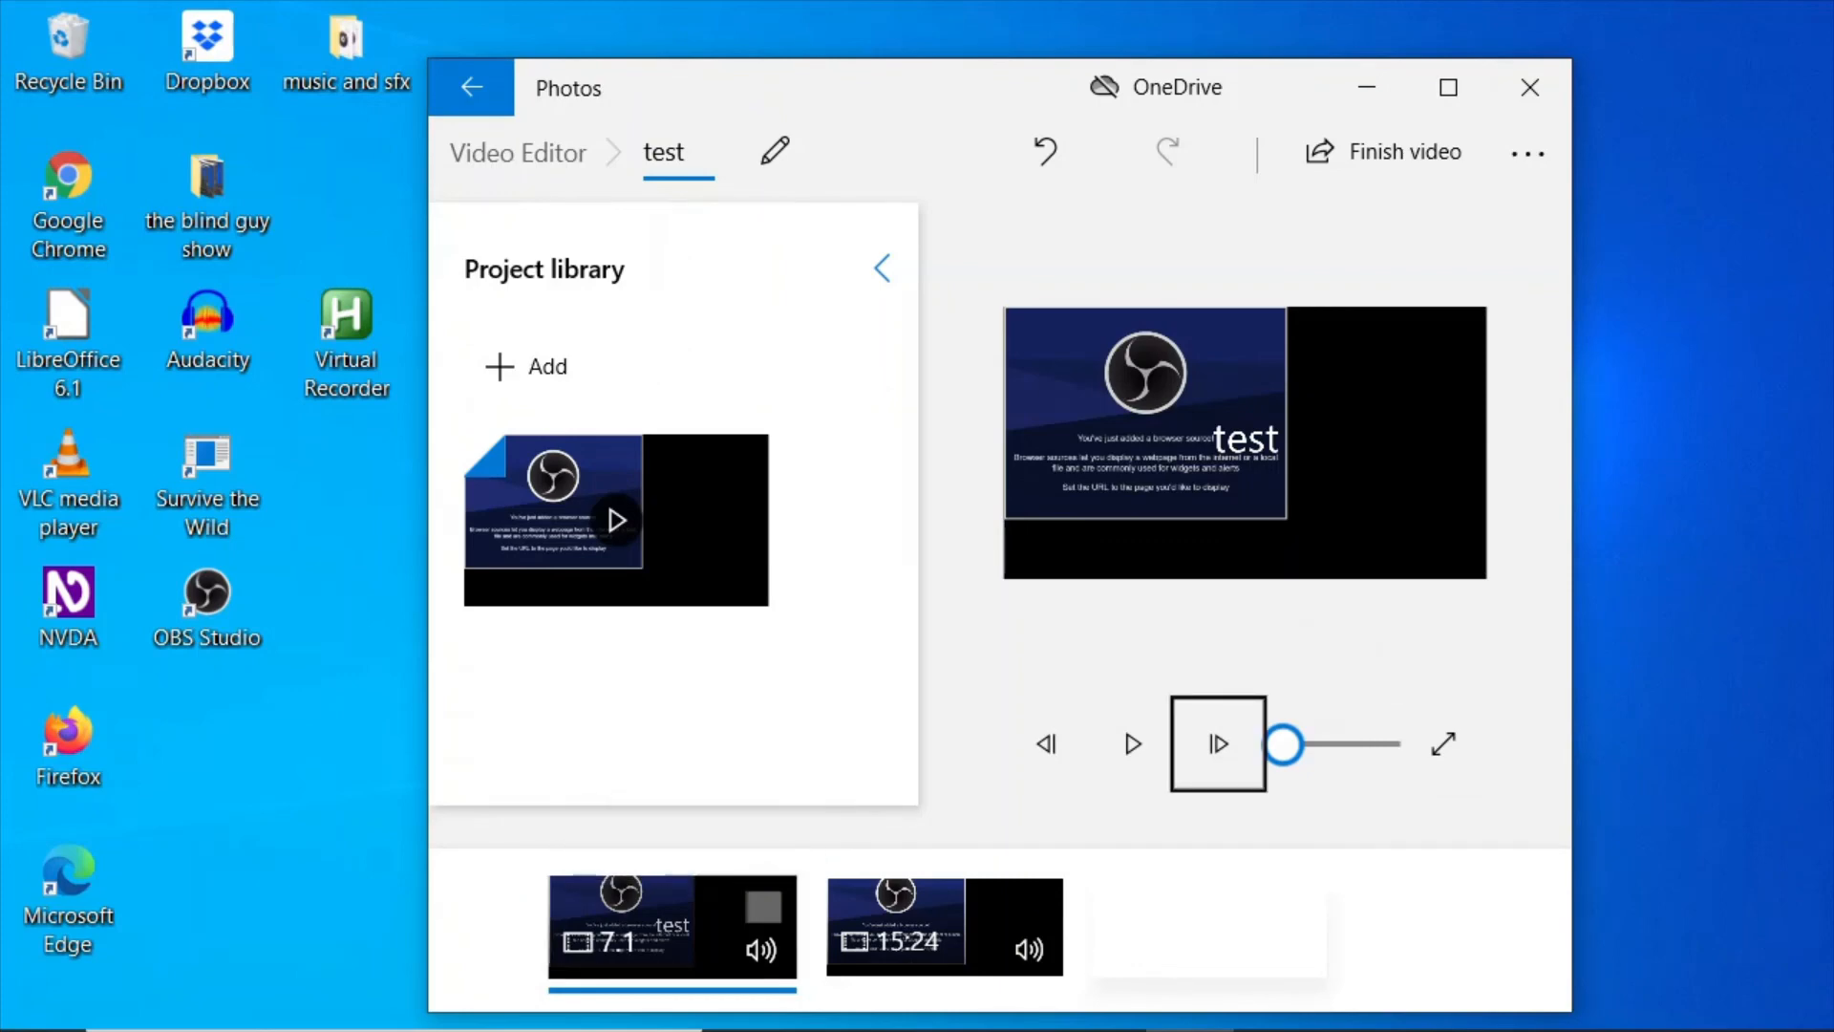
key(shift+Tab)
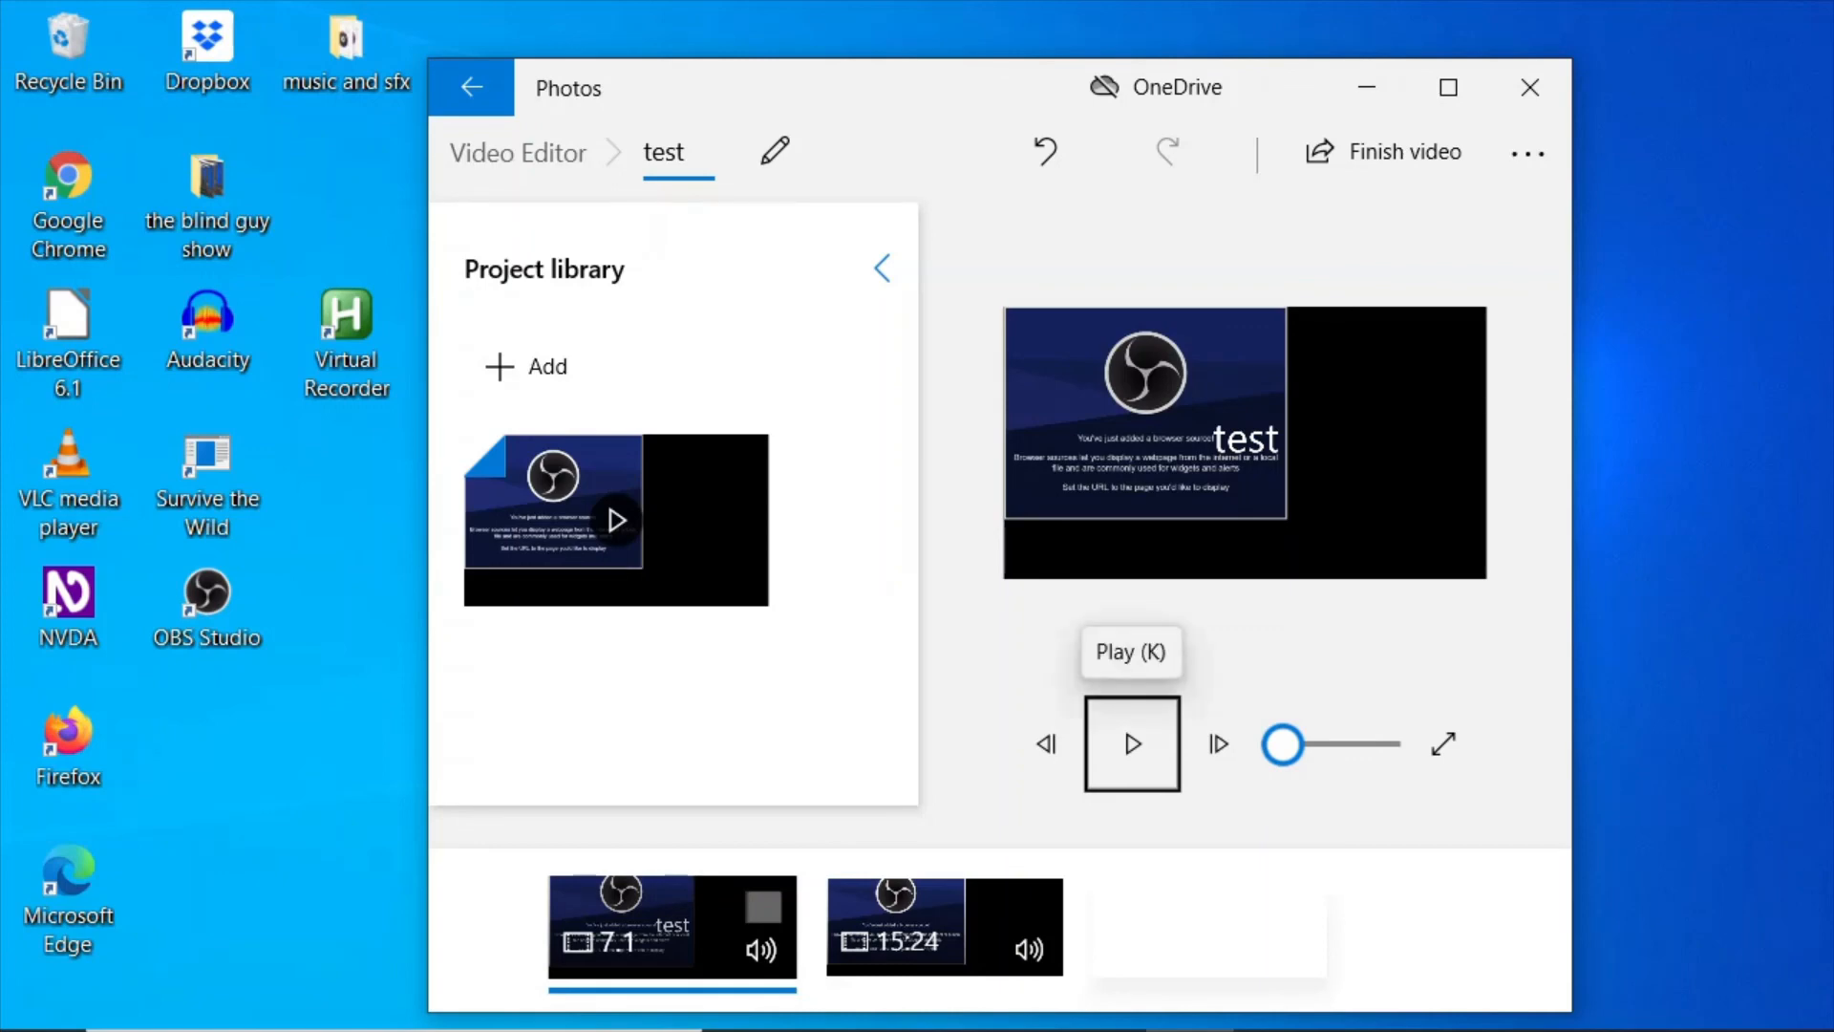
key(Tab)
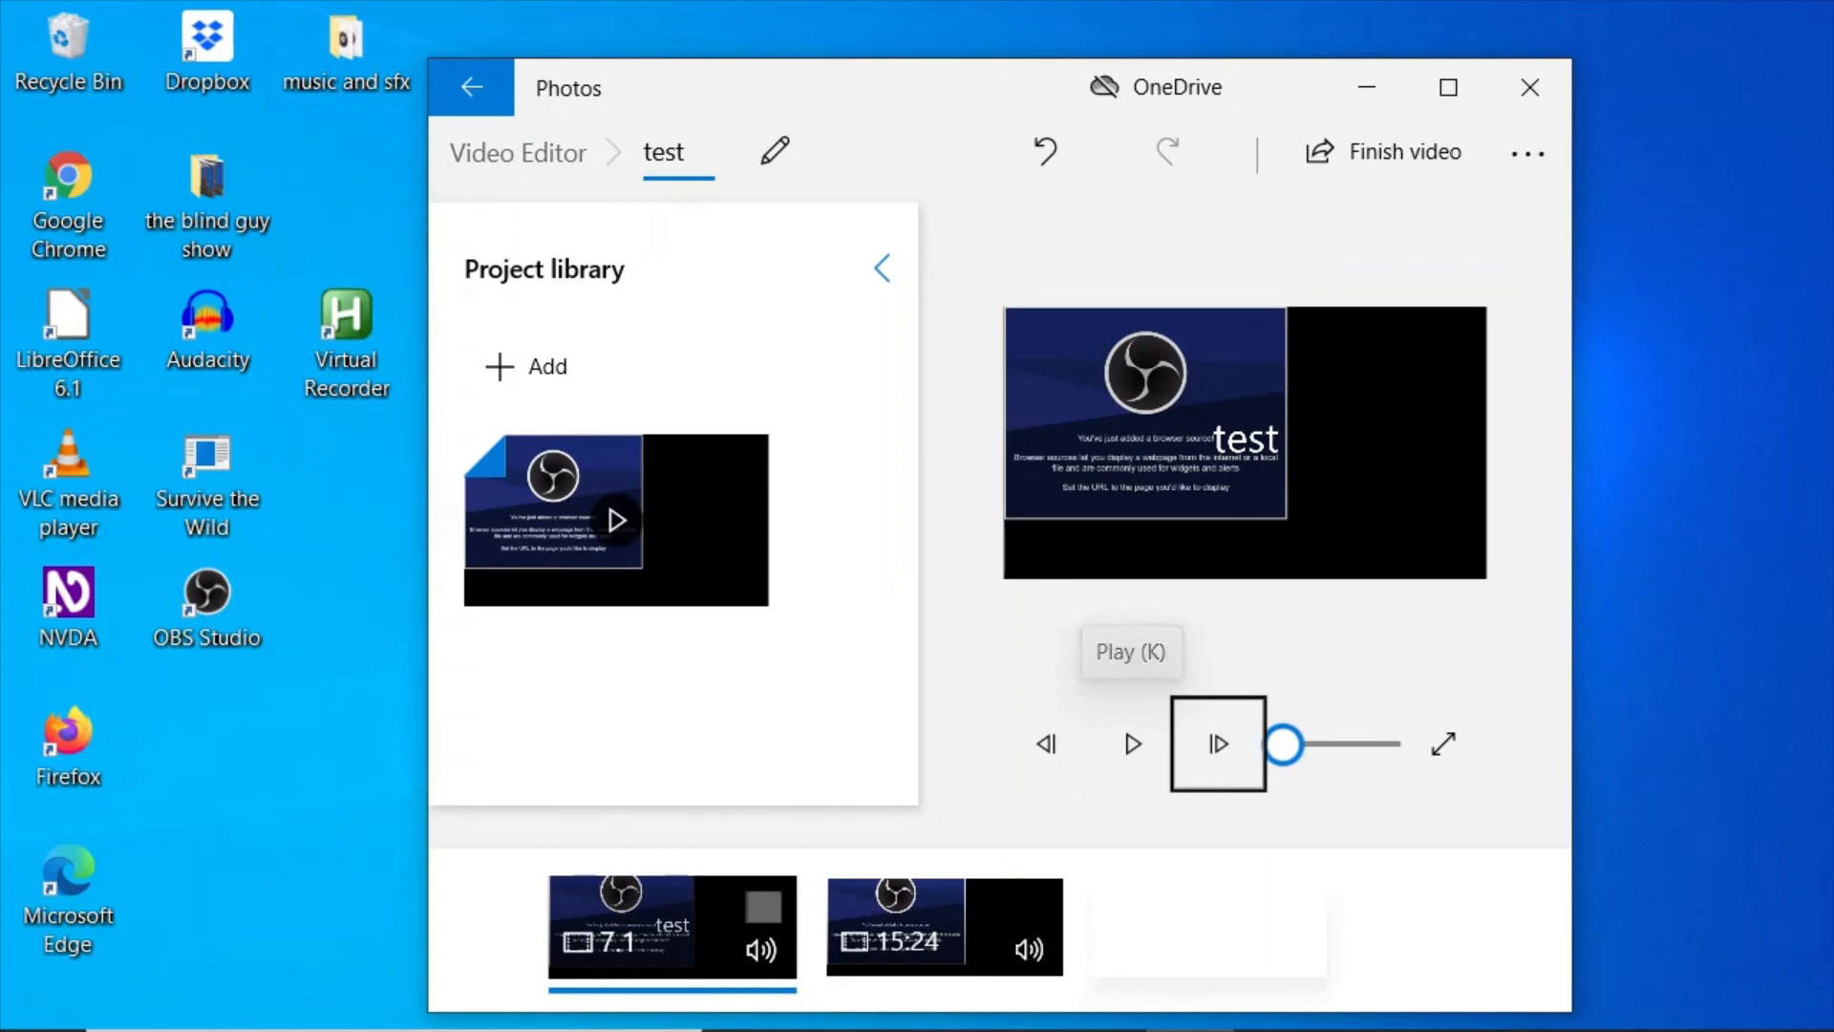
key(Tab)
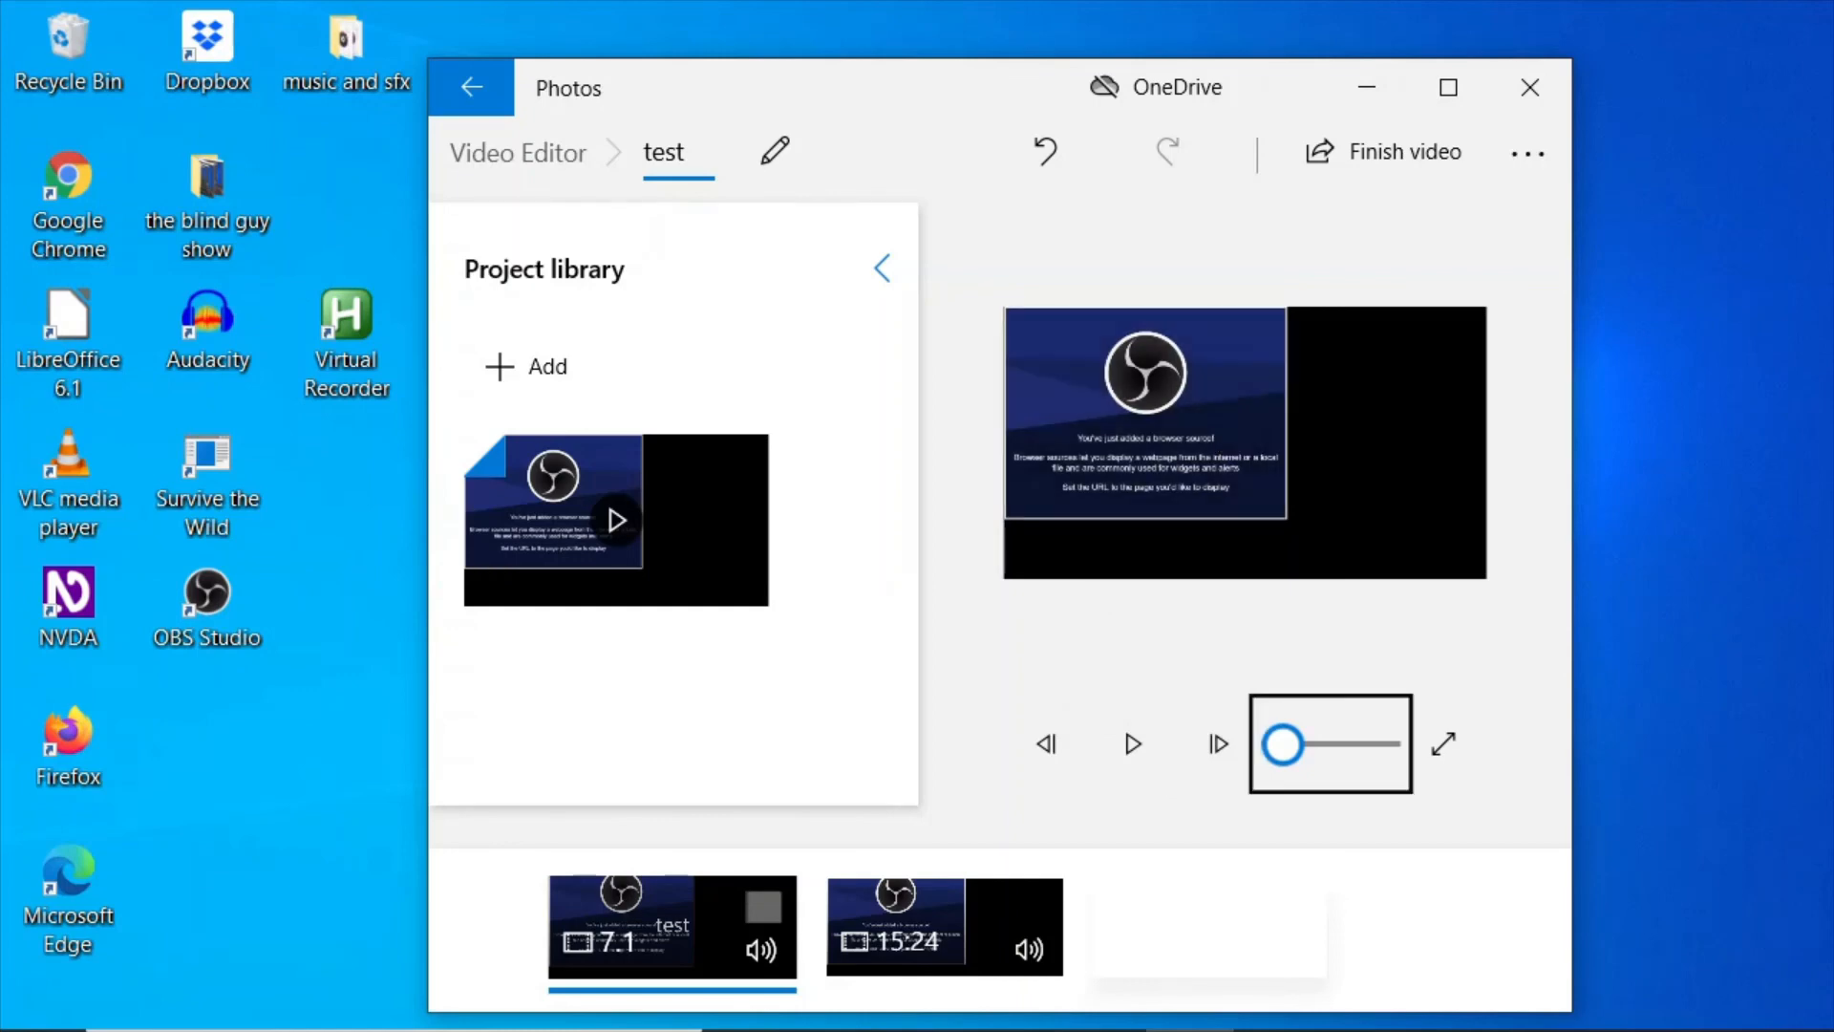
key(shift+Tab)
key(shift+Tab)
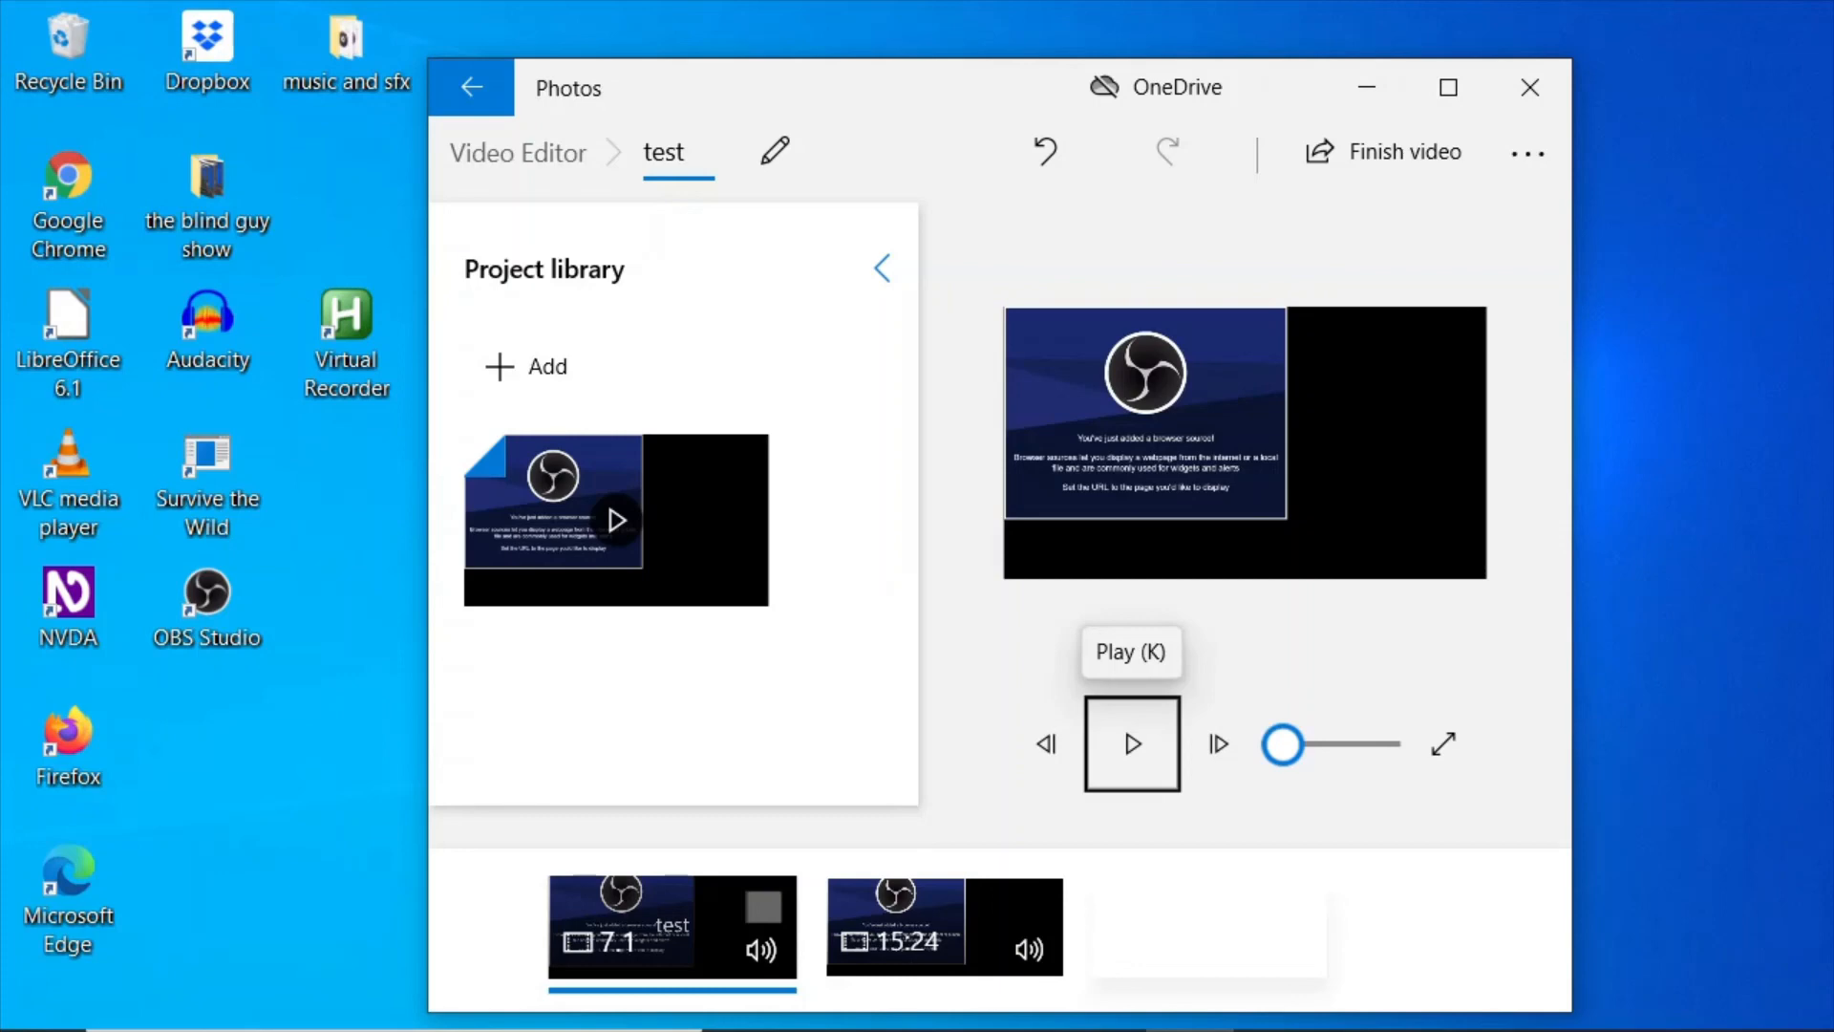
key(space)
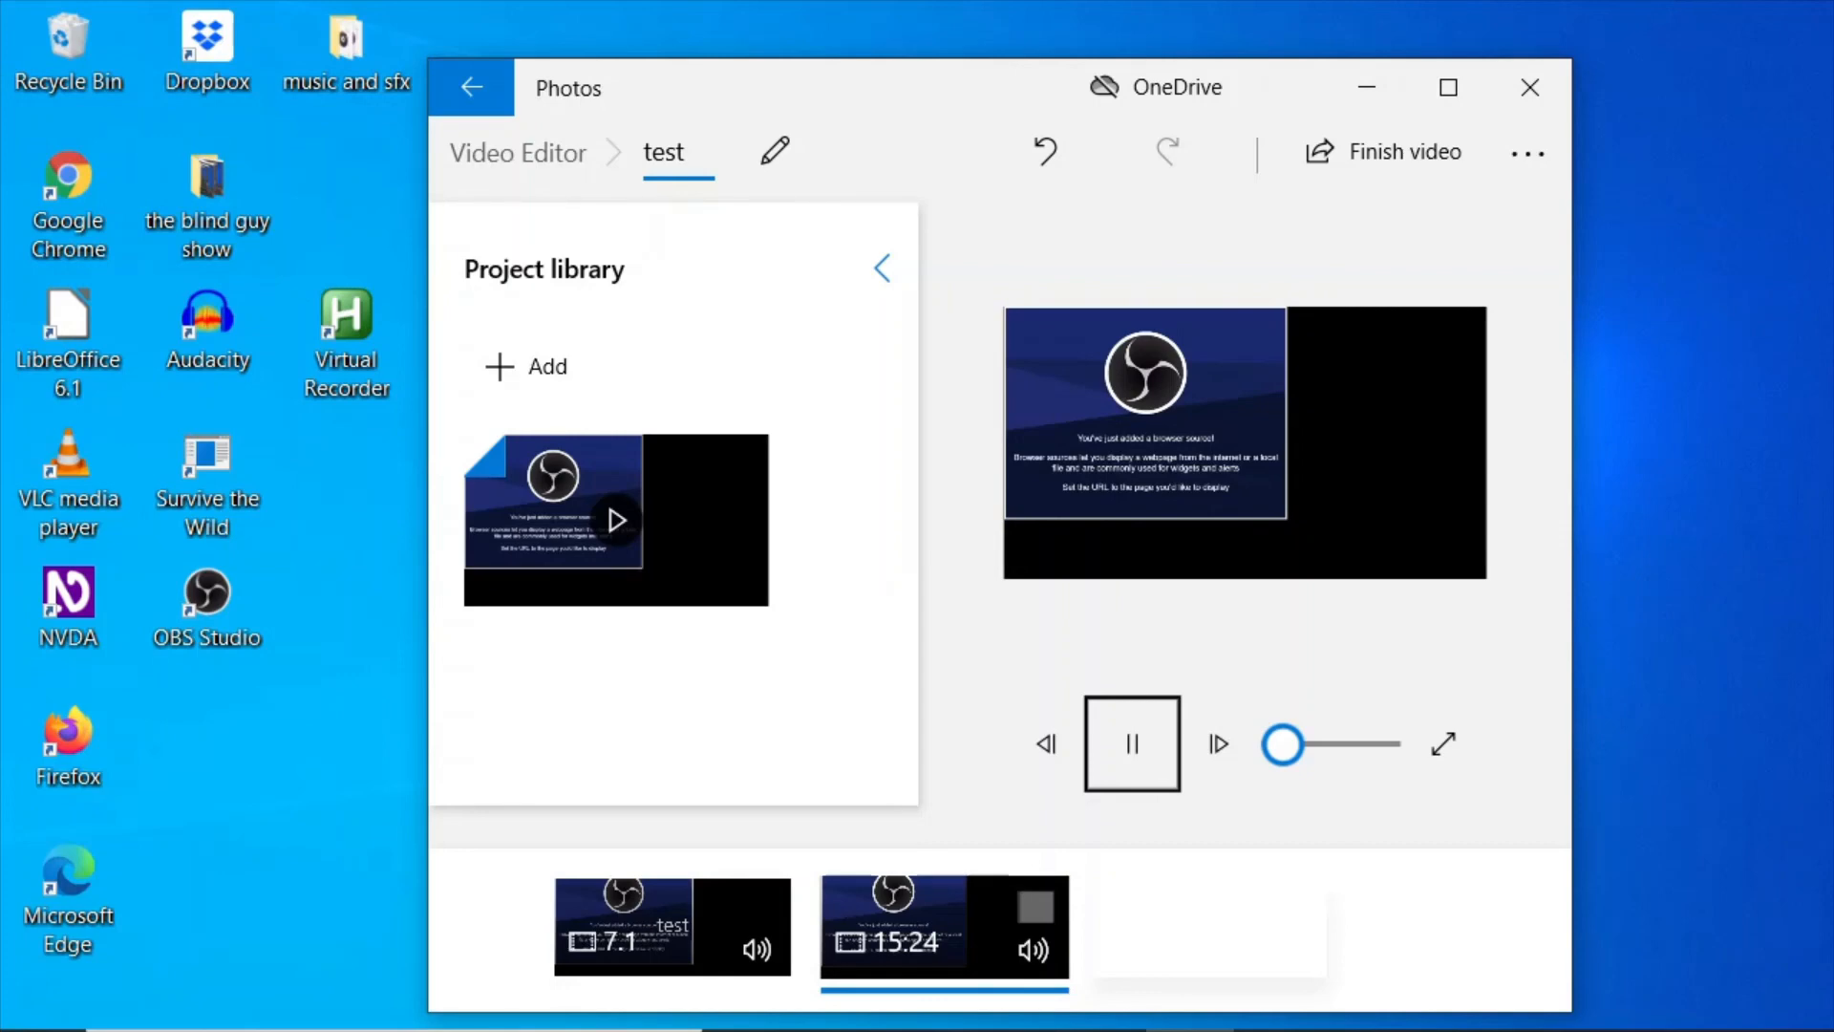
key(space)
Open the export settings for finishing the video and expand their additional options.
key(shift+Tab)
key(Tab)
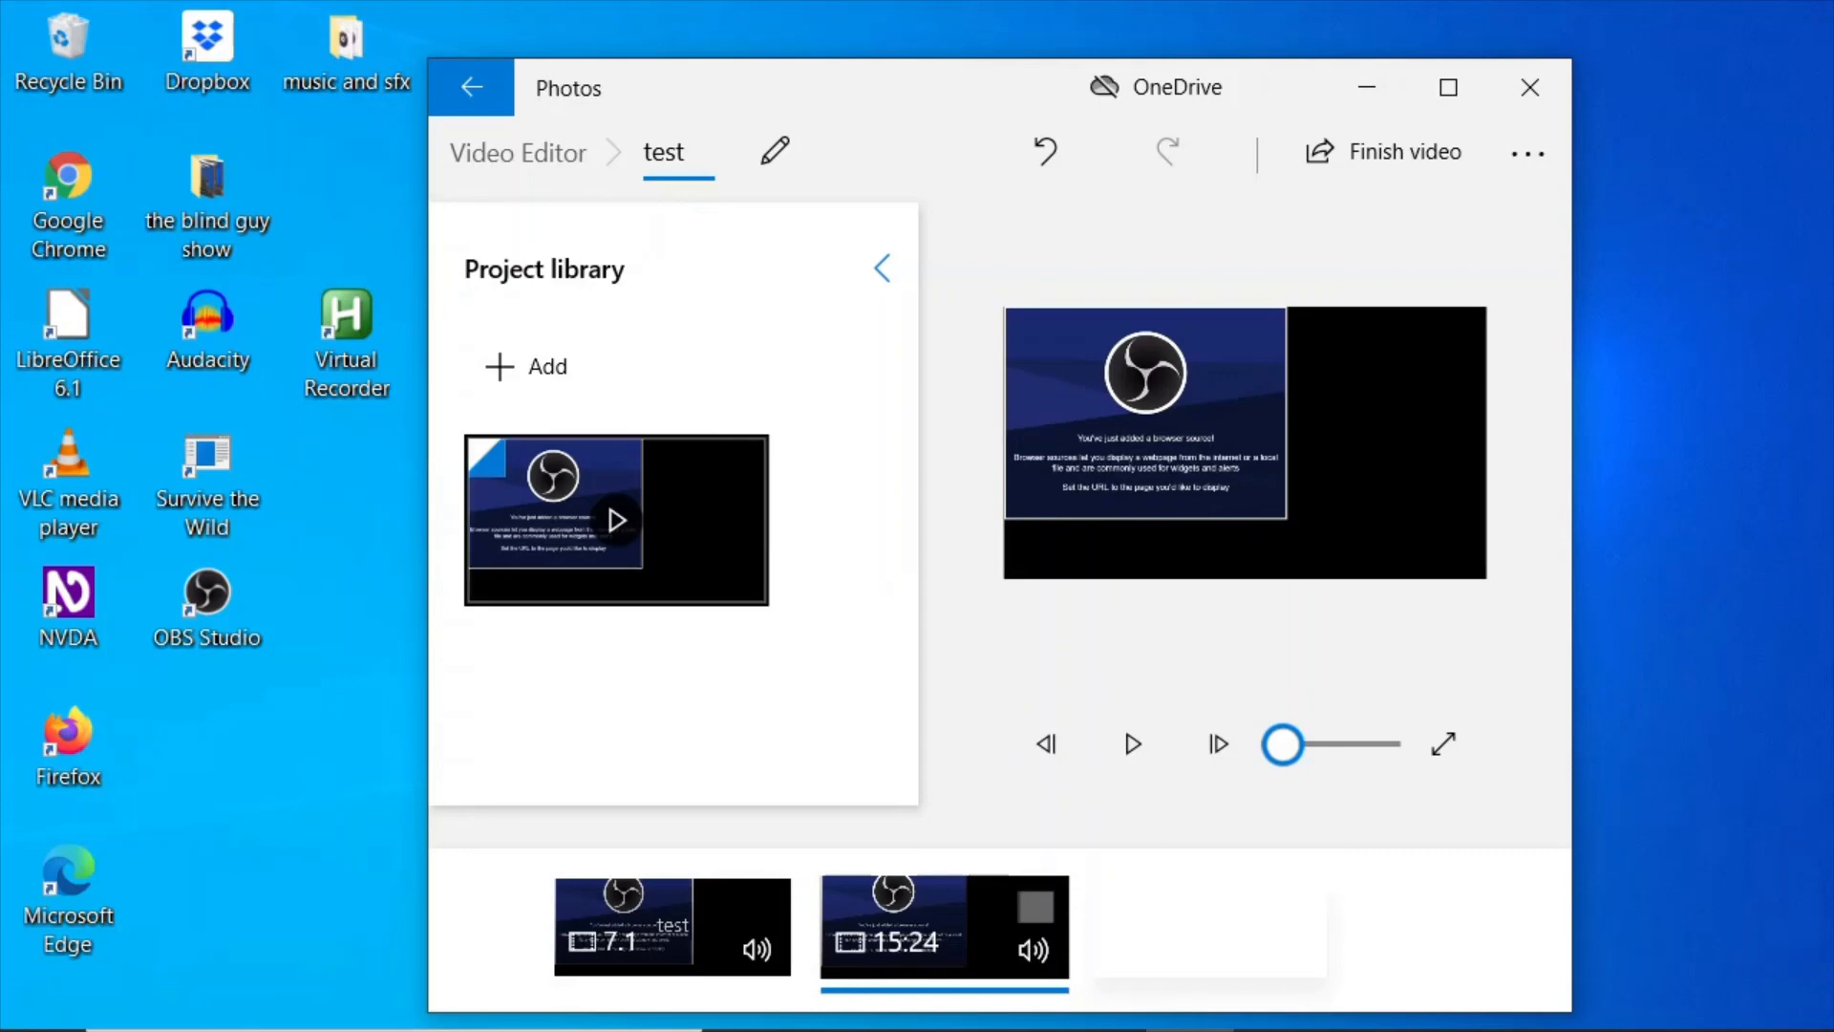
key(shift+Tab)
key(shift+Tab)
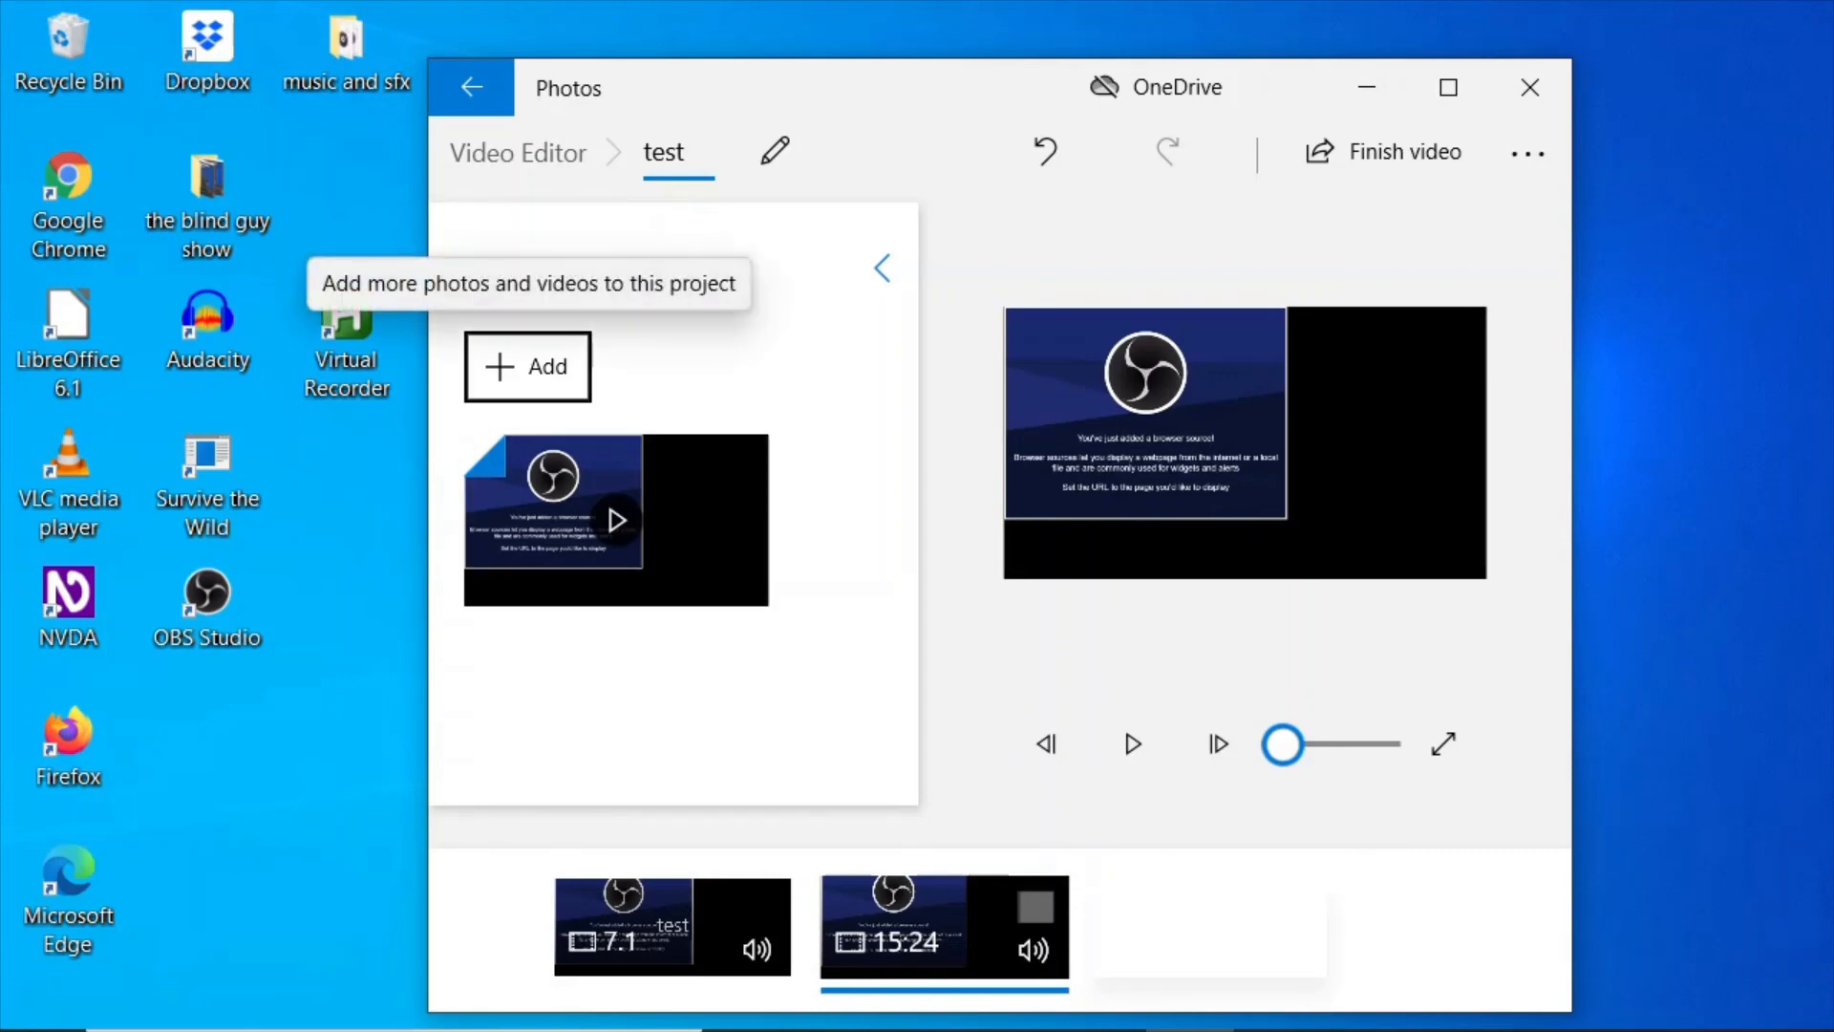
key(shift+Tab)
key(shift+Tab)
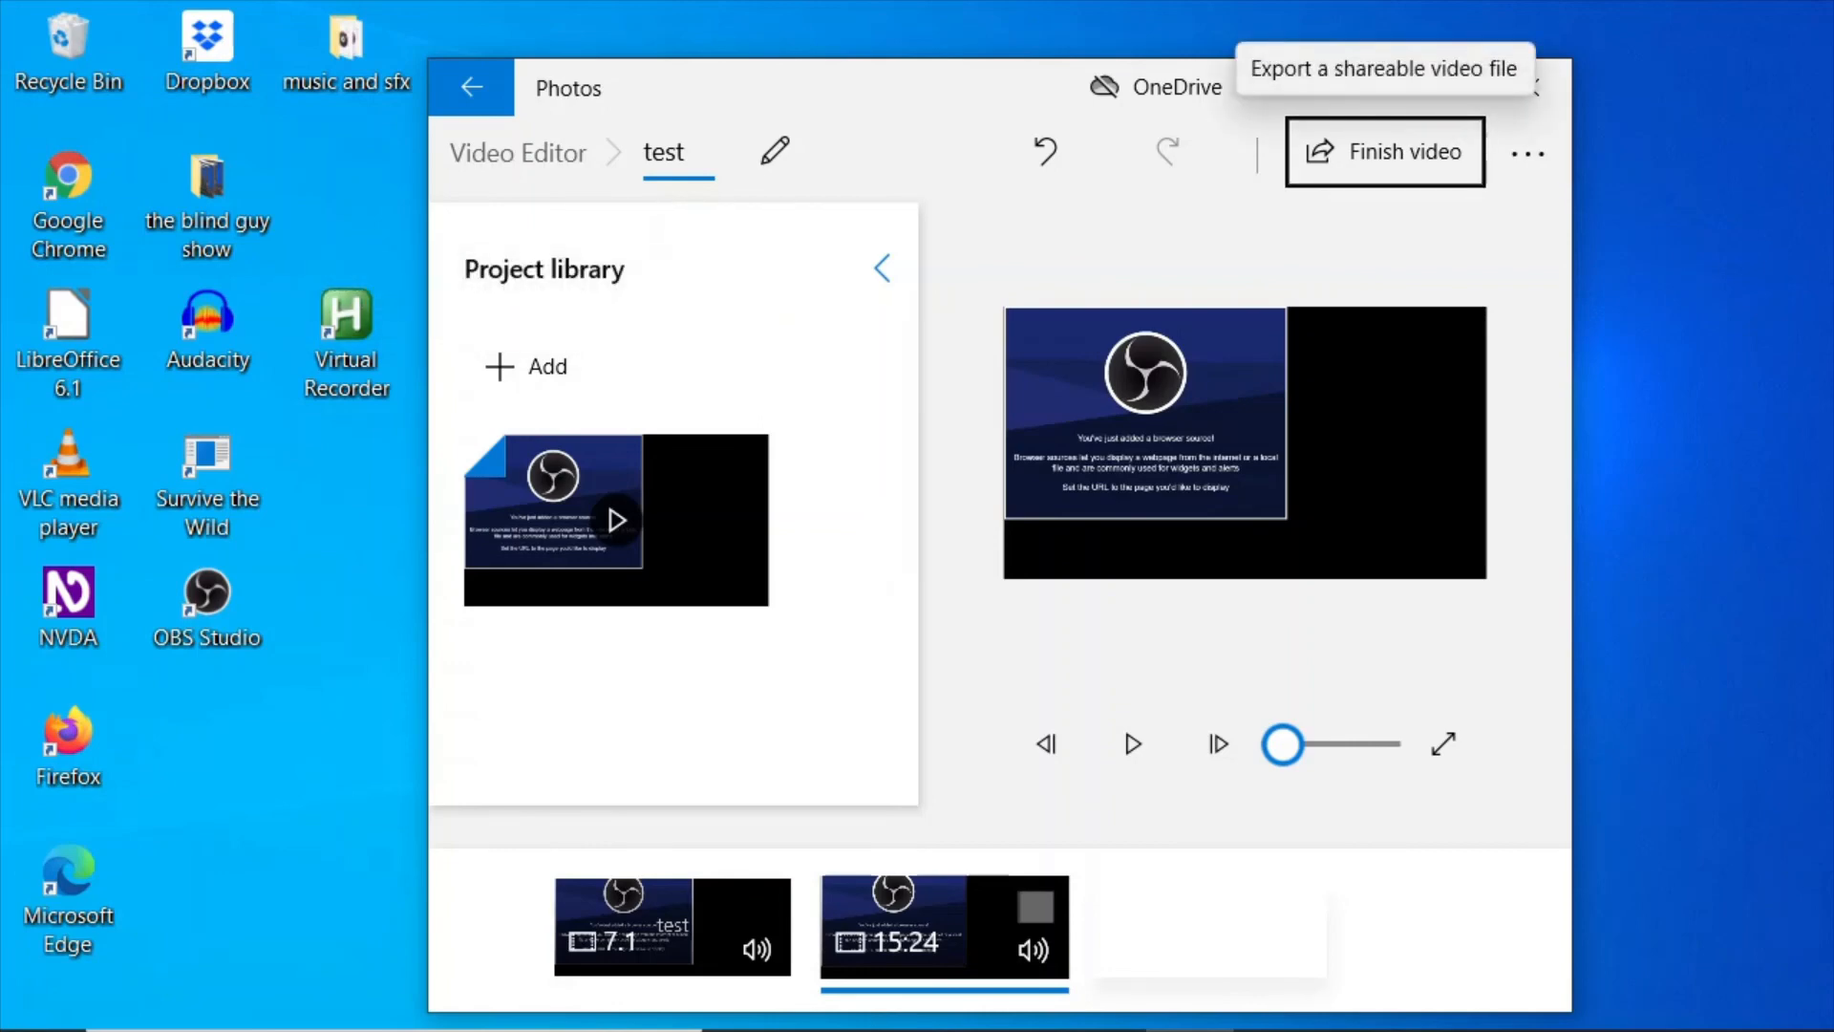
key(Return)
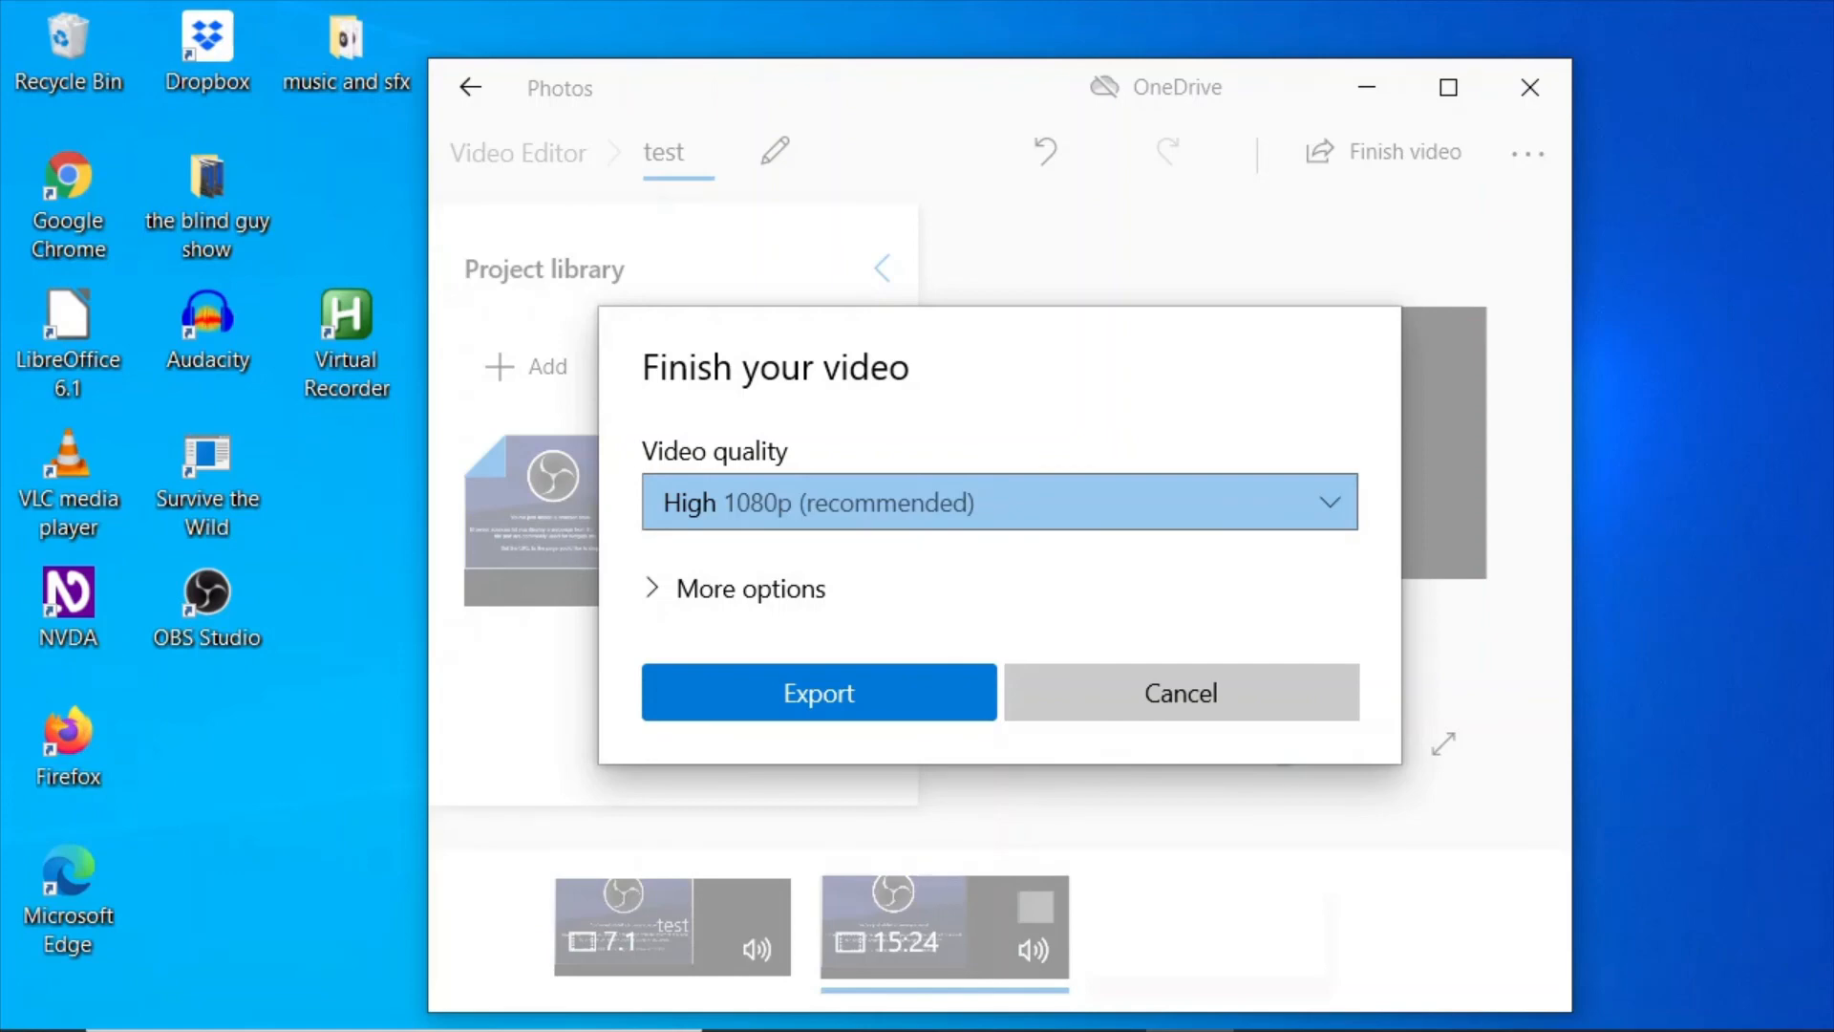
key(Tab)
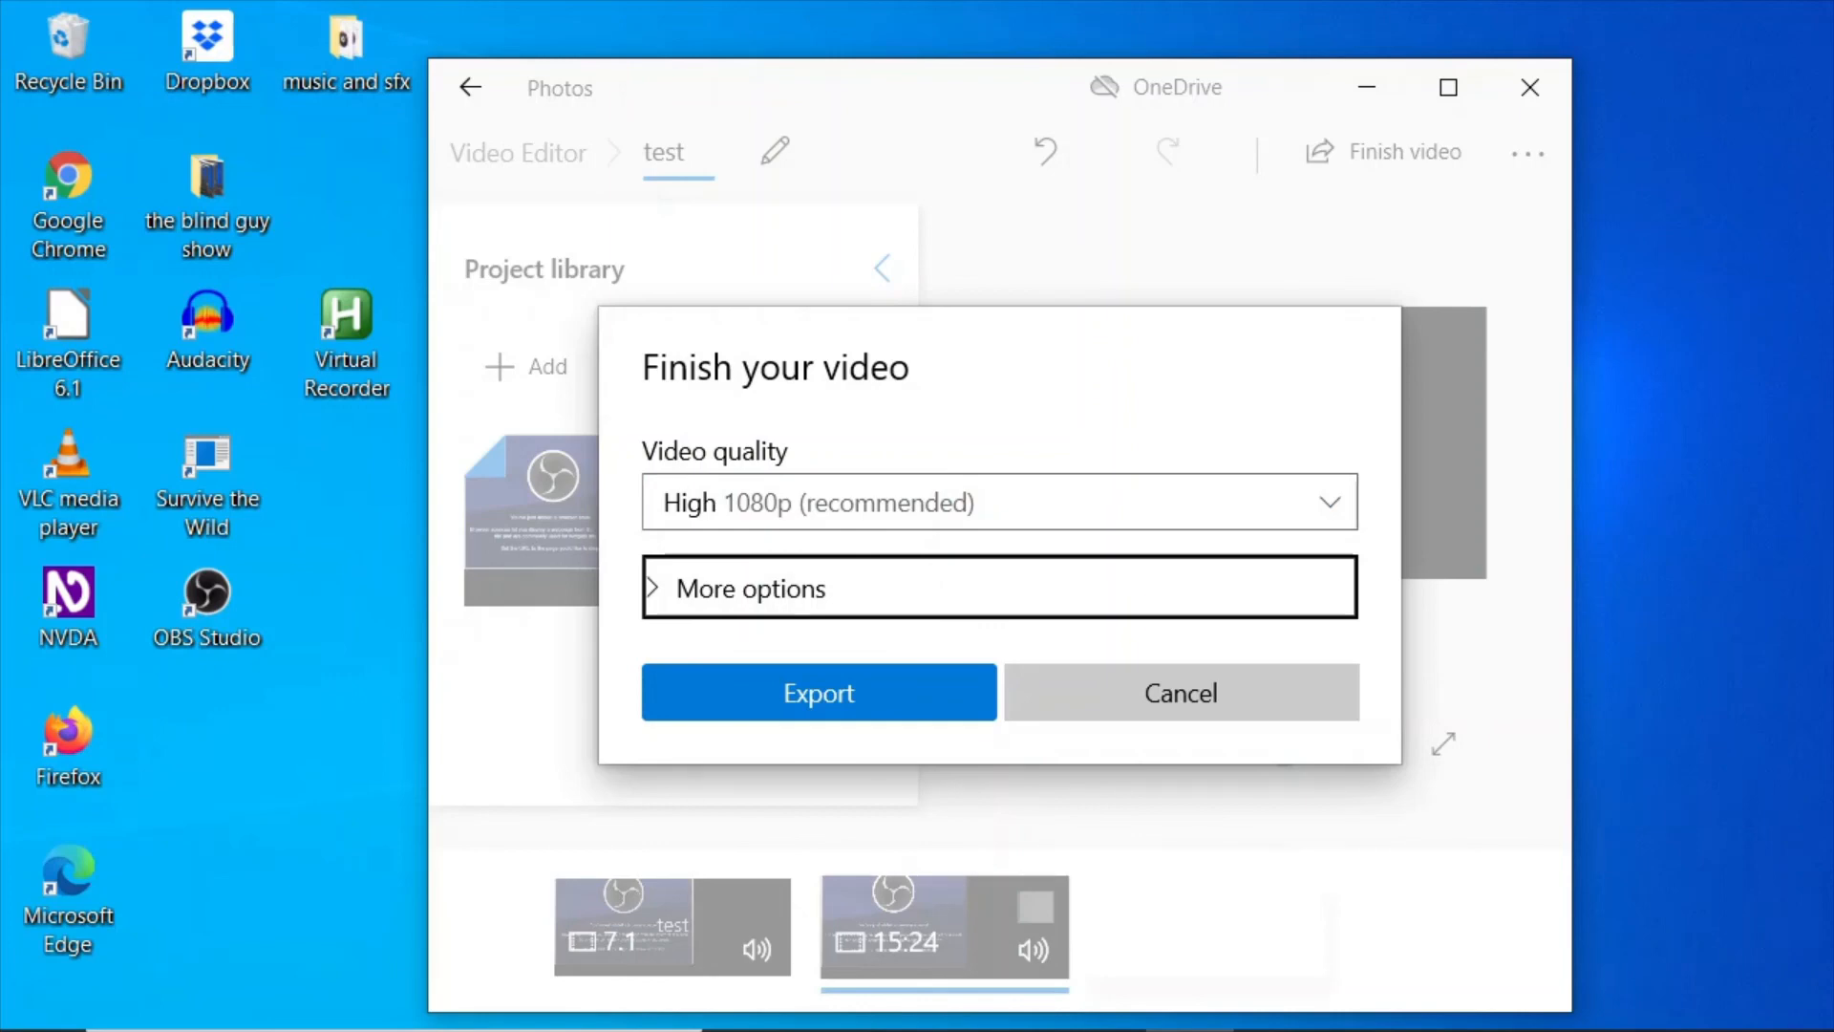
key(space)
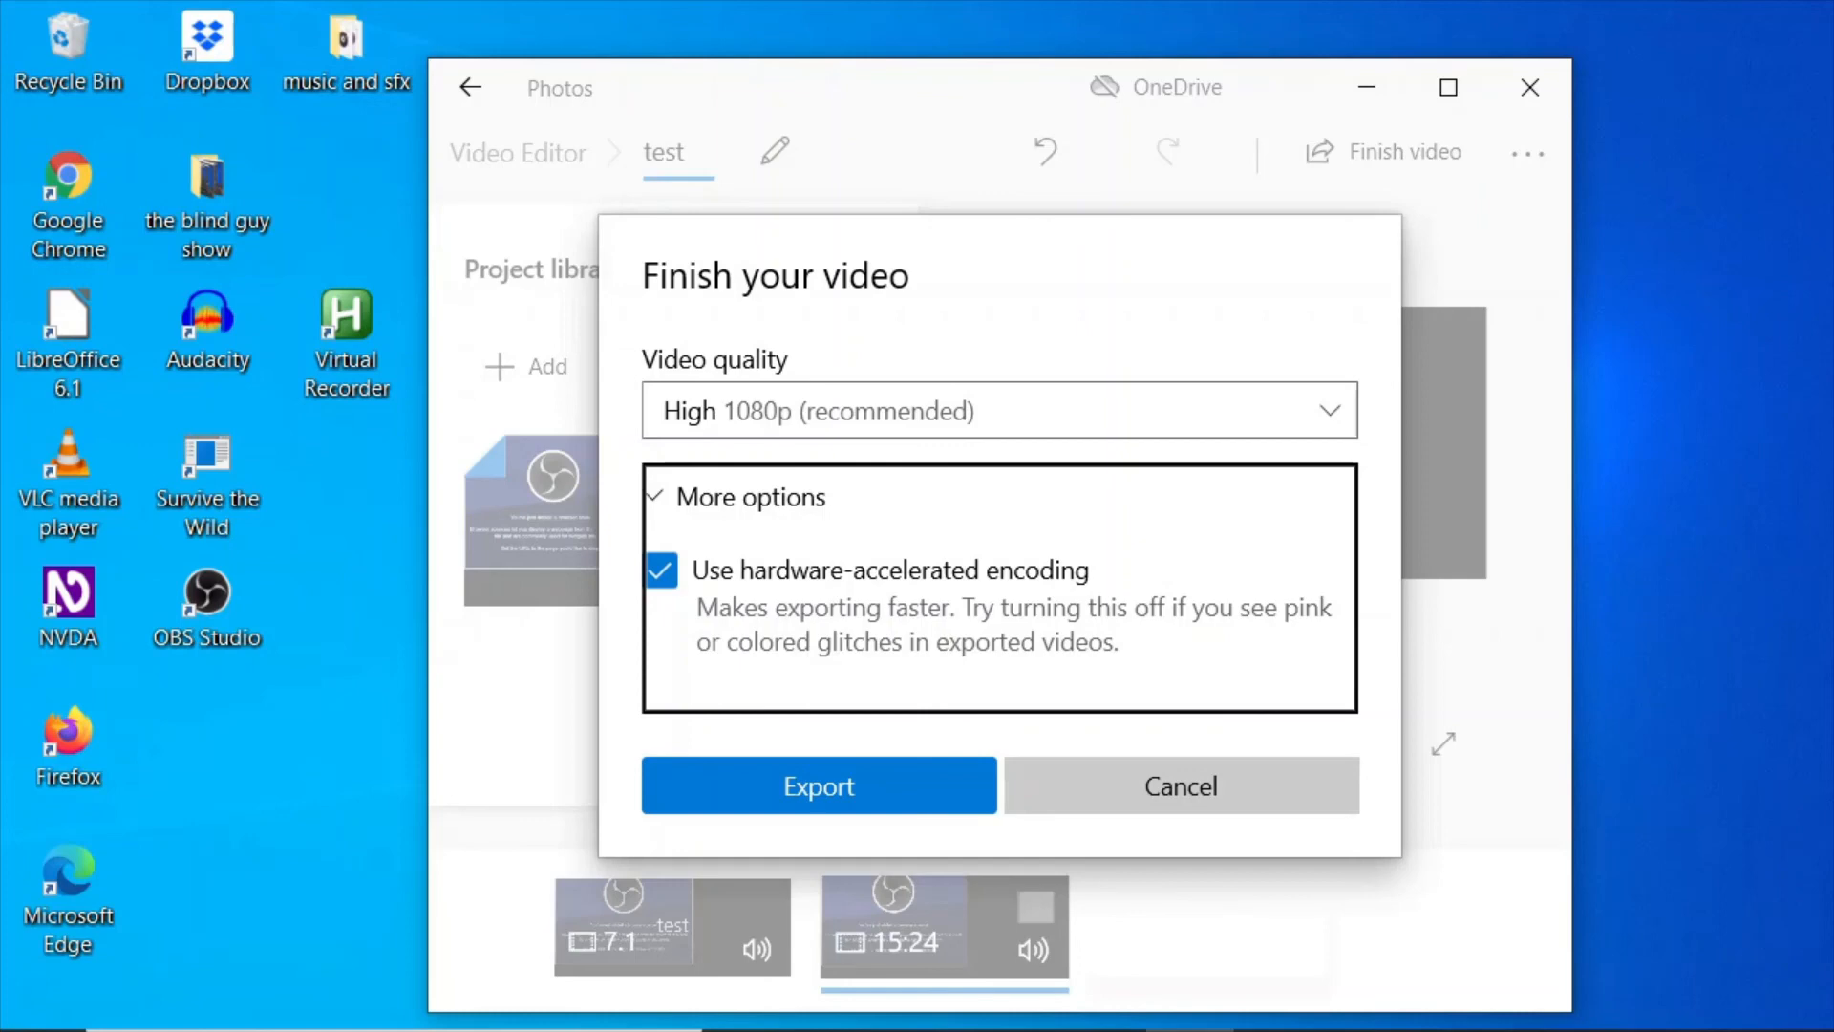
Review the export settings, keep High 1080p quality with hardware-accelerated encoding, and proceed with the export.
key(Tab)
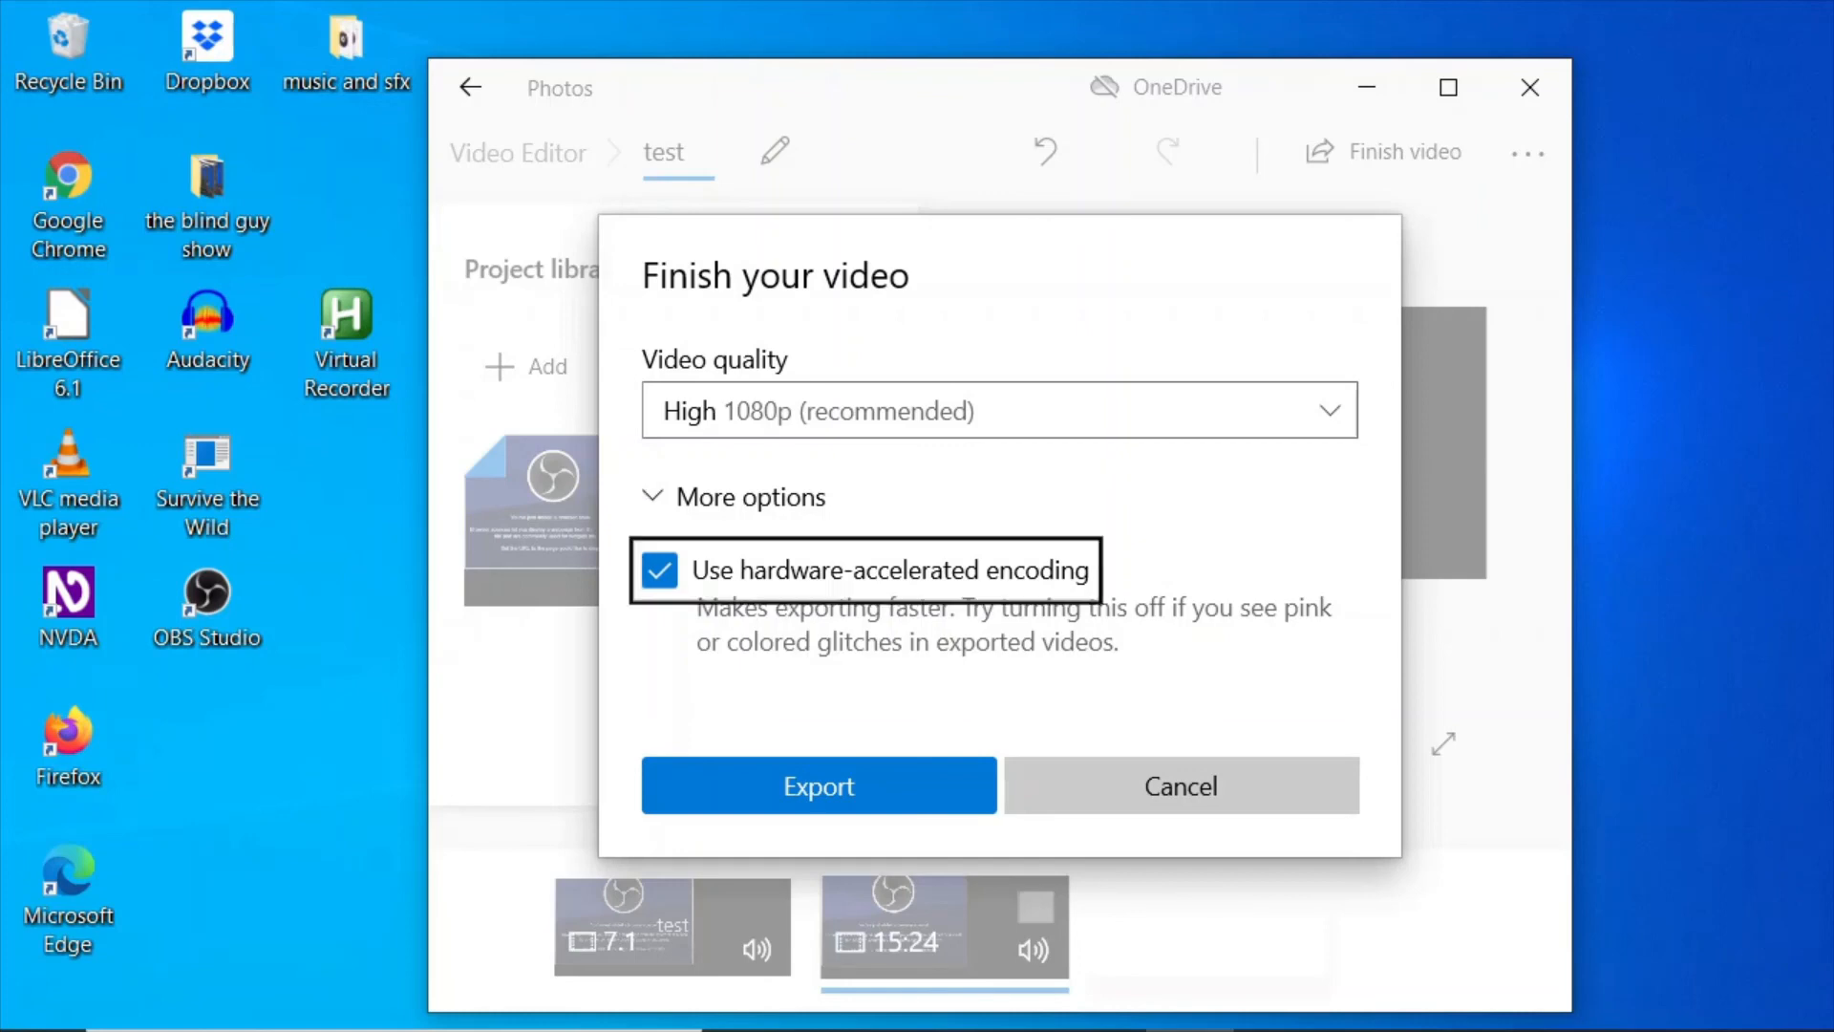
key(Tab)
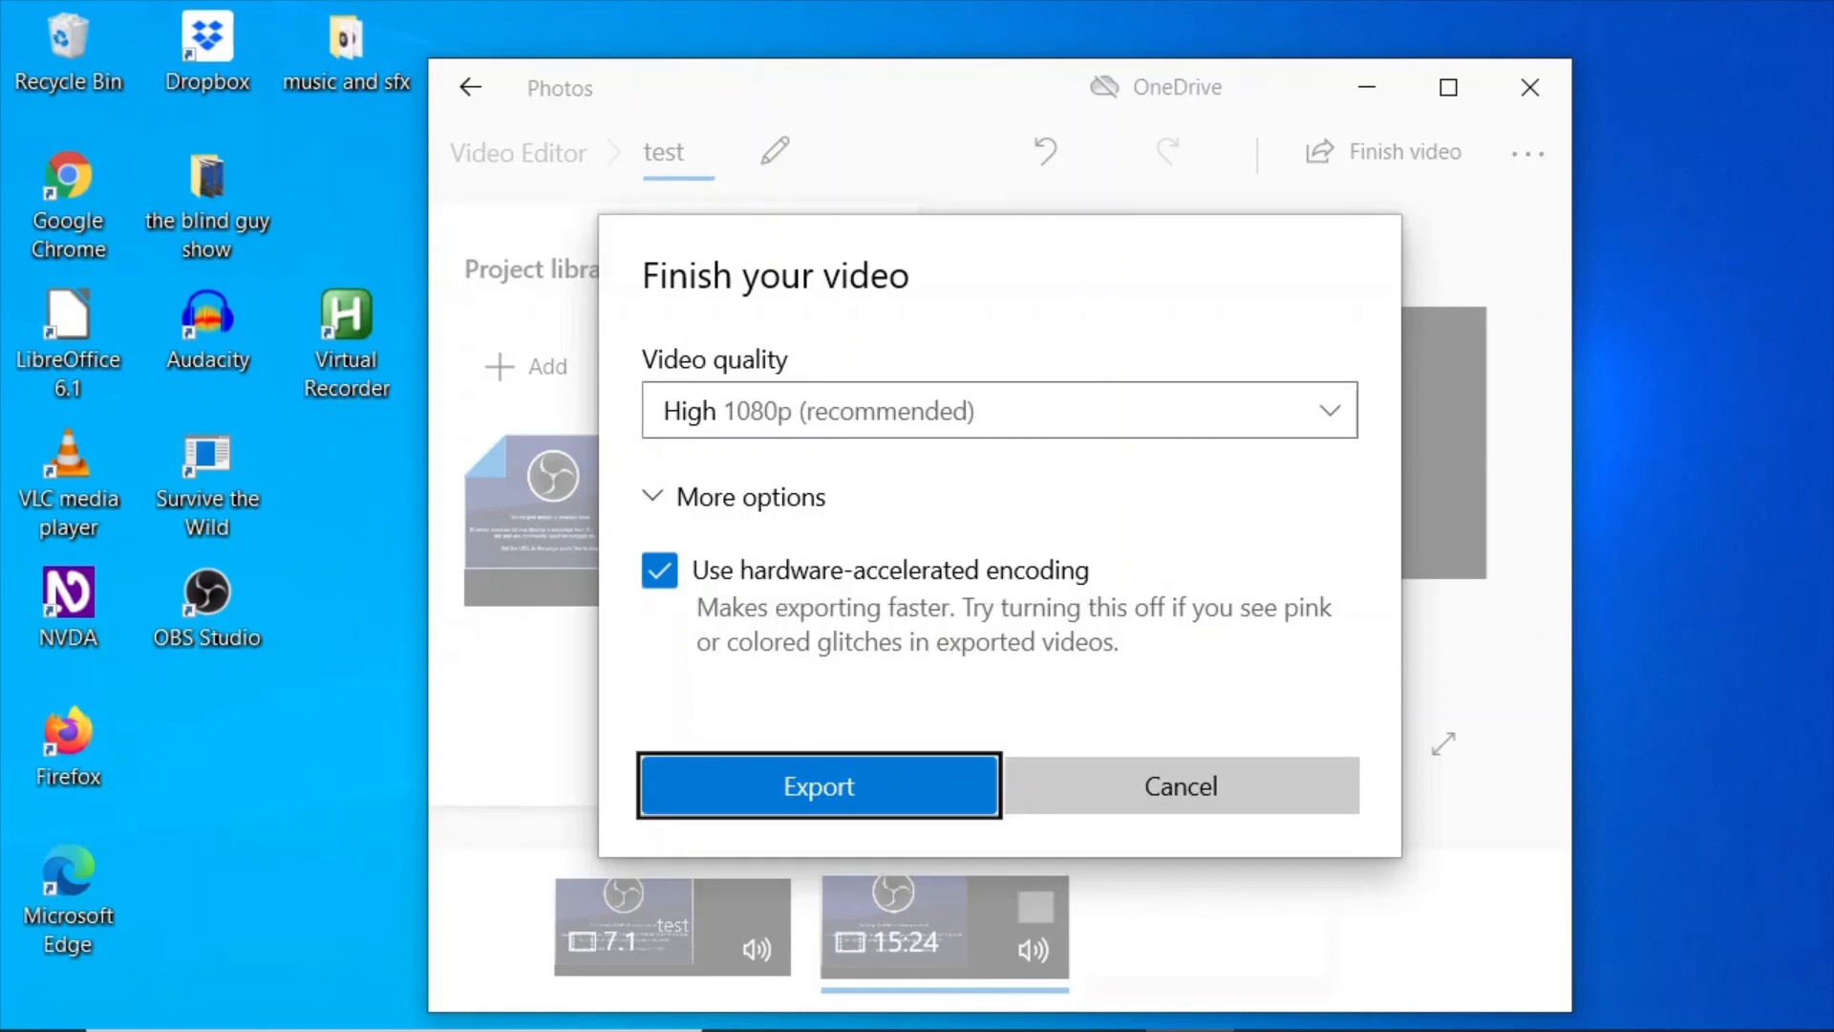
key(Tab)
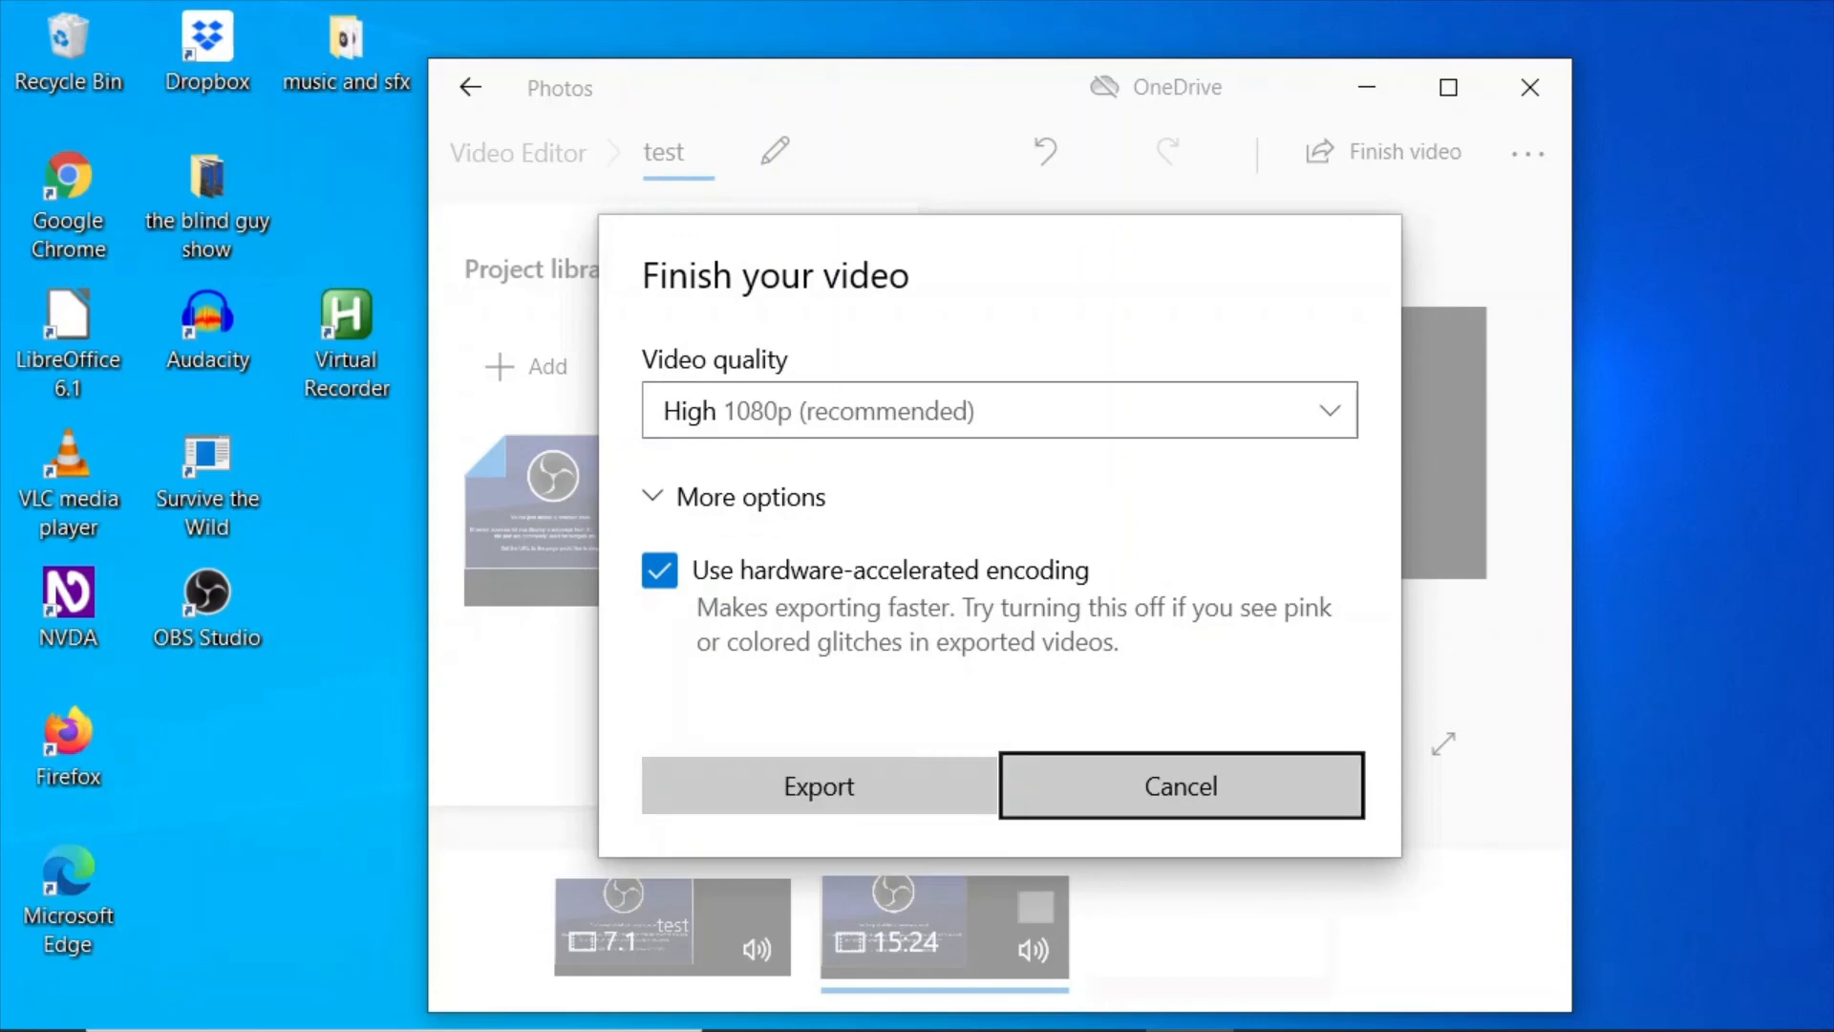
key(Tab)
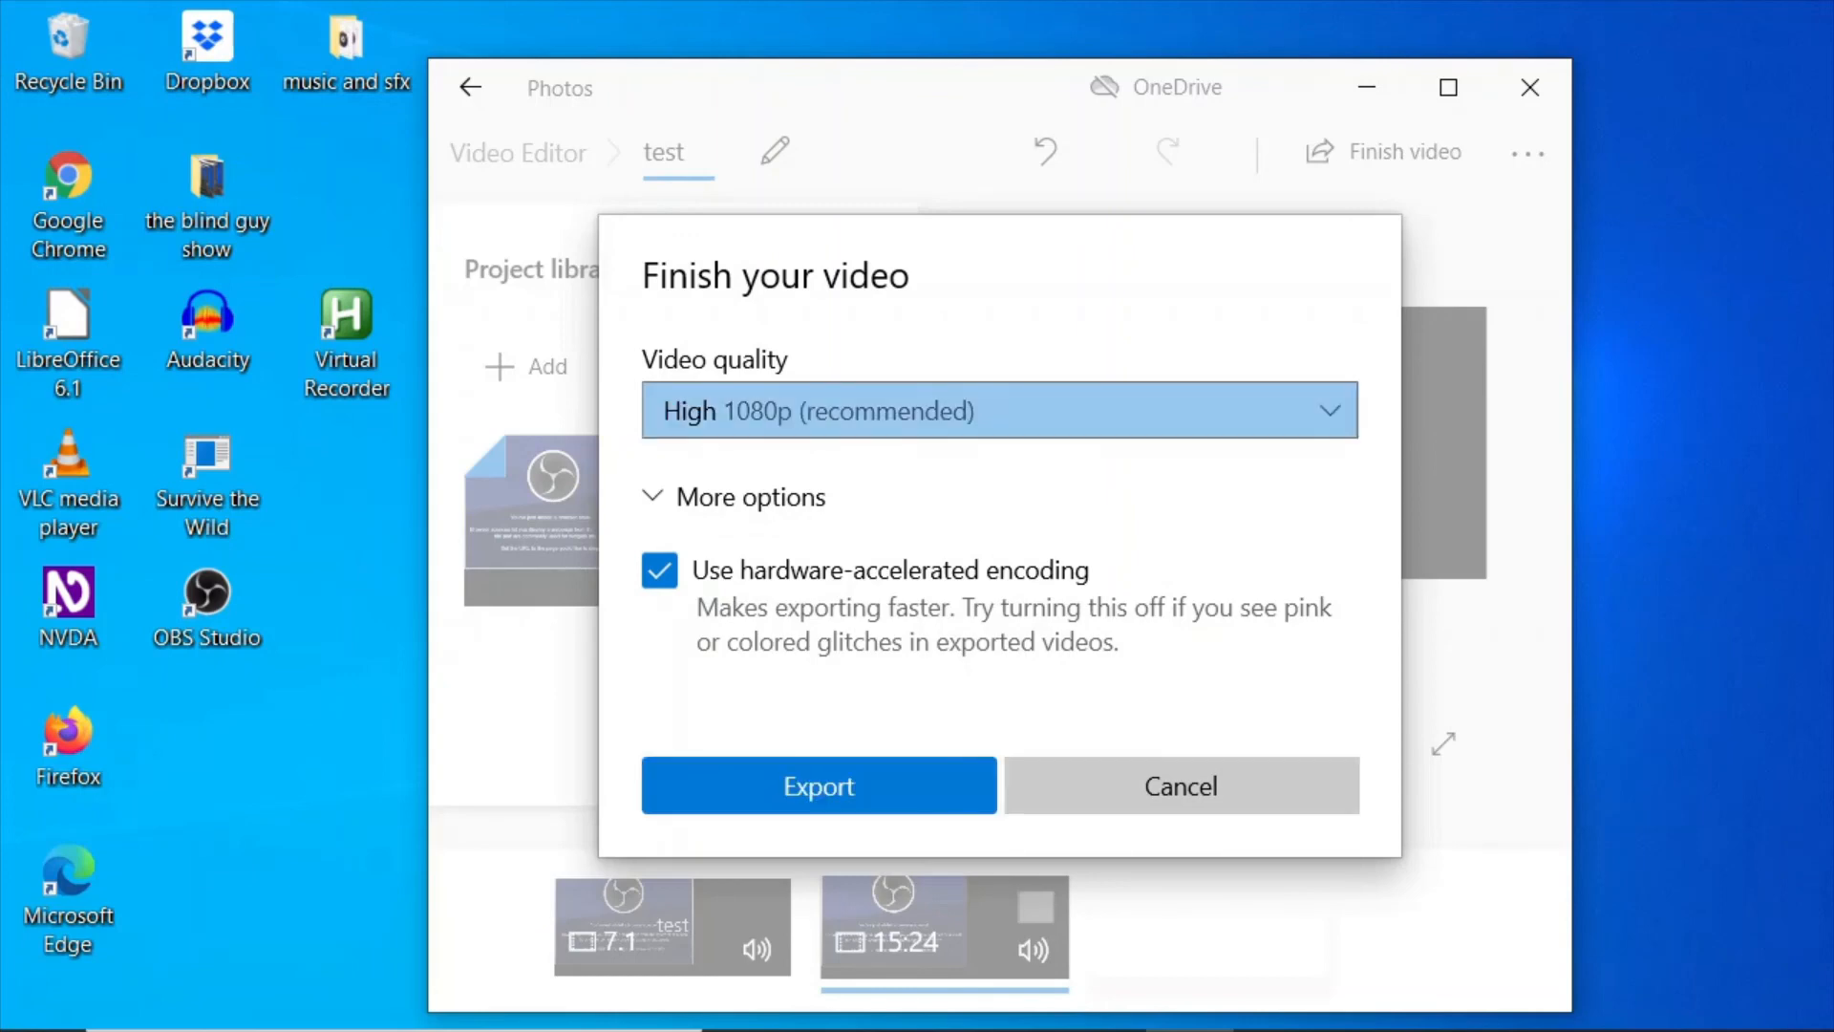
key(Tab)
key(Tab)
key(Tab)
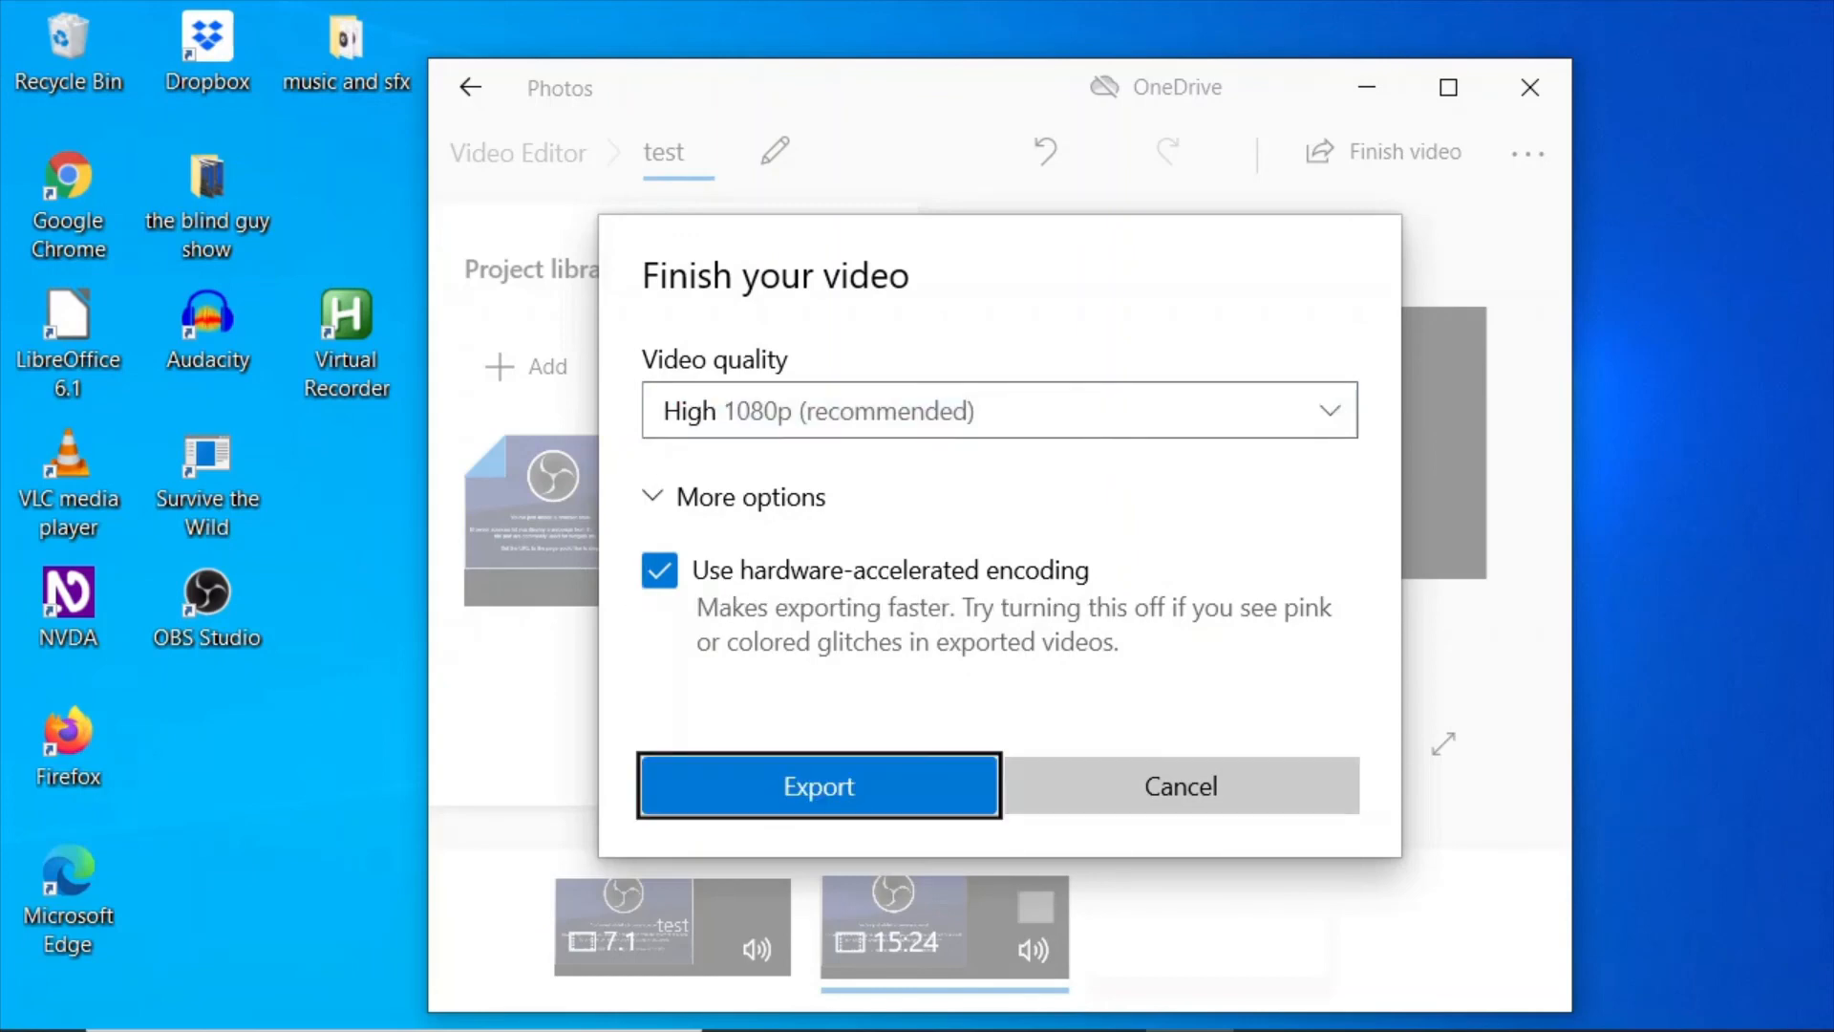
key(Return)
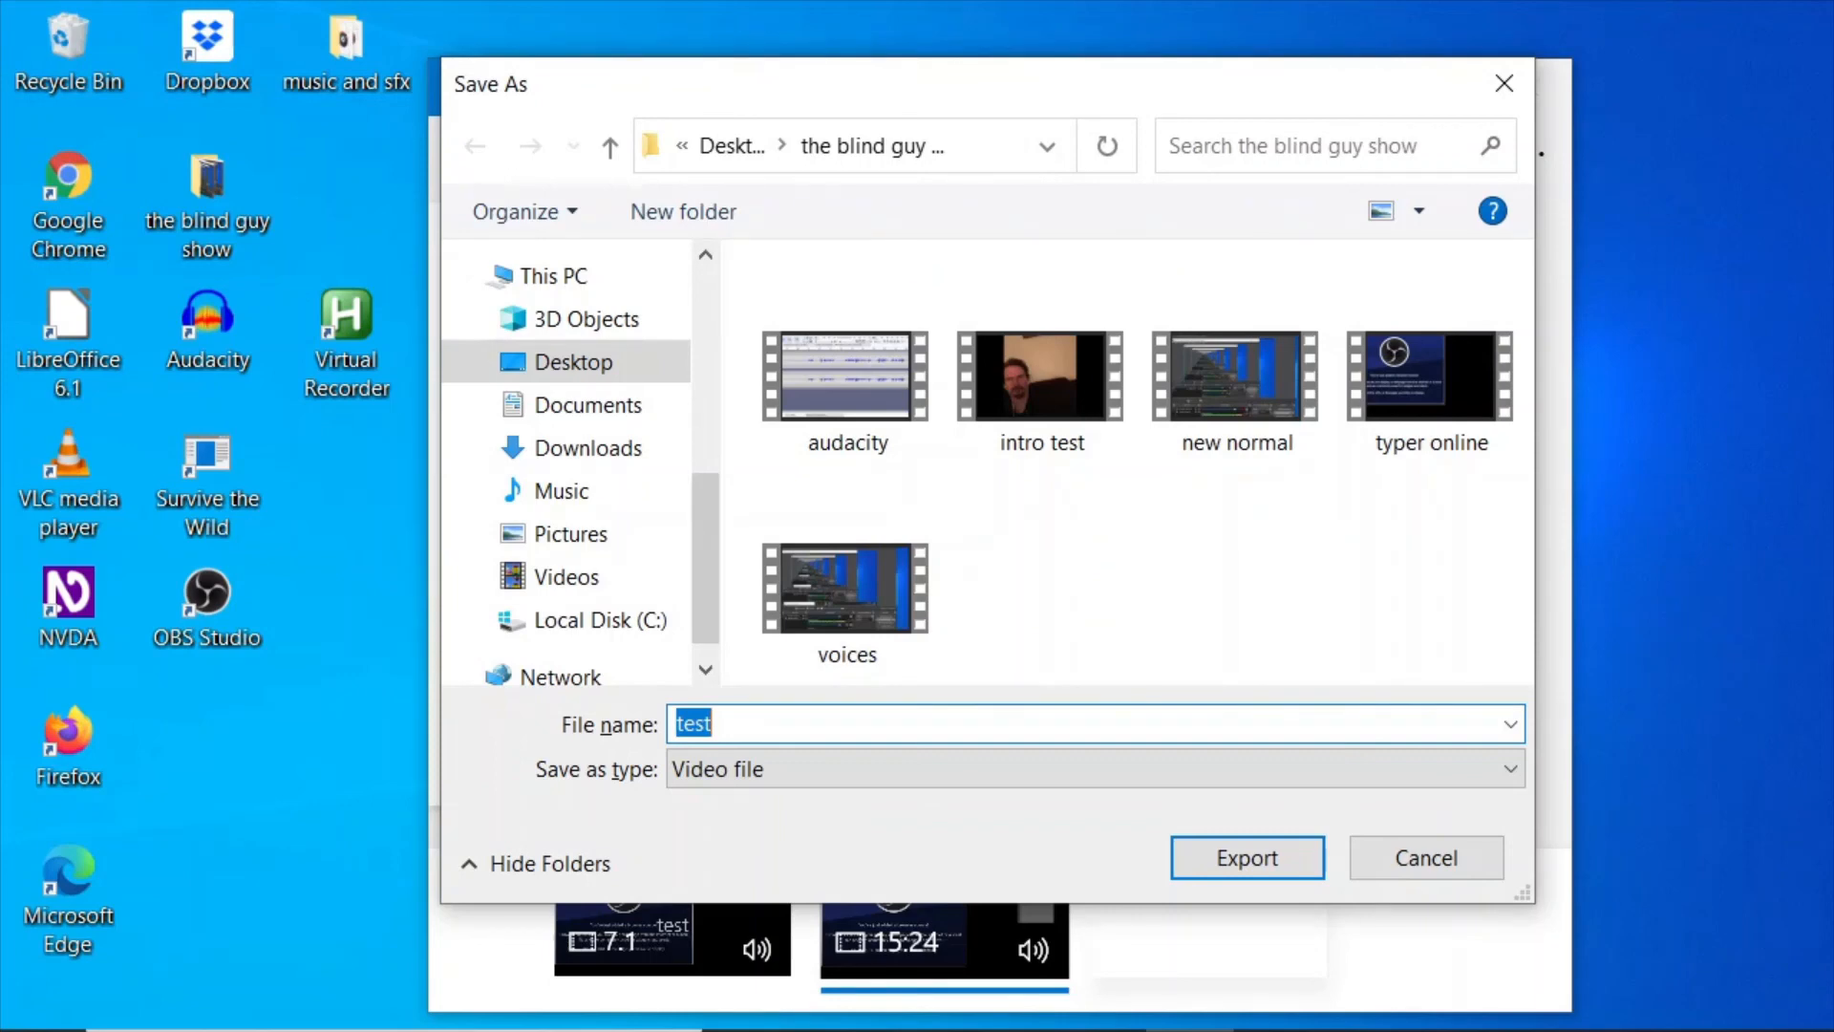
Export the video file under the name "test" in the "the blind guy show" folder.
key(Left)
key(Right)
key(Return)
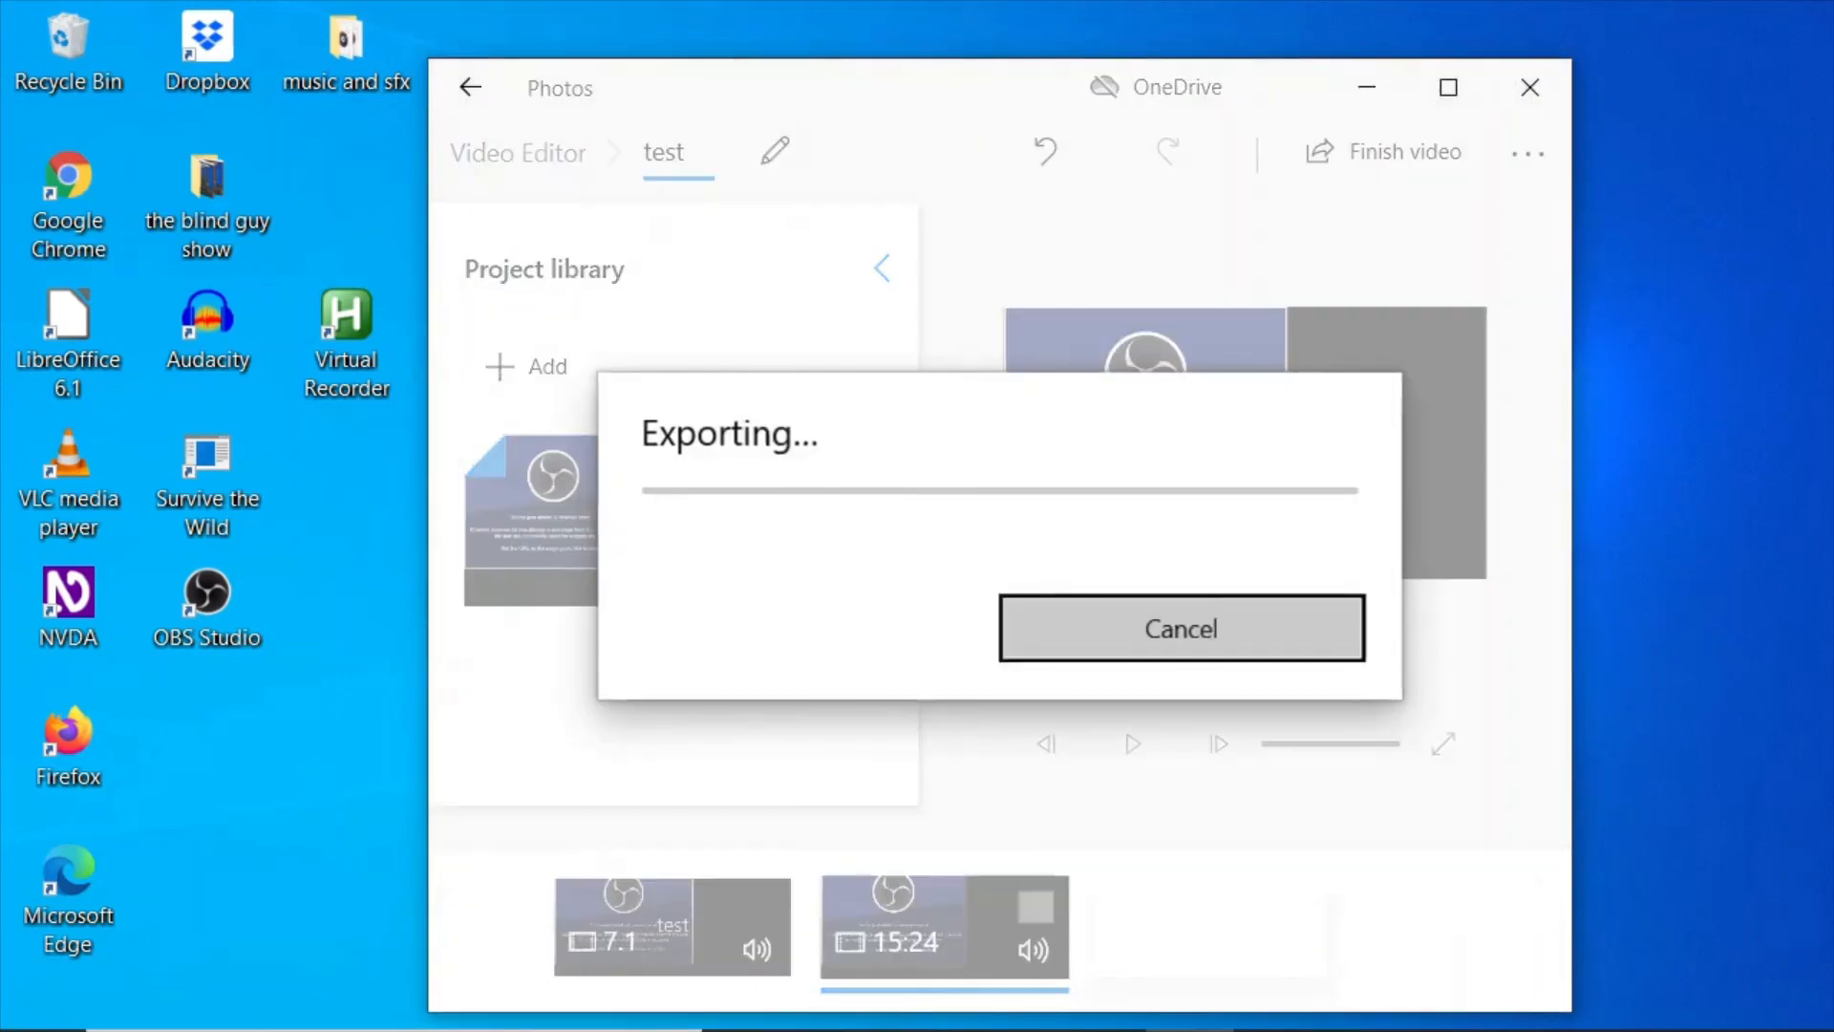